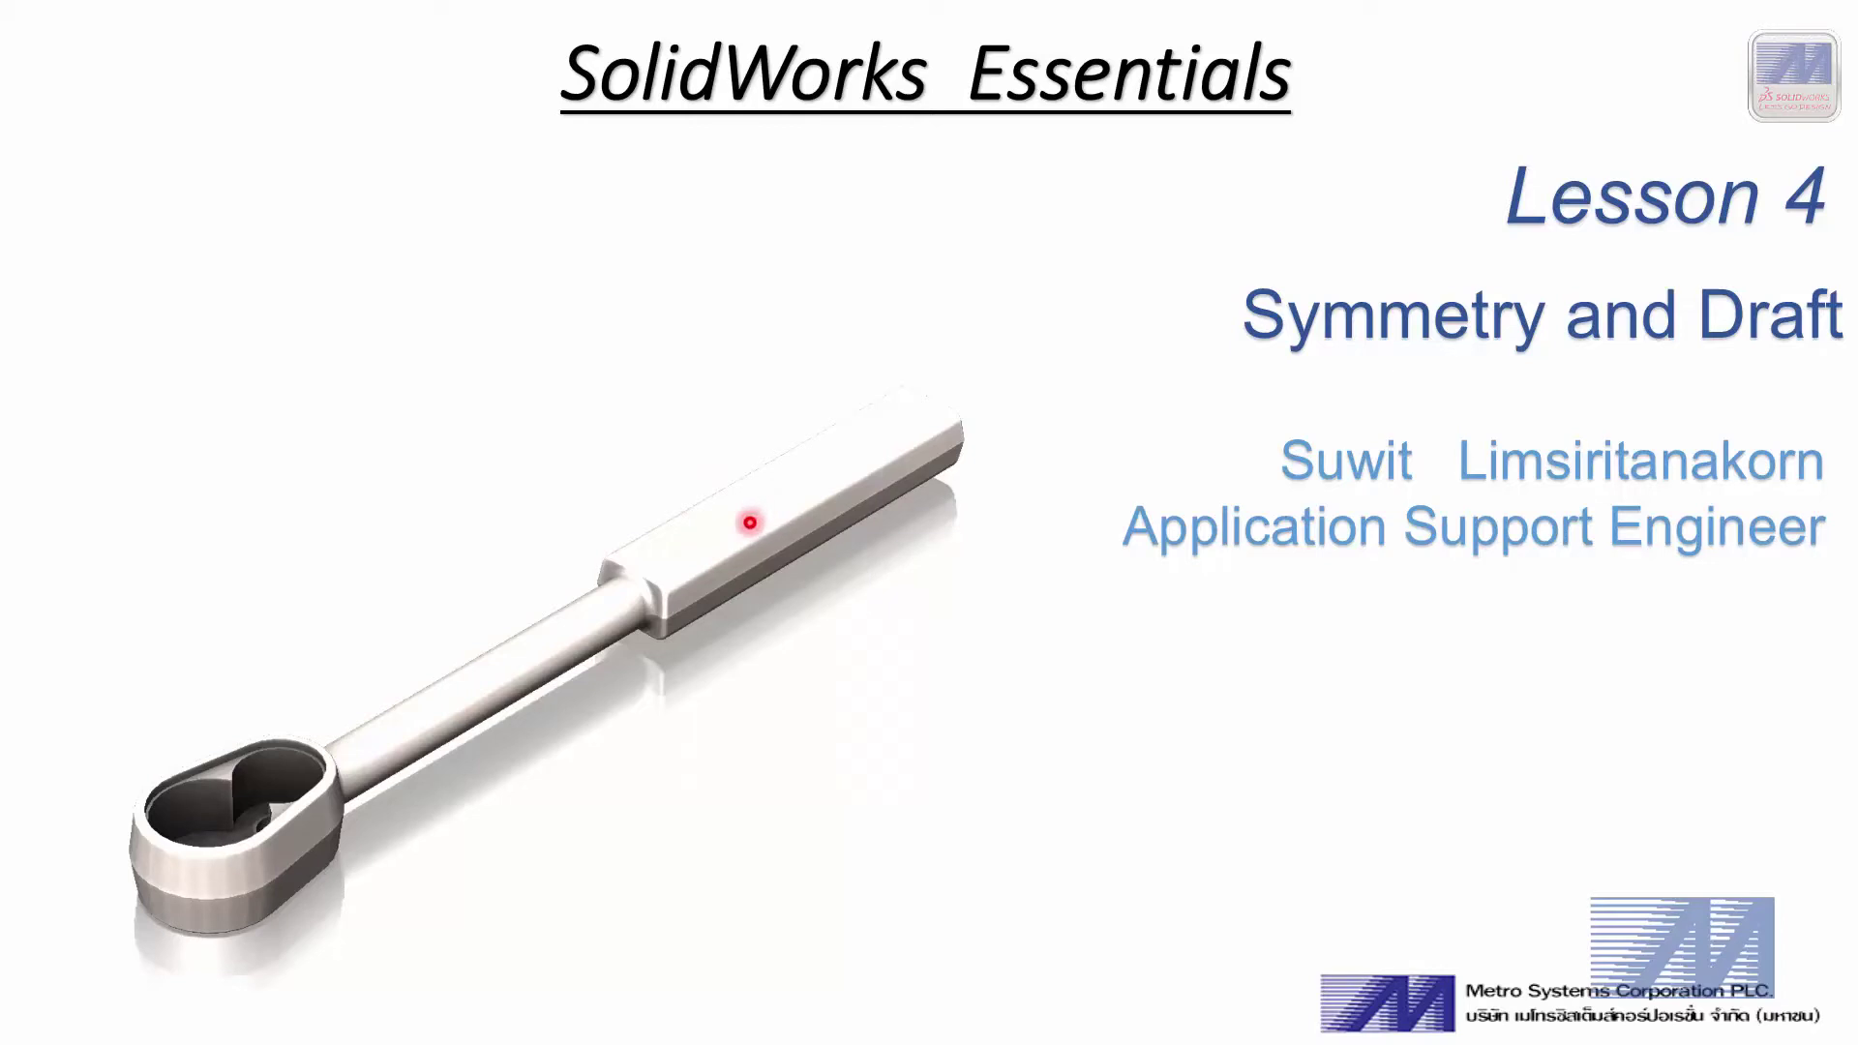
Advance the PowerPoint lesson to the symmetry-and-draft design-intent slide
key("Right")
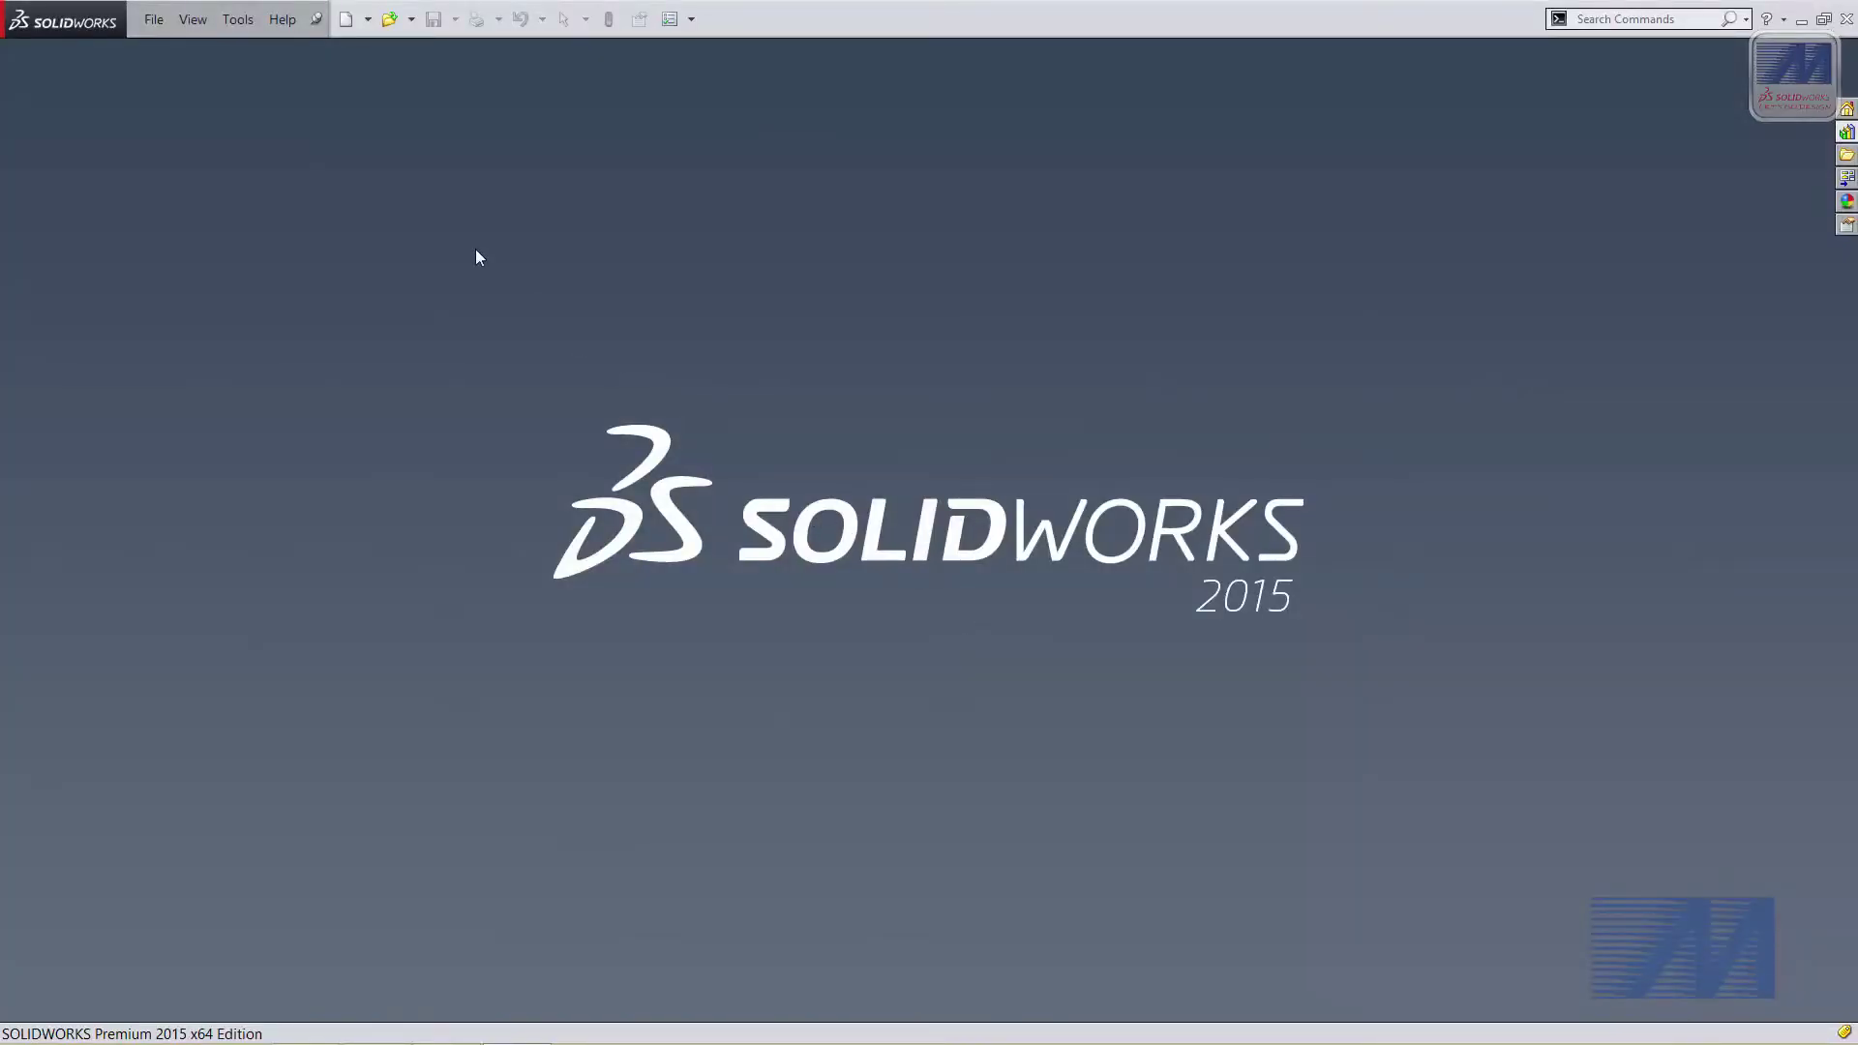
Create a new part document and begin Sketch1 on the Top plane
left_click(352, 26)
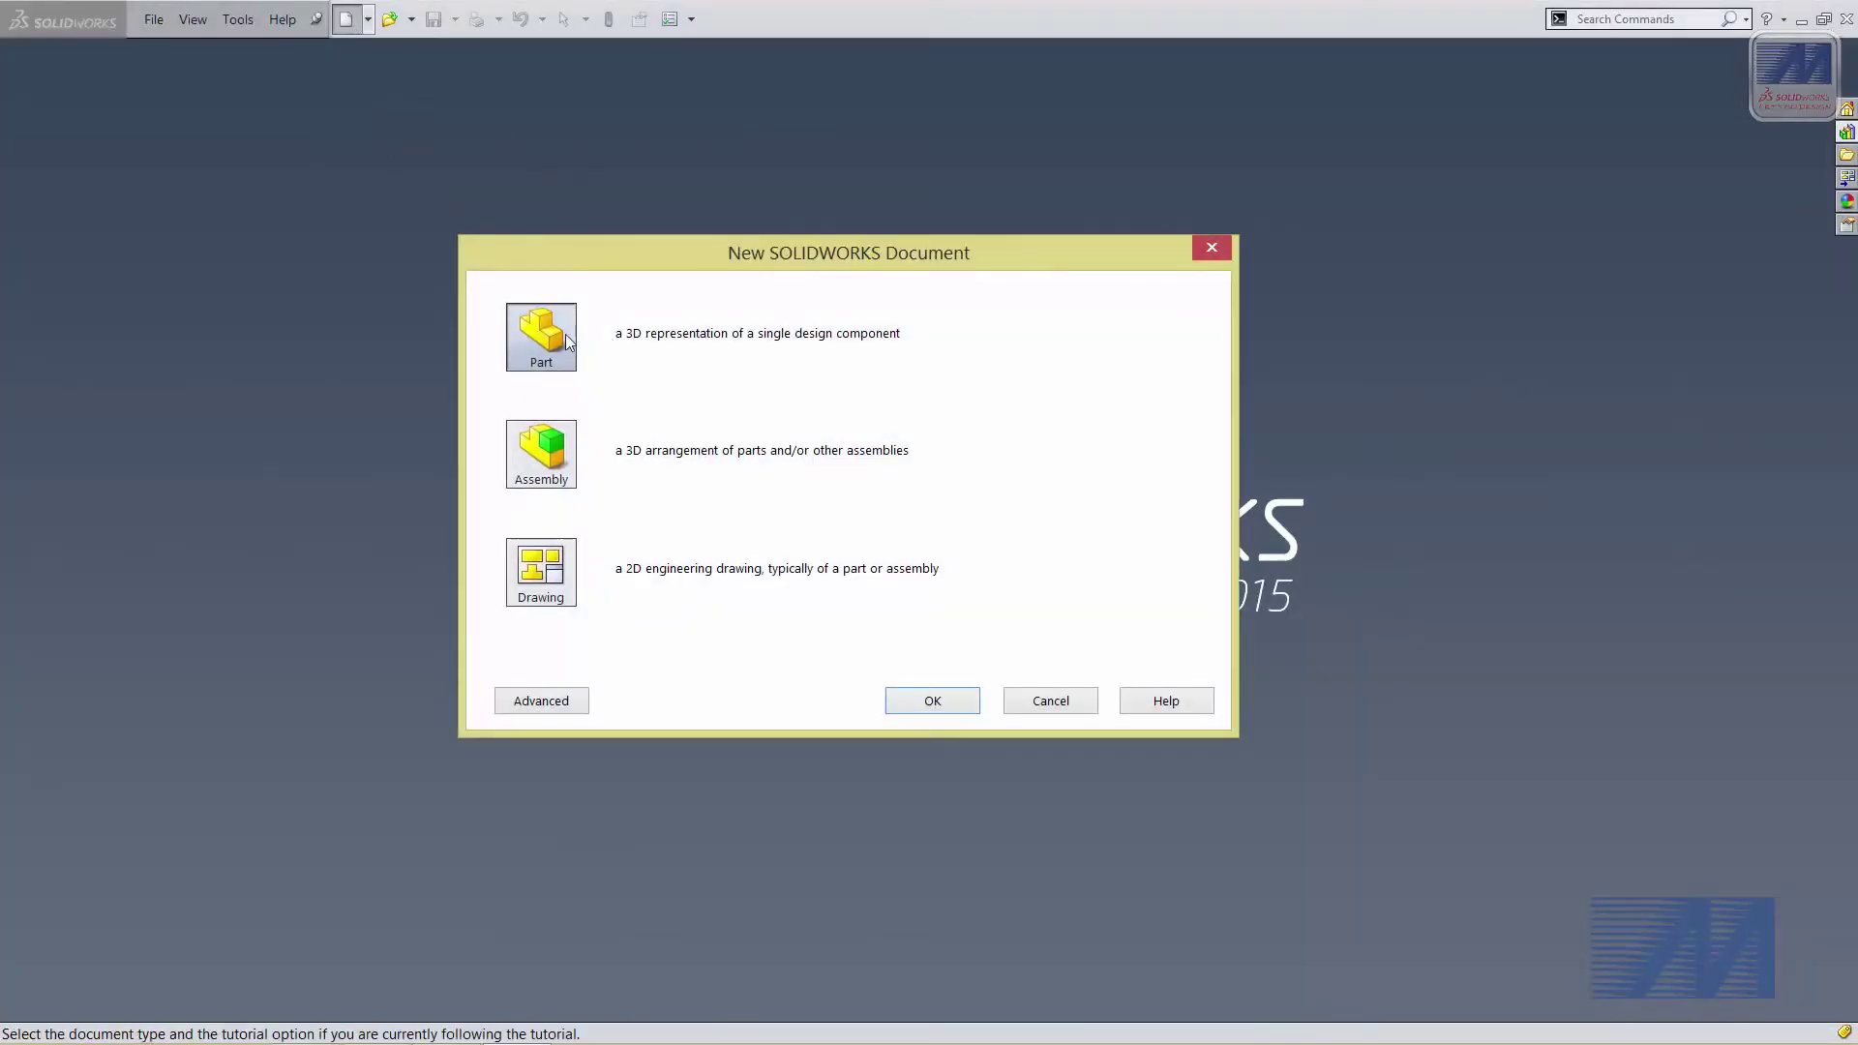
double_click(567, 343)
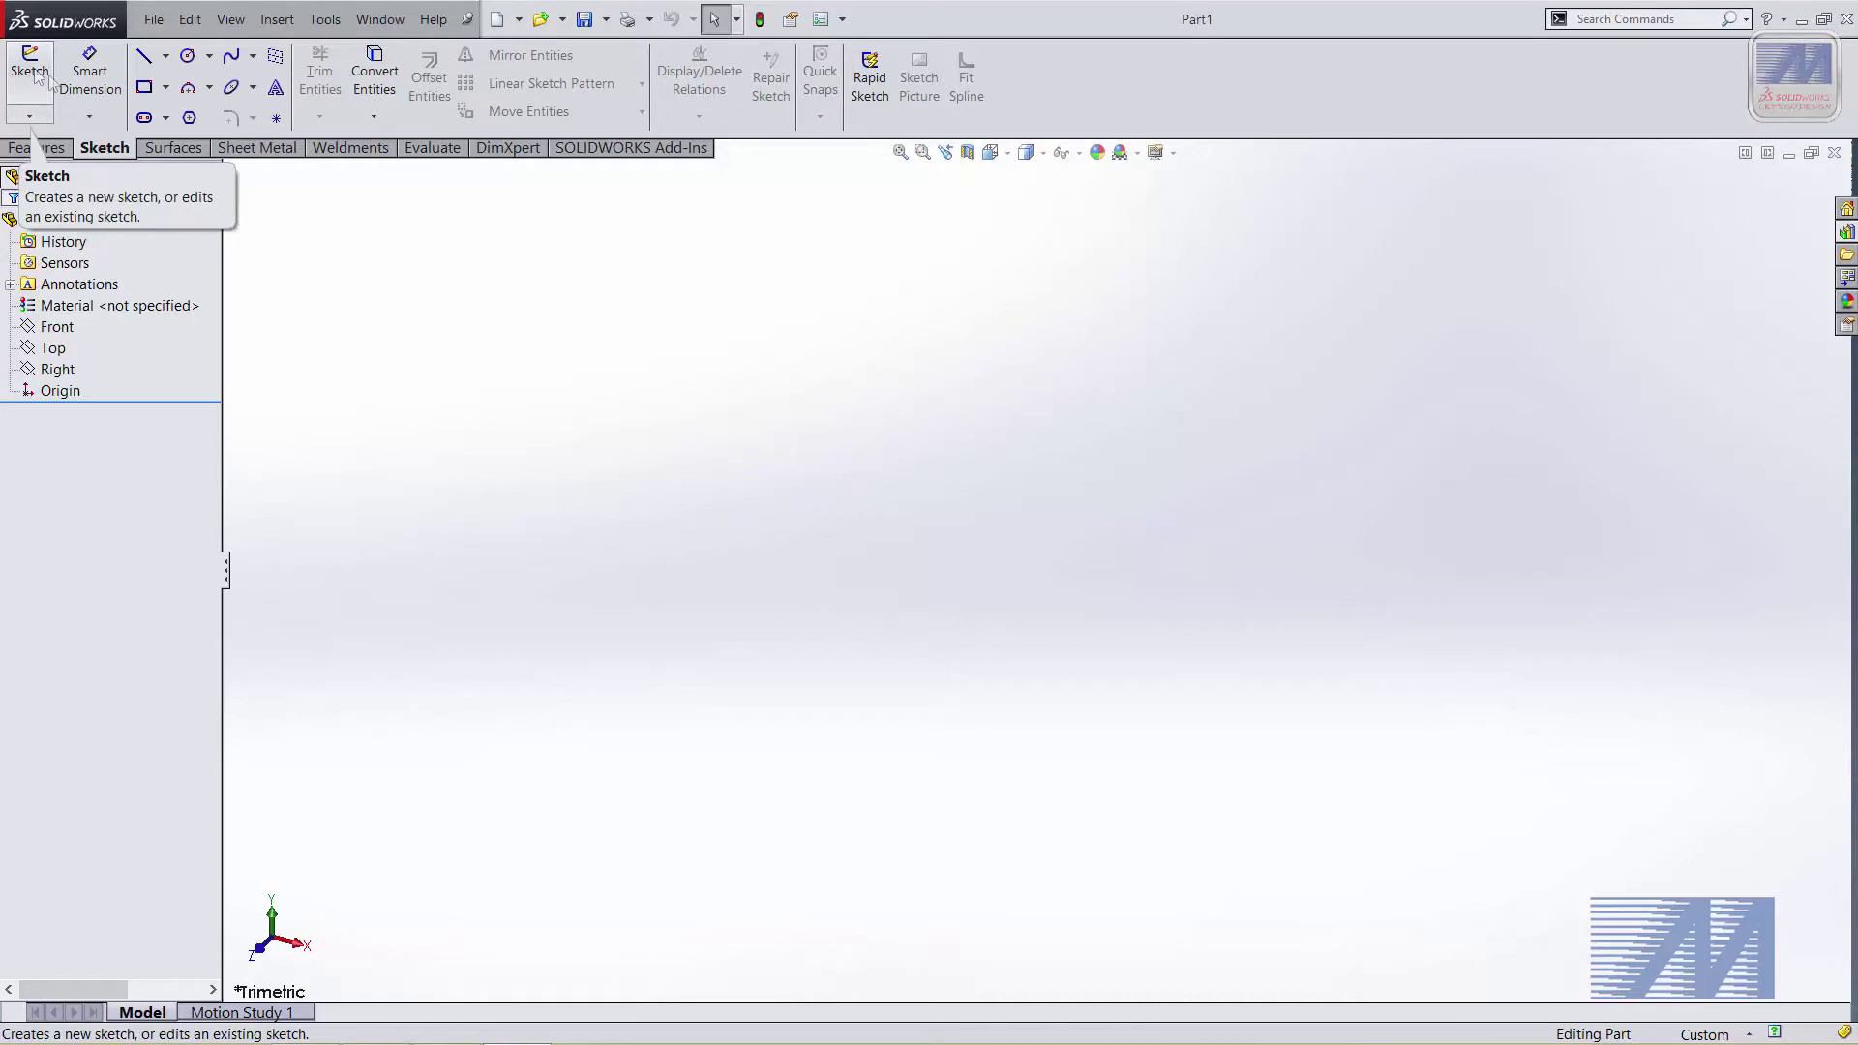
left_click(51, 350)
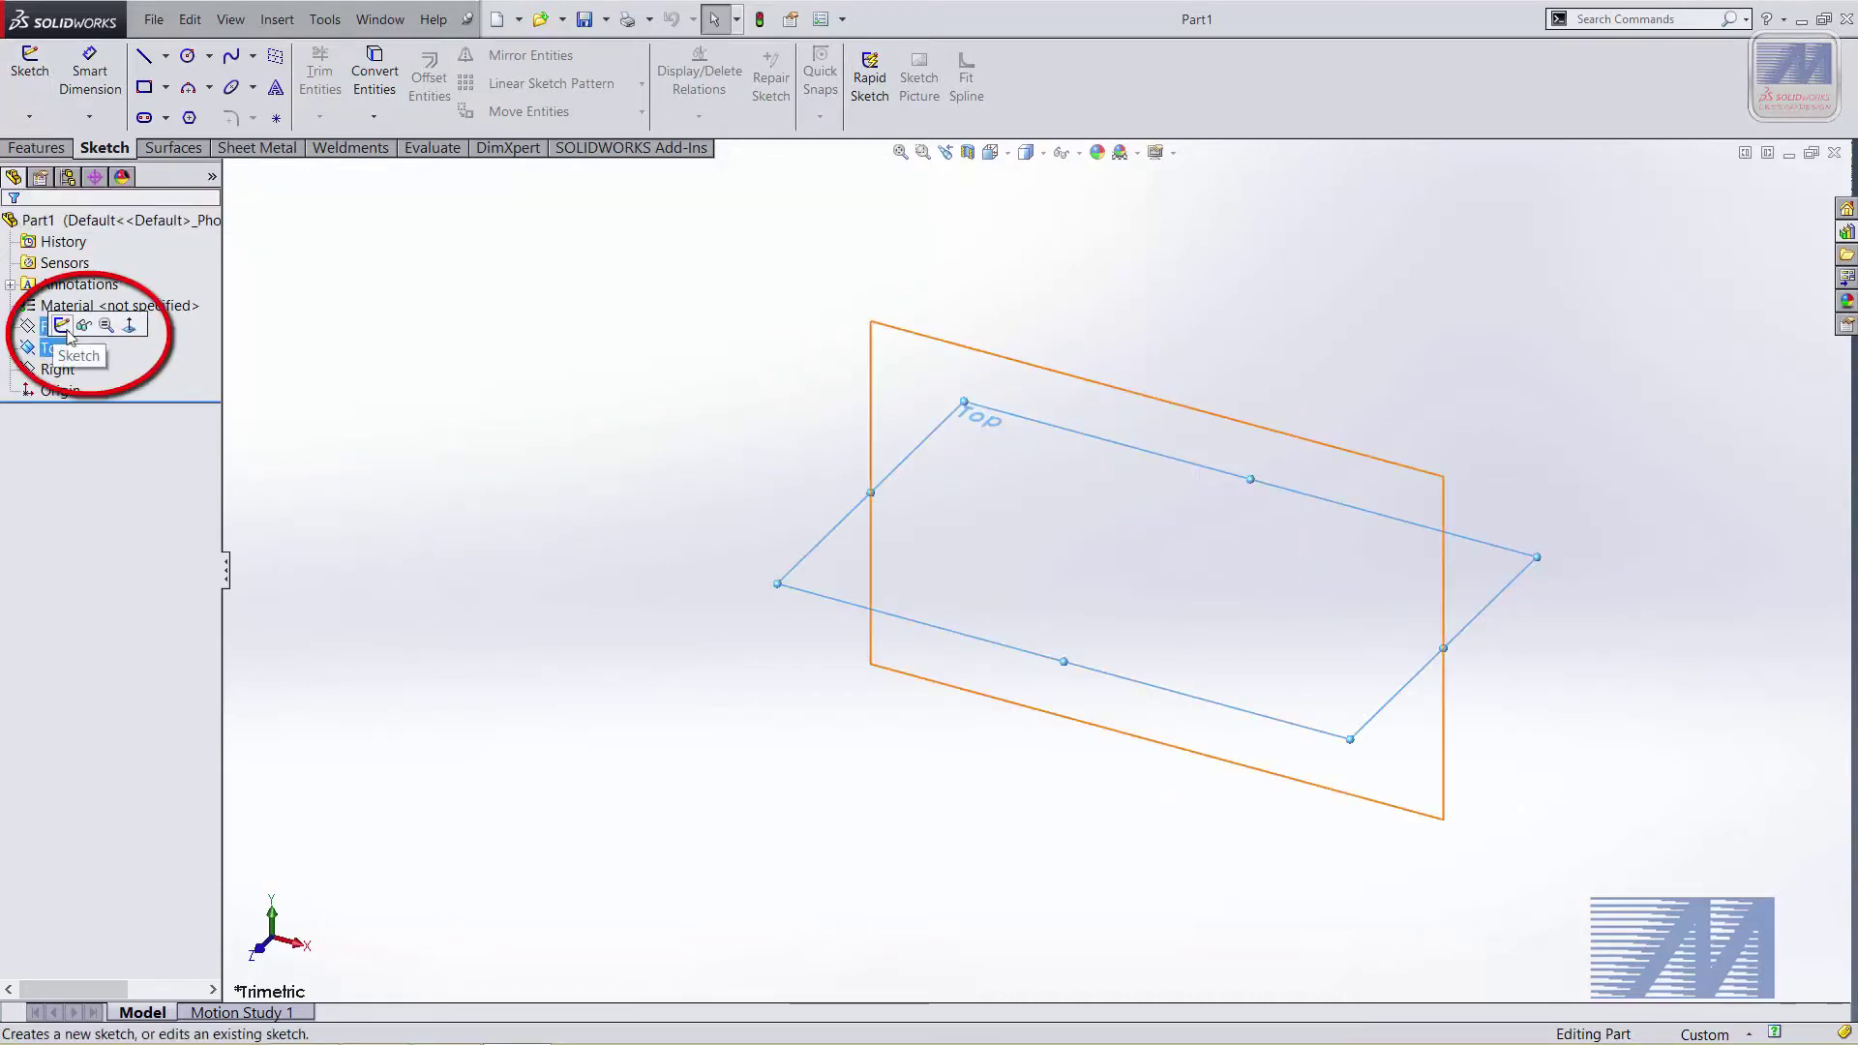
left_click(64, 329)
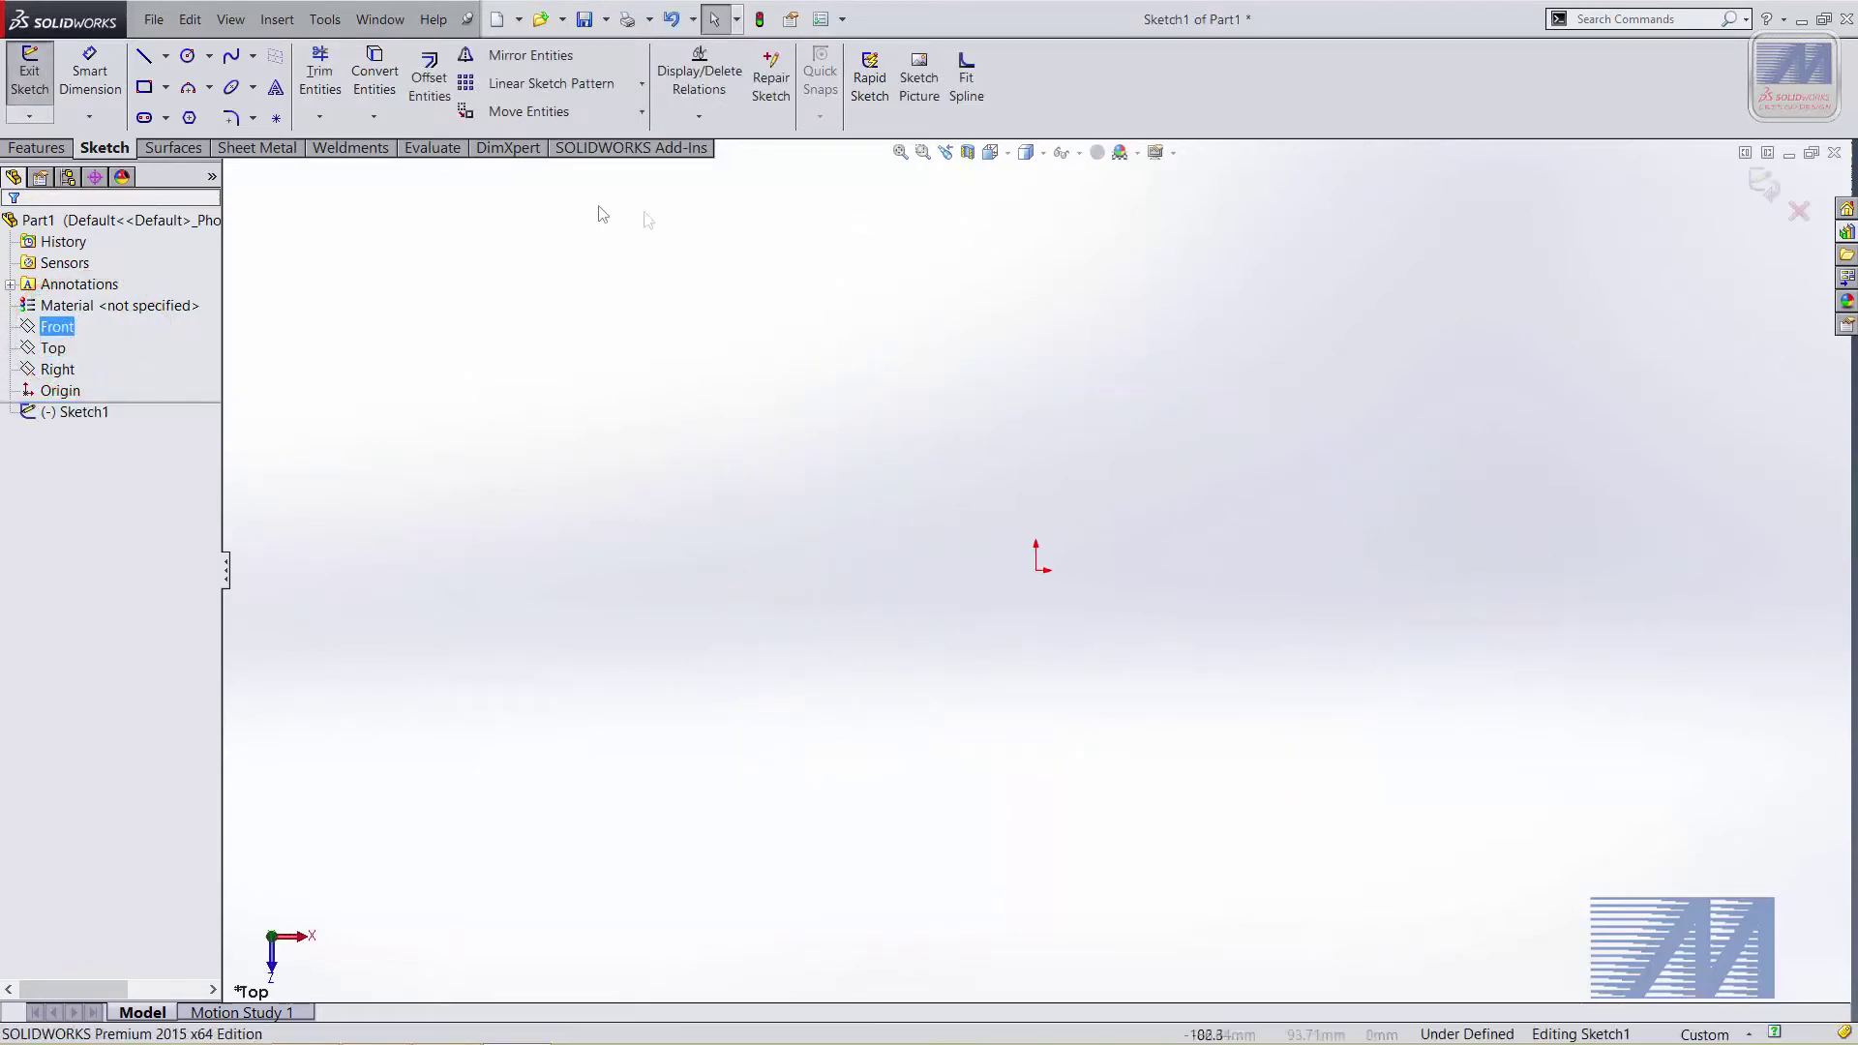
Draw a vertical centerline straight up from the origin as the handle's symmetry axis
left_click(167, 59)
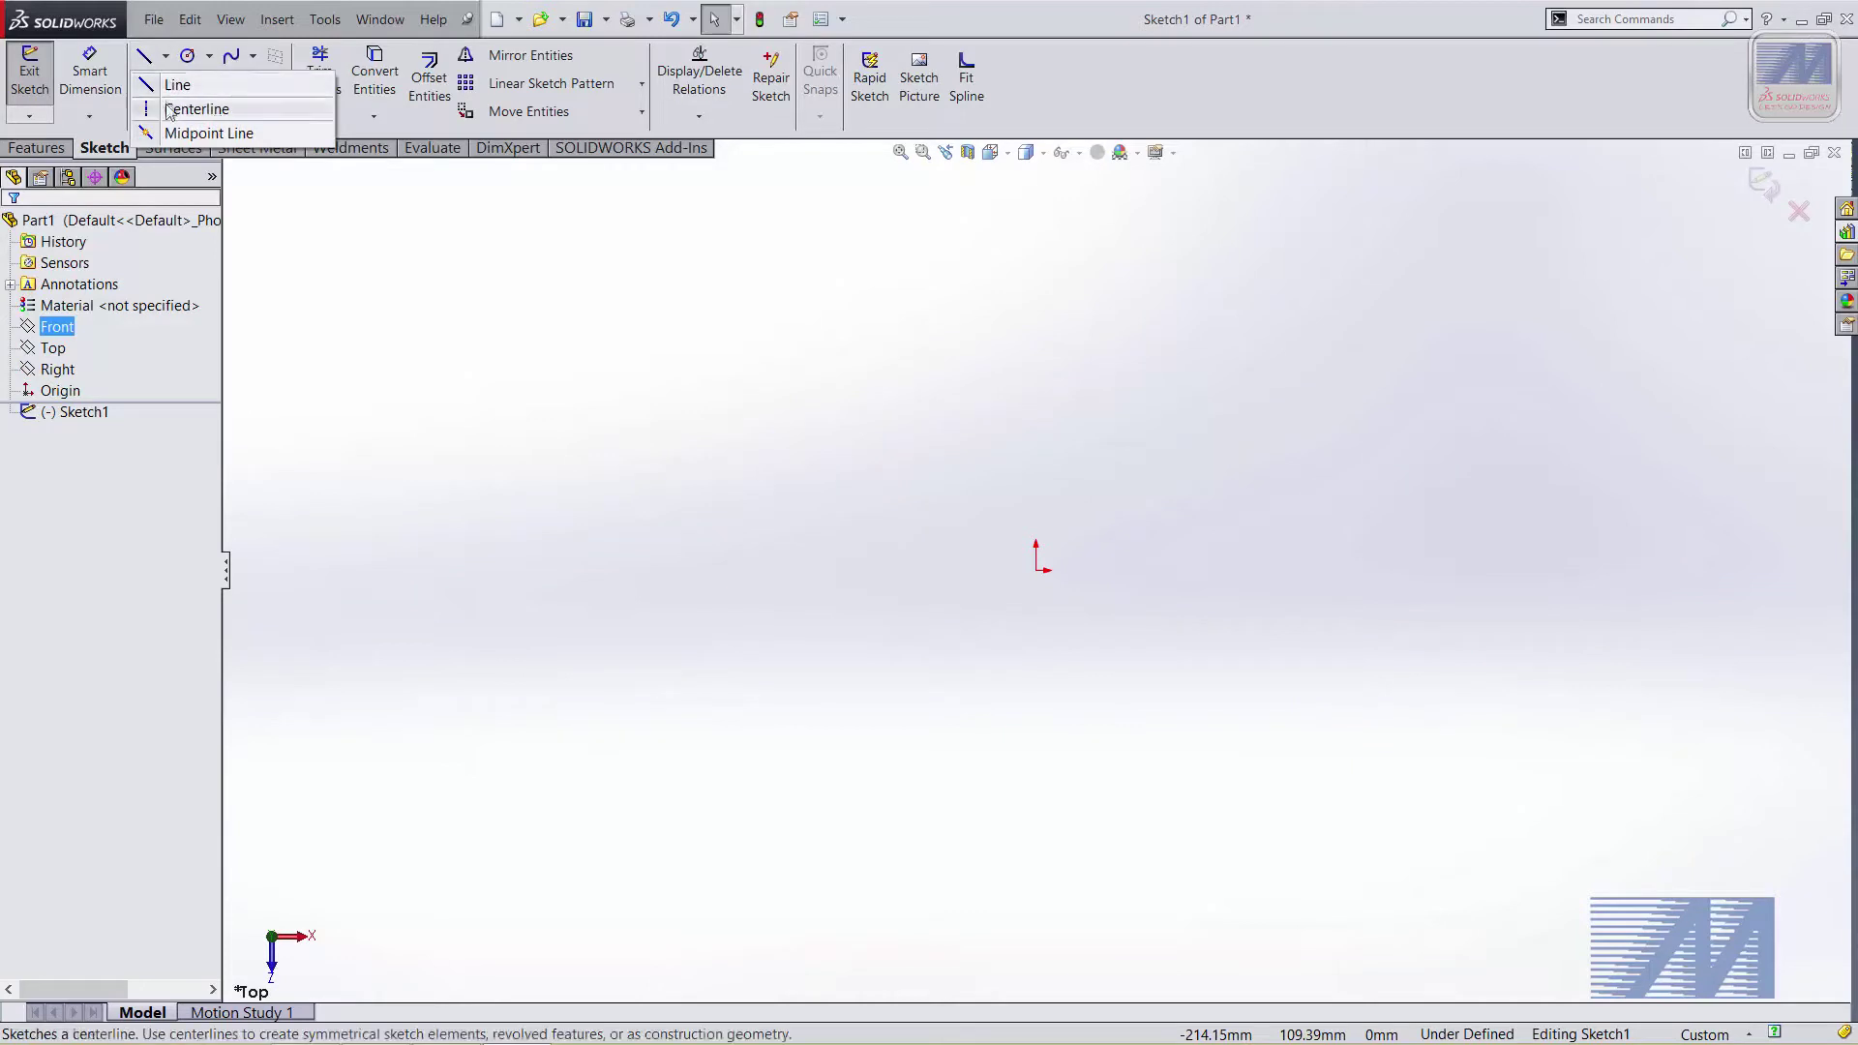
left_click(456, 316)
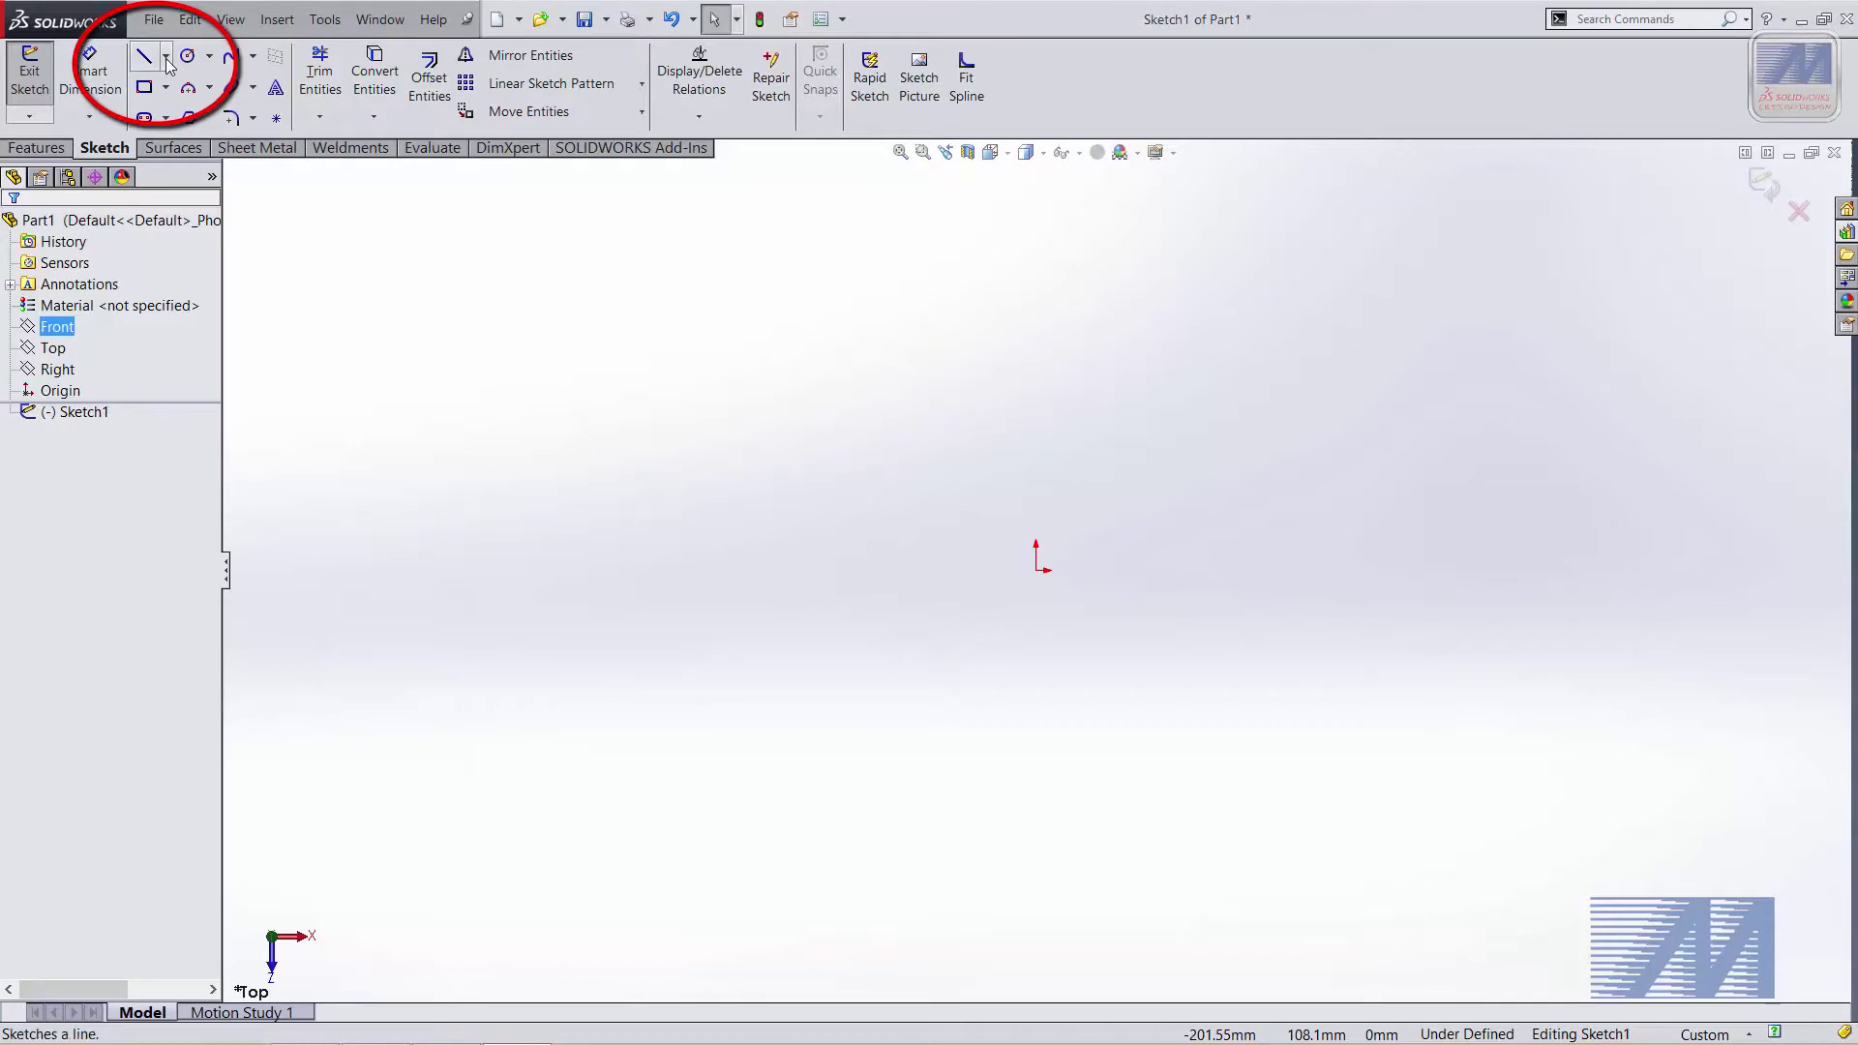
left_click(166, 60)
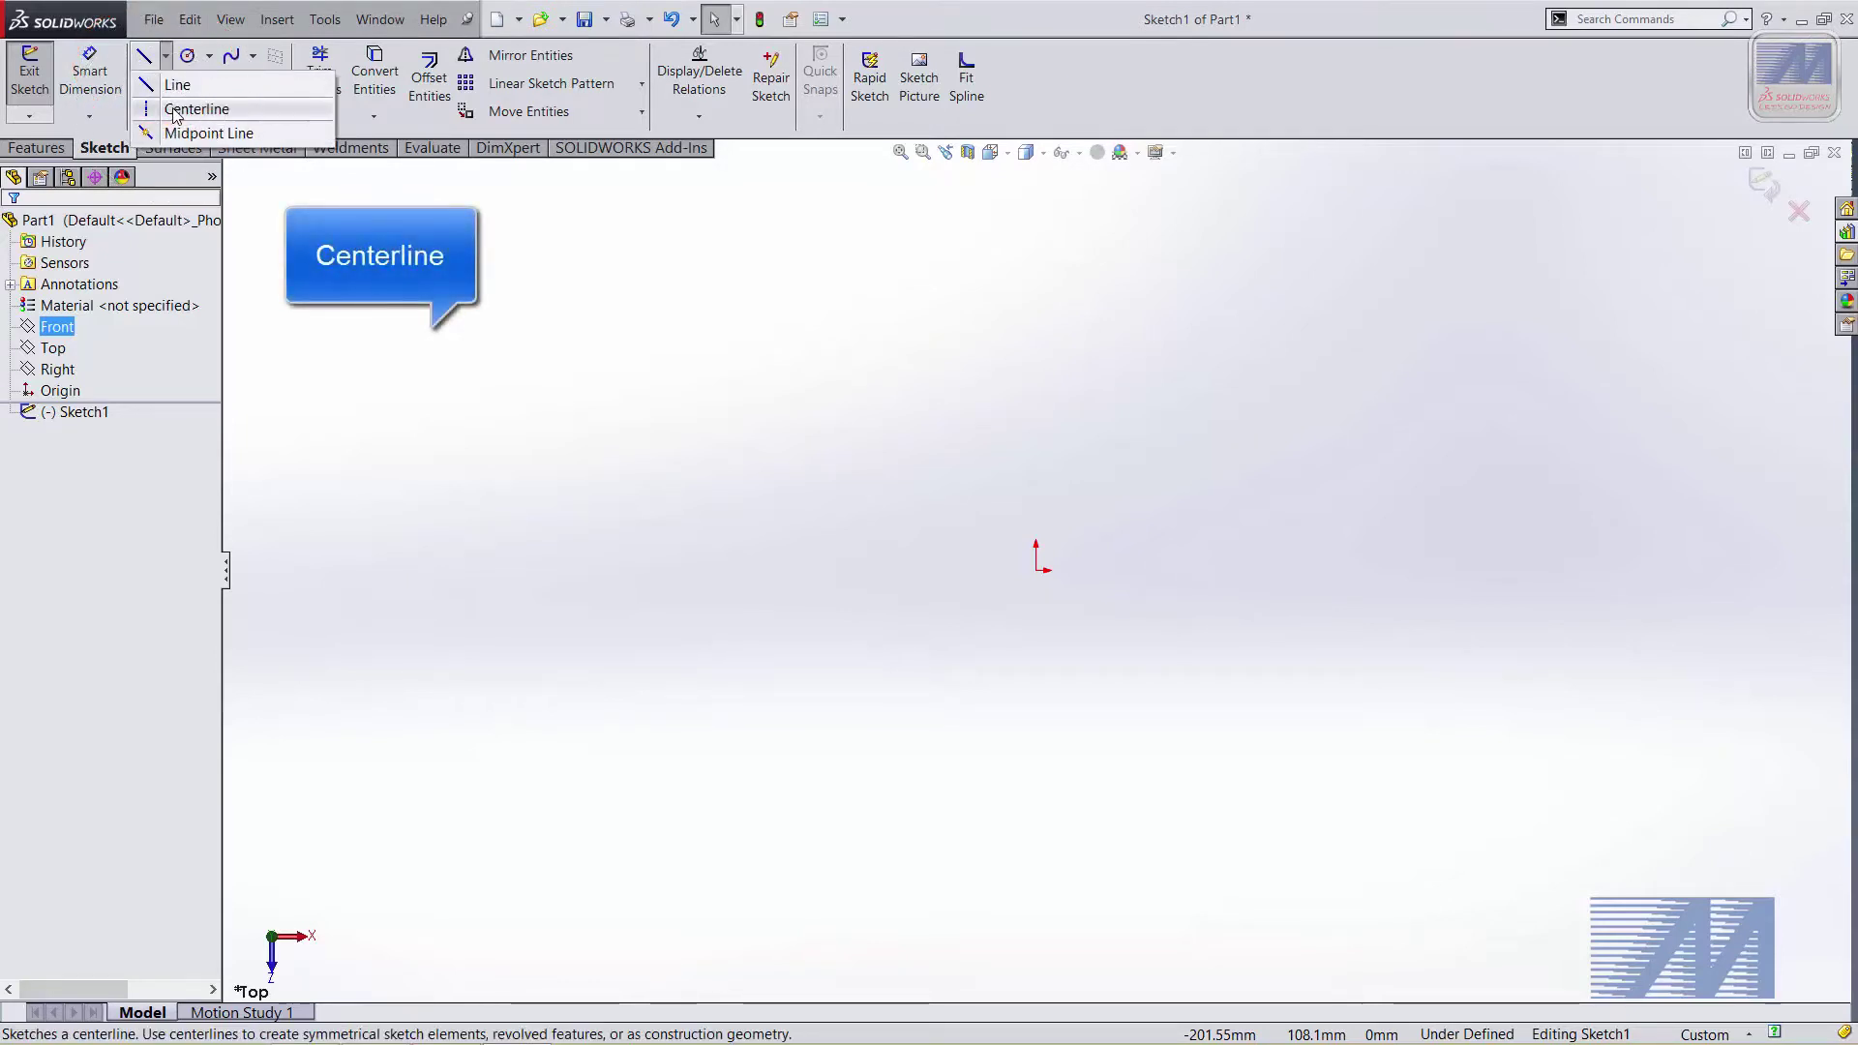
left_click(175, 110)
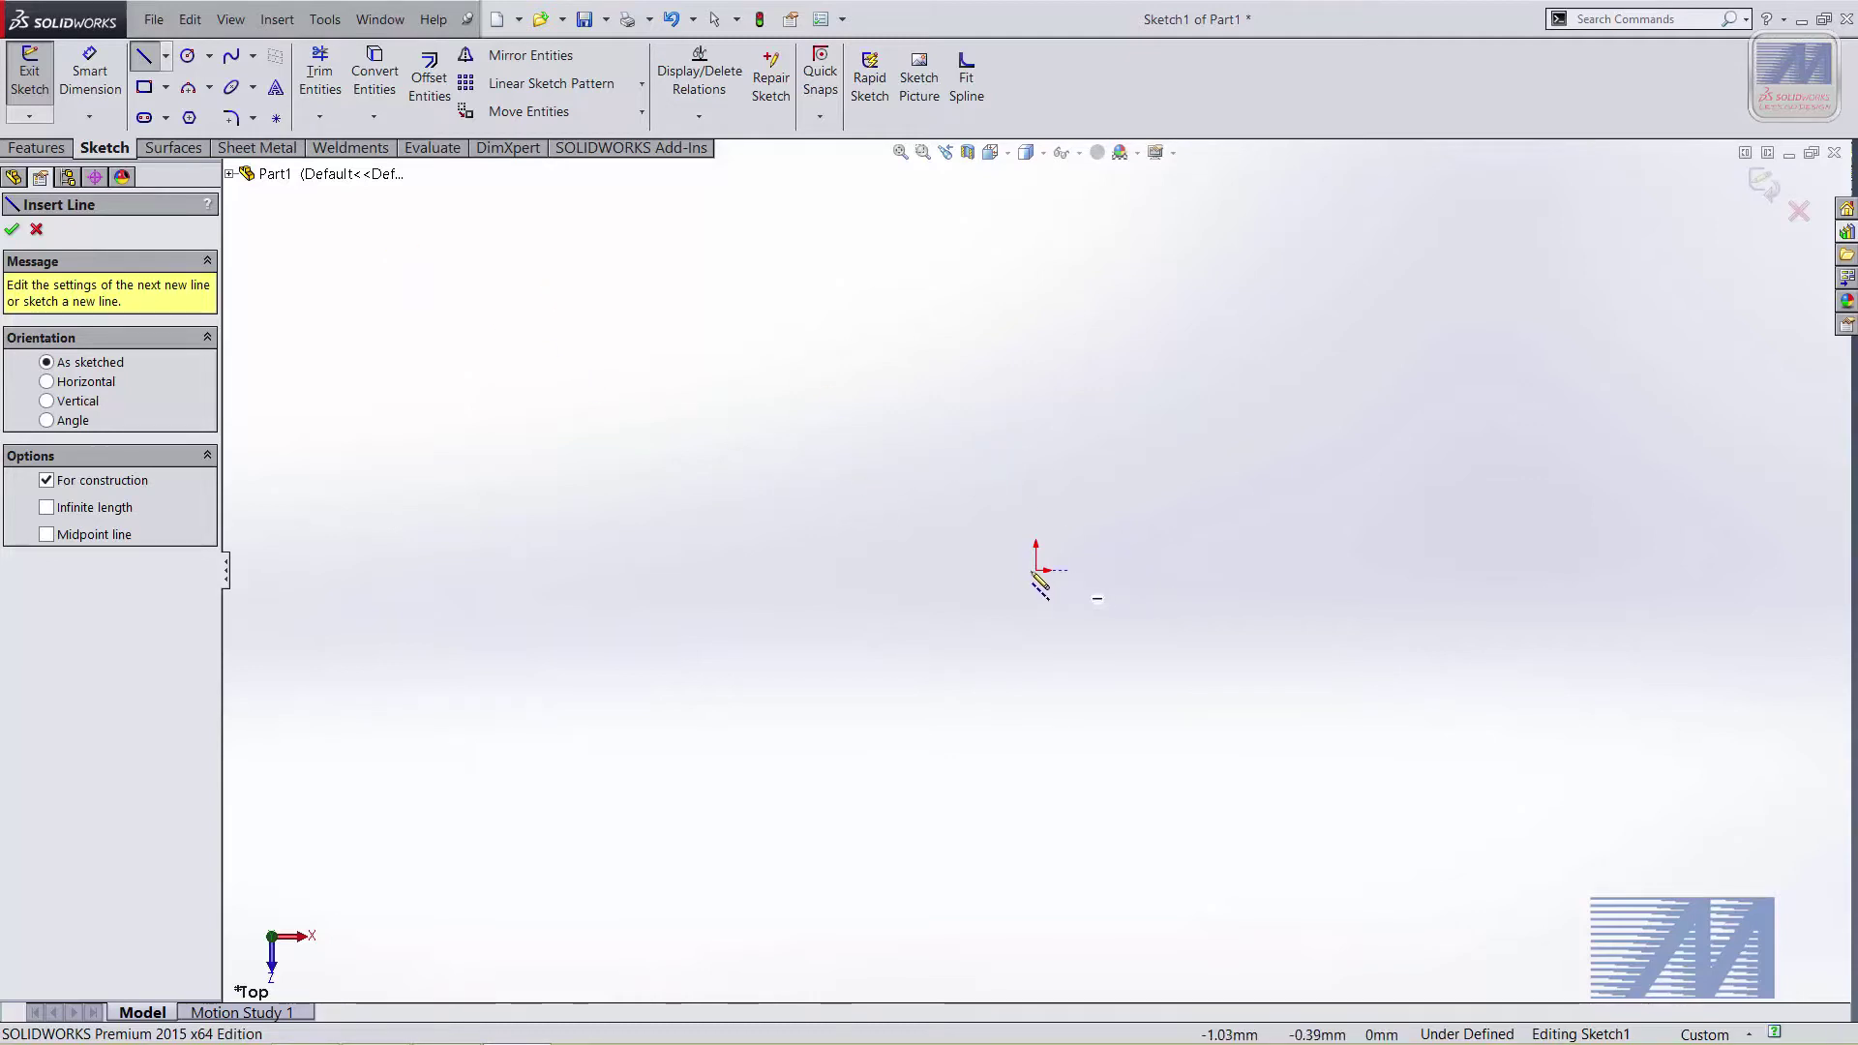
left_click_drag(1036, 569, 1036, 470)
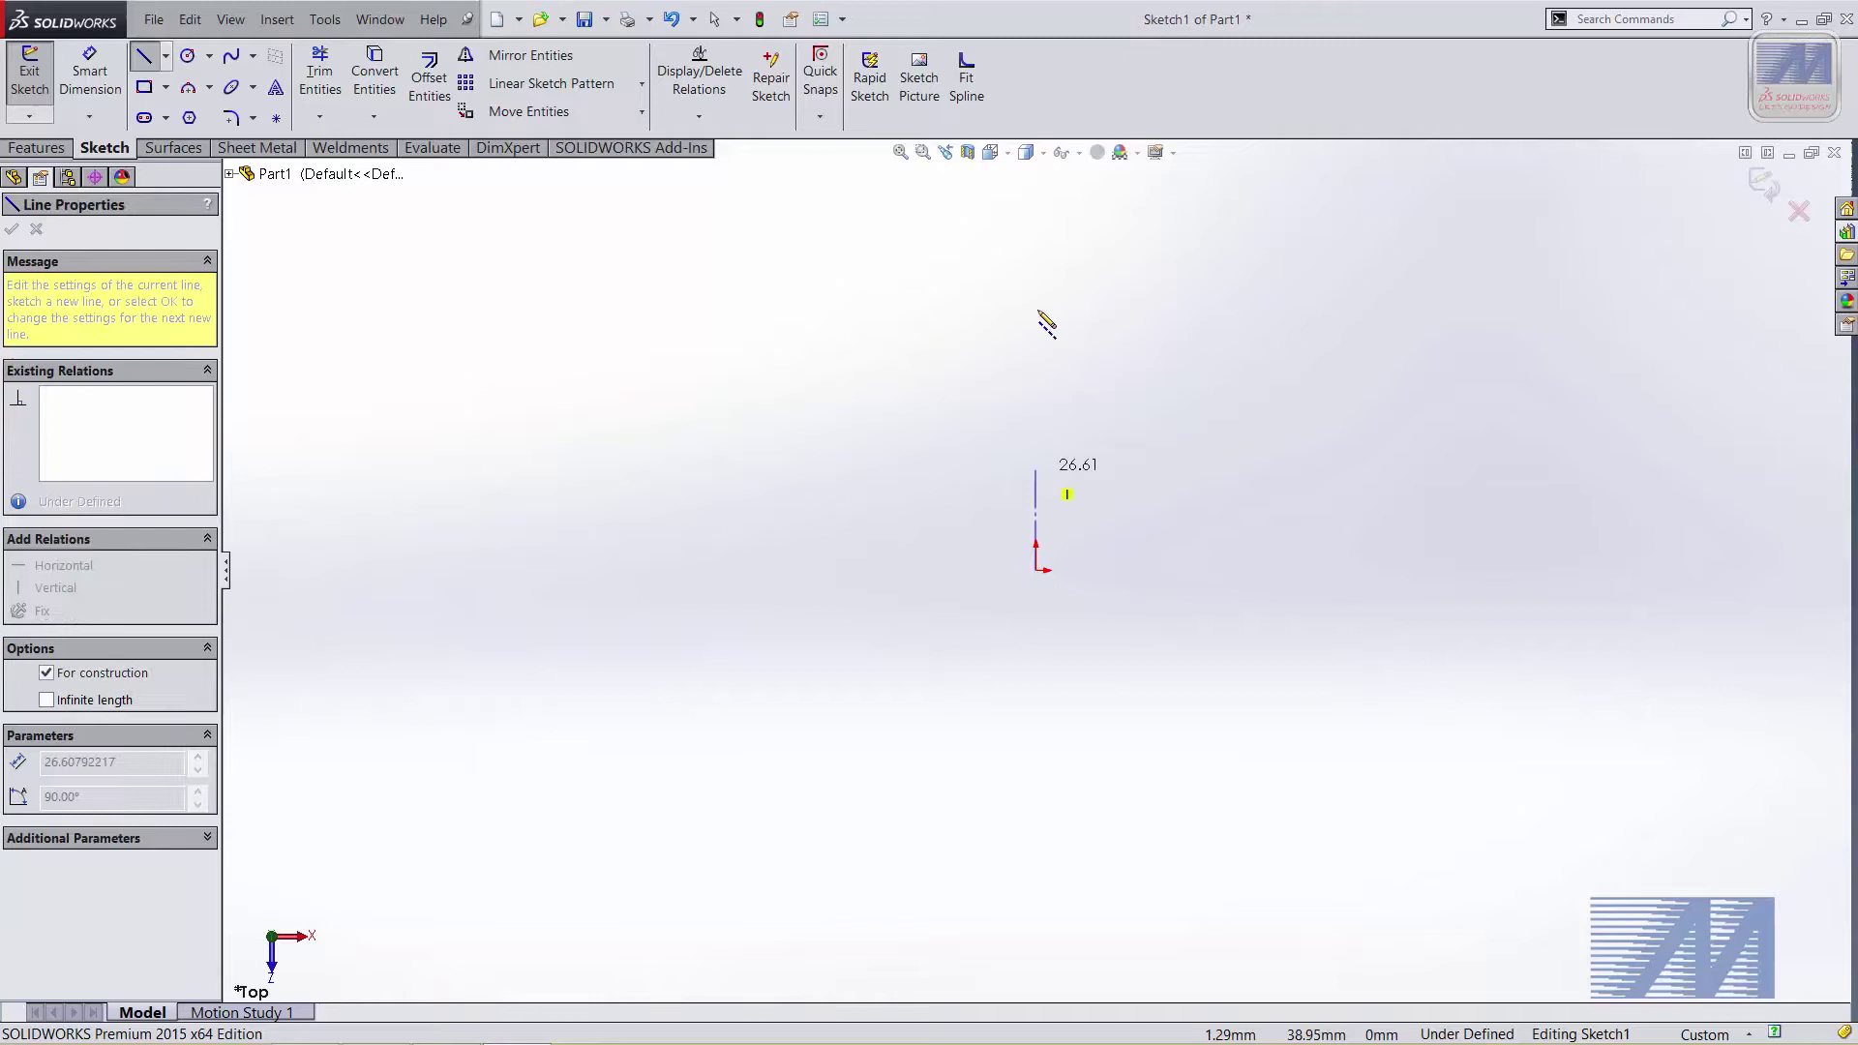
left_click(1035, 212)
key("Escape")
scroll(1126, 457, "down", 1)
scroll(1126, 407, "down", 2)
middle_click_drag(1159, 464, 1131, 606, "ctrl")
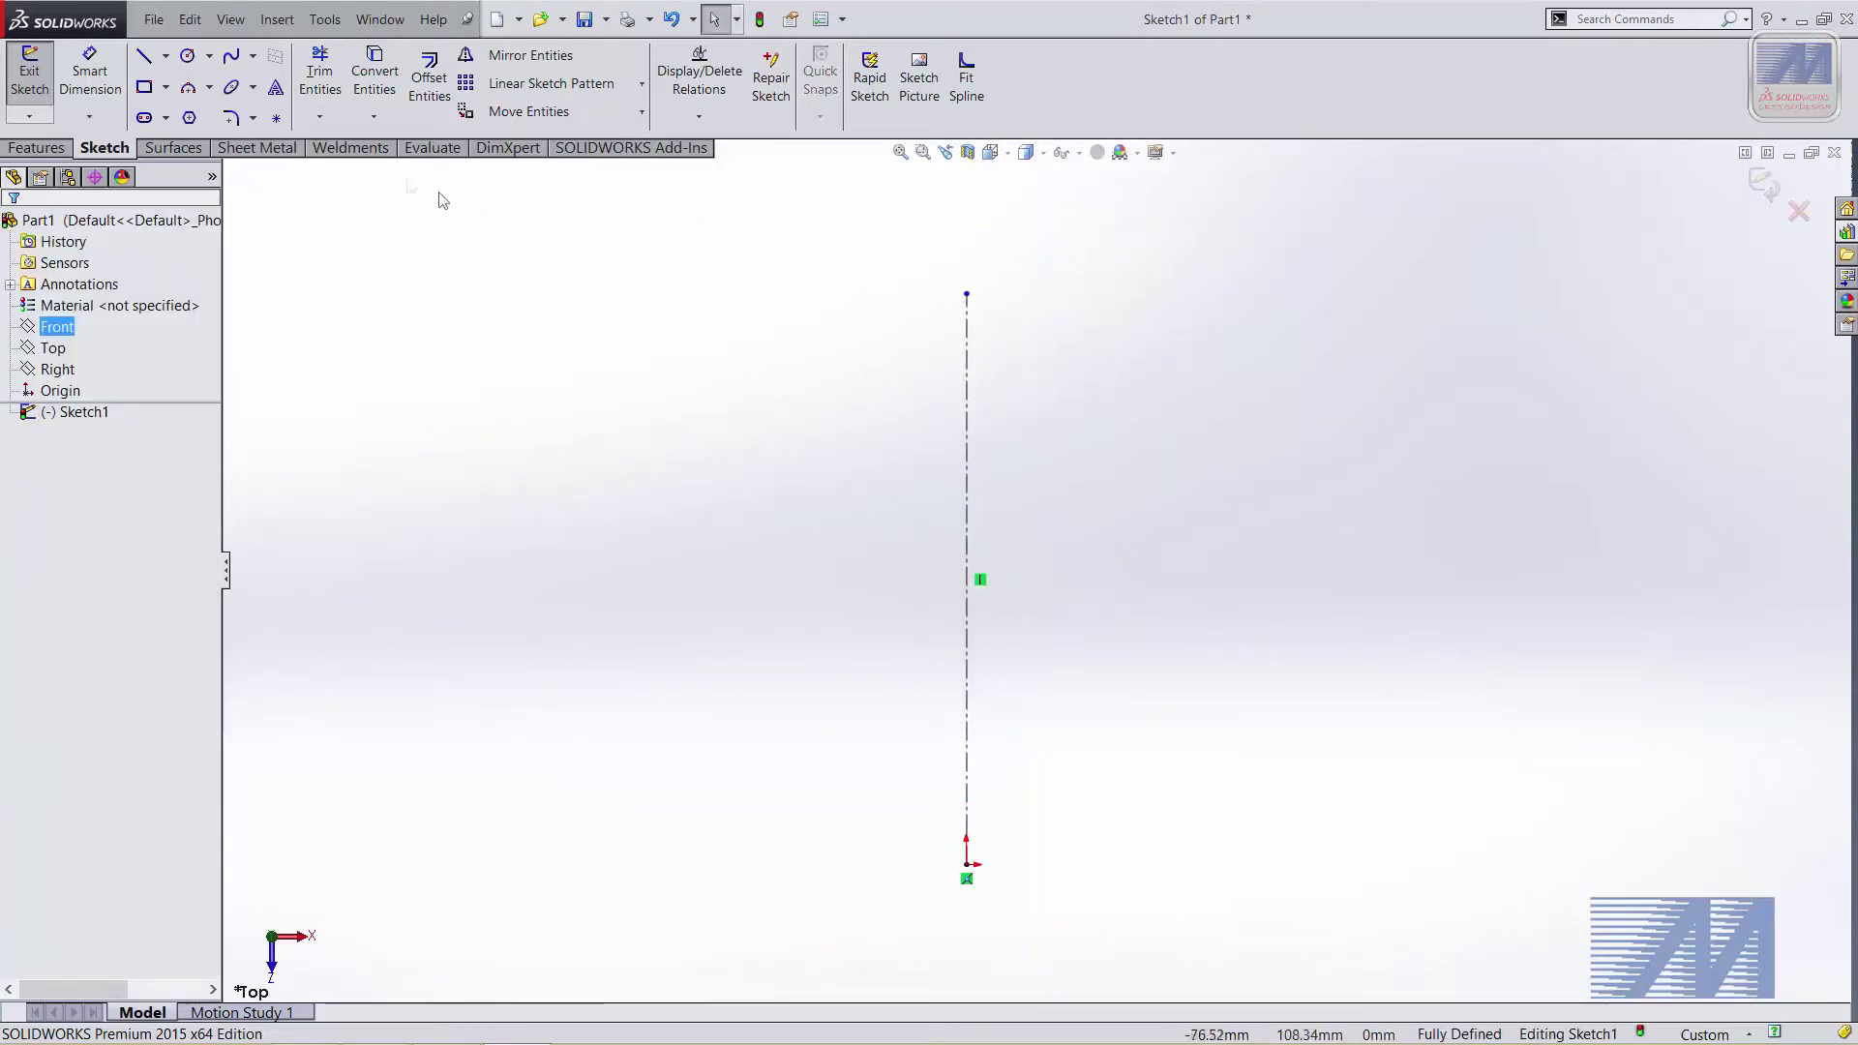
left_click(143, 55)
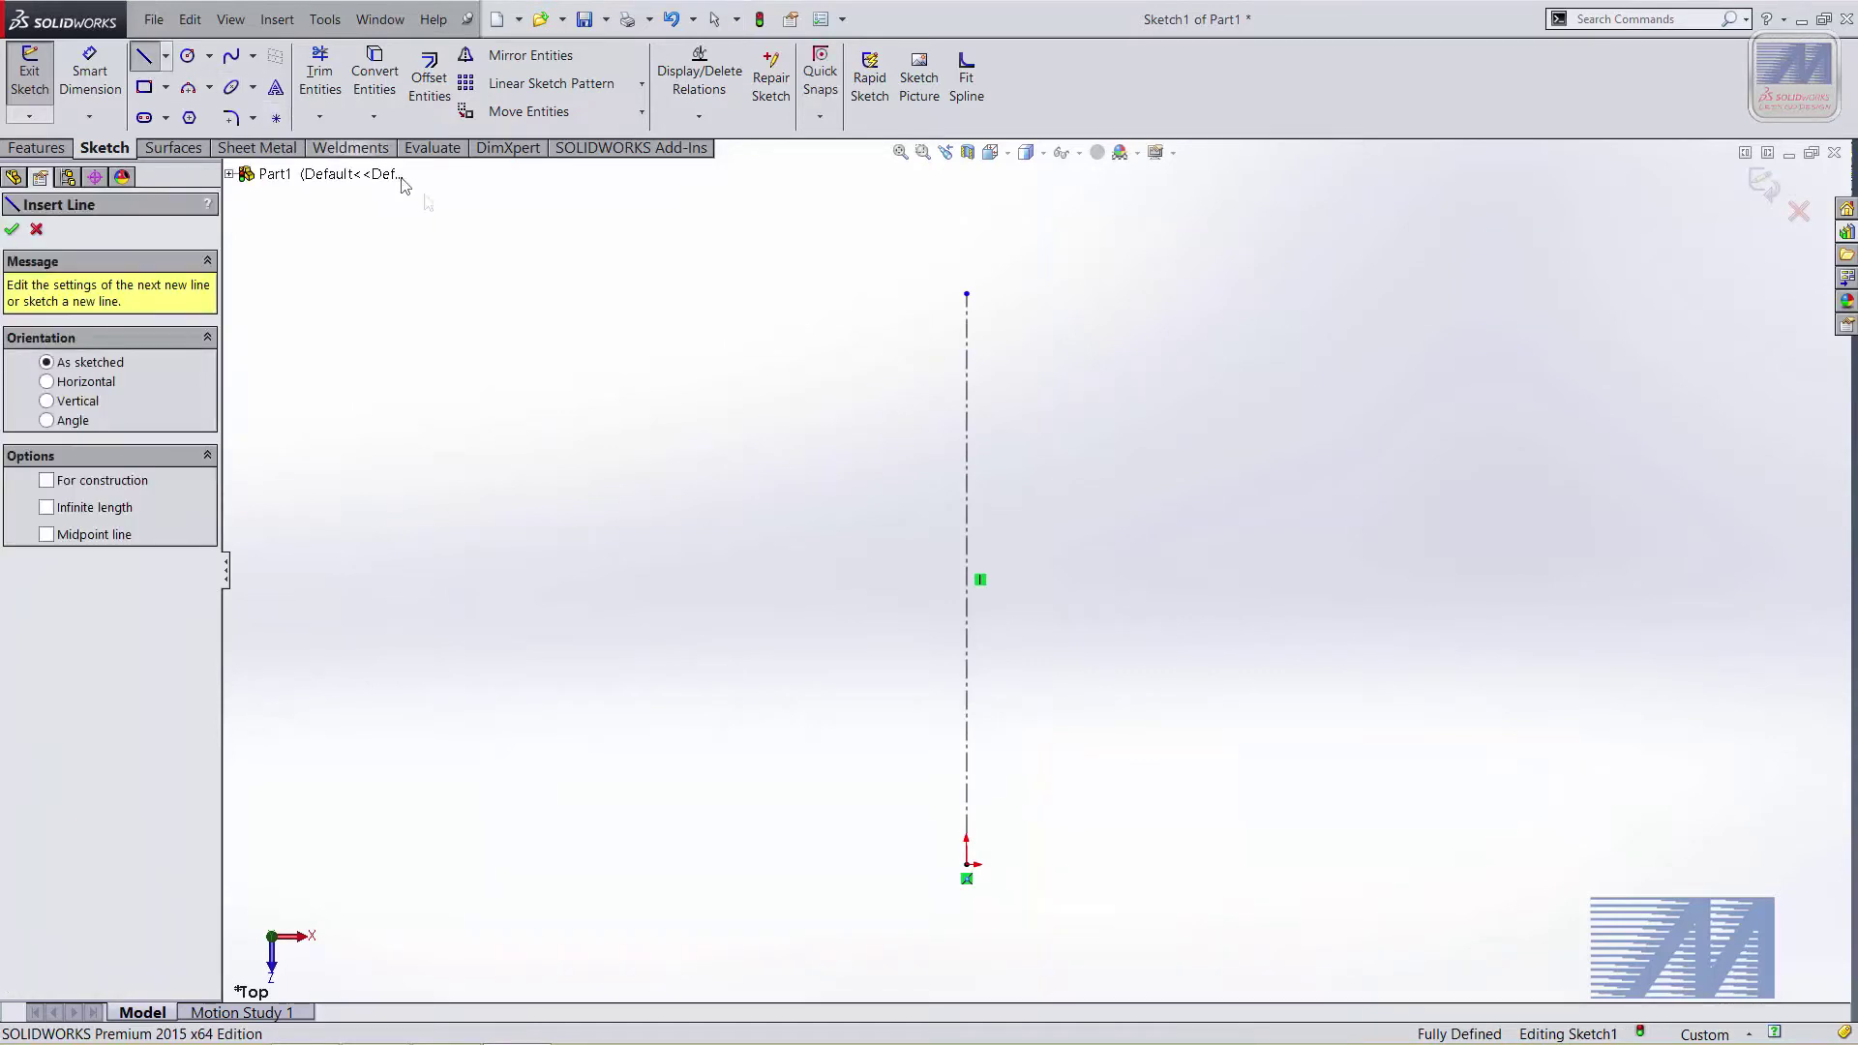
Draw three lines forming a rectangle right of the centerline, closed by the centerline
left_click(967, 293)
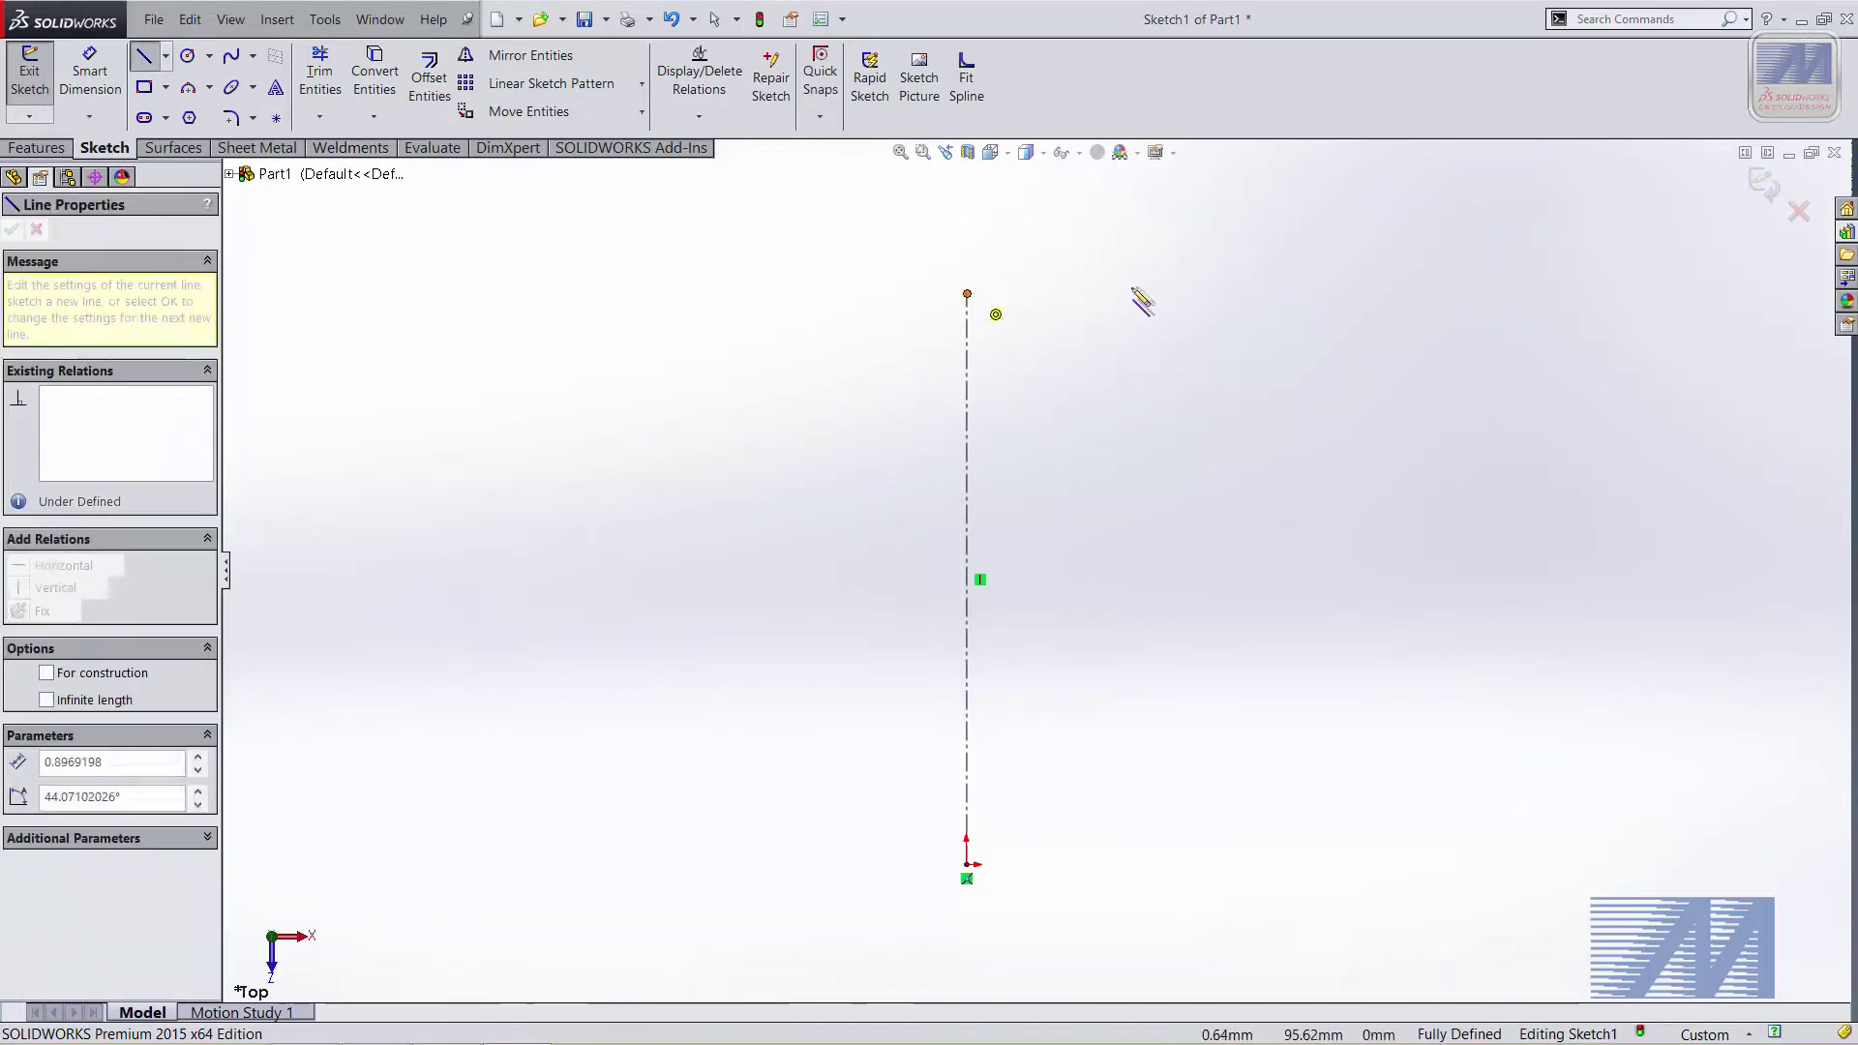
left_click(1151, 293)
left_click(1151, 693)
left_click(967, 693)
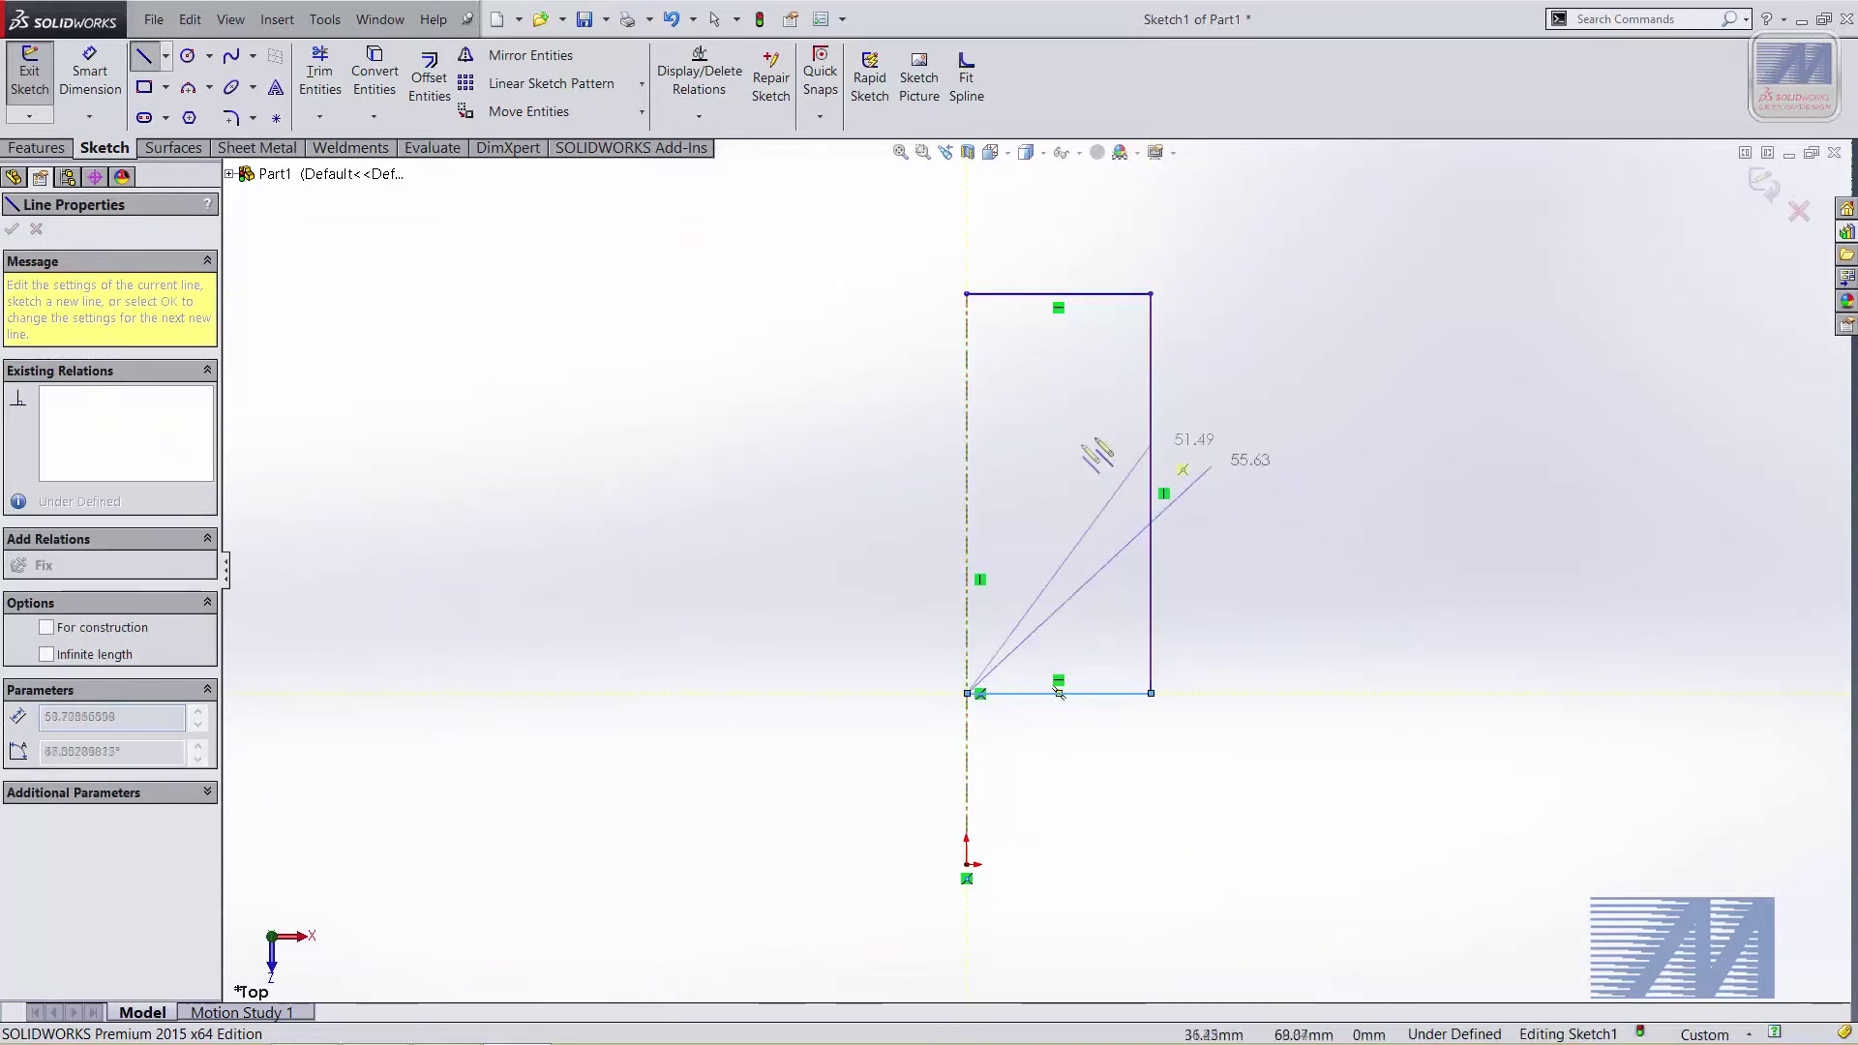
key("Escape")
key("Escape")
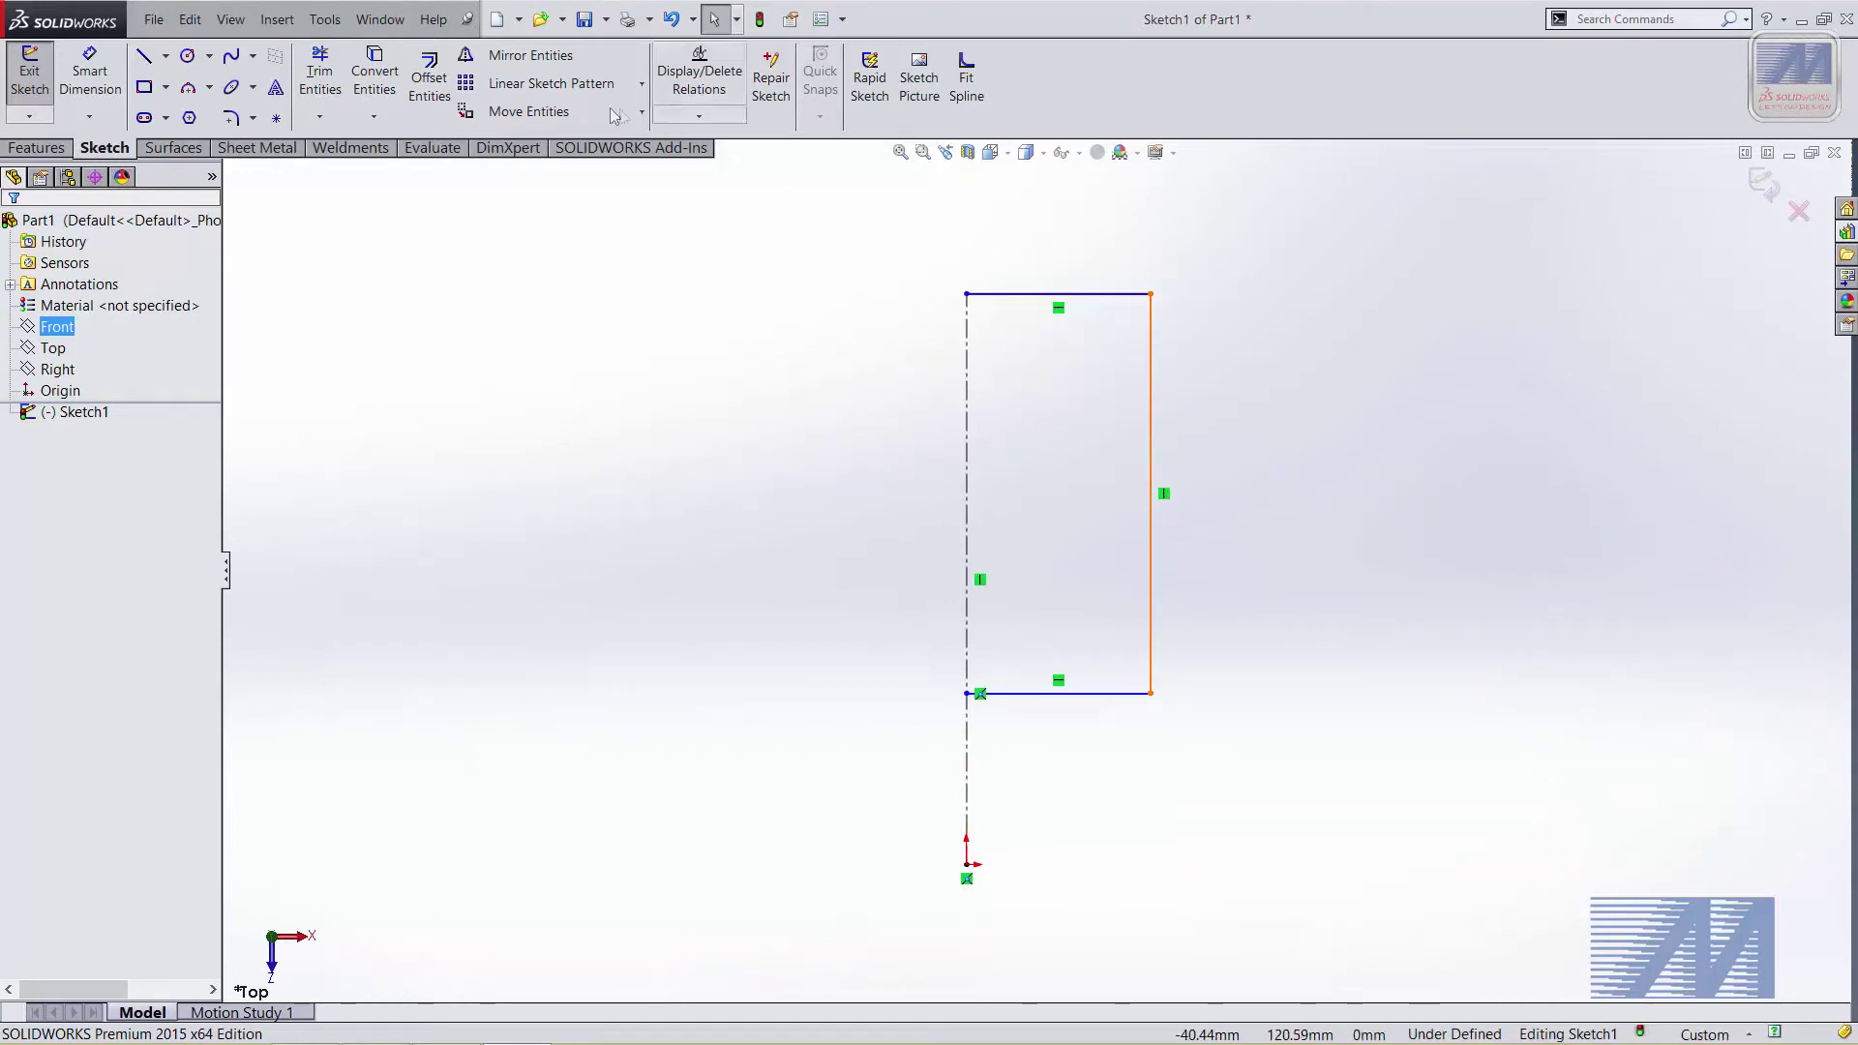
left_click(531, 57)
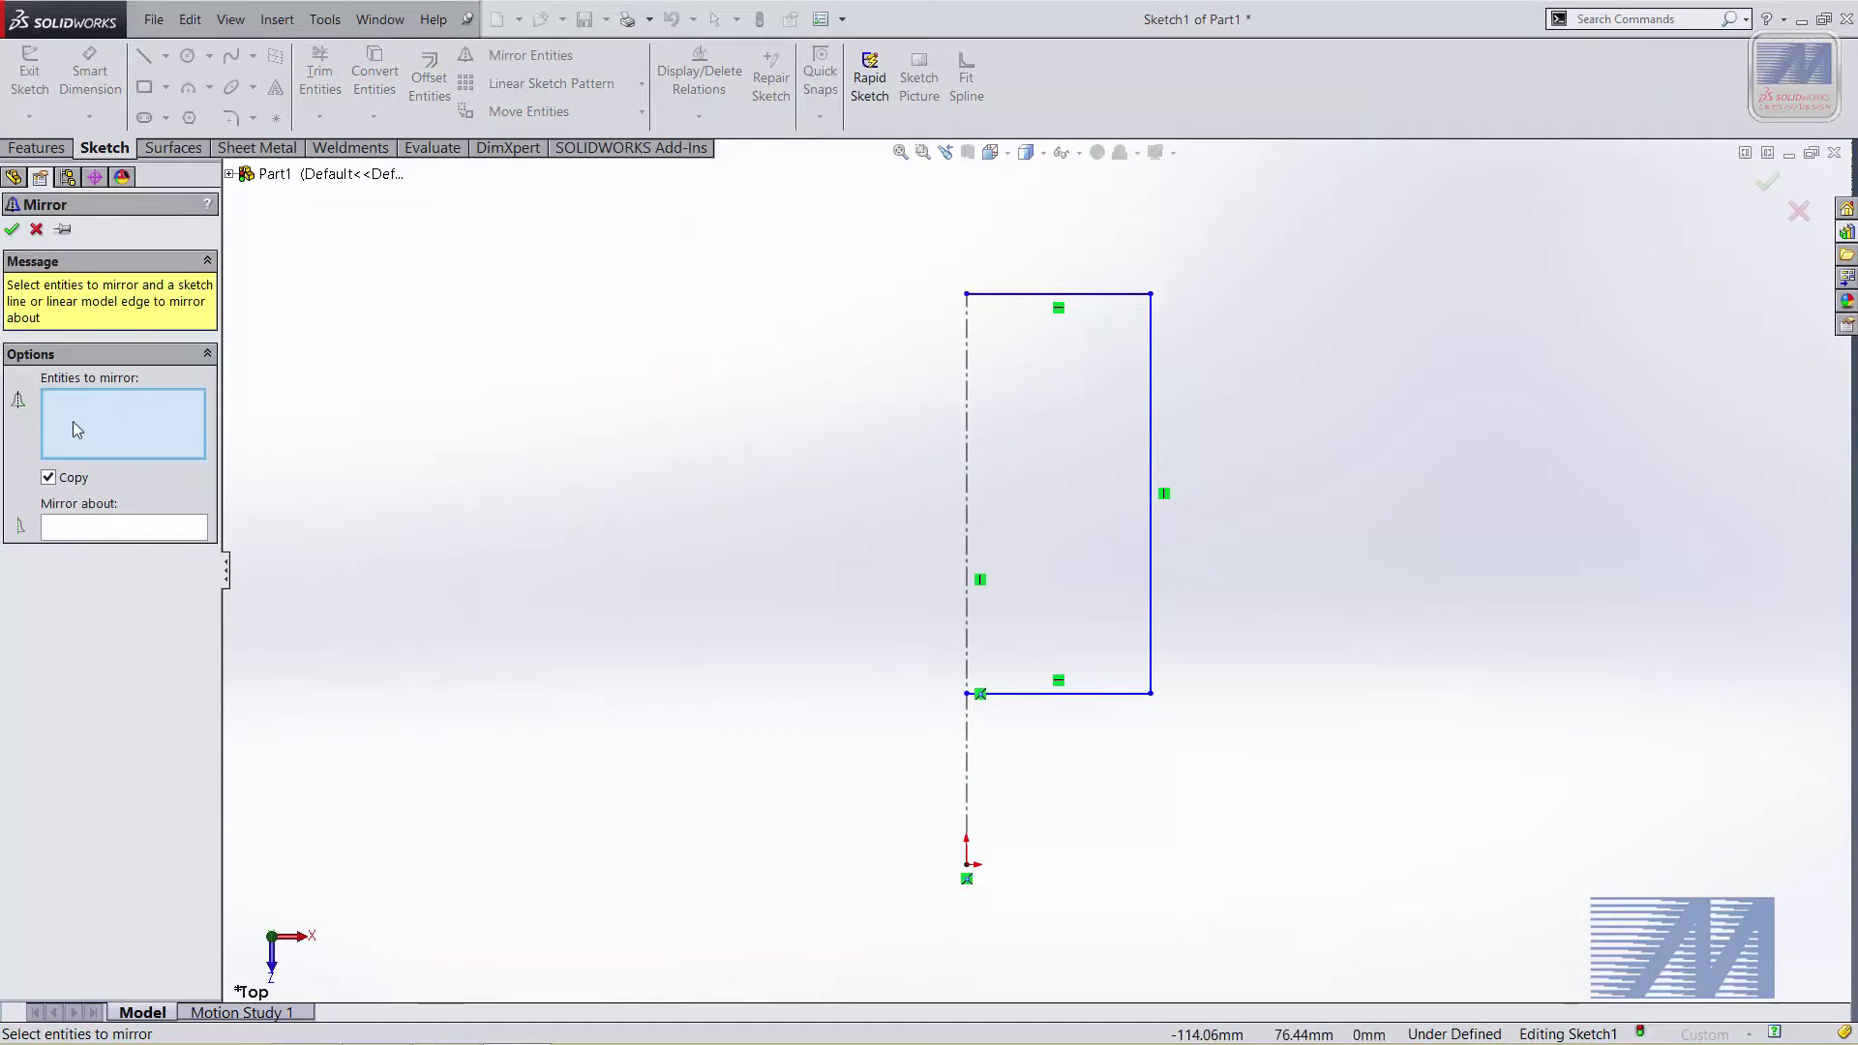
Try mirroring the three rectangle lines about the centerline, then undo to remove them
left_click(106, 421)
left_click(1152, 350)
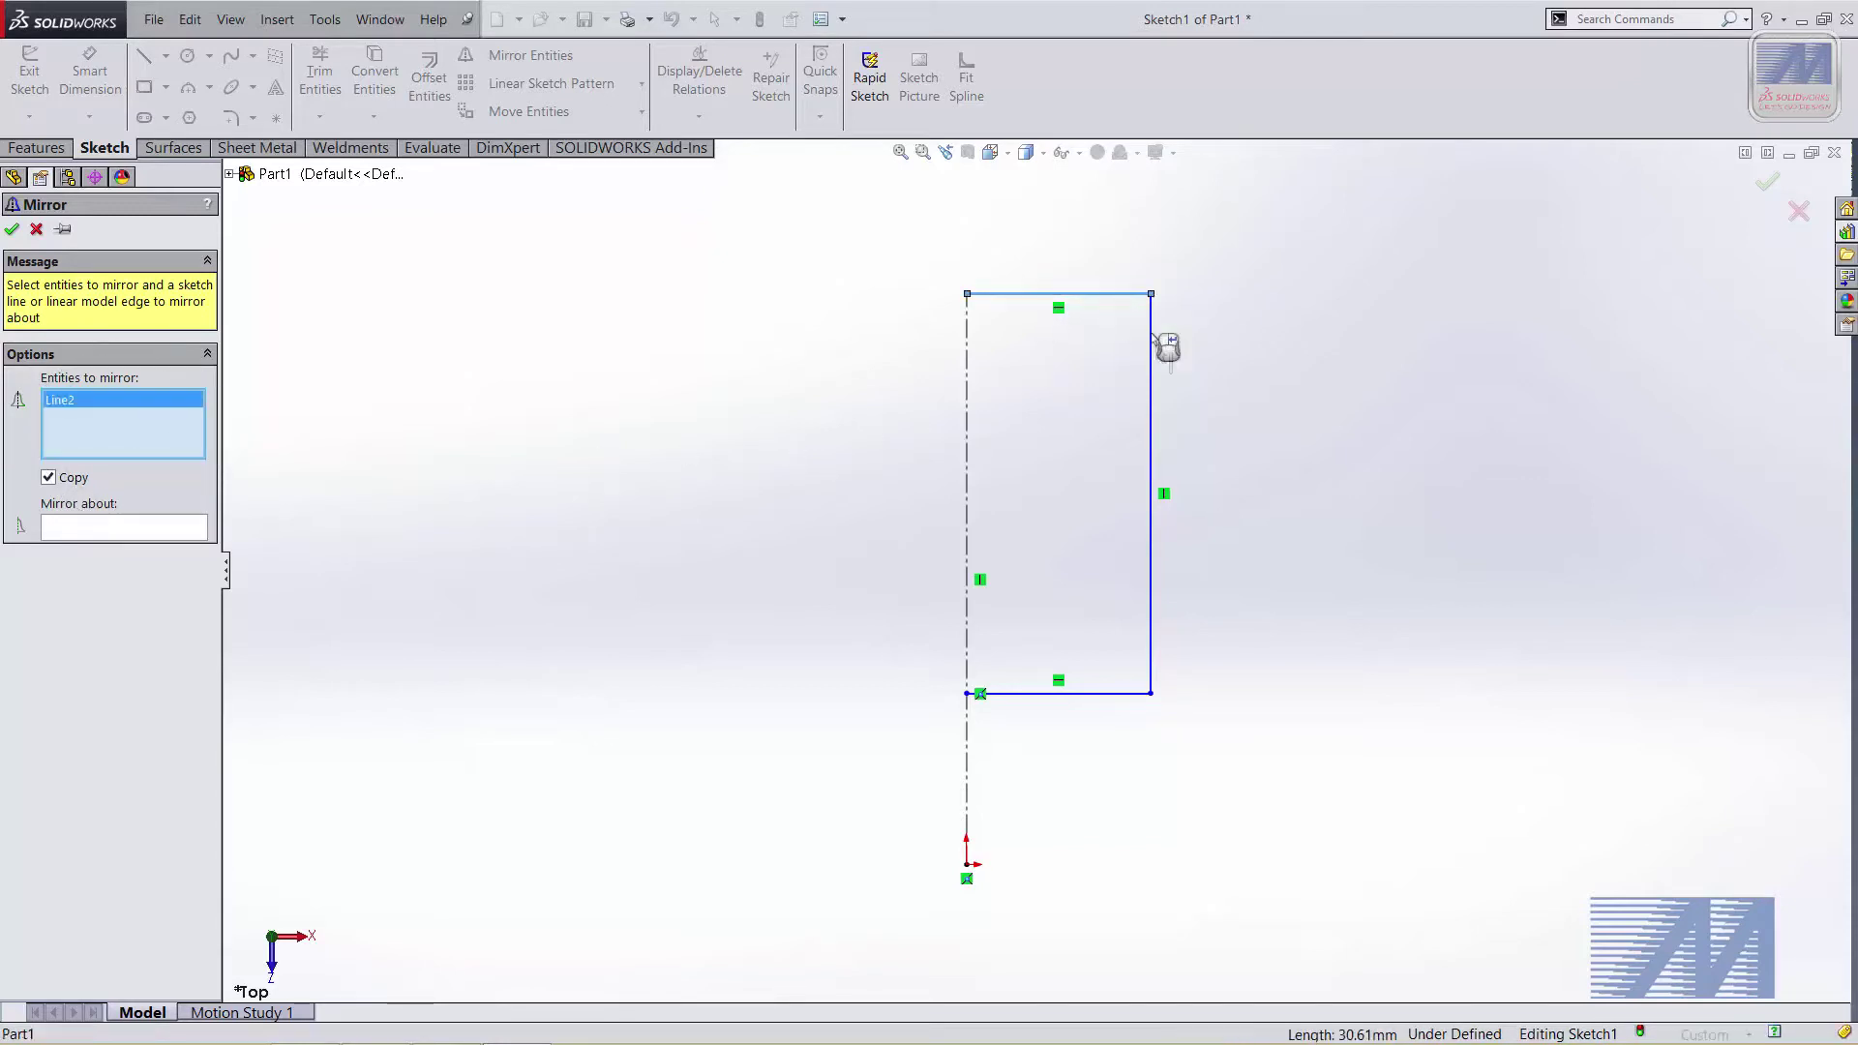
left_click(1152, 411)
left_click(1113, 693)
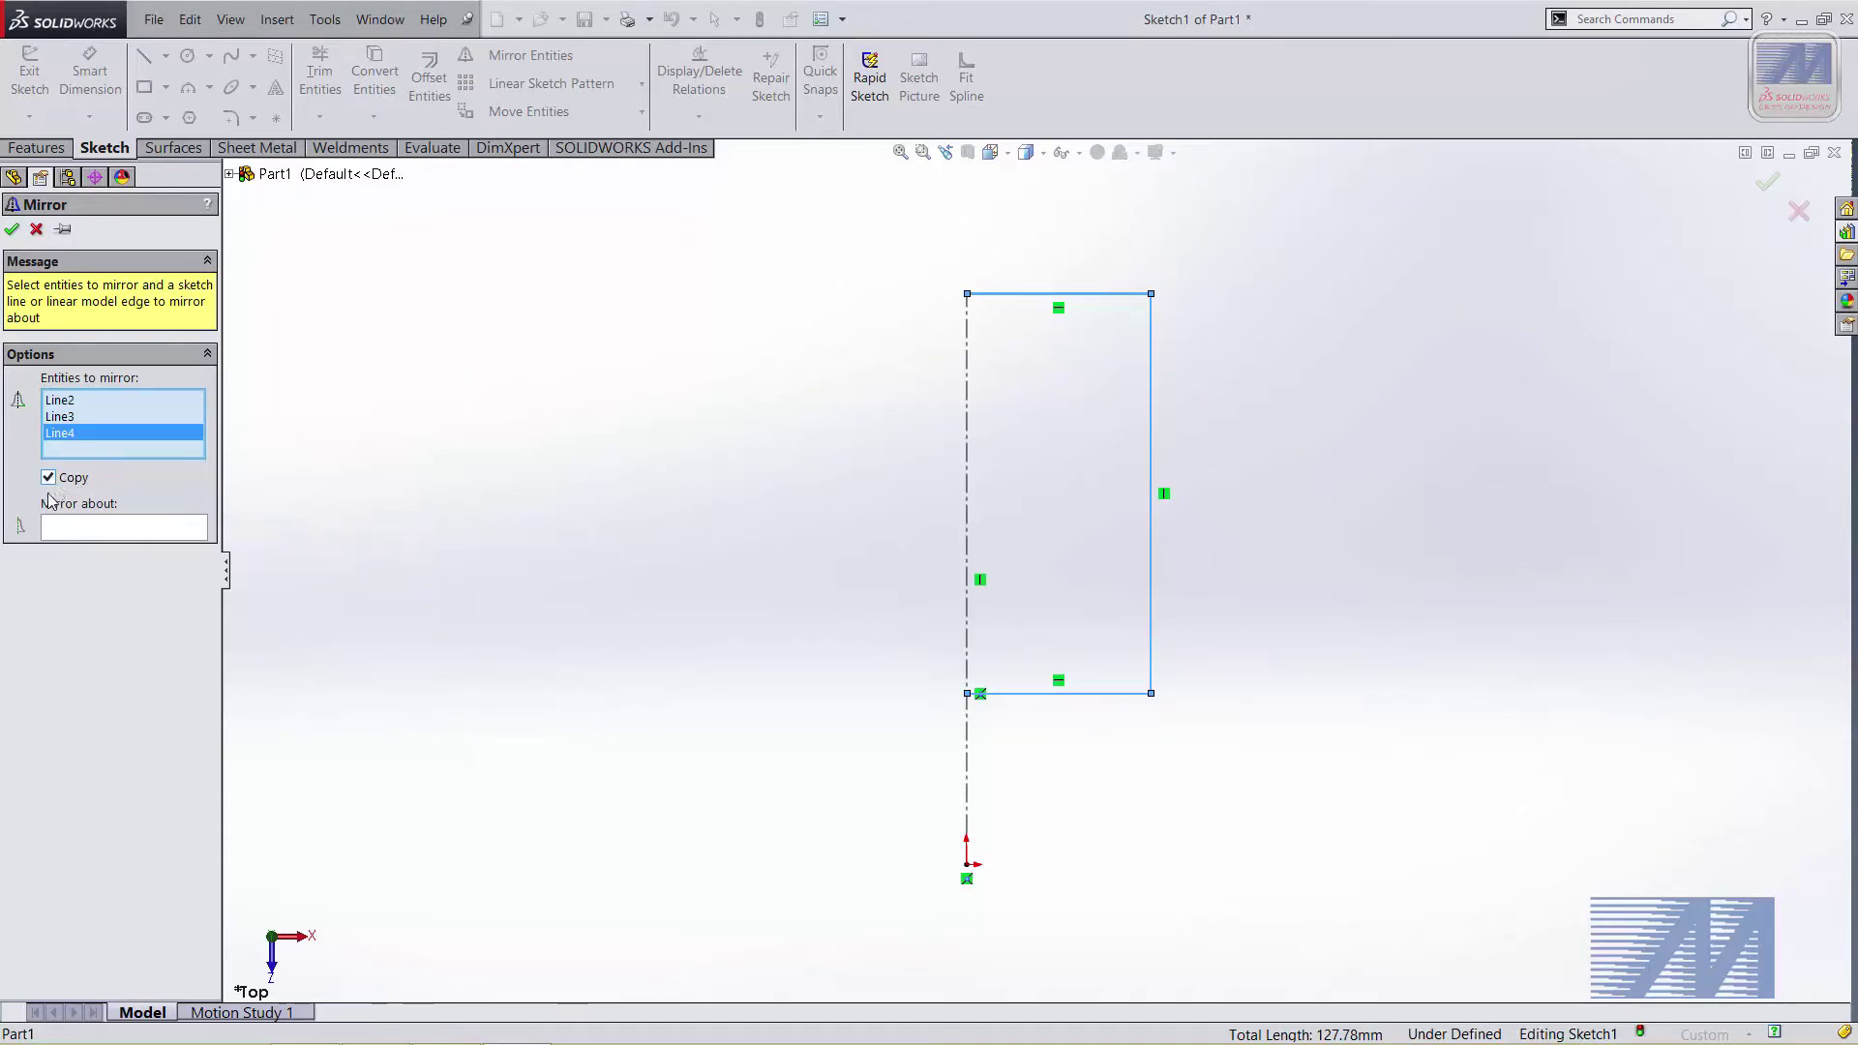
left_click(101, 530)
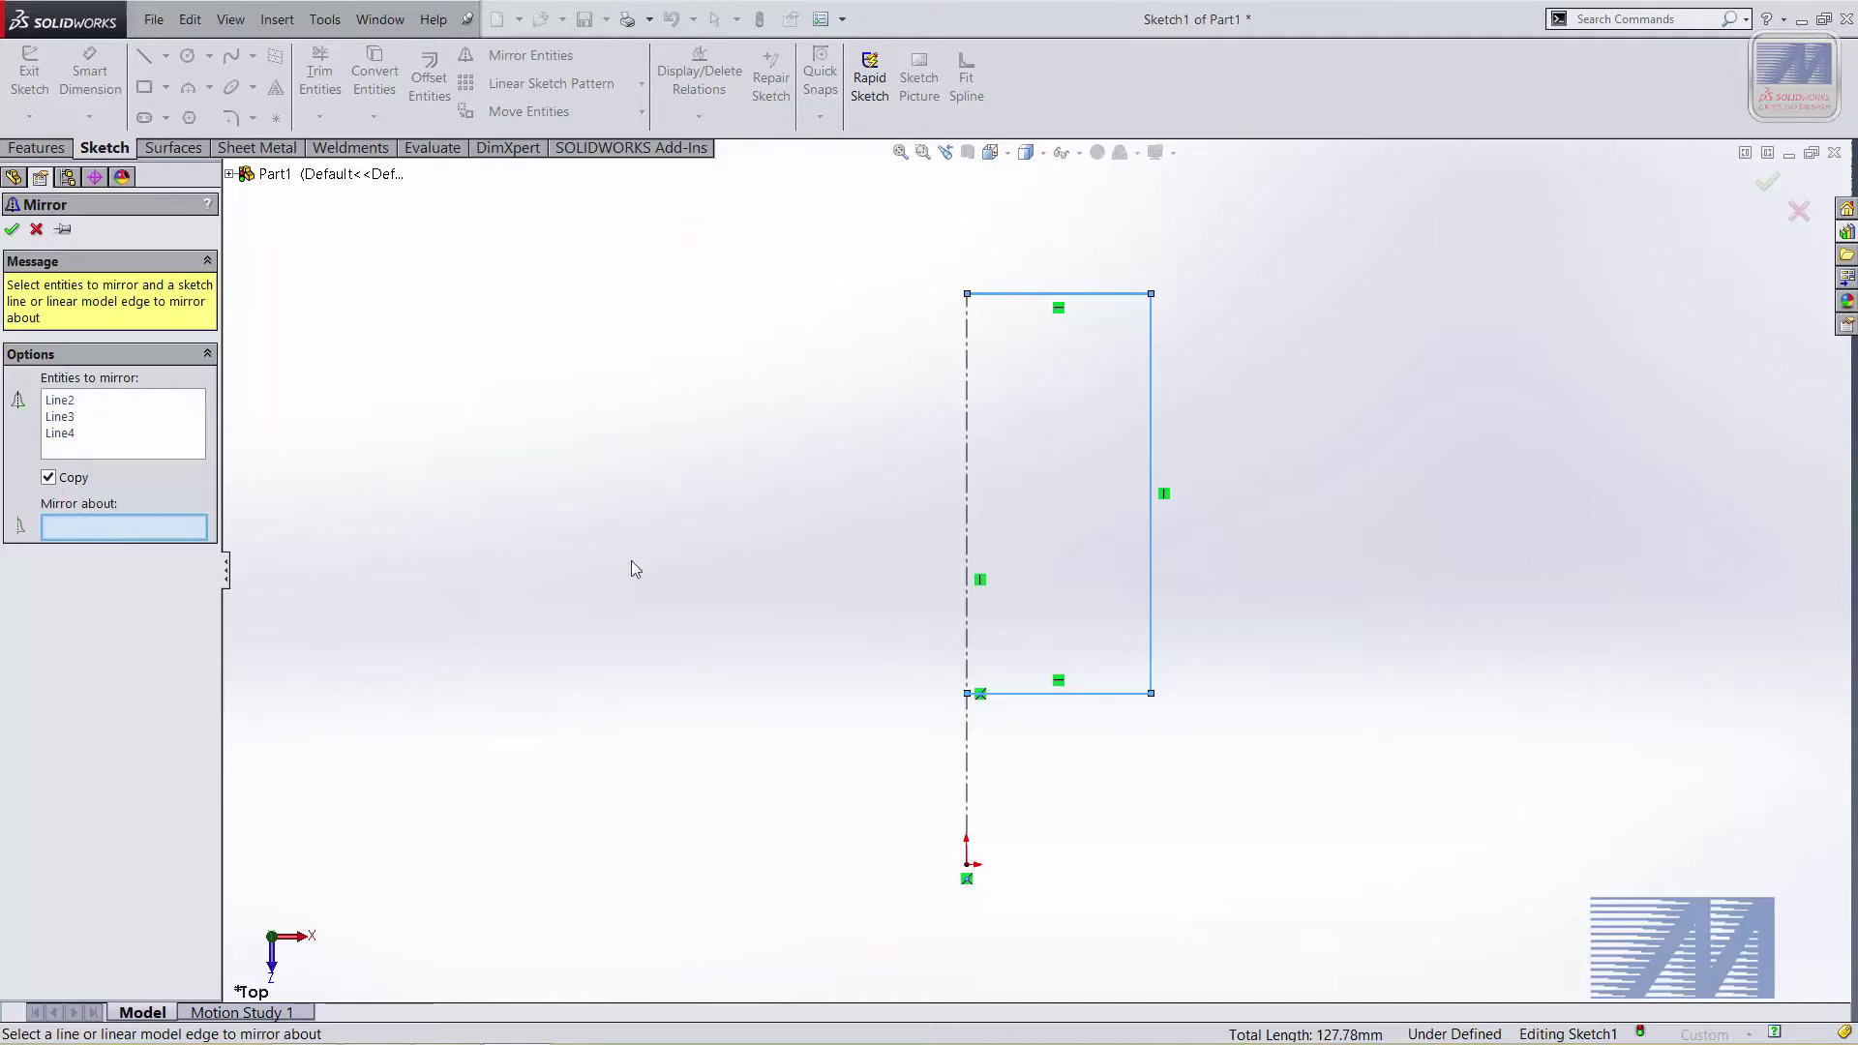
left_click(967, 432)
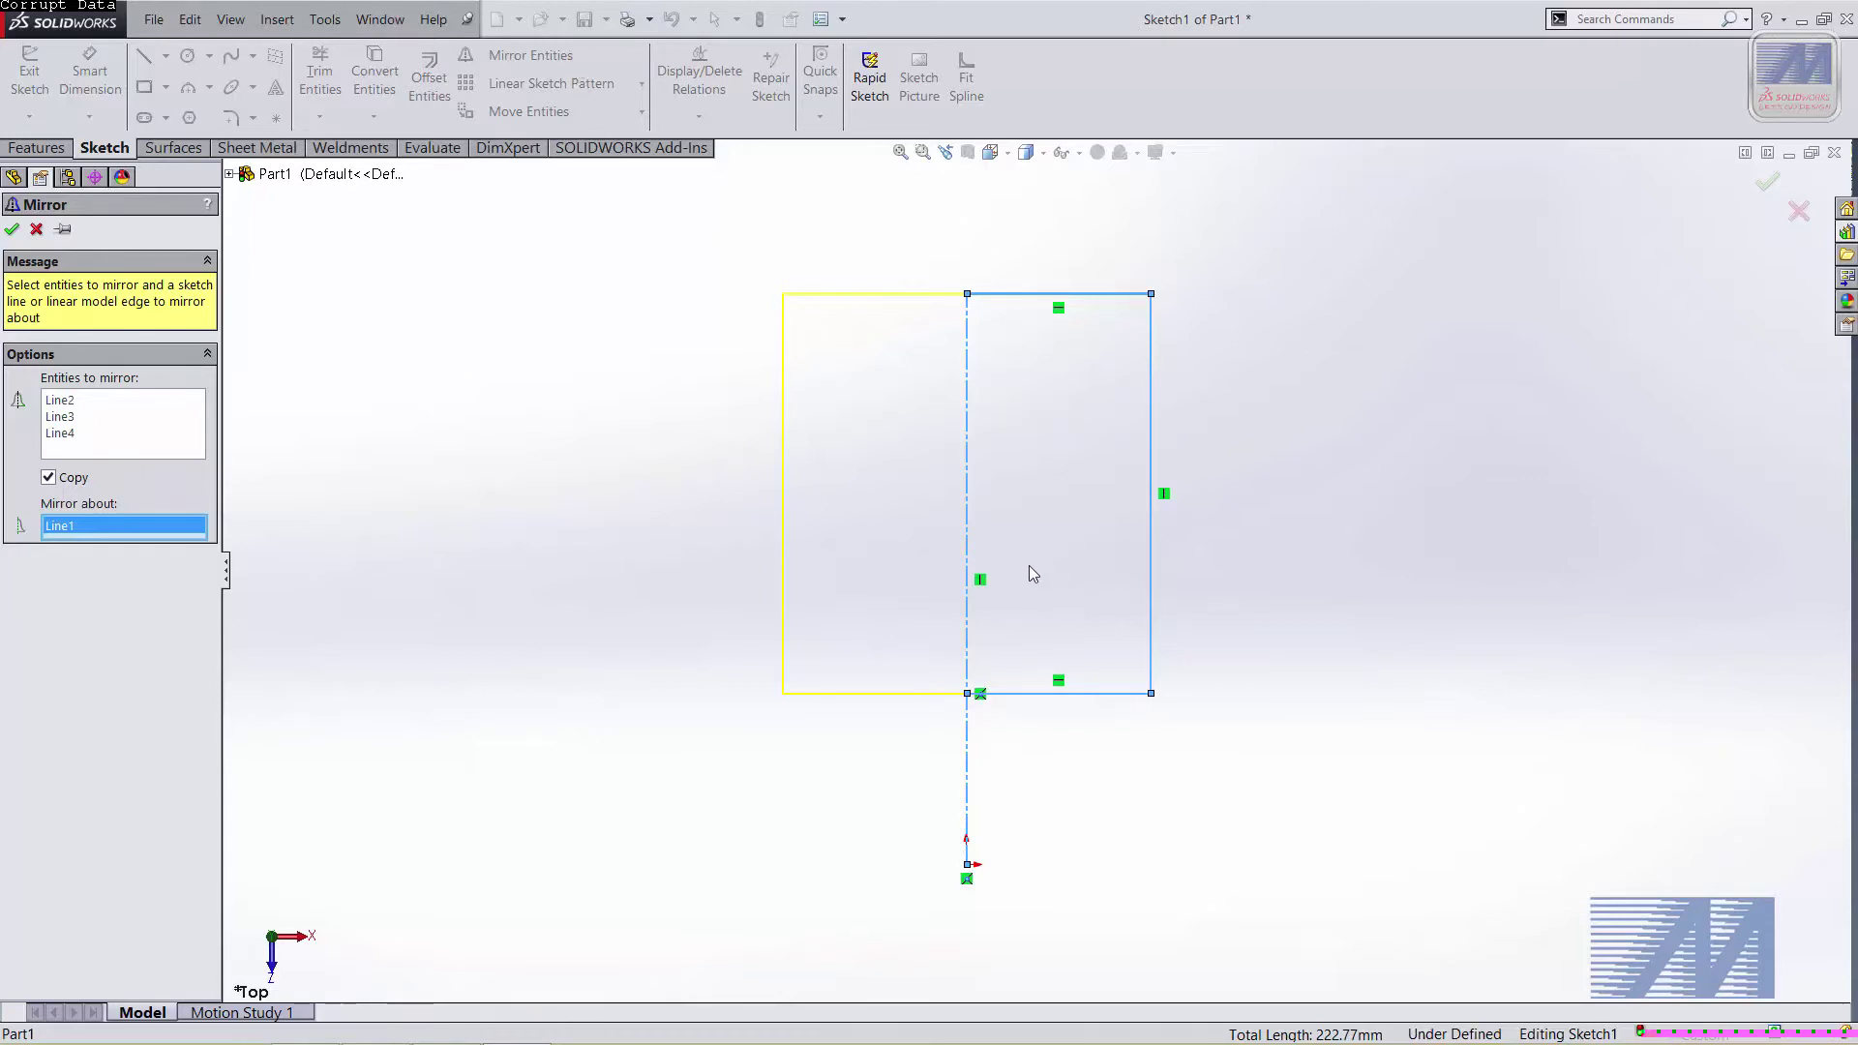
key("ctrl+z")
key("ctrl+z")
key("ctrl+z")
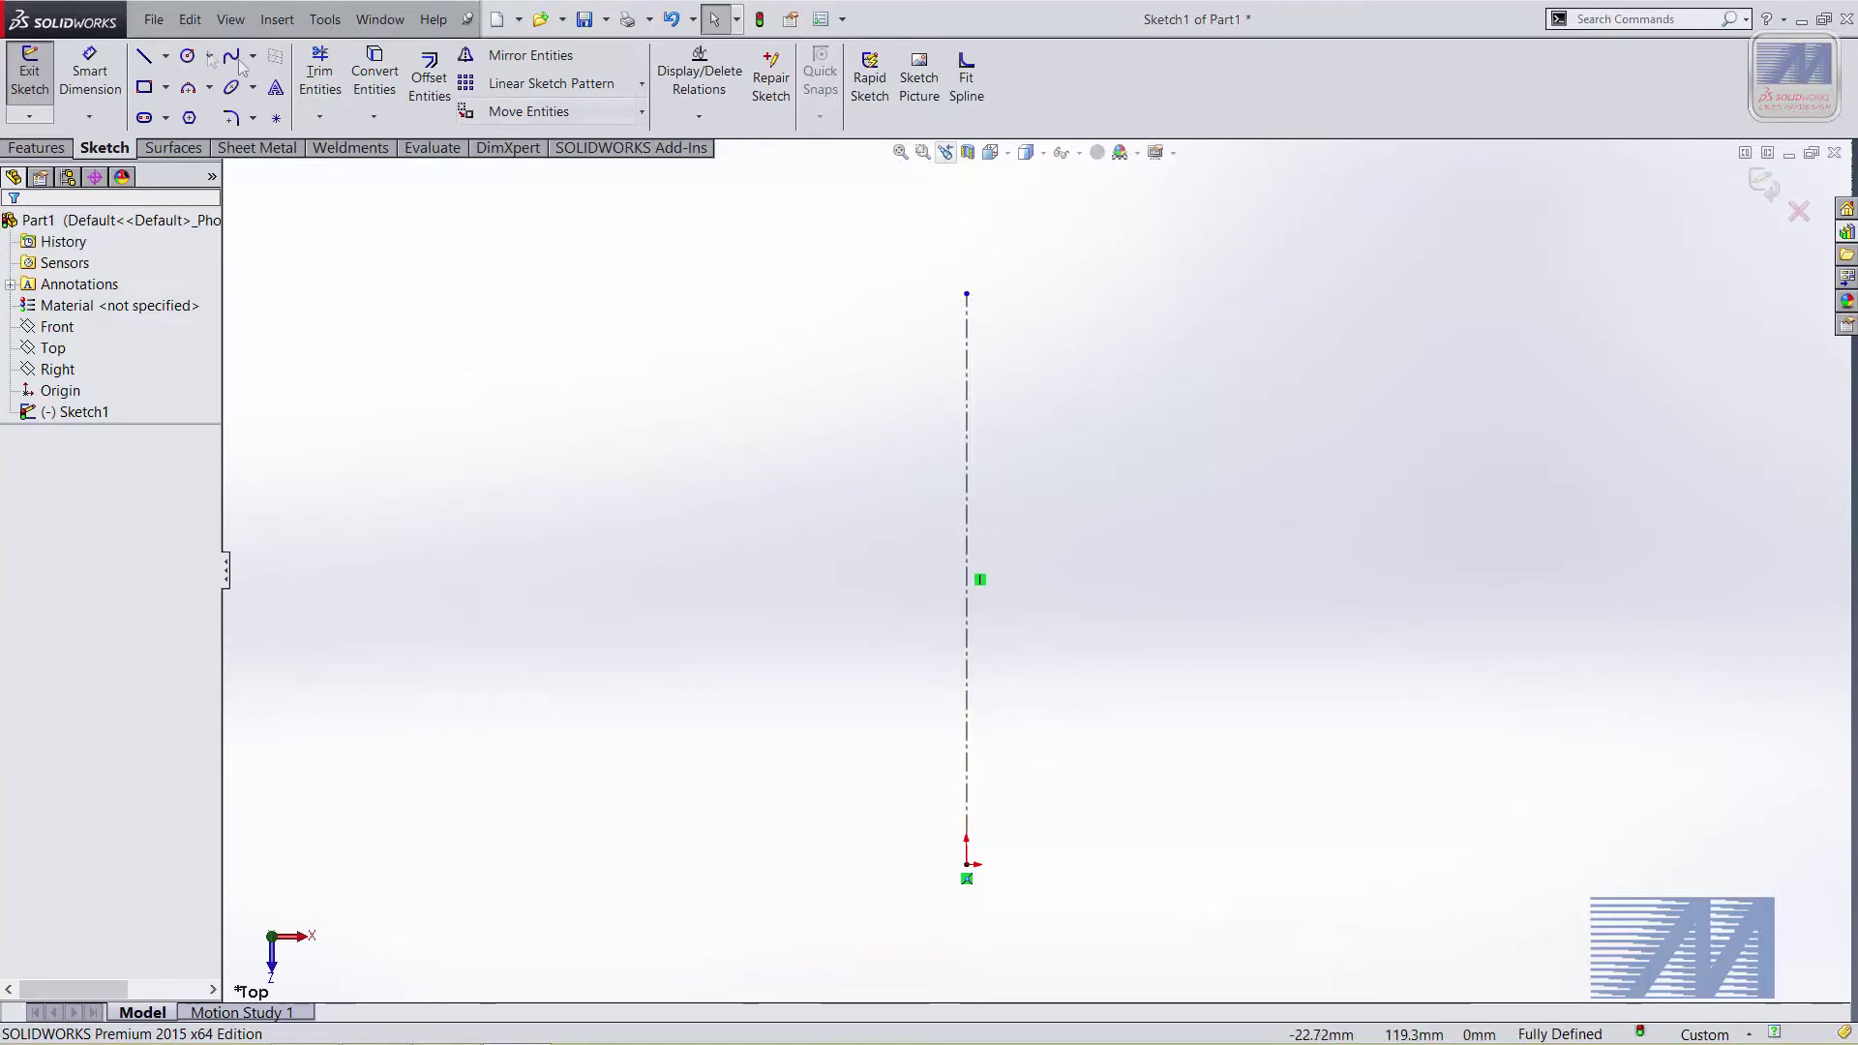
Make the vertical centerline a Dynamic Mirror Entities axis, found by searching 'dy'
left_click(276, 20)
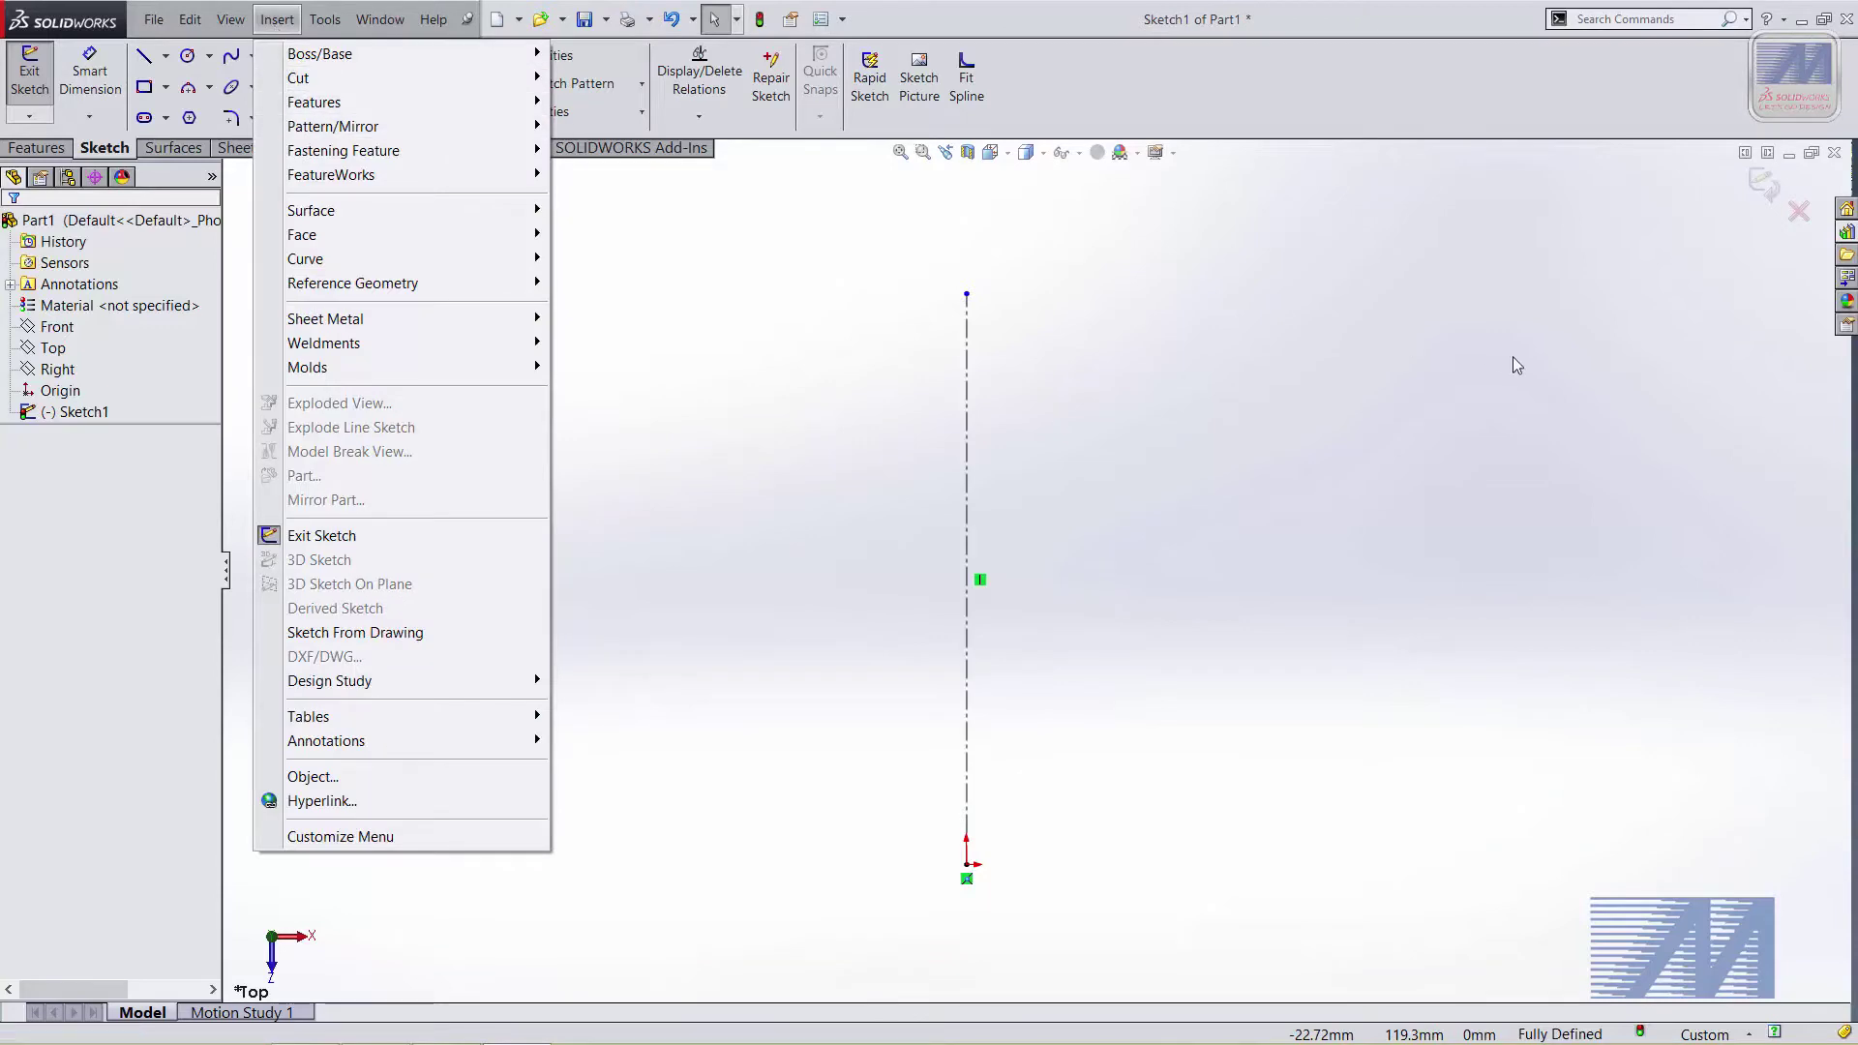
left_click(1513, 356)
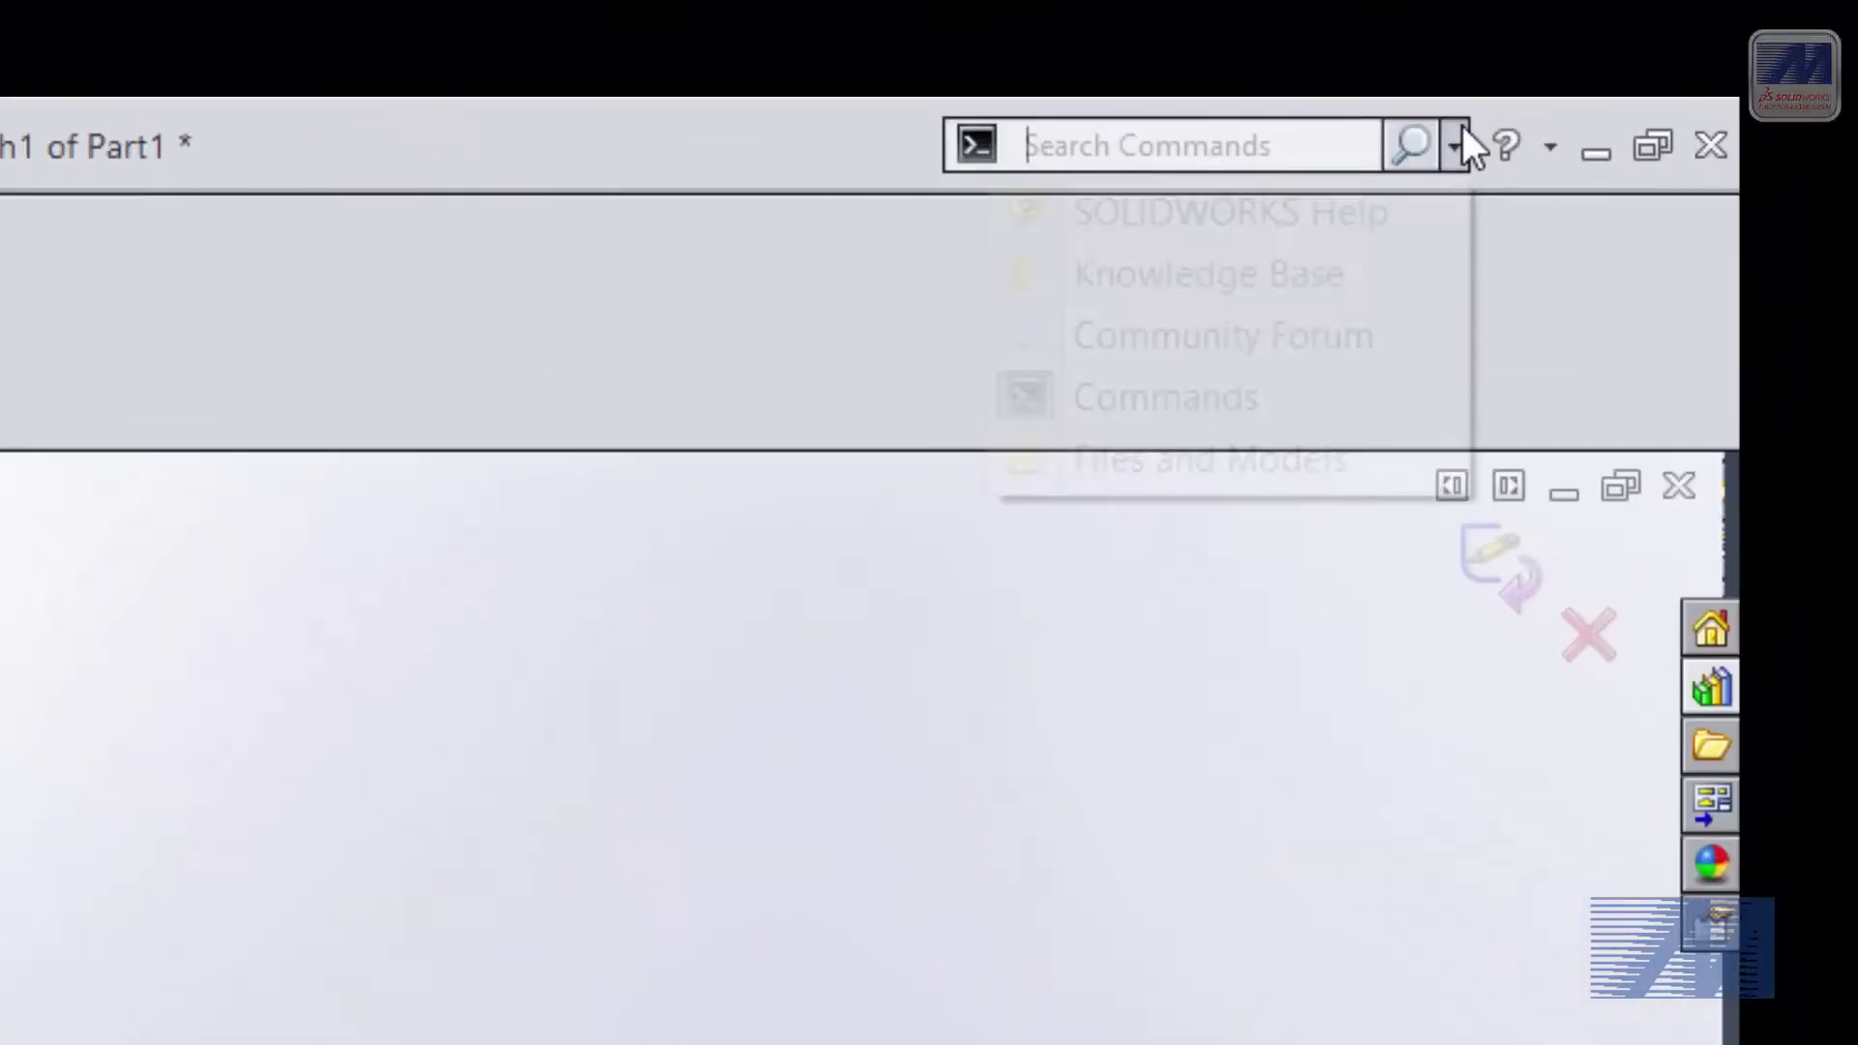
left_click(1745, 19)
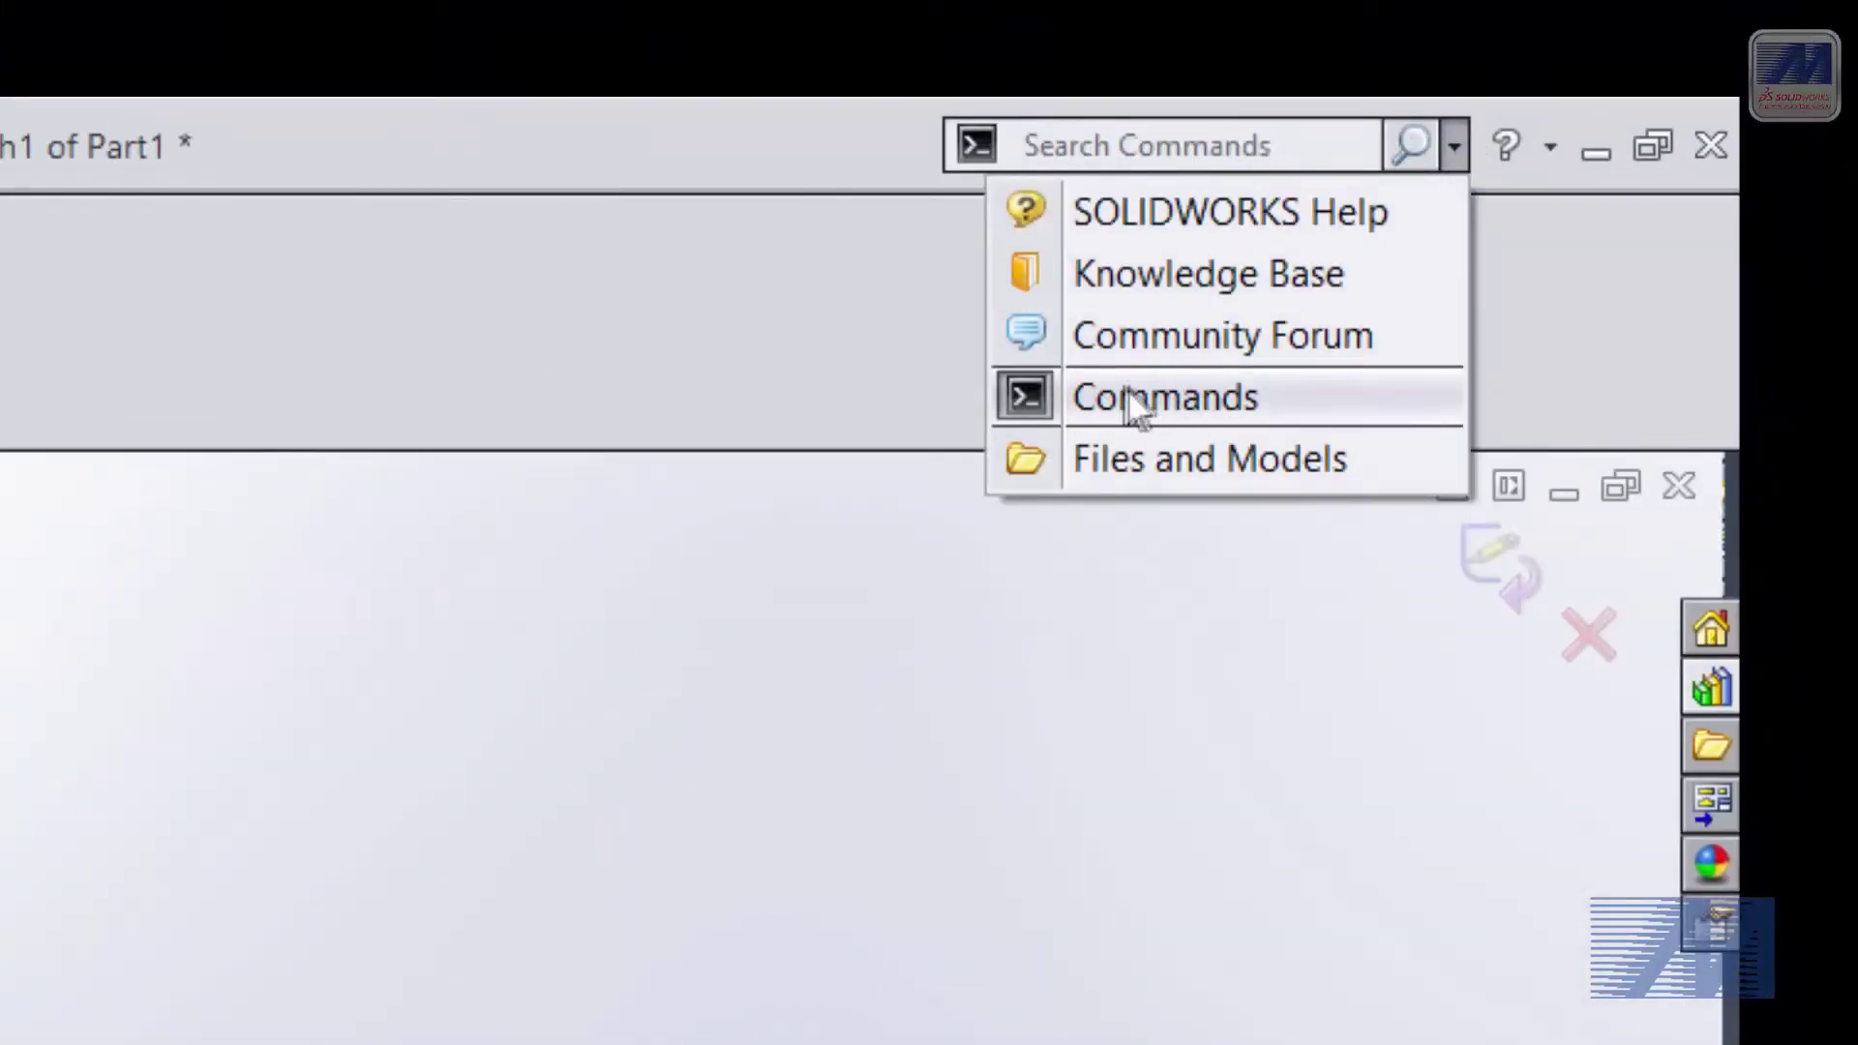
left_click(1161, 137)
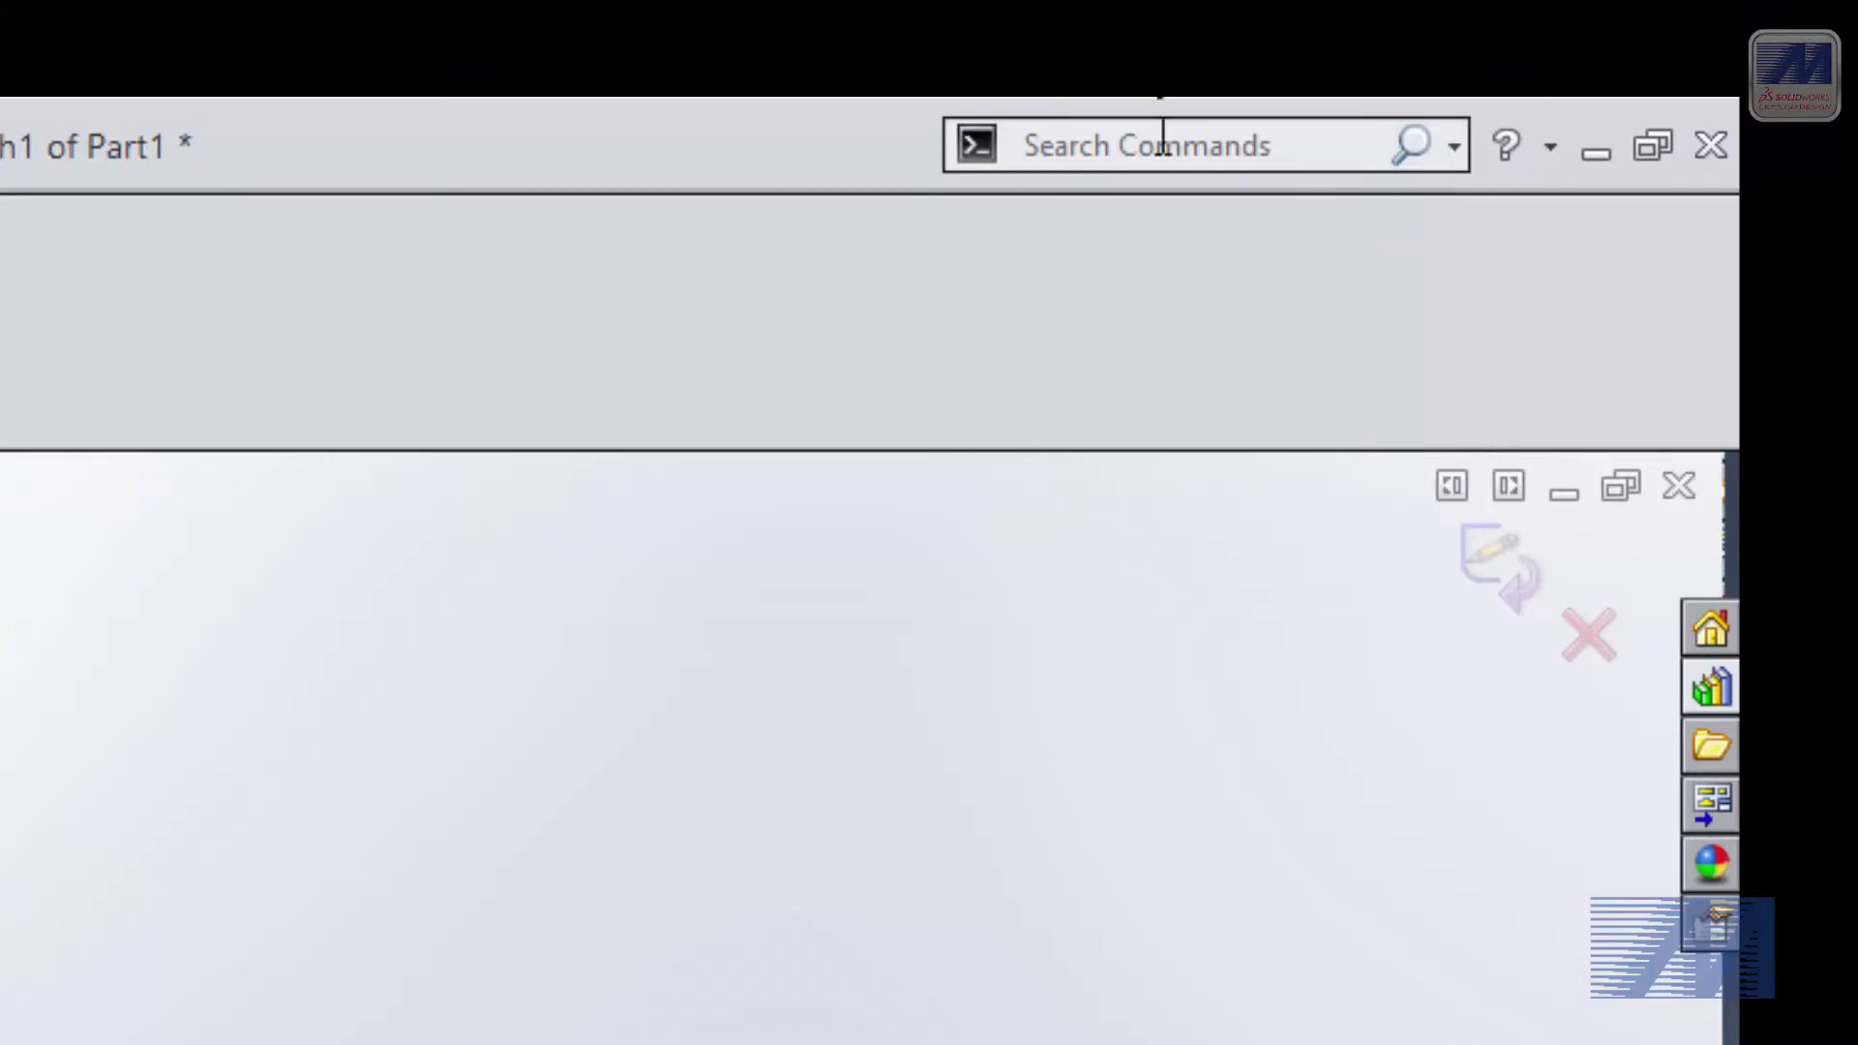
left_click(1163, 138)
type("dy")
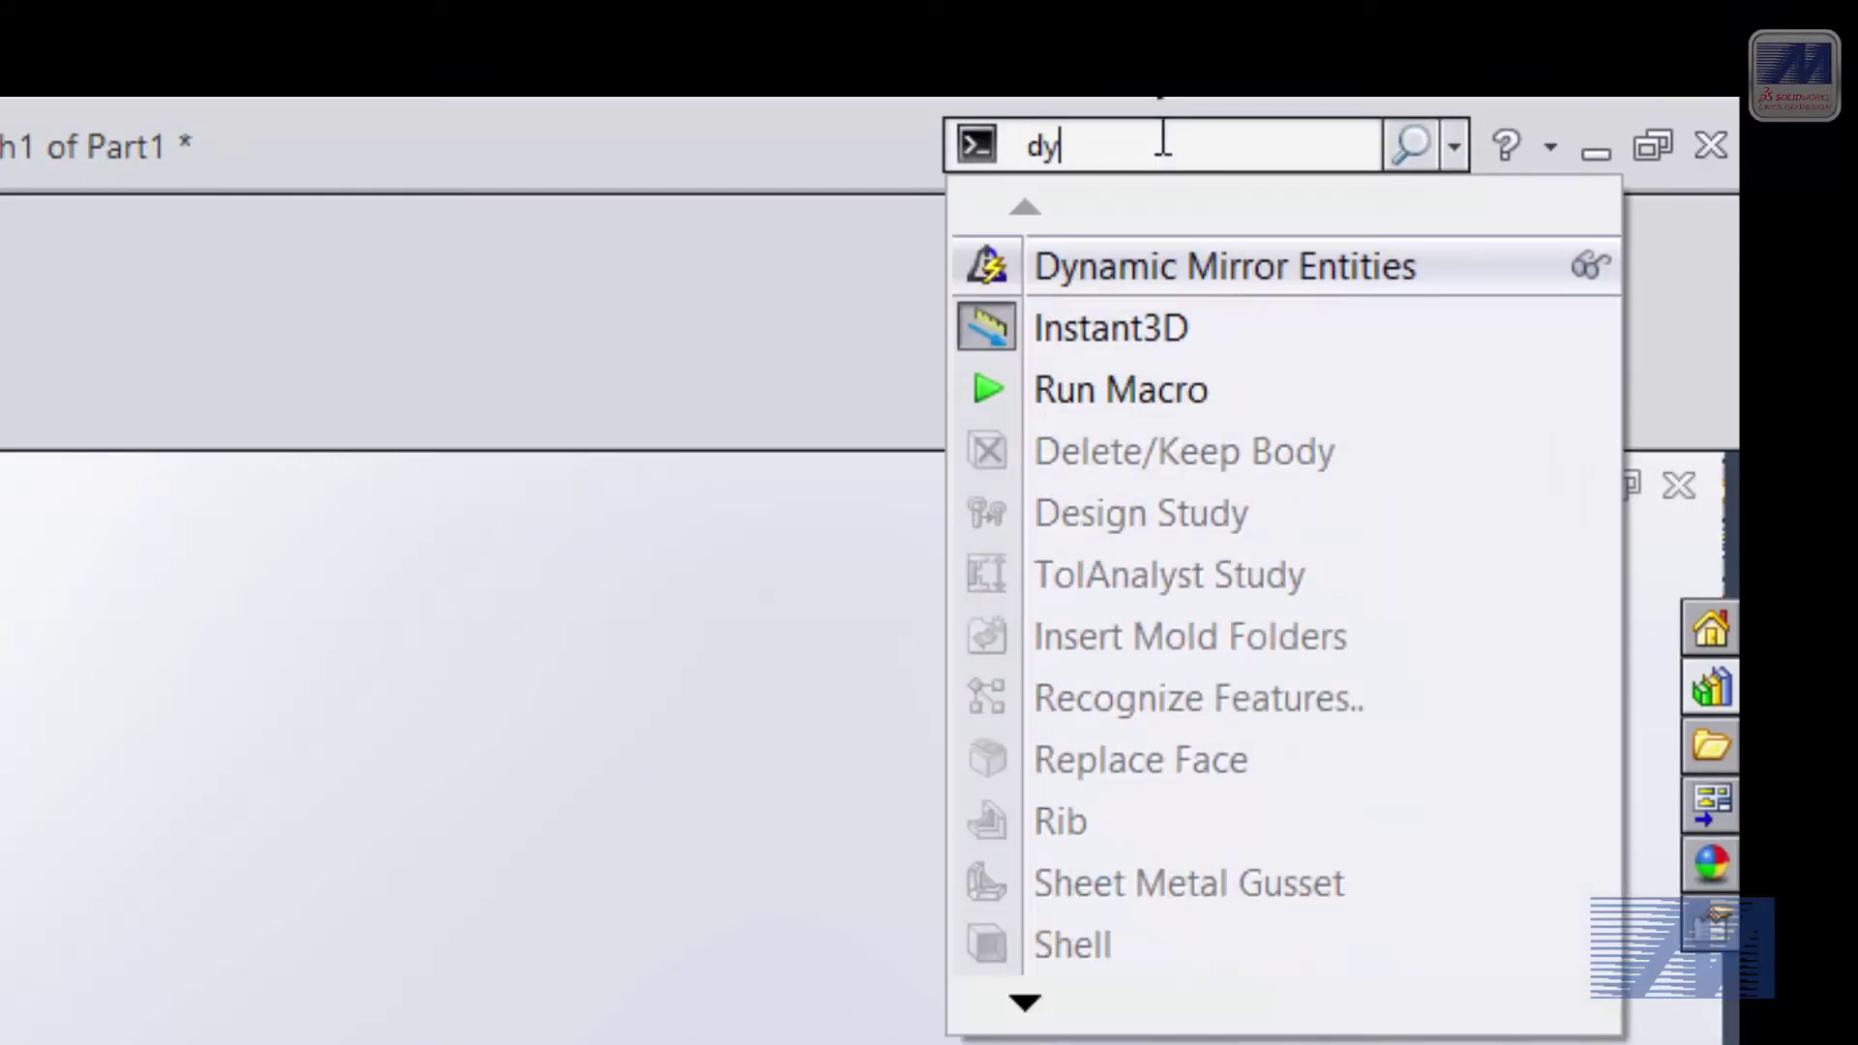
mouse_move(1223, 265)
left_click(1164, 271)
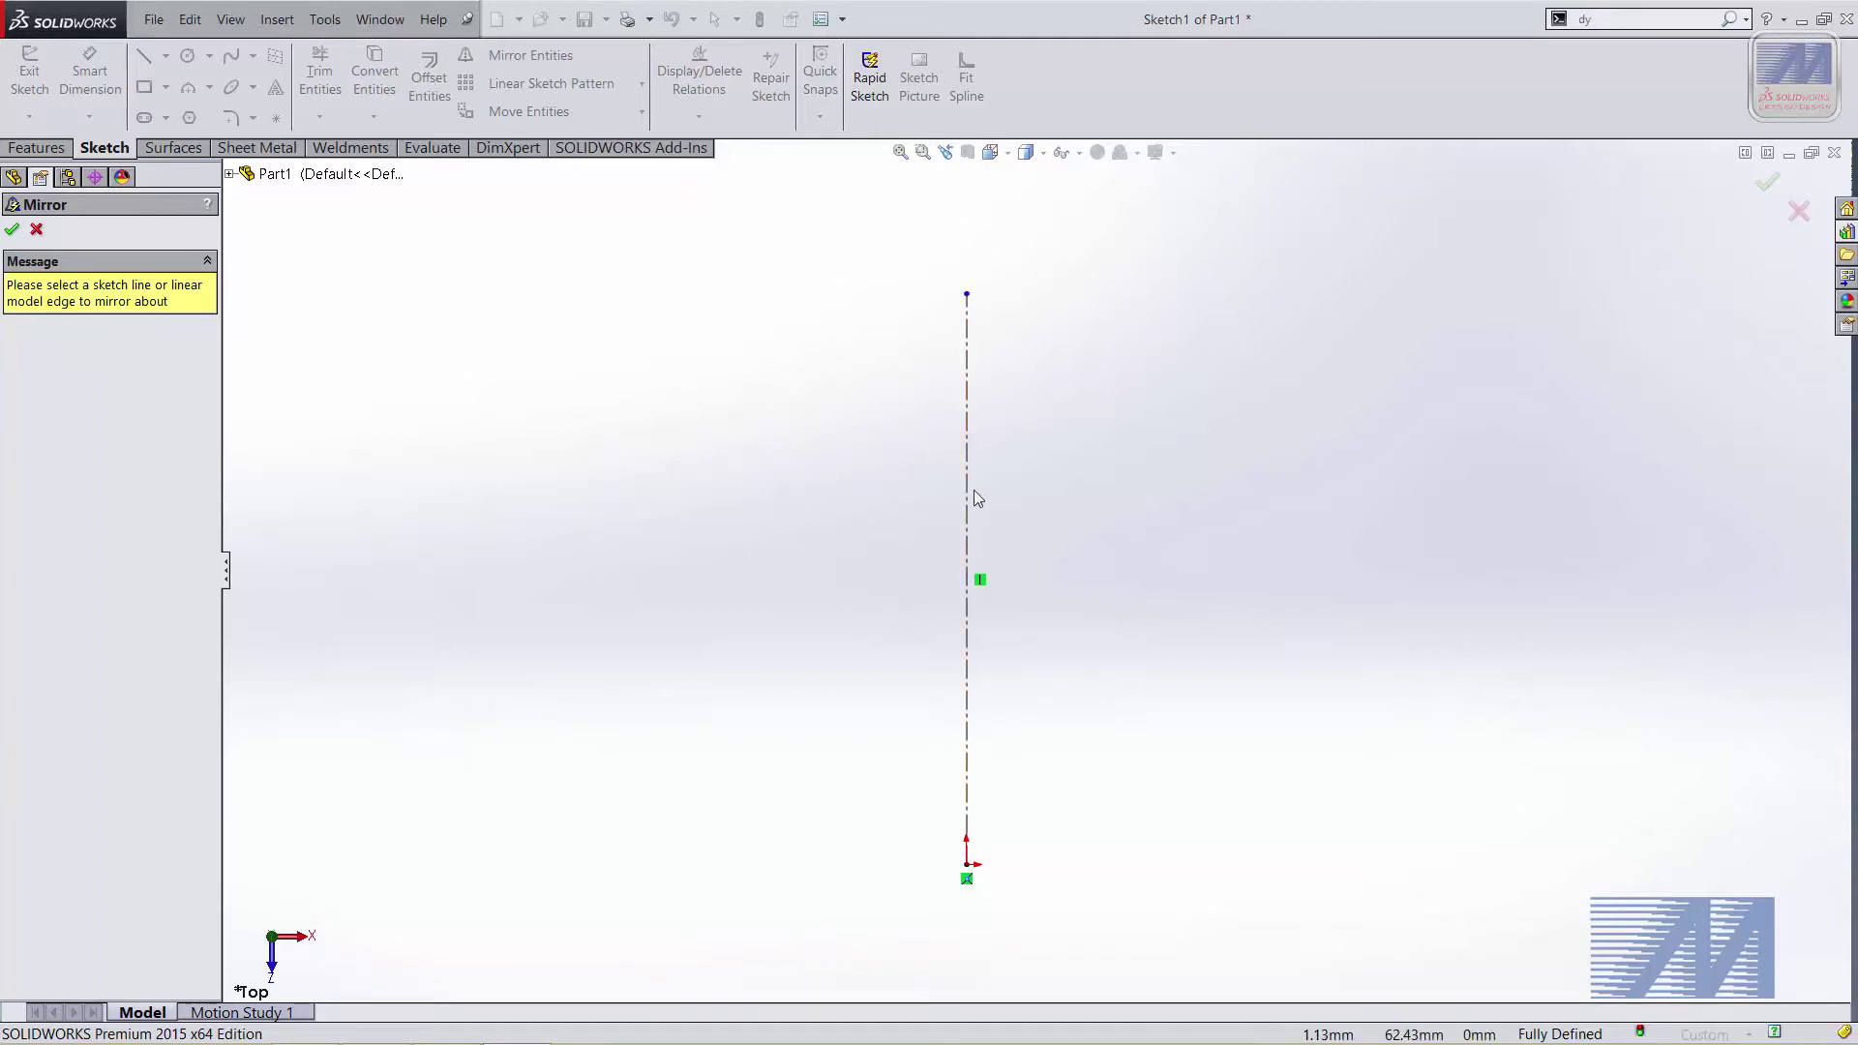
key("Escape")
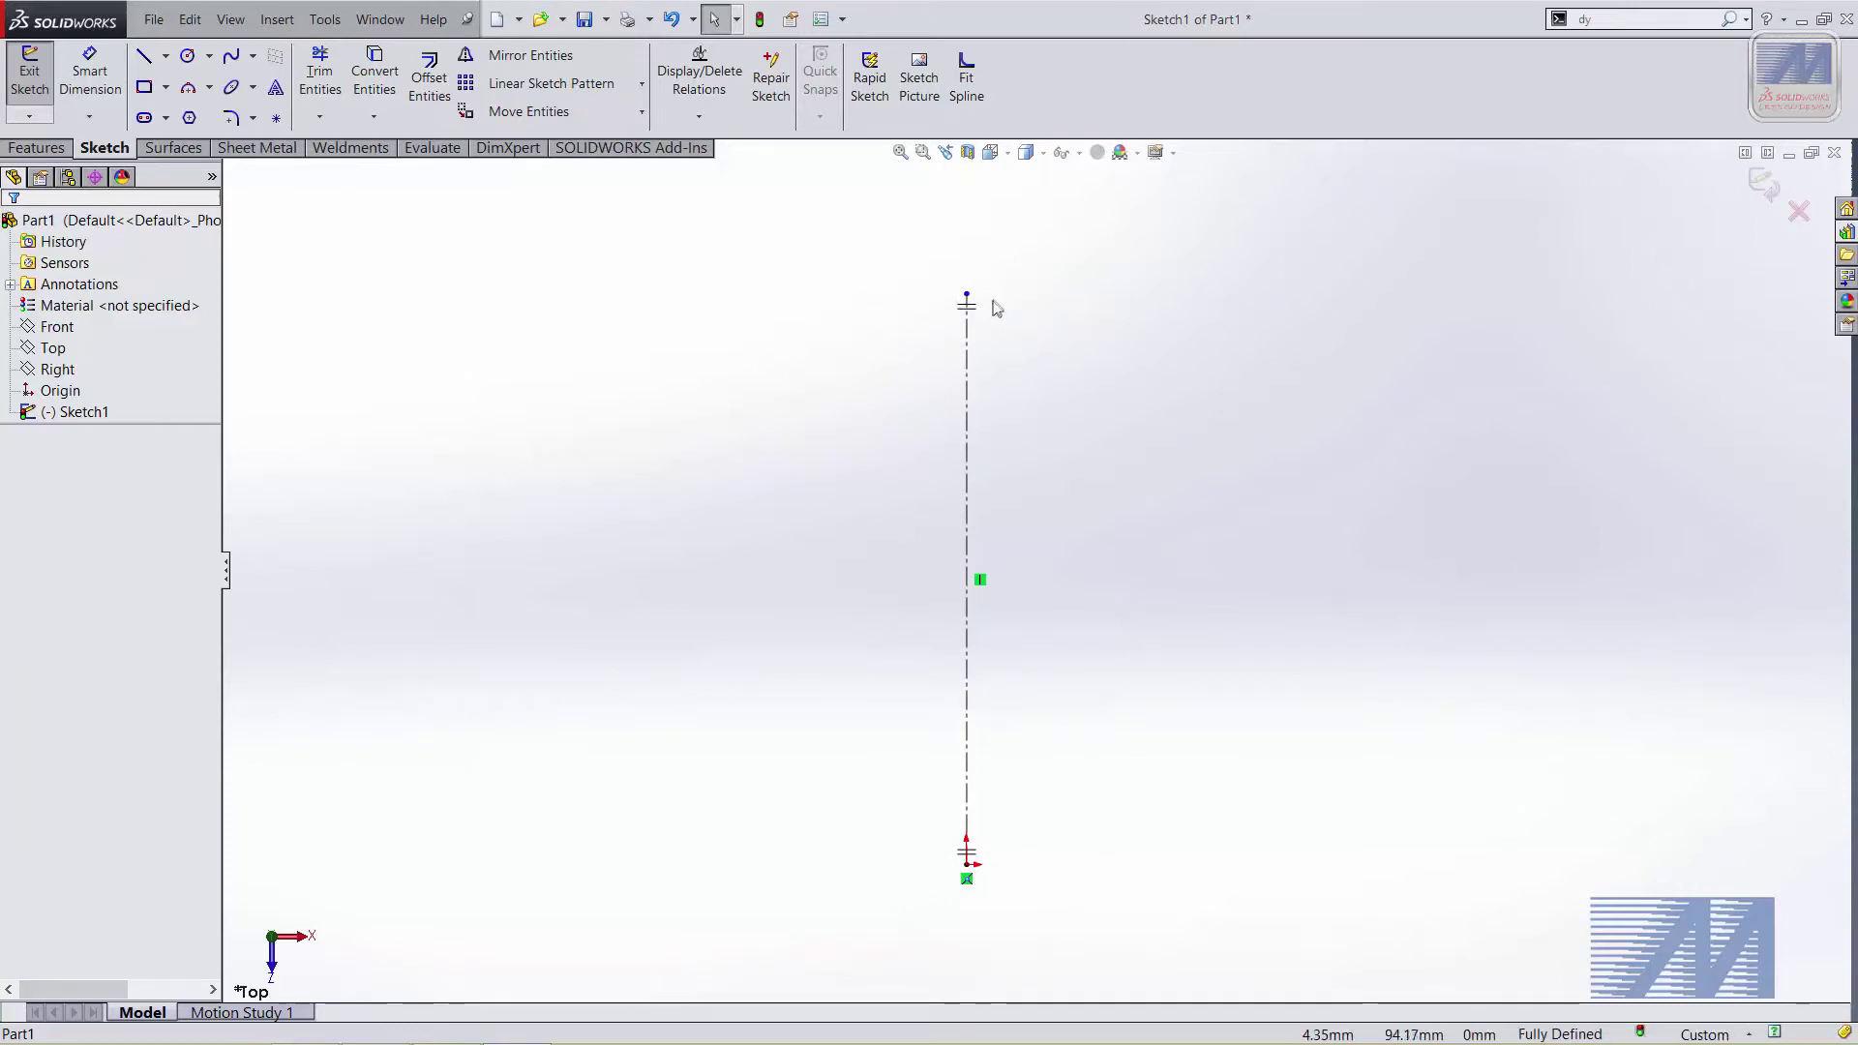
Draw the rectangle's top, right and bottom edges, mirrored automatically across the centerline
left_click(147, 58)
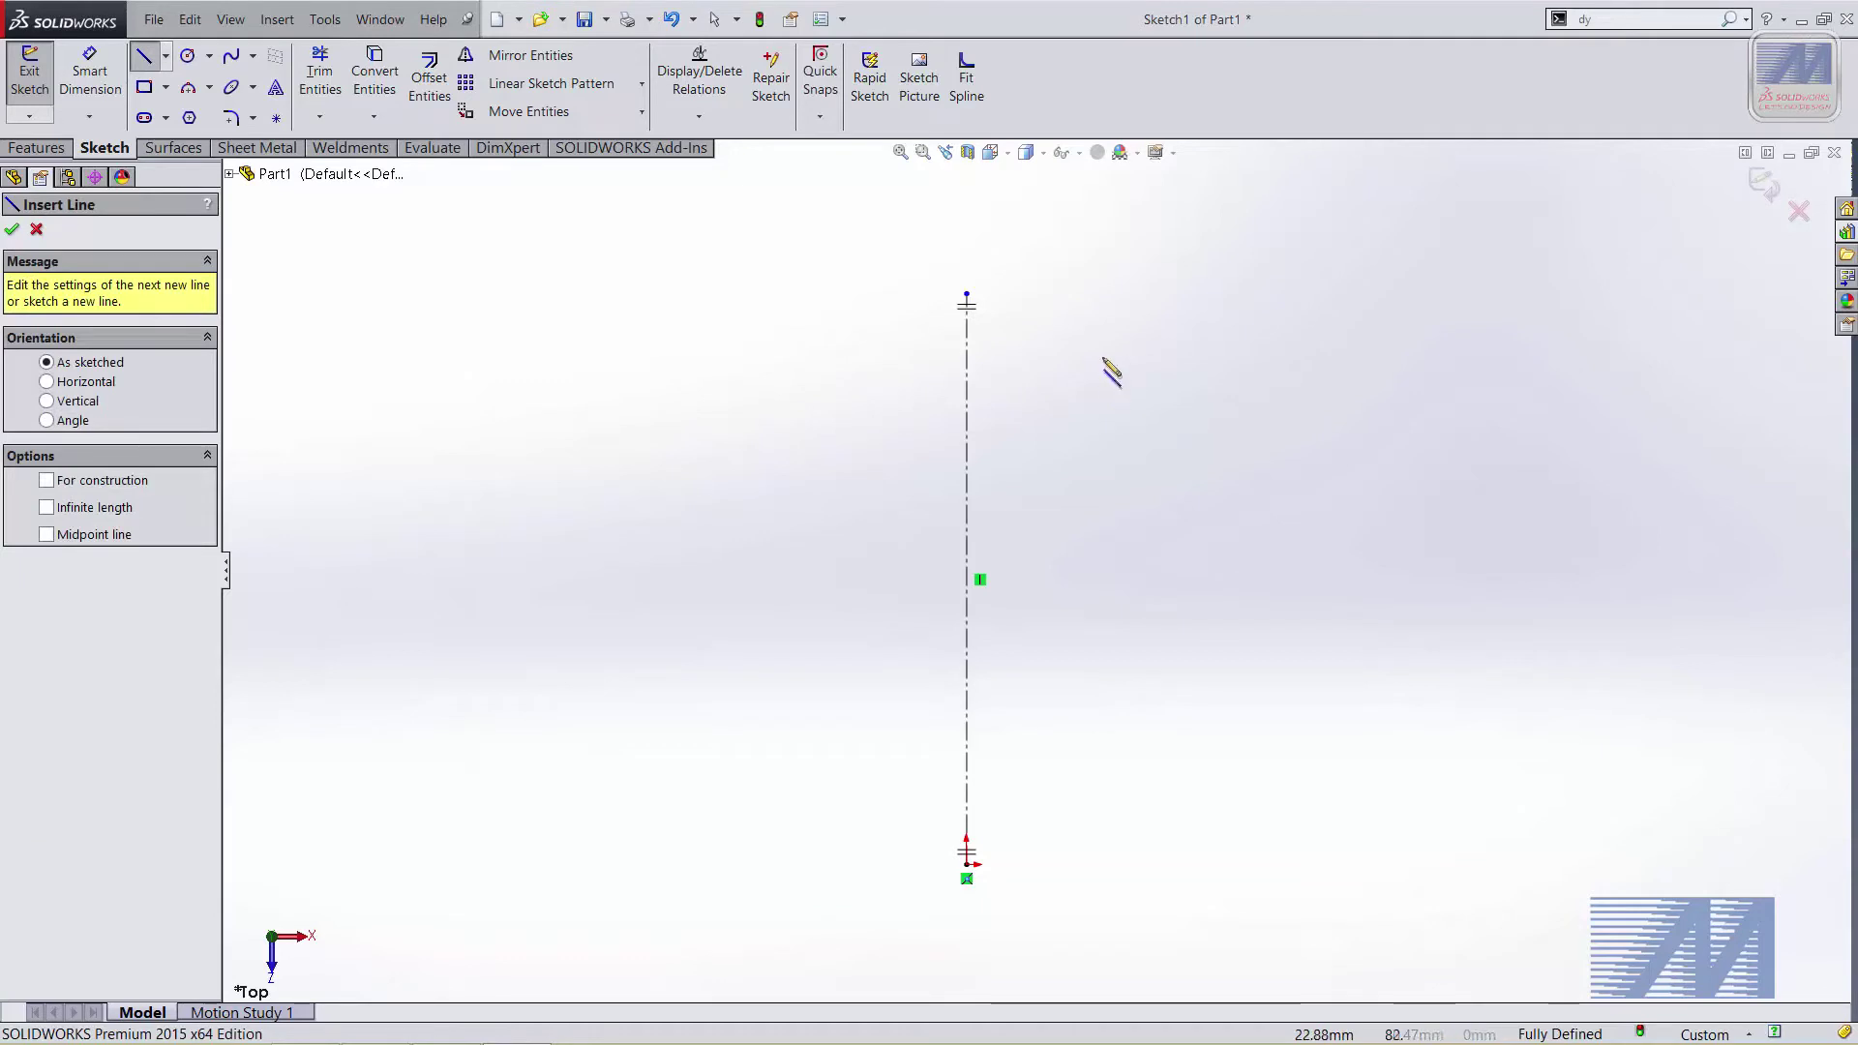
left_click(967, 303)
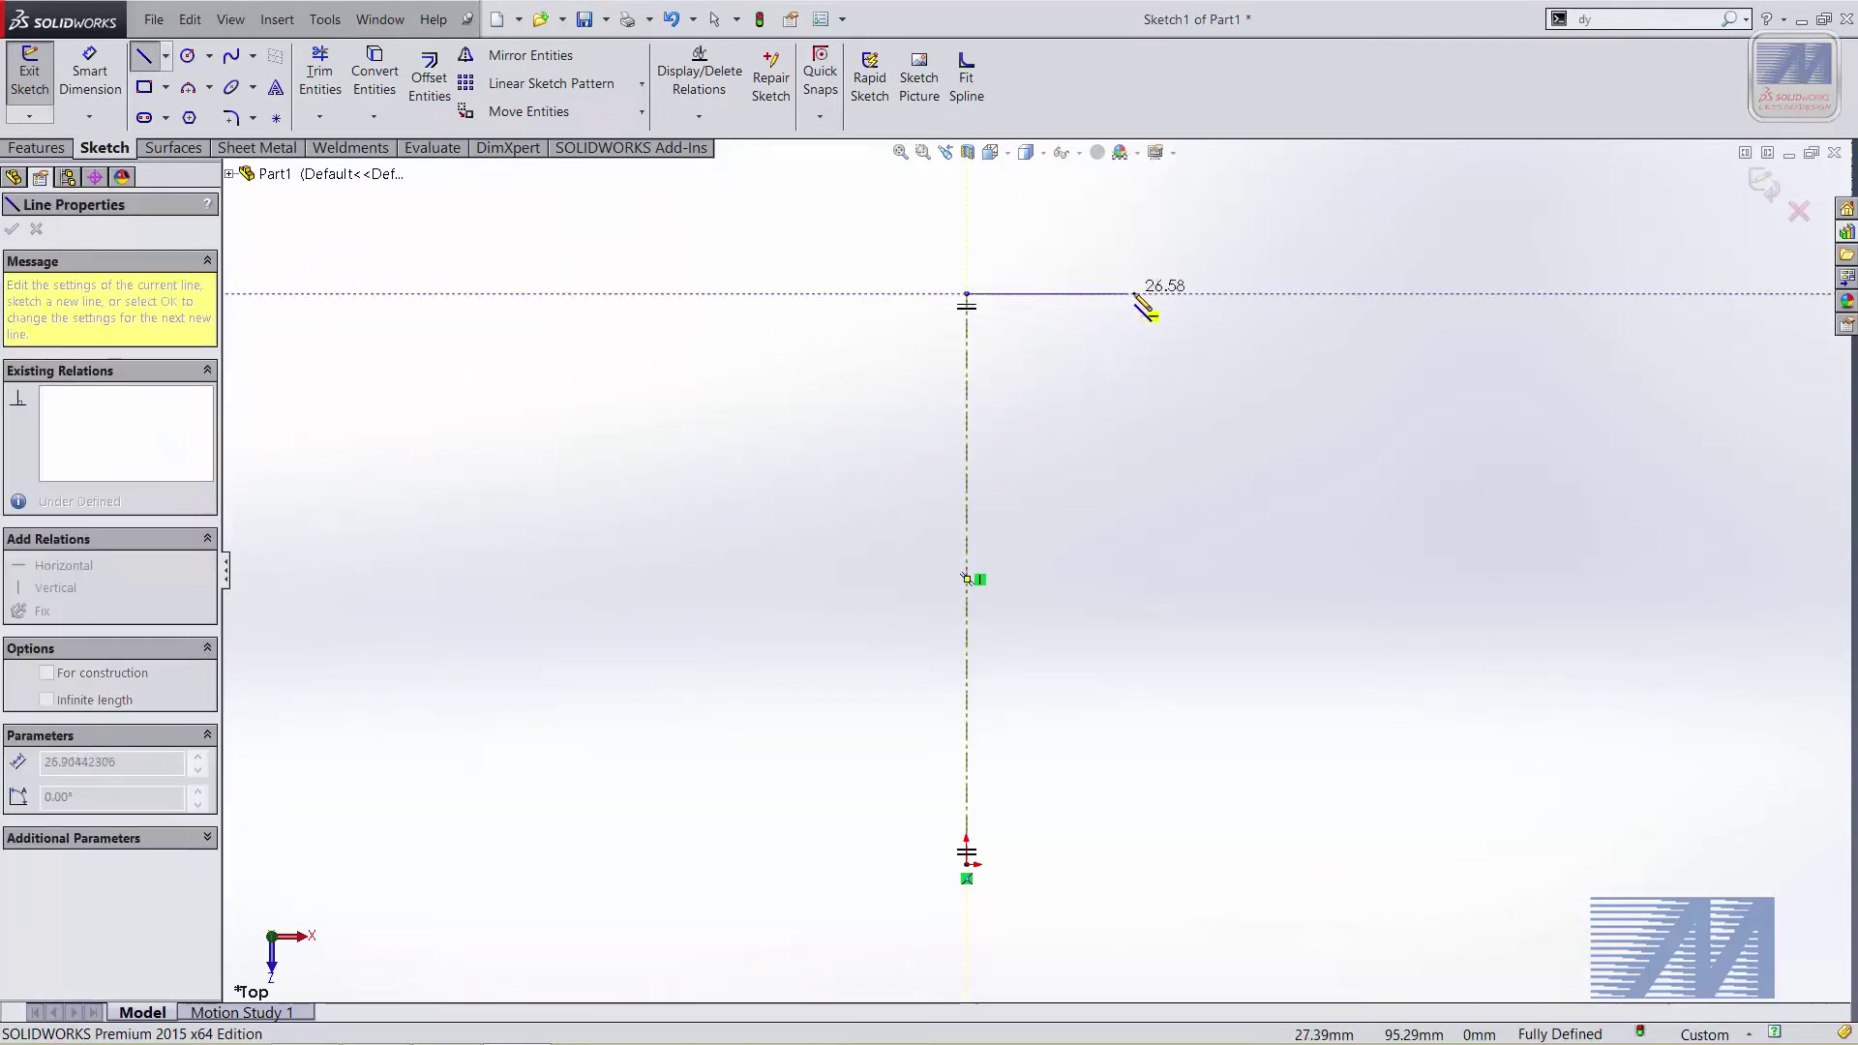
left_click(1134, 294)
left_click(1134, 697)
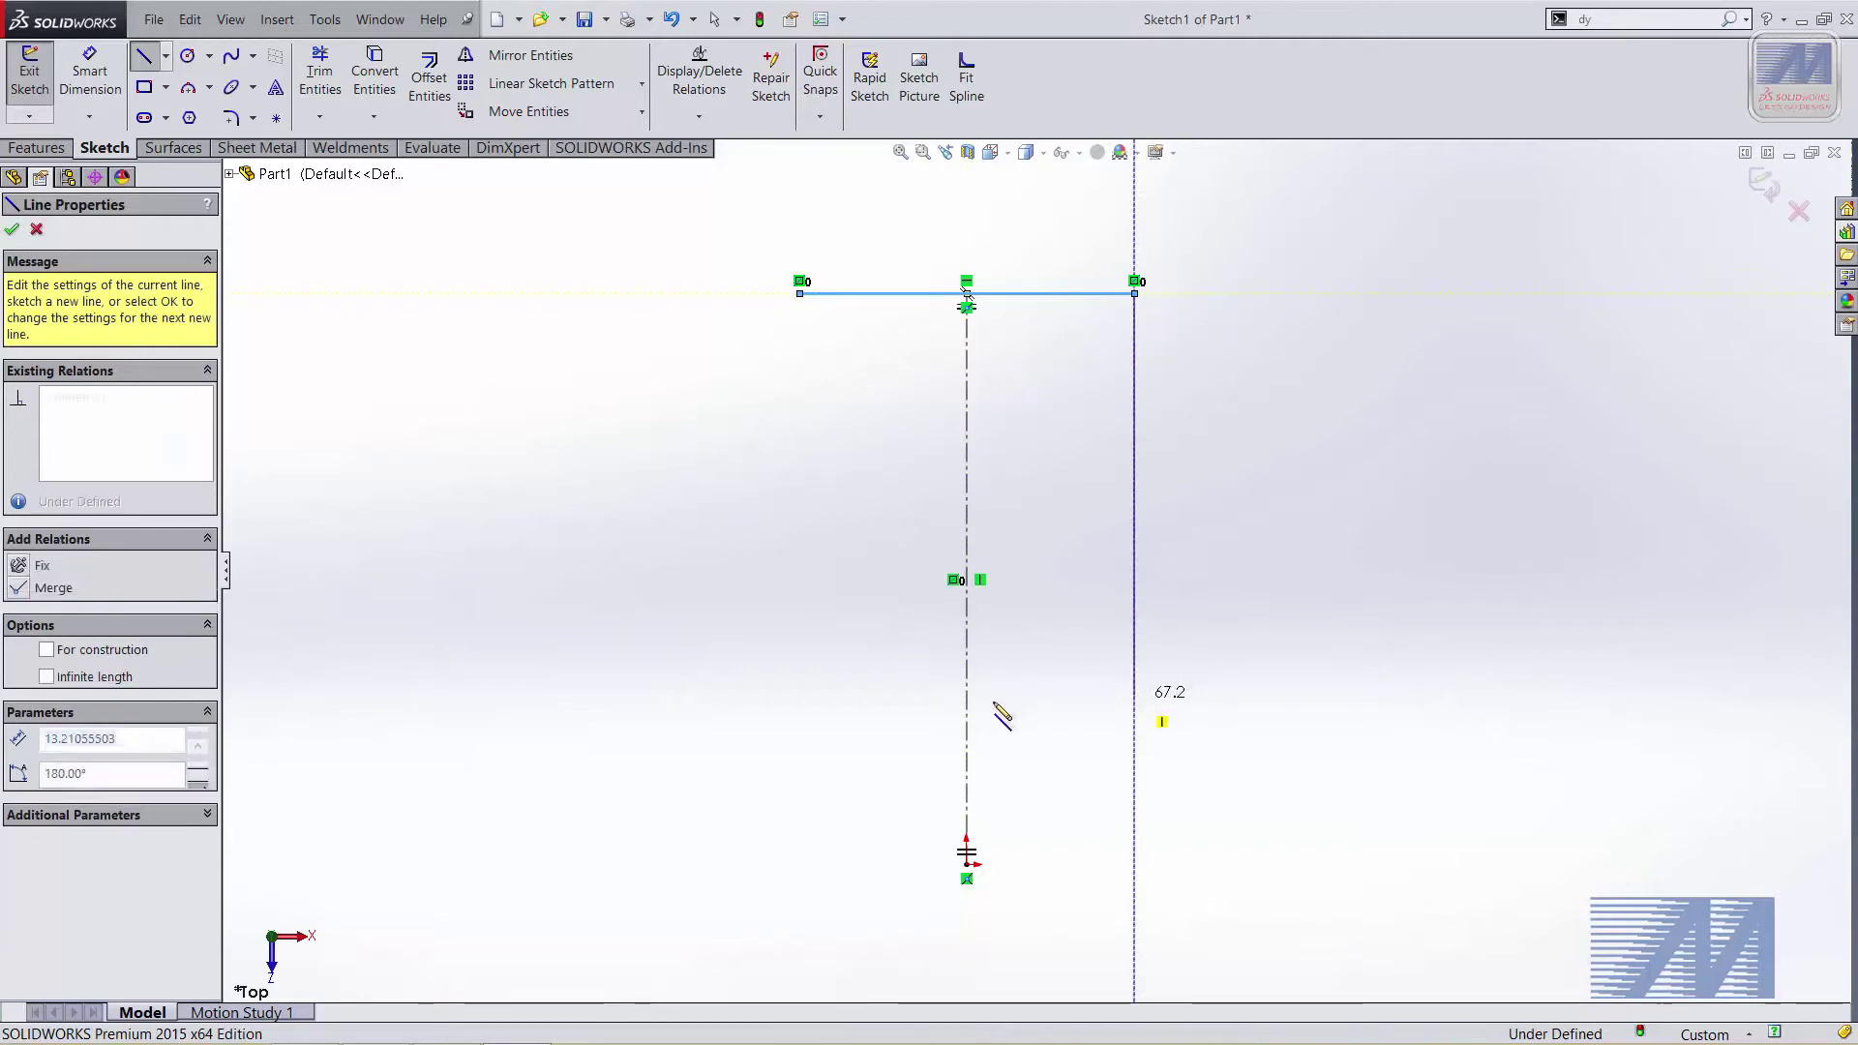
left_click(967, 697)
key("Escape")
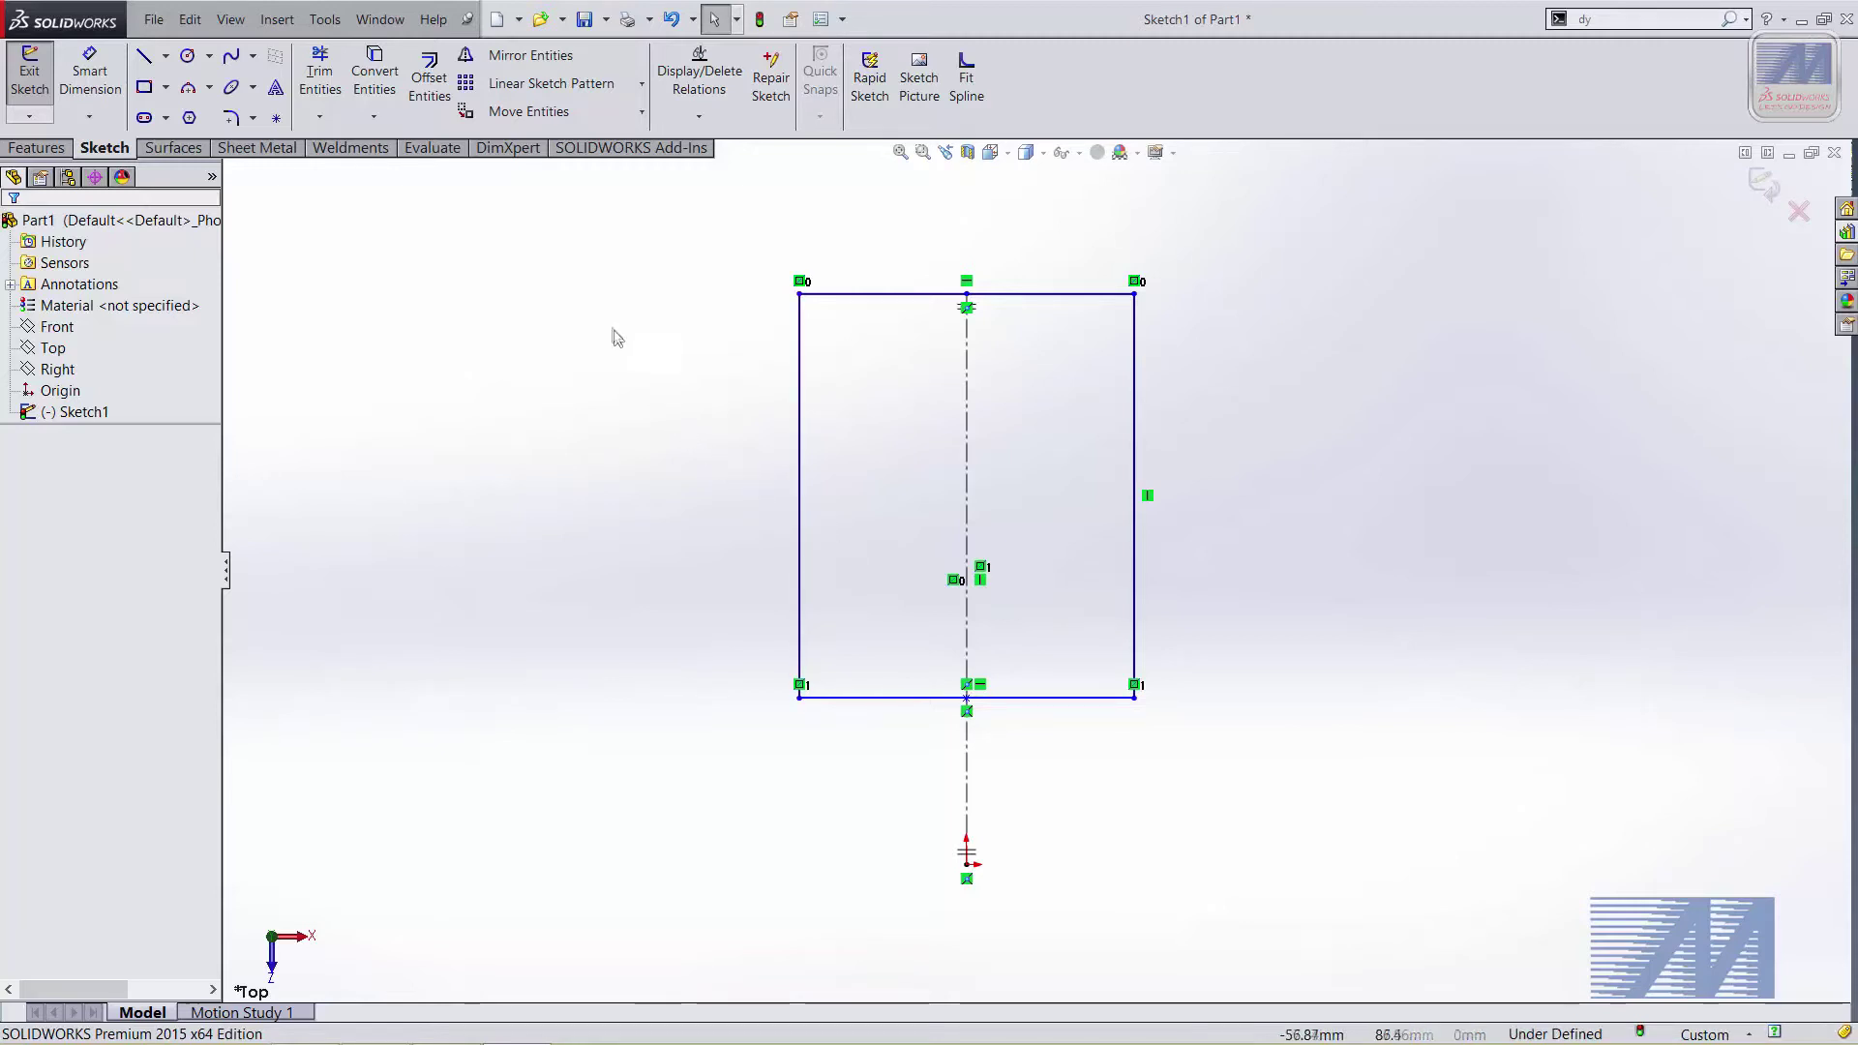
Dimension the rectangle 20 wide and 100 tall
left_click(90, 73)
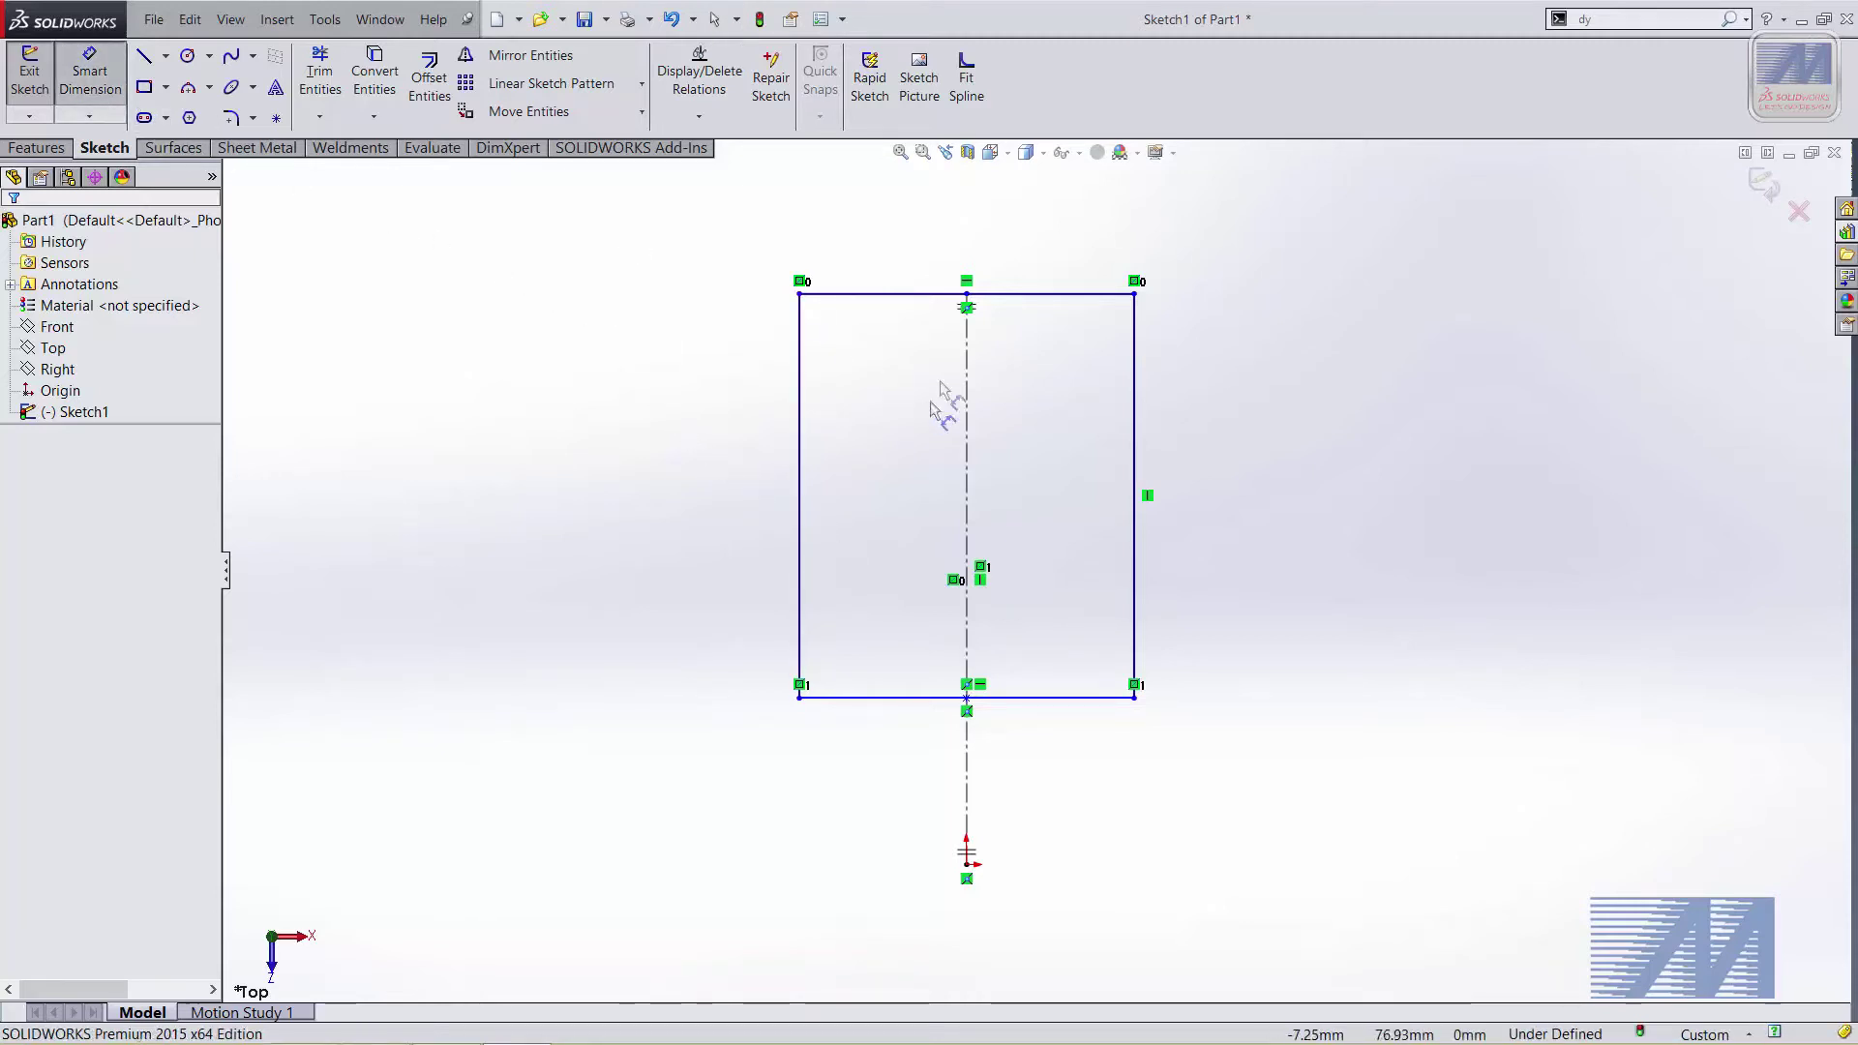
left_click(927, 294)
left_click(976, 224)
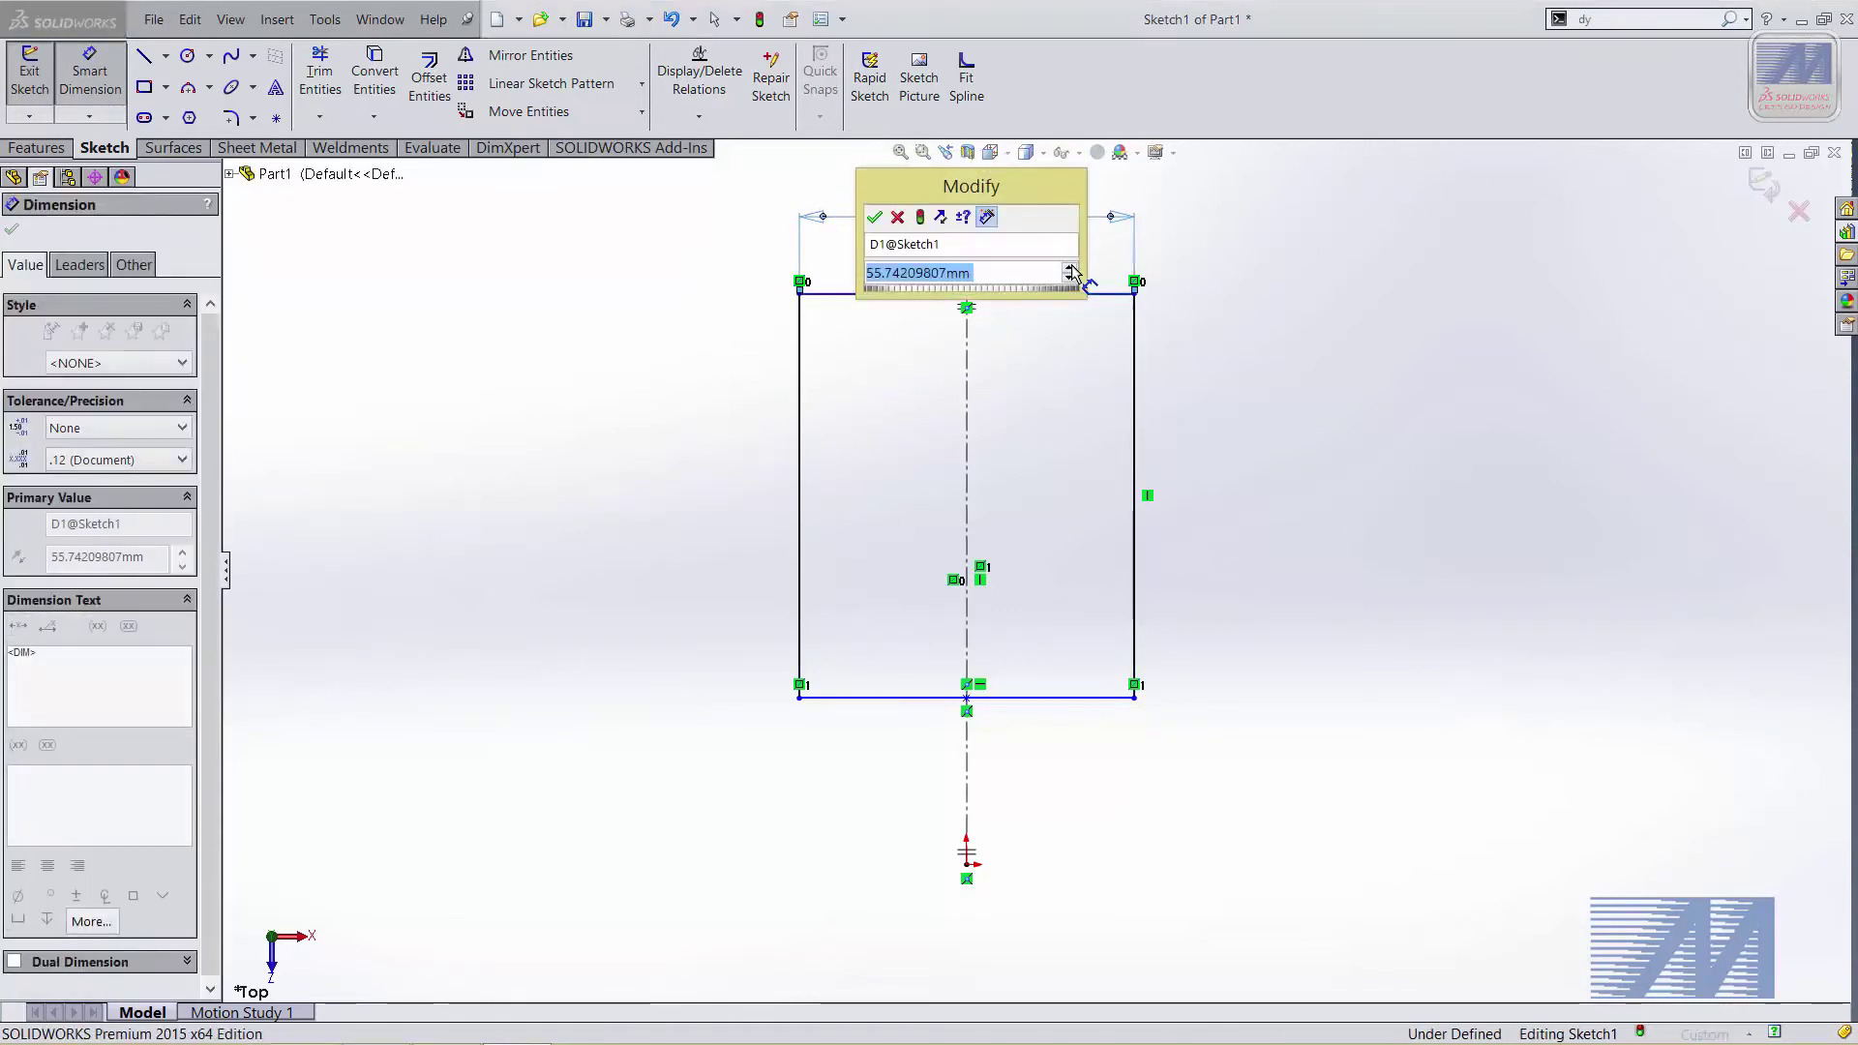
type("20")
key("Return")
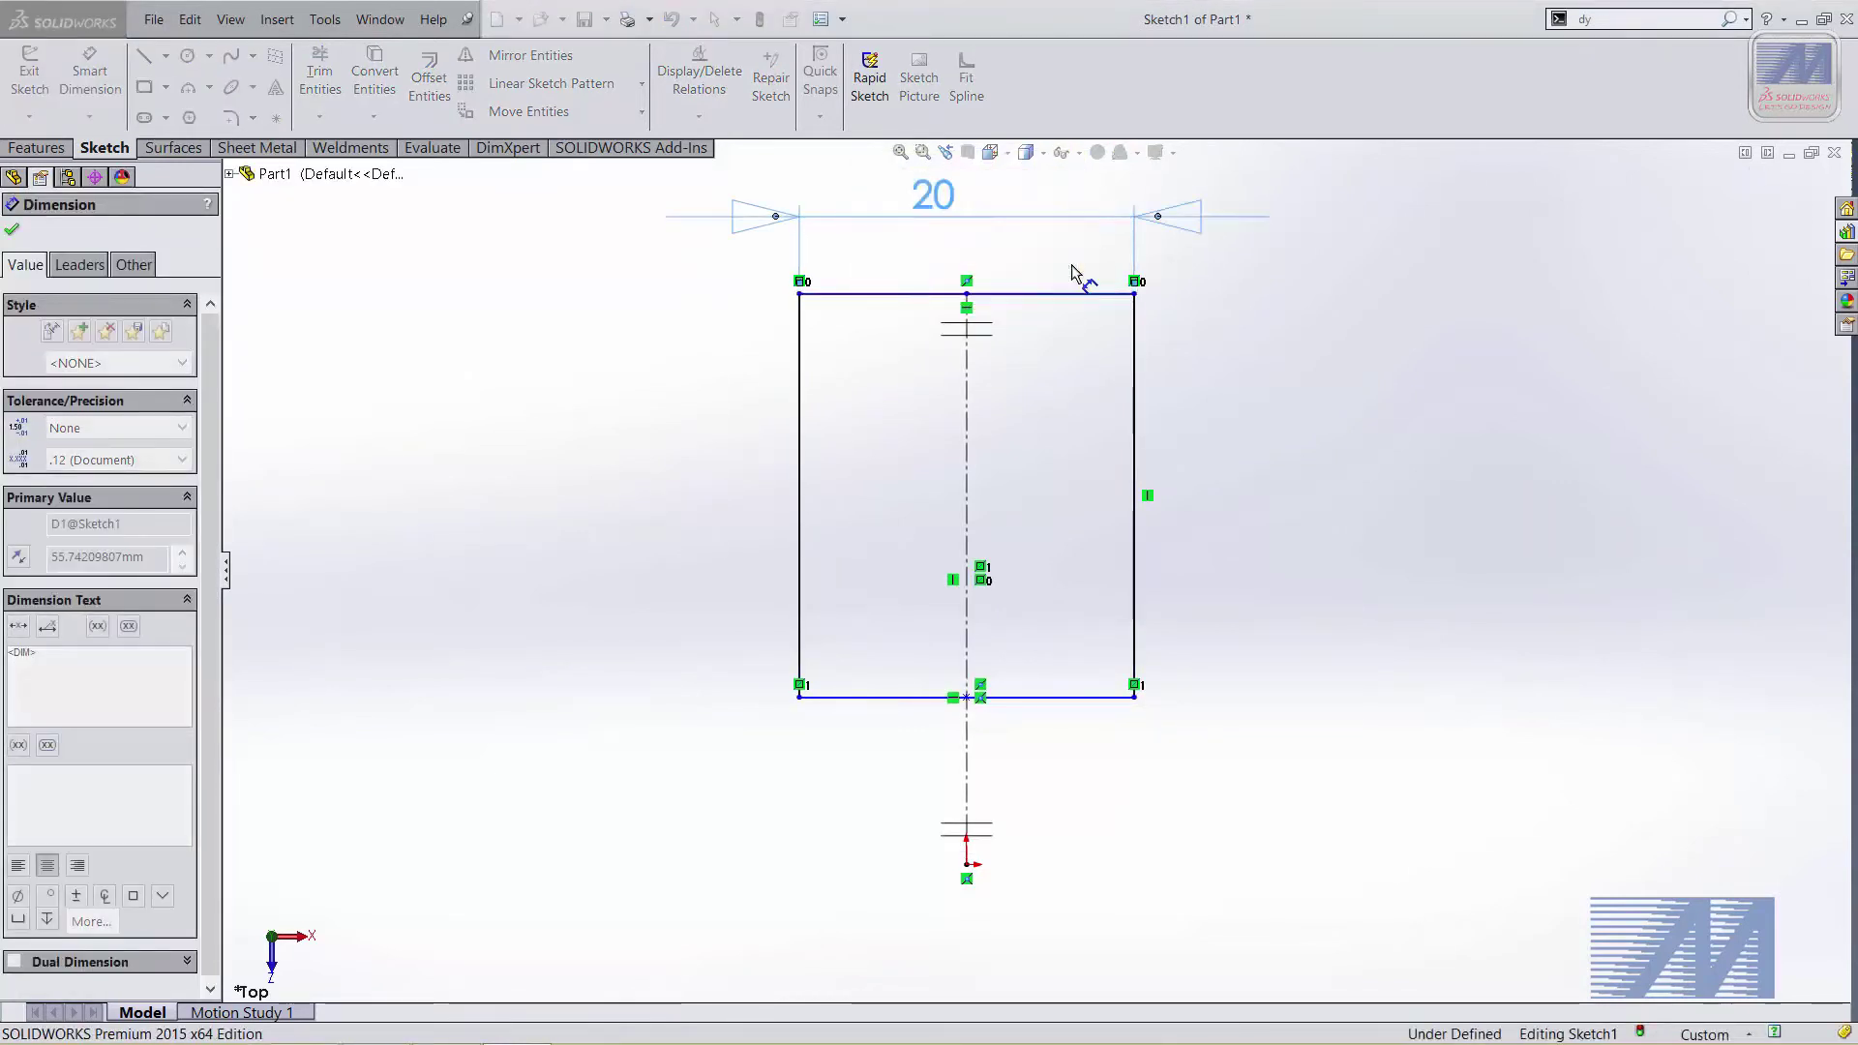
left_click(799, 443)
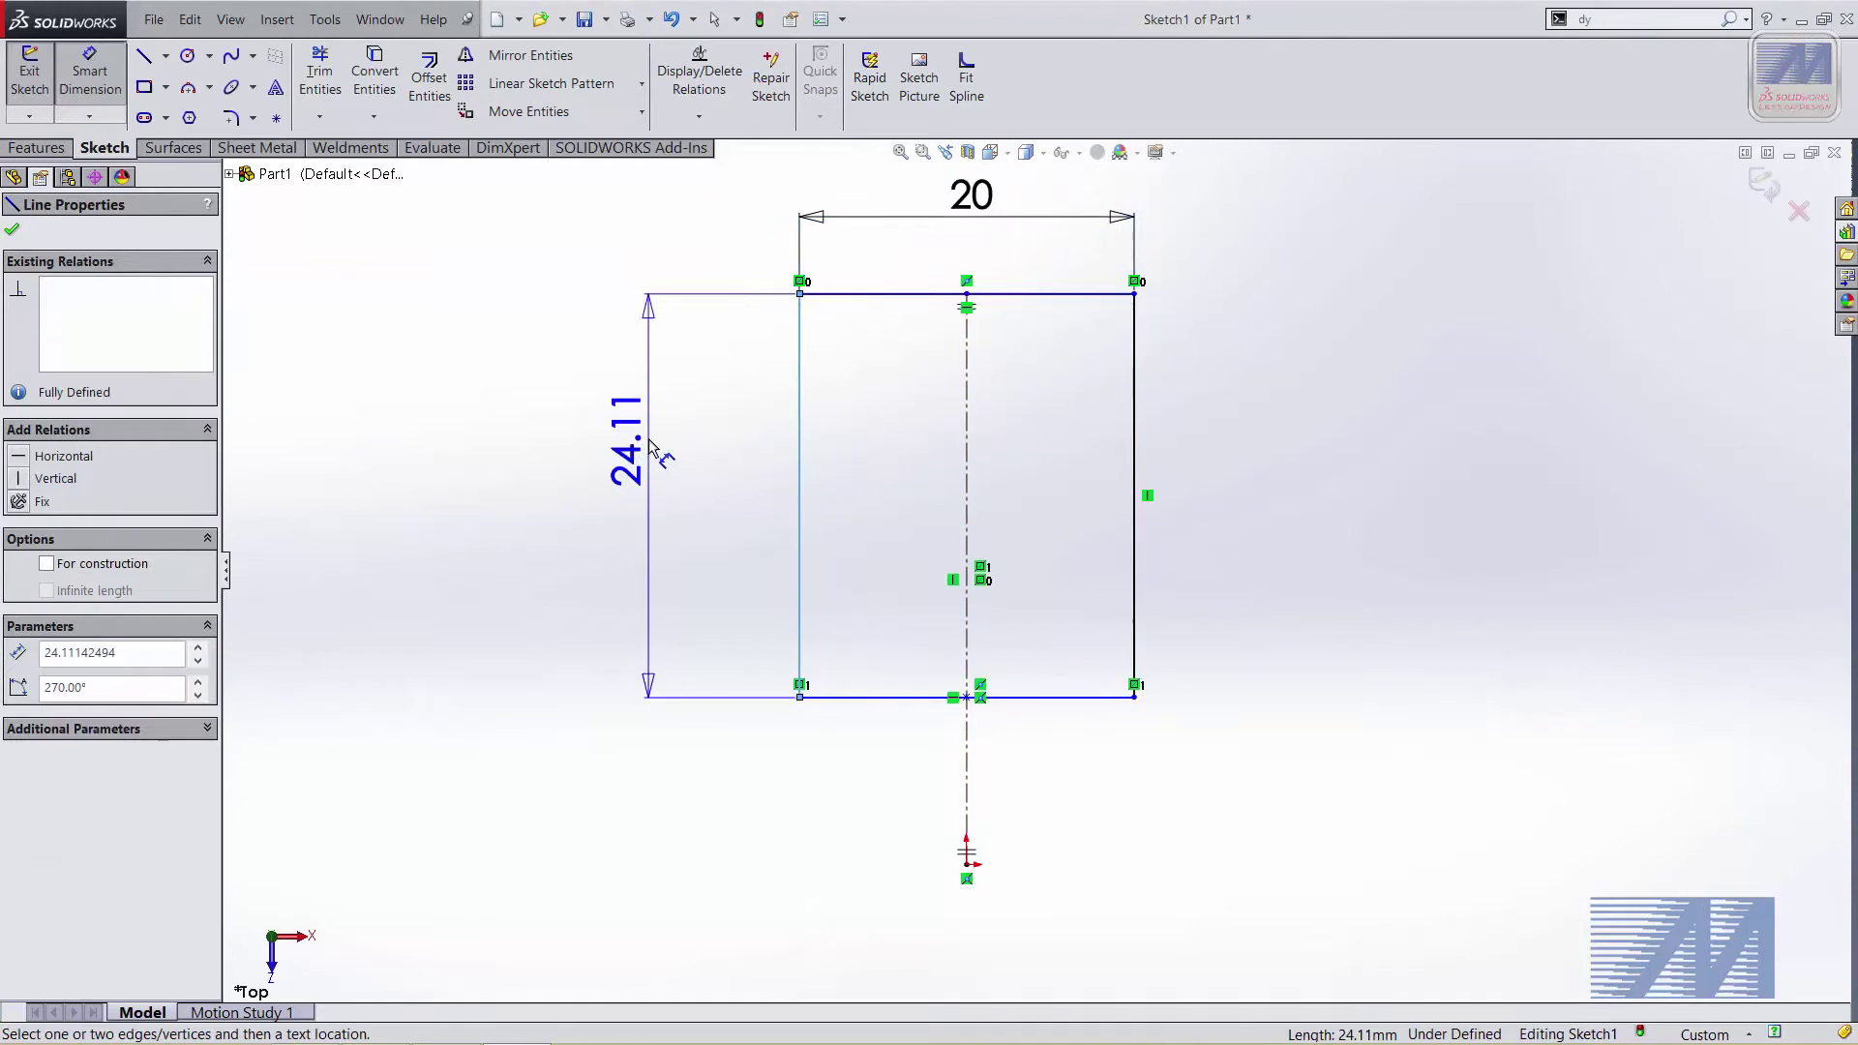
left_click(648, 439)
type("100")
key("Return")
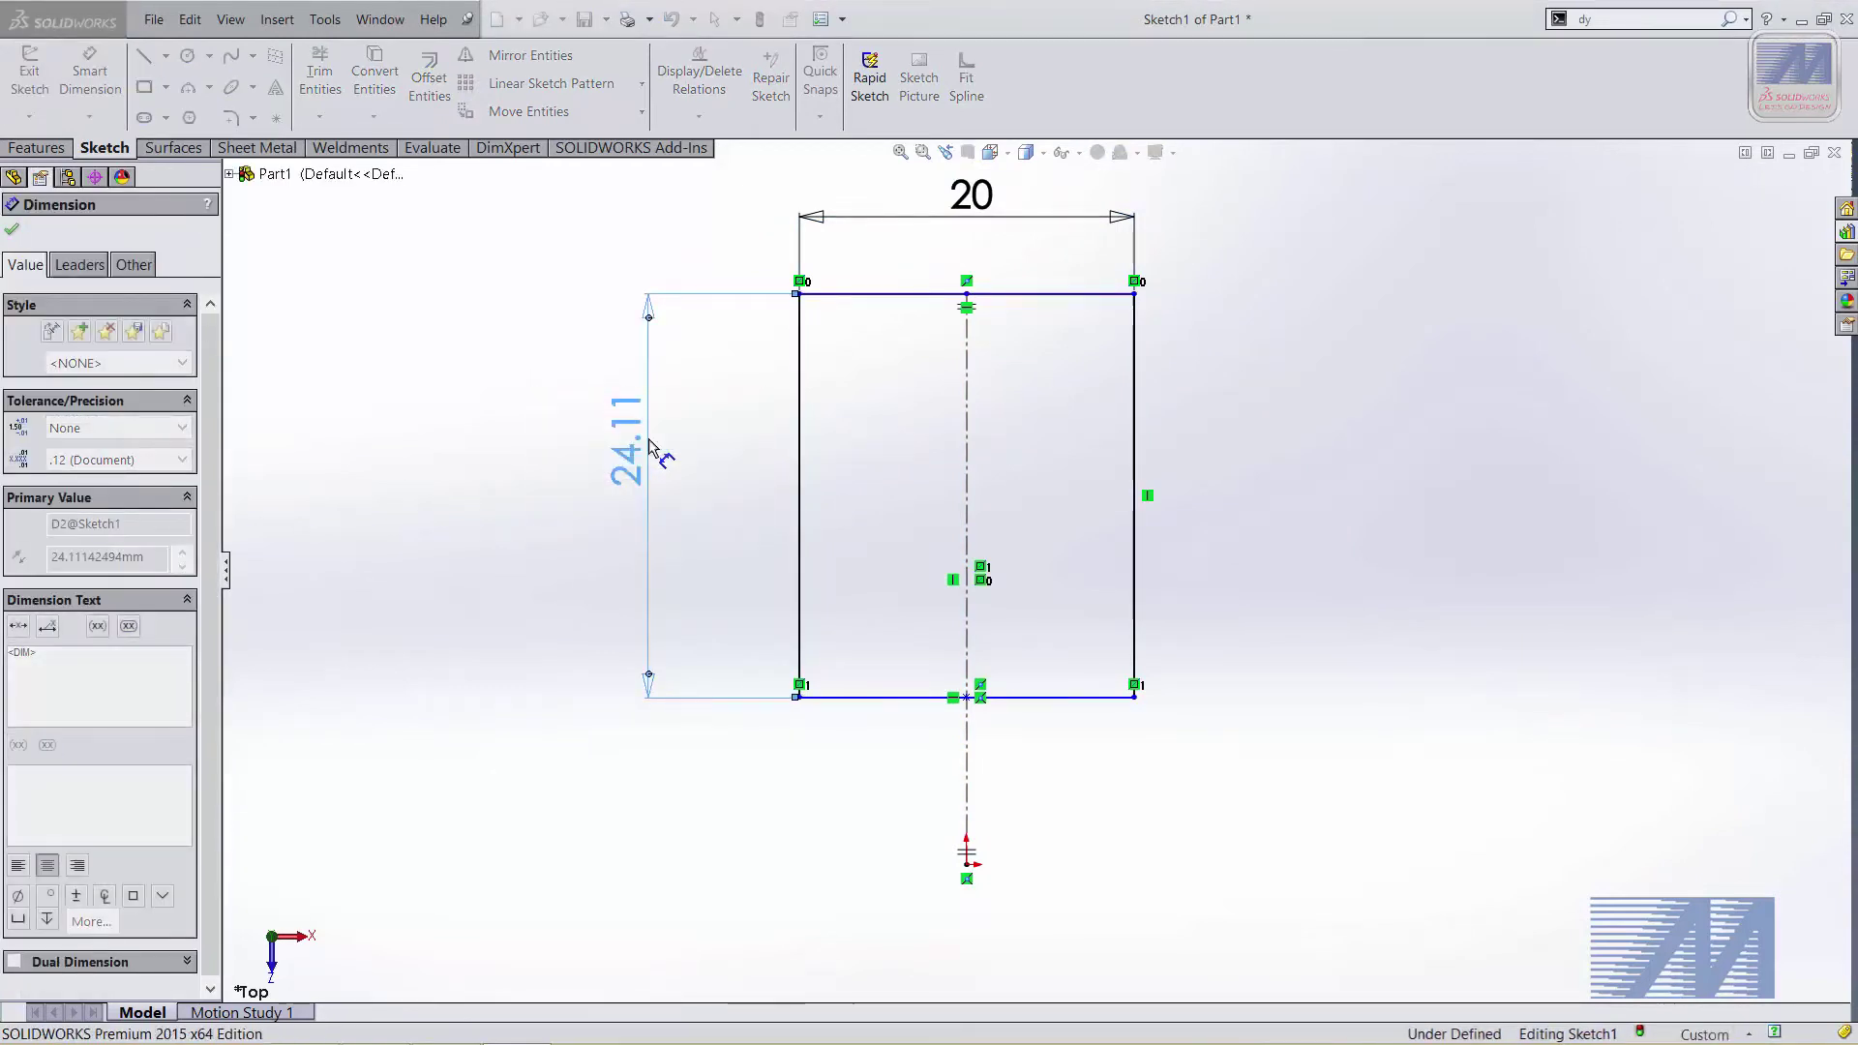
Move the rectangle up and dimension its top edge 220 from the origin
scroll(956, 614, "up", 3)
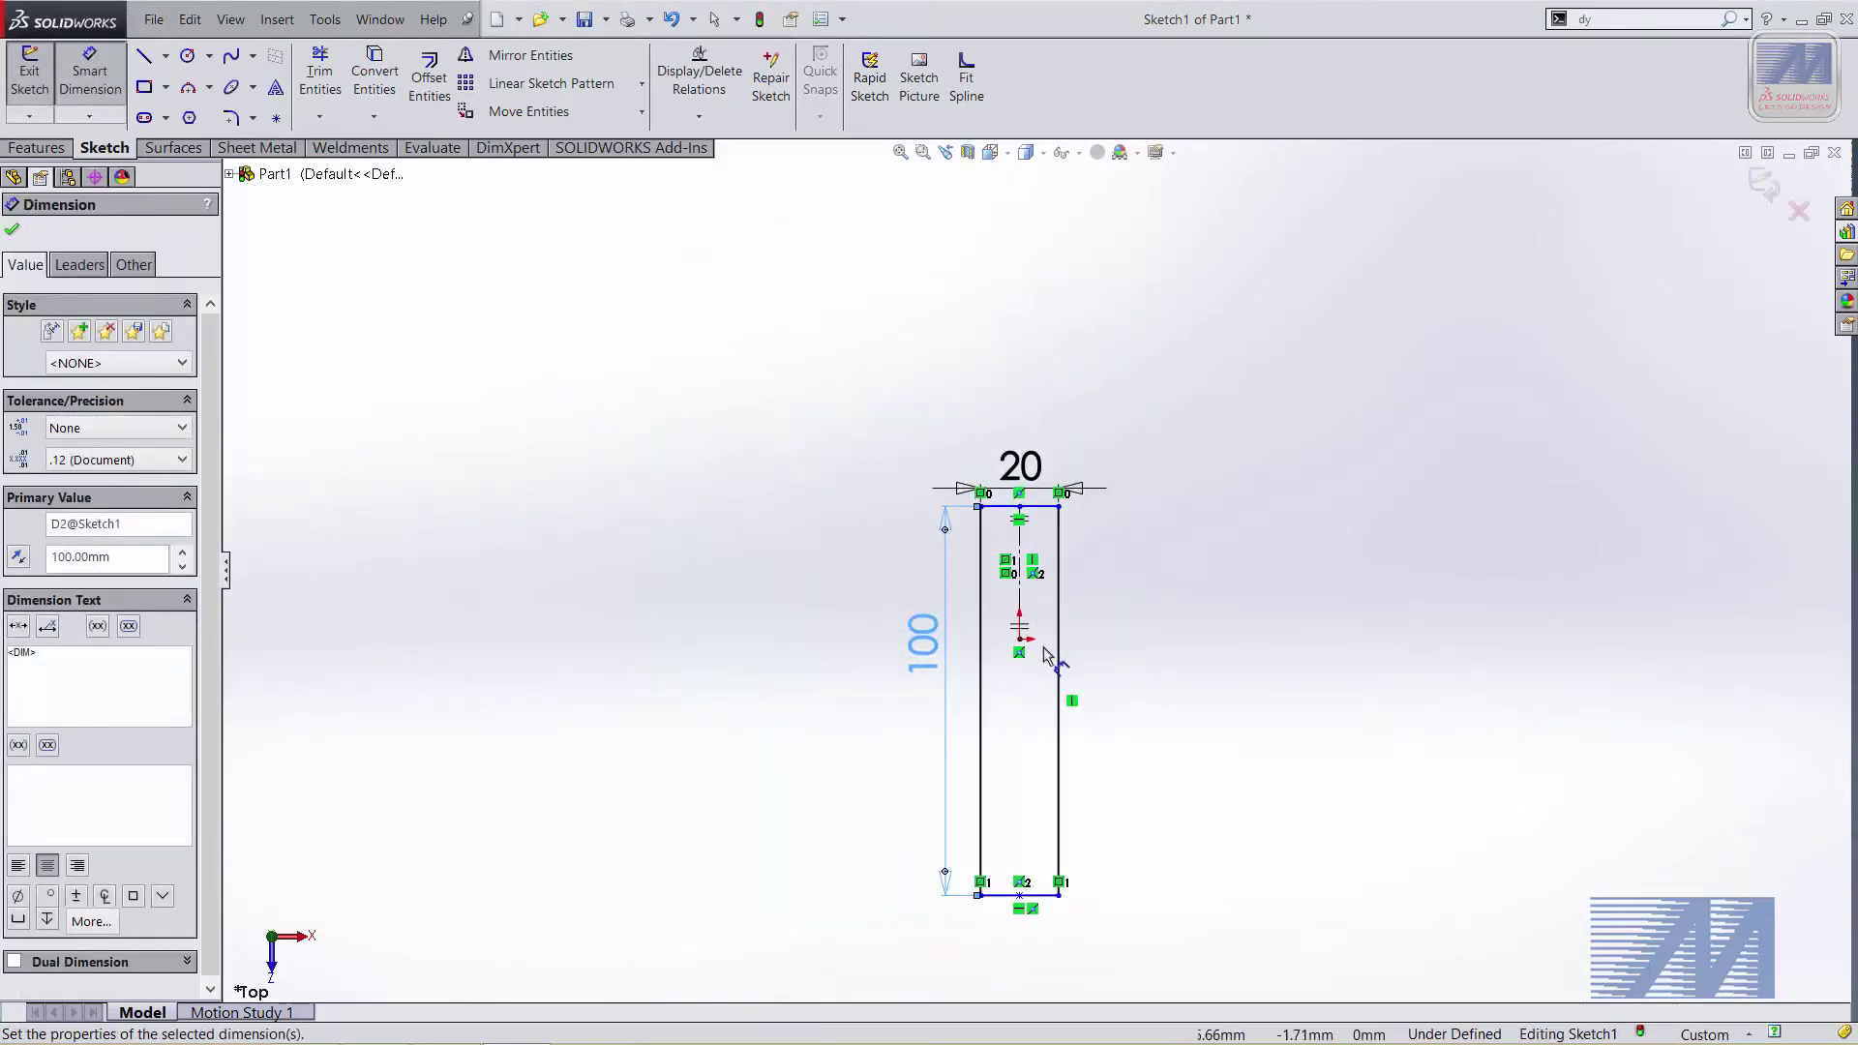
key("Escape")
left_click_drag(1065, 1002, 1084, 580)
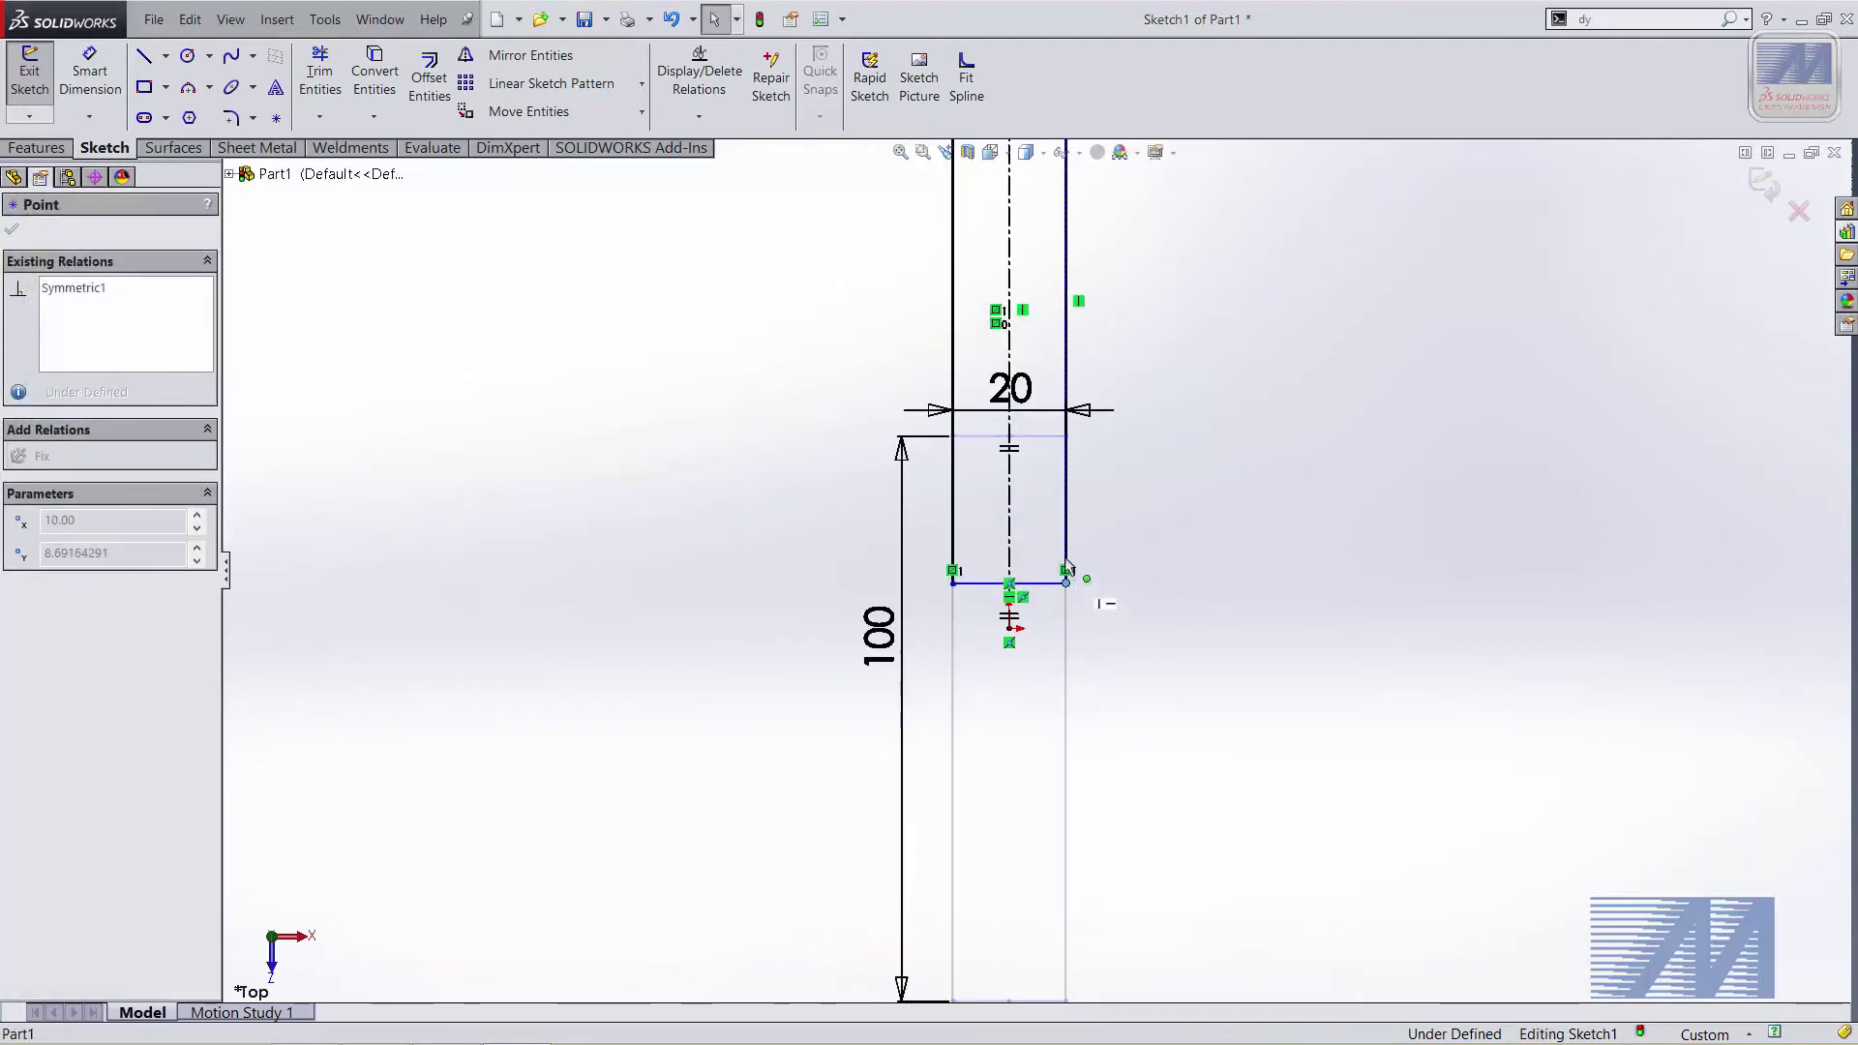
key("f")
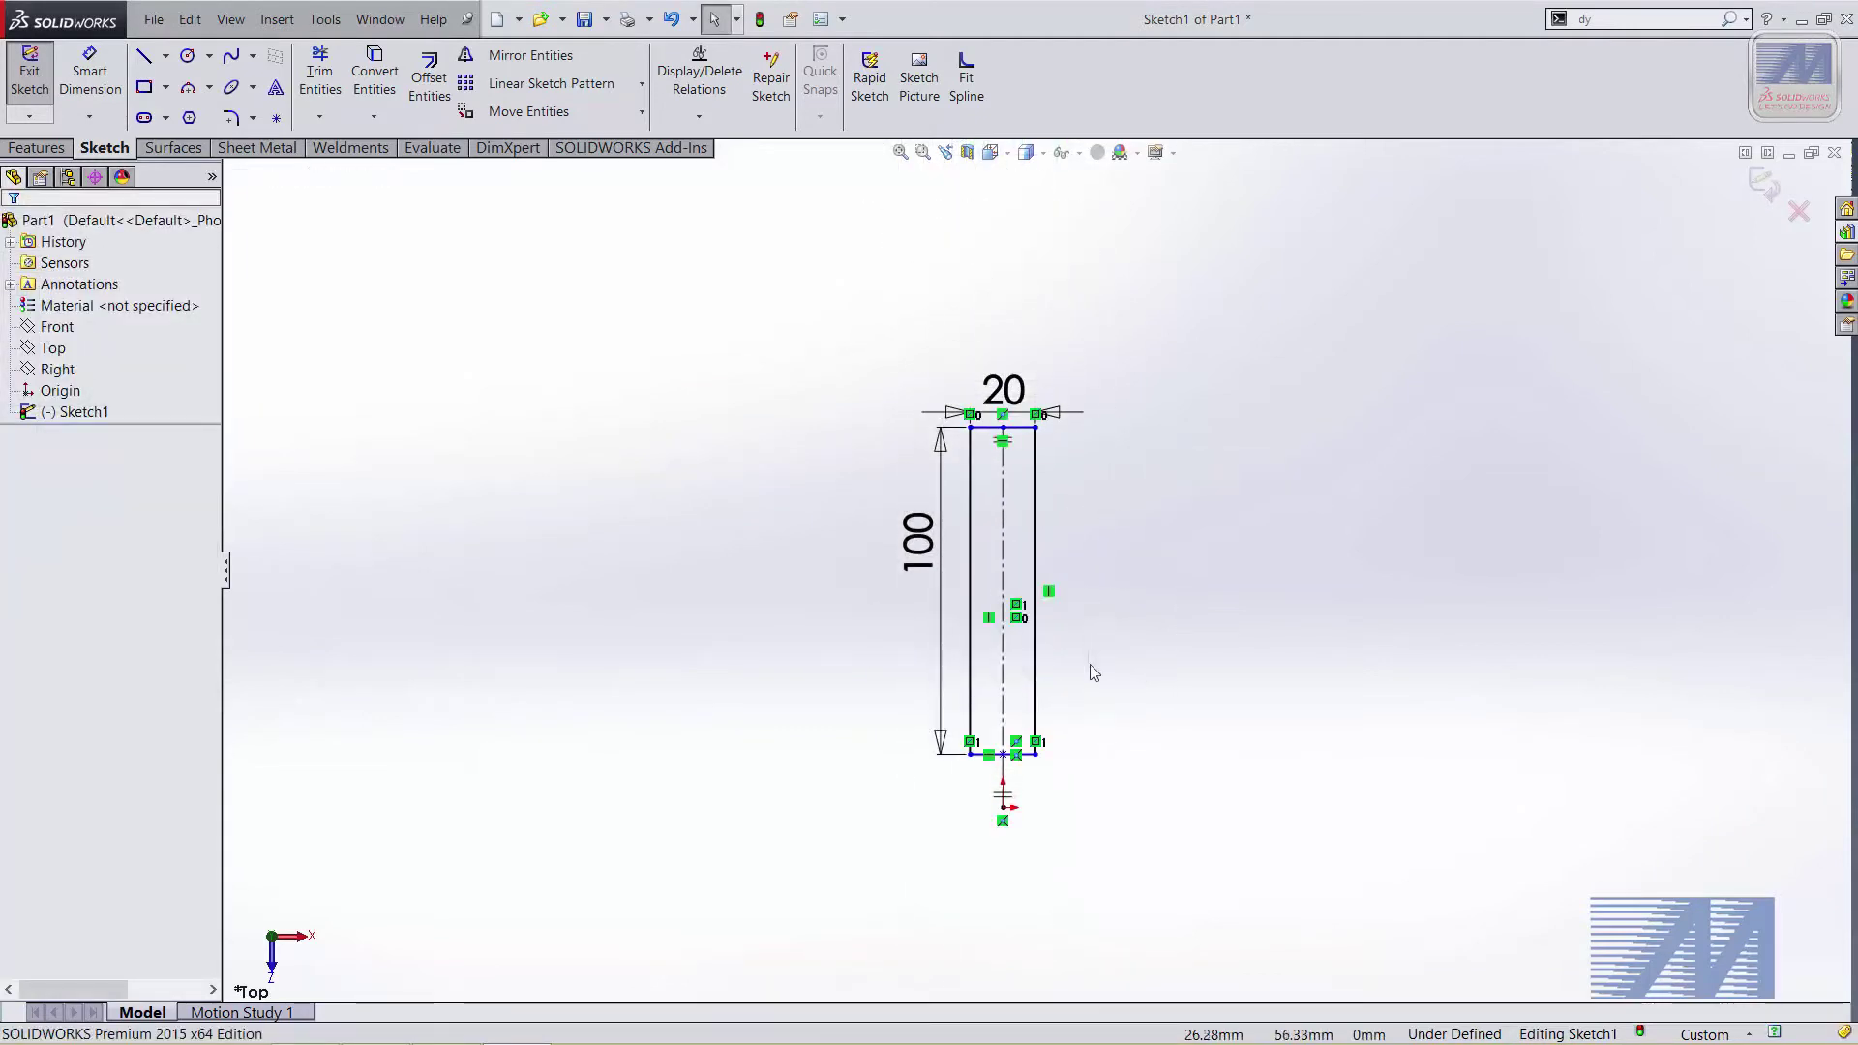
key("d")
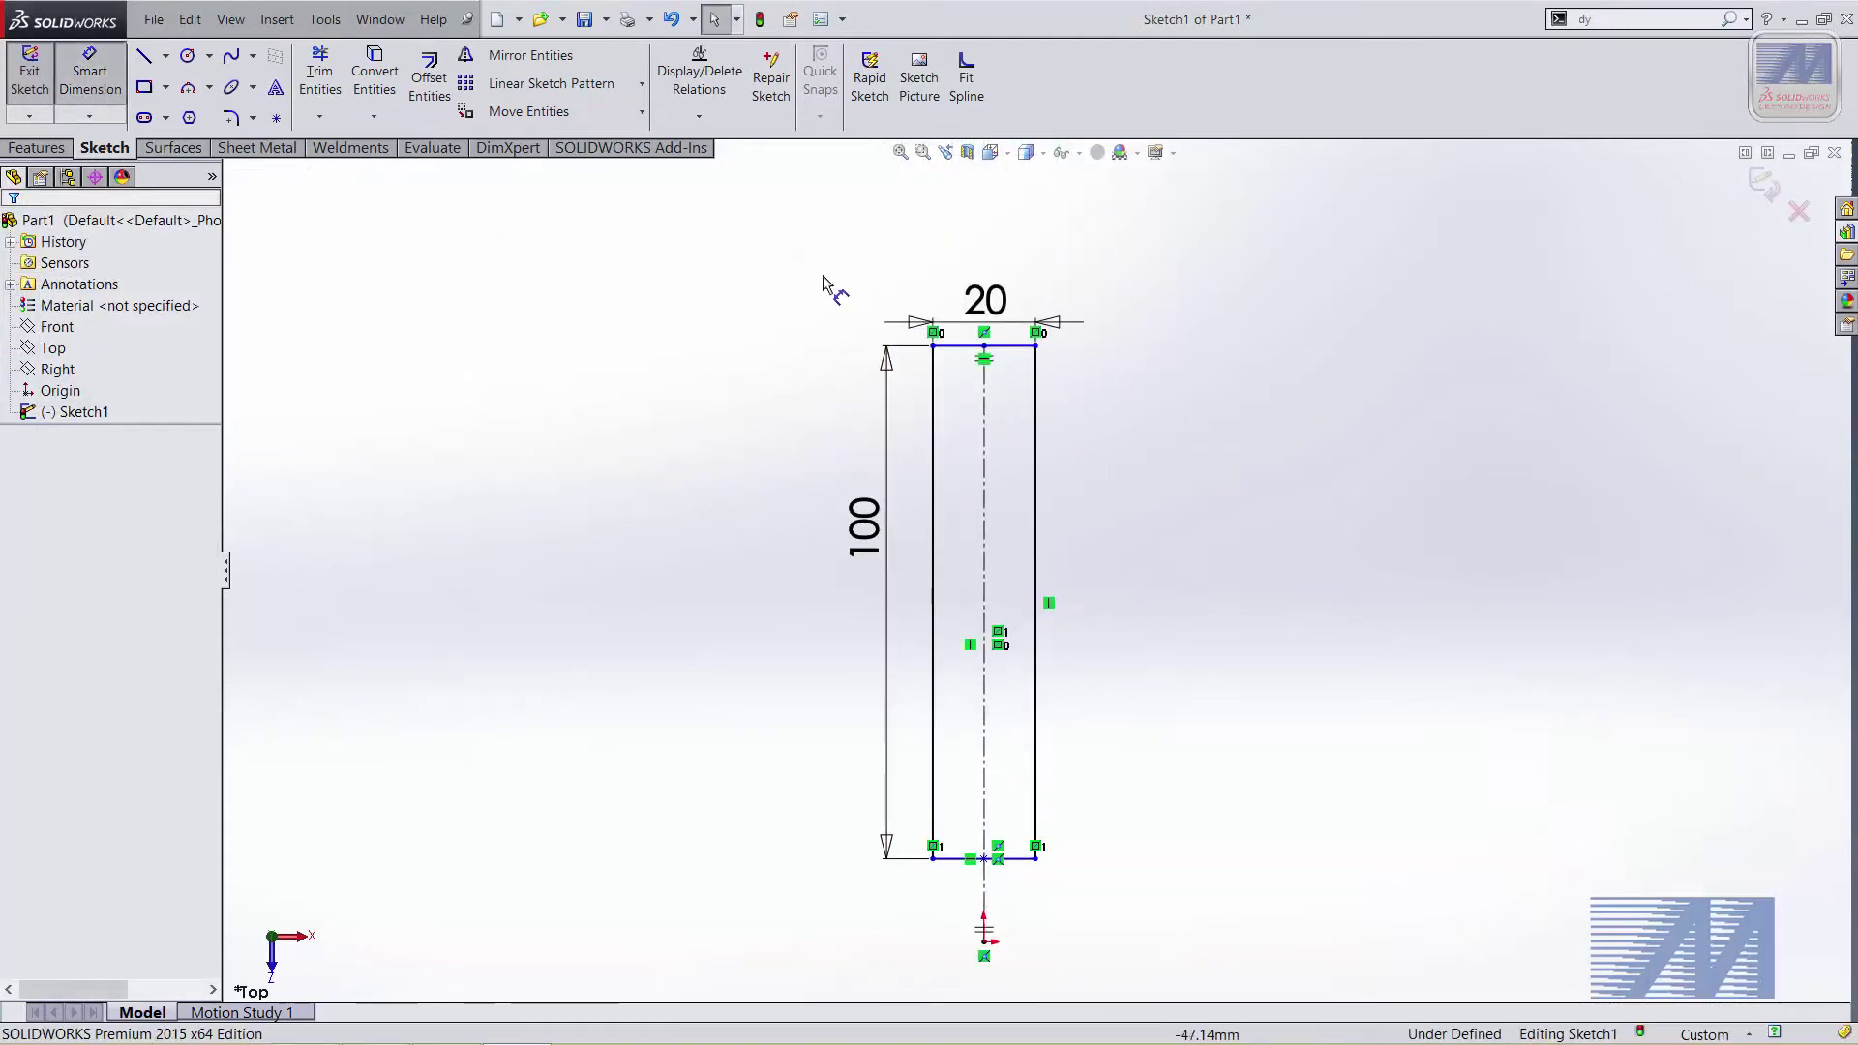
left_click(963, 858)
left_click(982, 941)
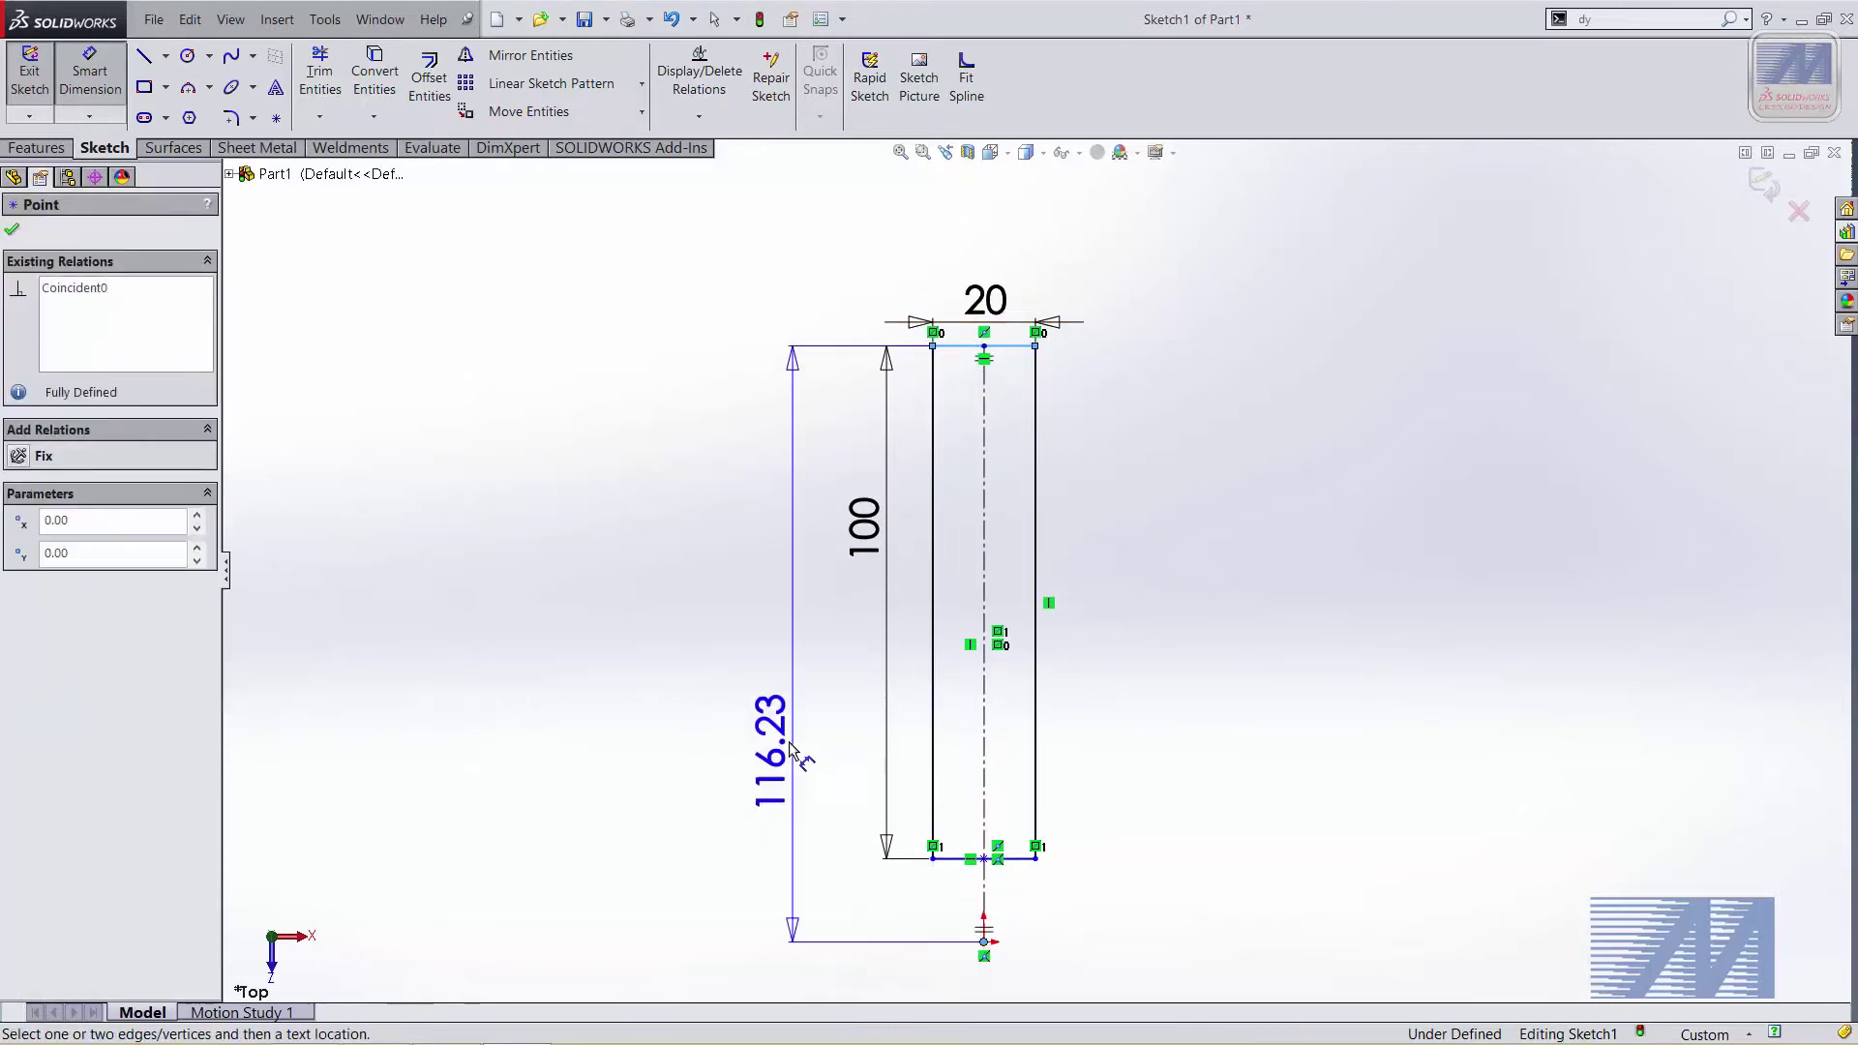
left_click(771, 658)
type("220")
key("Return")
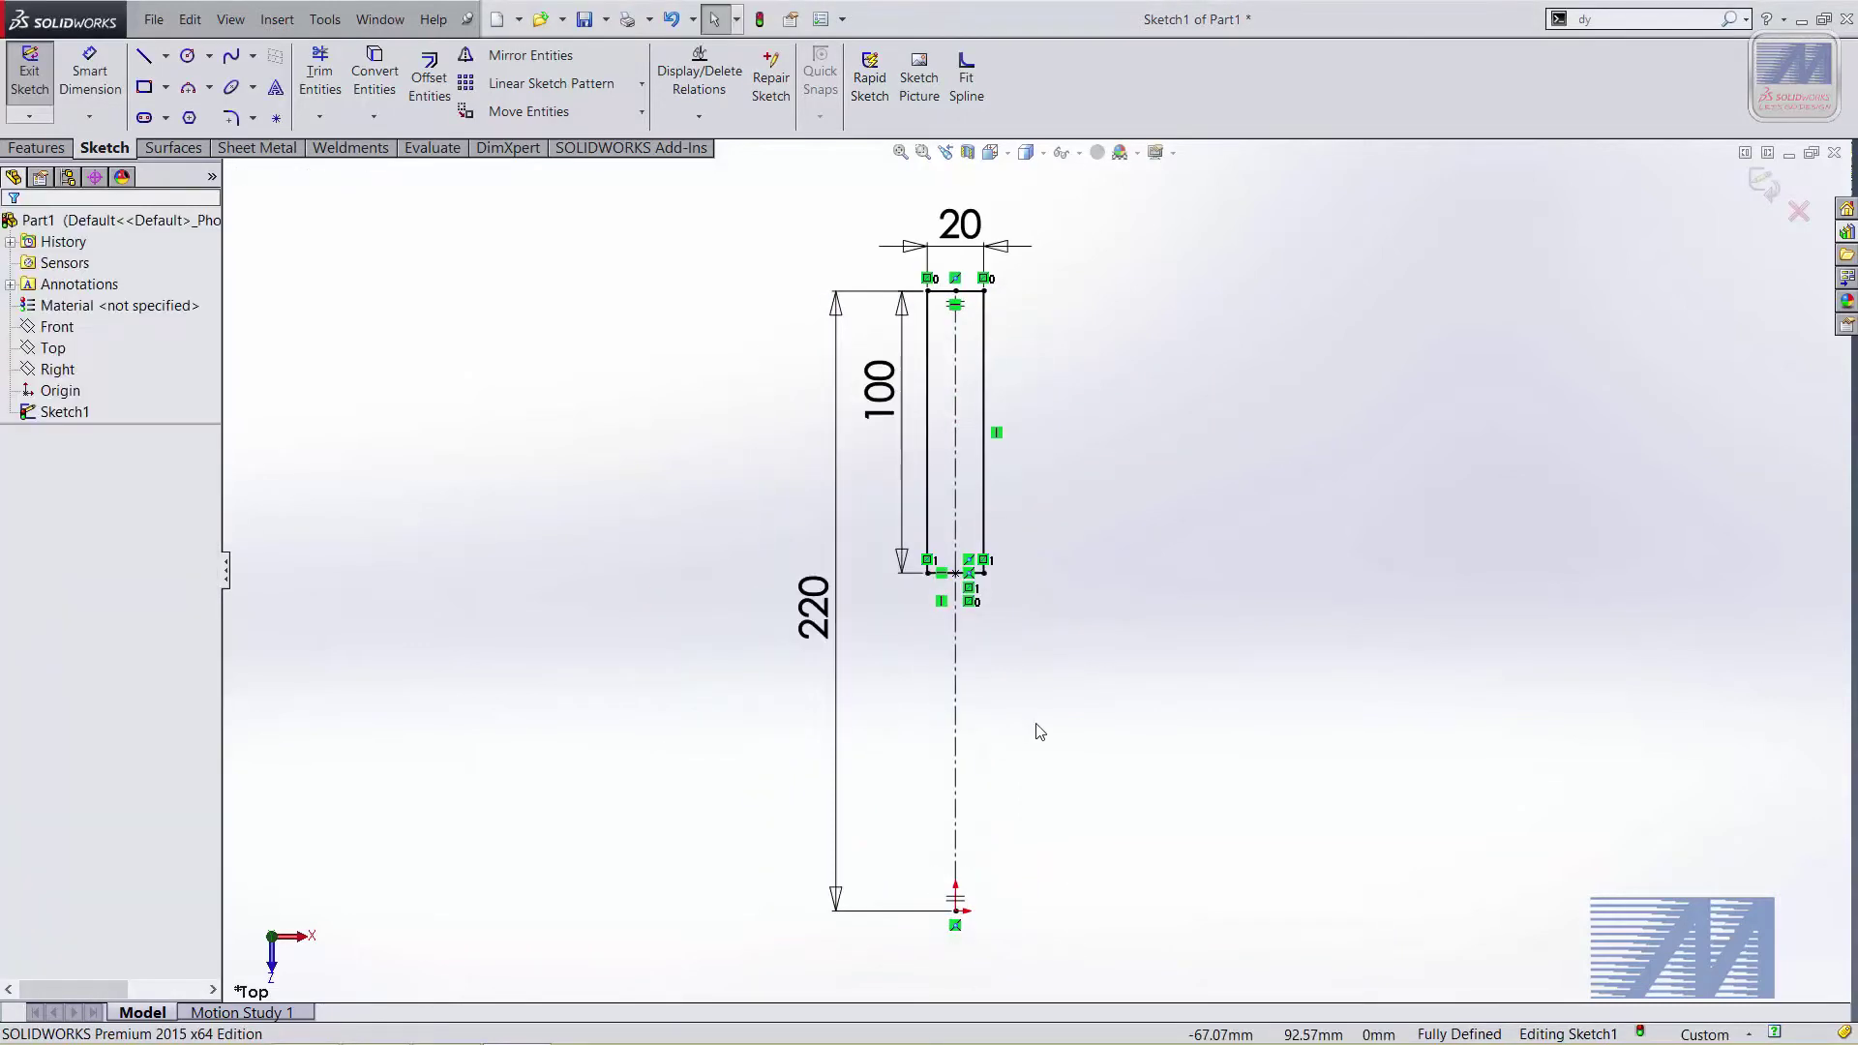
Exit the fully defined sketch and view the part in isometric
left_click(954, 618)
left_click(1443, 1026)
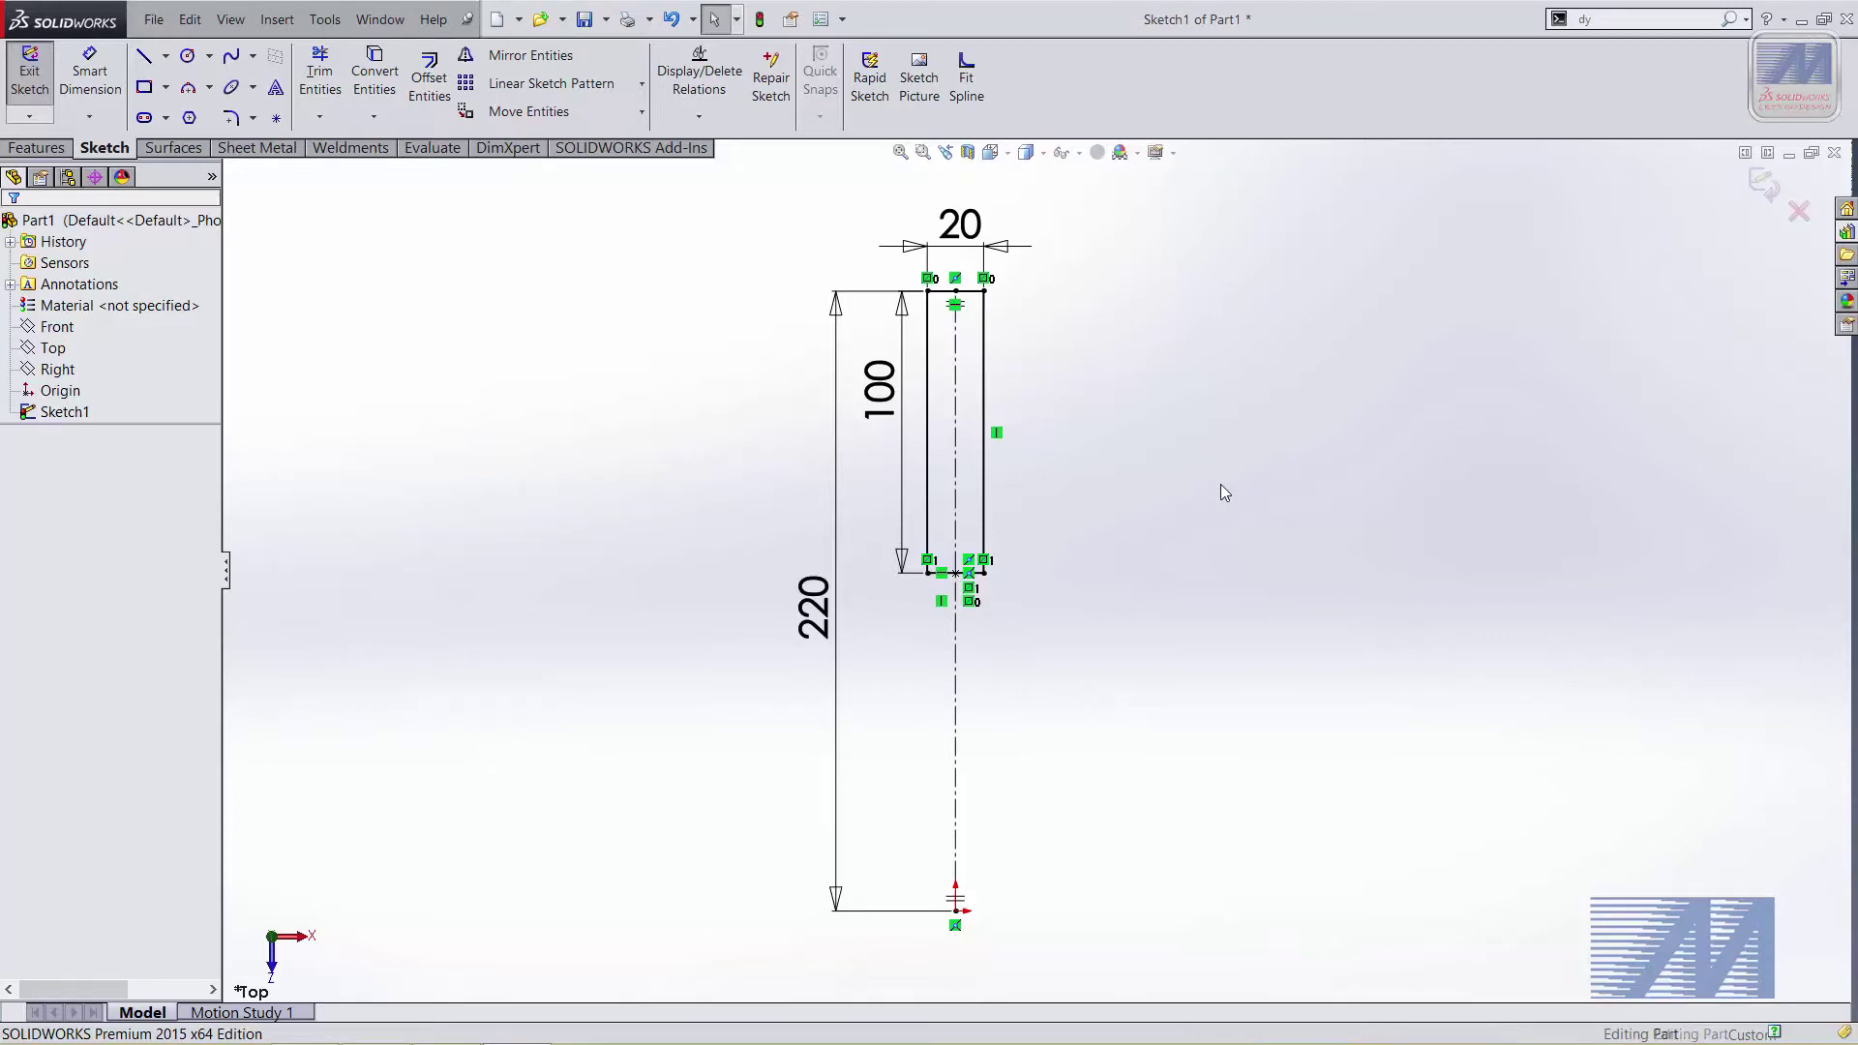
key("ctrl+b")
key("ctrl+7")
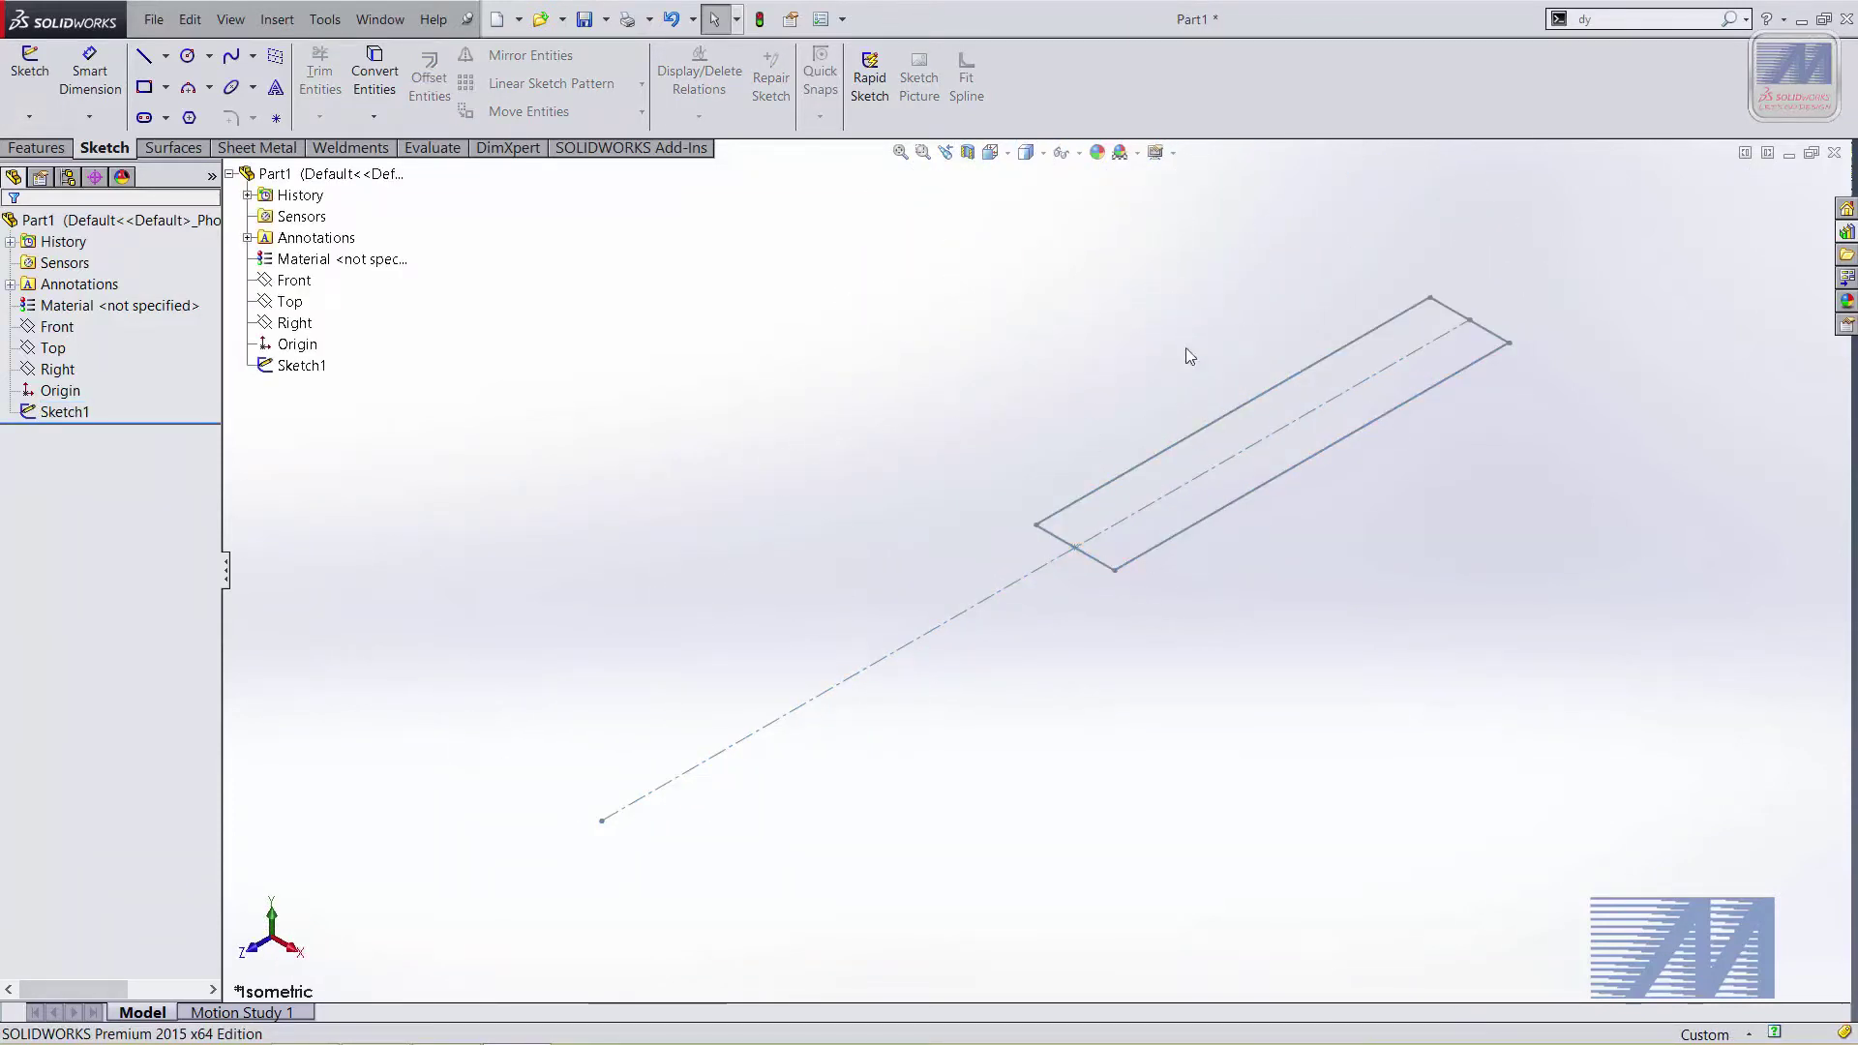
left_click(39, 148)
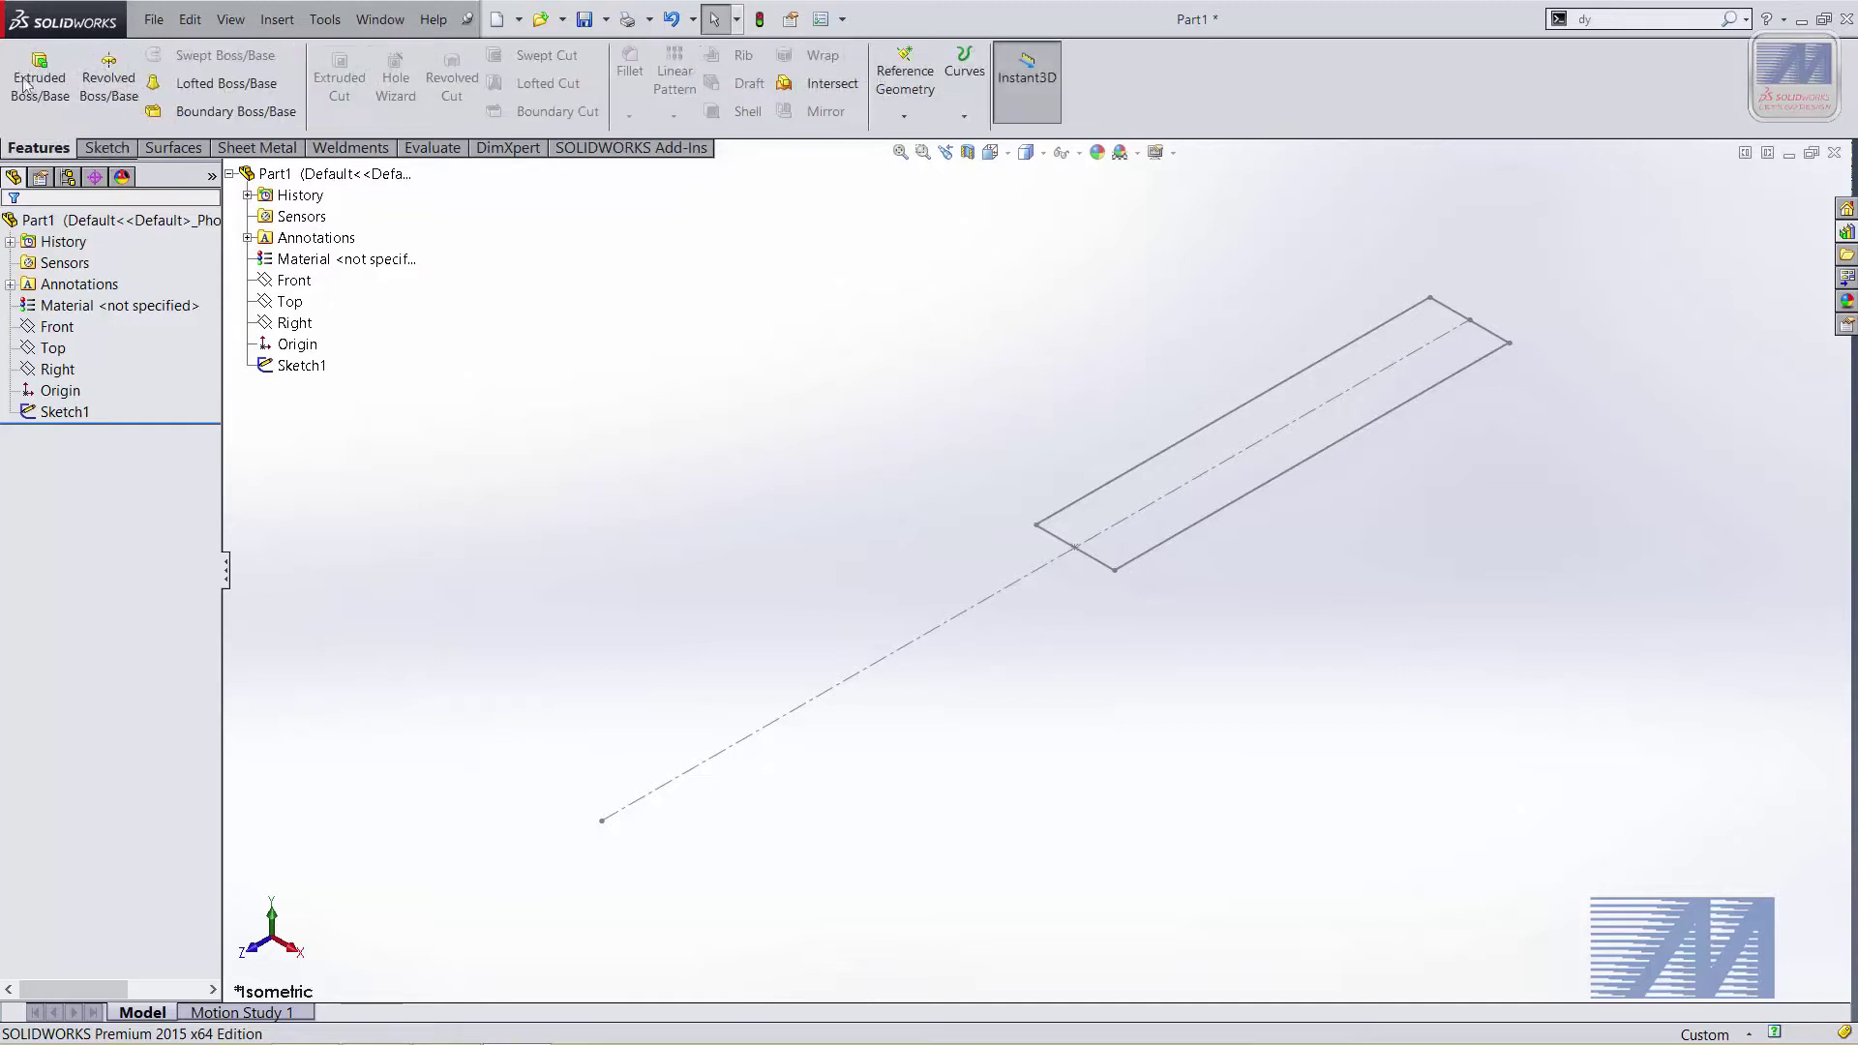
left_click(39, 78)
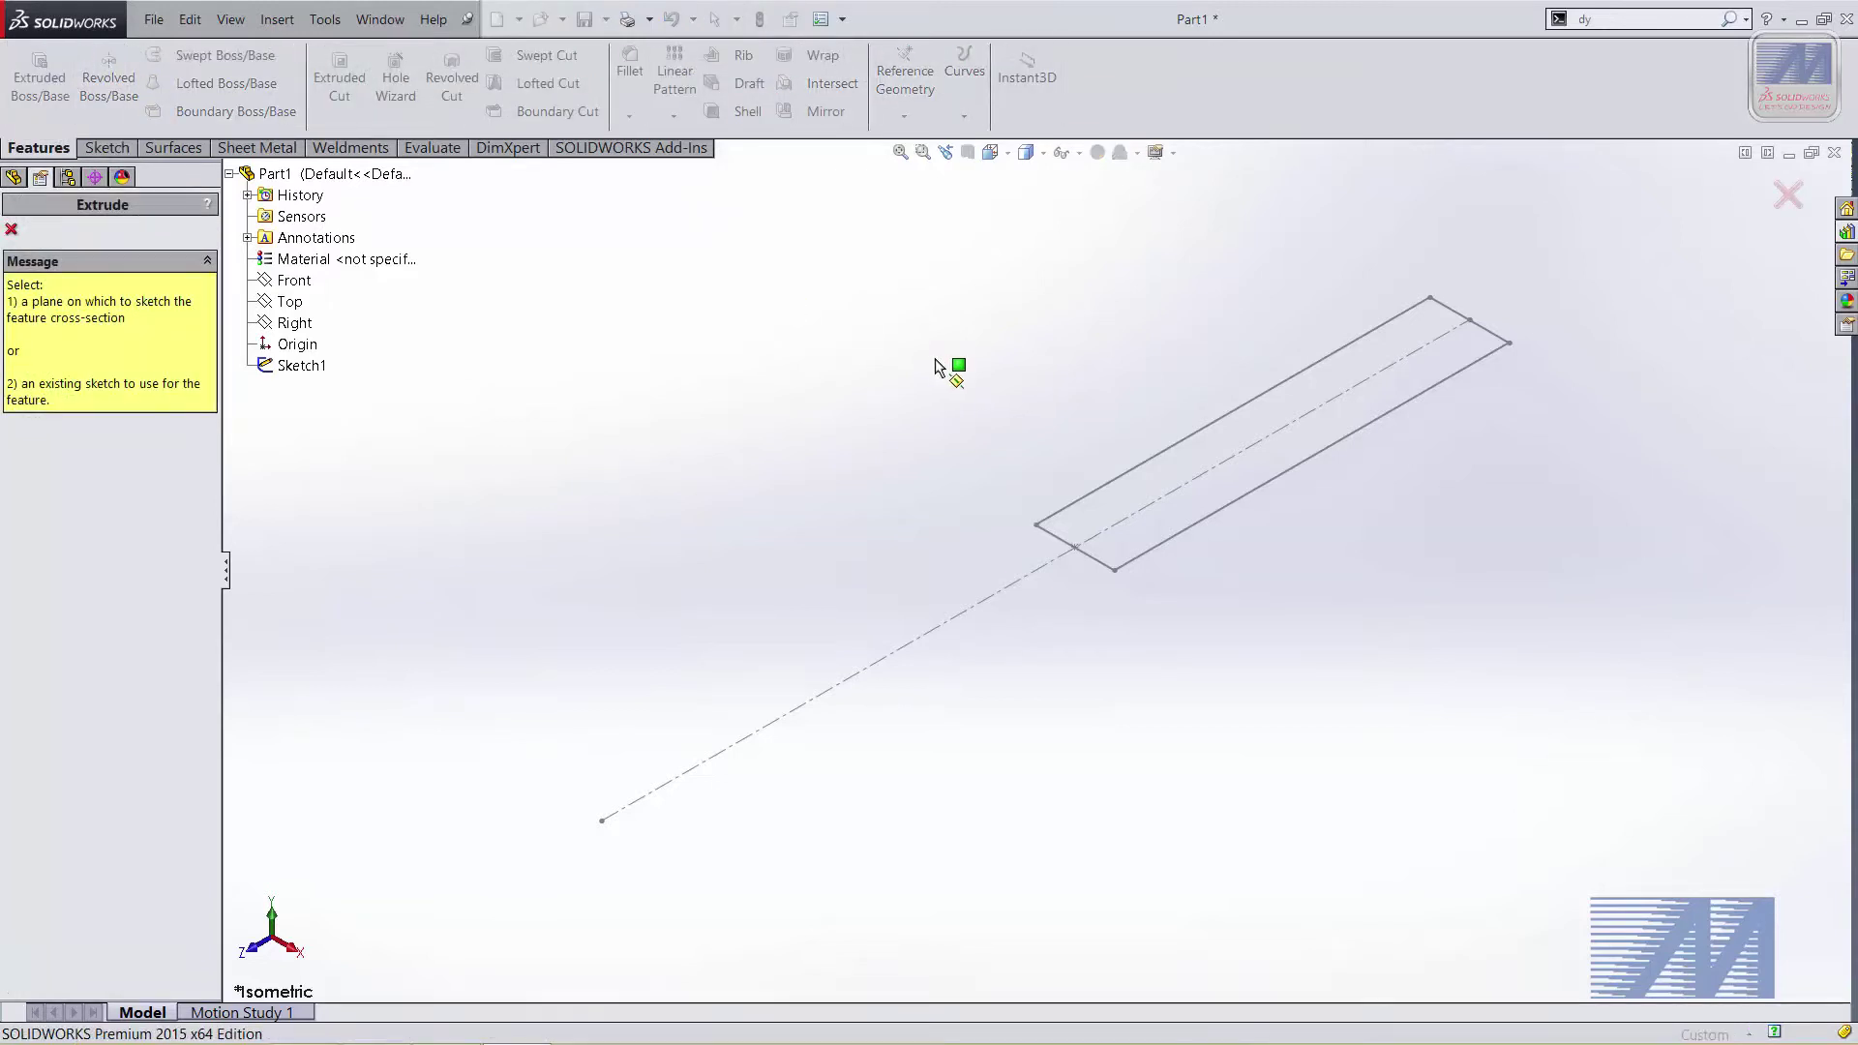
Preview a Mid Plane boss extrusion of Sketch1 with a 15 mm depth
key("Escape")
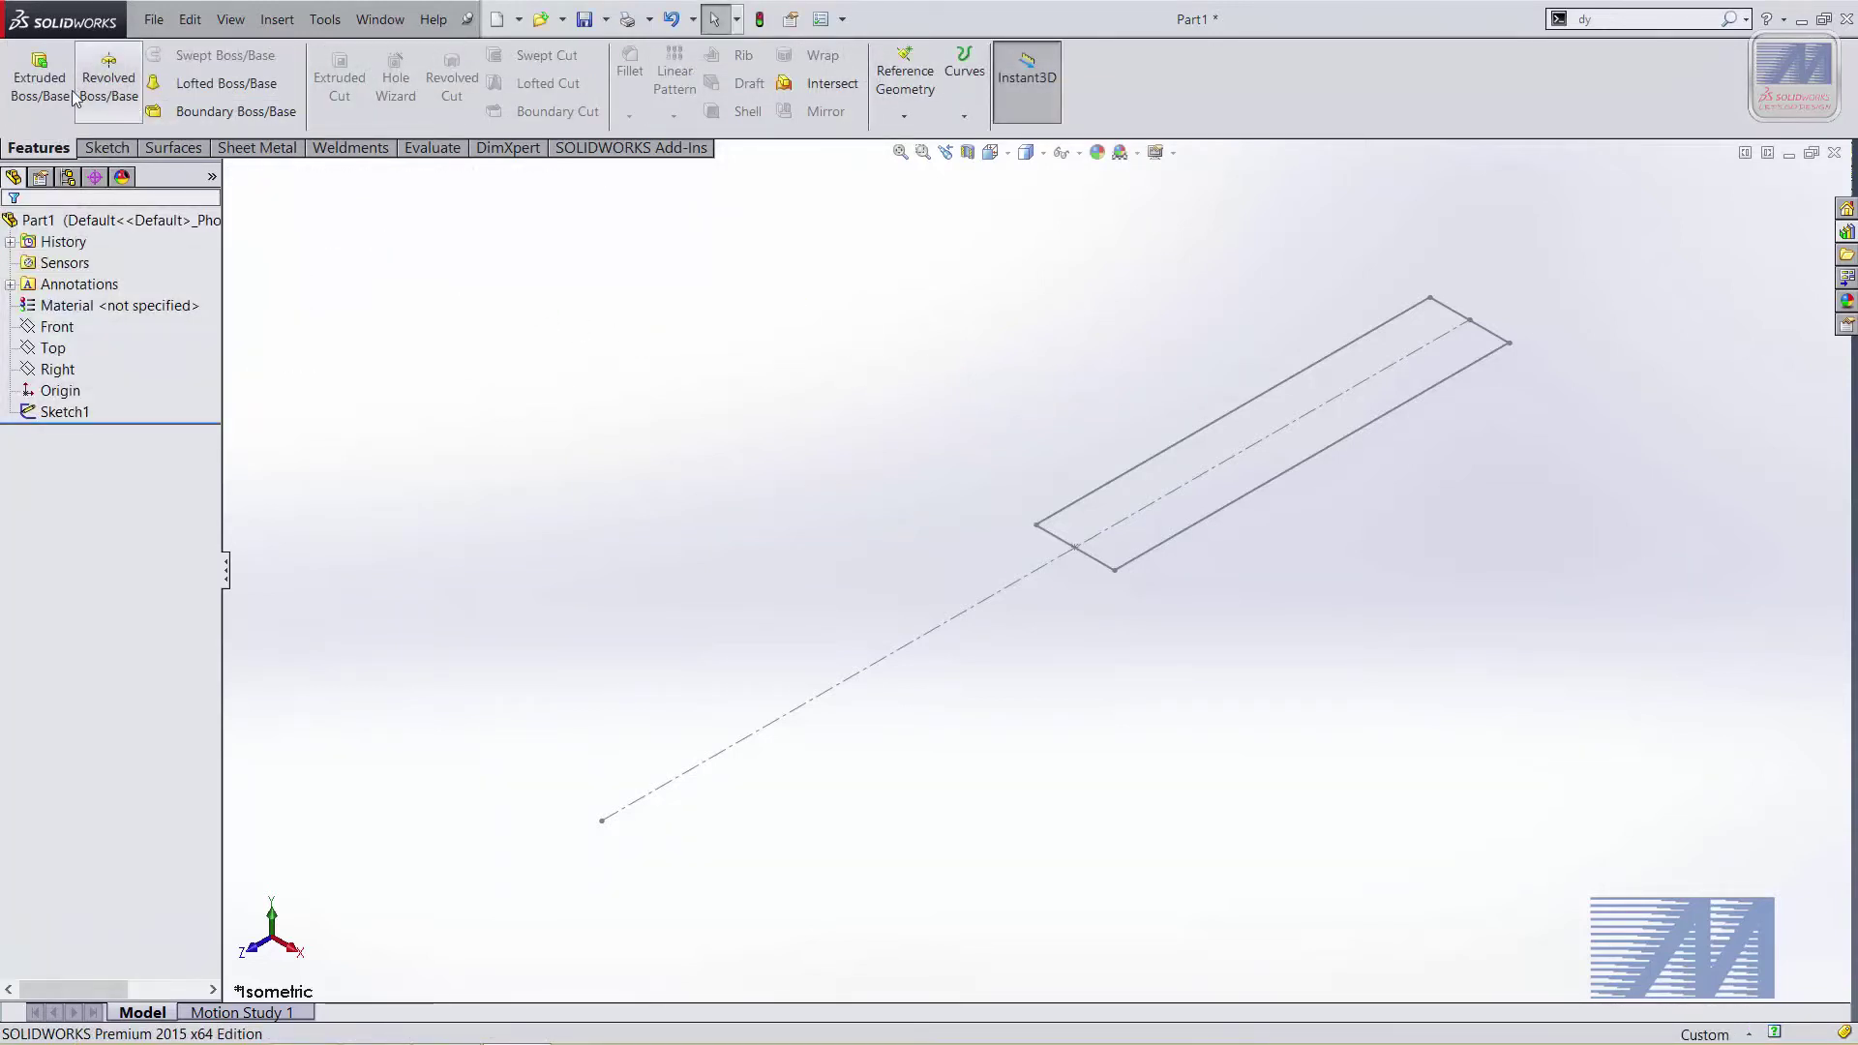
left_click(39, 78)
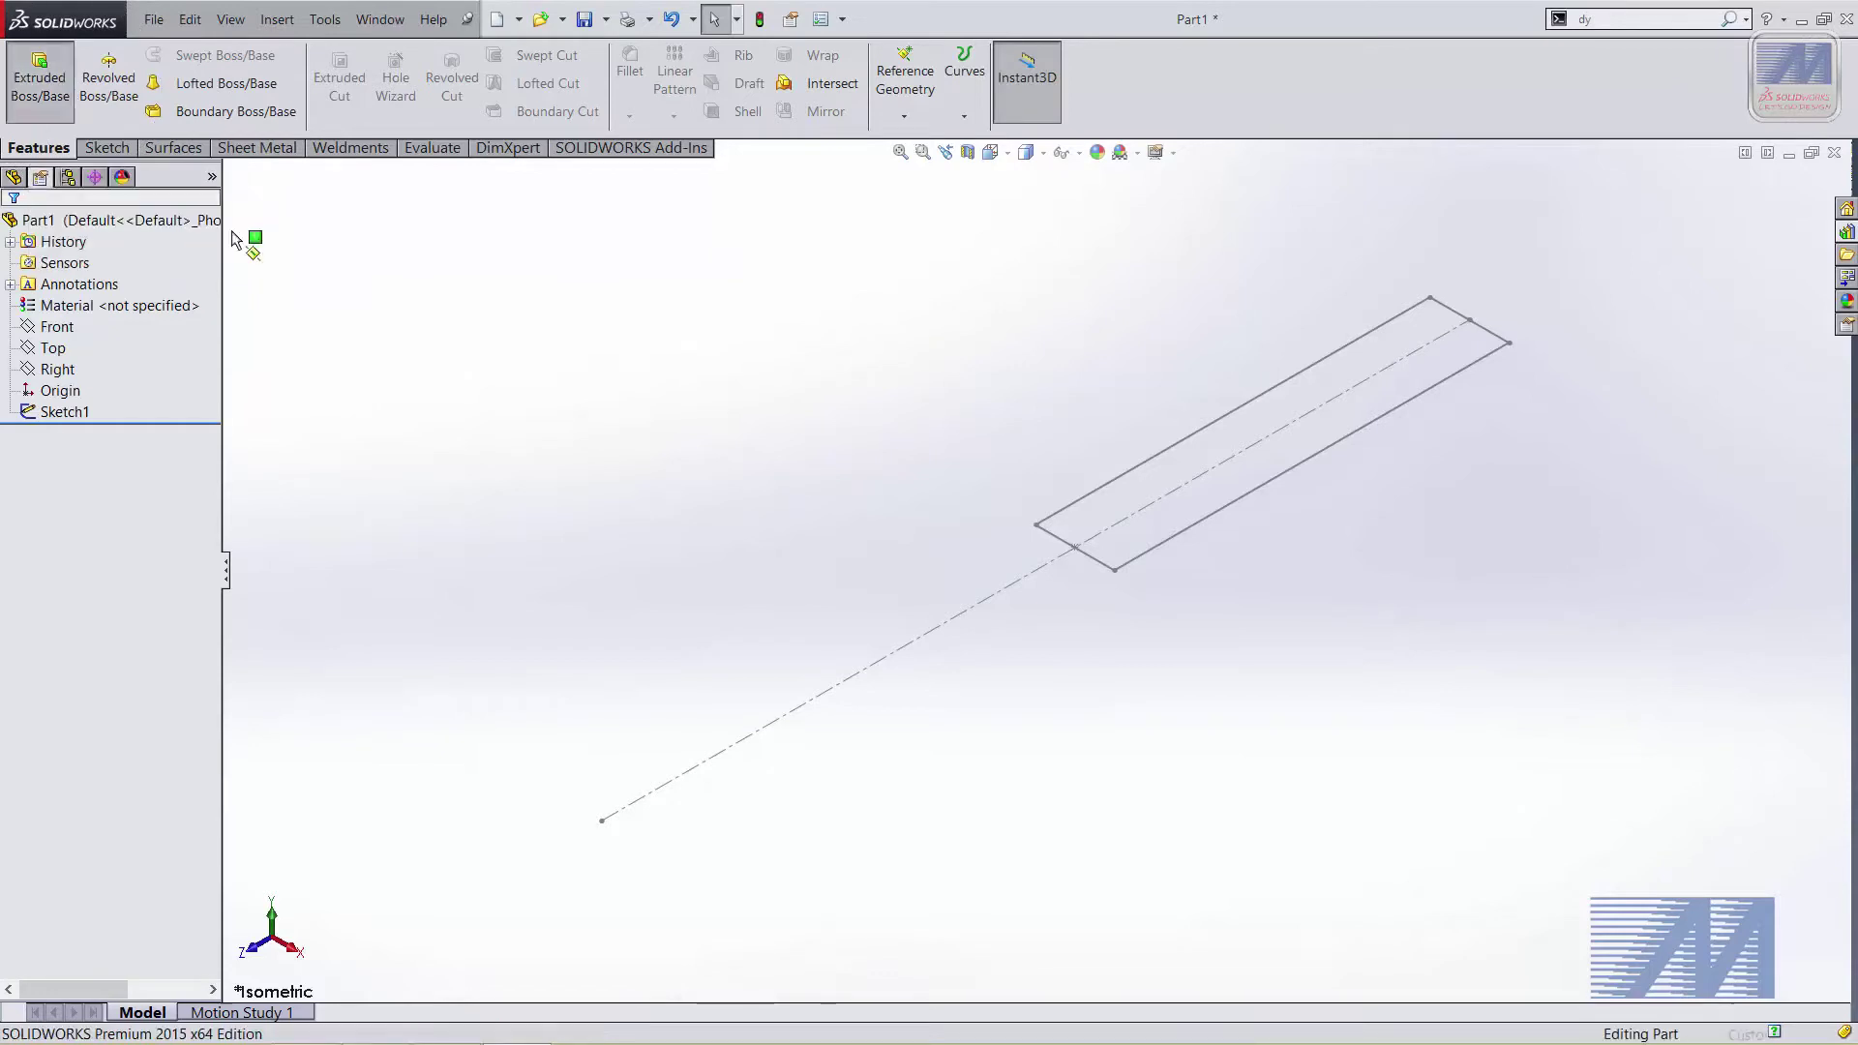
left_click(1159, 543)
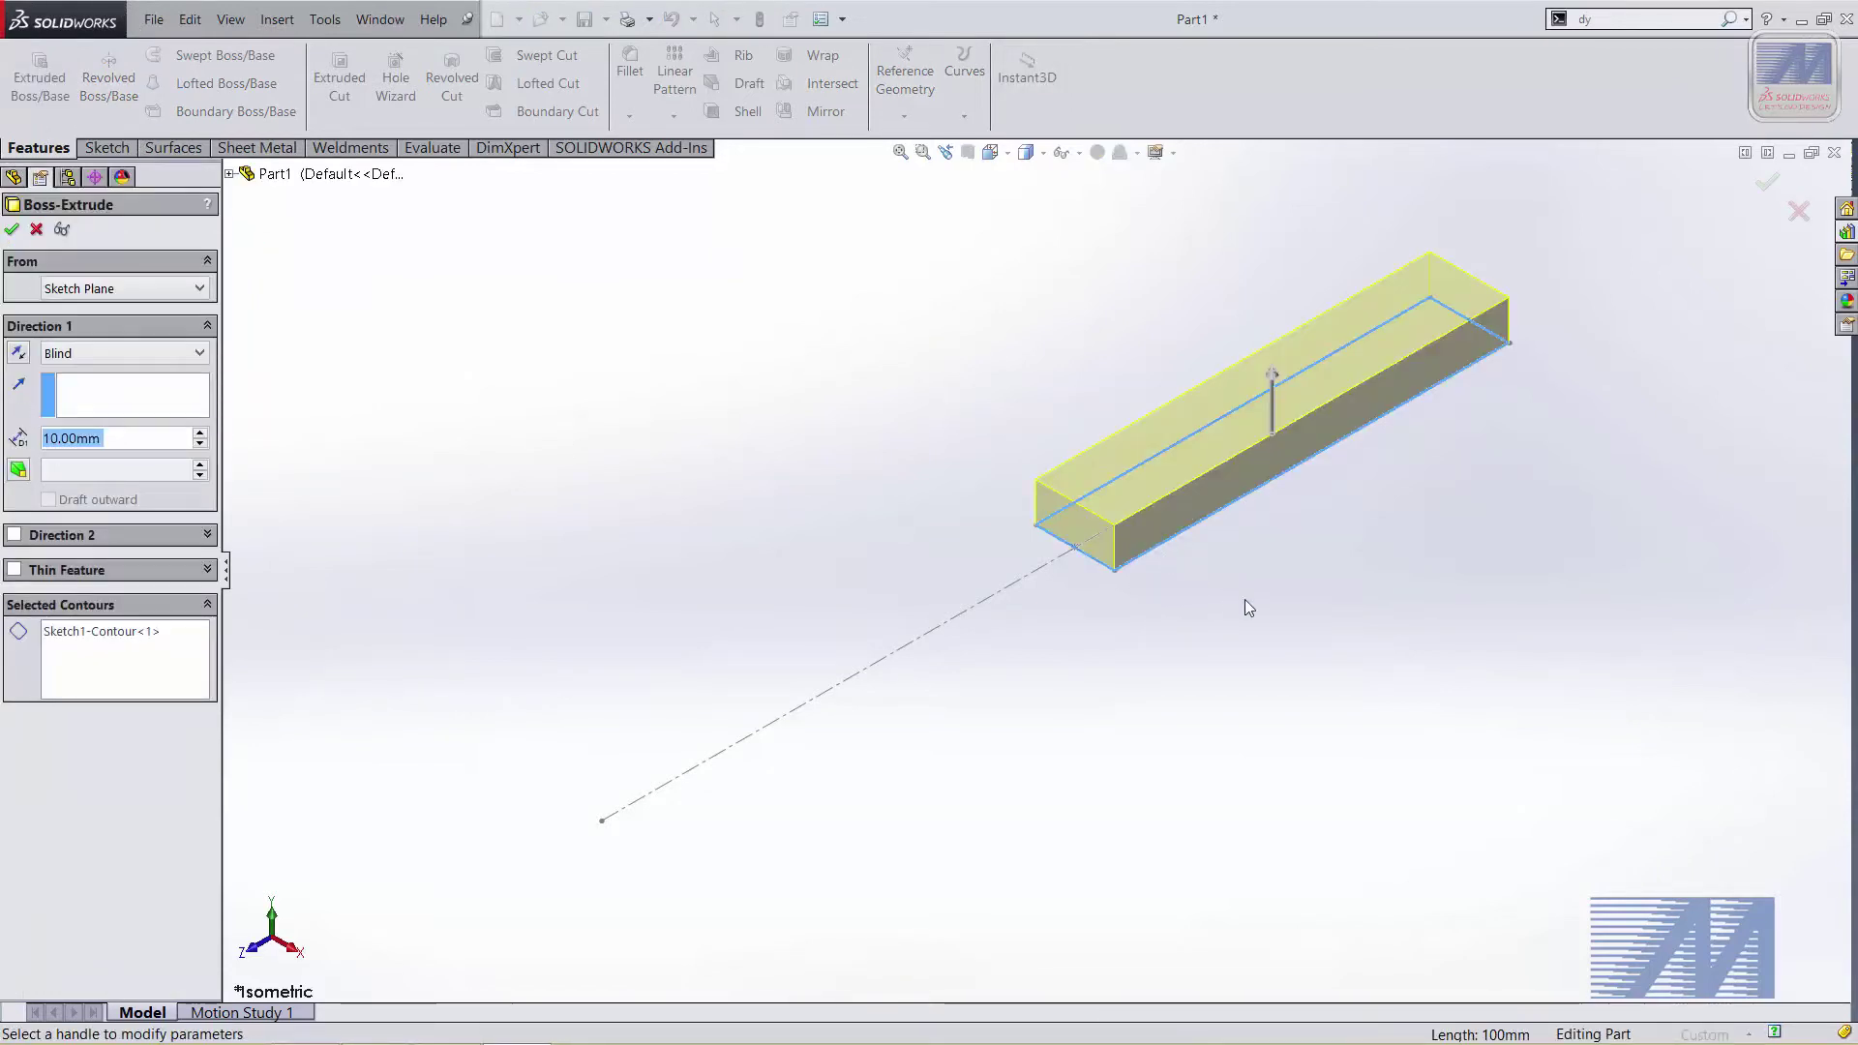
middle_click_drag(1245, 600, 1309, 538, "ctrl")
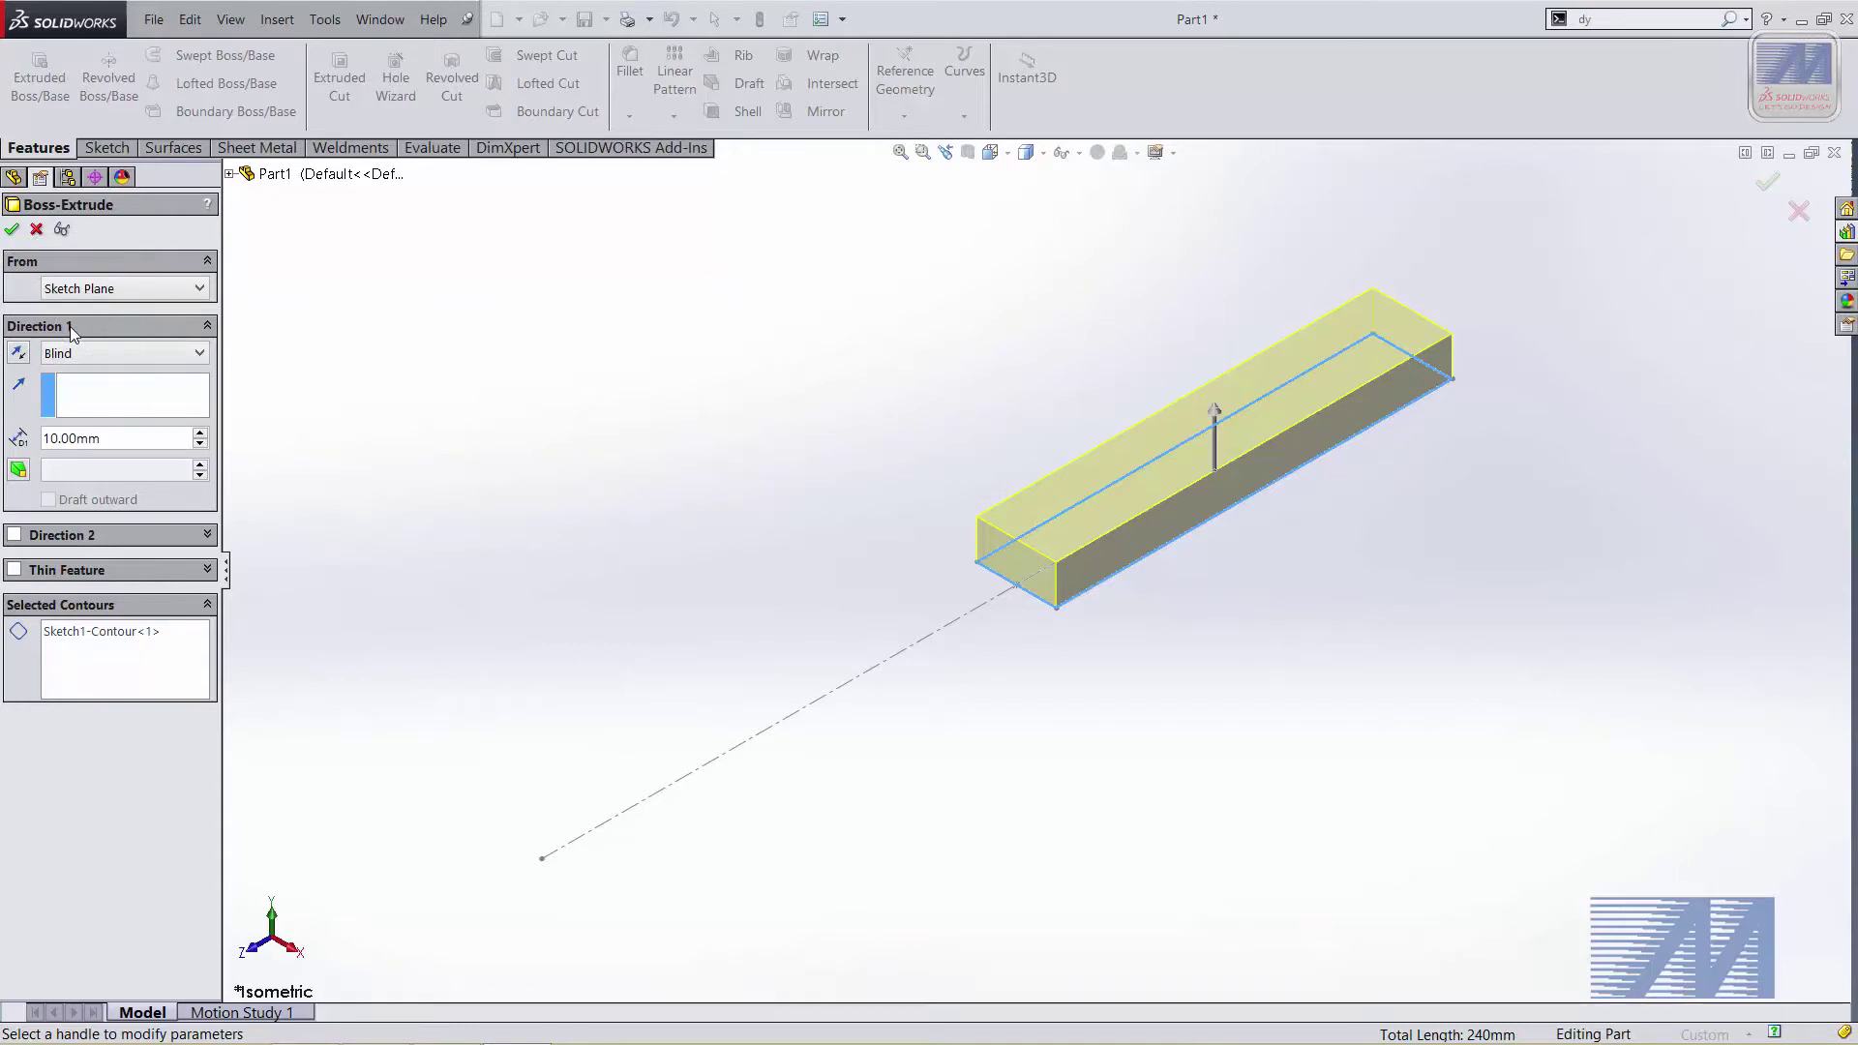
left_click(82, 353)
left_click(78, 456)
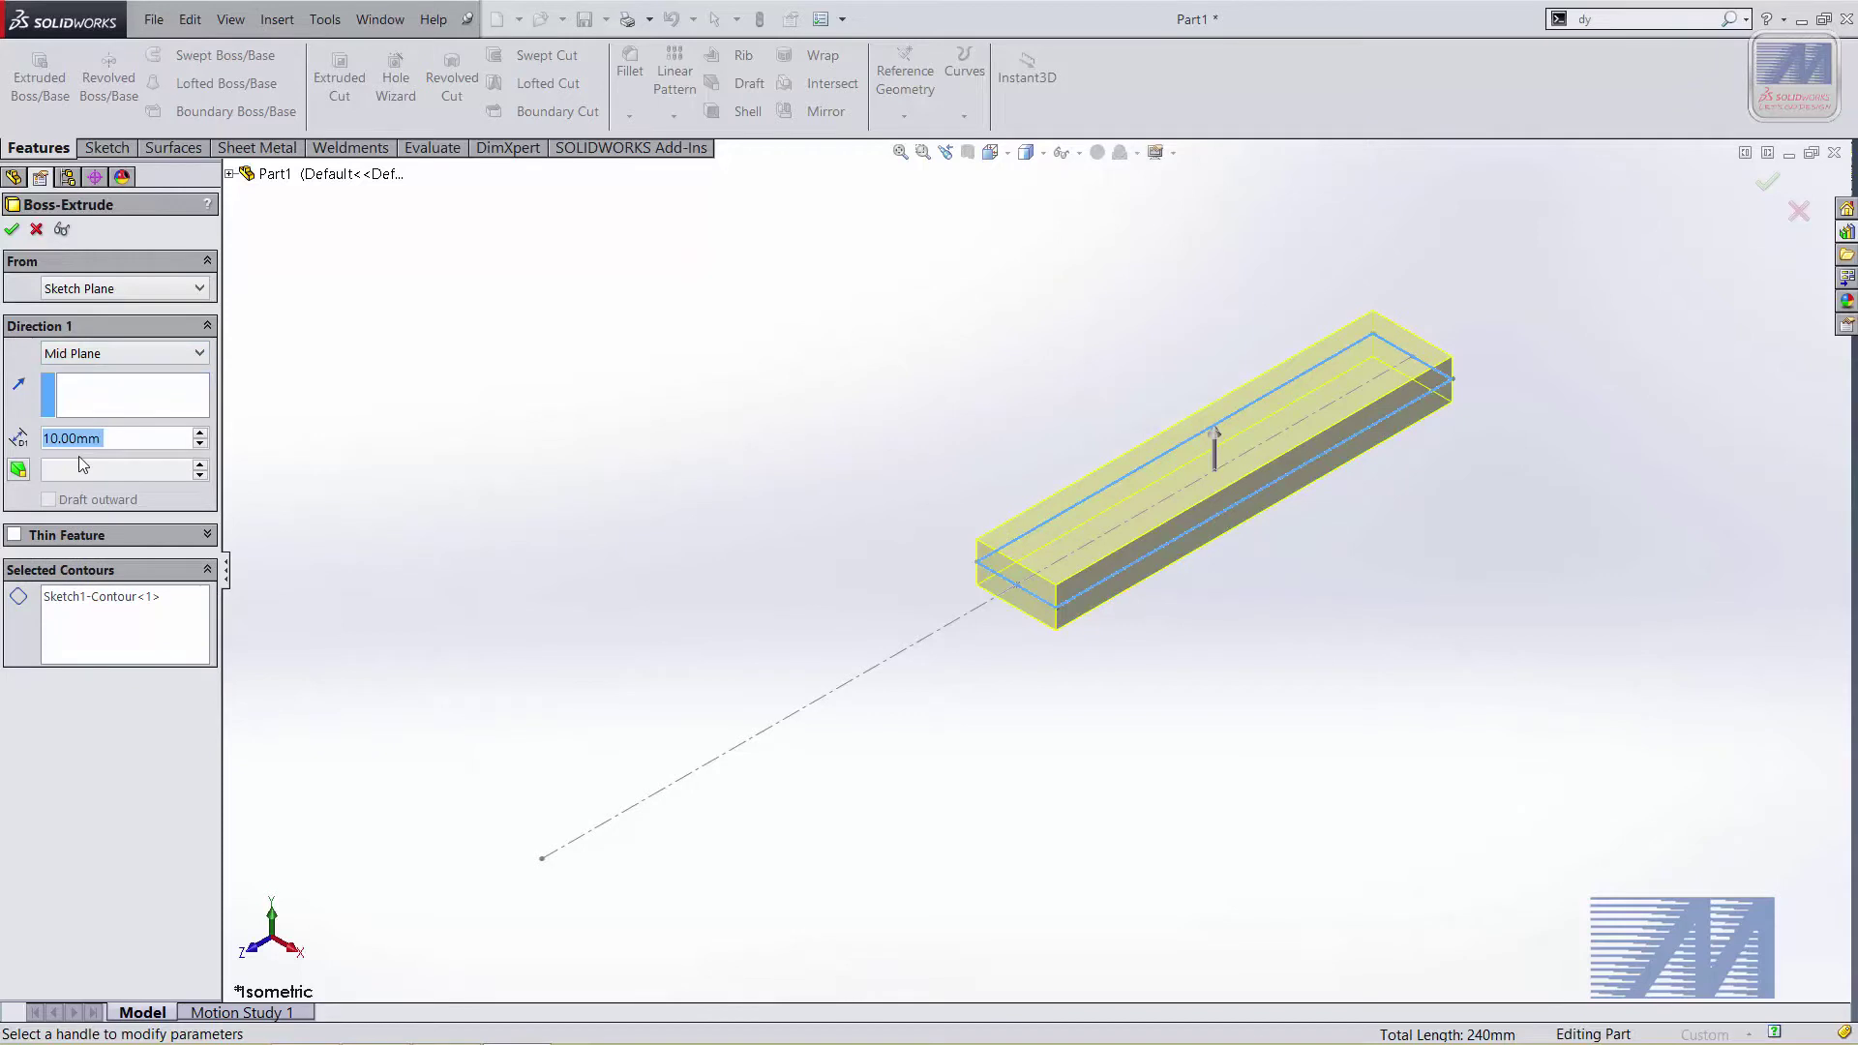
left_click(1065, 607)
left_click(1067, 607)
type("15")
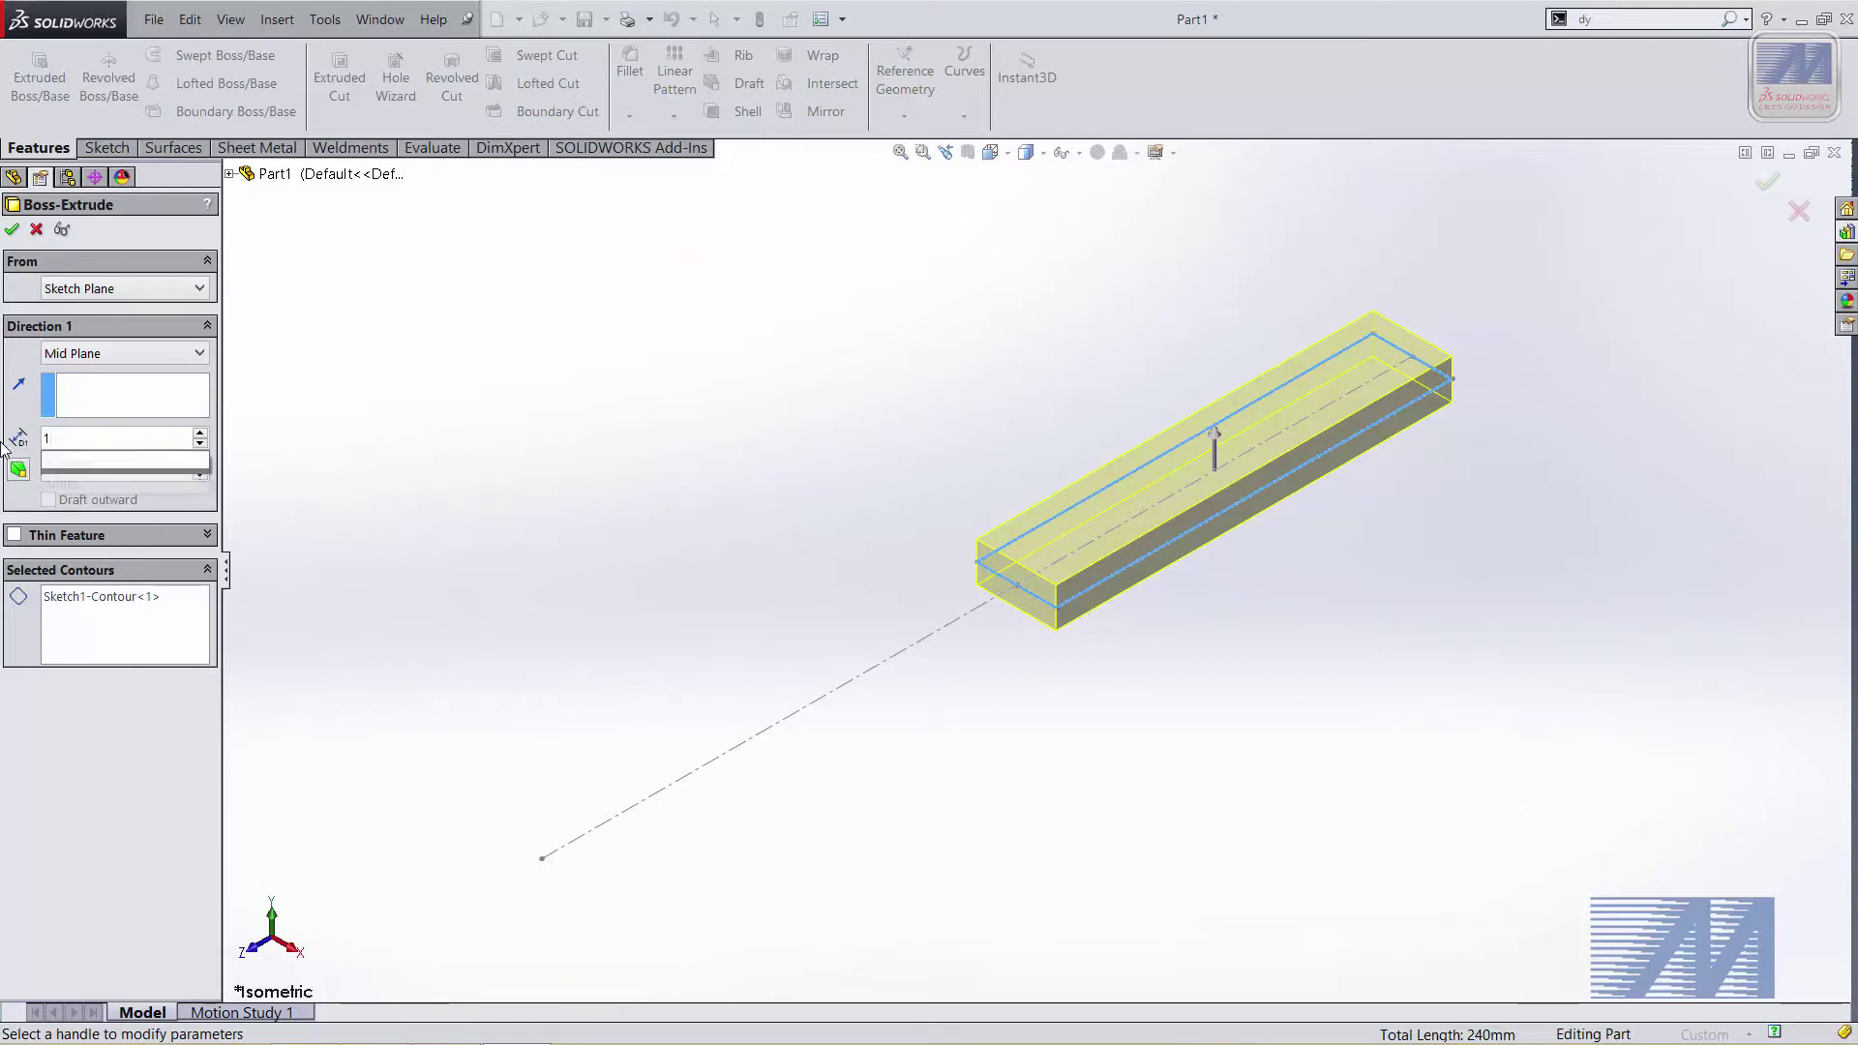
key("Return")
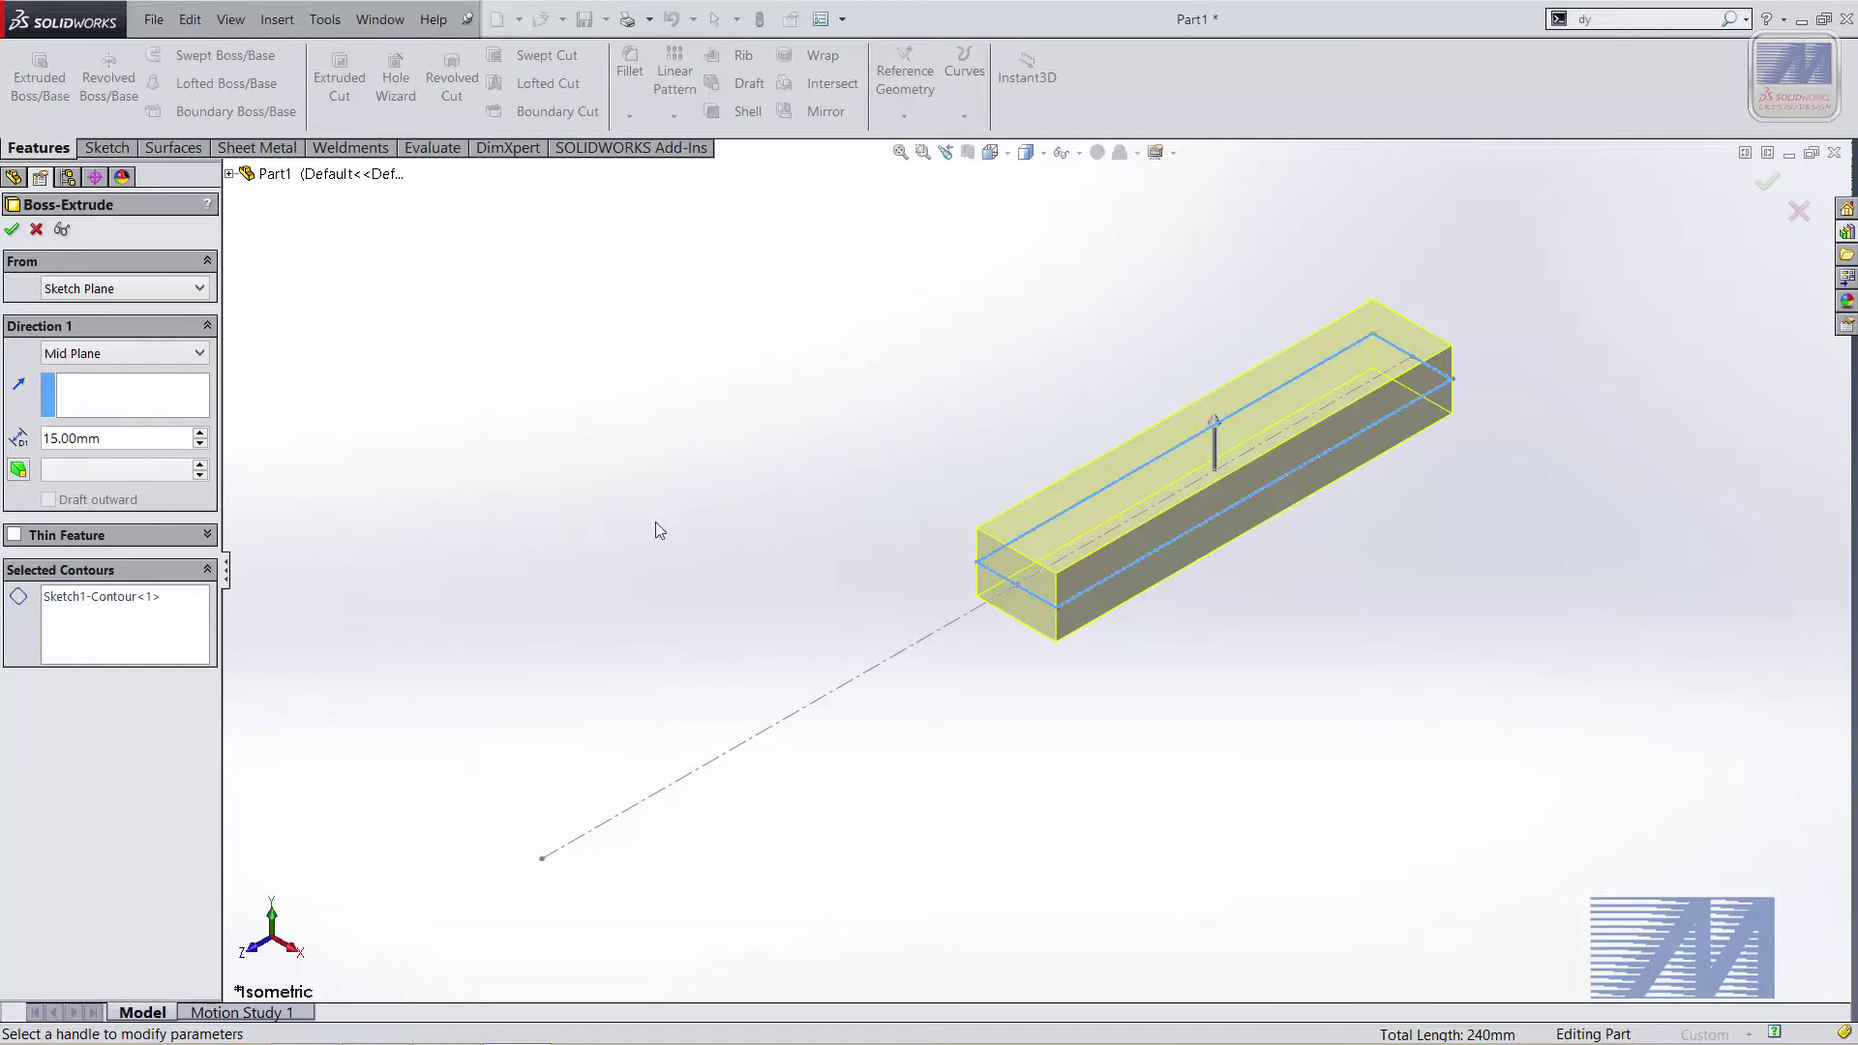
middle_click_drag(734, 518, 815, 496, "ctrl")
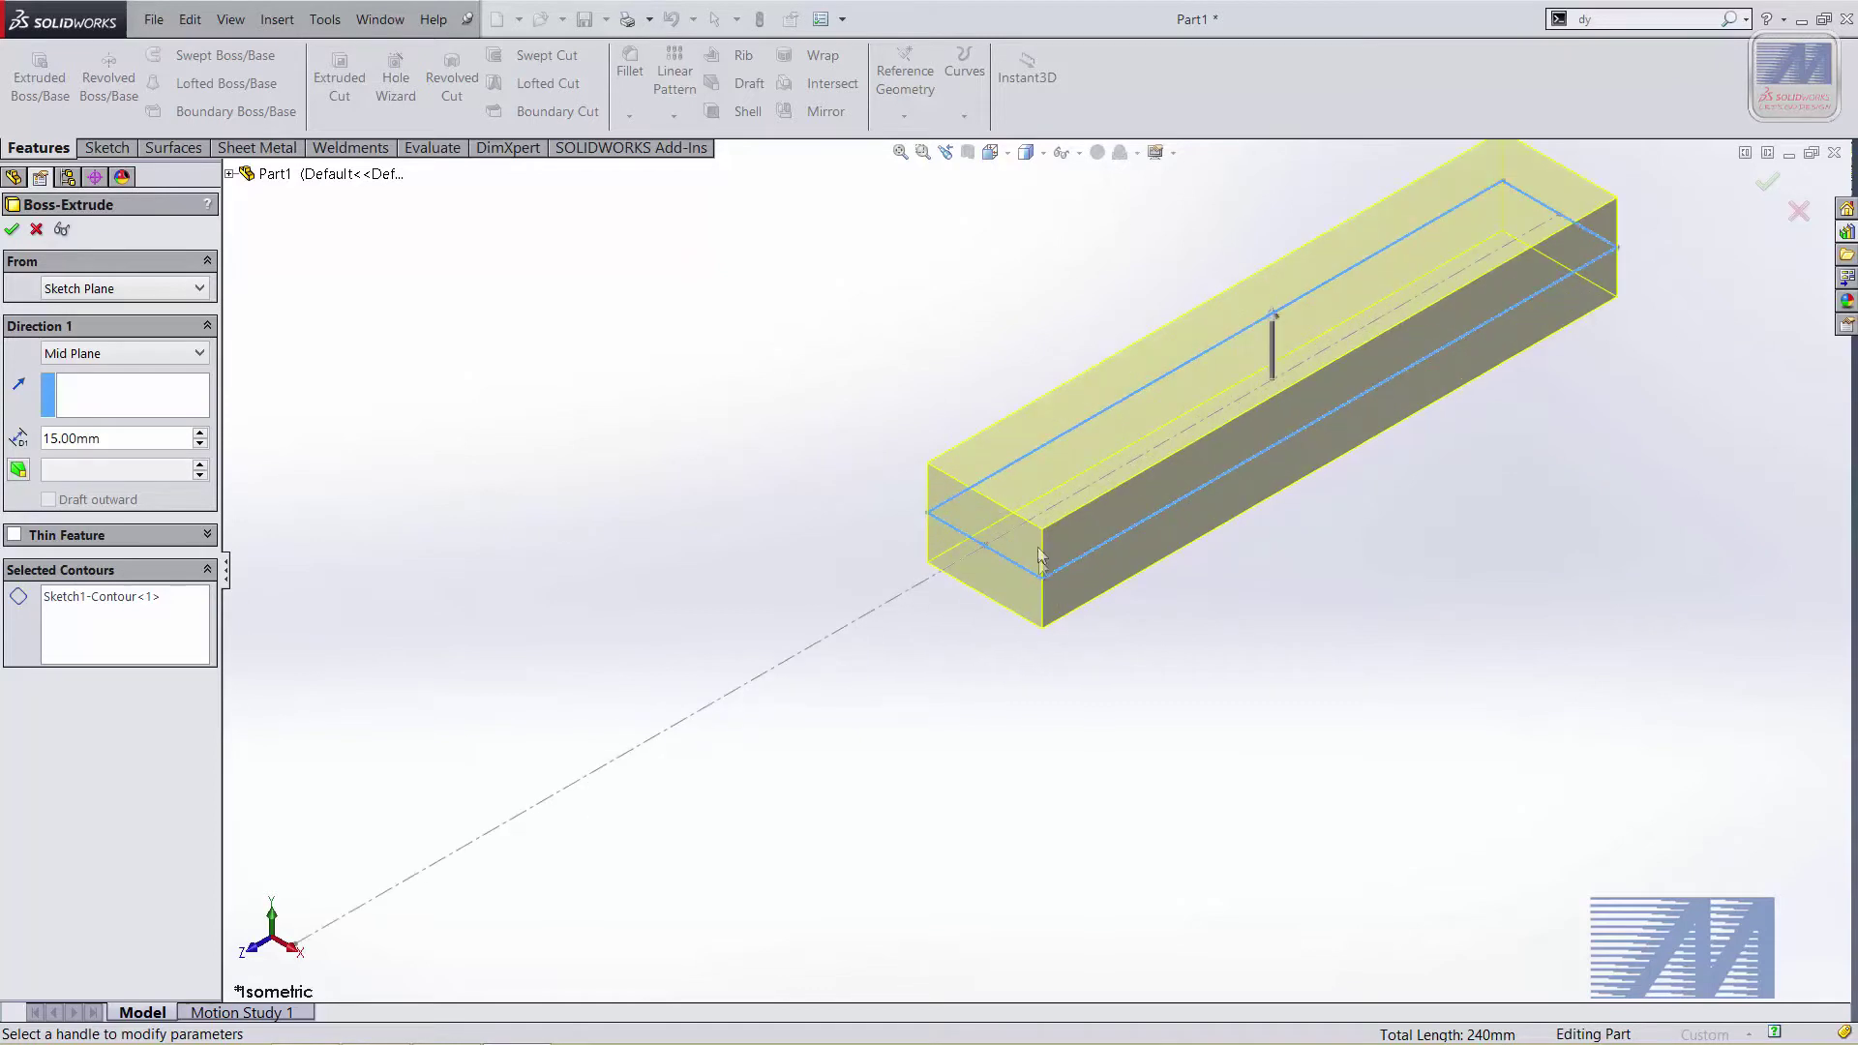
Add an 8° inward draft to the extrusion and confirm Boss-Extrude1
scroll(1126, 544, "down", 2)
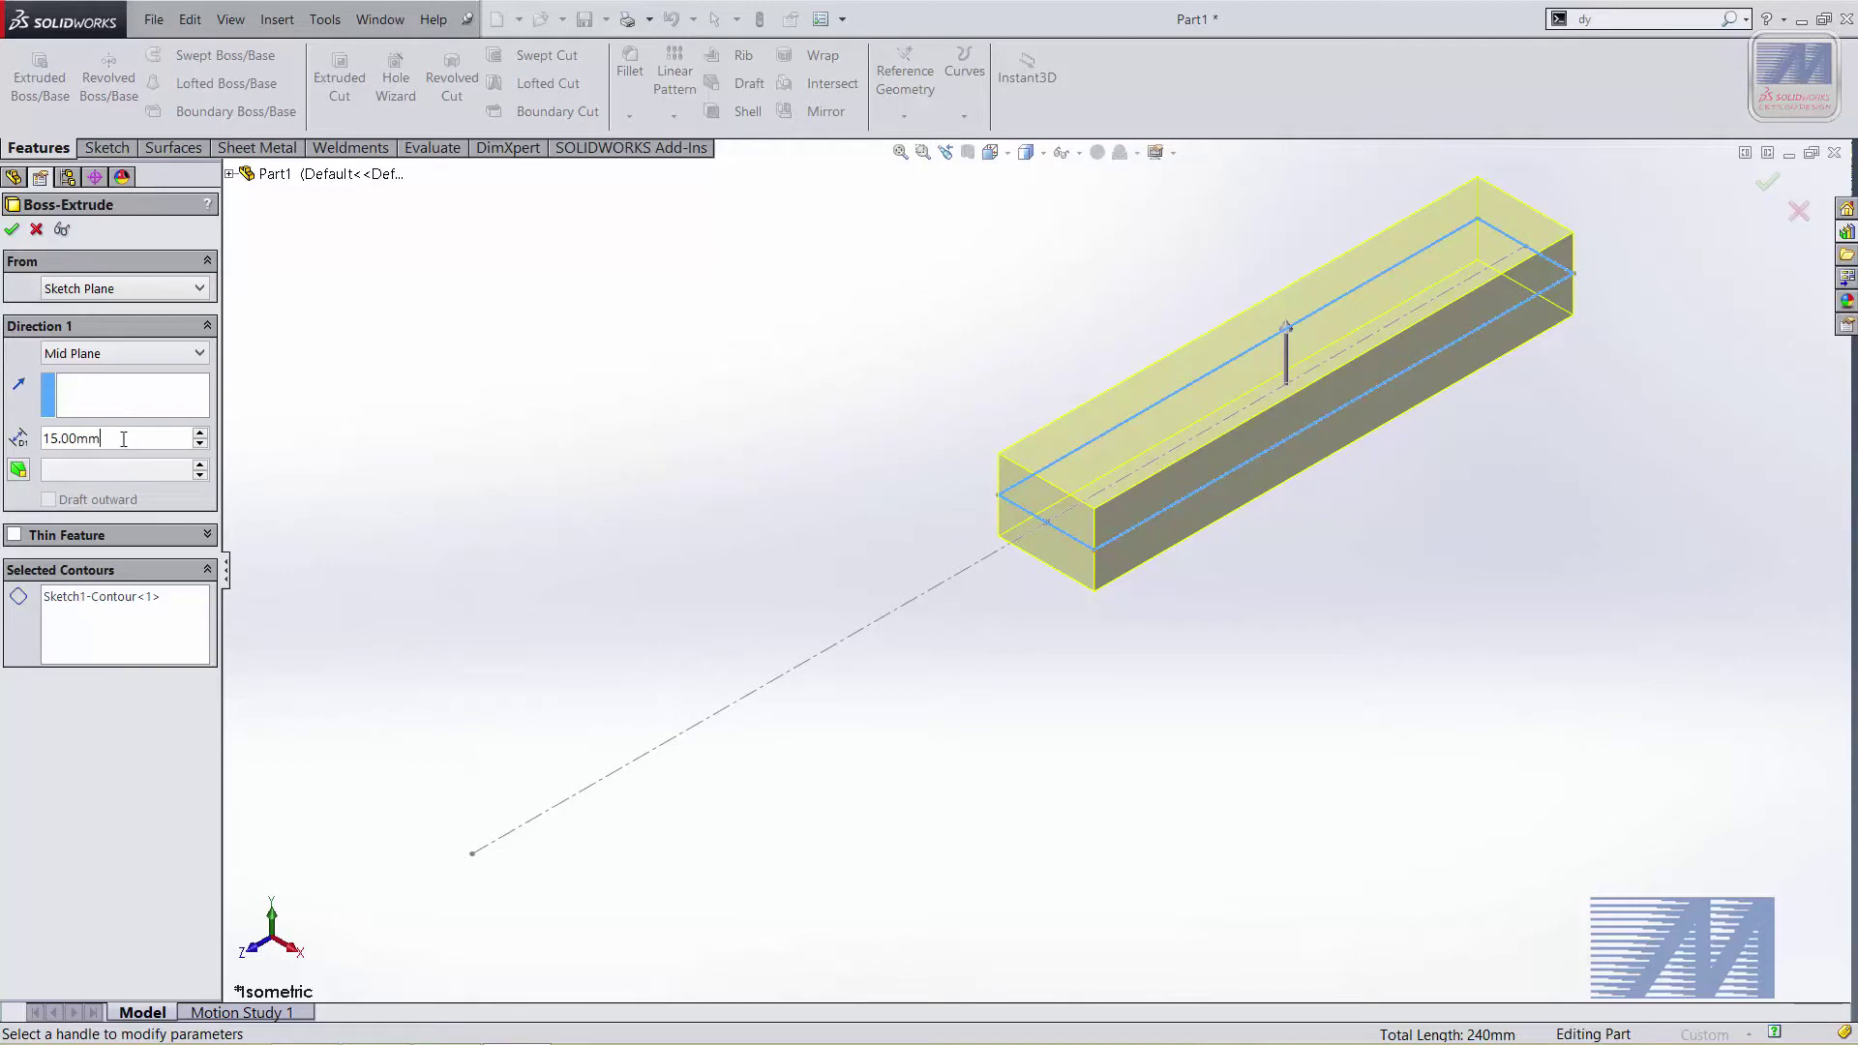
left_click(18, 473)
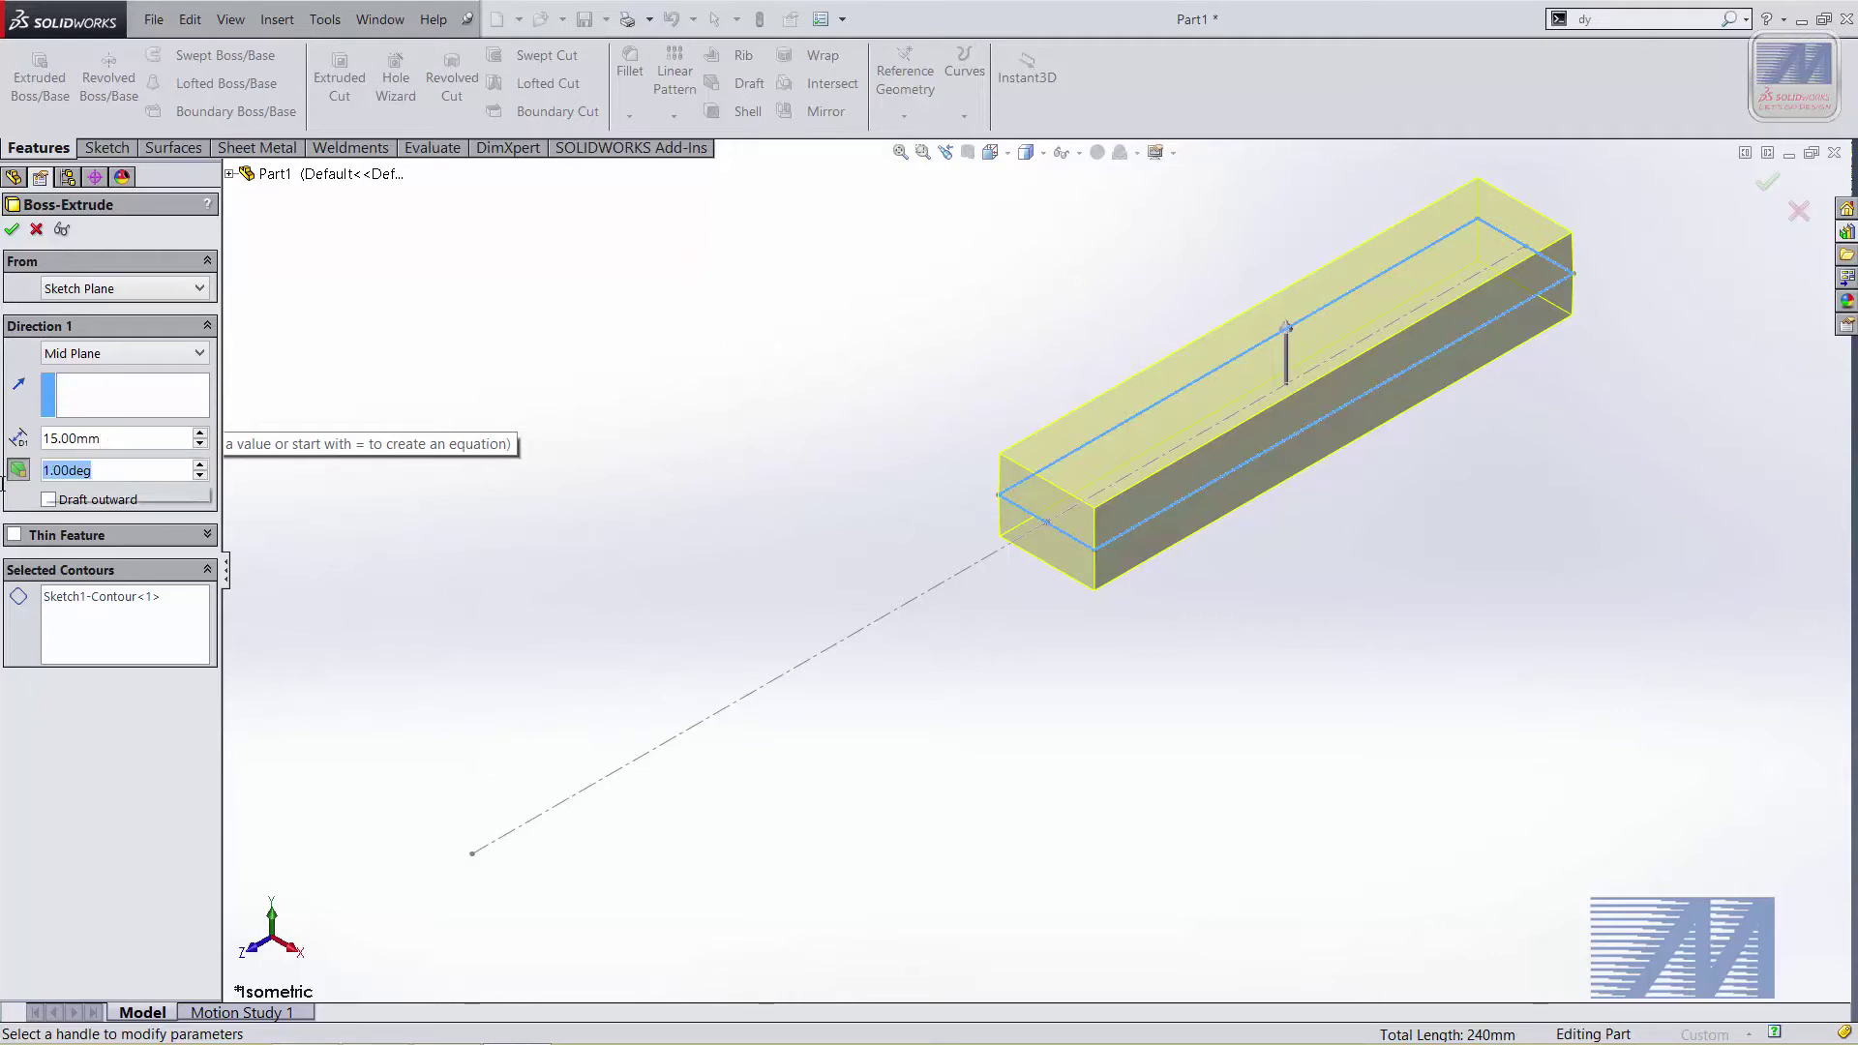
type("=8")
key("Return")
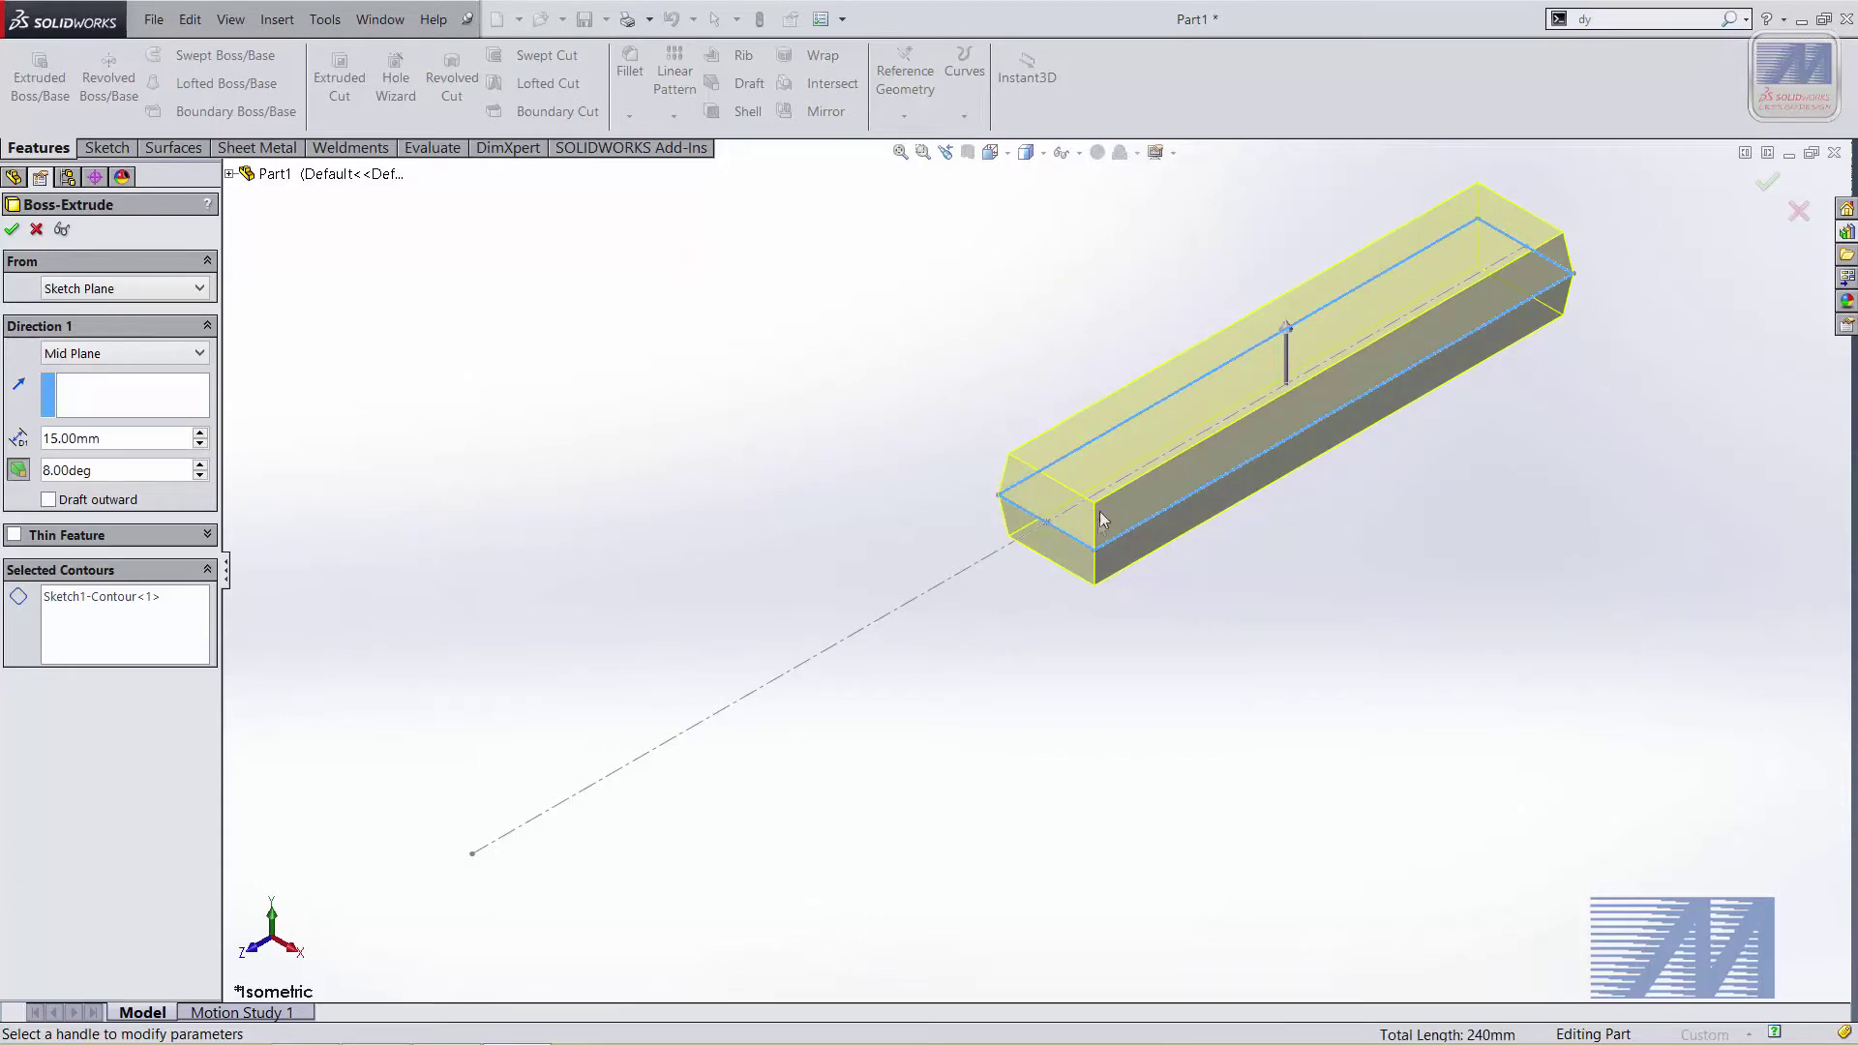
left_click(48, 500)
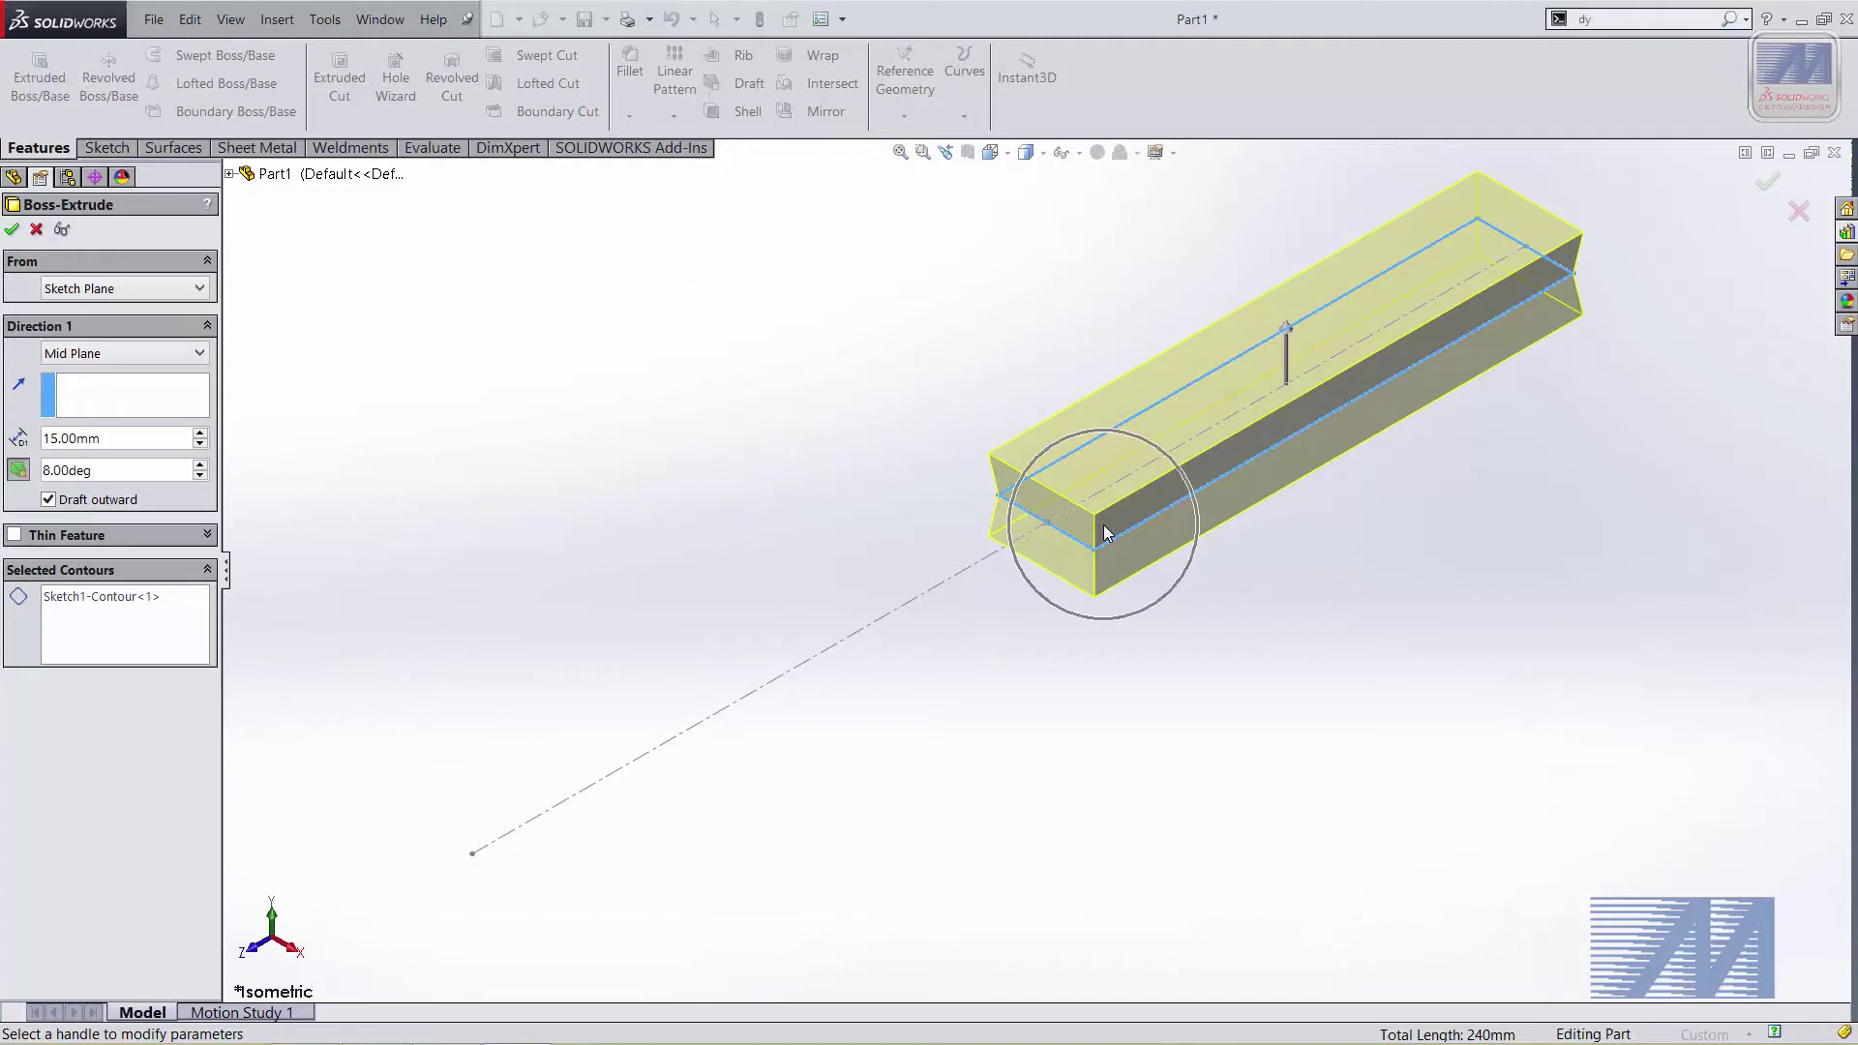
left_click(48, 499)
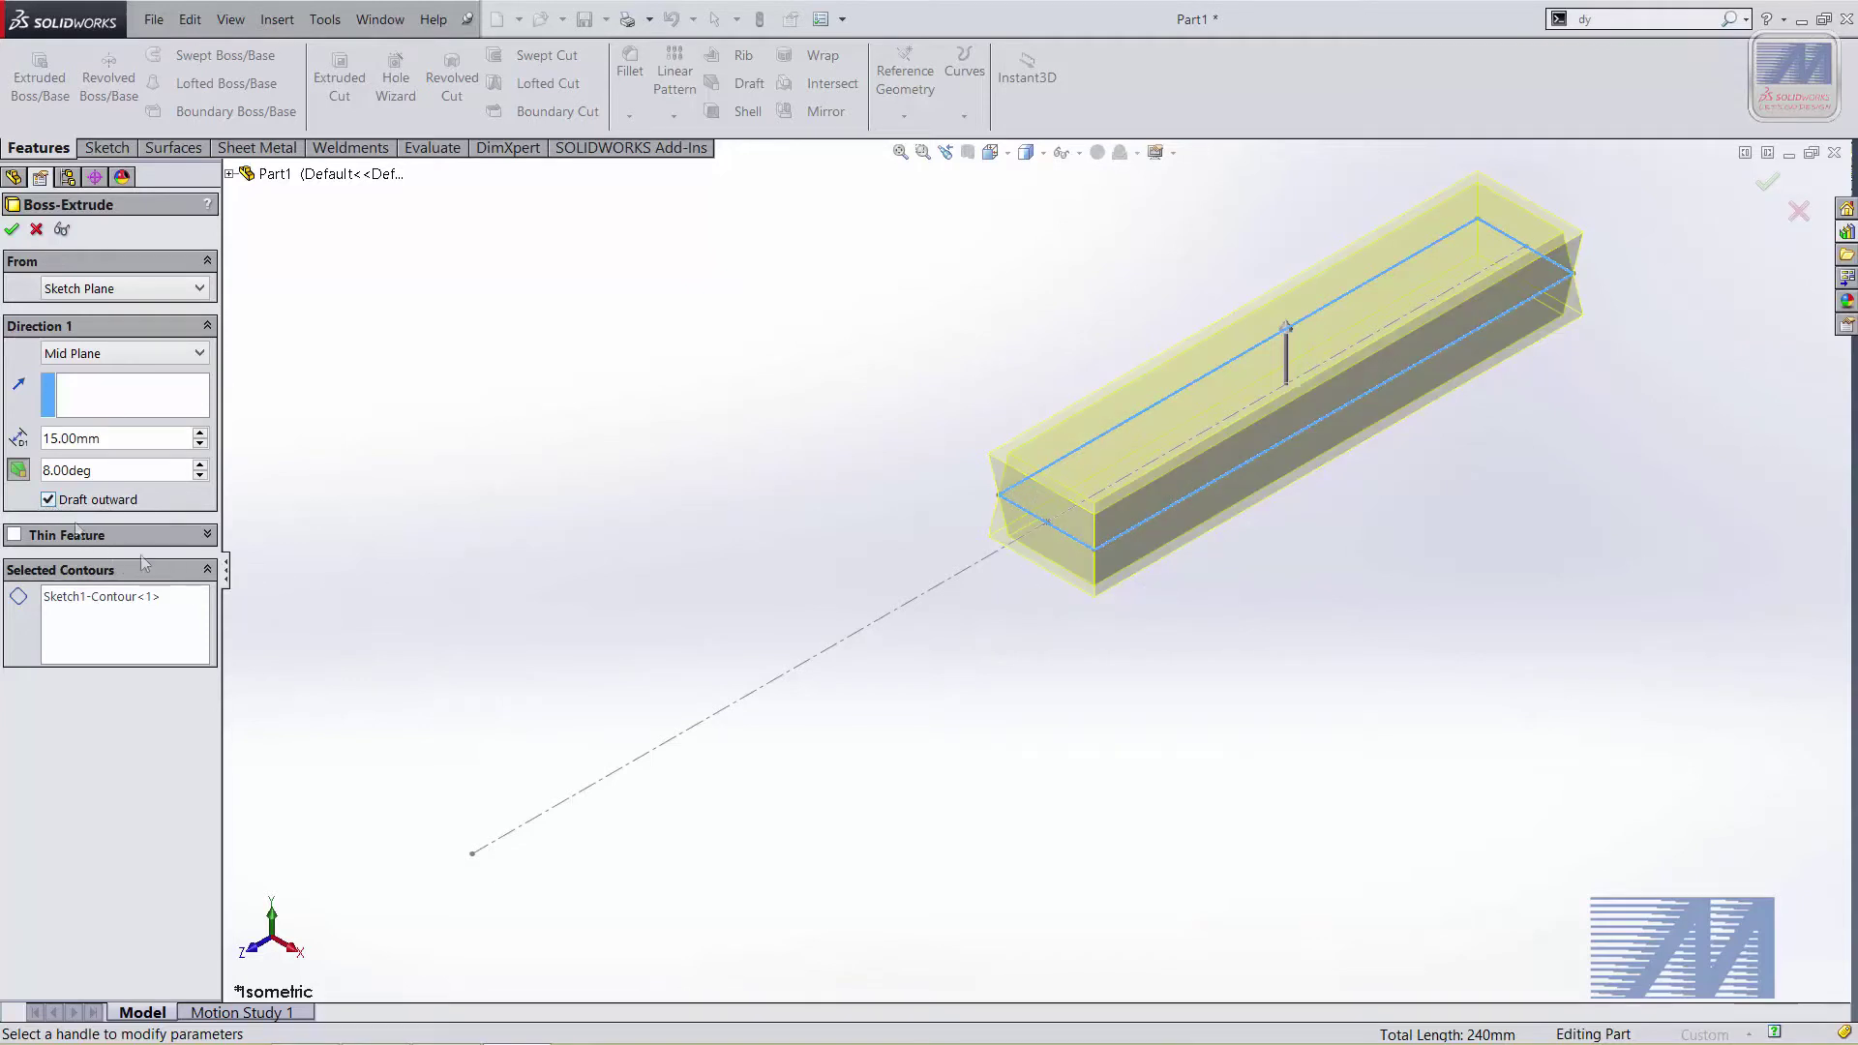
left_click(11, 229)
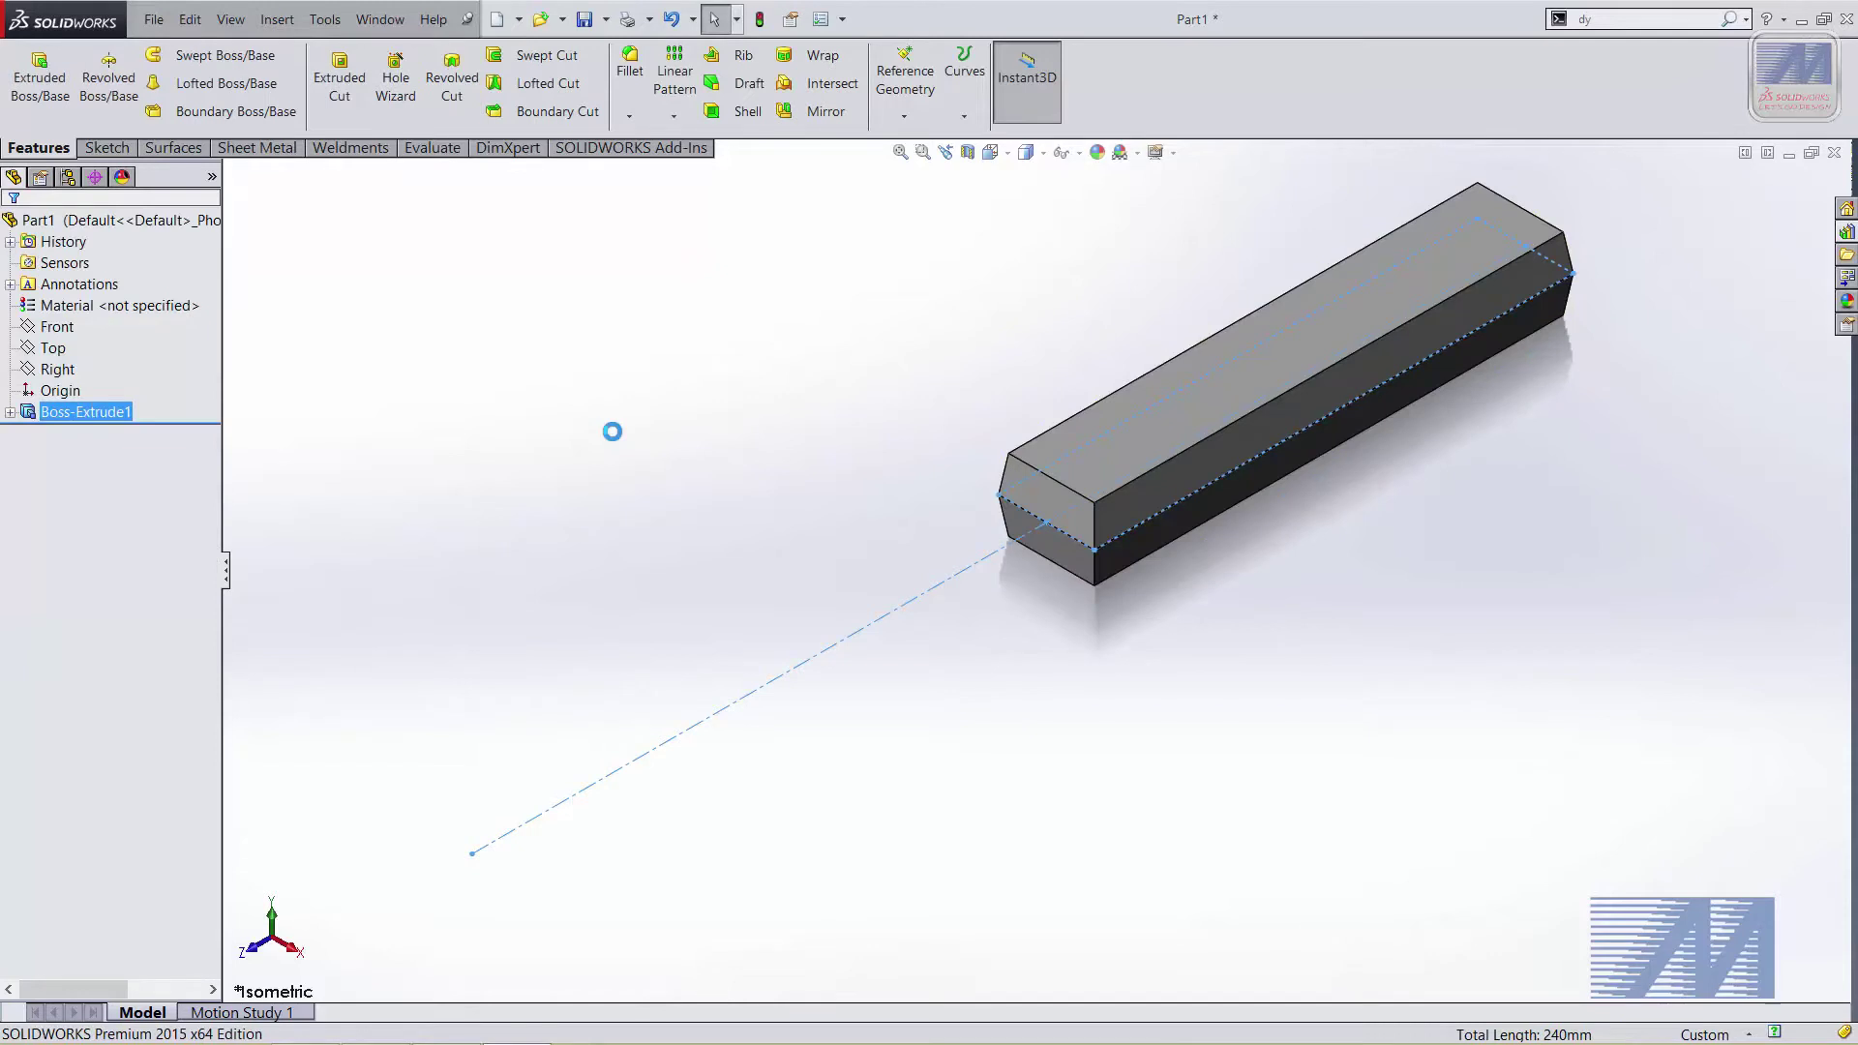
left_click(1103, 714)
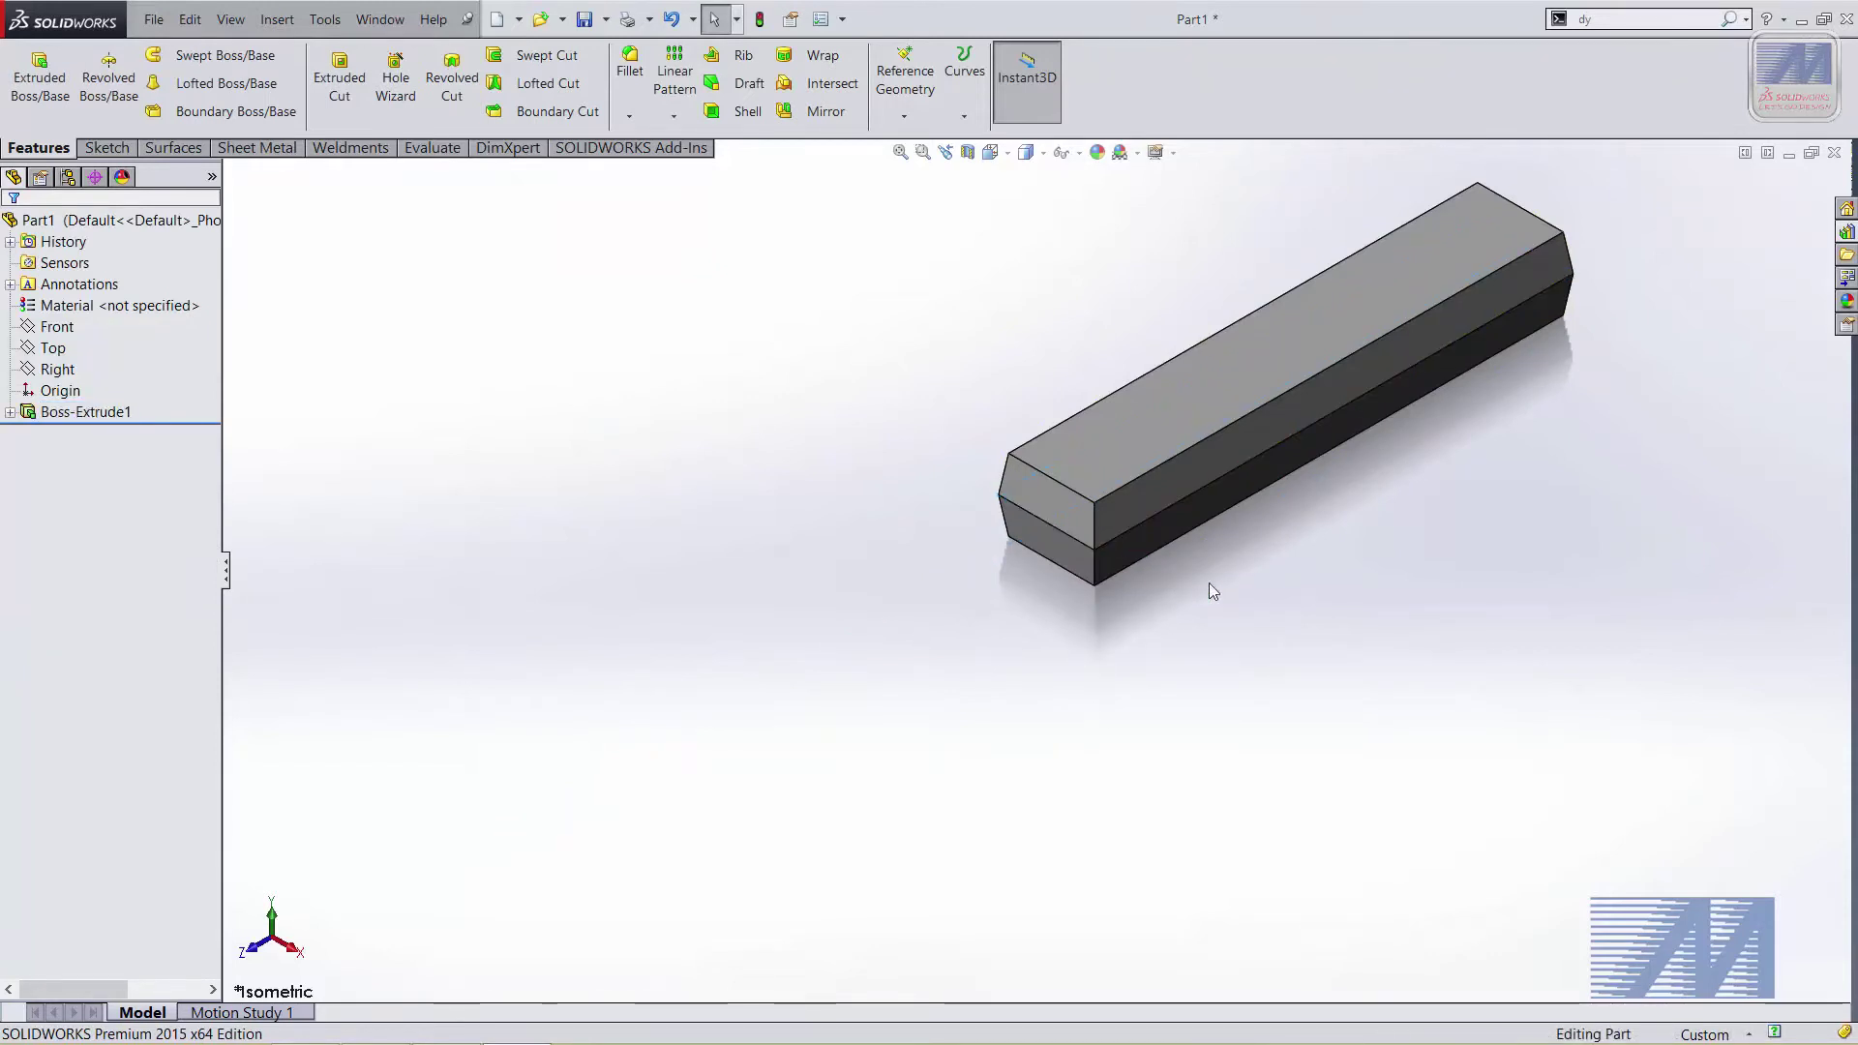
scroll(1286, 594, "up", 1)
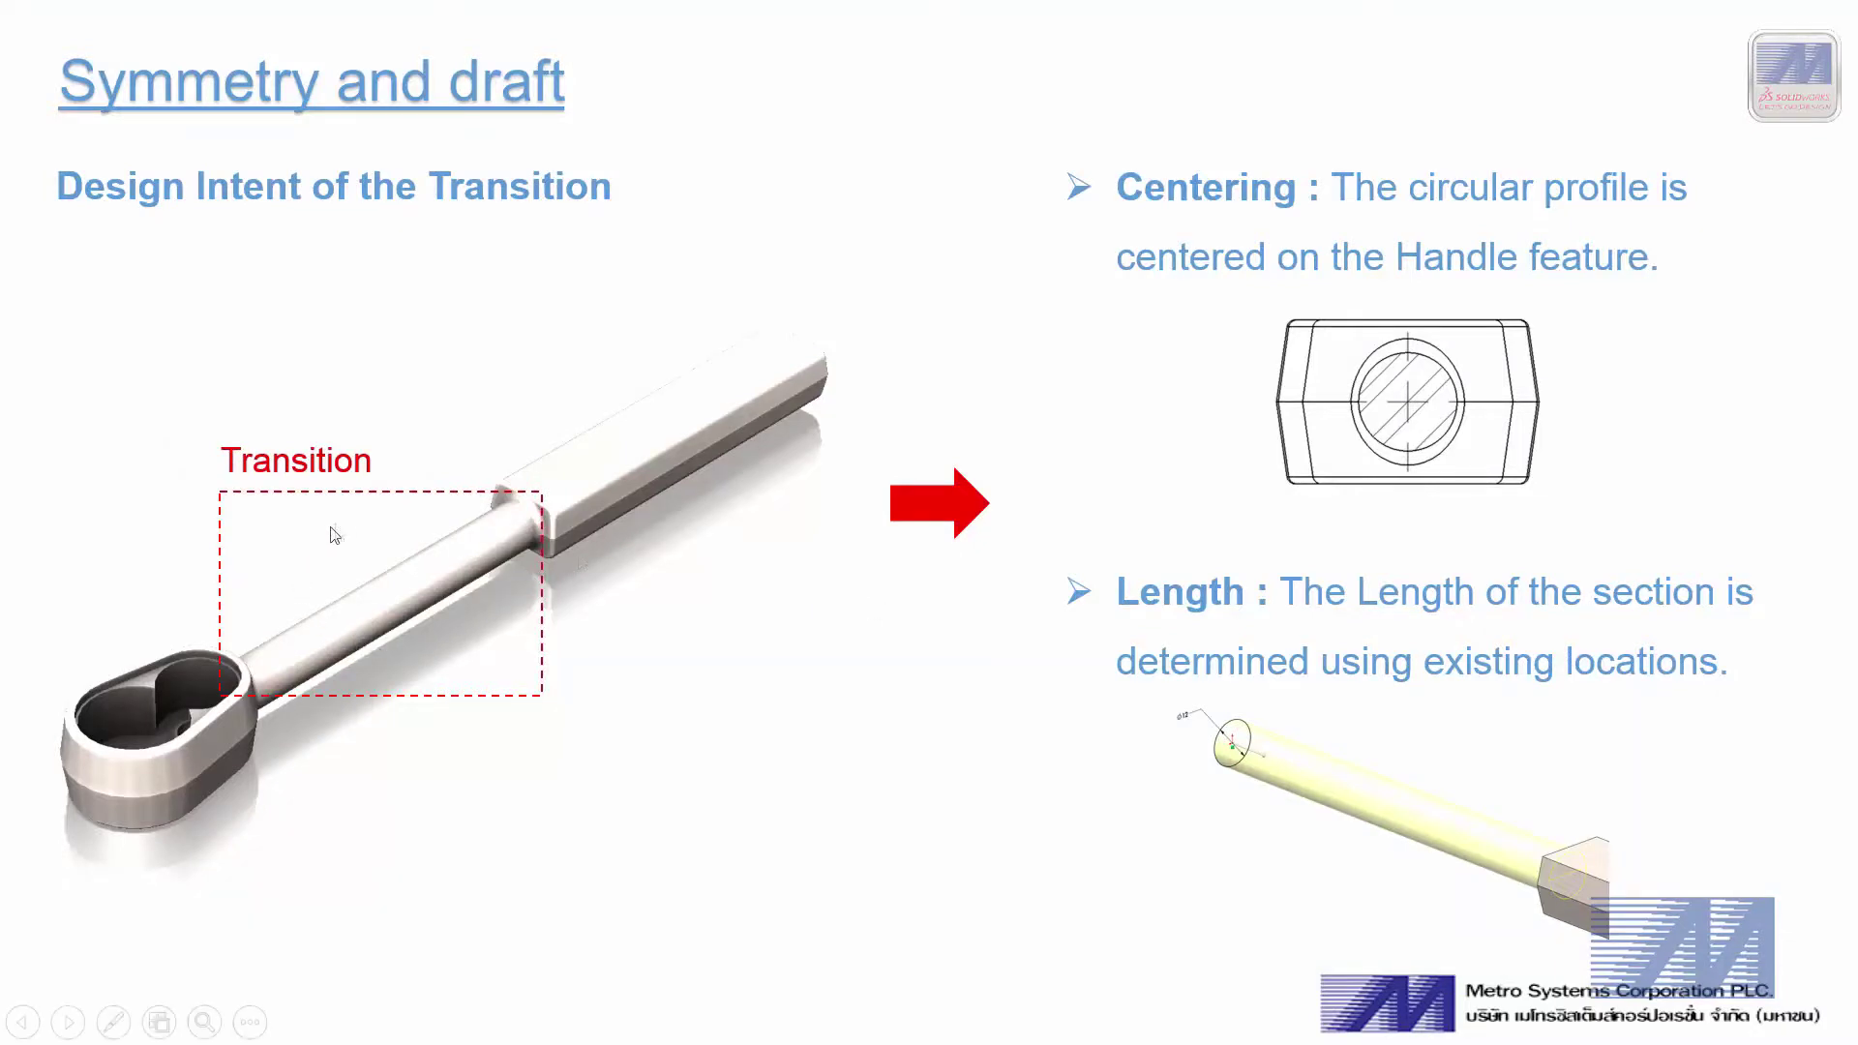
left_click(288, 680)
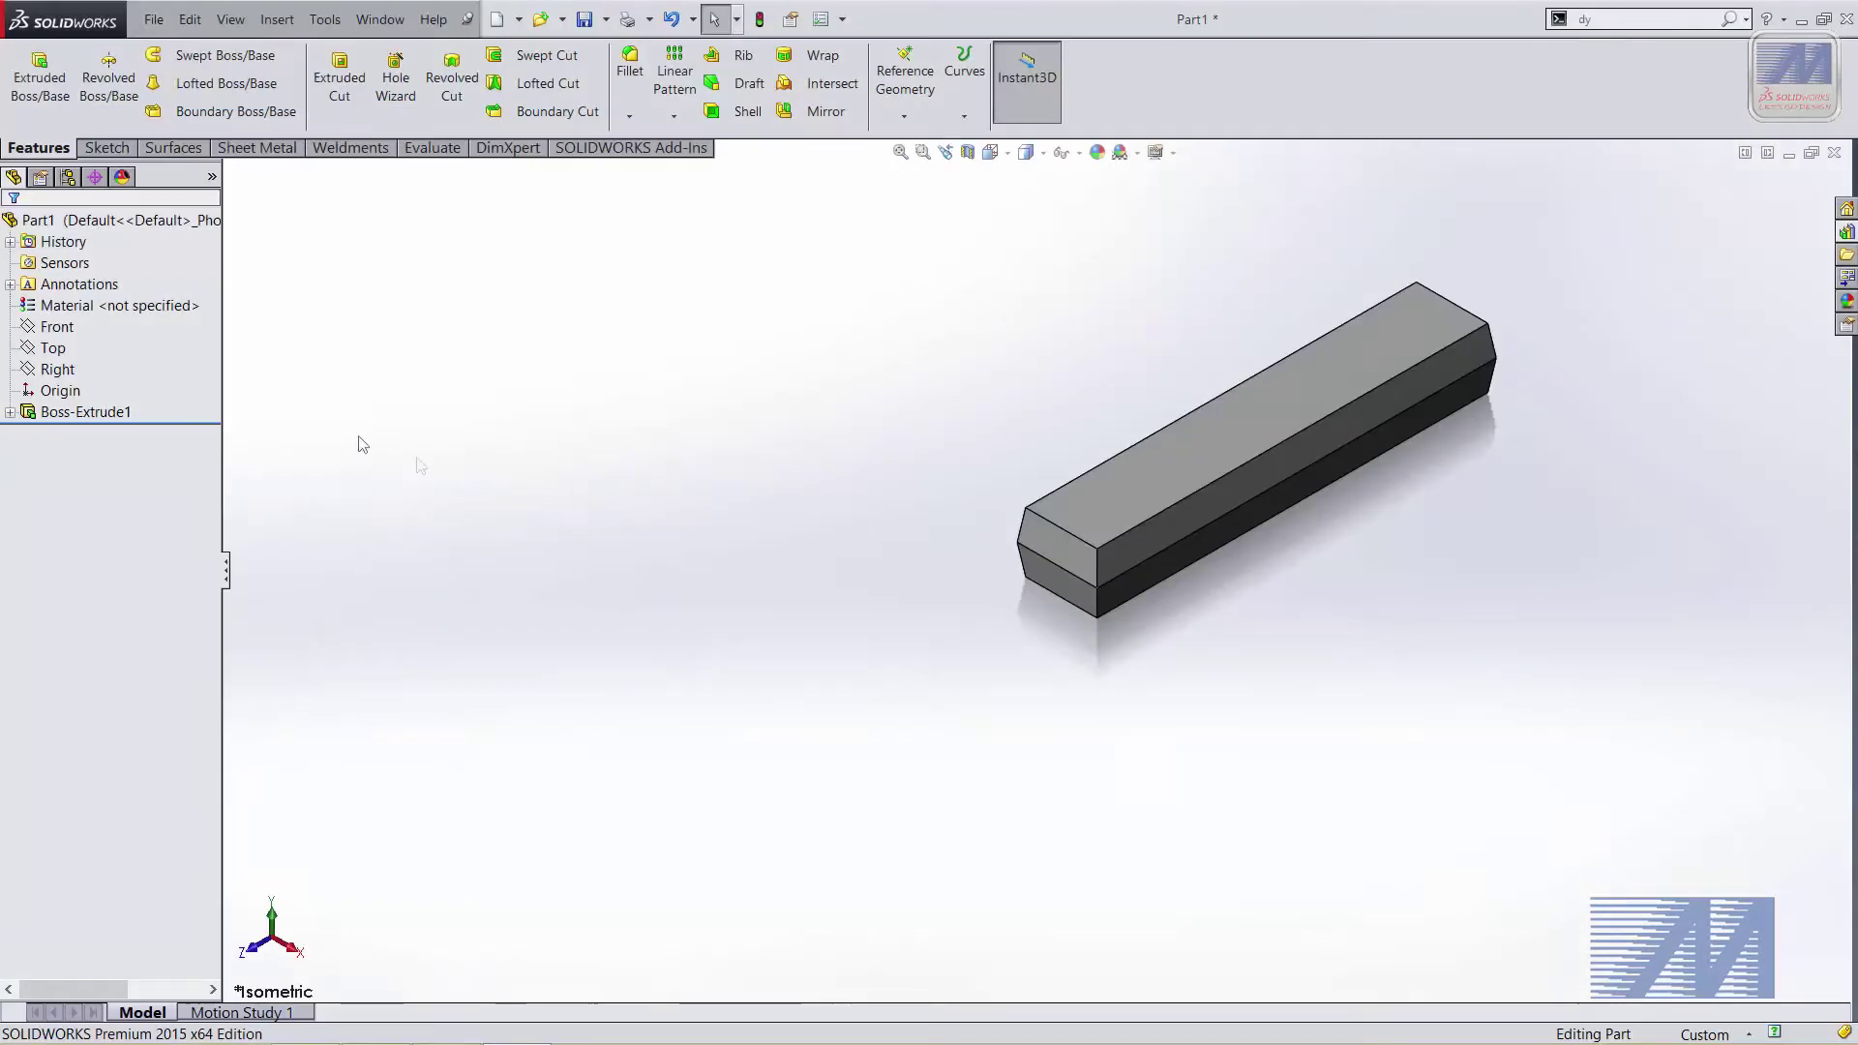
Unhide the Front plane from the FeatureManager tree and open Sketch2 on it
left_click(58, 328)
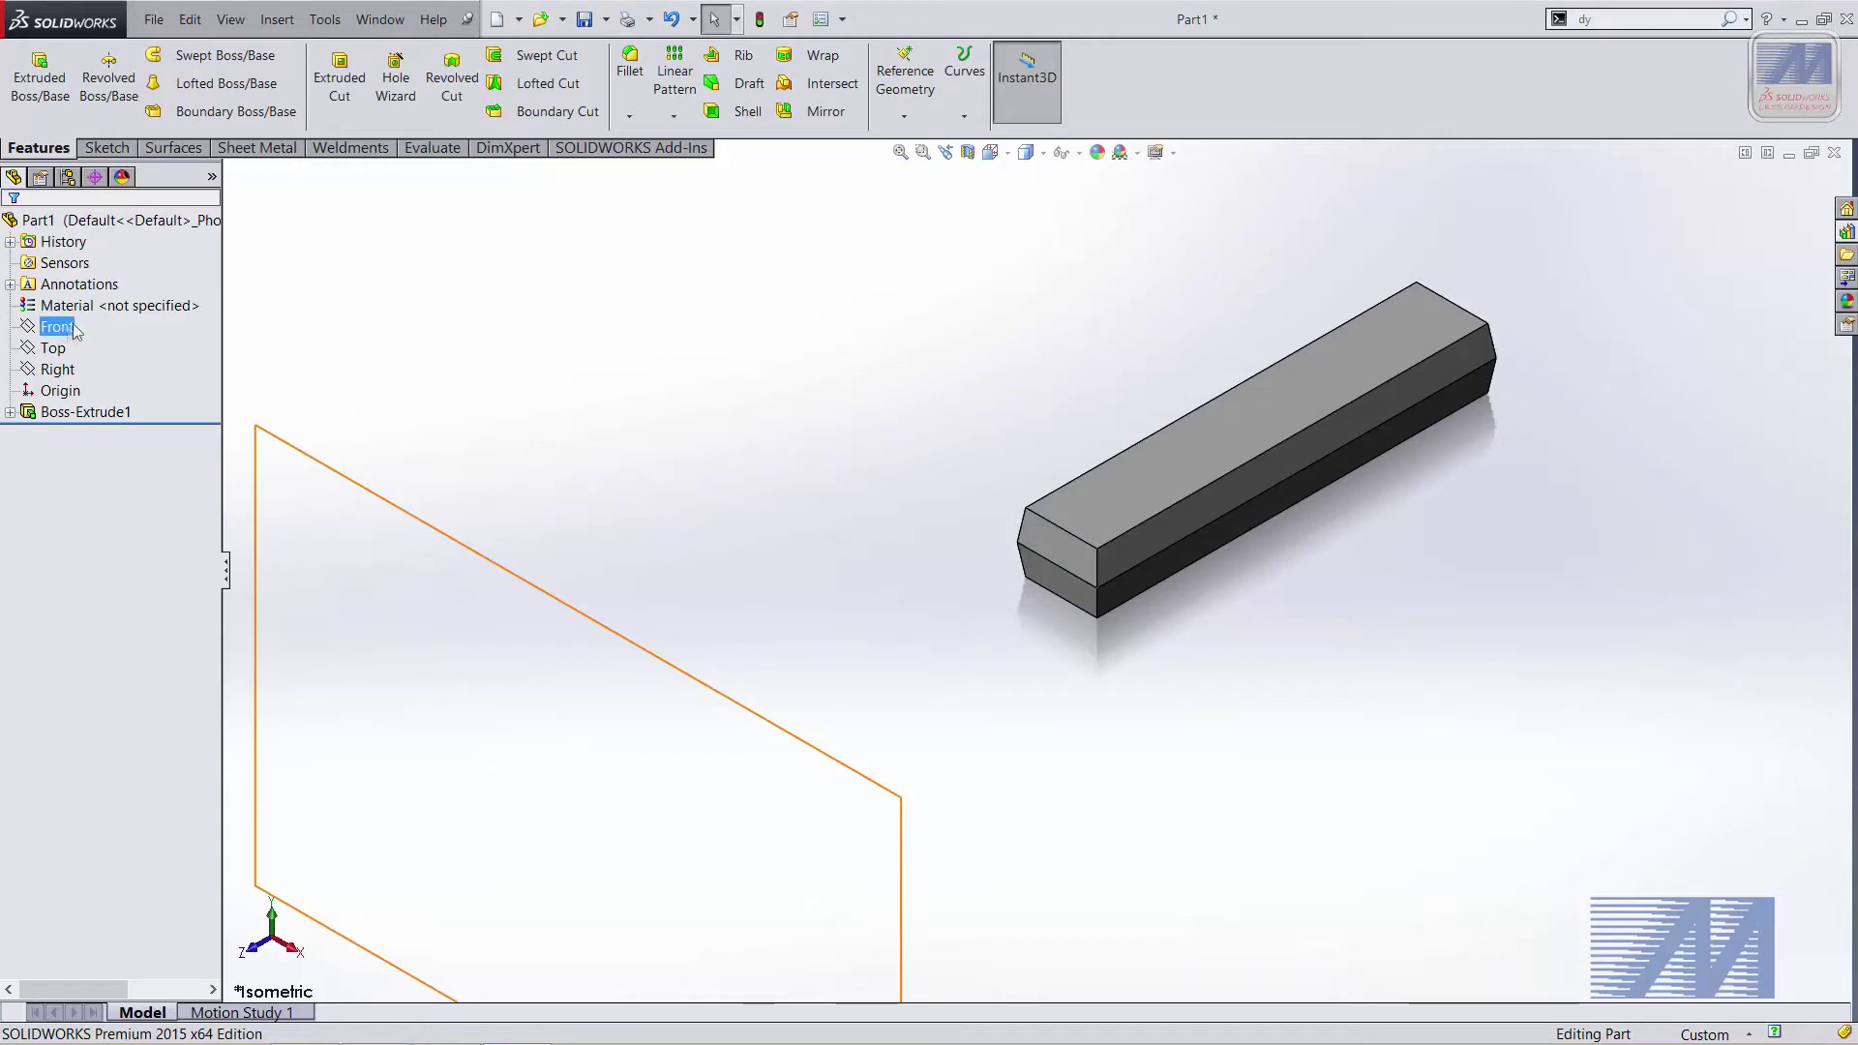
left_click(374, 398)
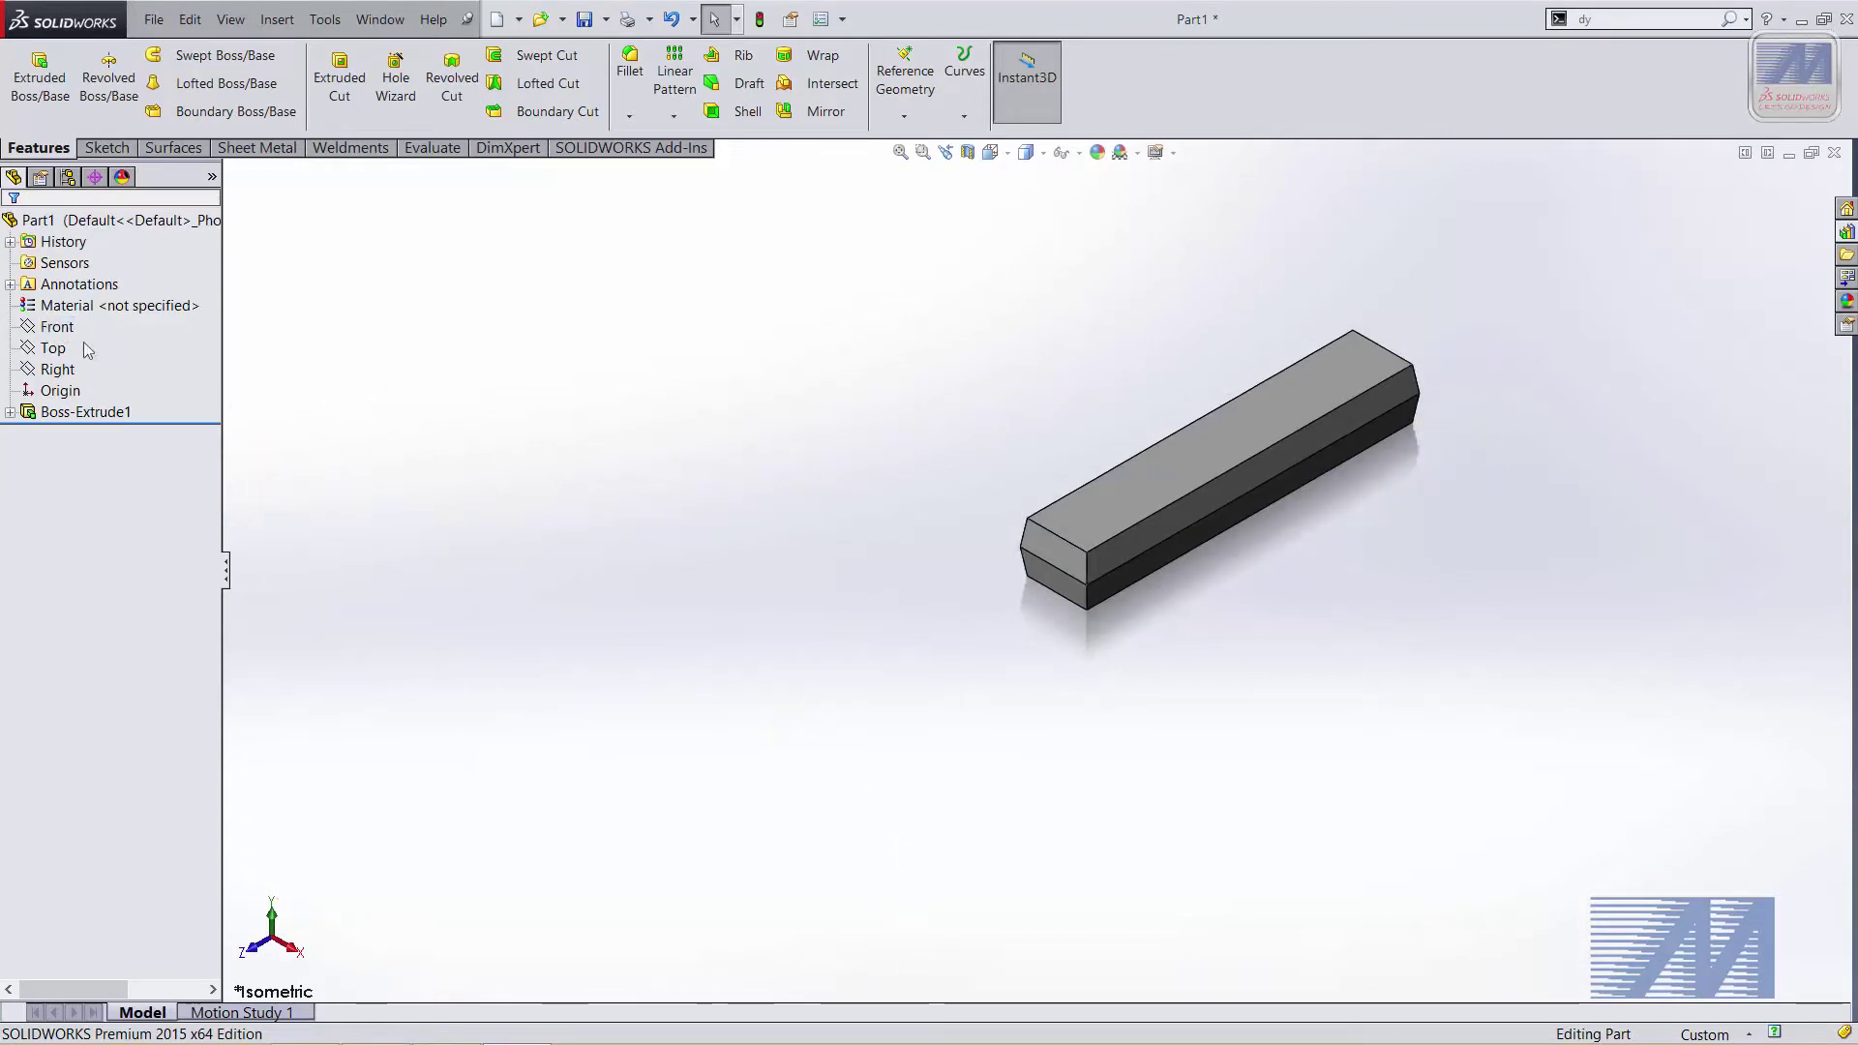
left_click(69, 331)
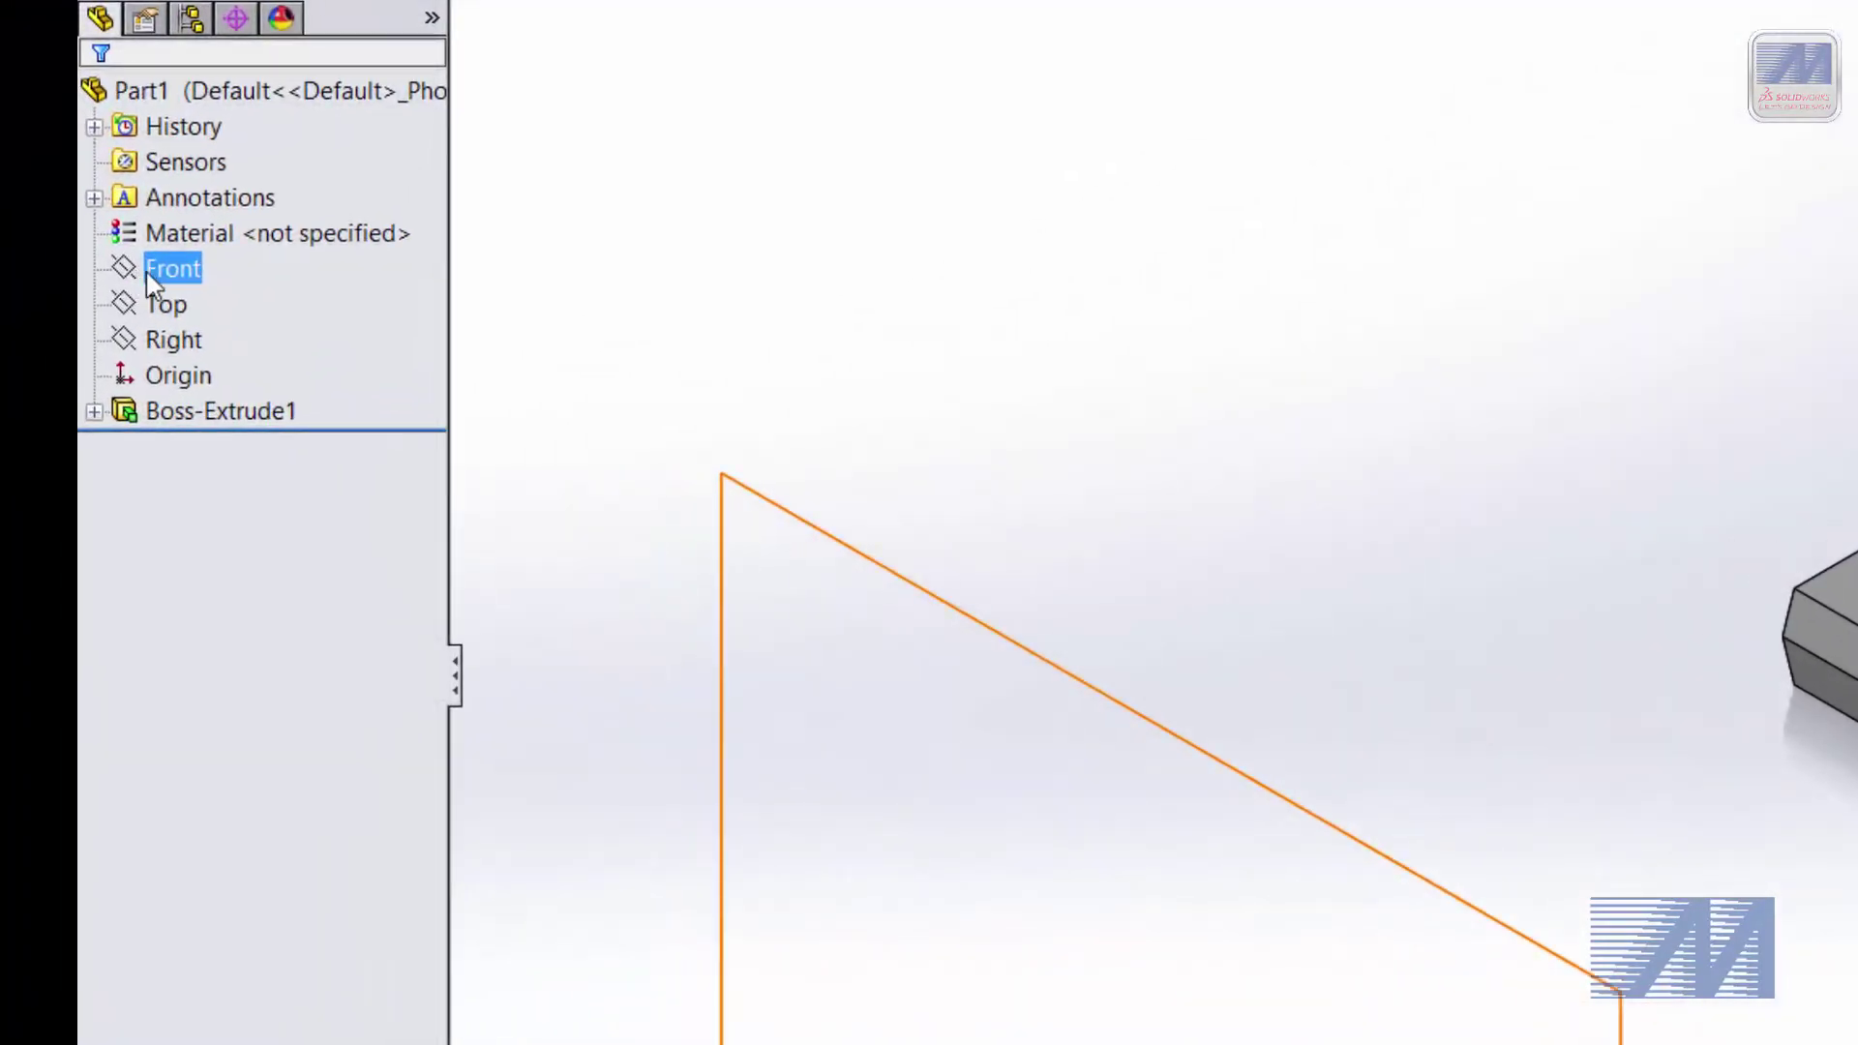
right_click(150, 283)
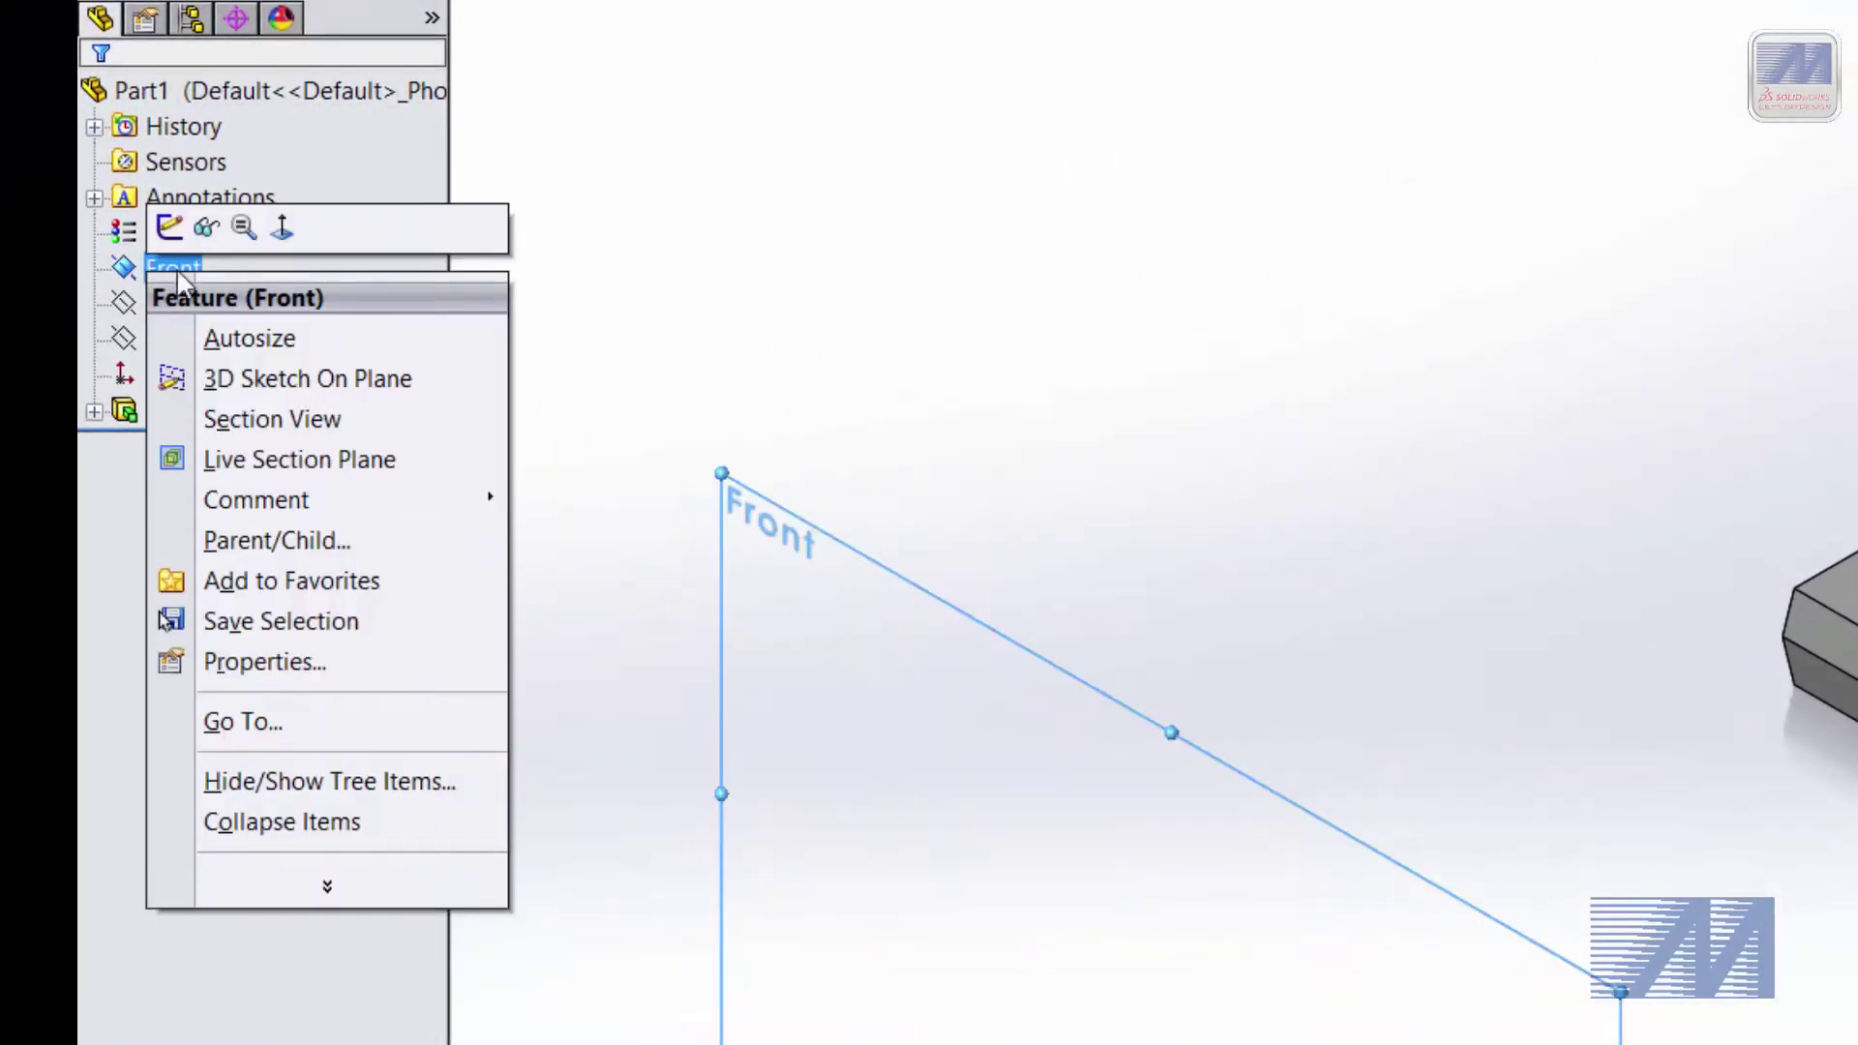
left_click(215, 230)
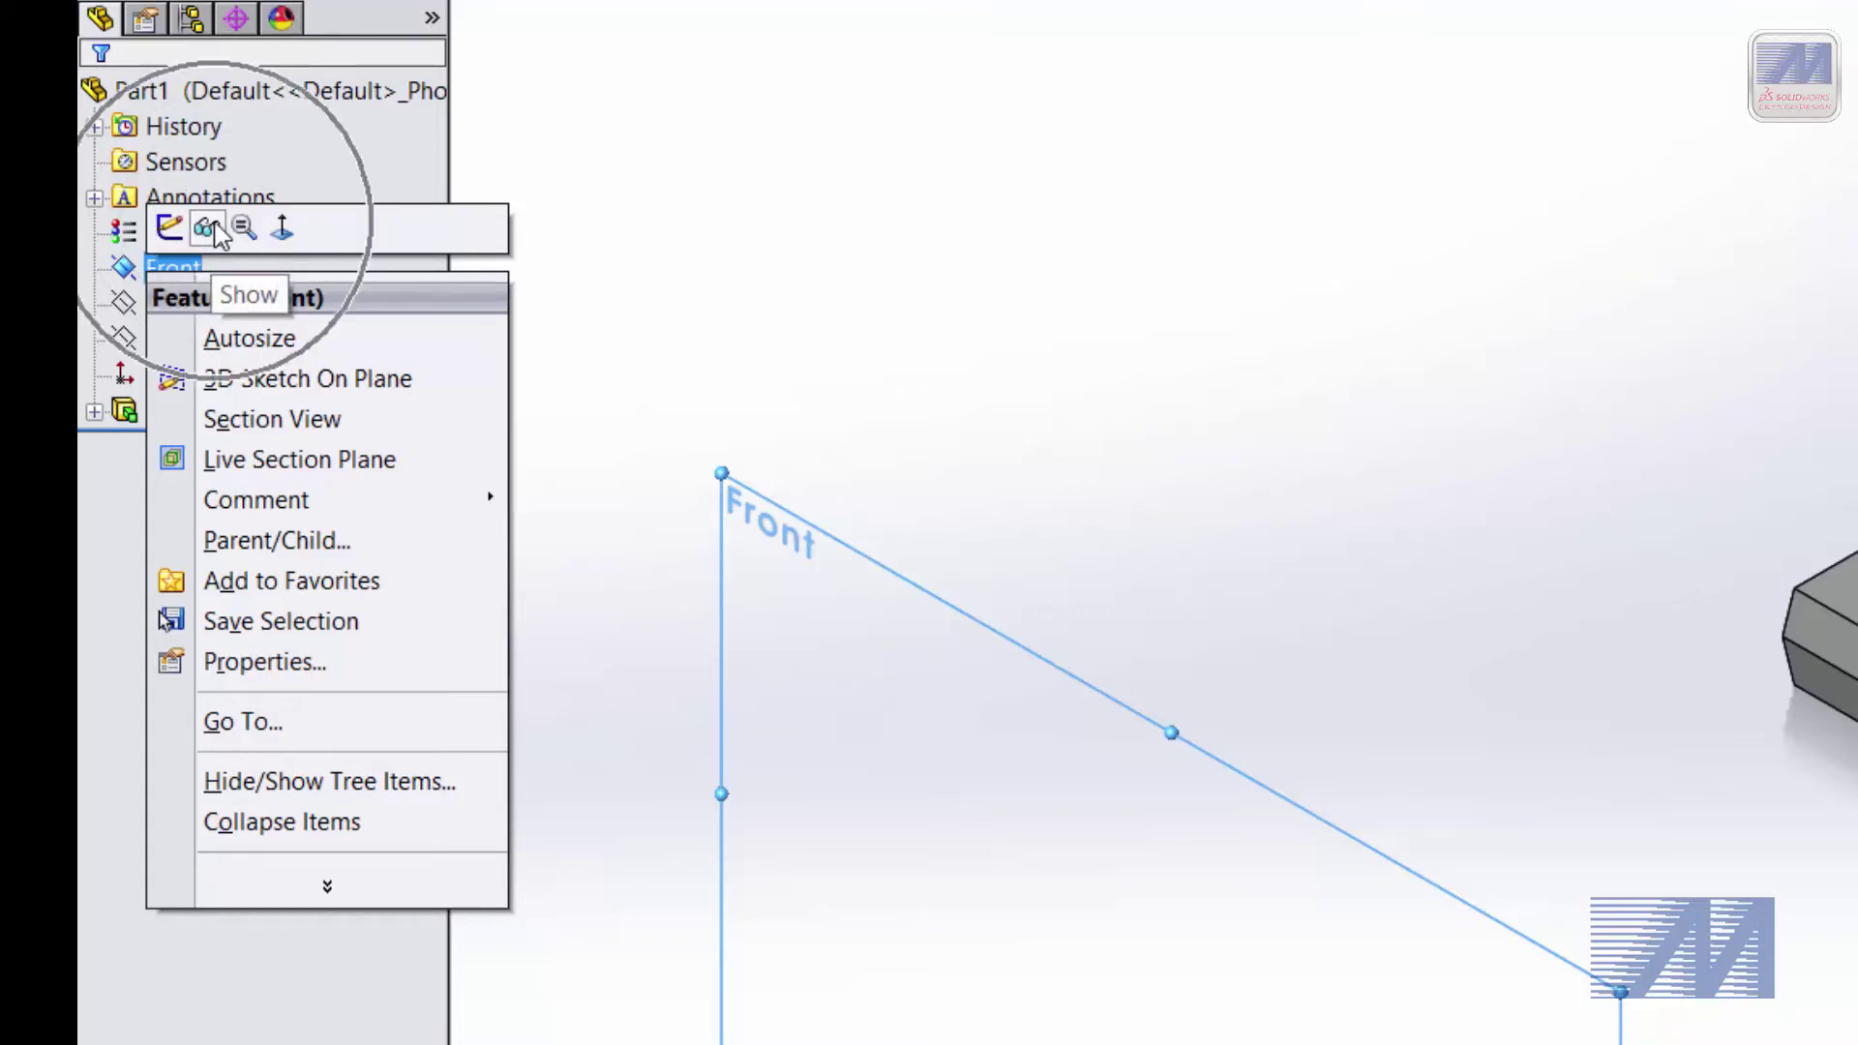
left_click(880, 589)
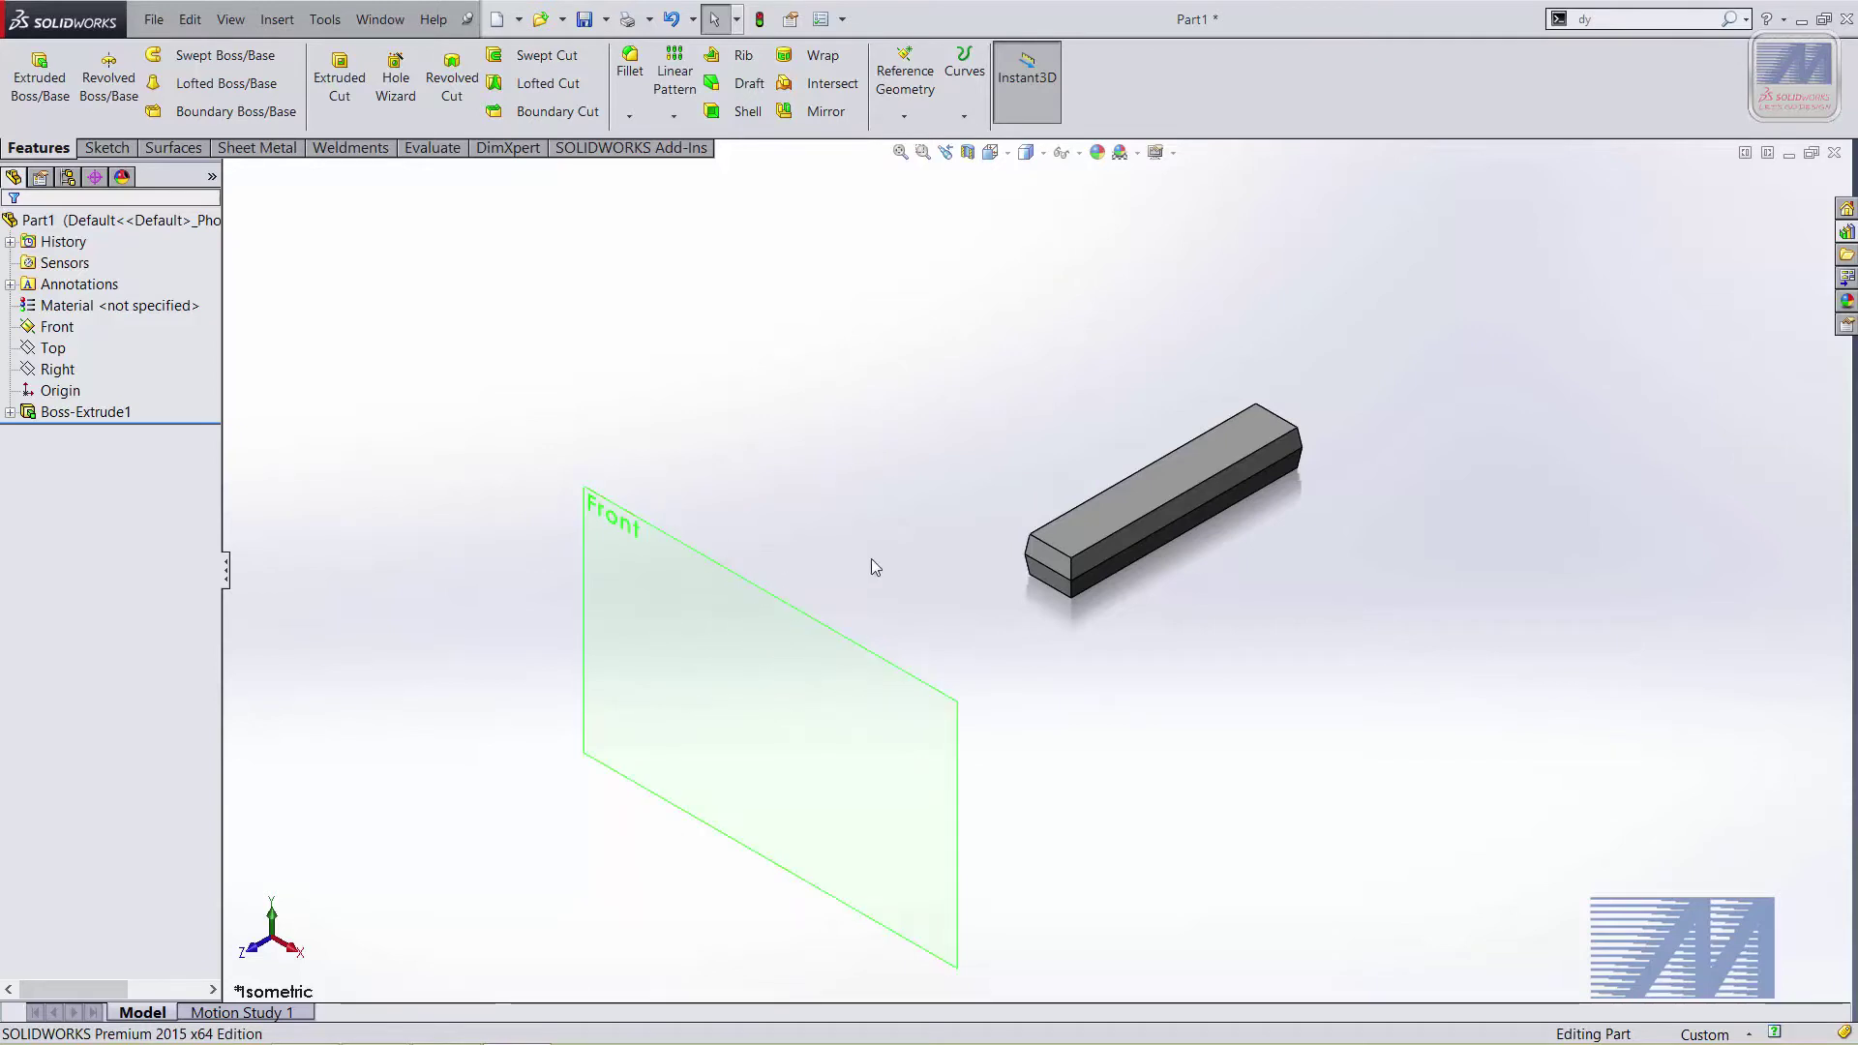
left_click(712, 639)
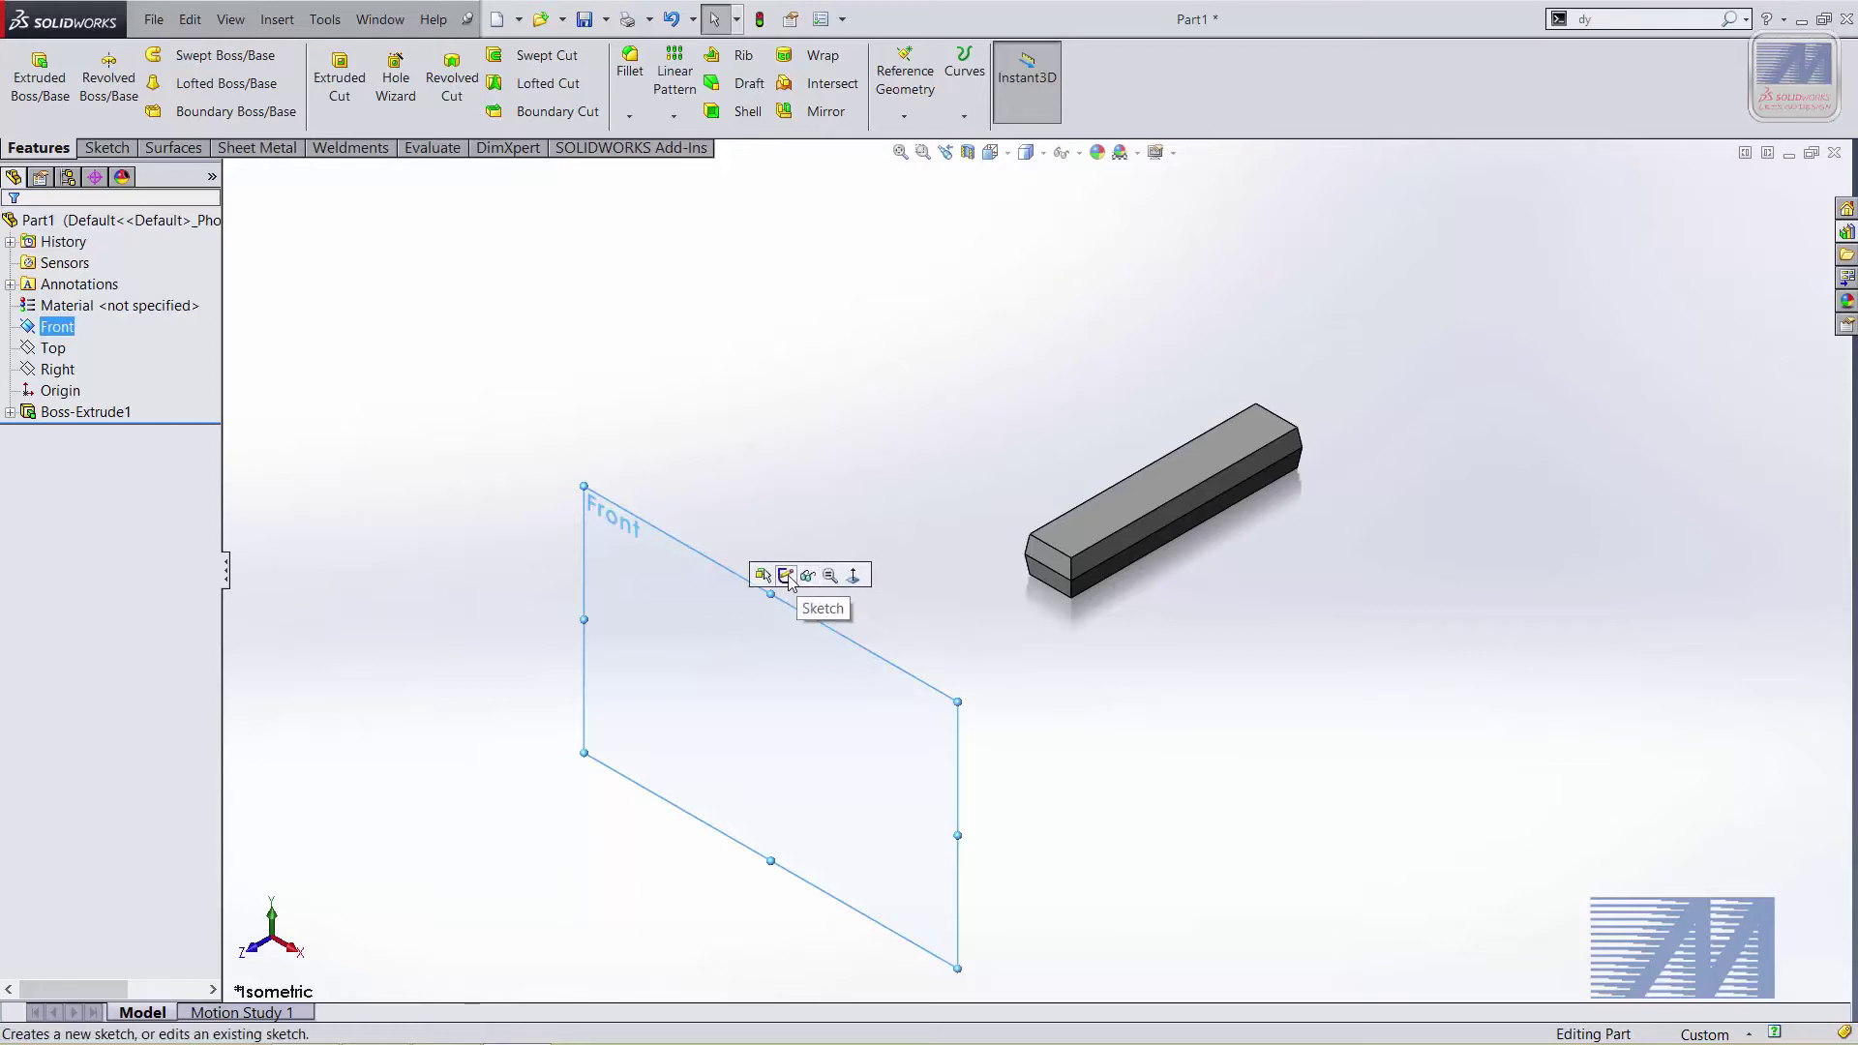
left_click(786, 577)
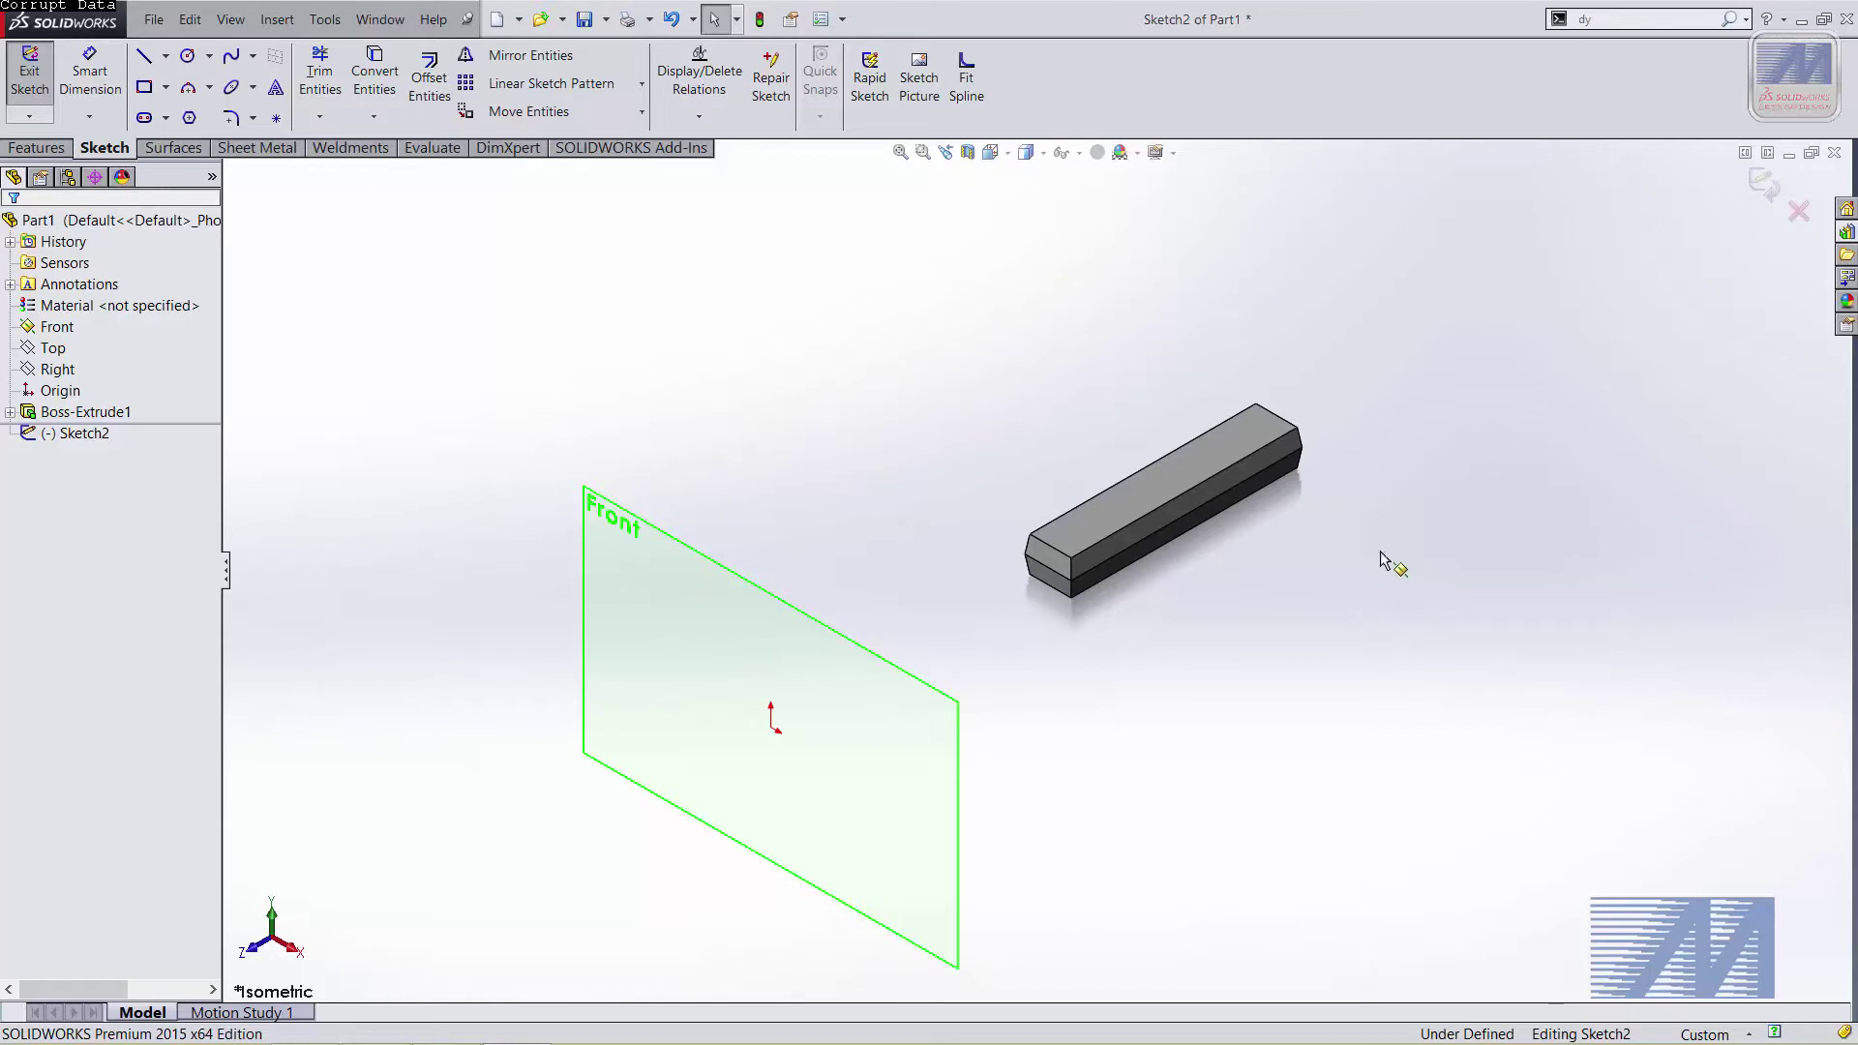
In Front view, draw a centre-point circle centred on the origin
key("ctrl+v")
key("ctrl+1")
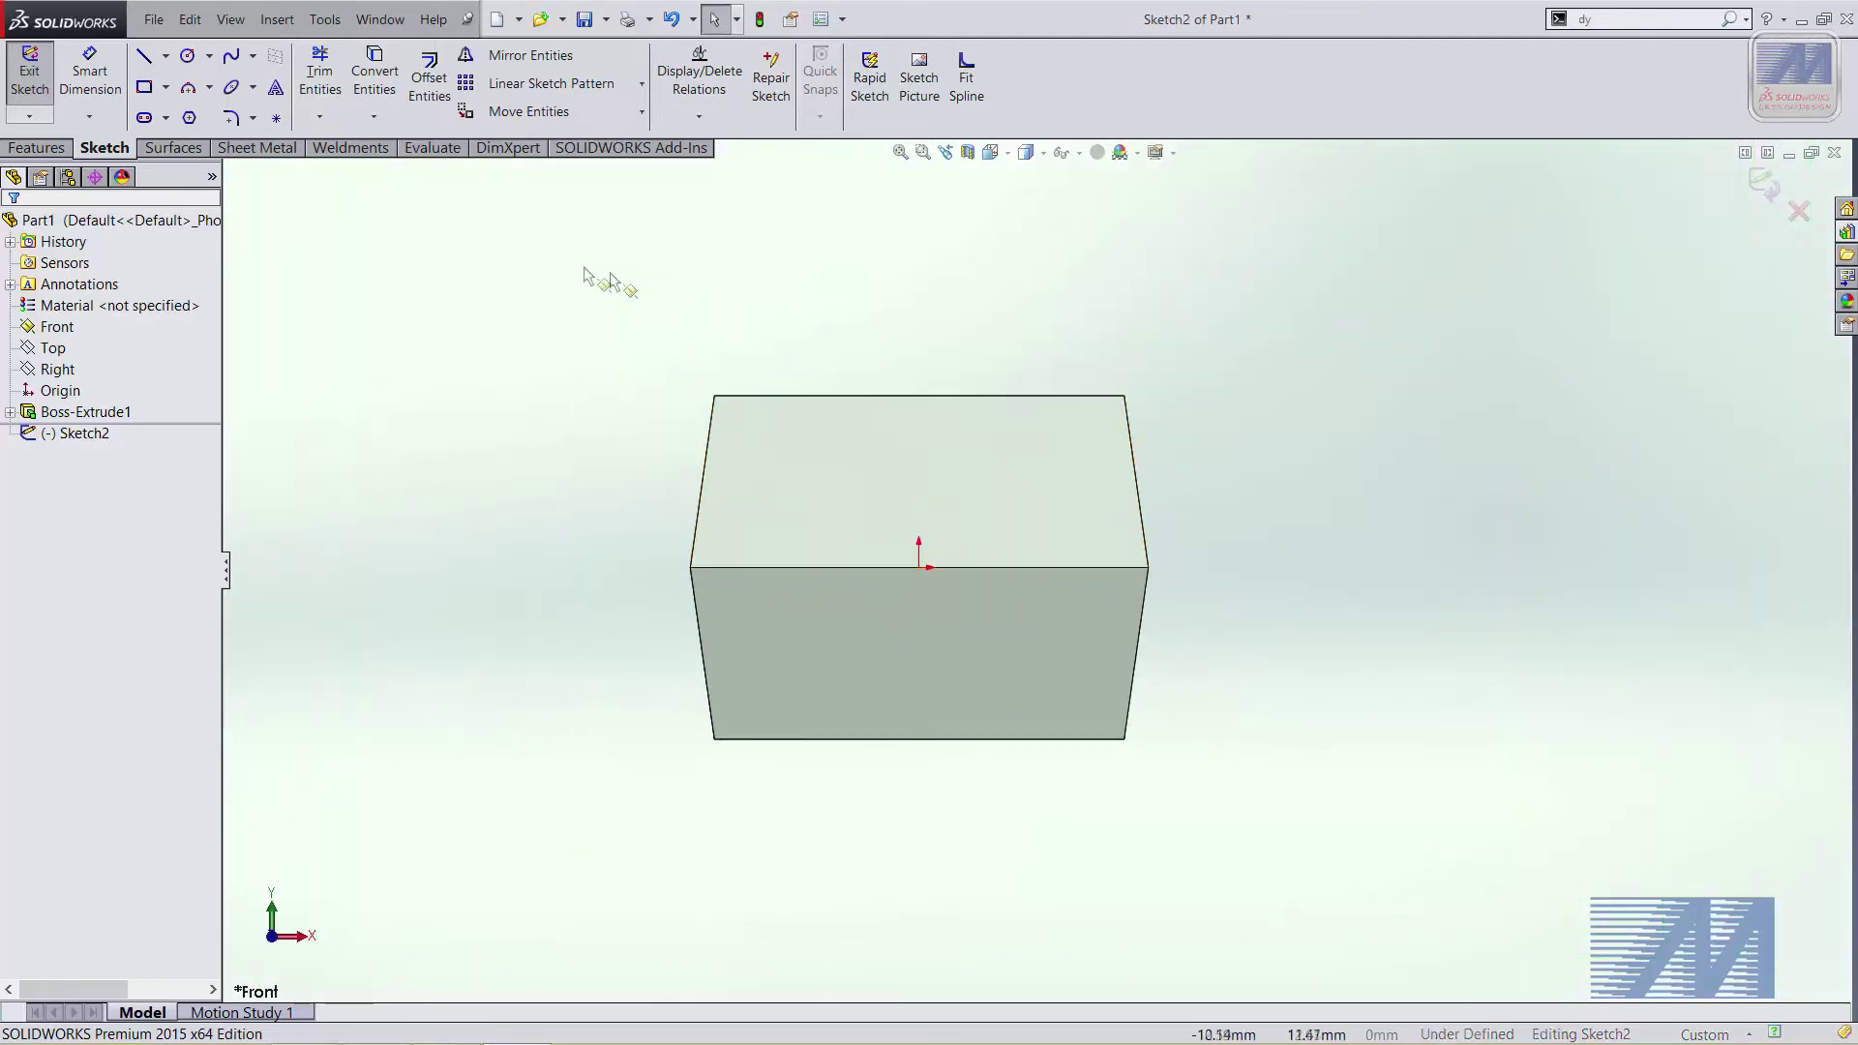
left_click(189, 58)
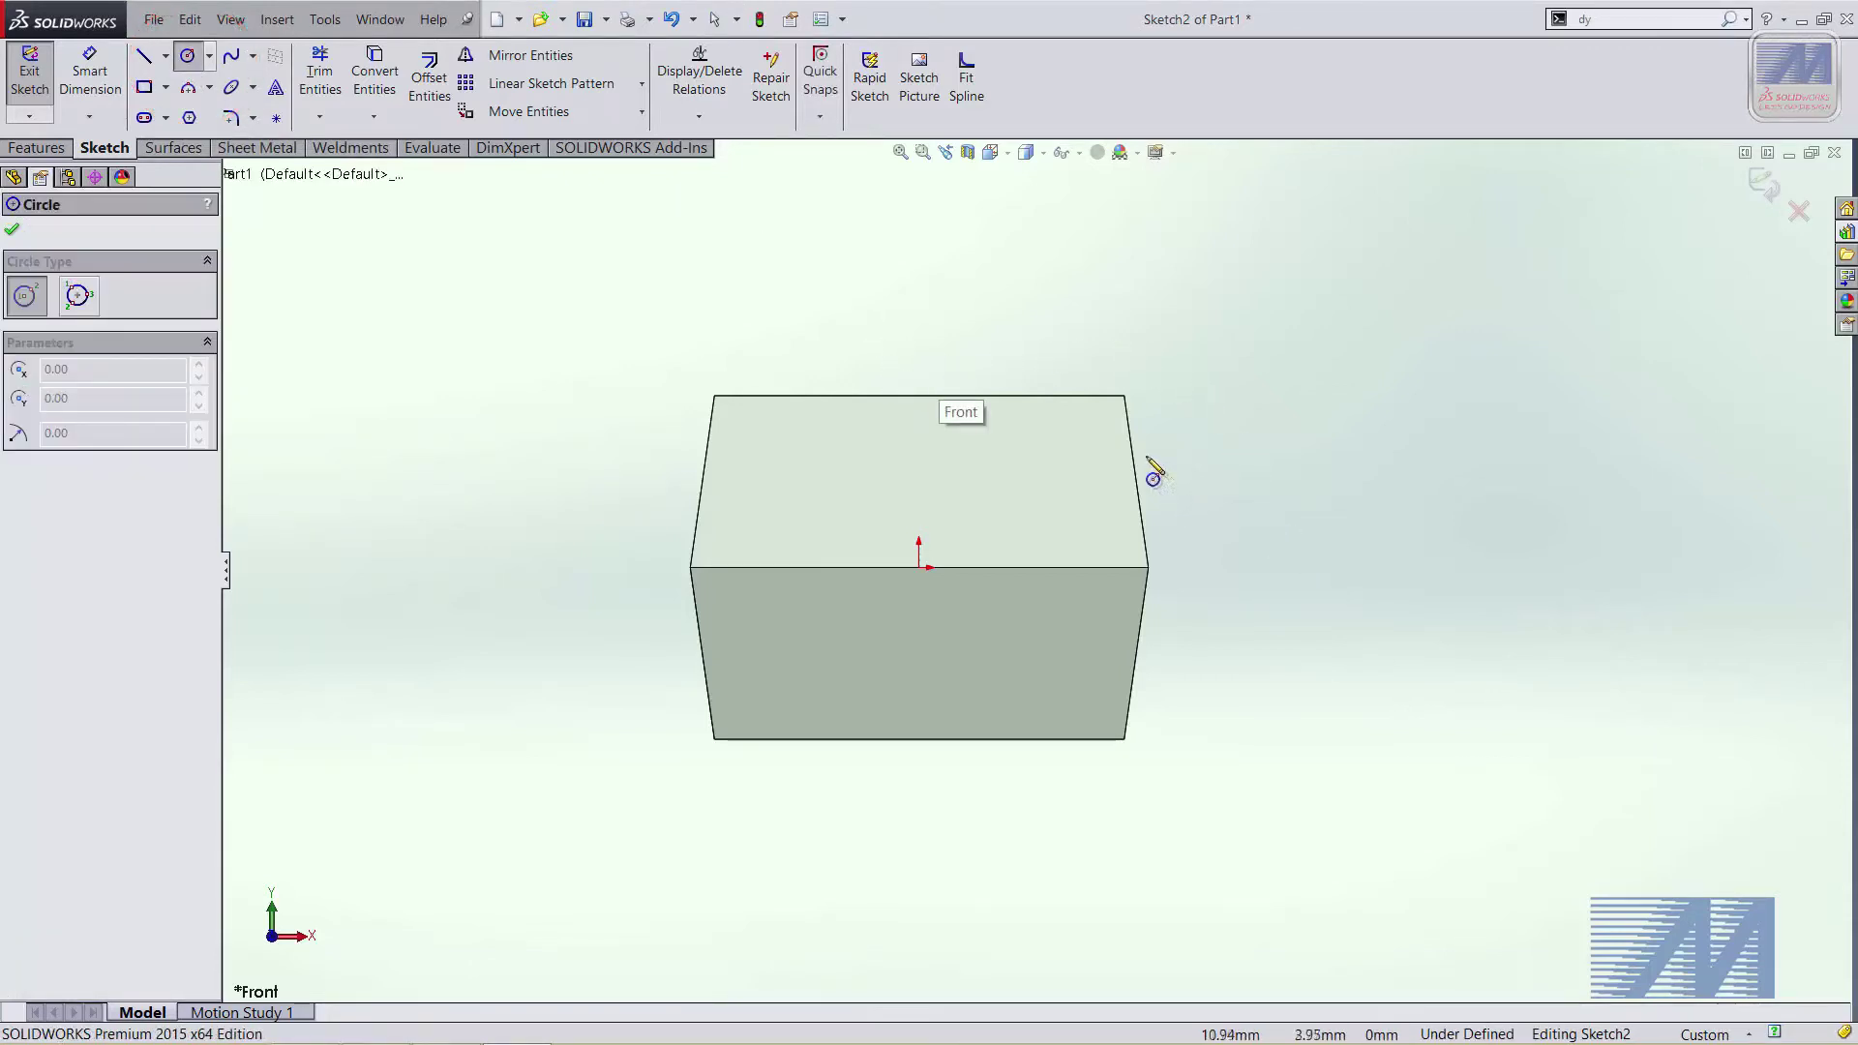
left_click(37, 302)
left_click(78, 302)
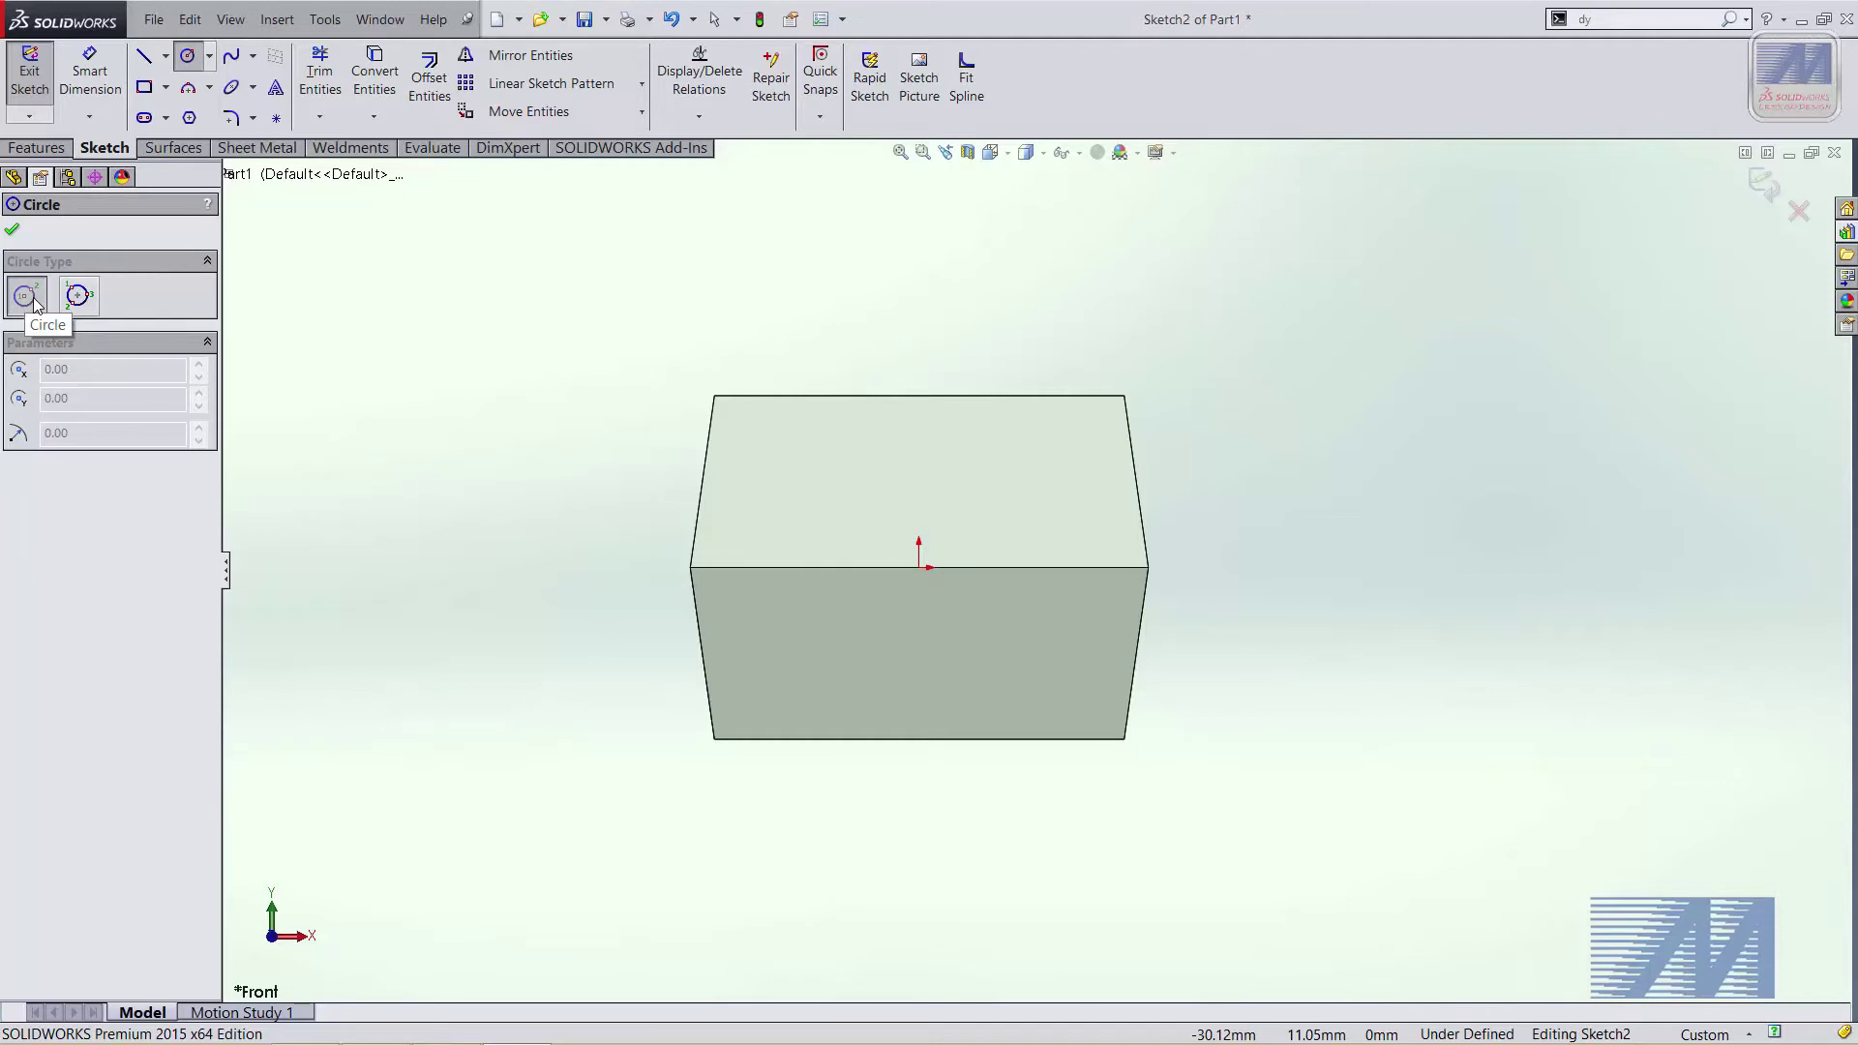
left_click(92, 306)
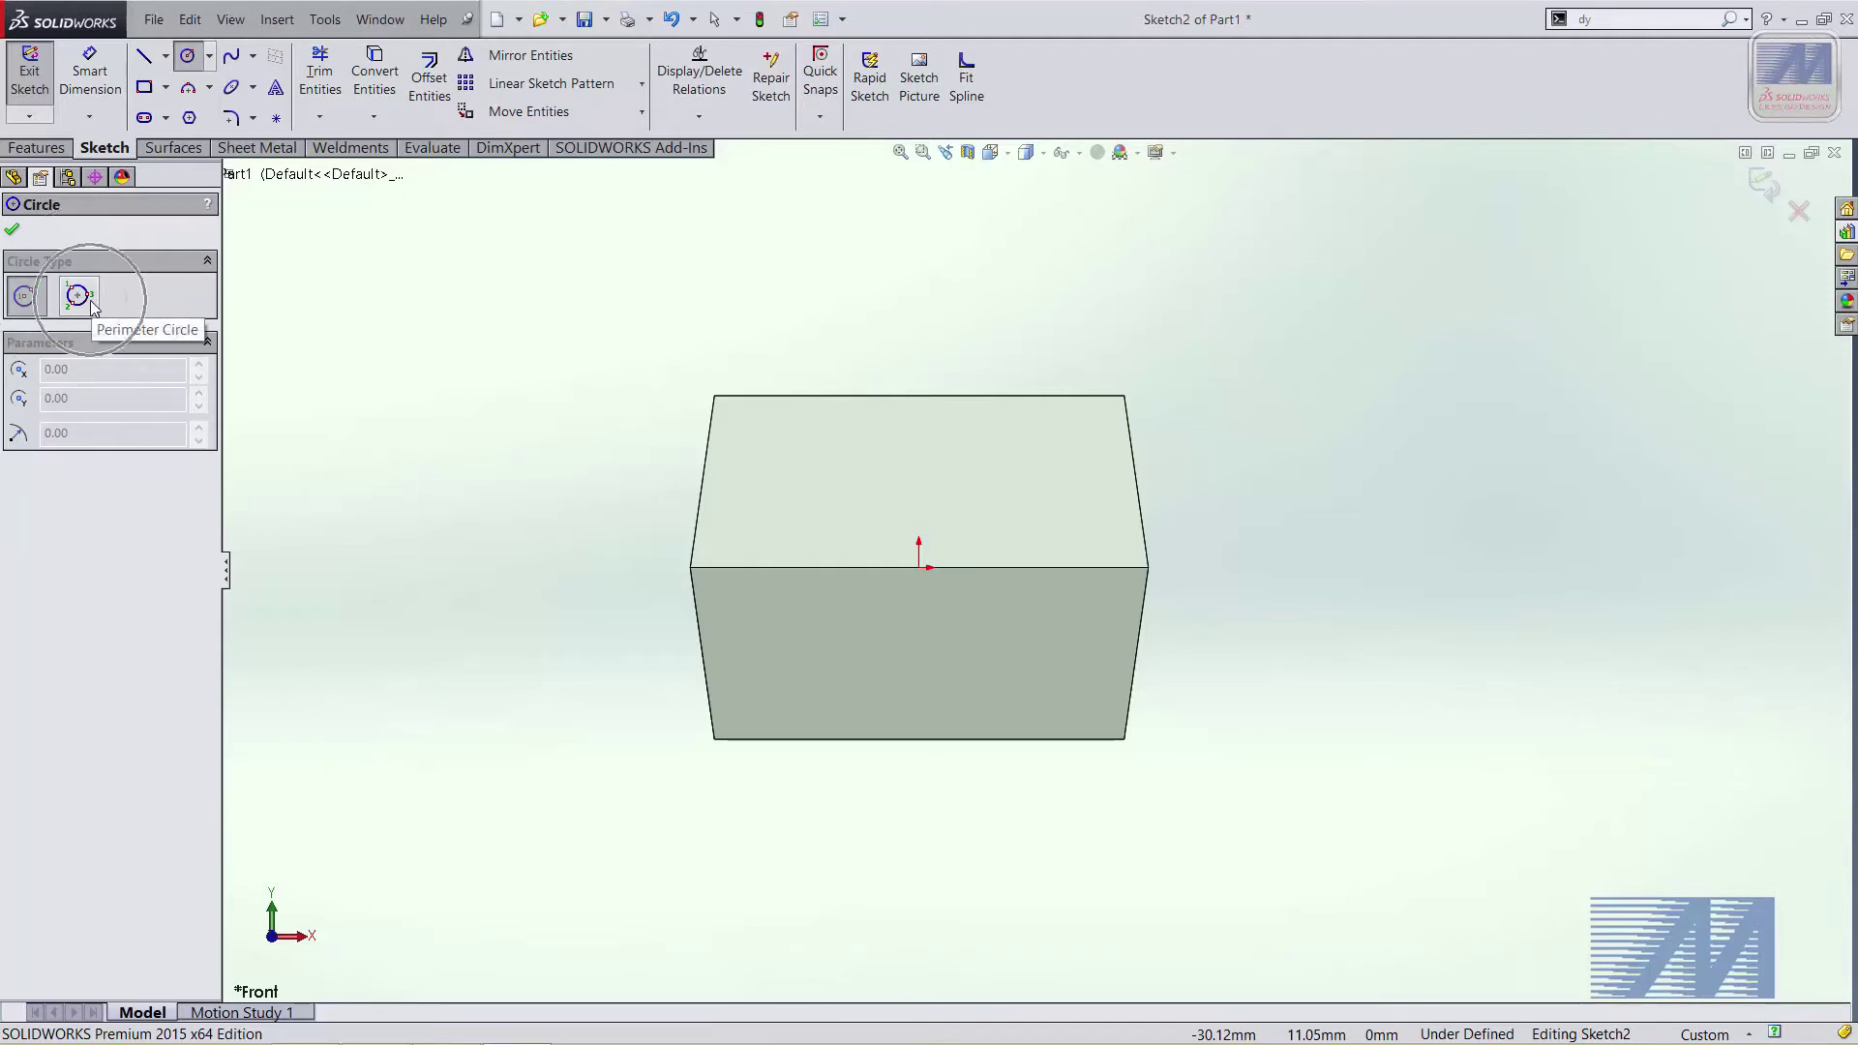
left_click(92, 306)
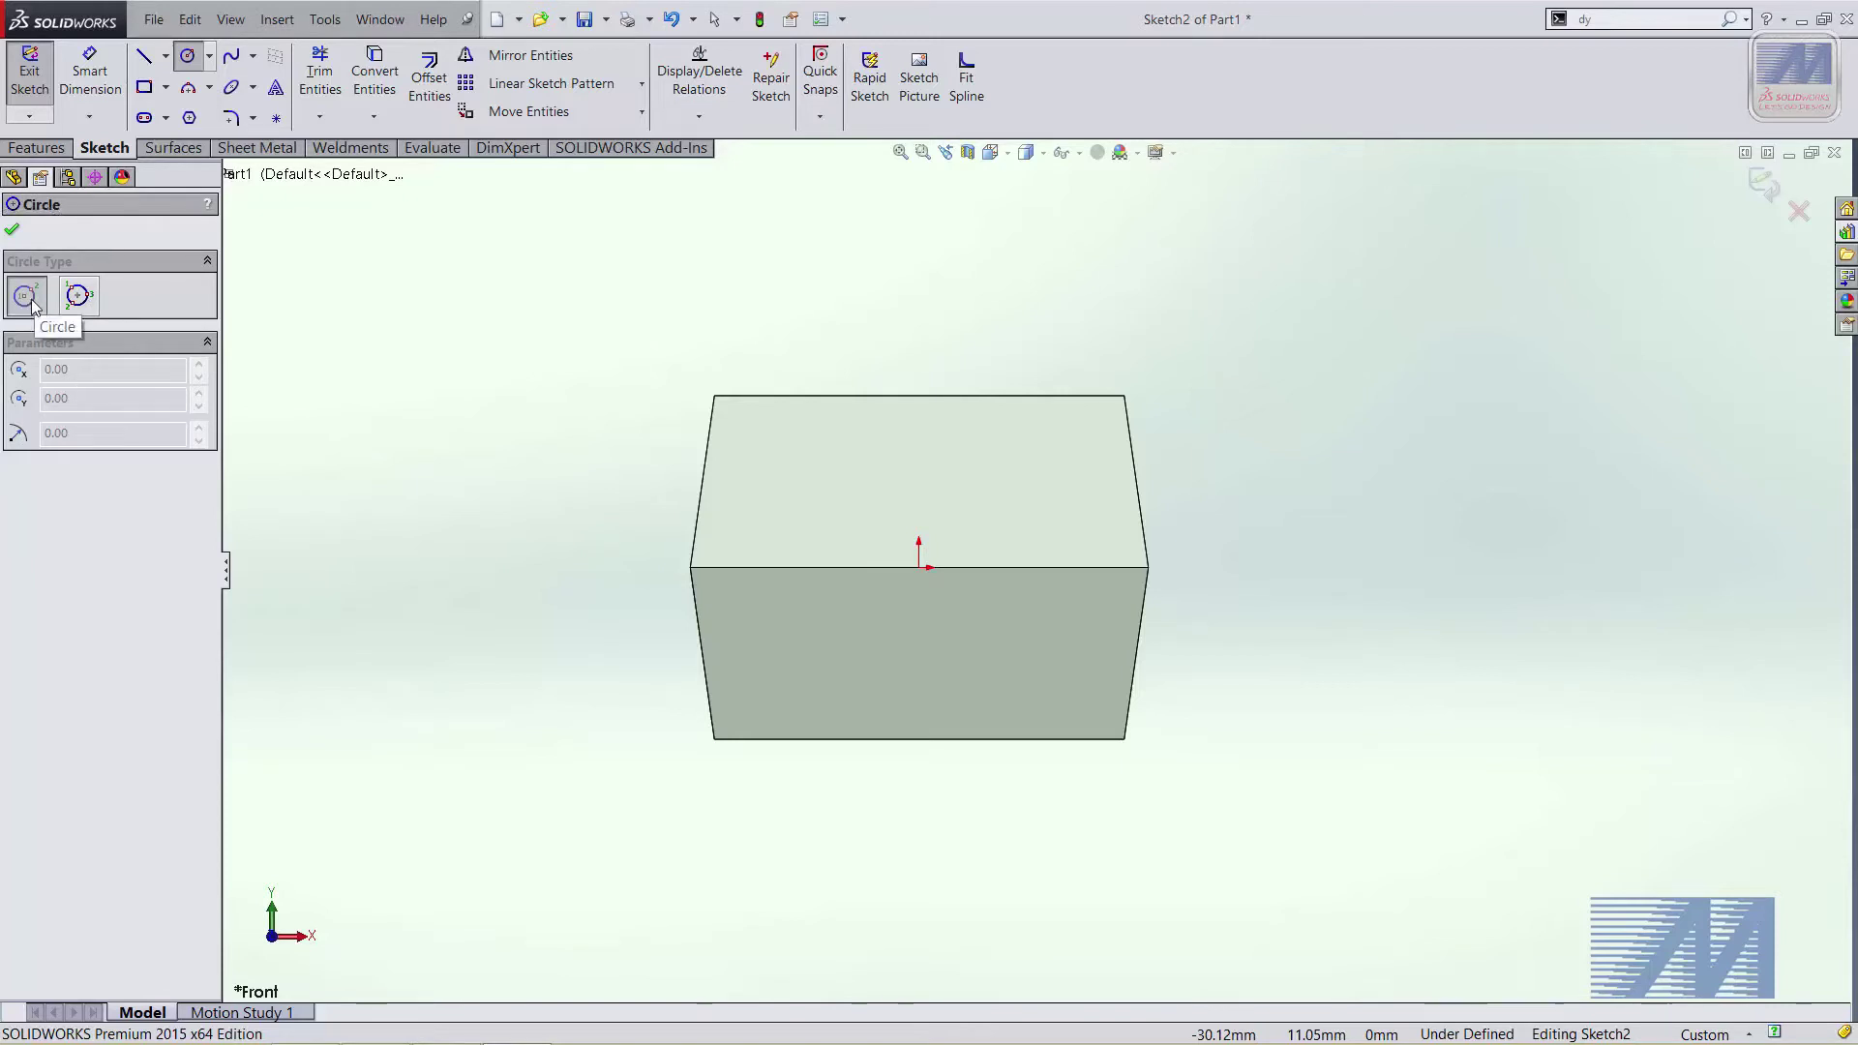
left_click(920, 568)
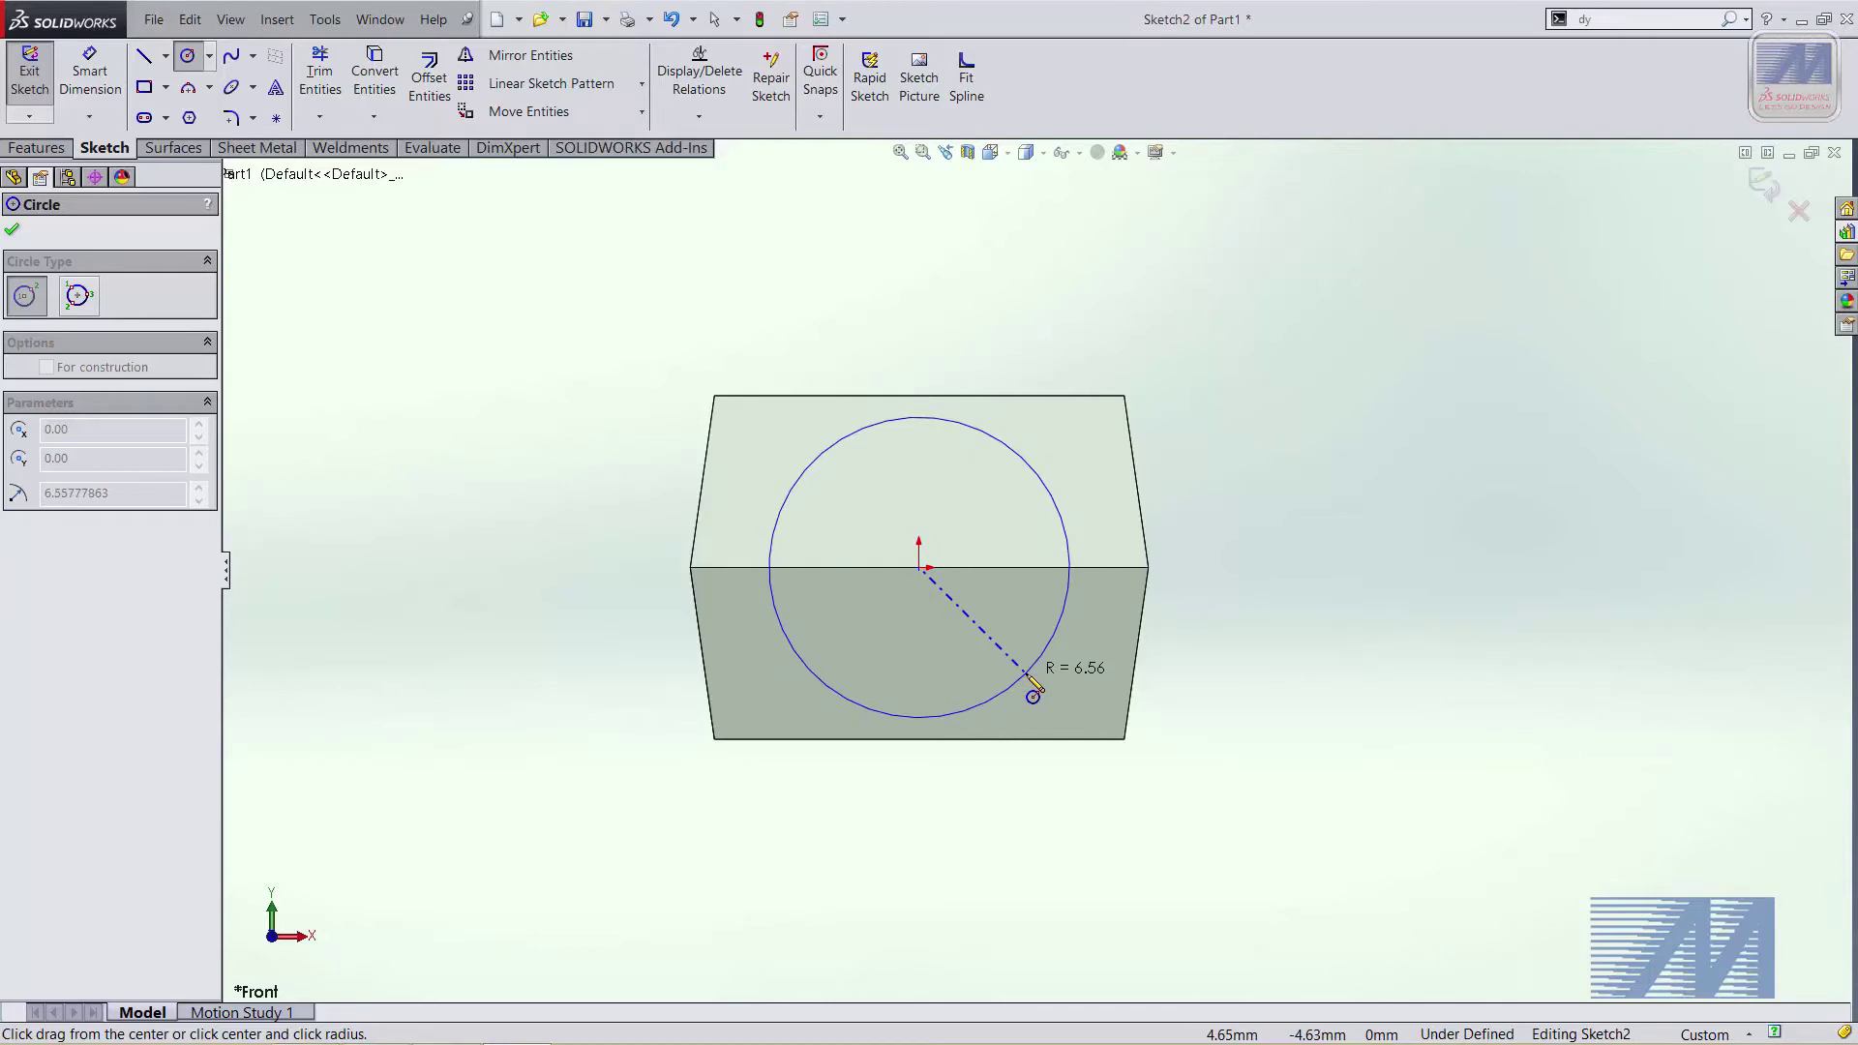
left_click(1034, 478)
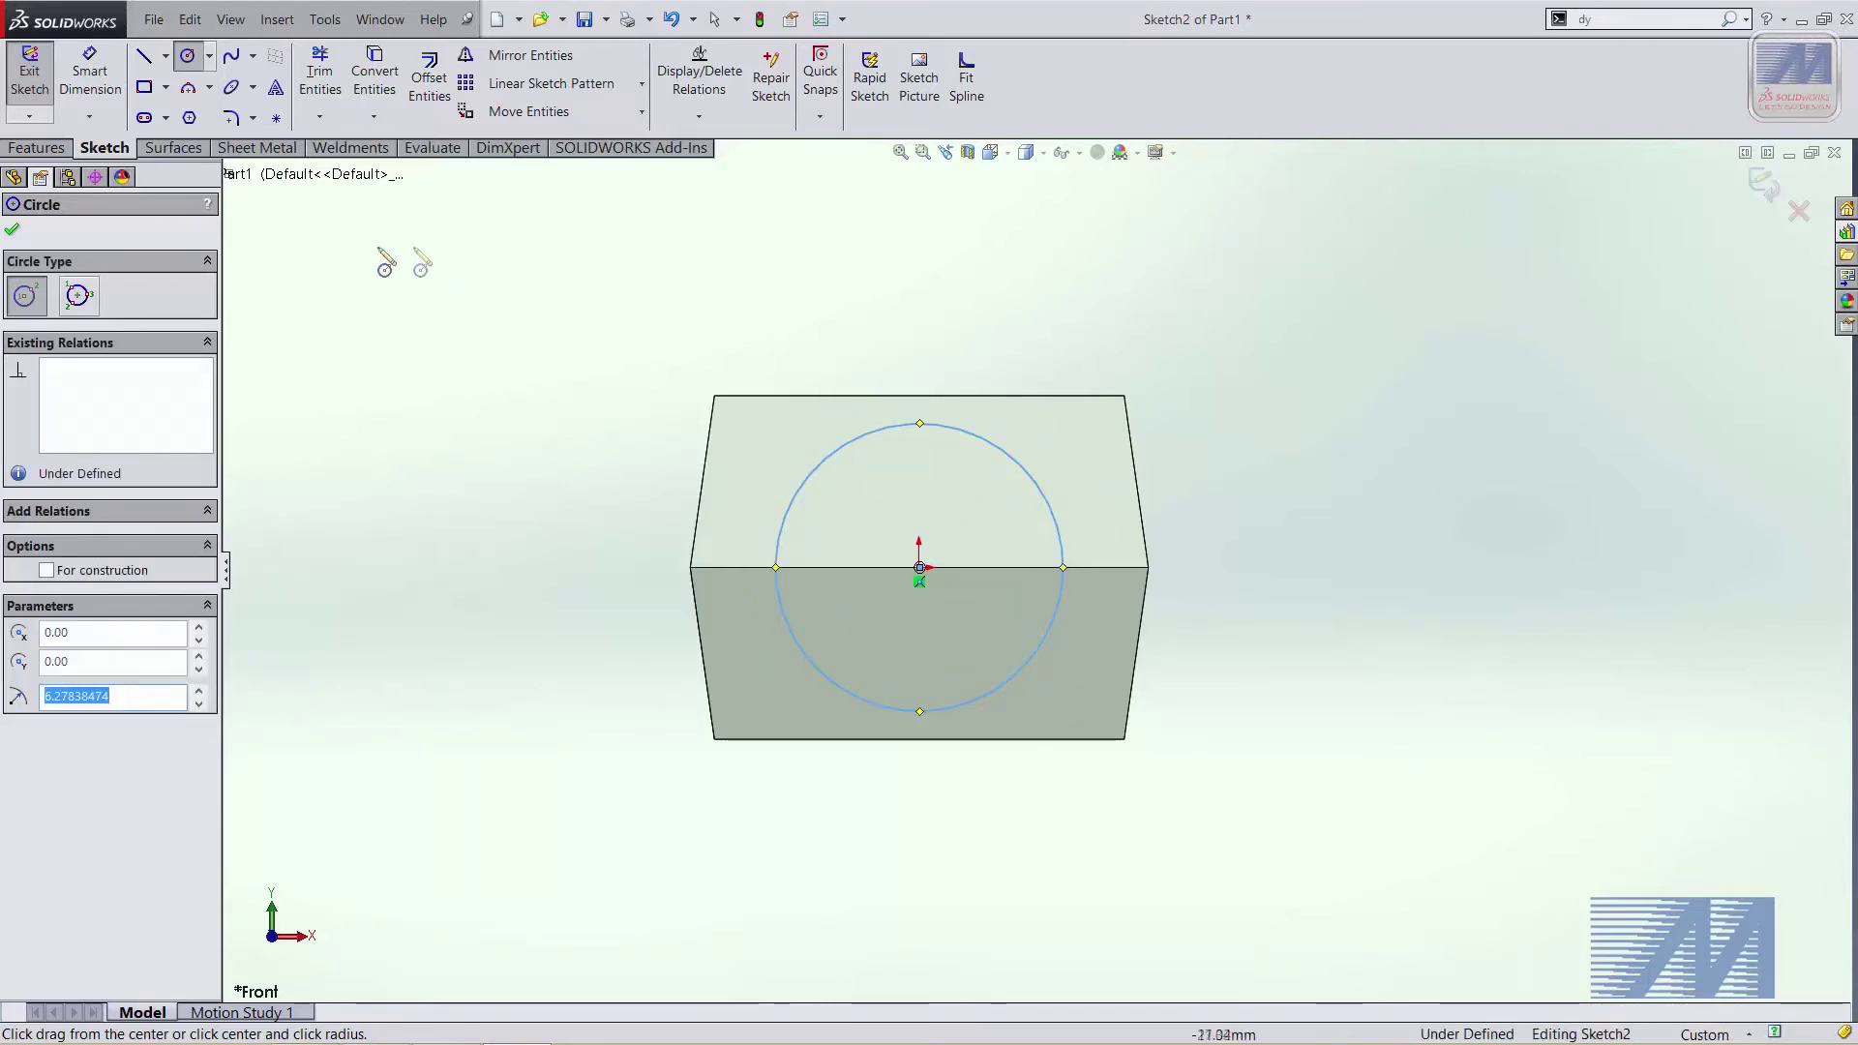
key("Escape")
left_click(90, 72)
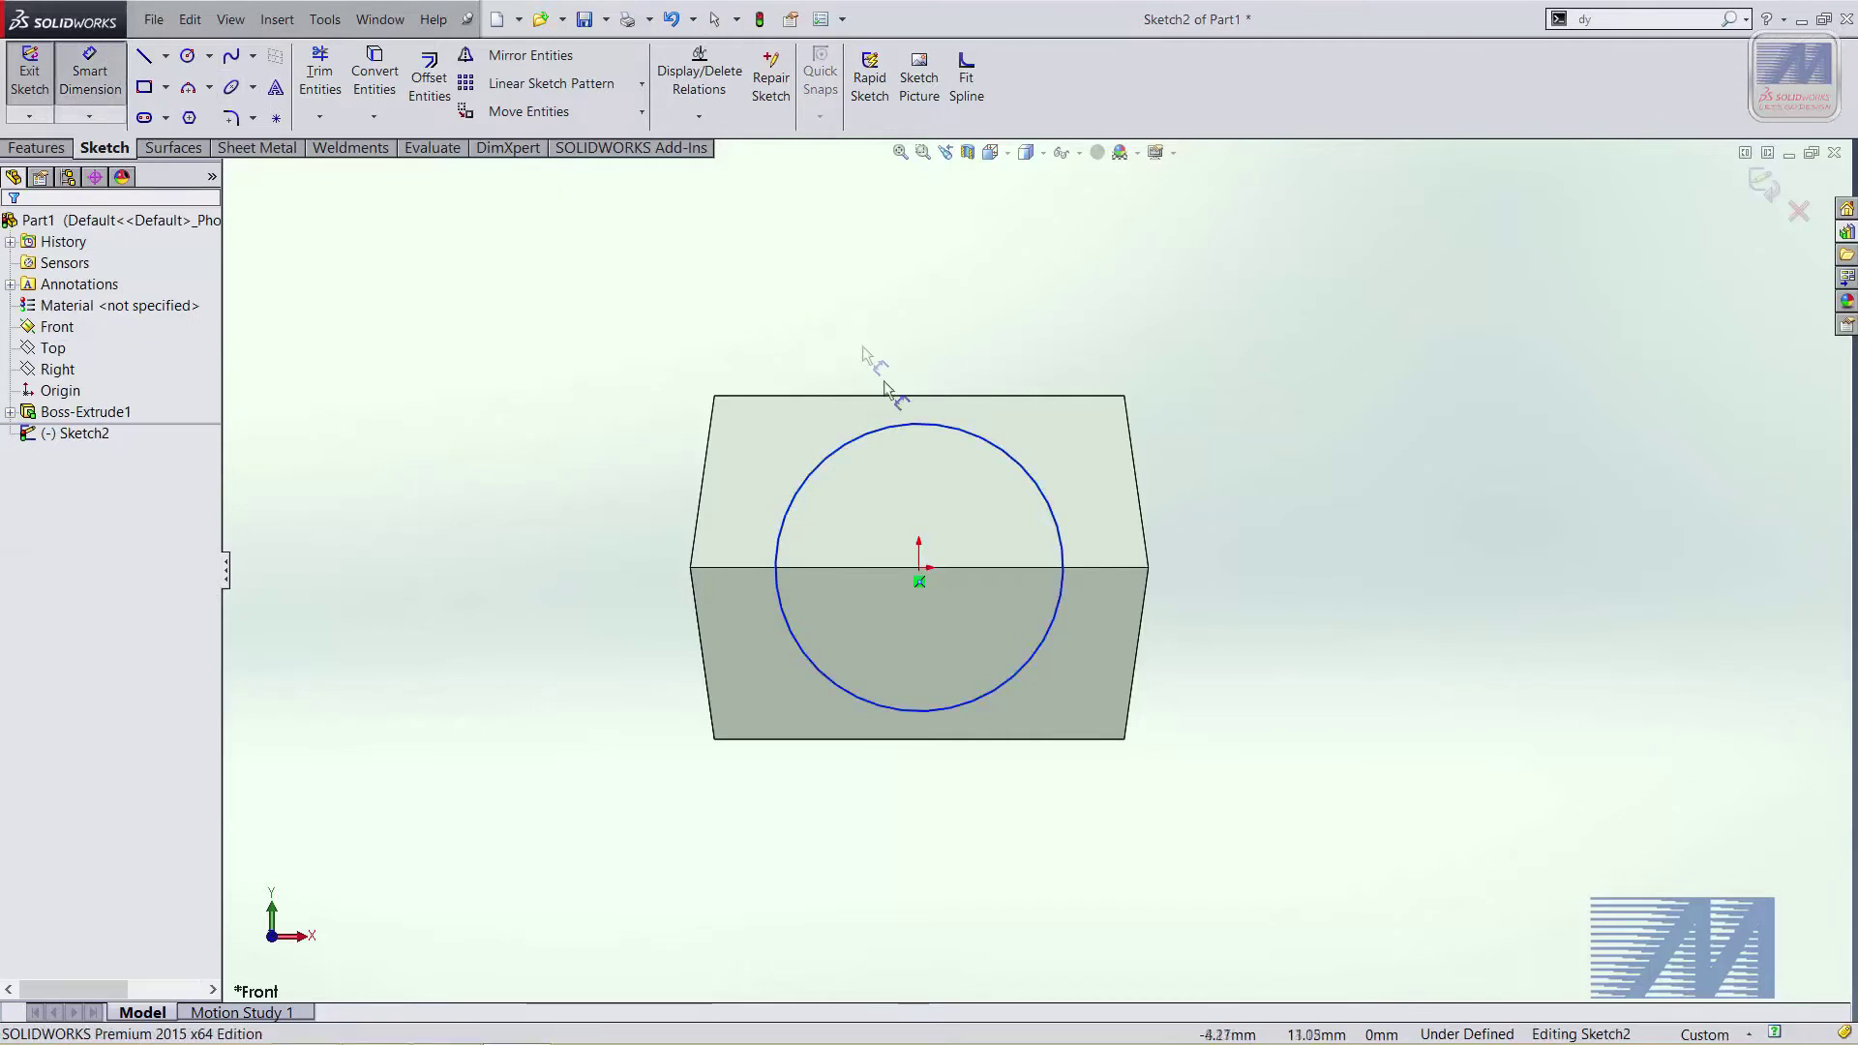
Give the circle a 12 mm diameter dimension
left_click(996, 451)
left_click(1243, 372)
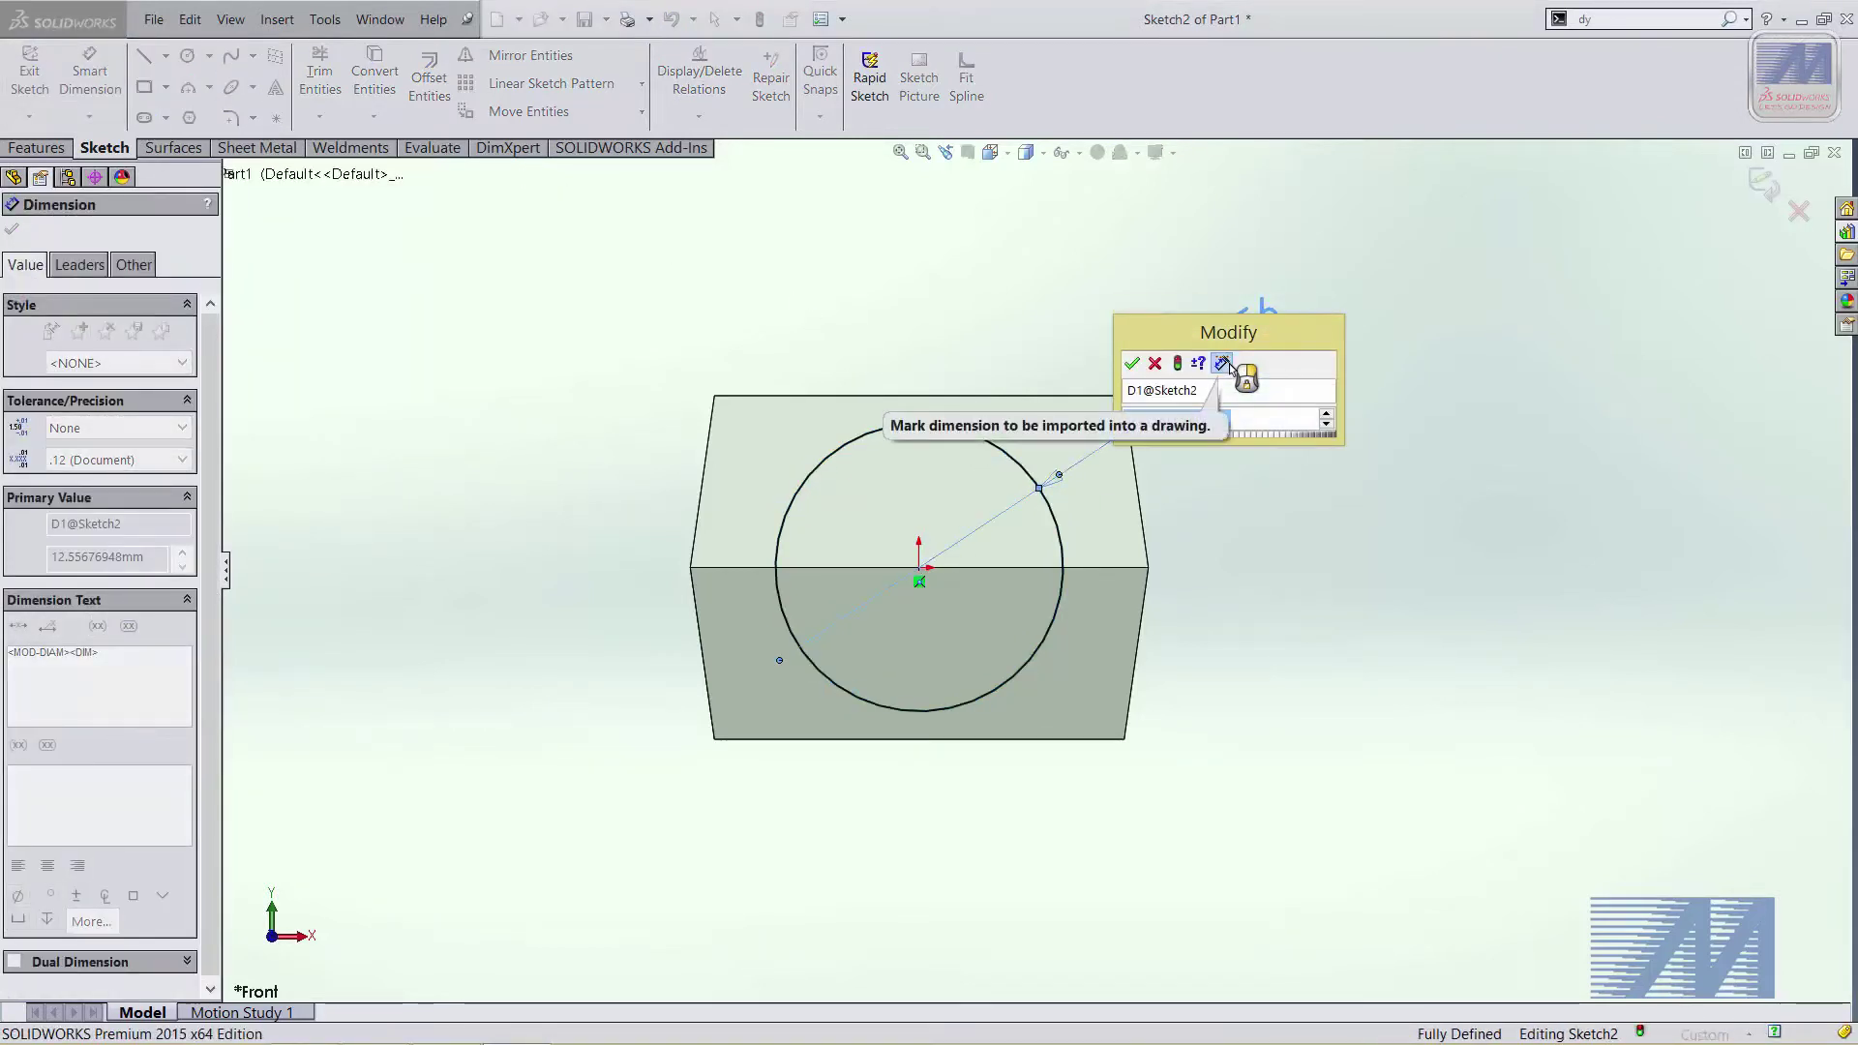
type("12")
key("Return")
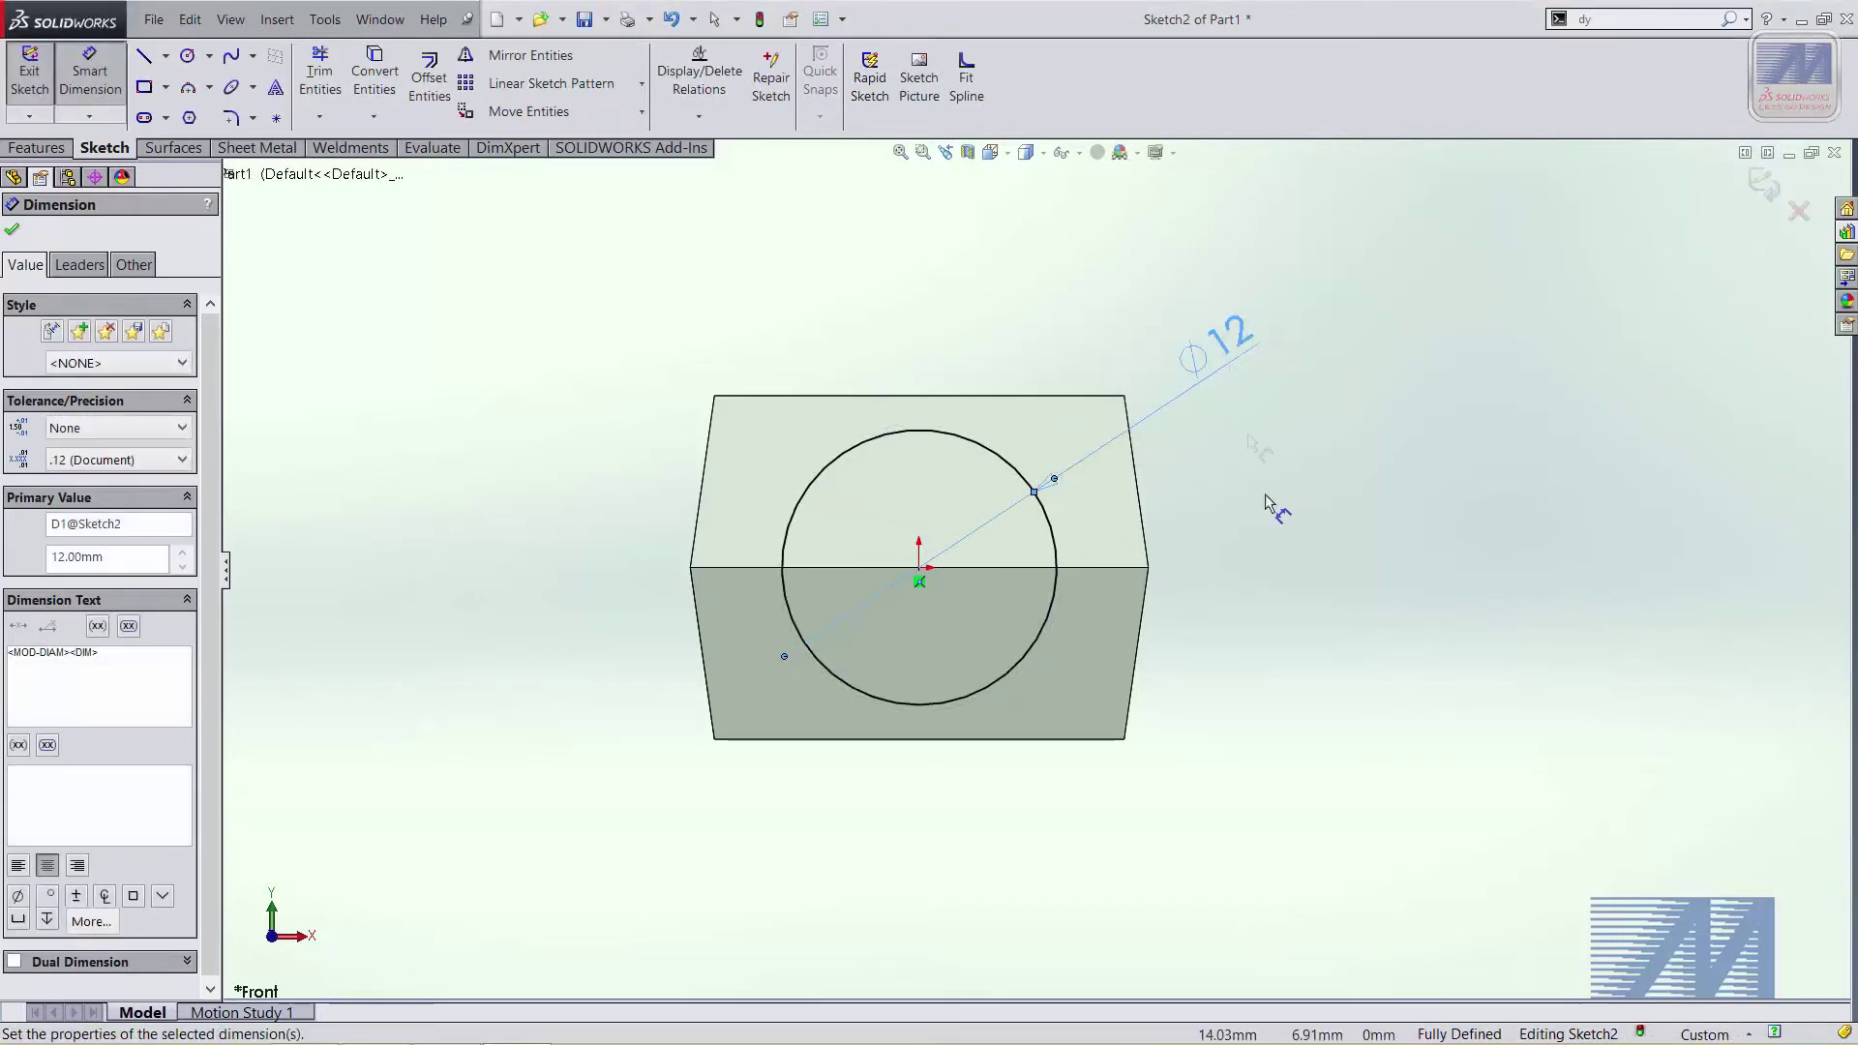
key("Escape")
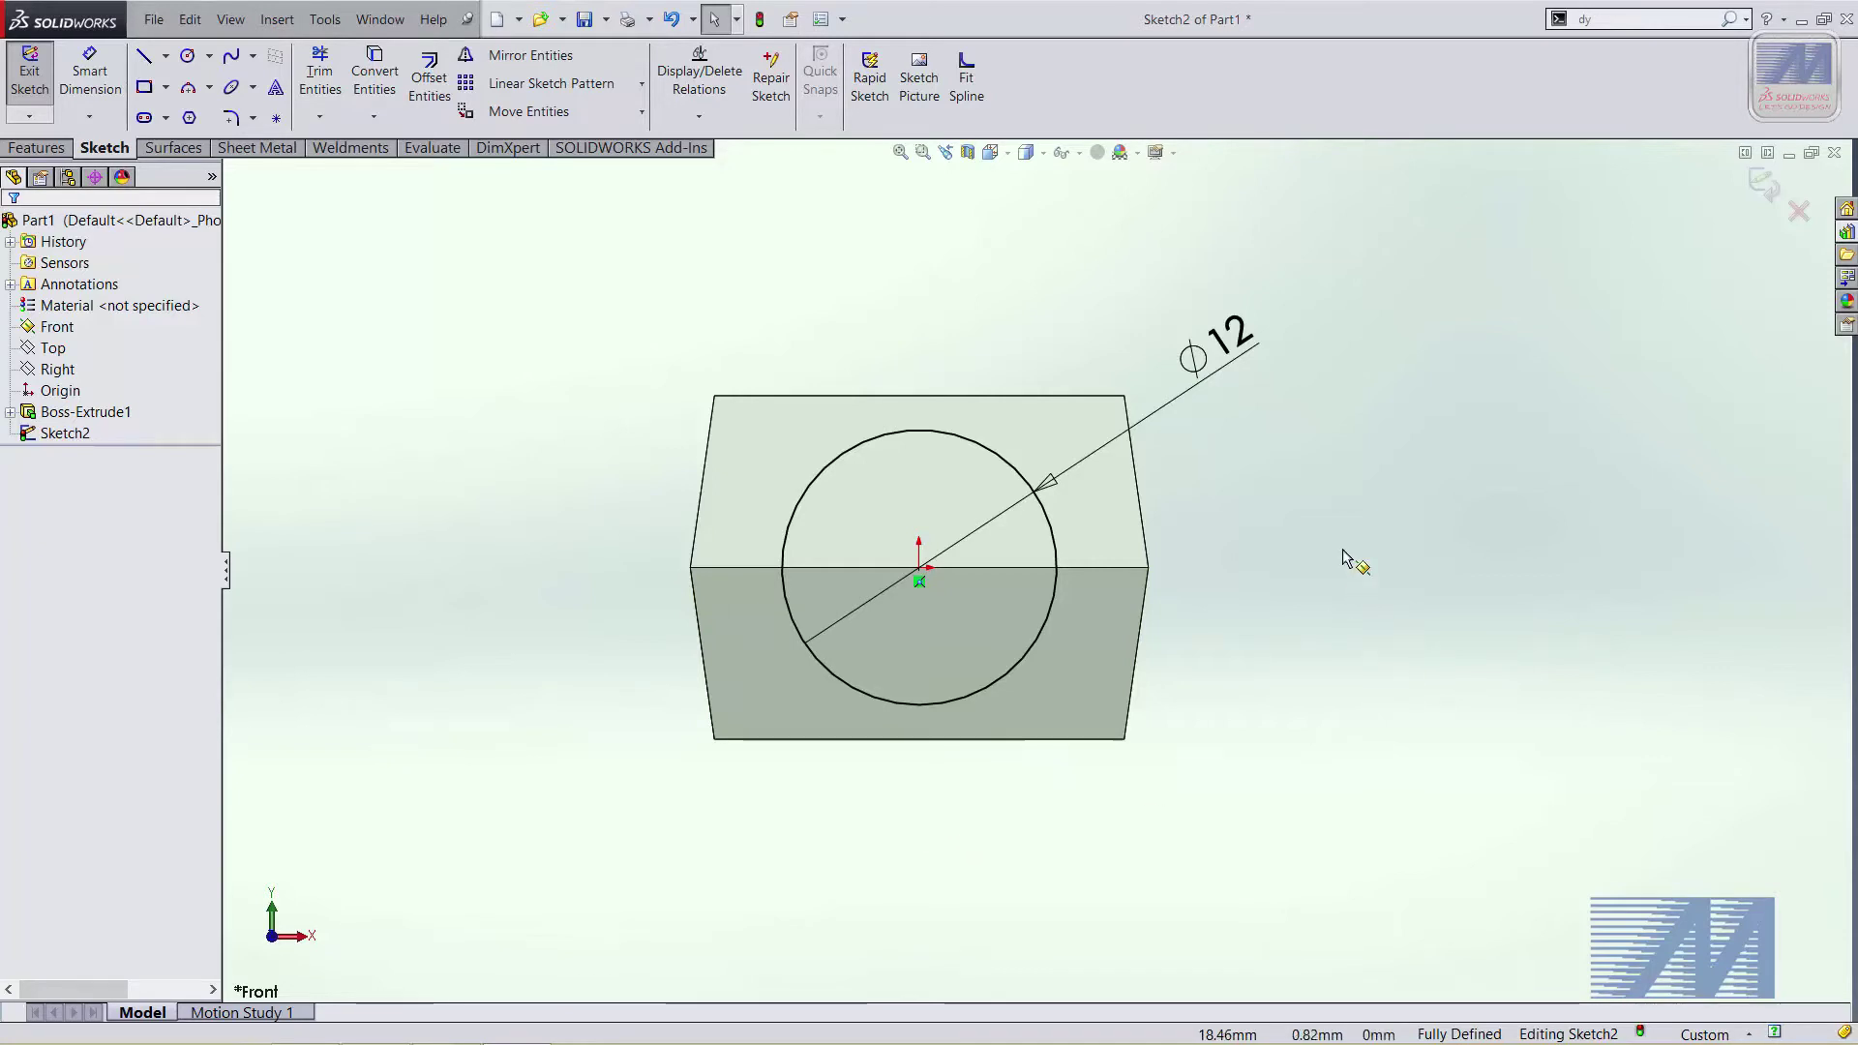
Return to isometric view and start an Extruded Boss/Base on the Ø12 circle
key("ctrl+7")
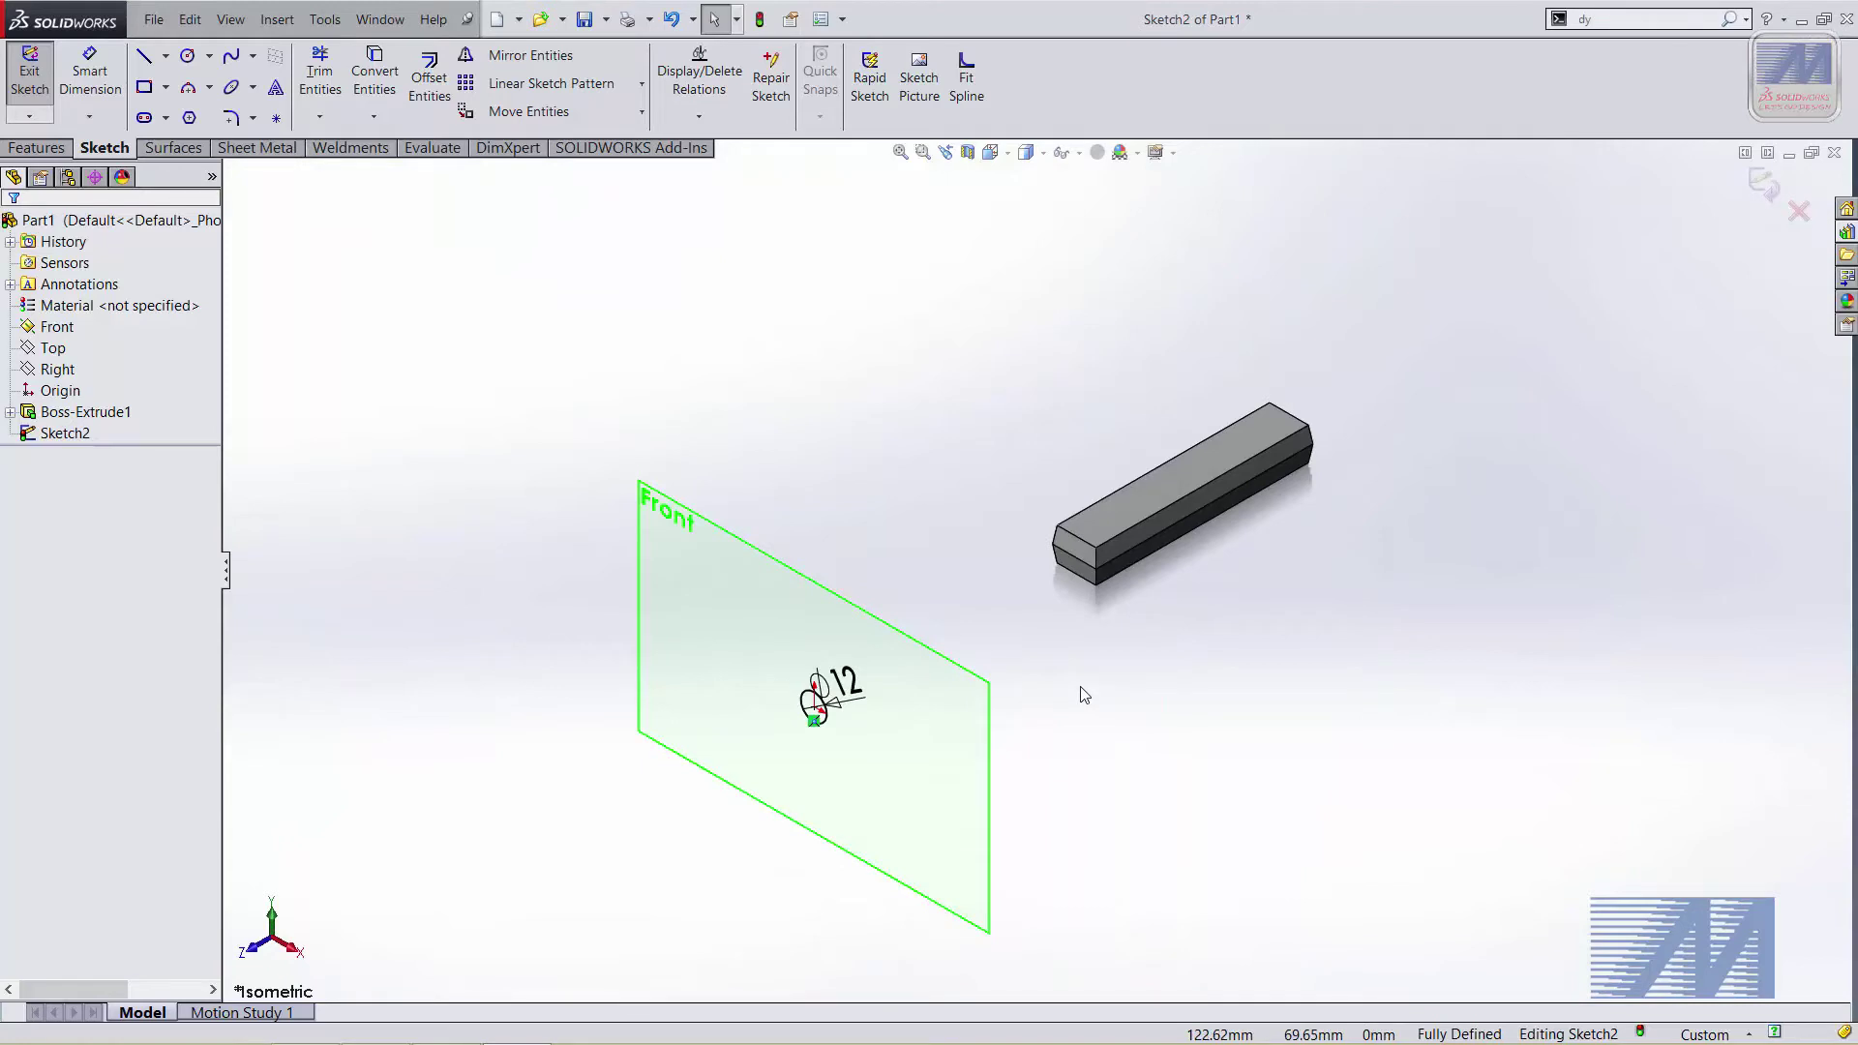
scroll(1084, 694, "down", 1)
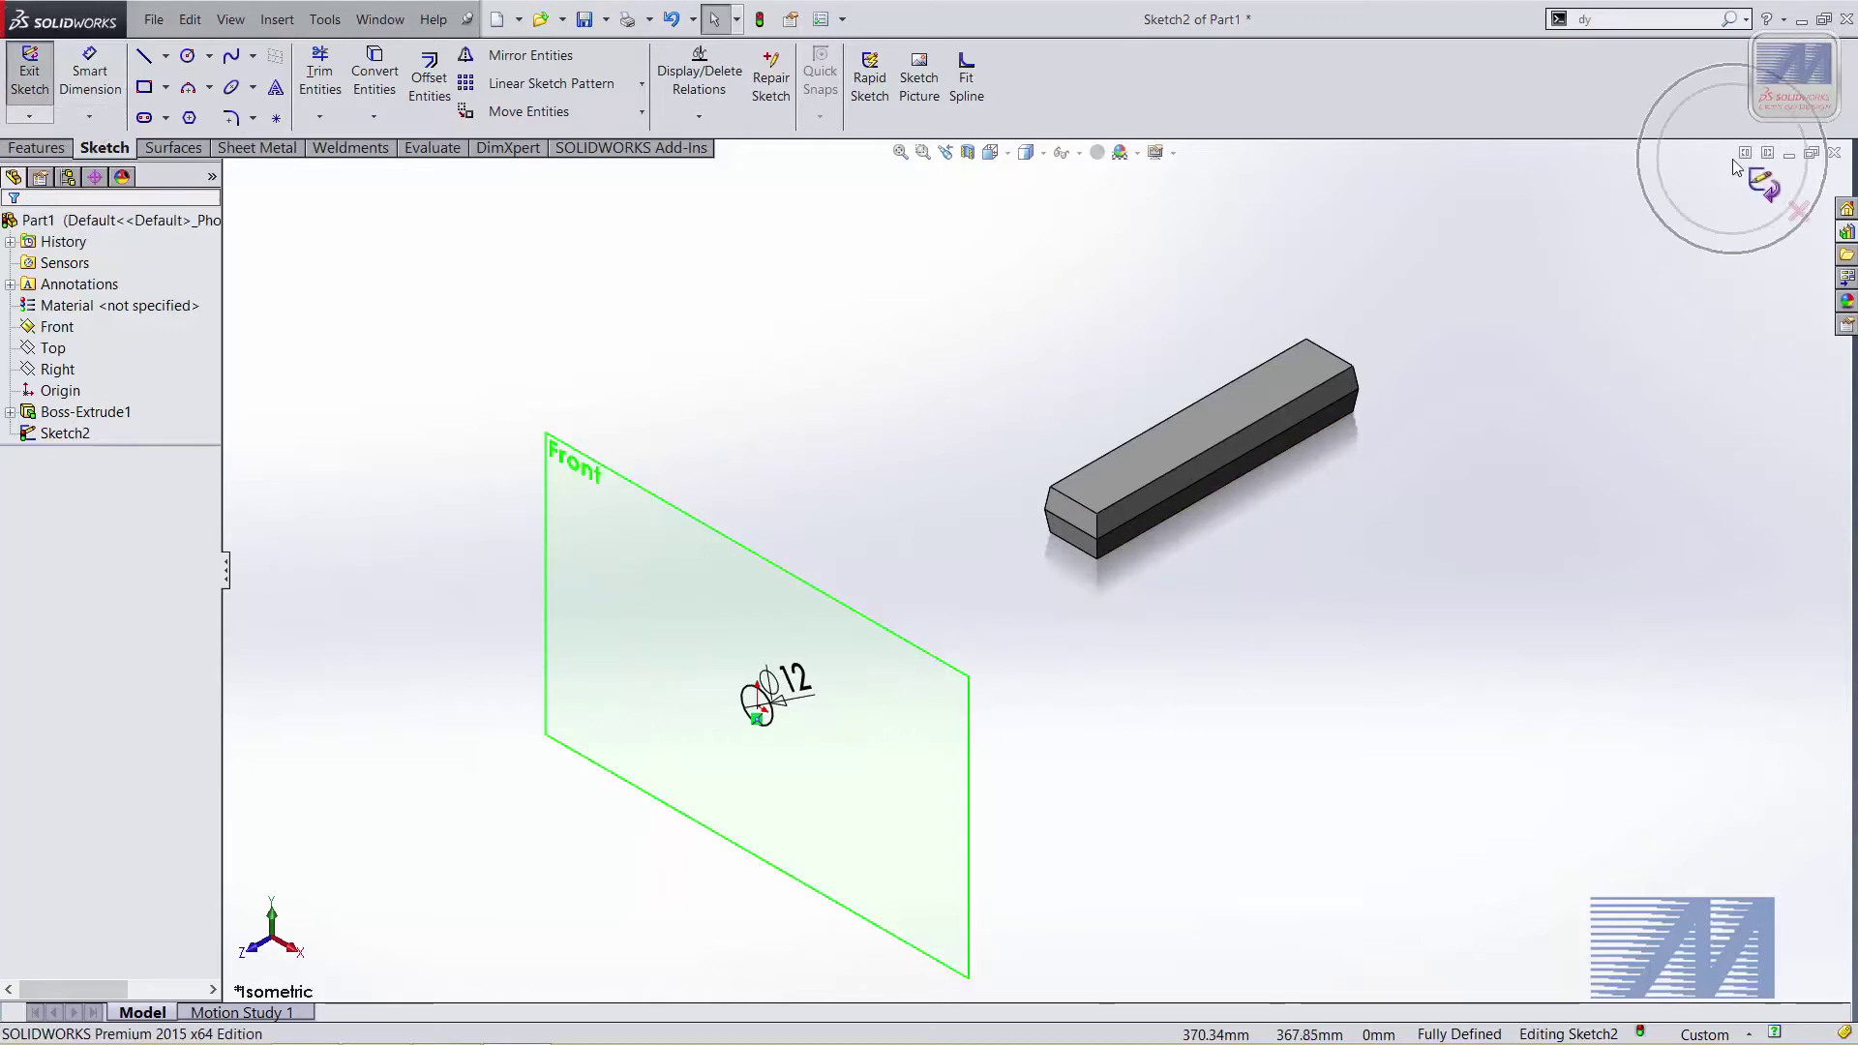
left_click(37, 151)
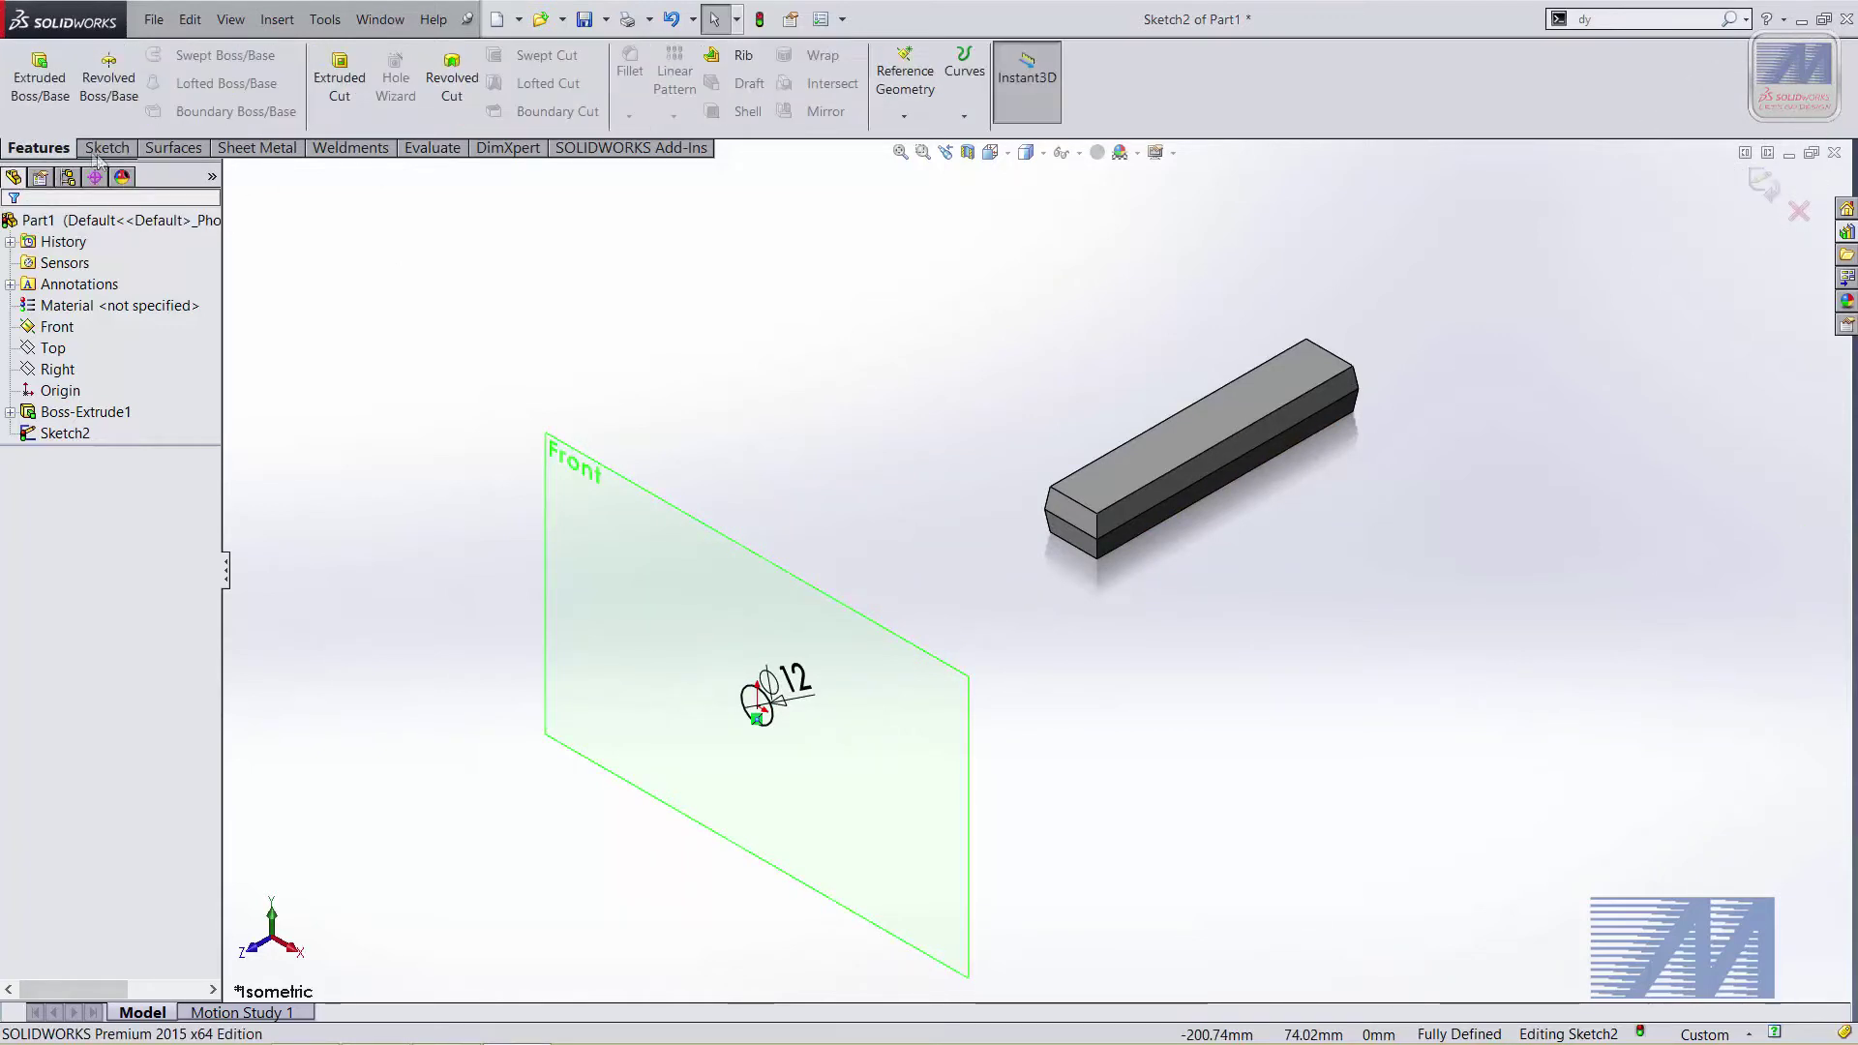
left_click(44, 82)
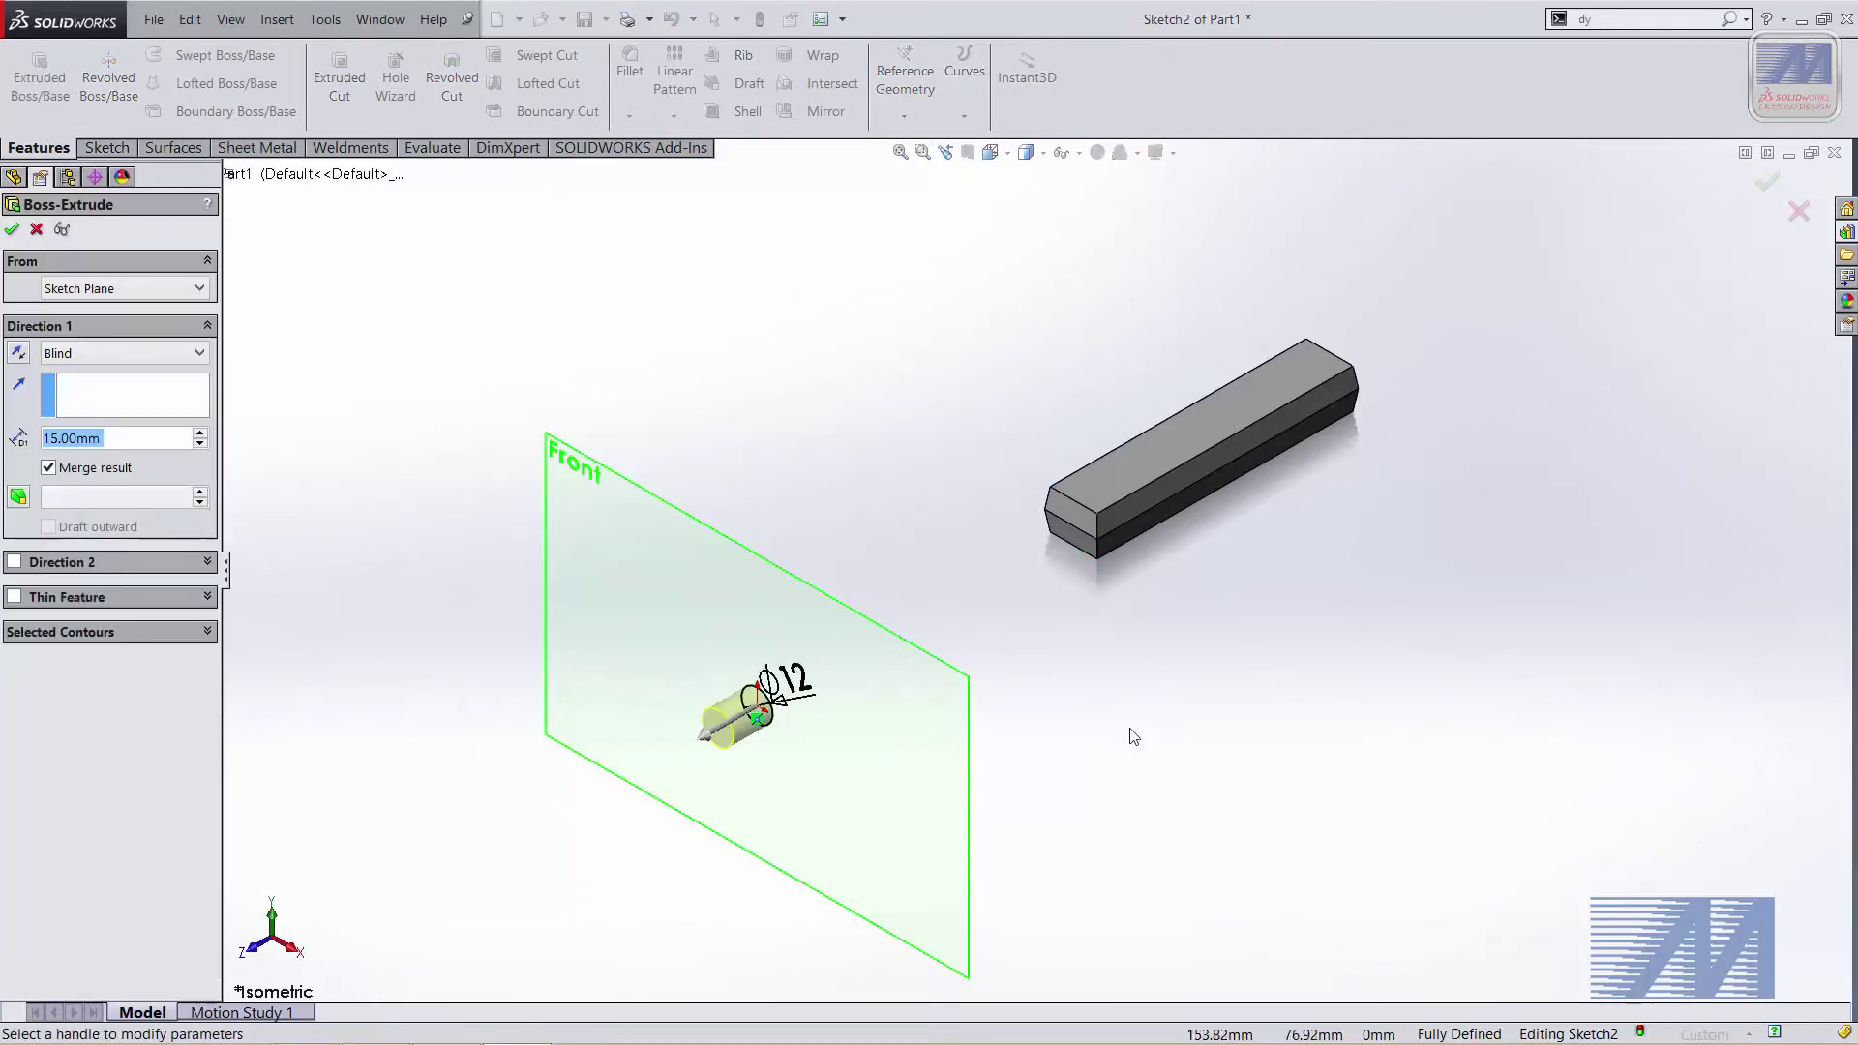
Set the rod extrusion's Direction 1 end condition to Up To Next
scroll(1075, 793, "down", 1)
scroll(1113, 611, "down", 1)
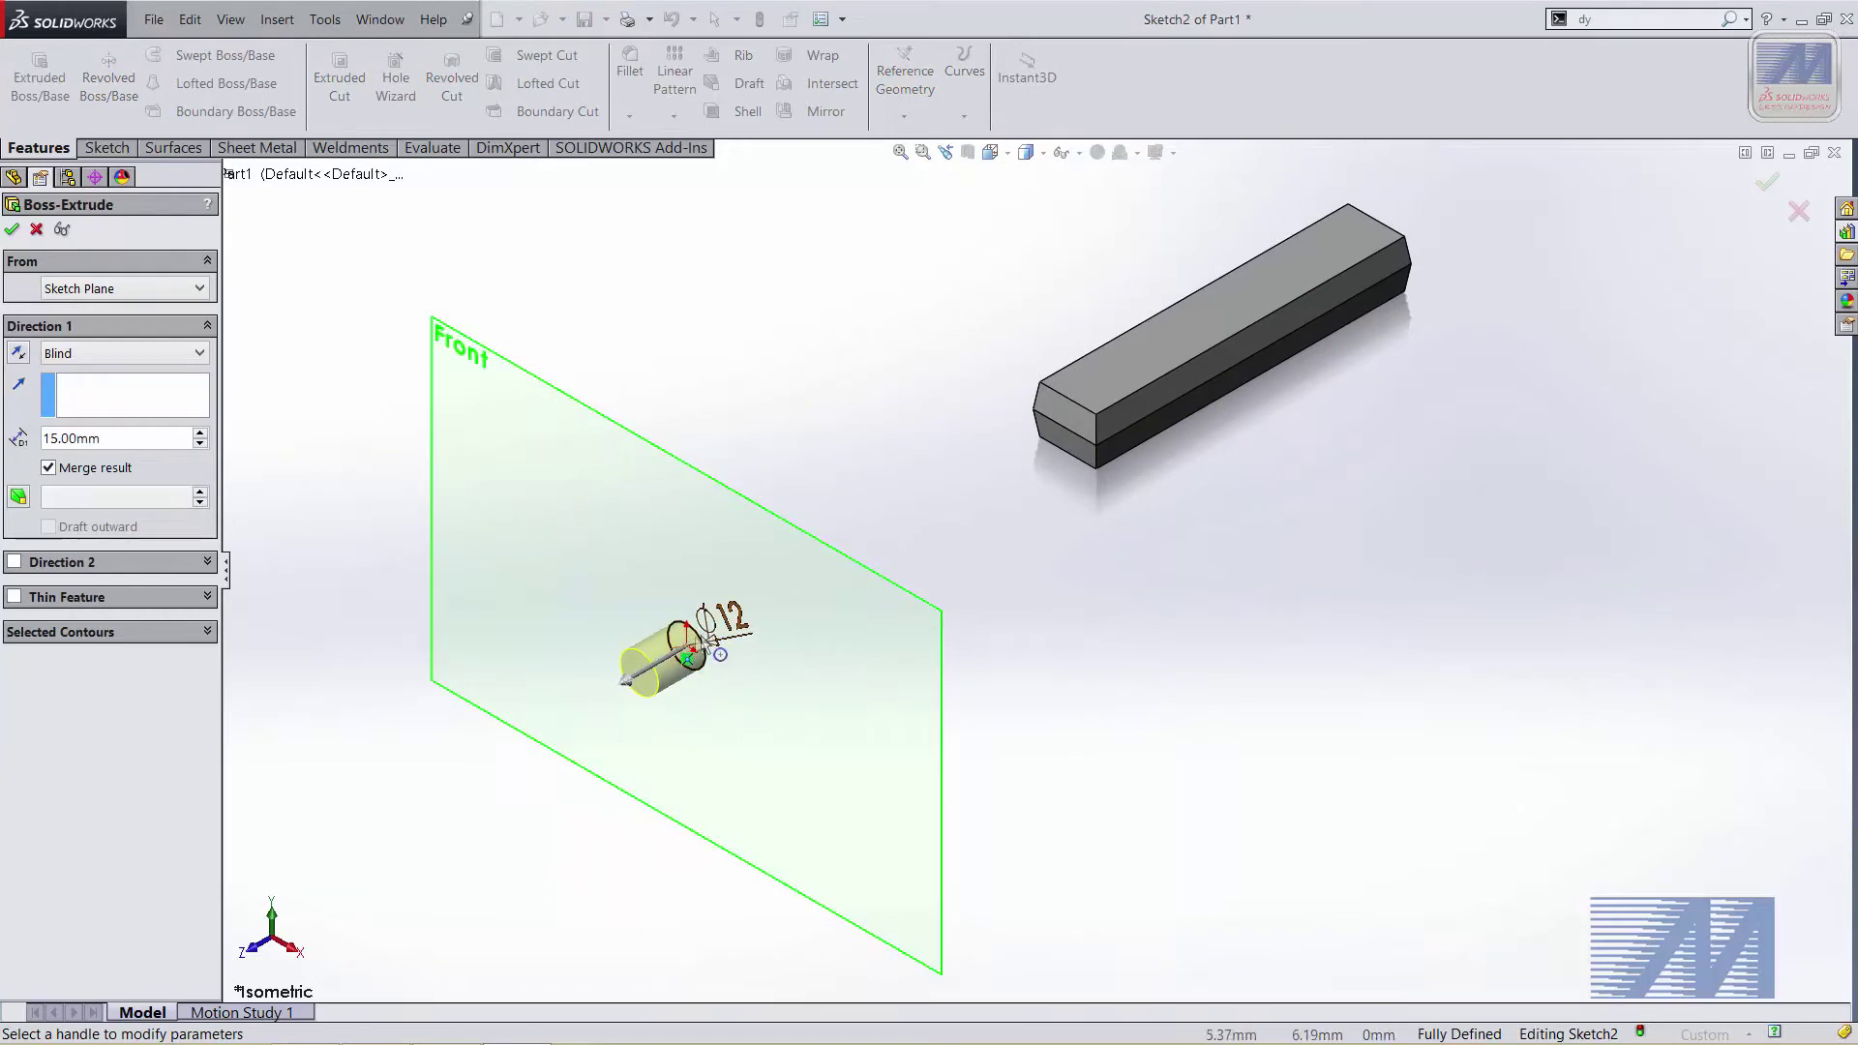
key("alt+Down")
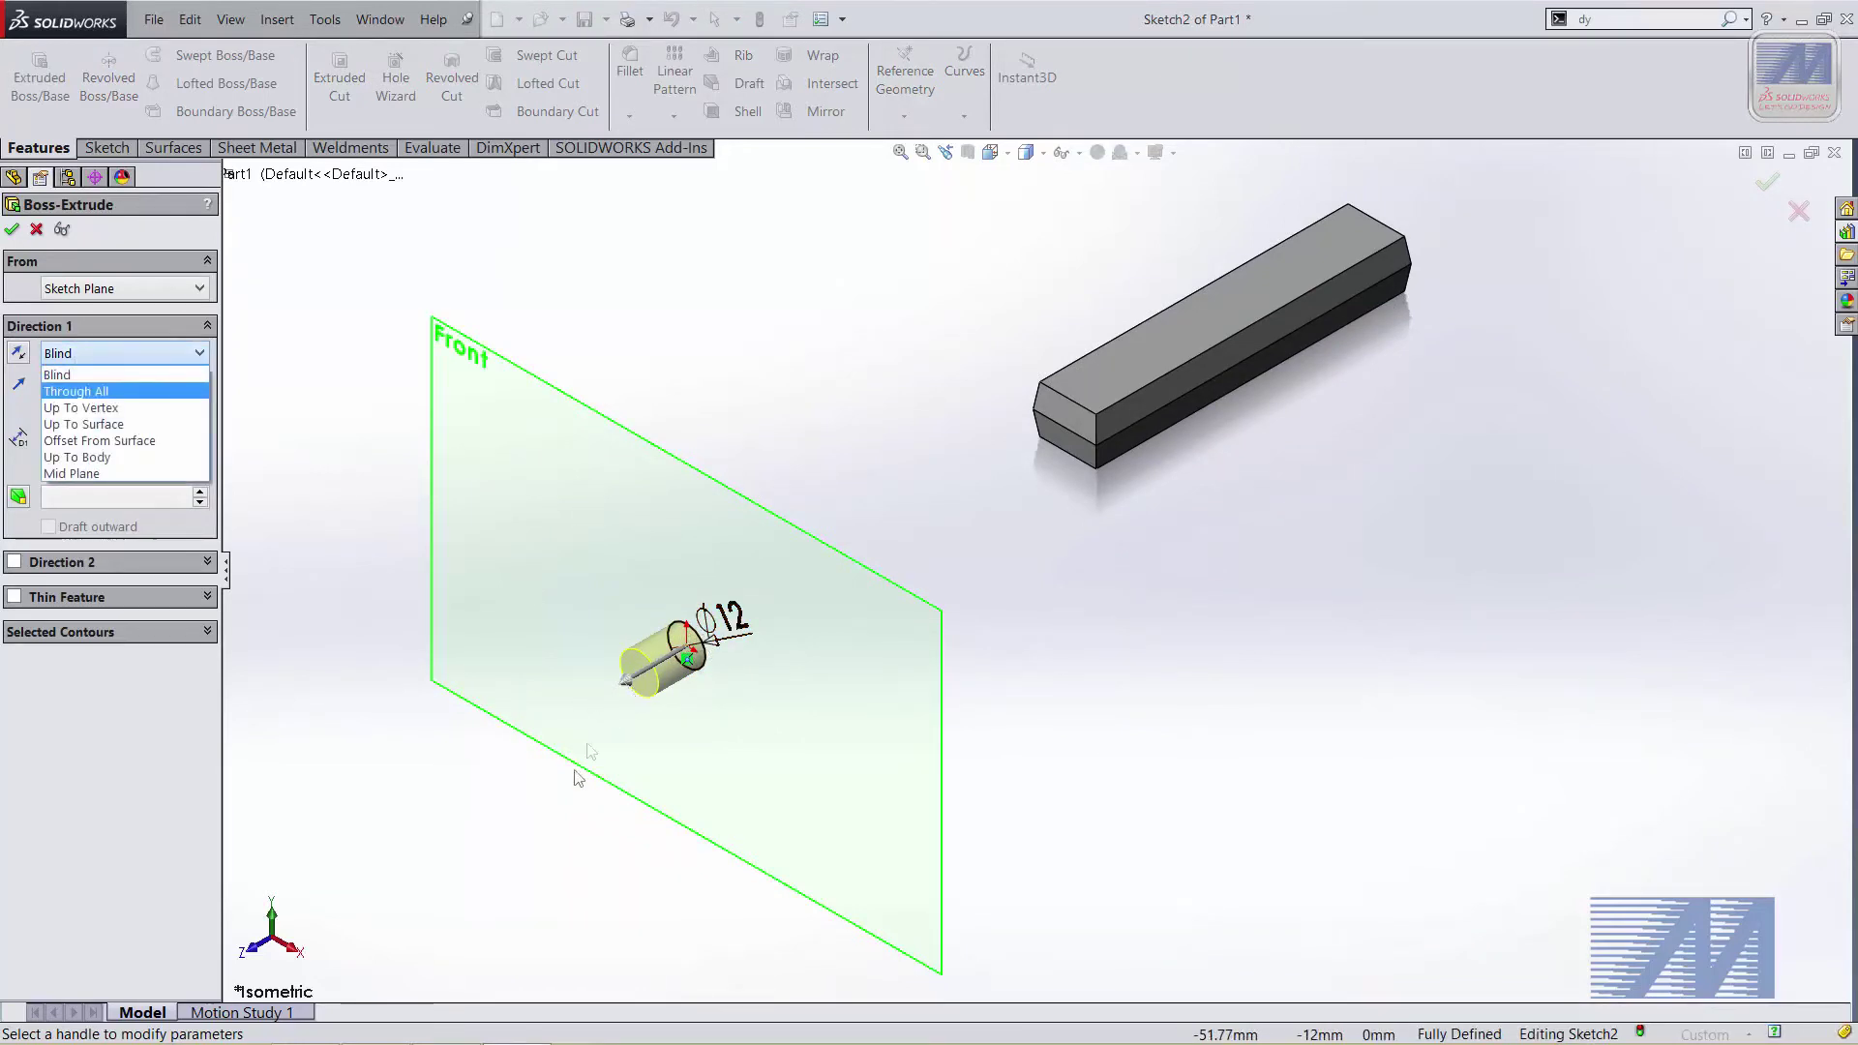
key("Escape")
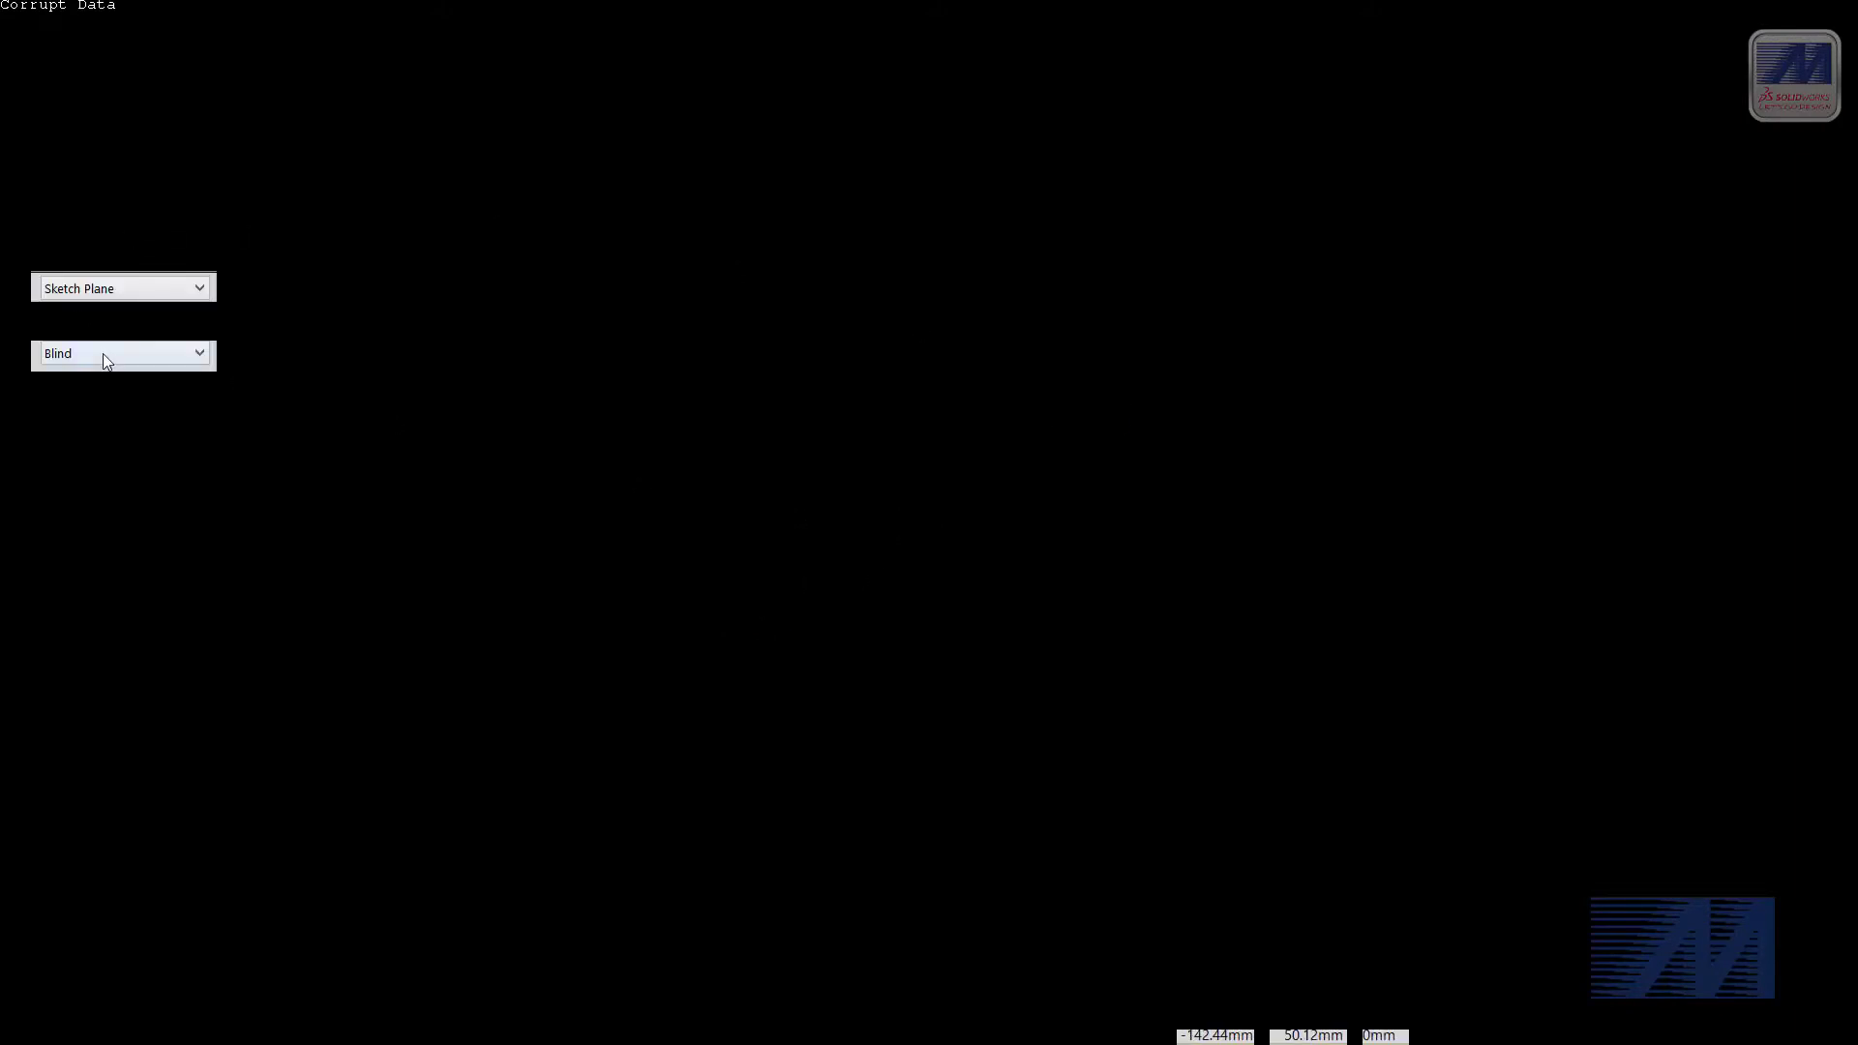
left_click(102, 354)
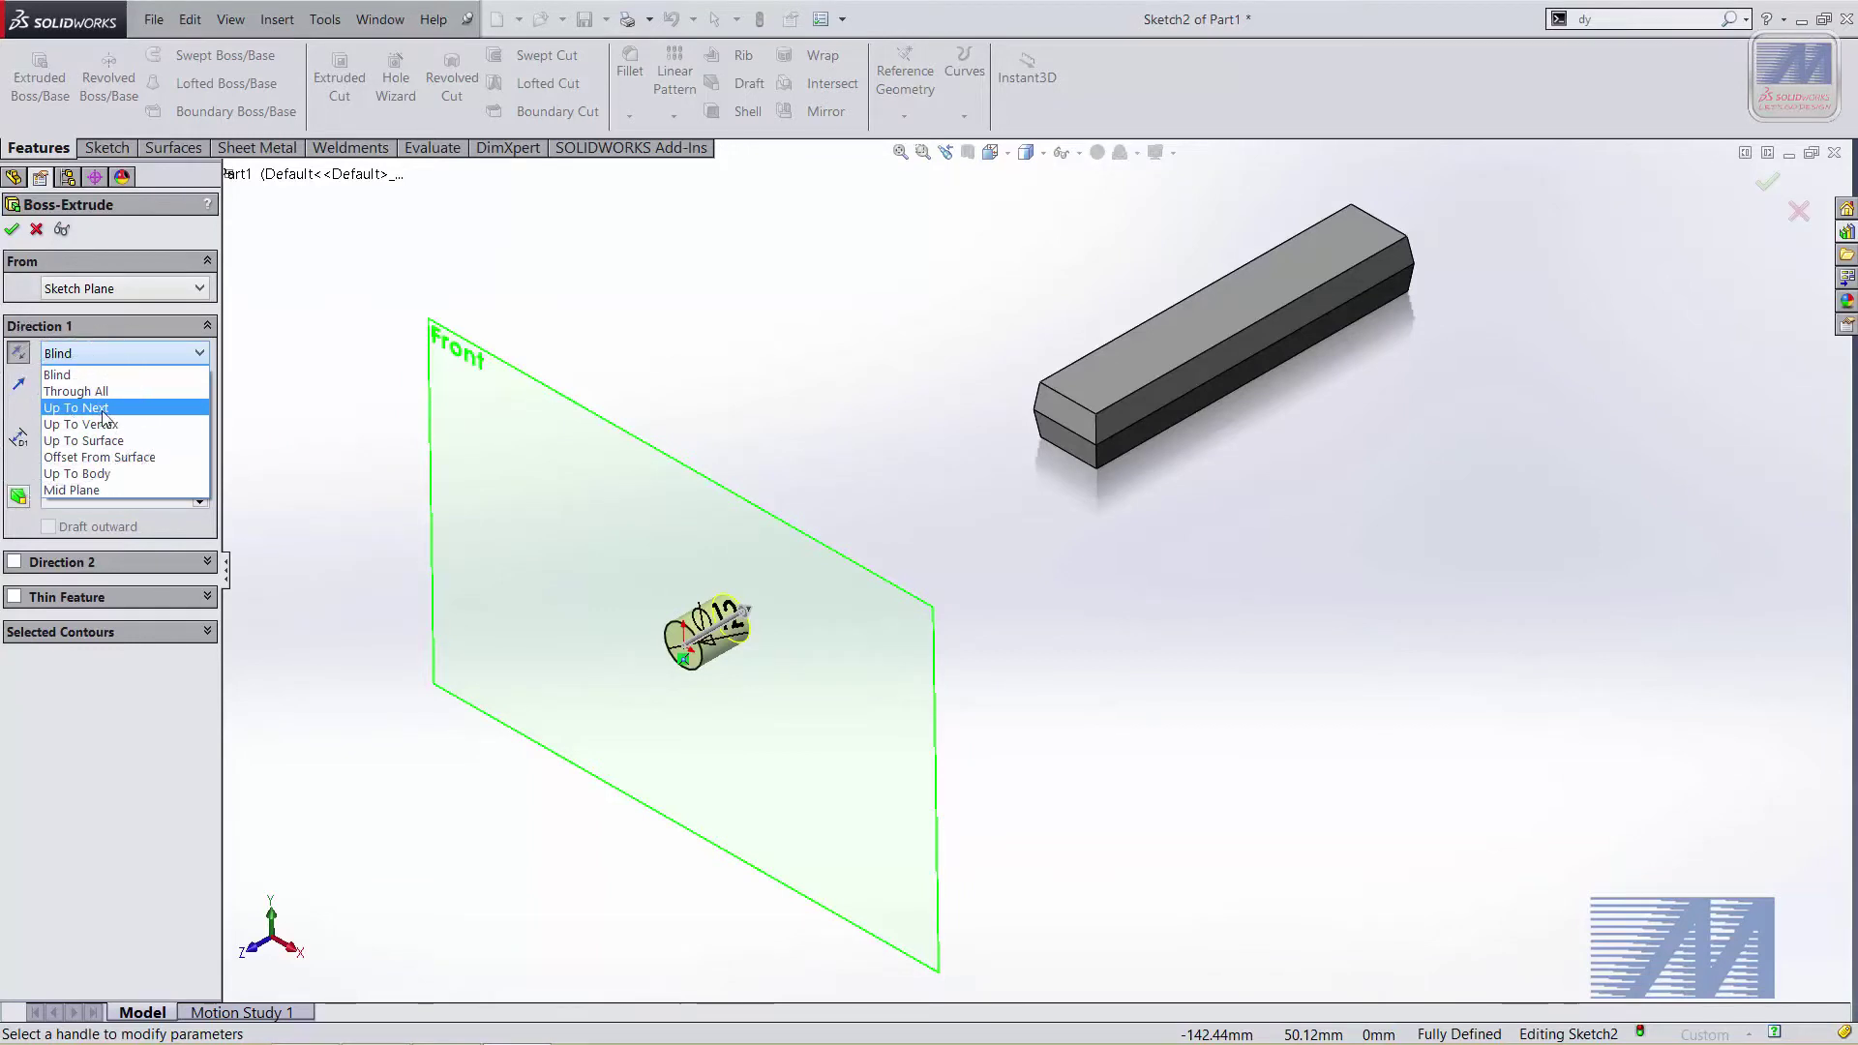
left_click(104, 410)
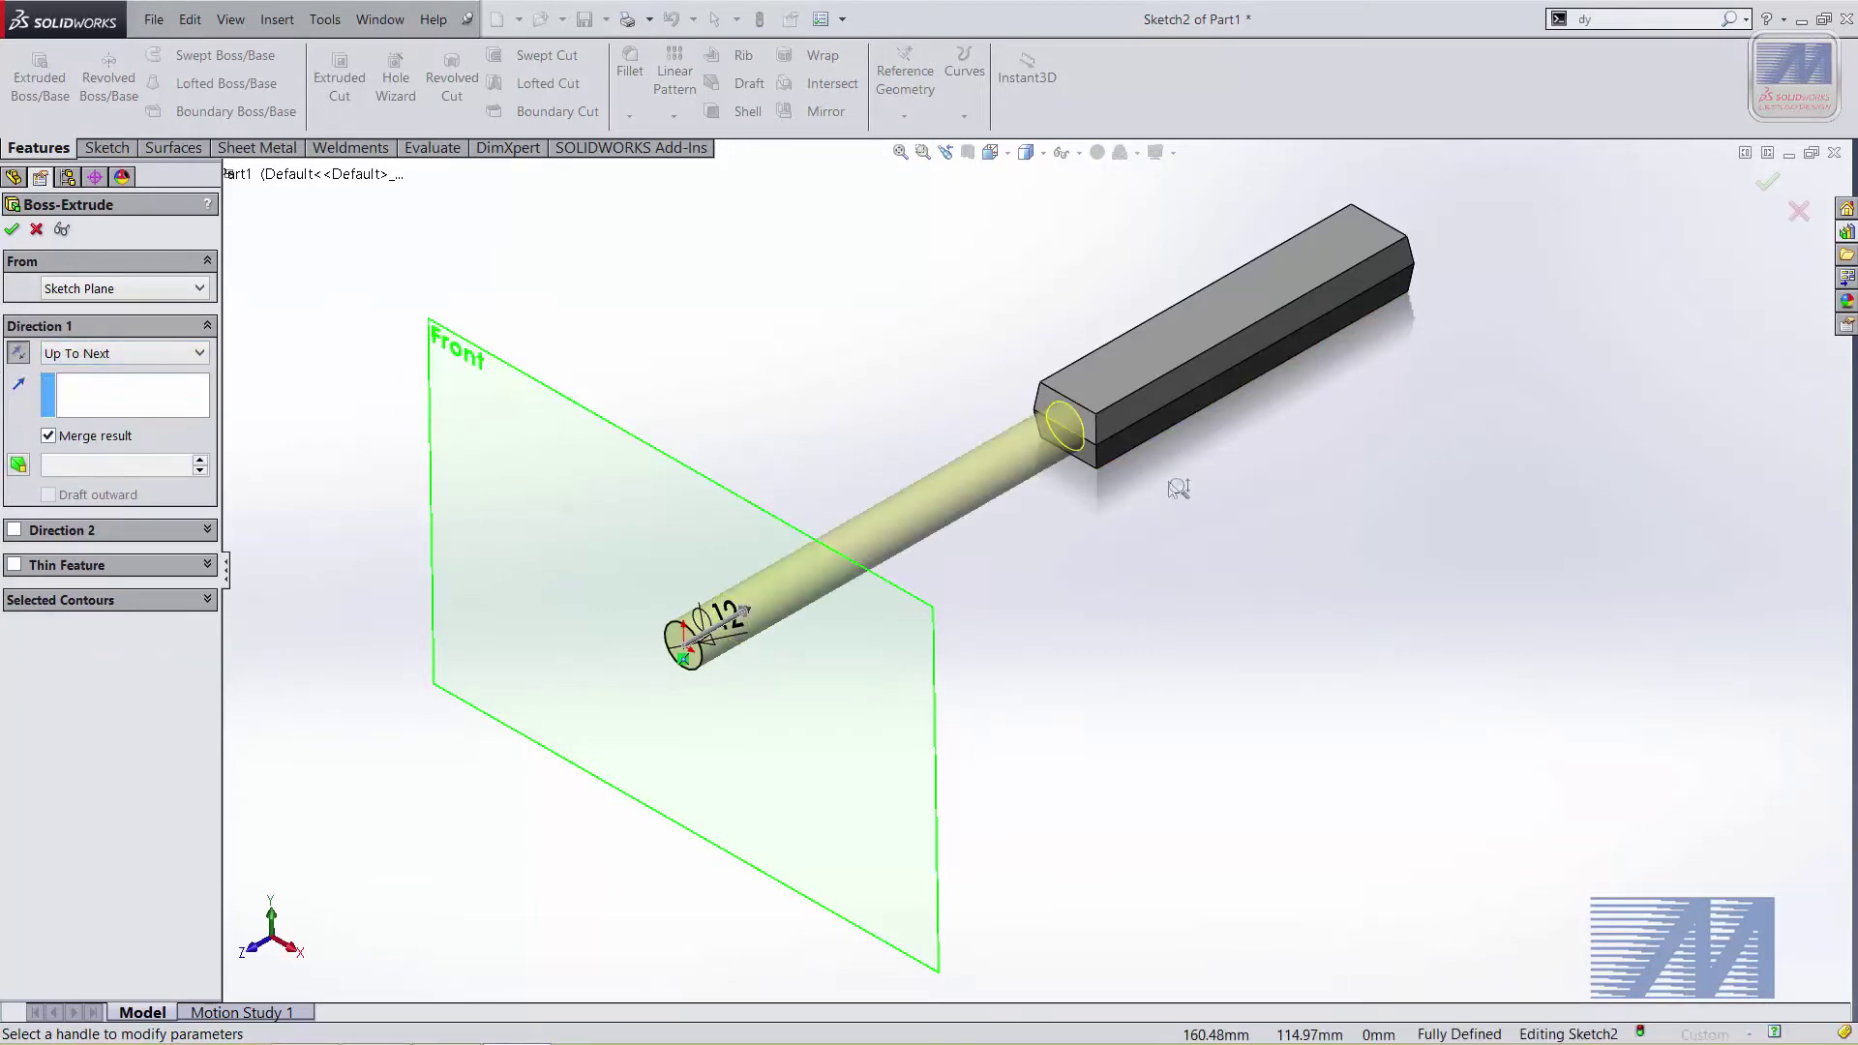
Orbit to inspect the rod preview, keeping Up To Next as the end condition
scroll(1171, 492, "down", 5)
scroll(1111, 531, "up", 3)
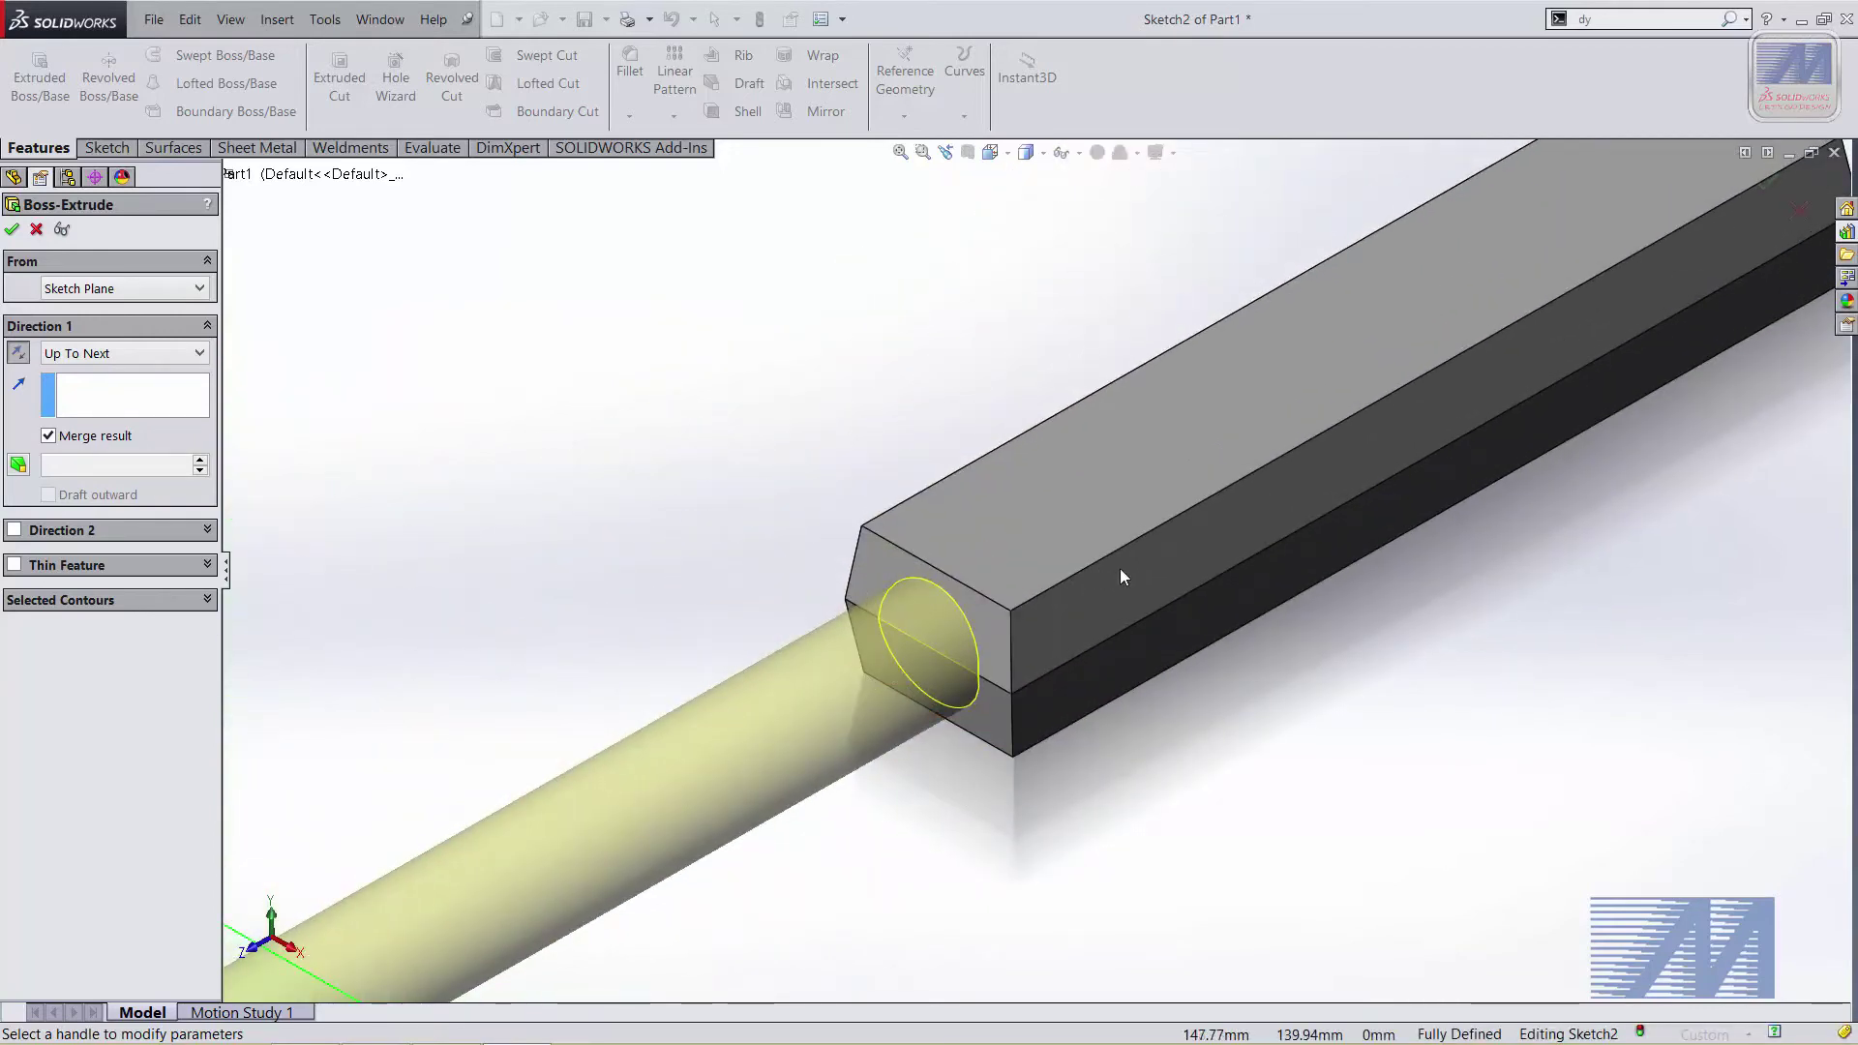
mouse_move(1123, 577)
middle_mouse_down()
mouse_move(859, 633)
mouse_move(954, 651)
middle_mouse_up()
middle_click_drag(994, 724, 1006, 723)
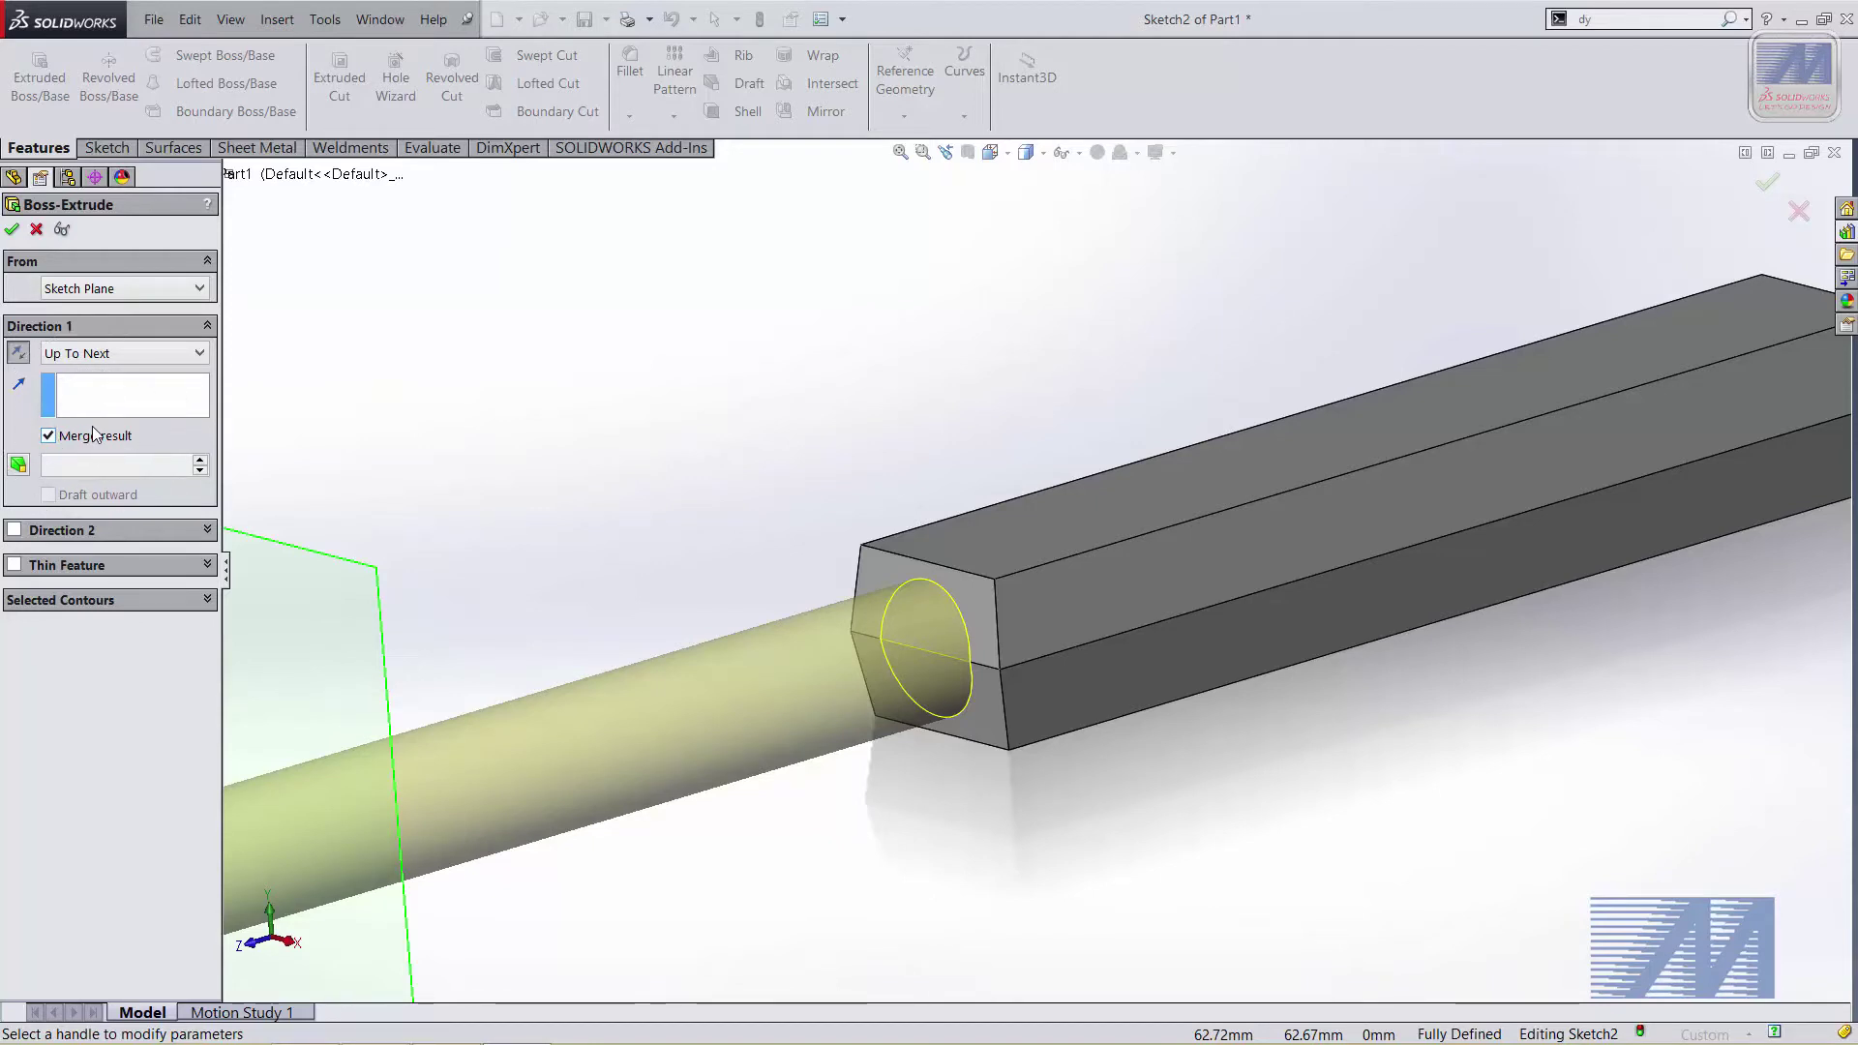
left_click(174, 354)
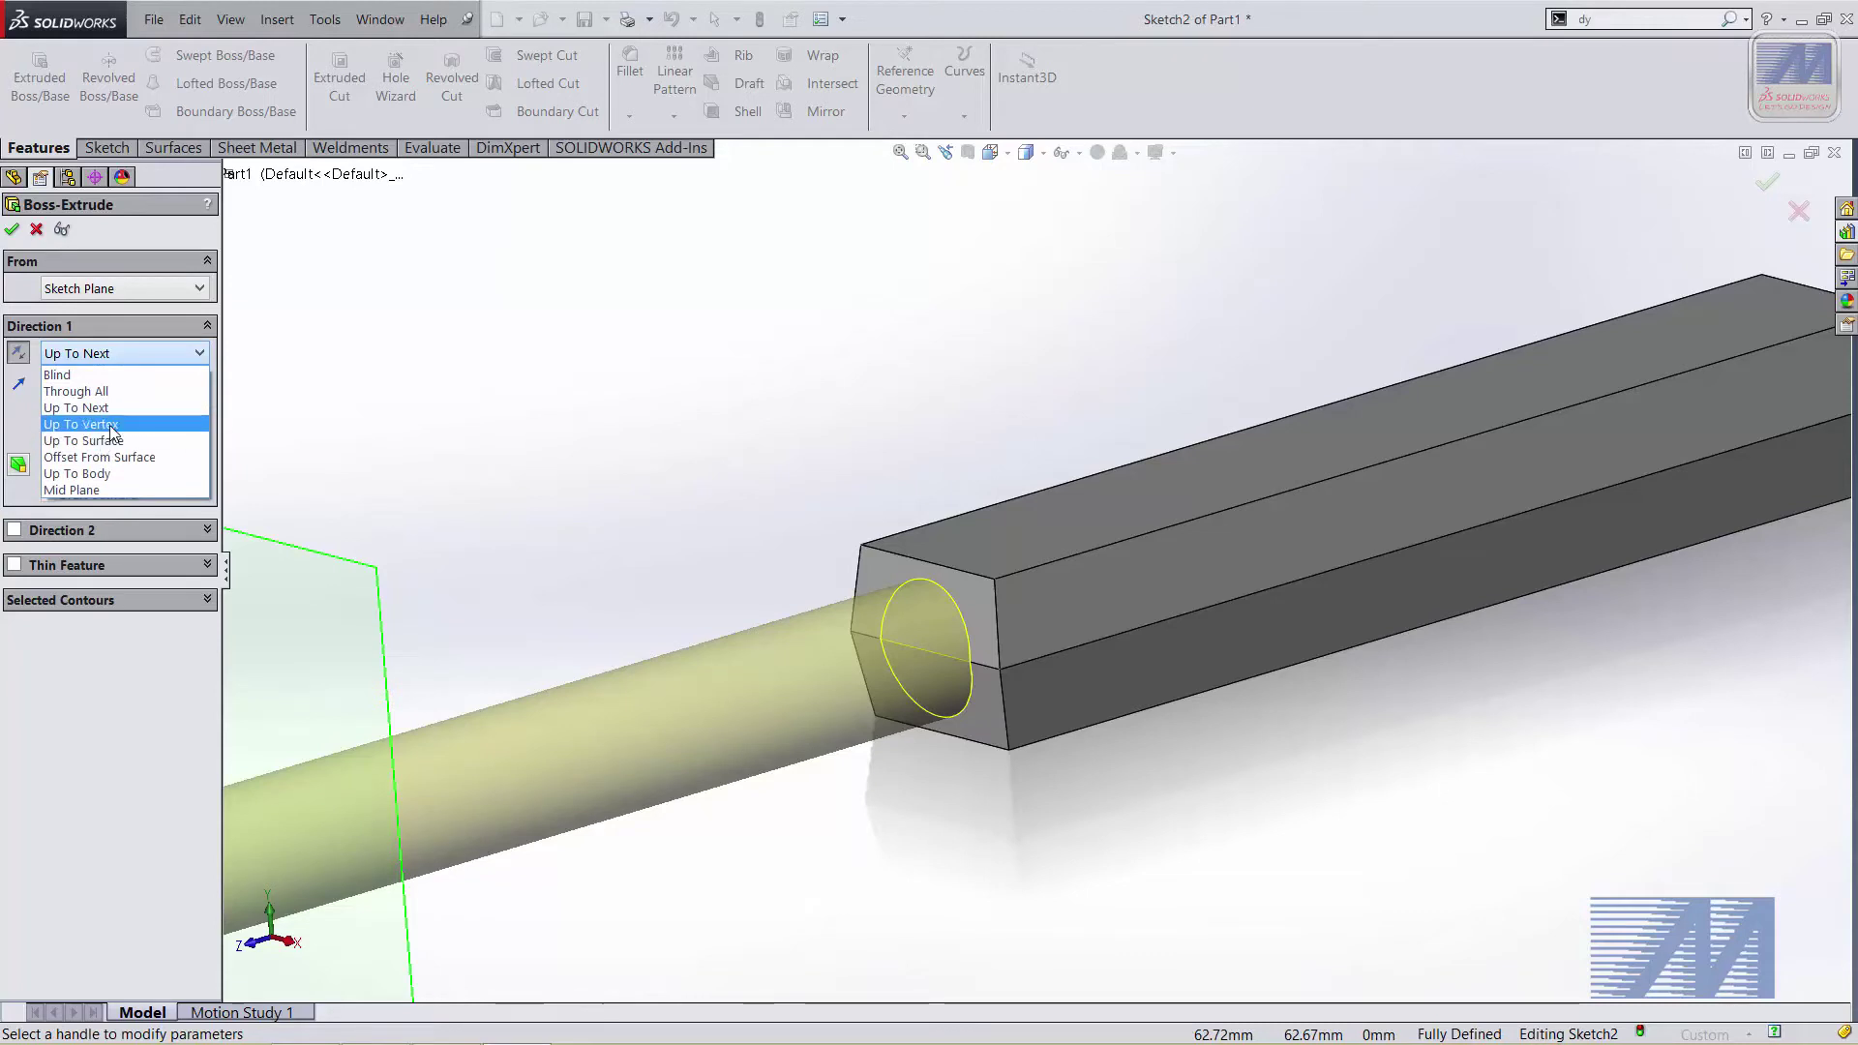
left_click(158, 357)
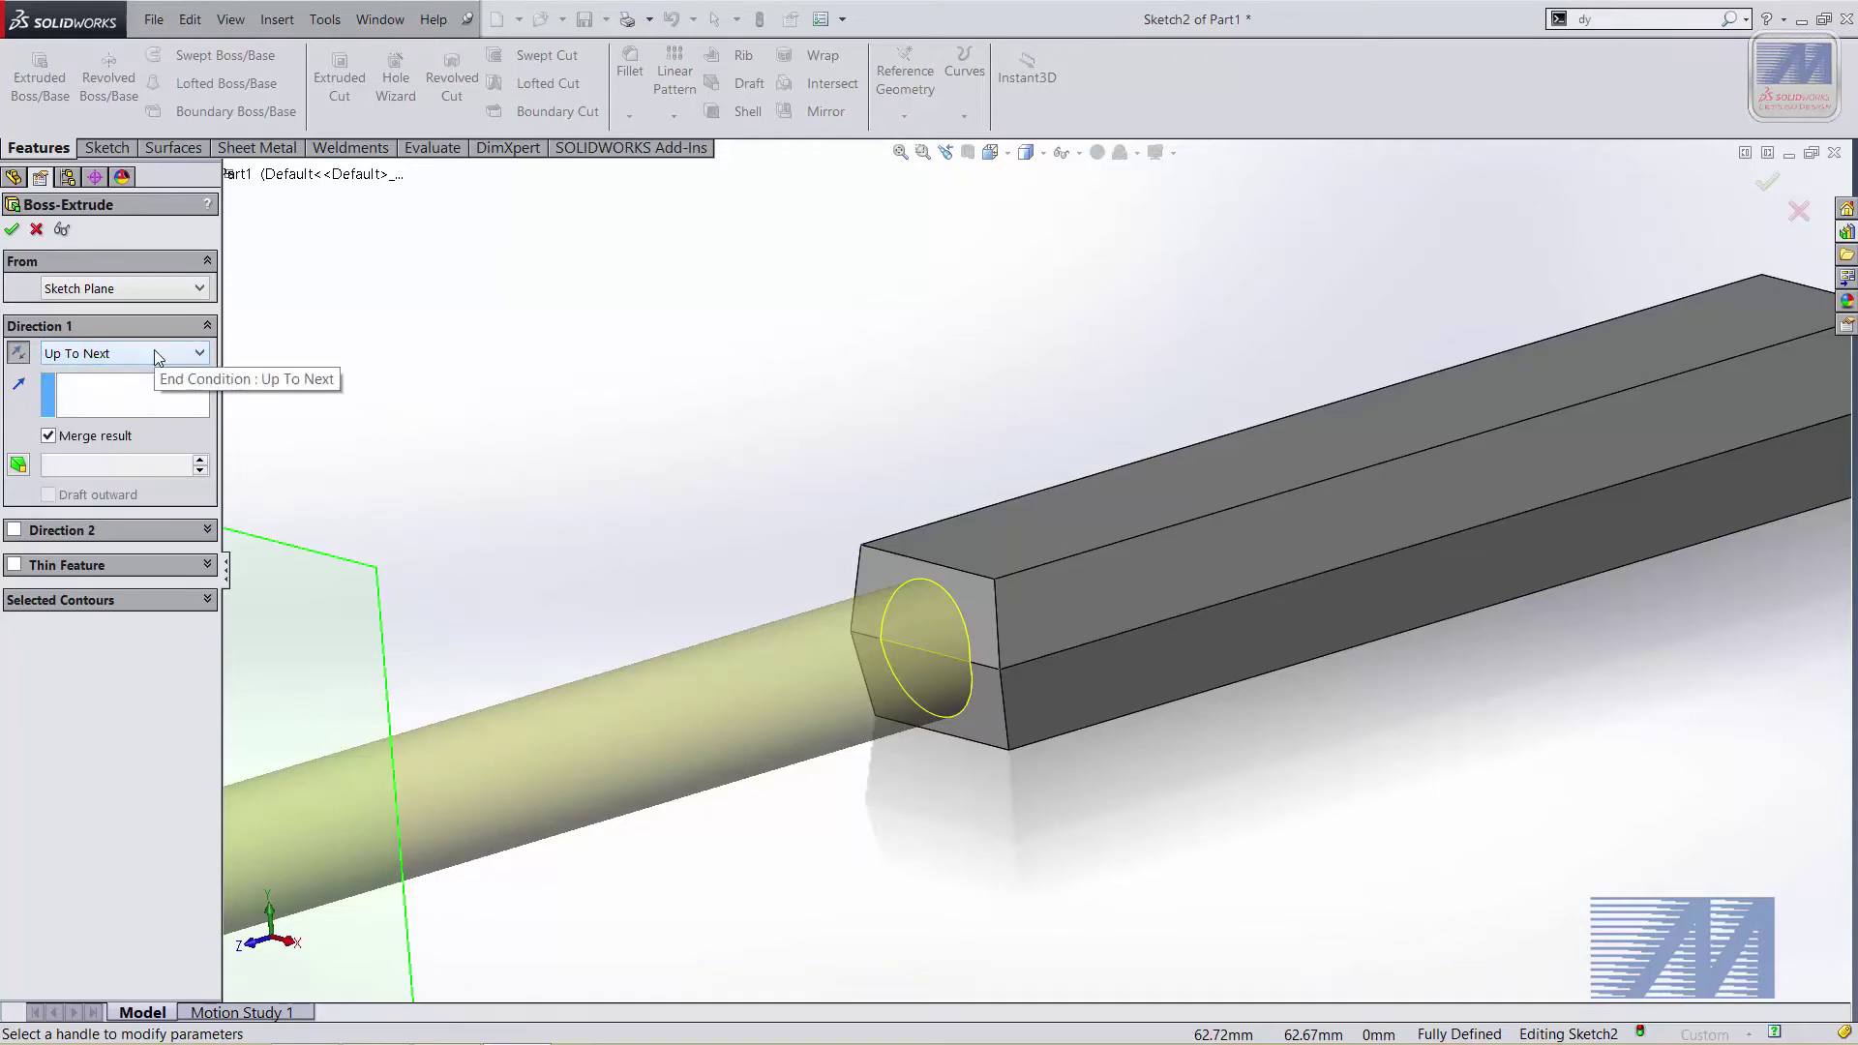
left_click(157, 357)
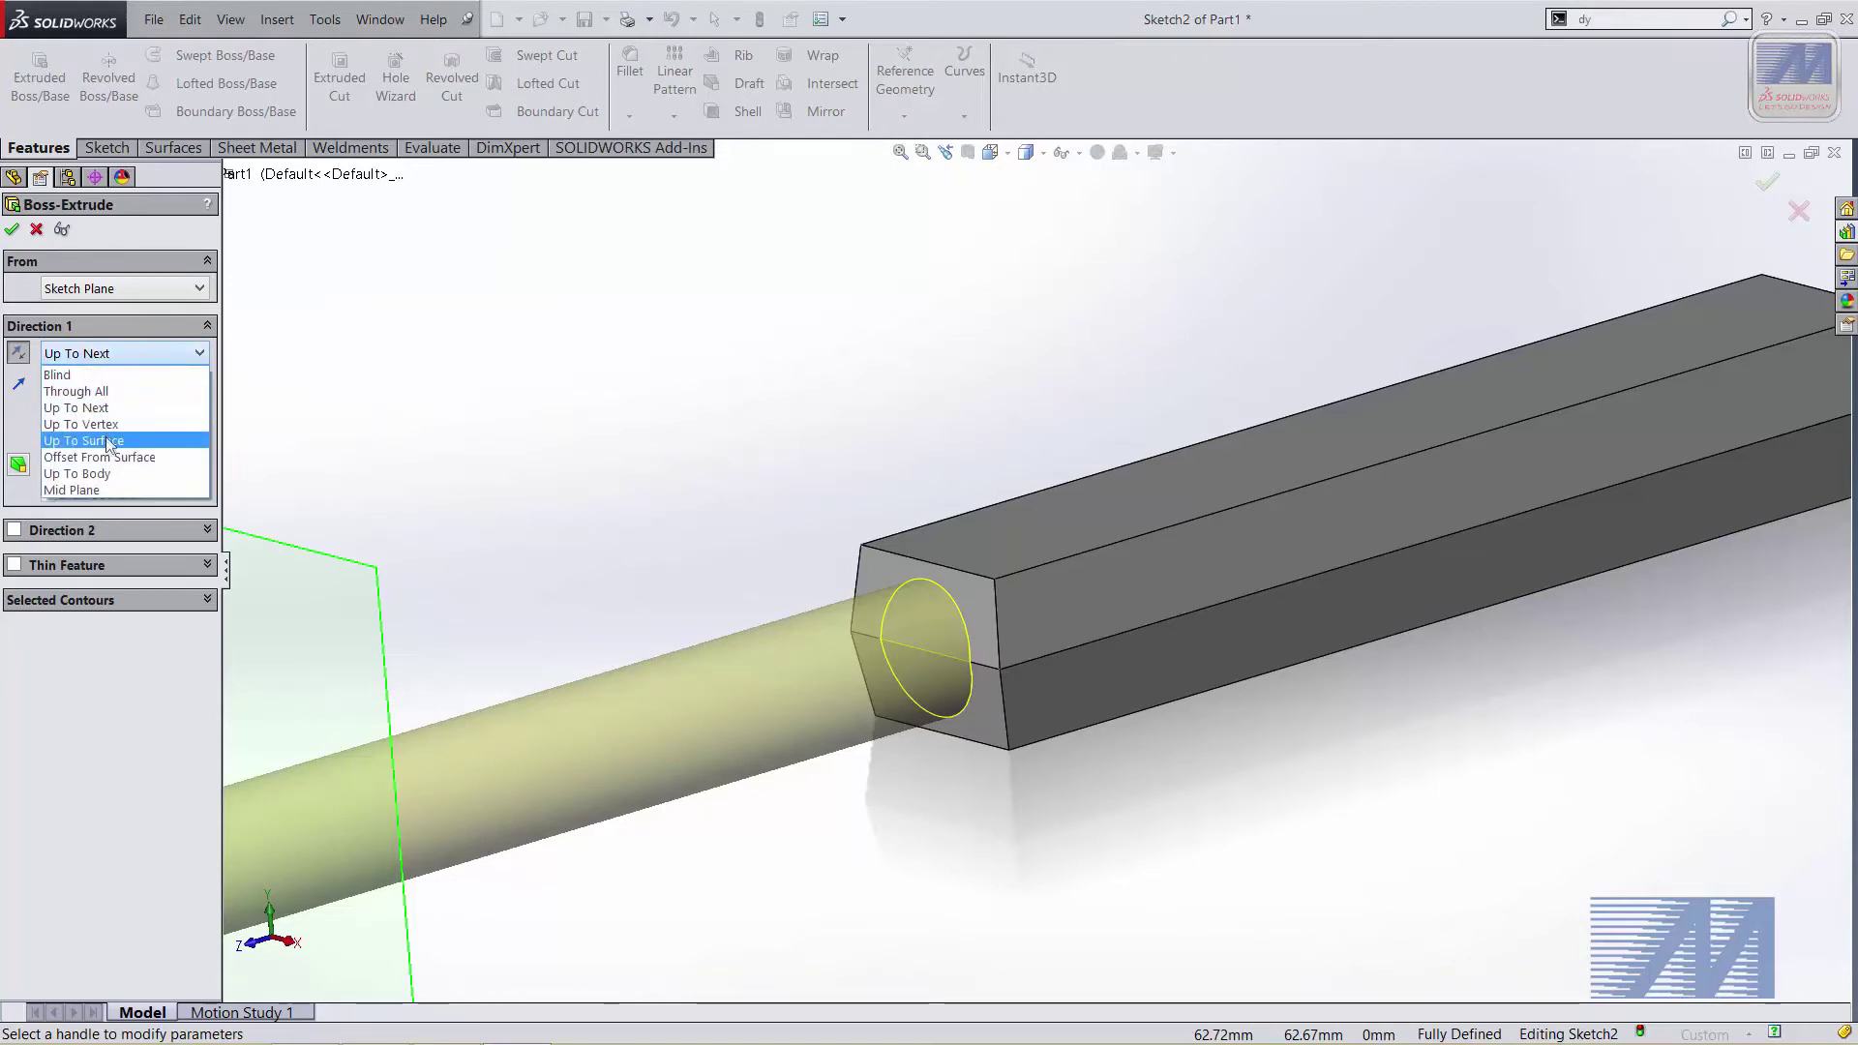
left_click(159, 354)
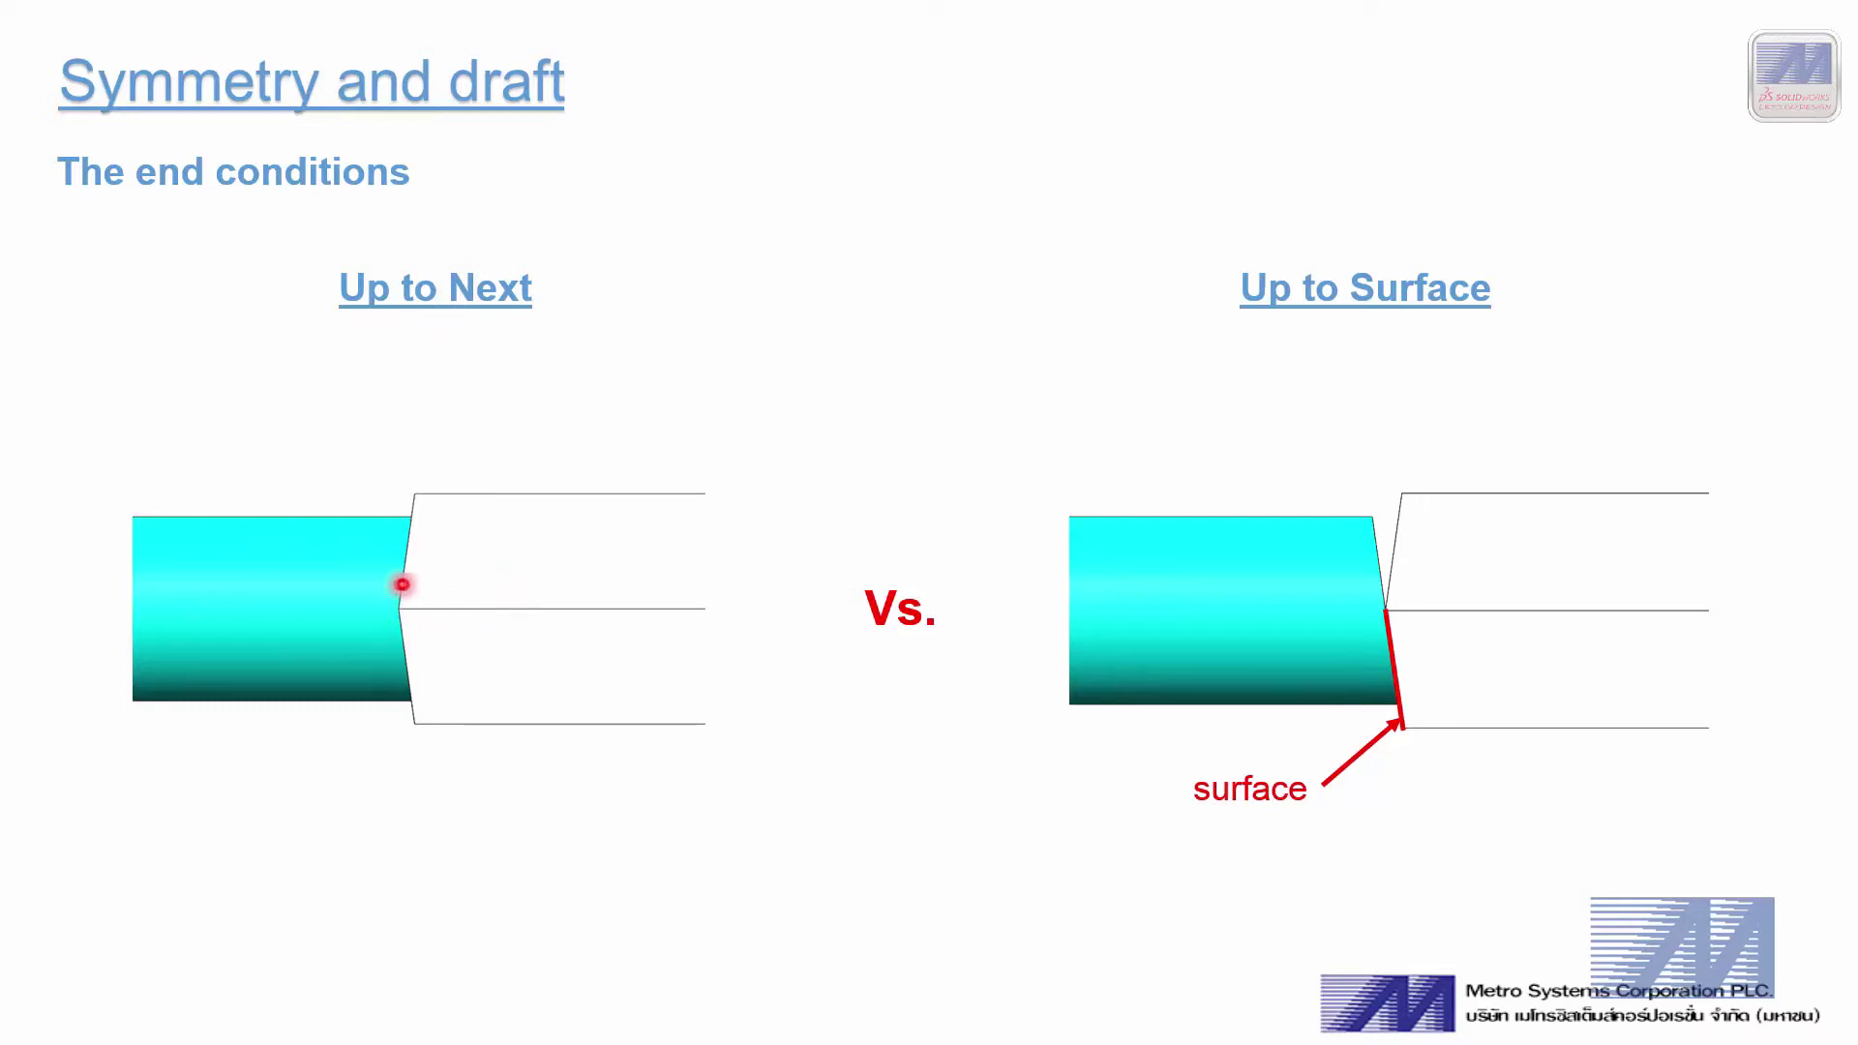
left_click(1394, 621)
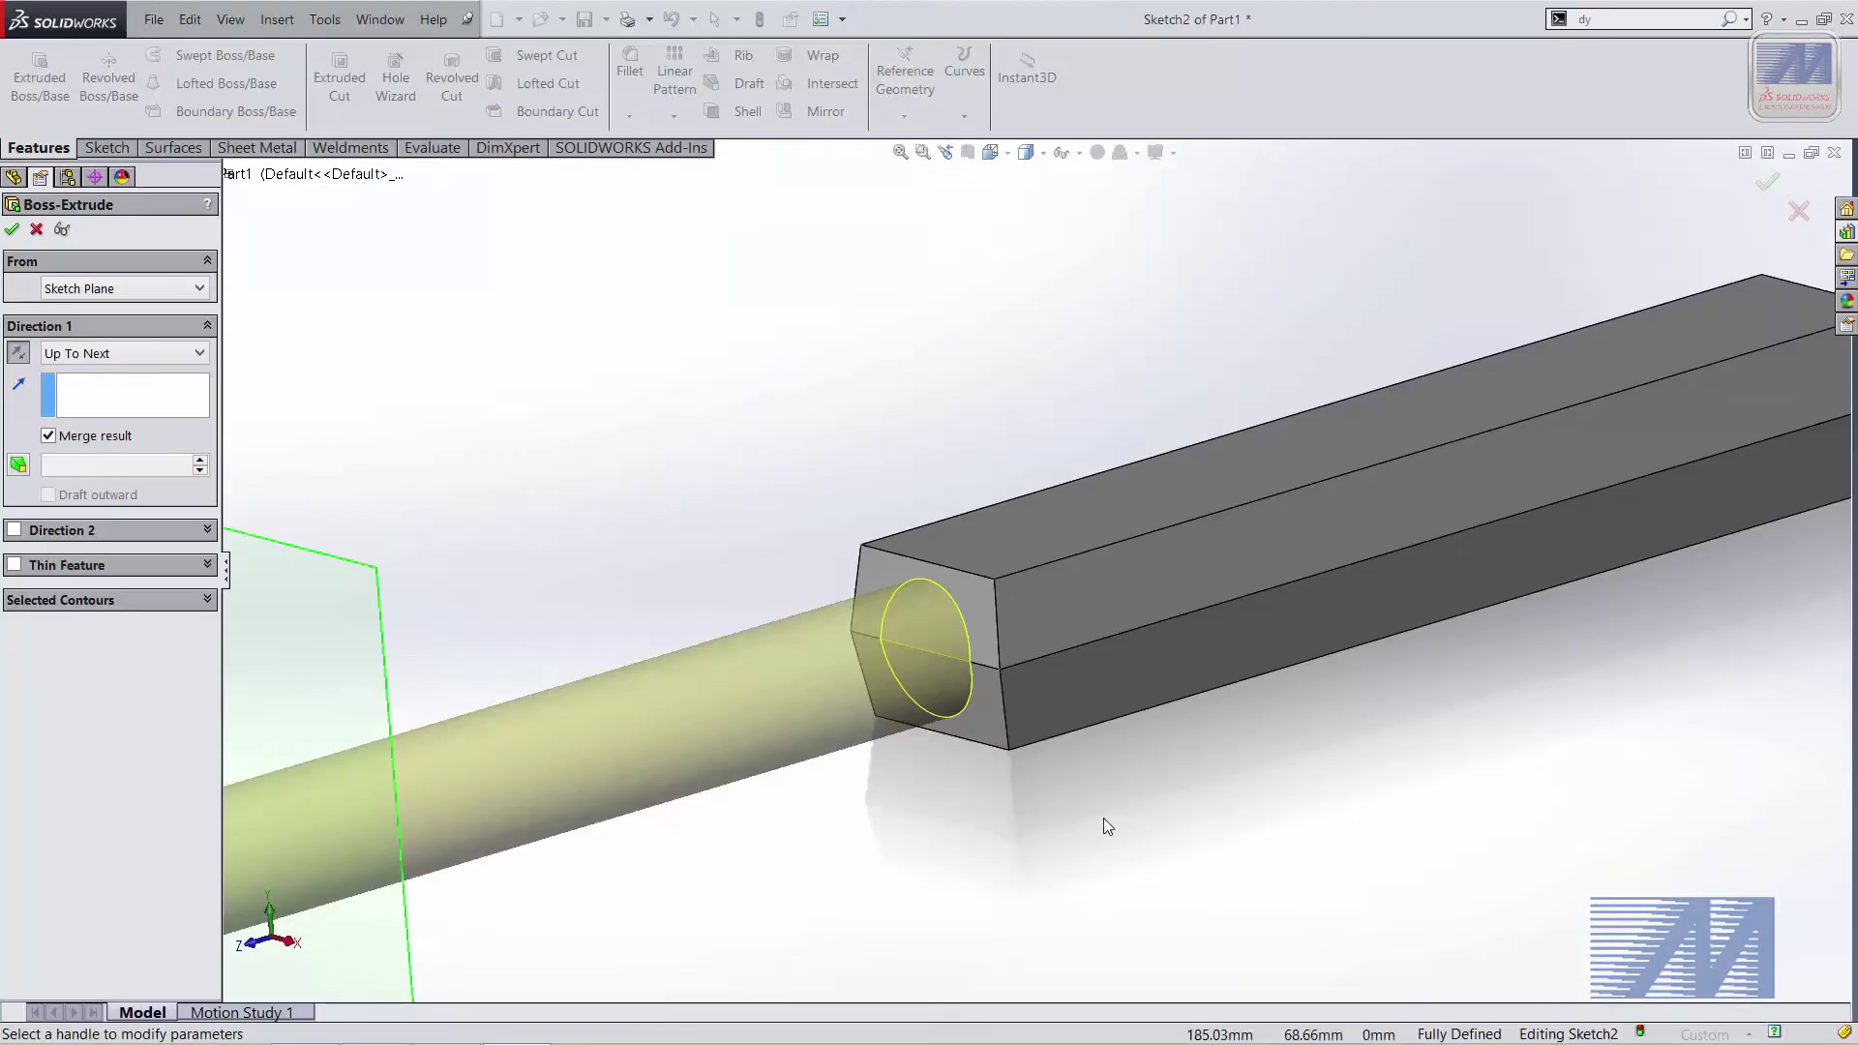
Accept the Ø12 rod extrusion as Boss-Extrude2
scroll(962, 788, "up", 3)
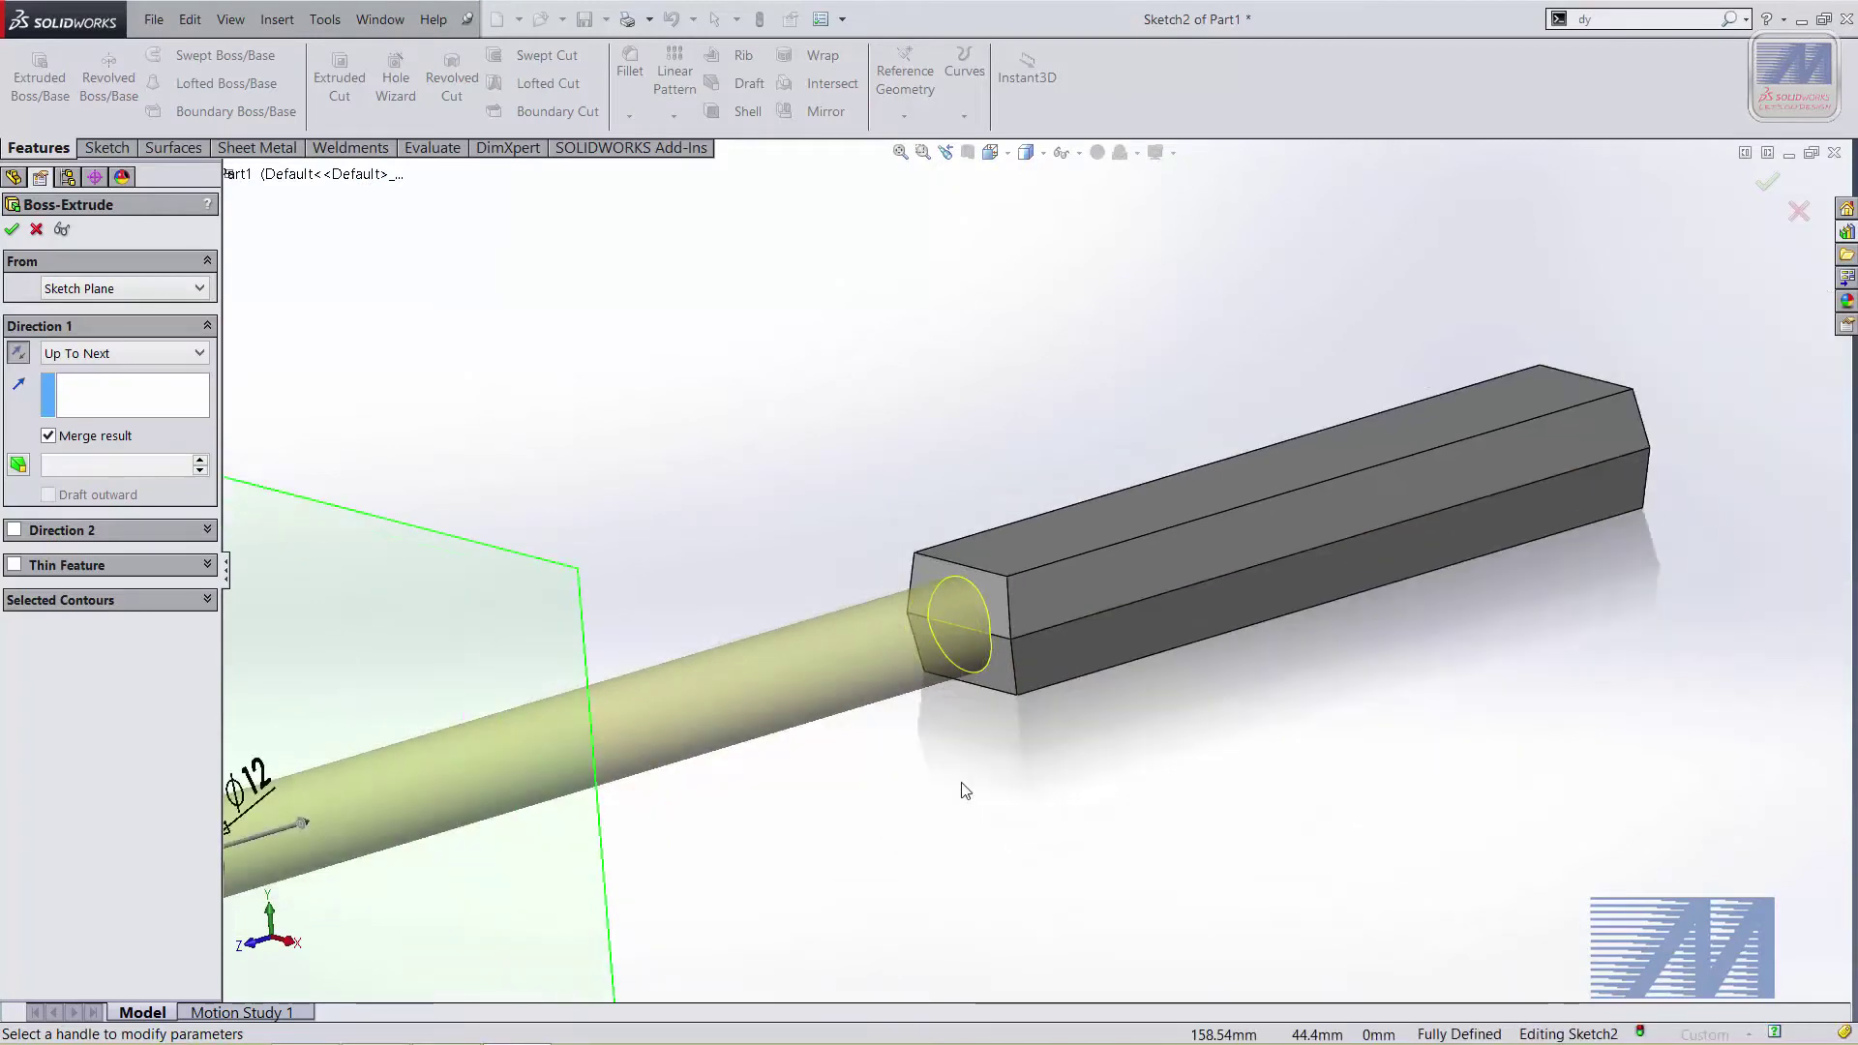
scroll(955, 788, "up", 3)
middle_click_drag(955, 788, 1057, 730)
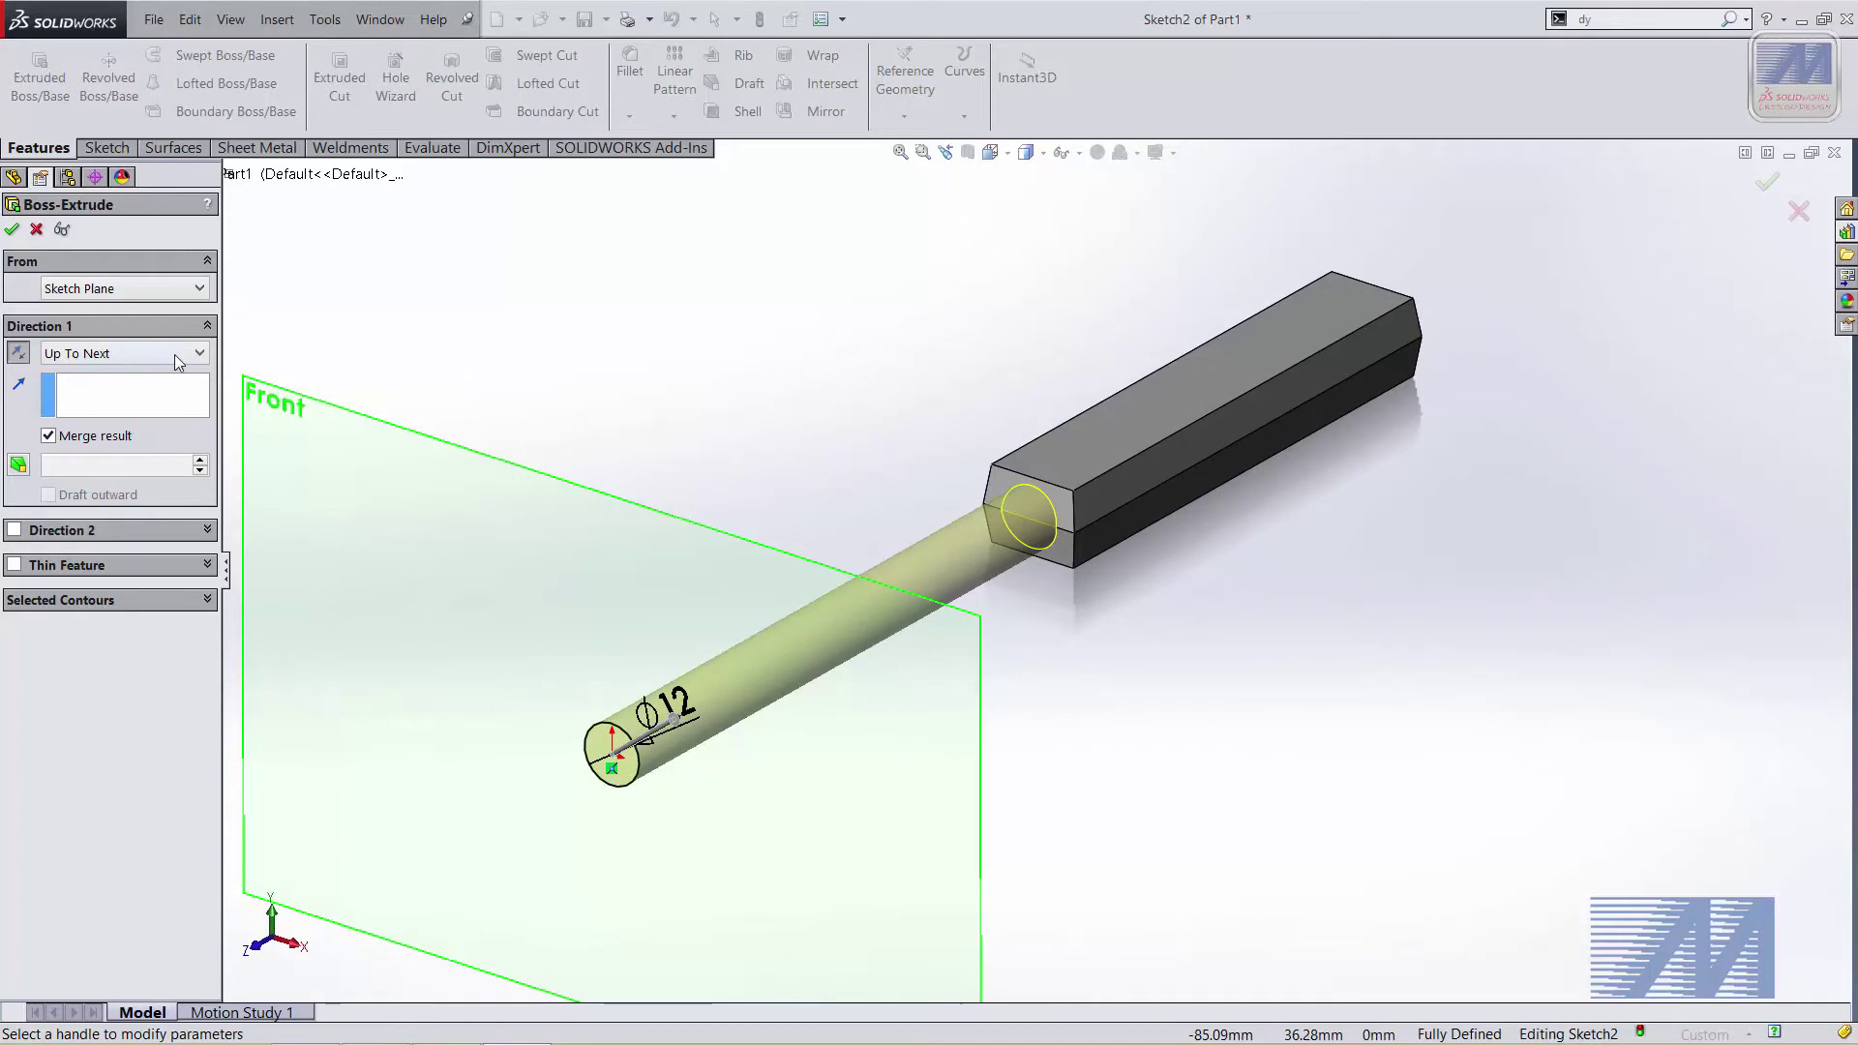
middle_click_drag(1100, 550, 1071, 675)
left_click(12, 230)
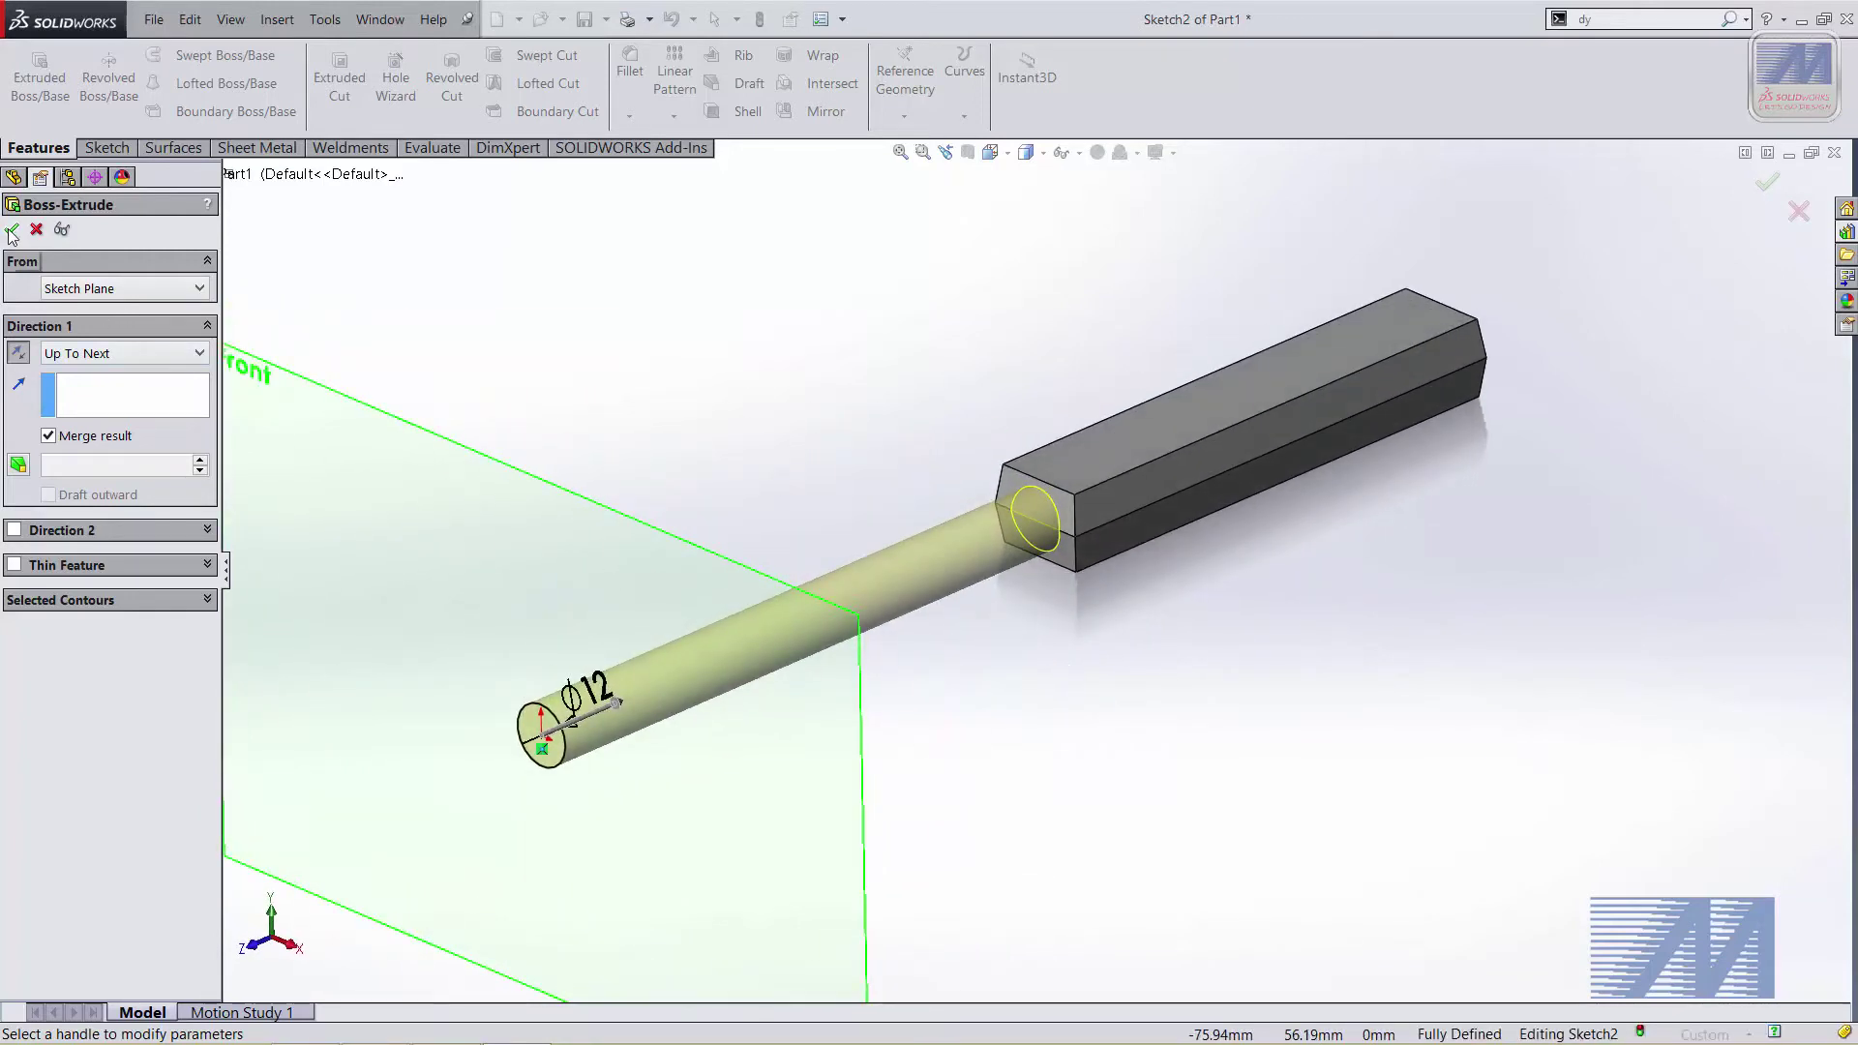
Hide the Front plane from its context toolbar
mouse_move(1053, 746)
middle_mouse_down()
mouse_move(996, 664)
mouse_move(1025, 652)
mouse_move(996, 577)
middle_mouse_up()
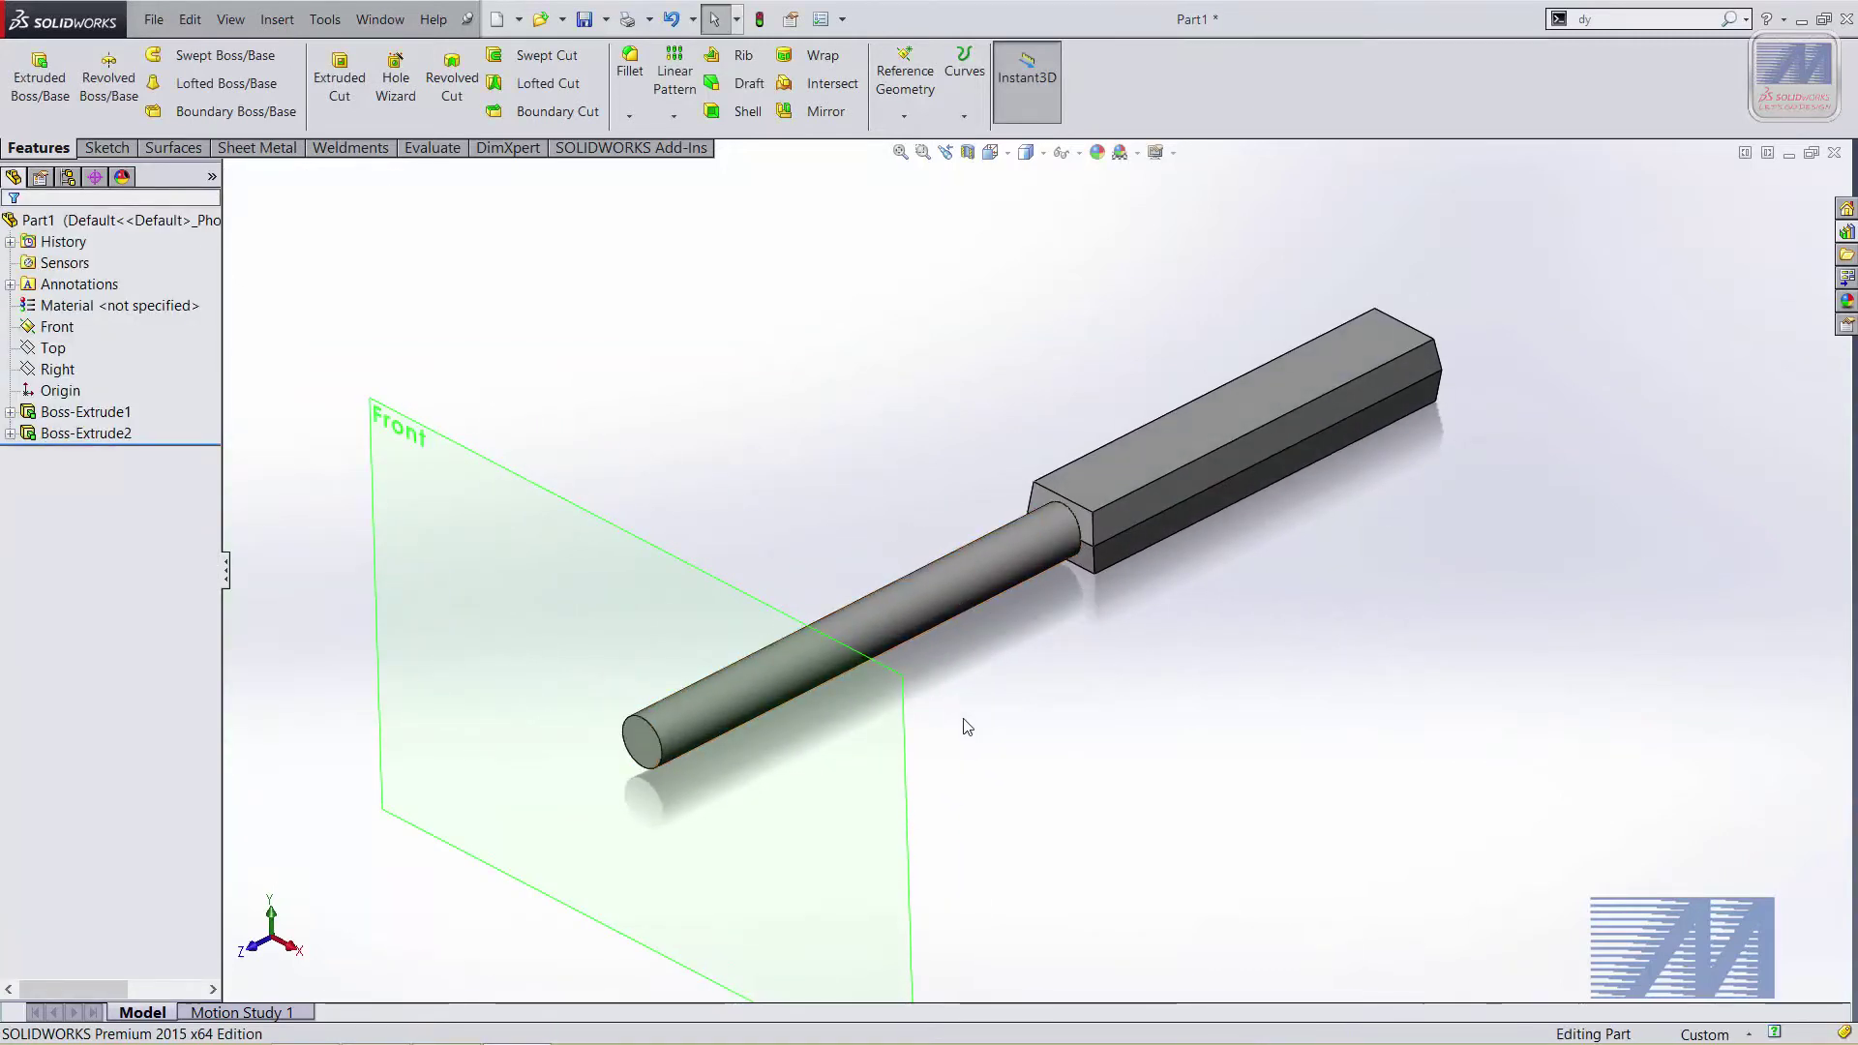
middle_click_drag(966, 726, 938, 672, "ctrl")
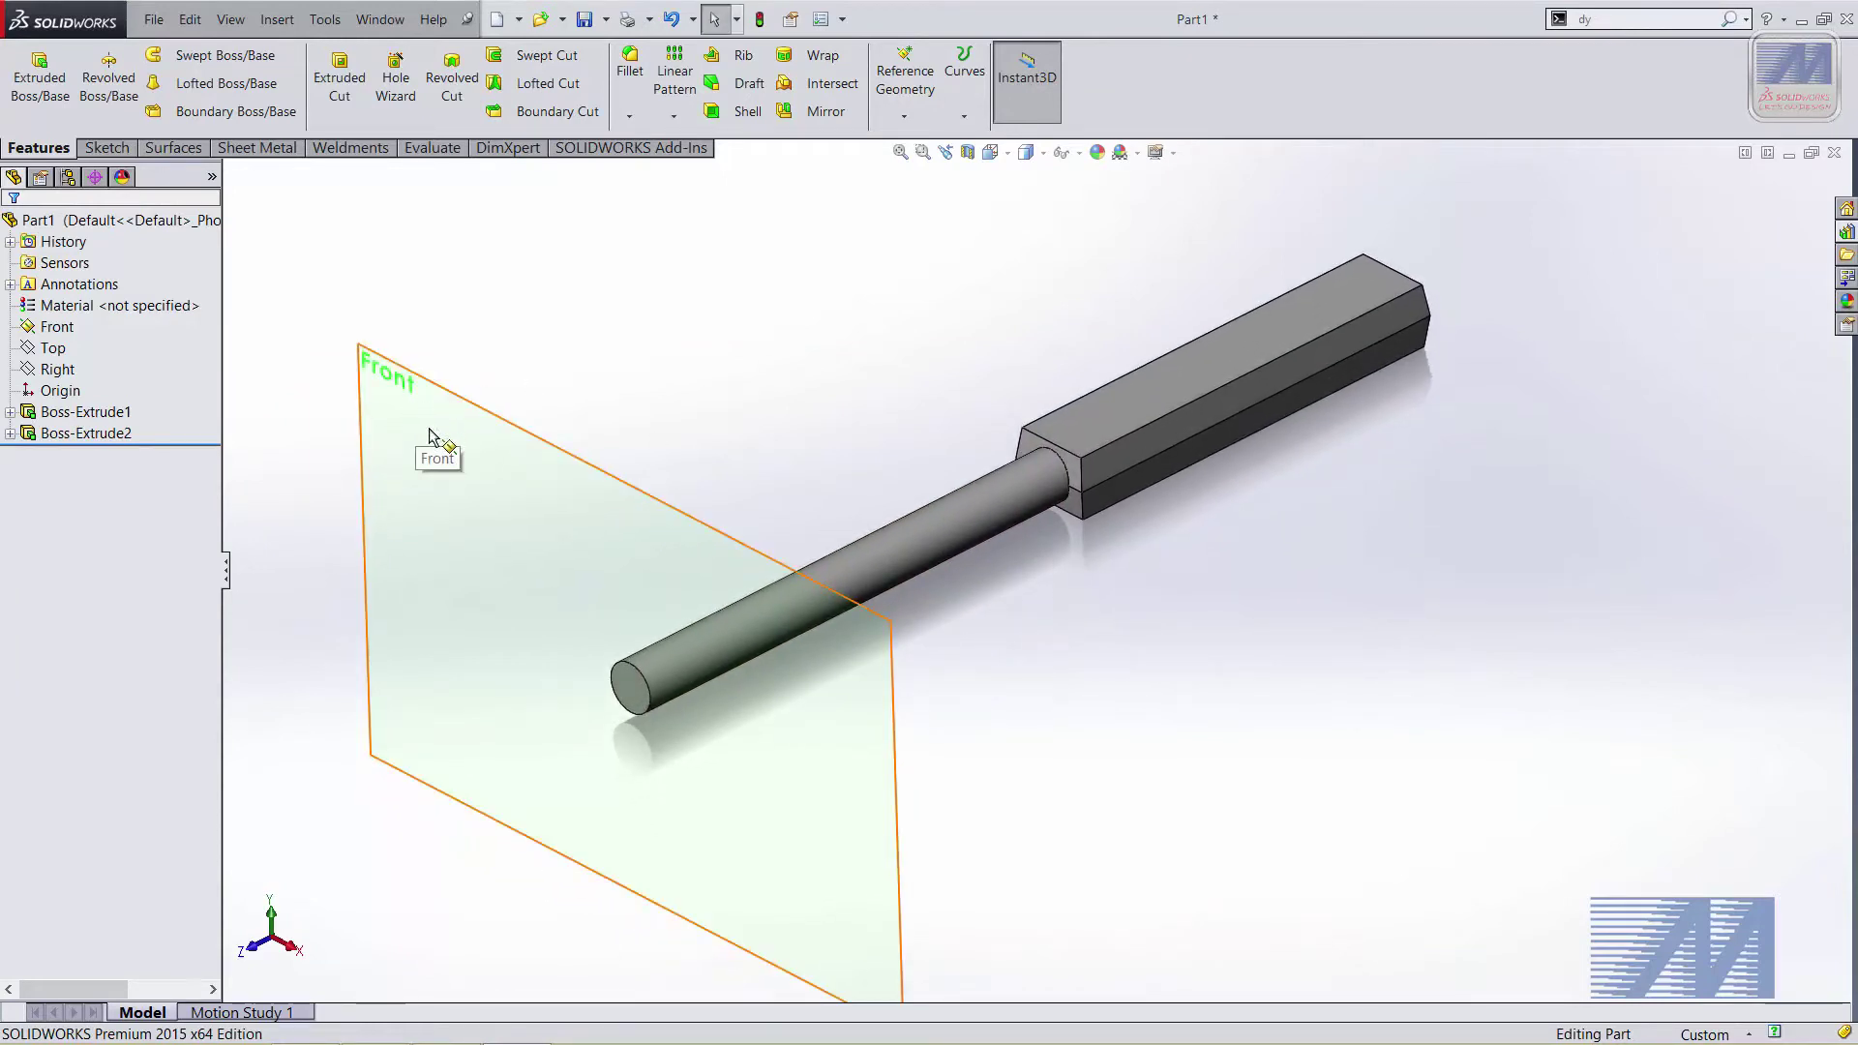
right_click(560, 523)
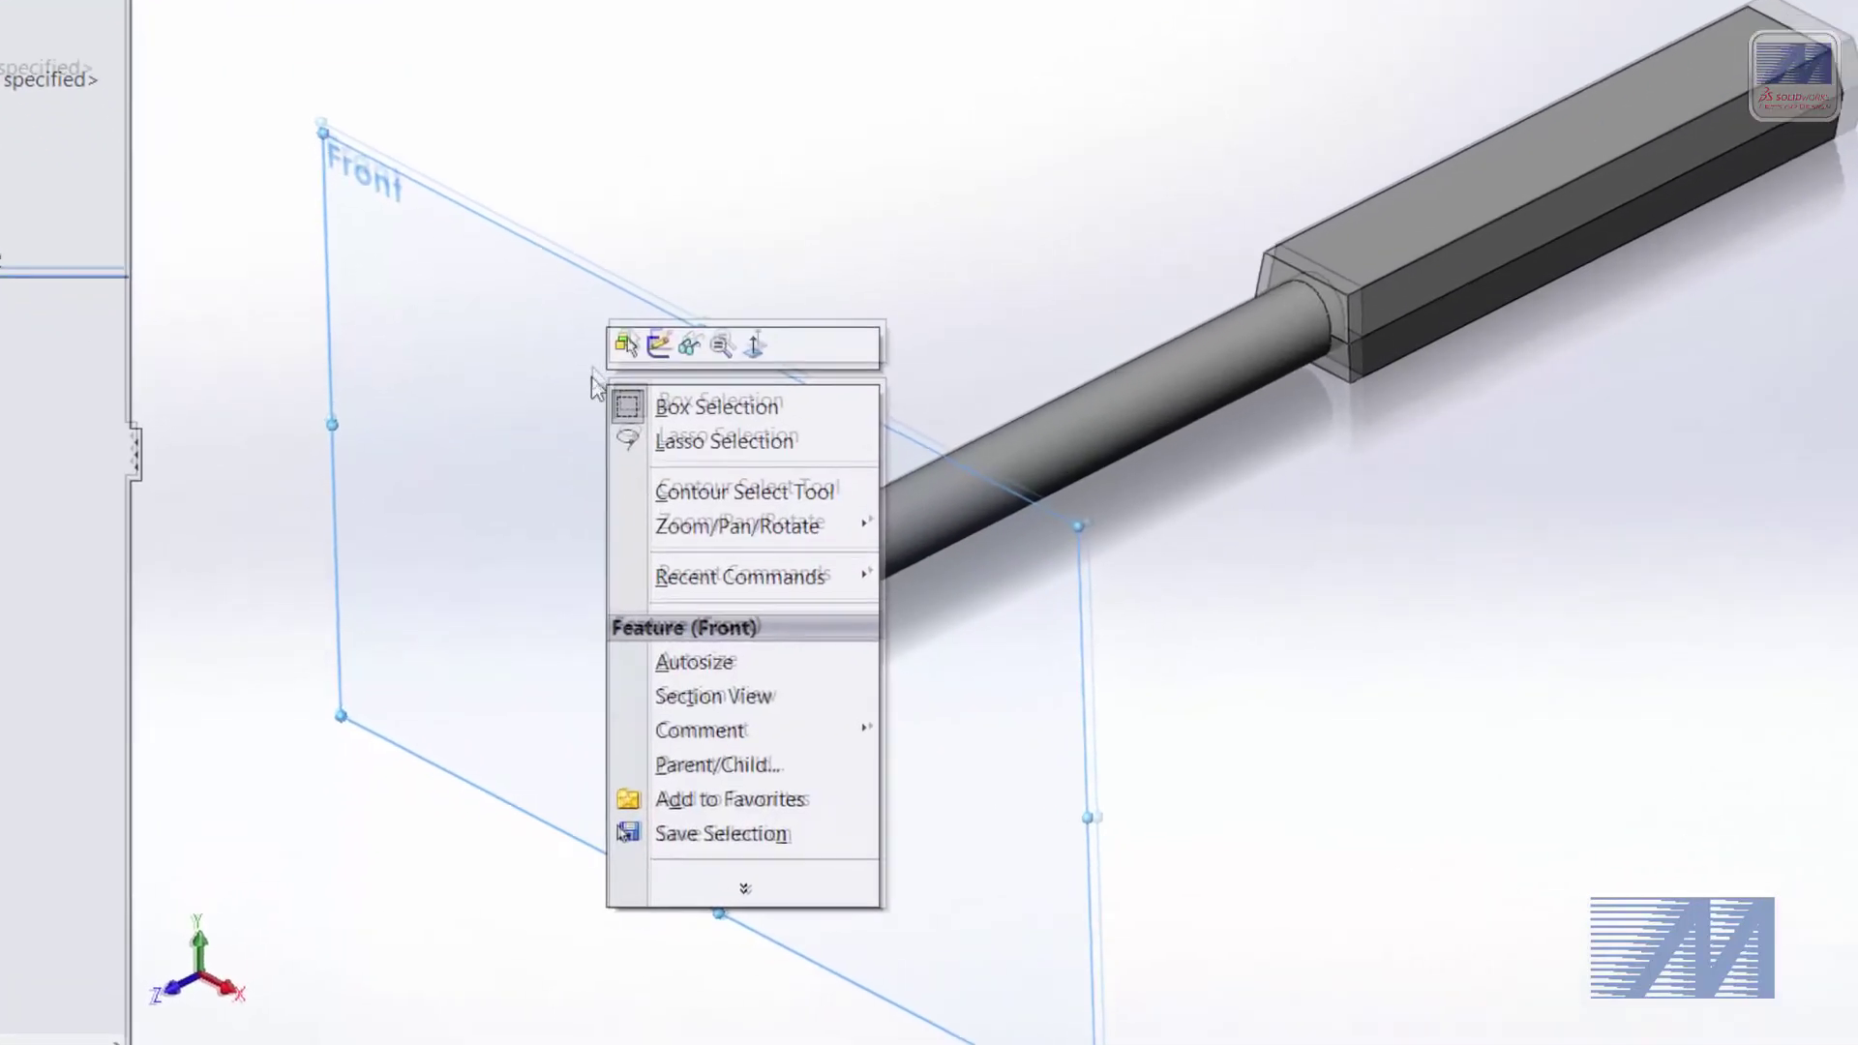
left_click(727, 272)
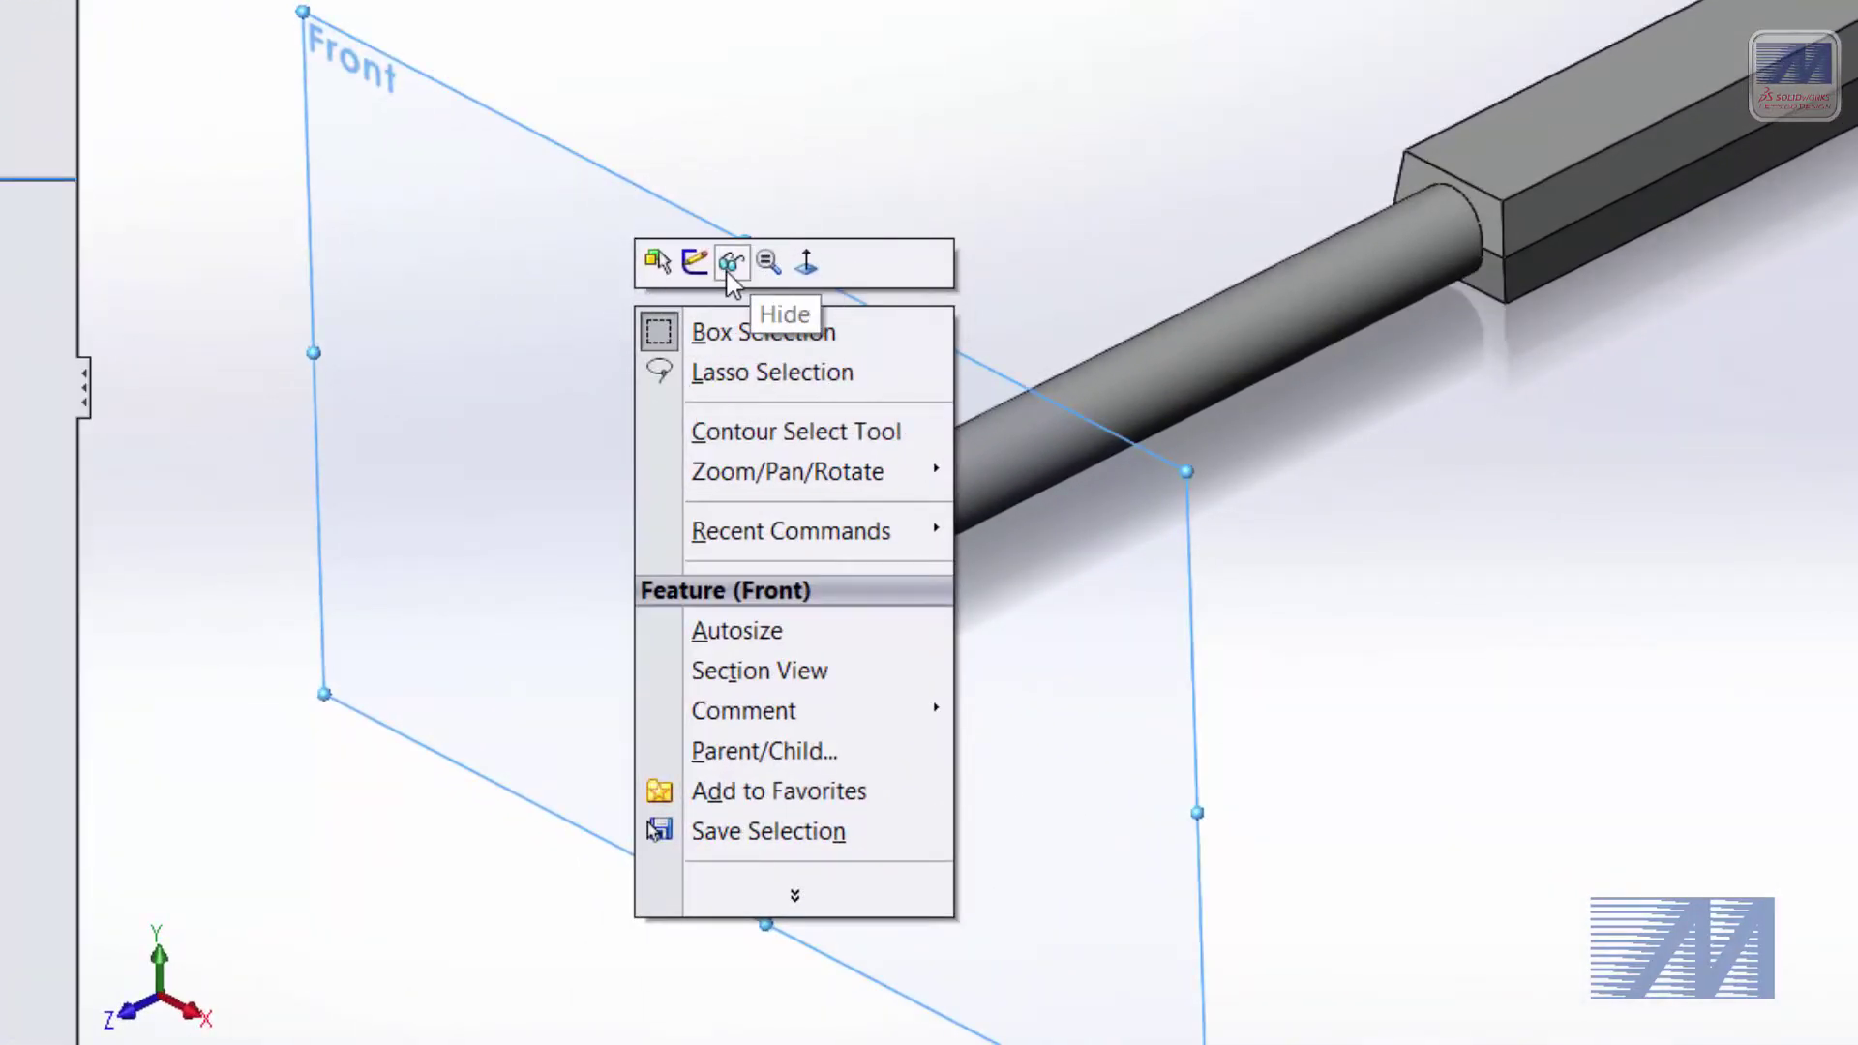
left_click(742, 271)
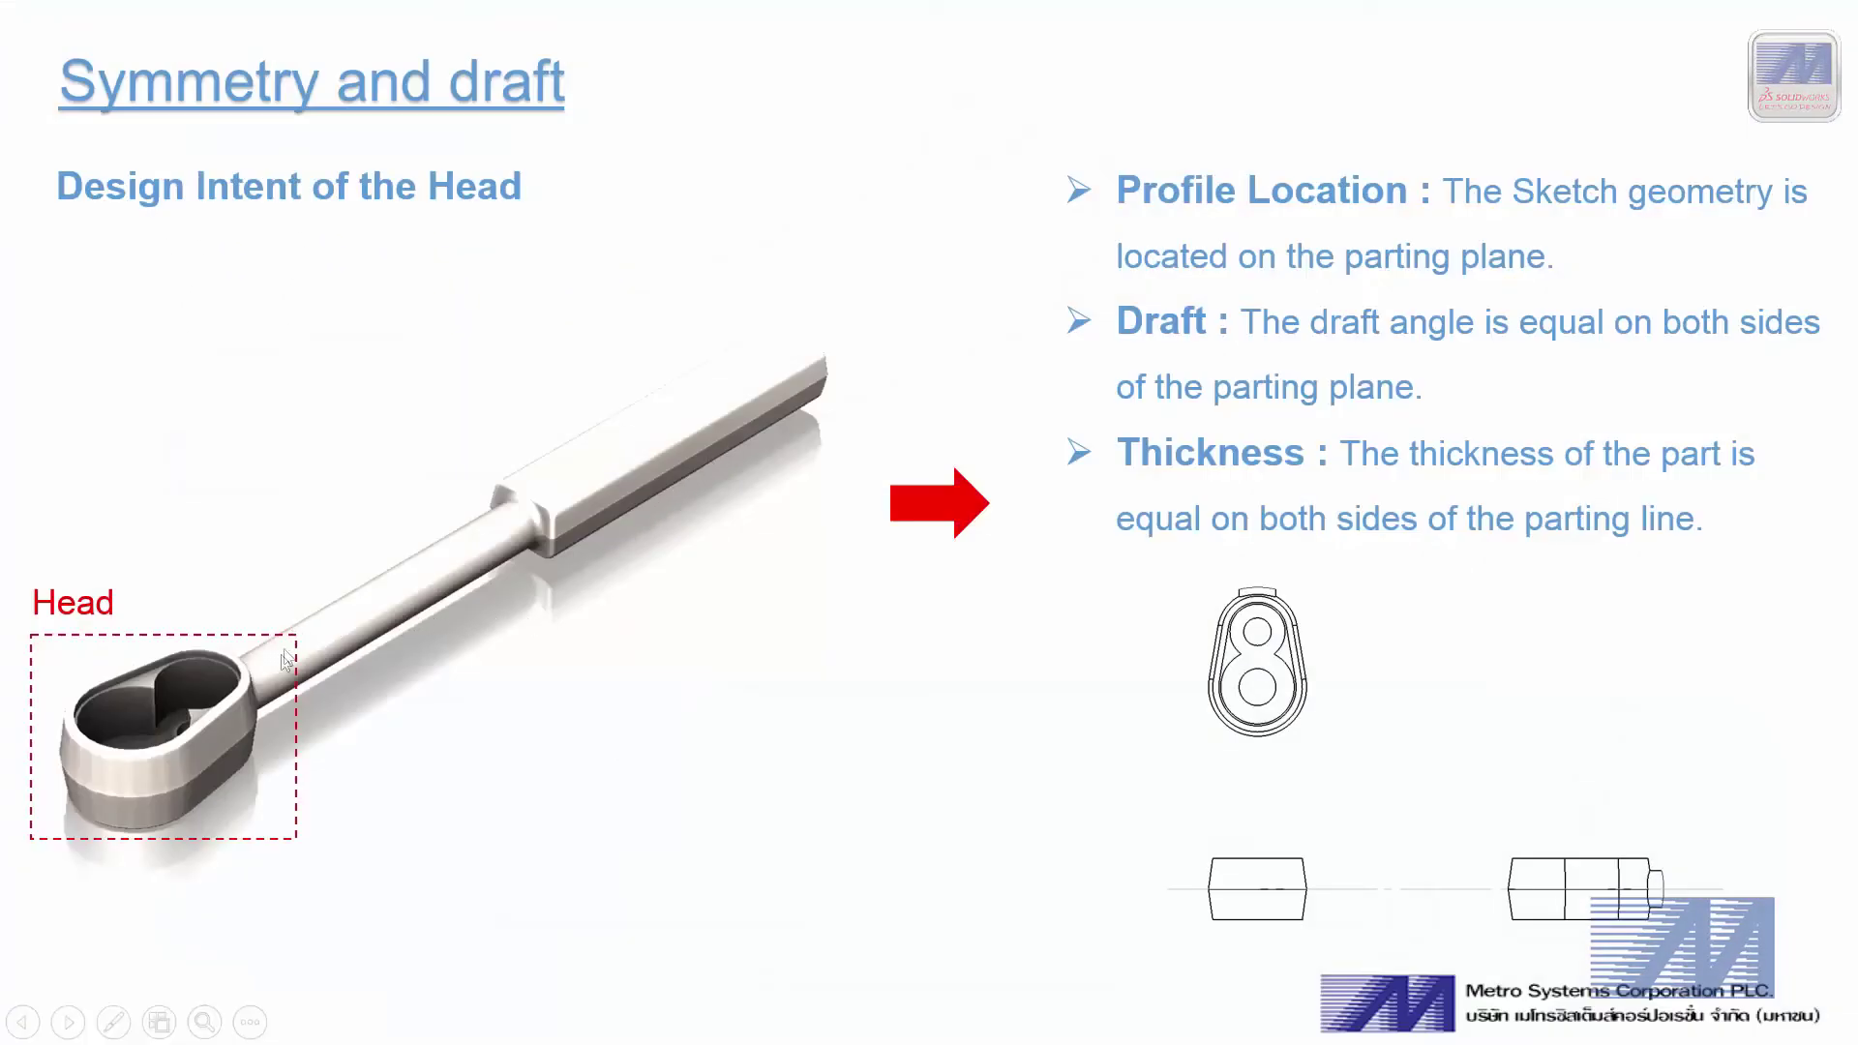
left_click(113, 1022)
left_click(138, 809)
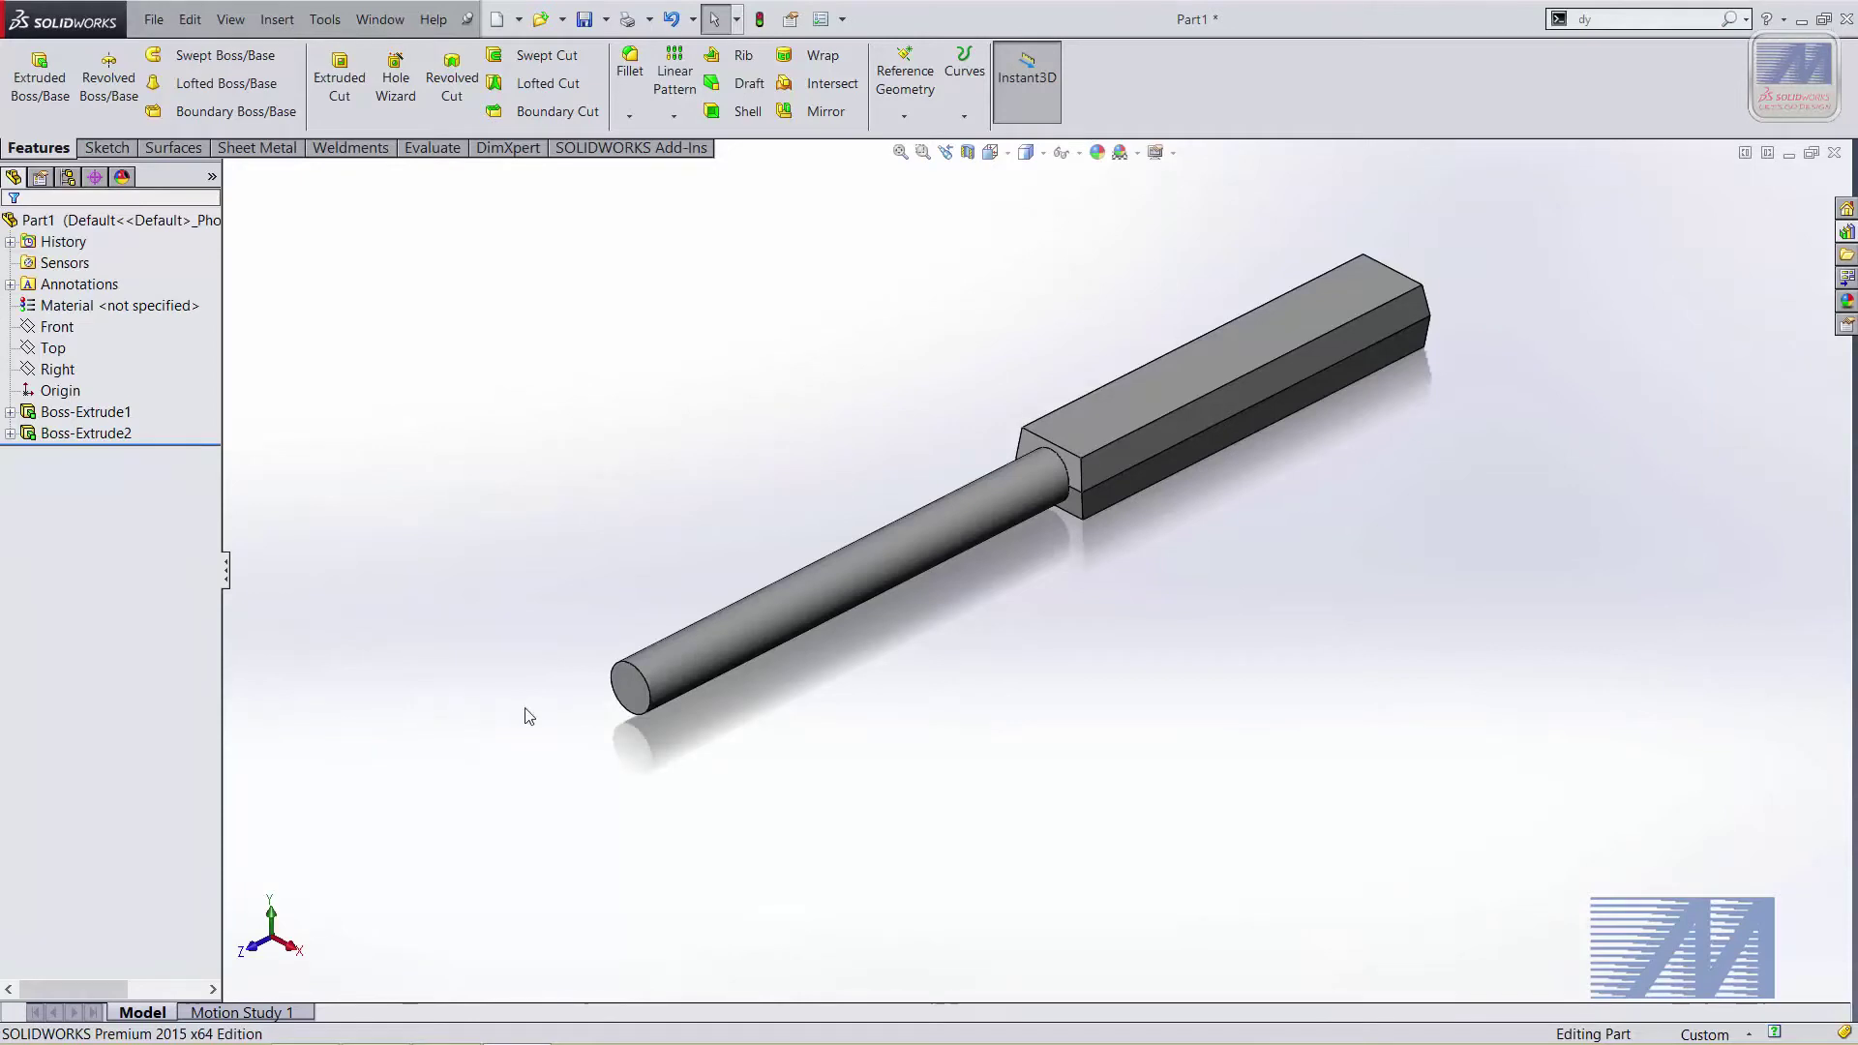
Open a new sketch on the Top plane
left_click(52, 349)
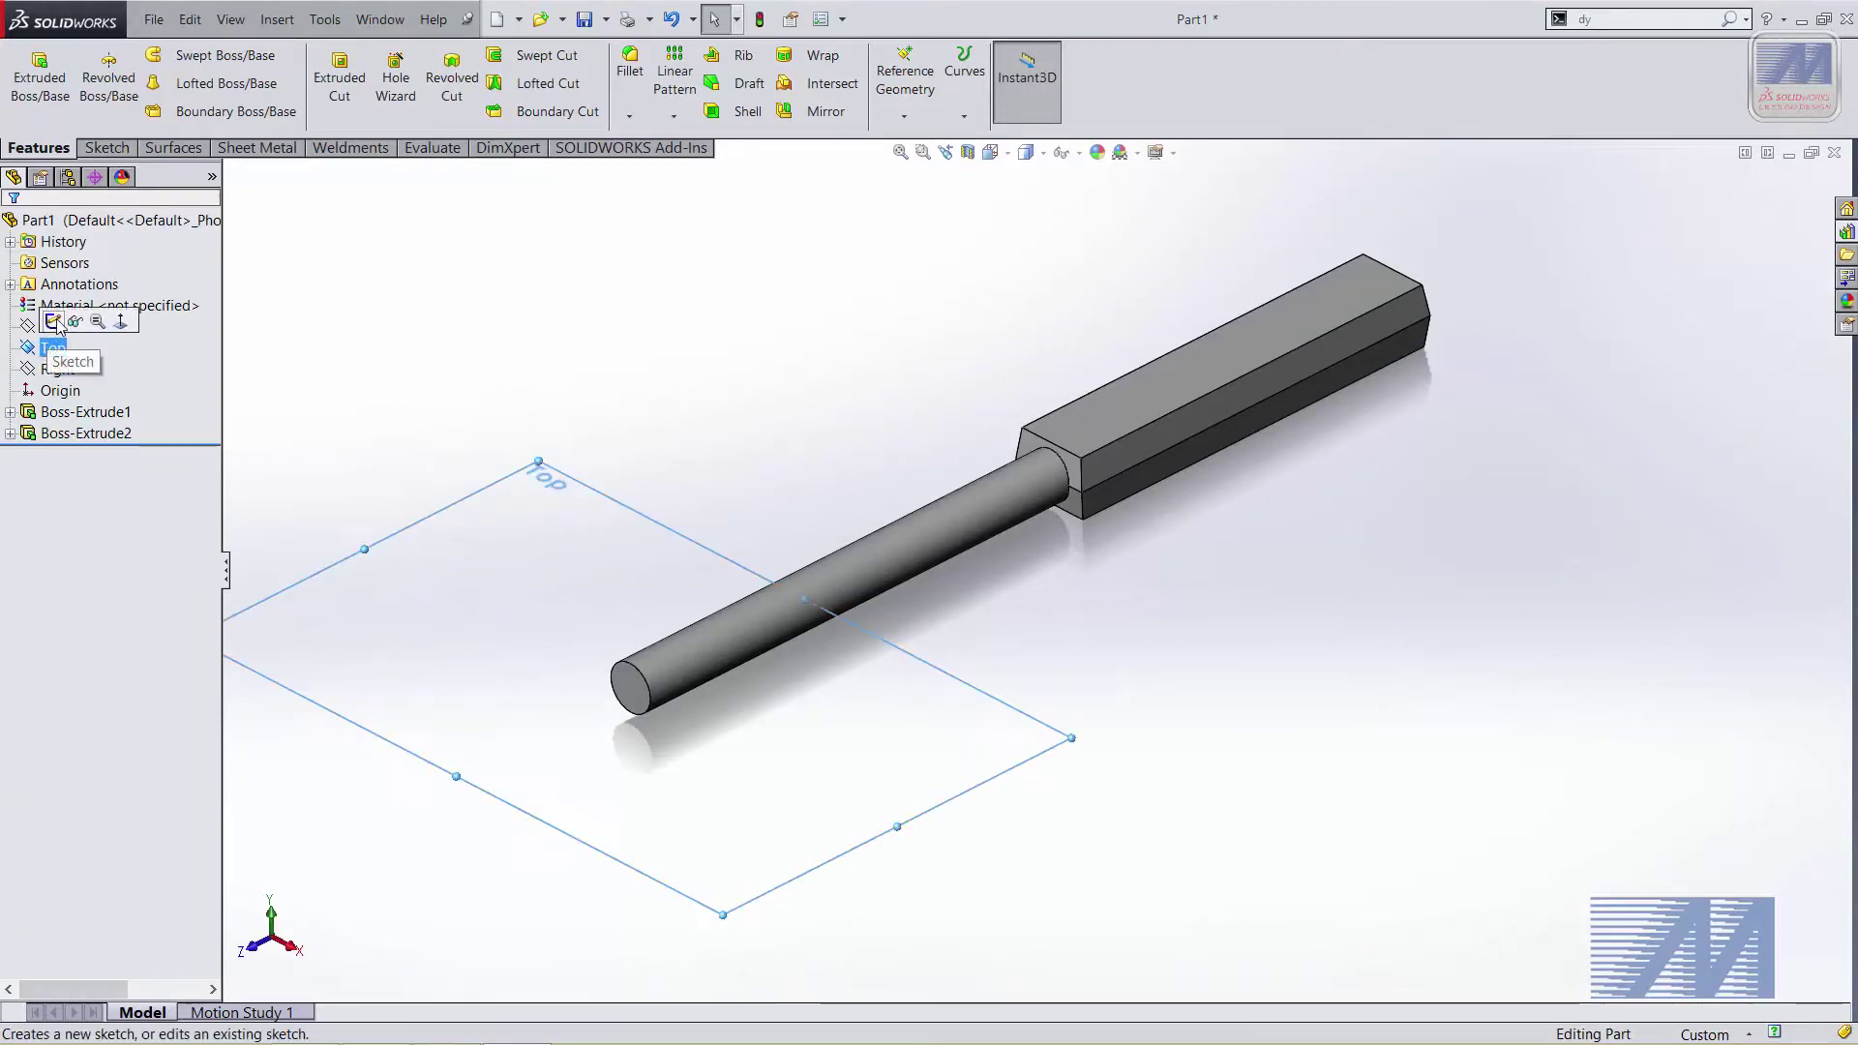
left_click(58, 327)
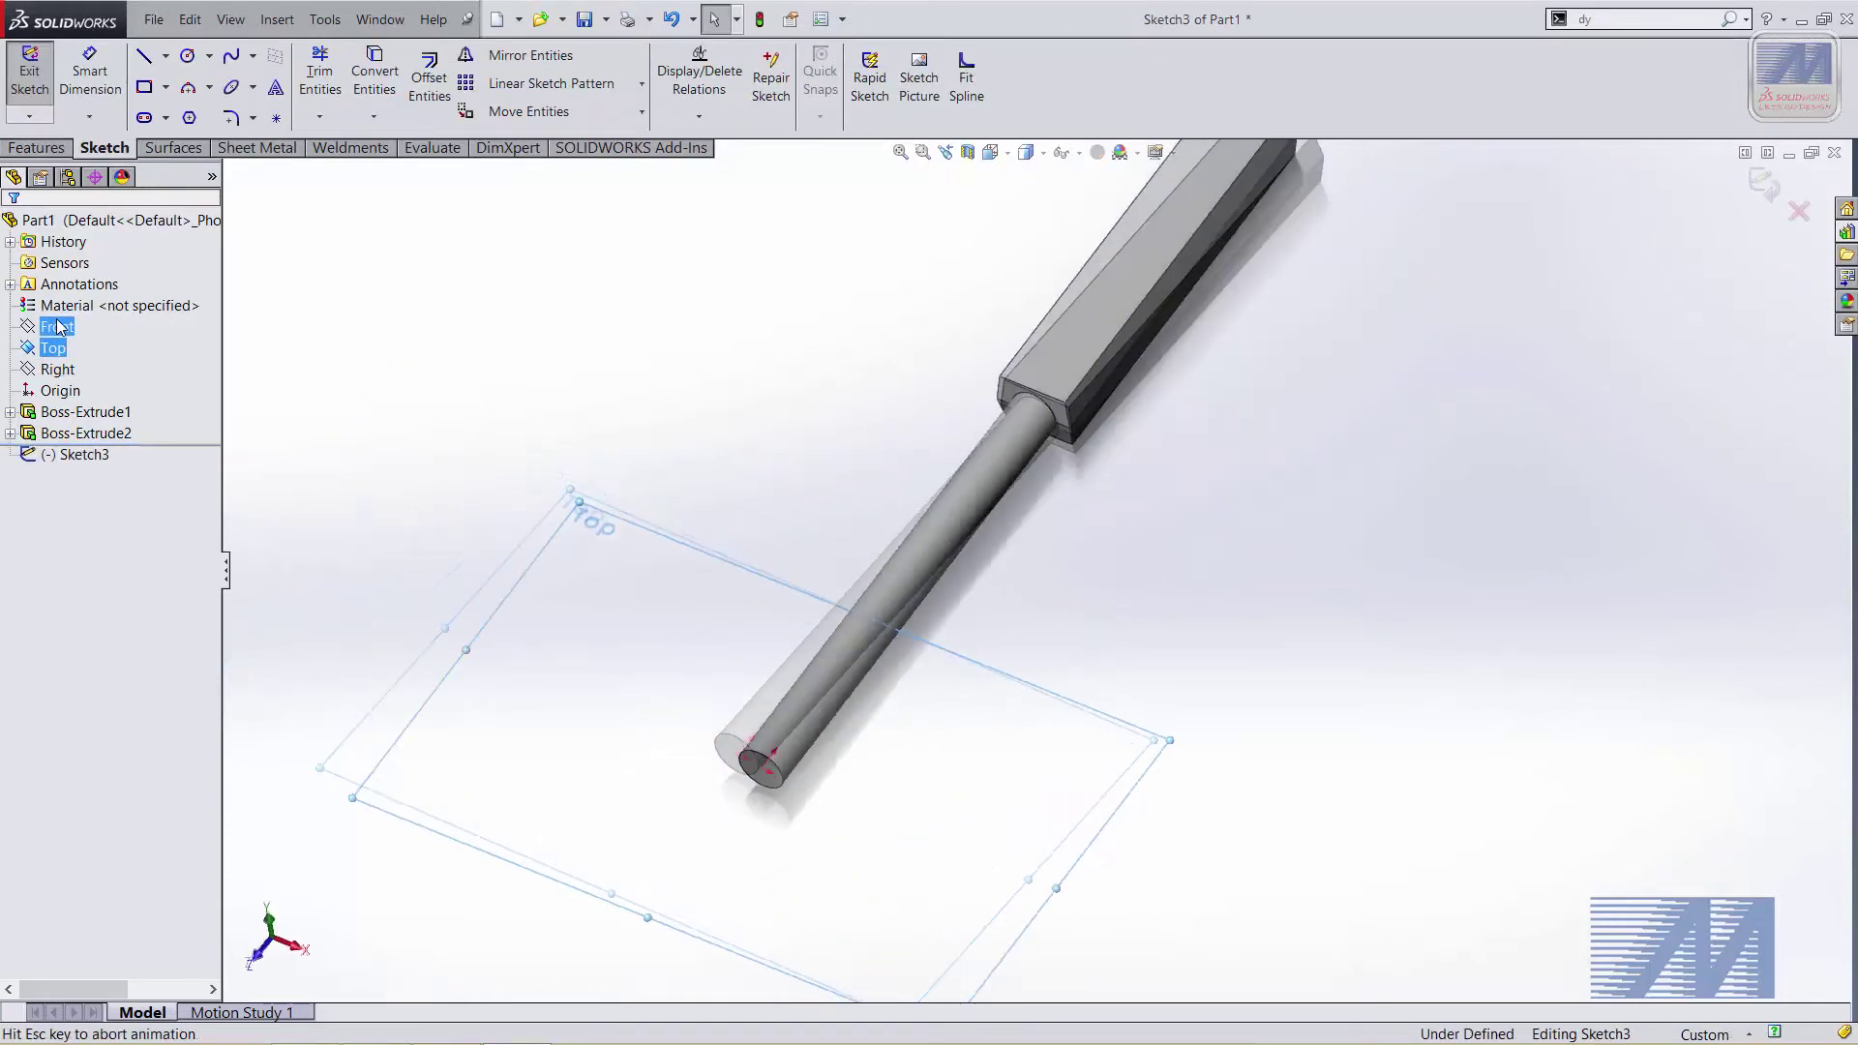
scroll(1088, 944, "down", 3)
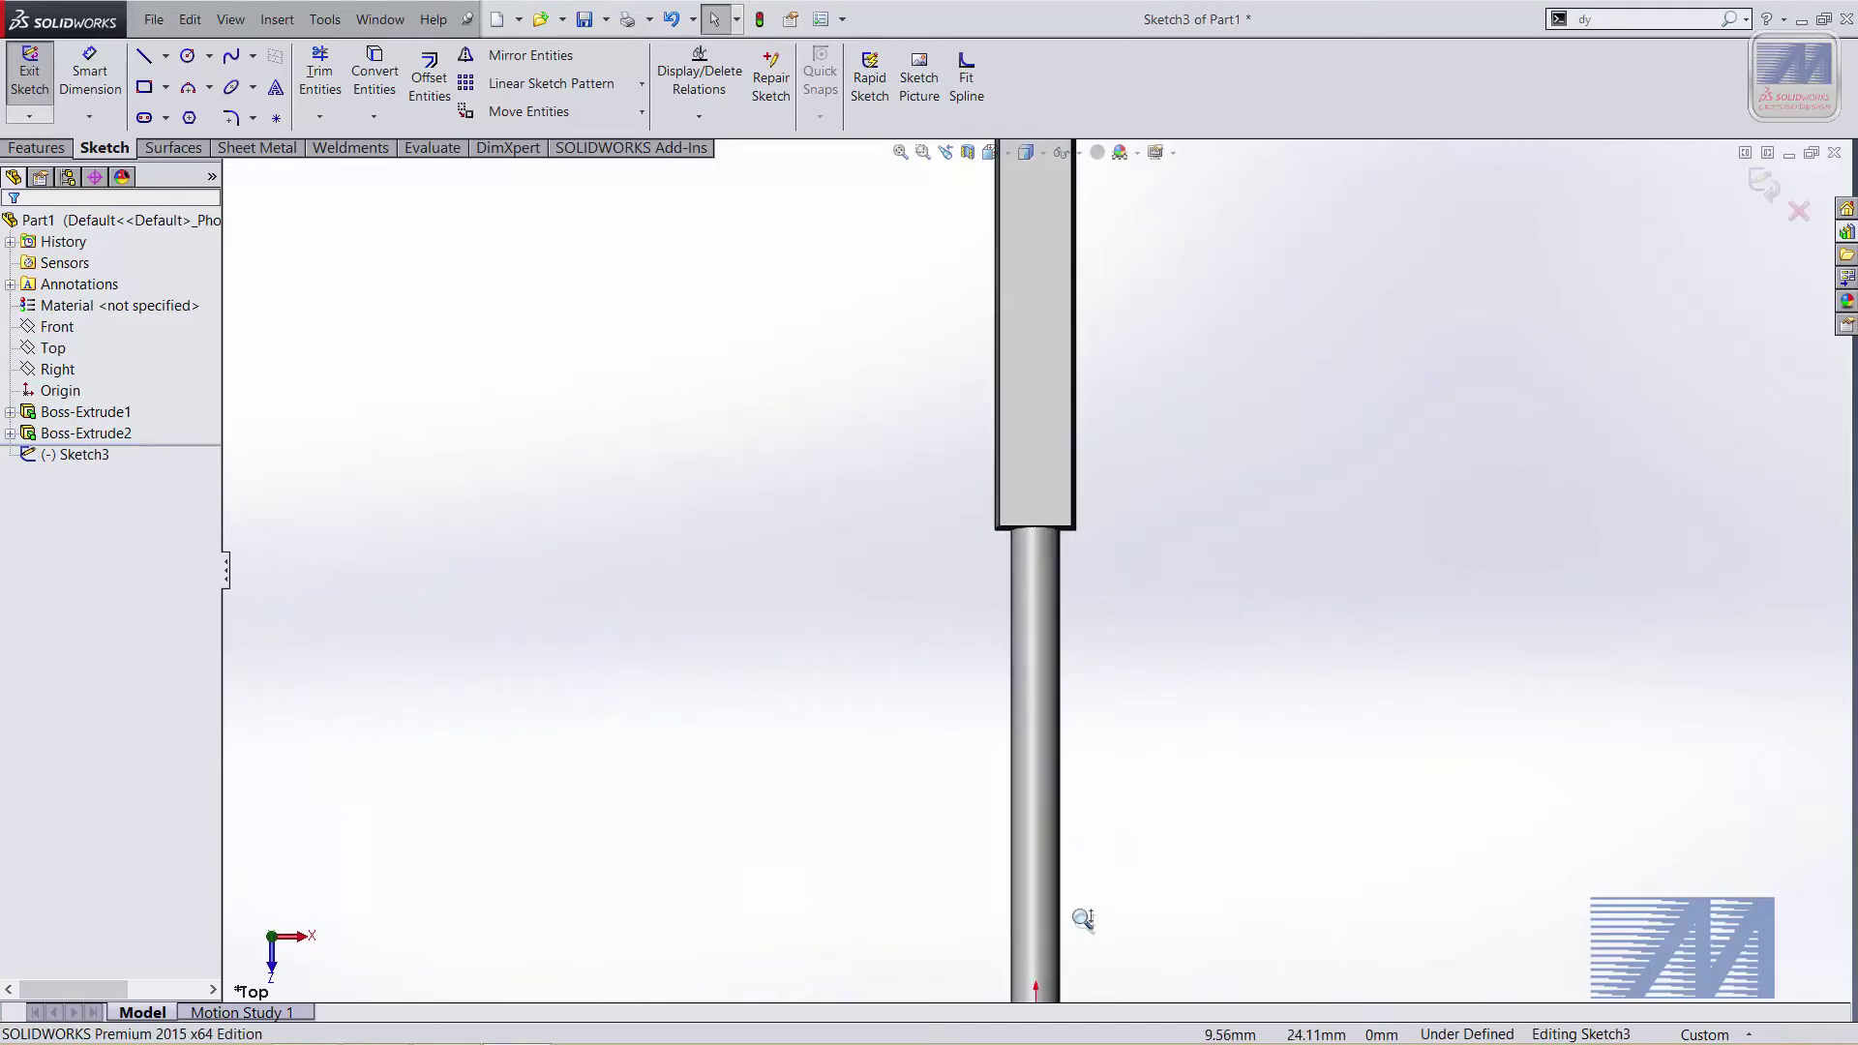
scroll(1079, 921, "down", 4)
middle_click_drag(1174, 904, 1204, 387, "ctrl")
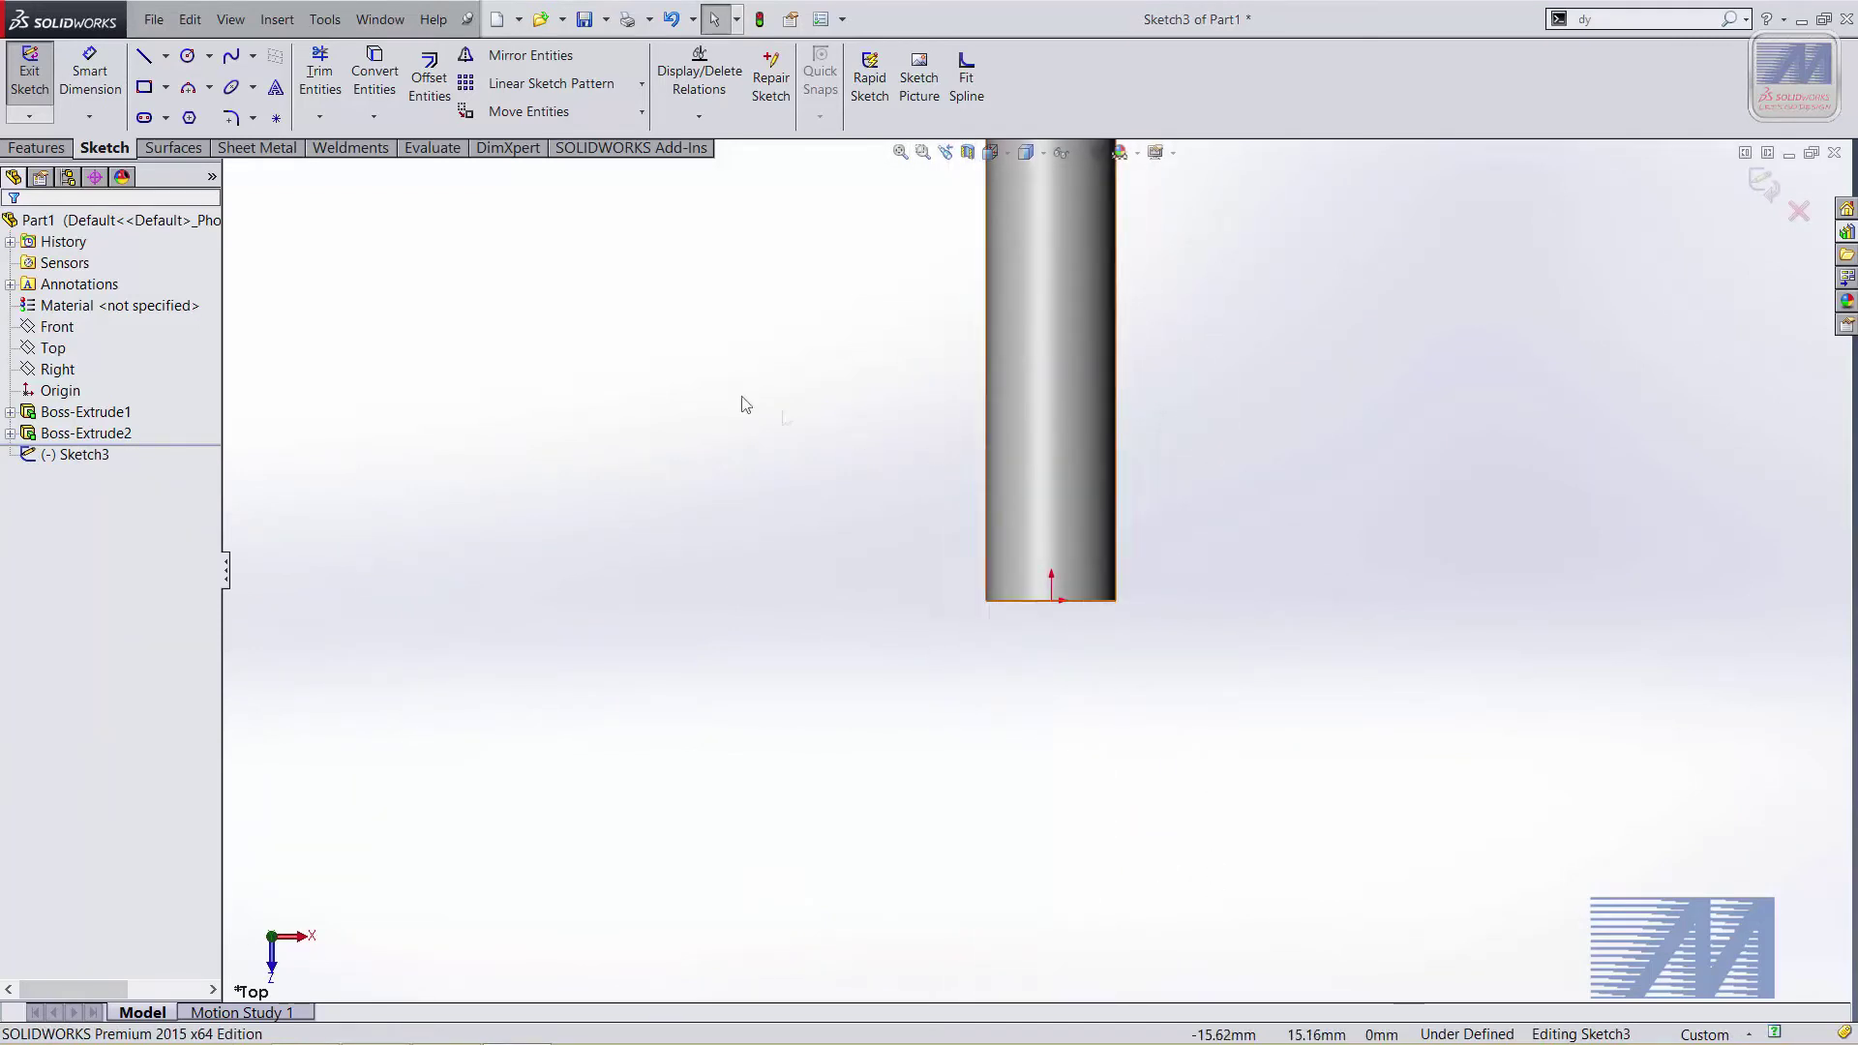
Draw a vertical centerline upward from the origin
left_click(169, 60)
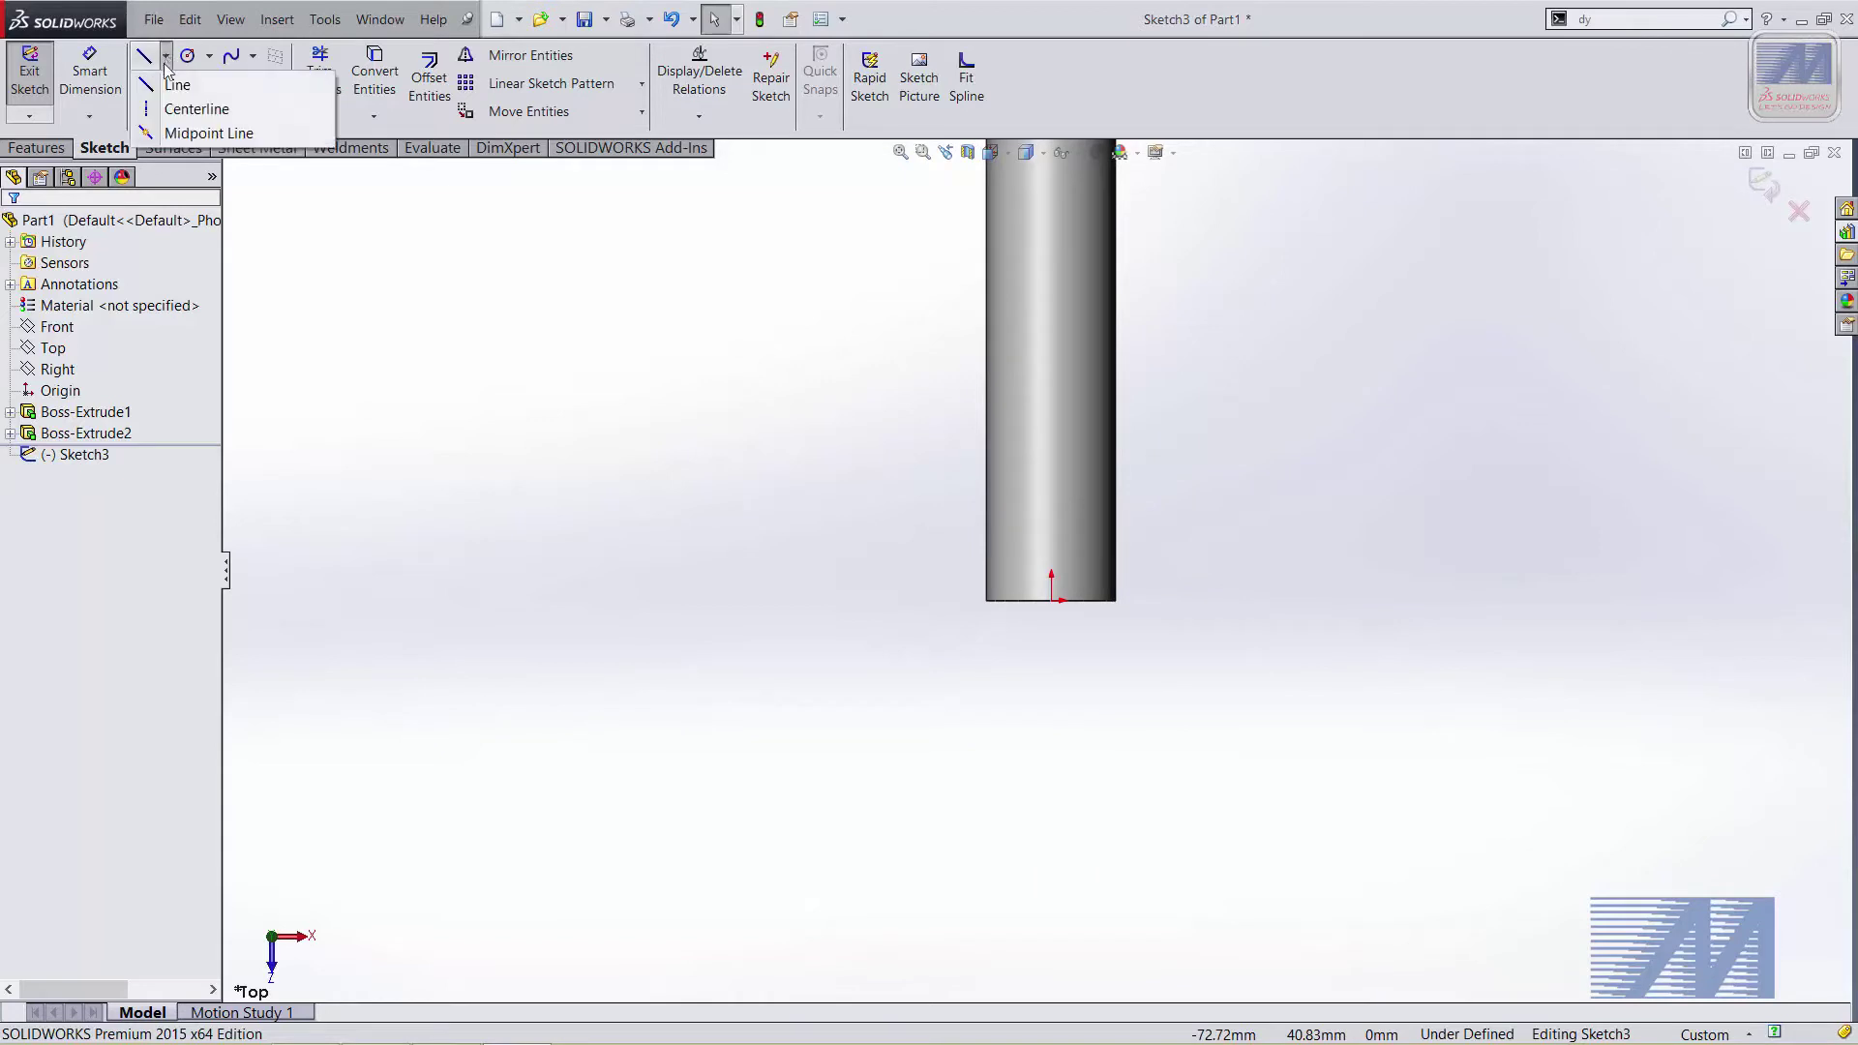
left_click(176, 110)
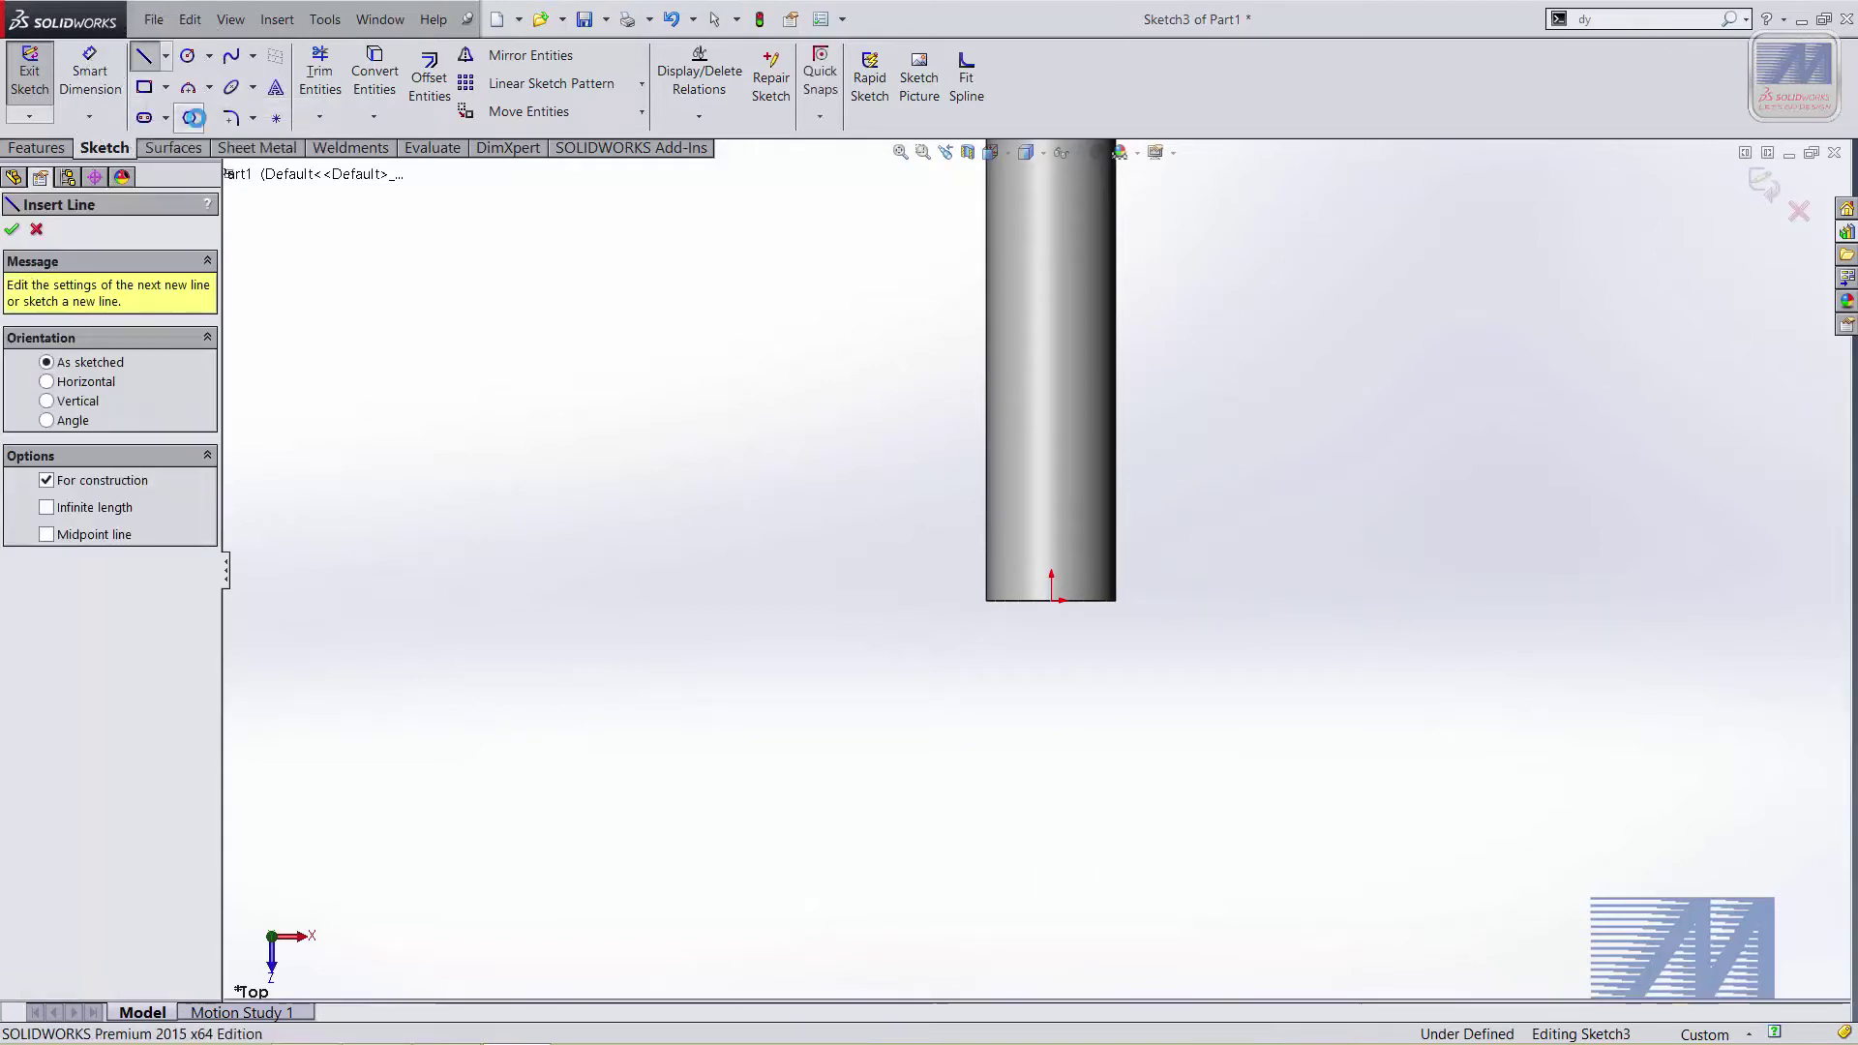
left_click(1053, 601)
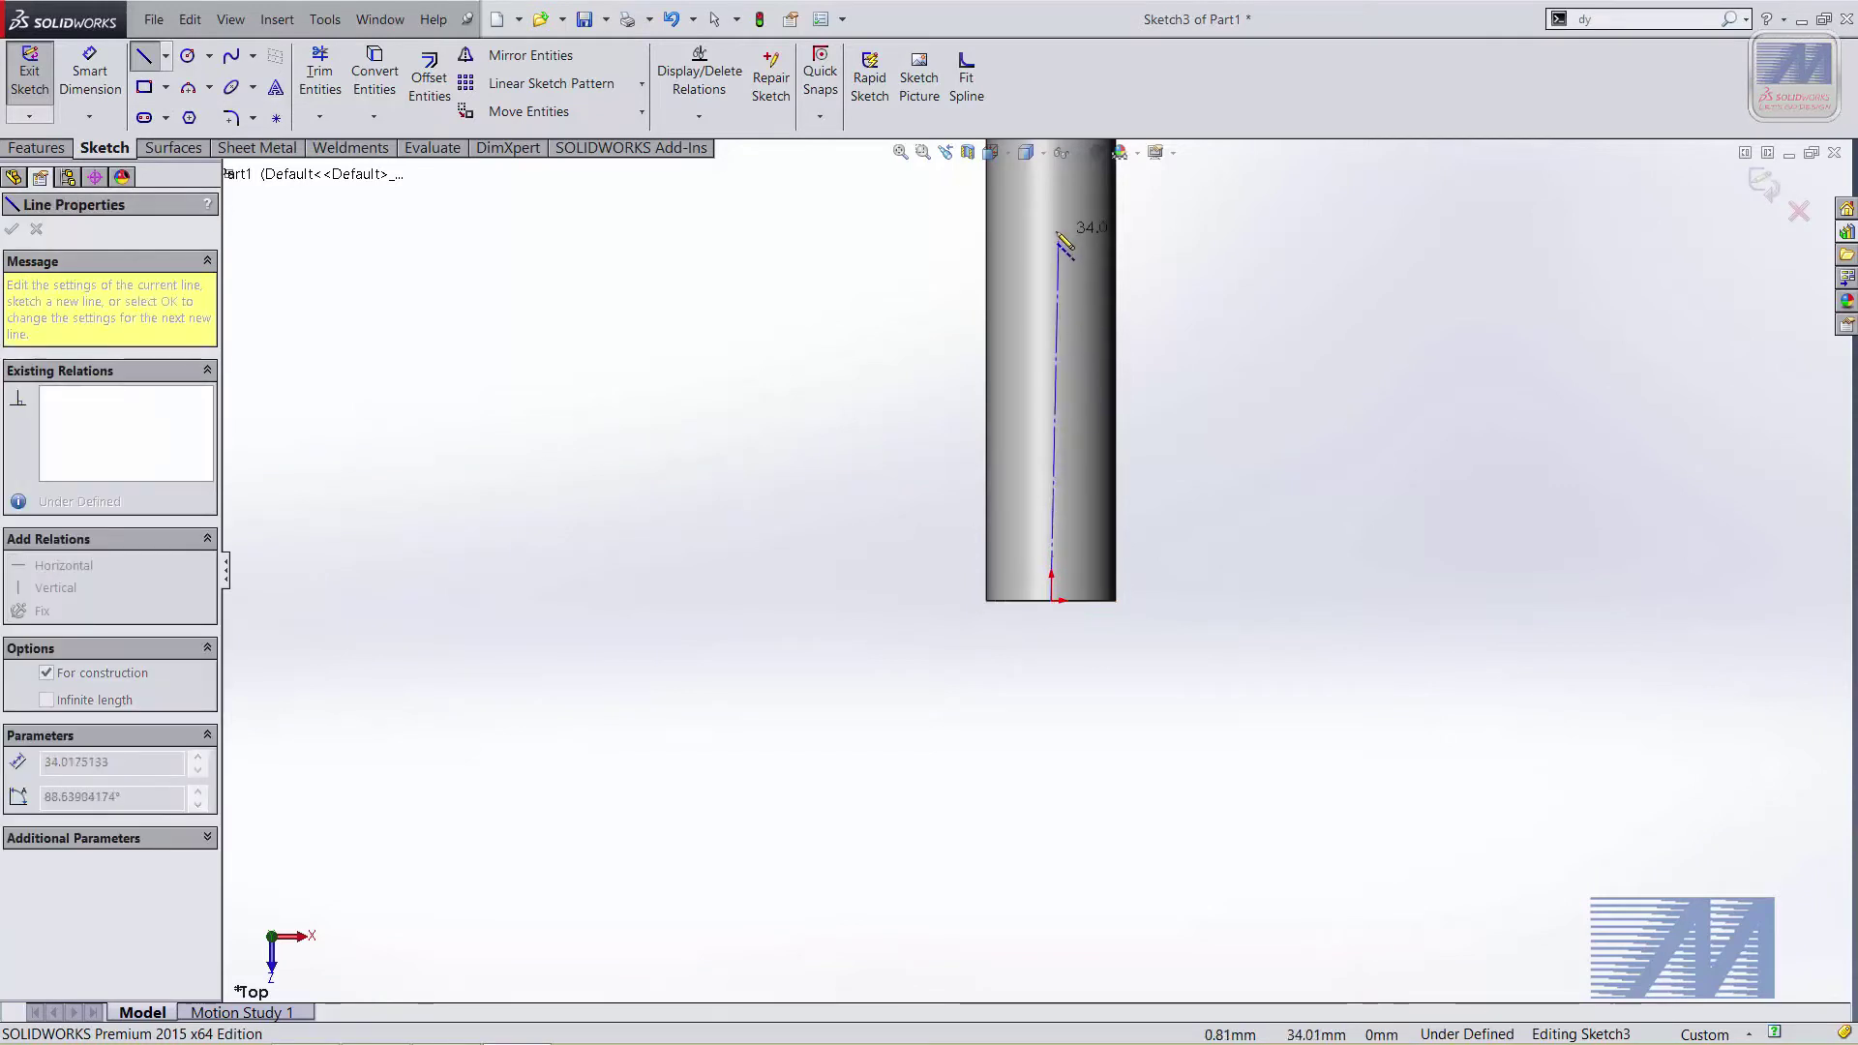
left_click(1052, 201)
key("Escape")
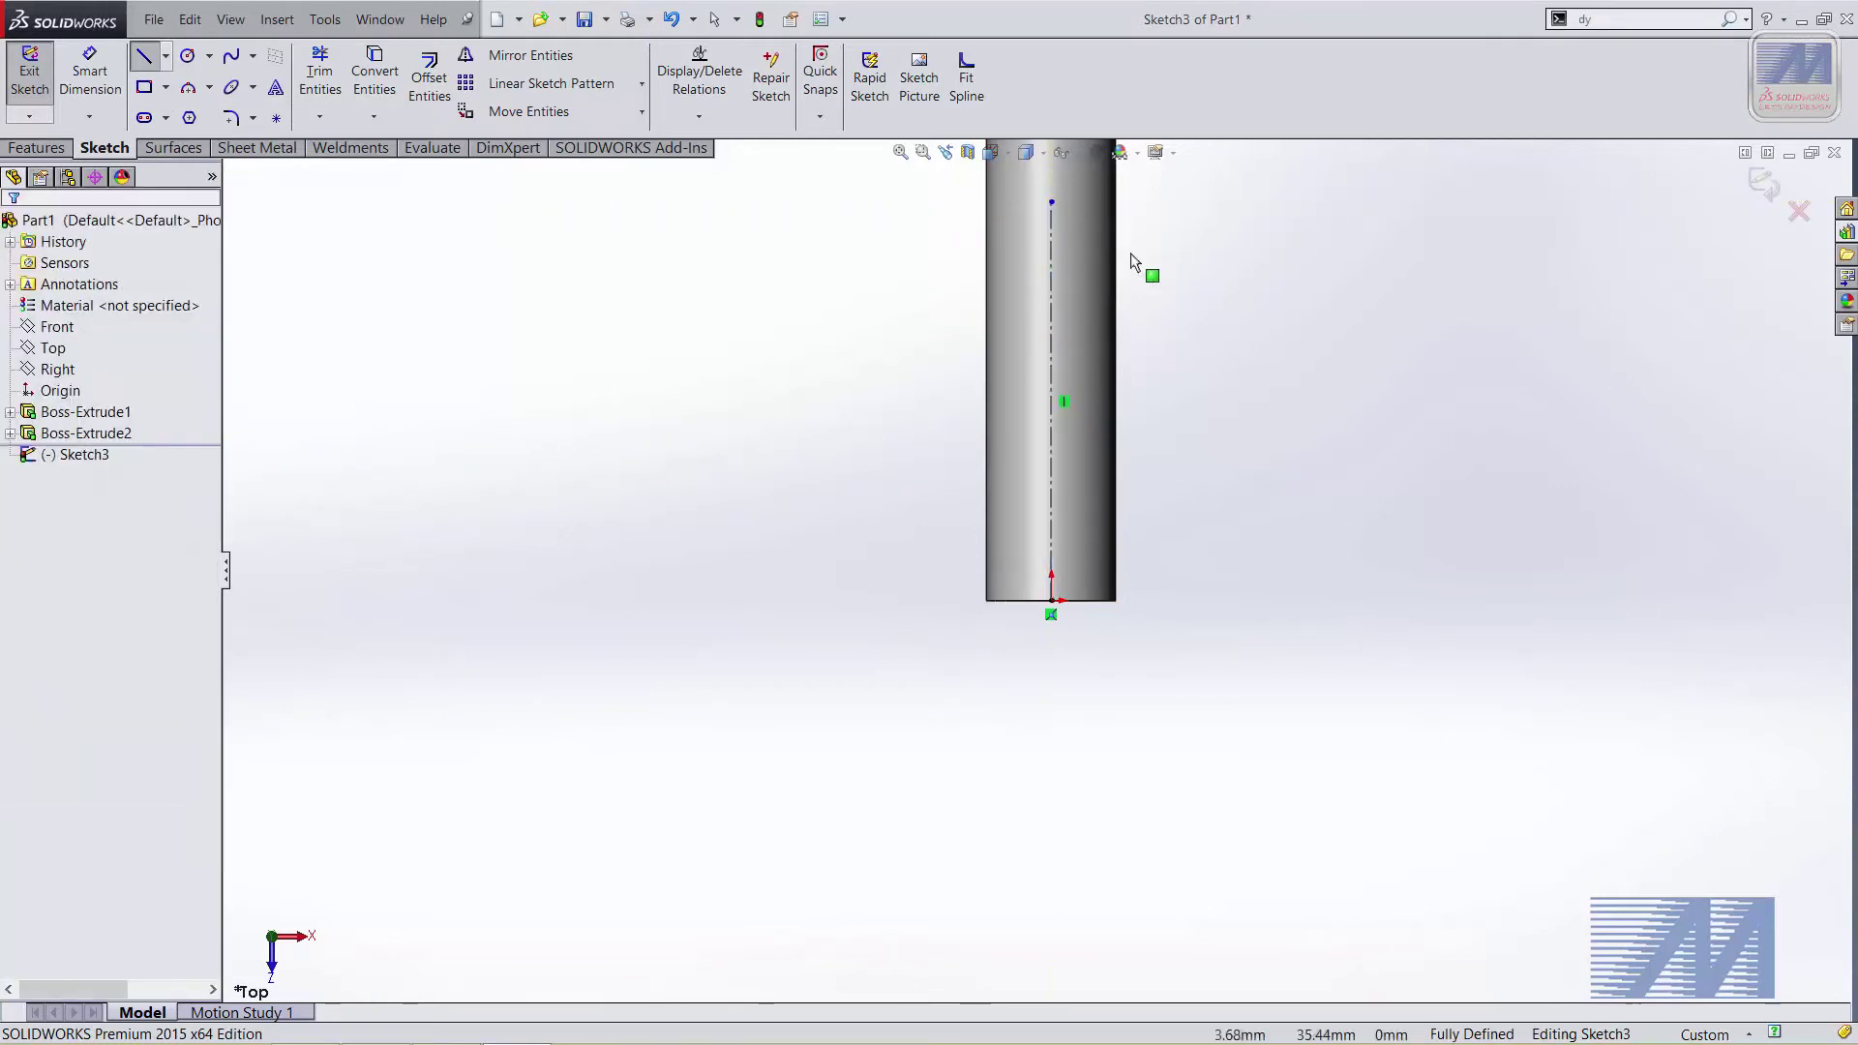
middle_click_drag(1232, 352, 1178, 556, "ctrl")
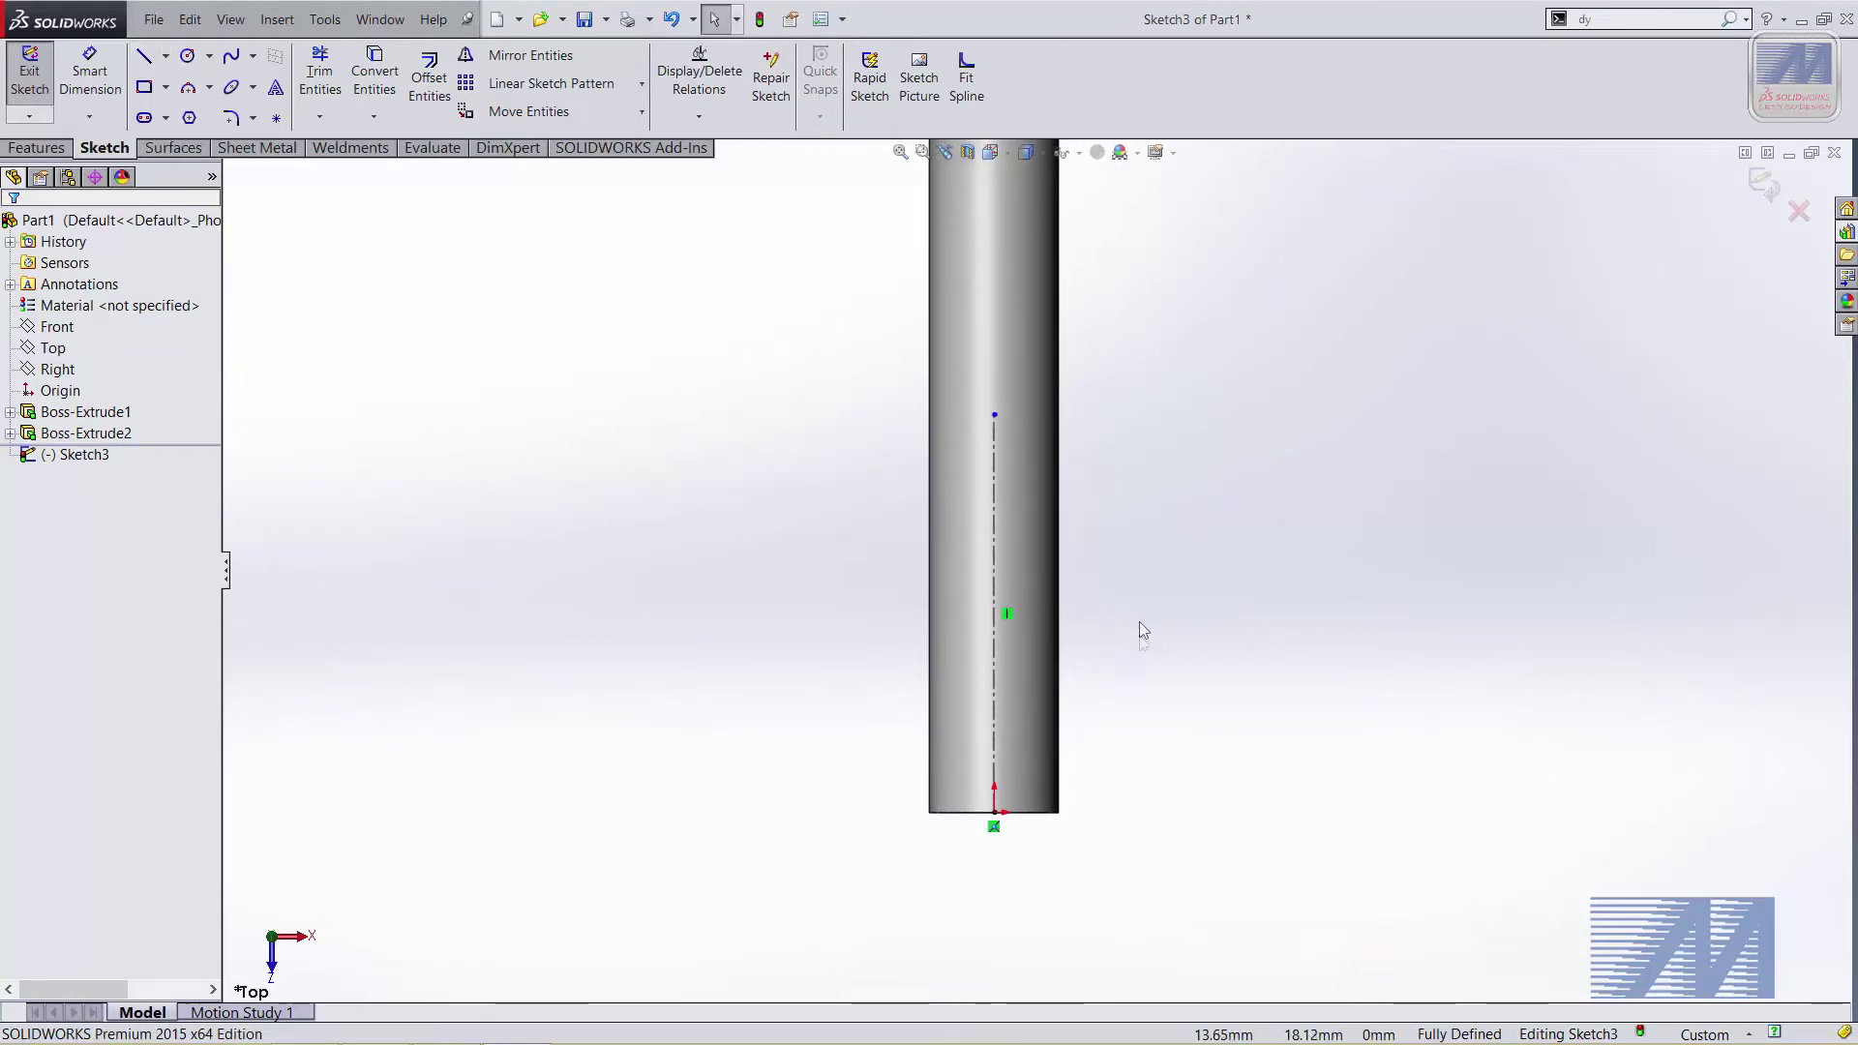
Draw the left angled line, the top arc over the centerline and the right side line
left_click(150, 63)
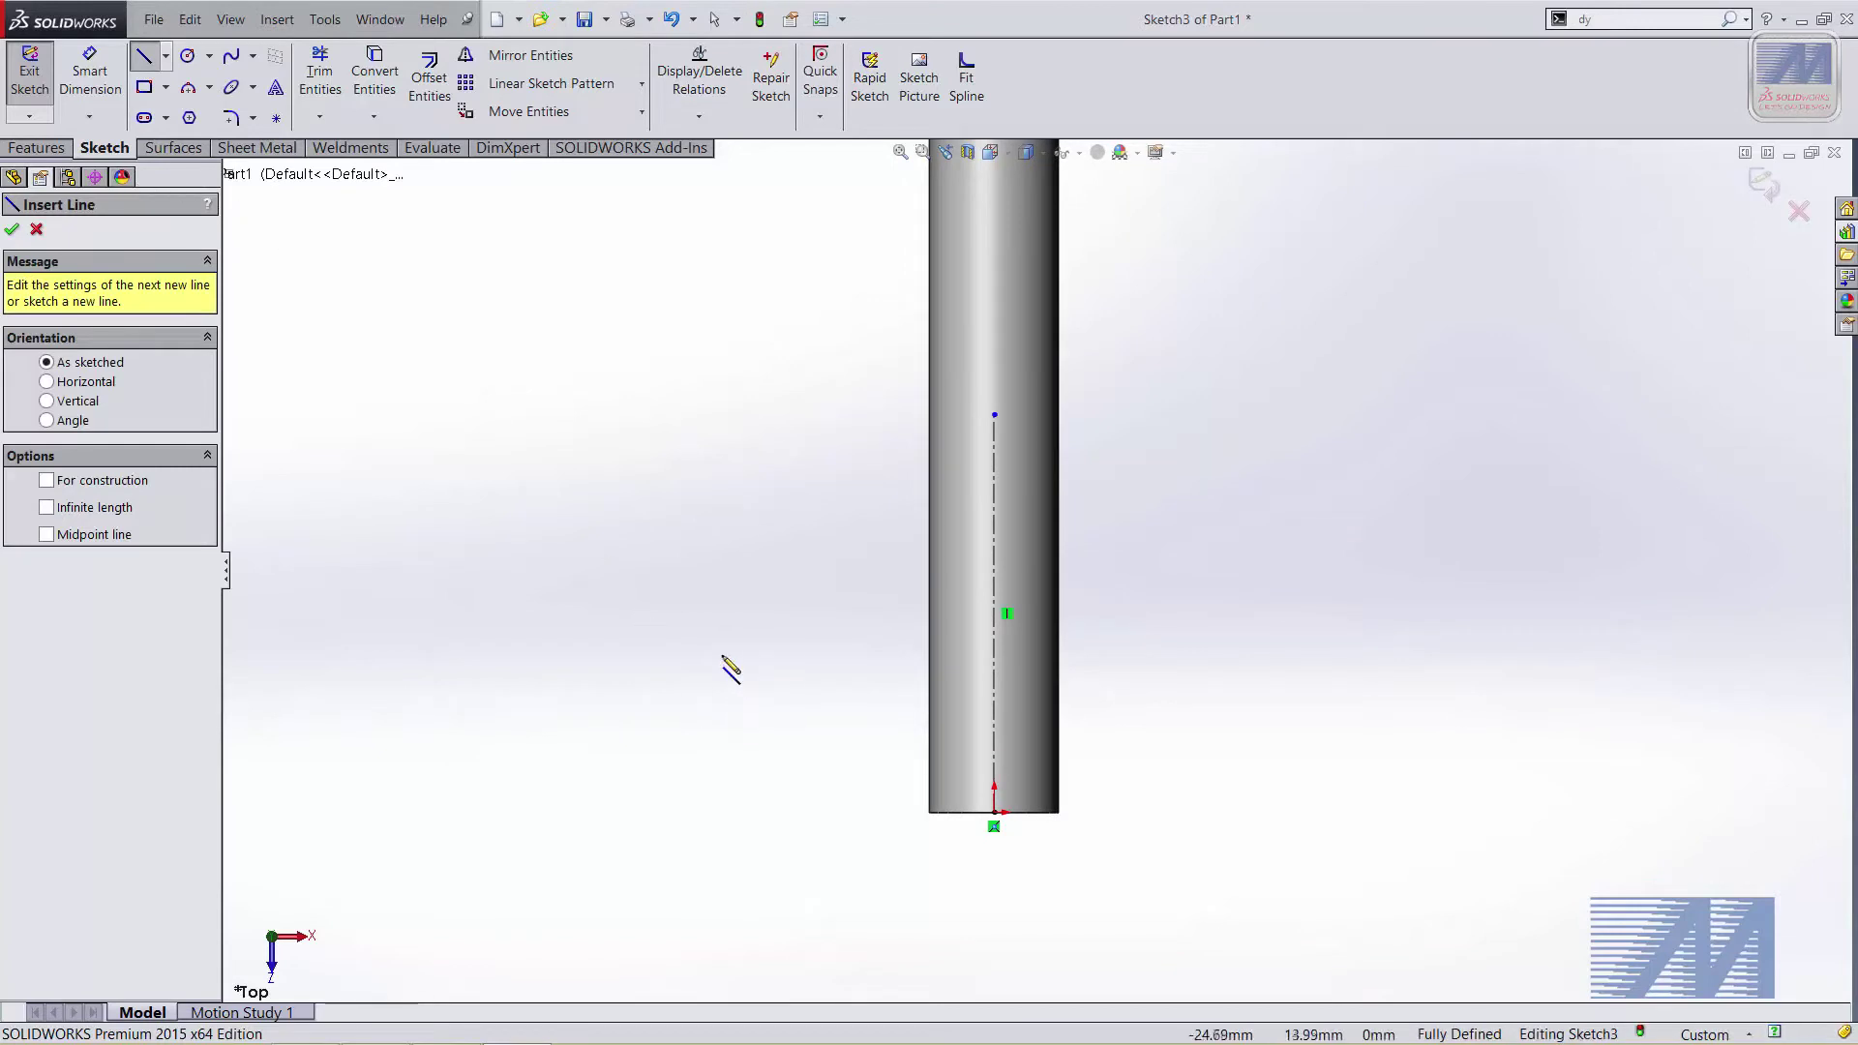
left_click(713, 691)
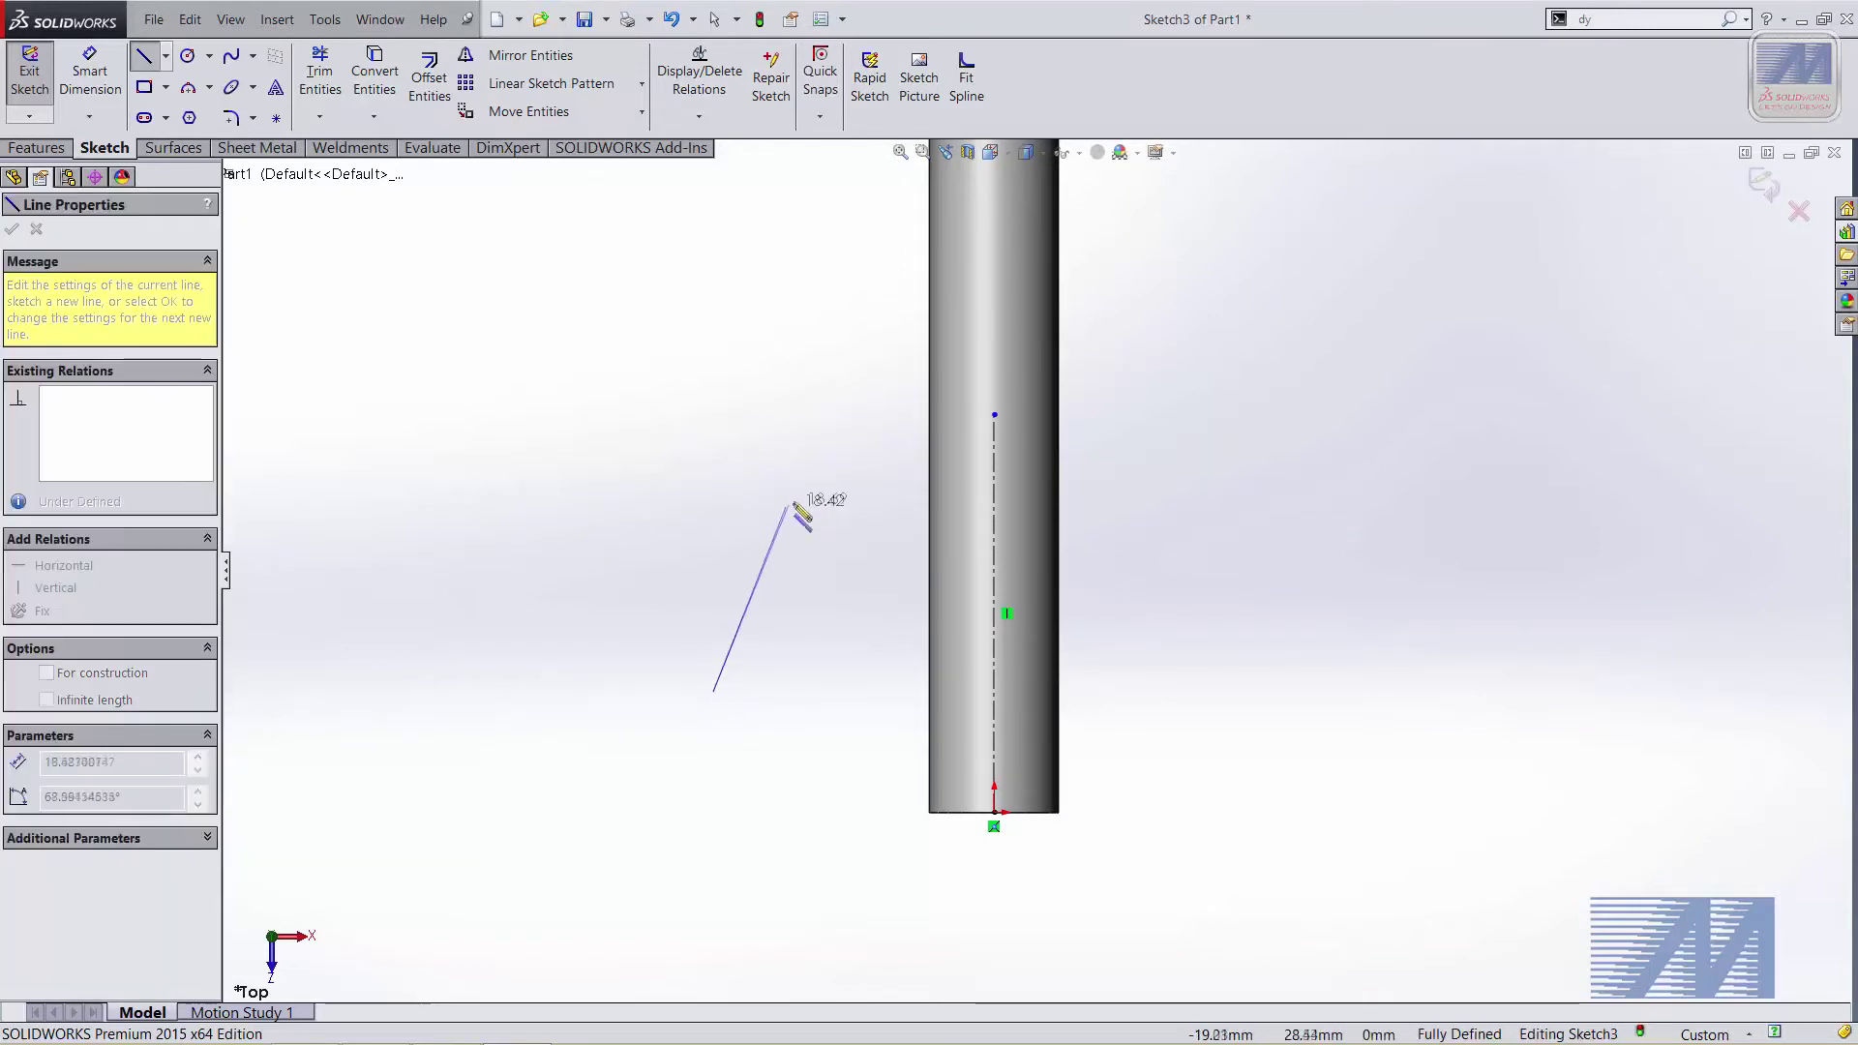
left_click(827, 467)
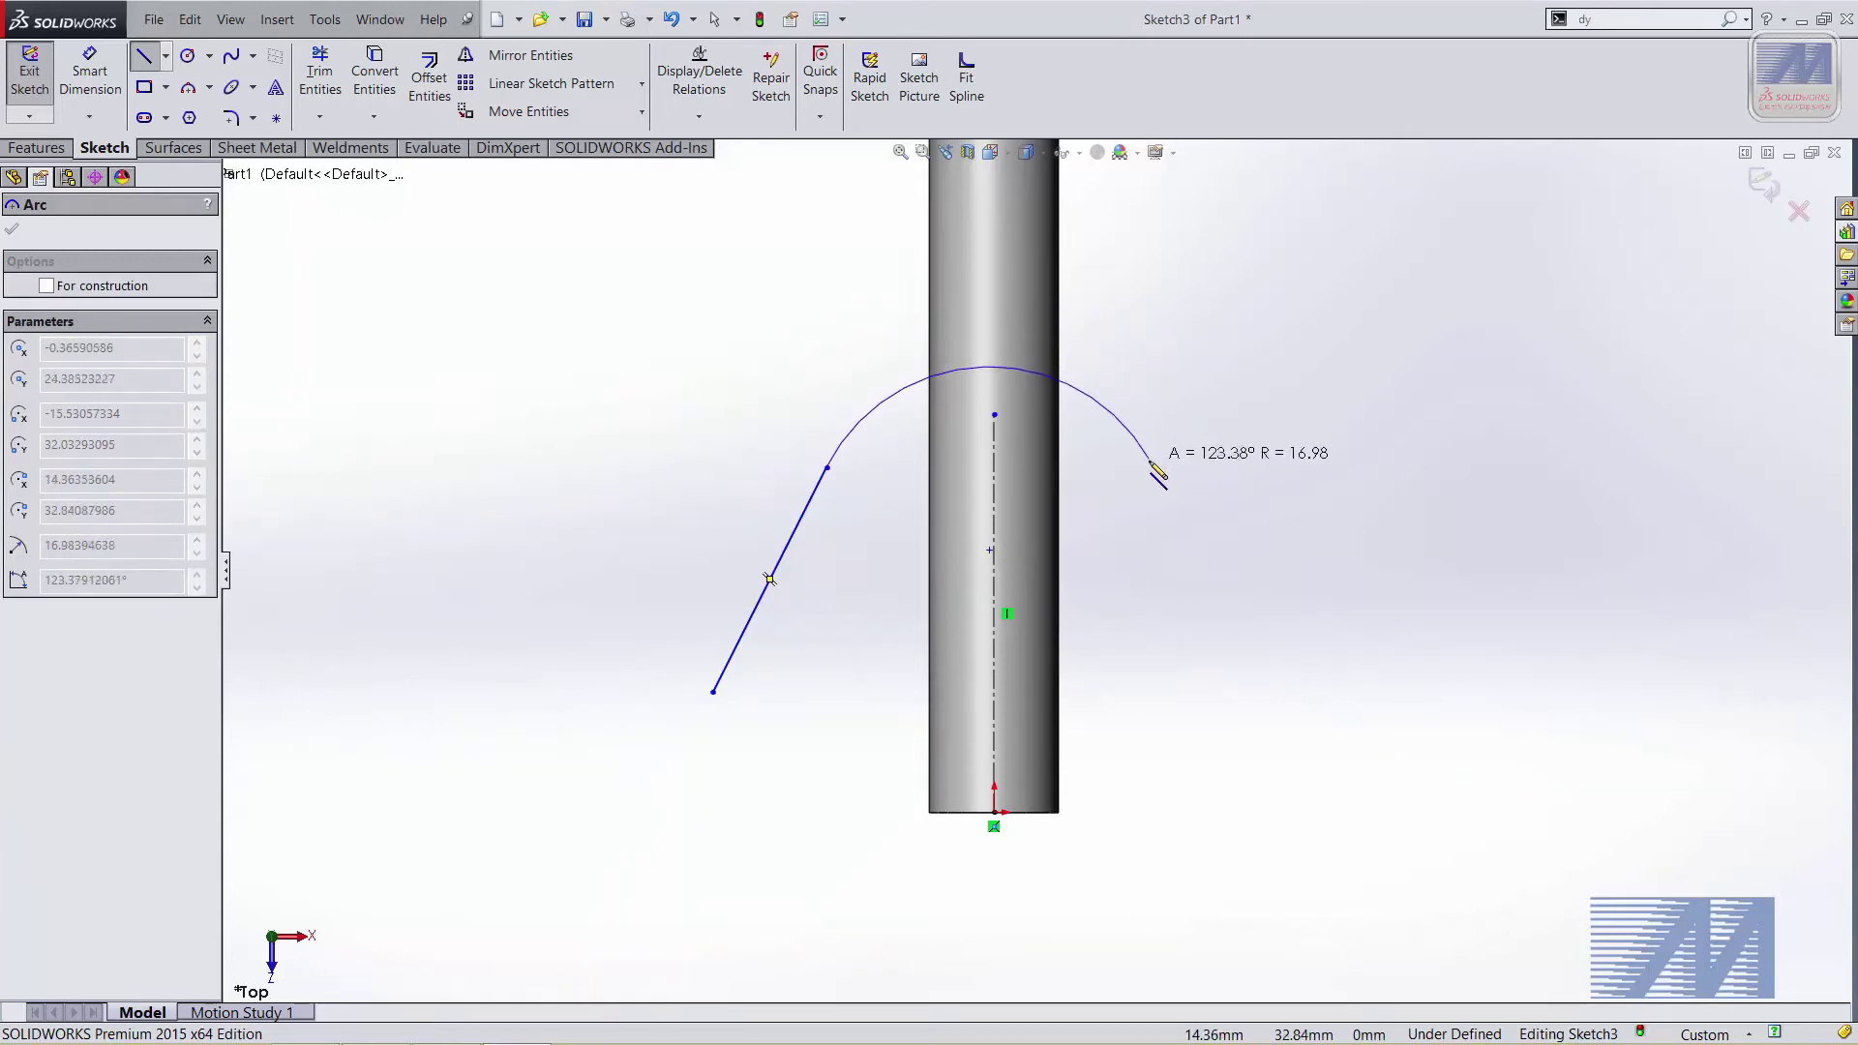
left_click(1172, 467)
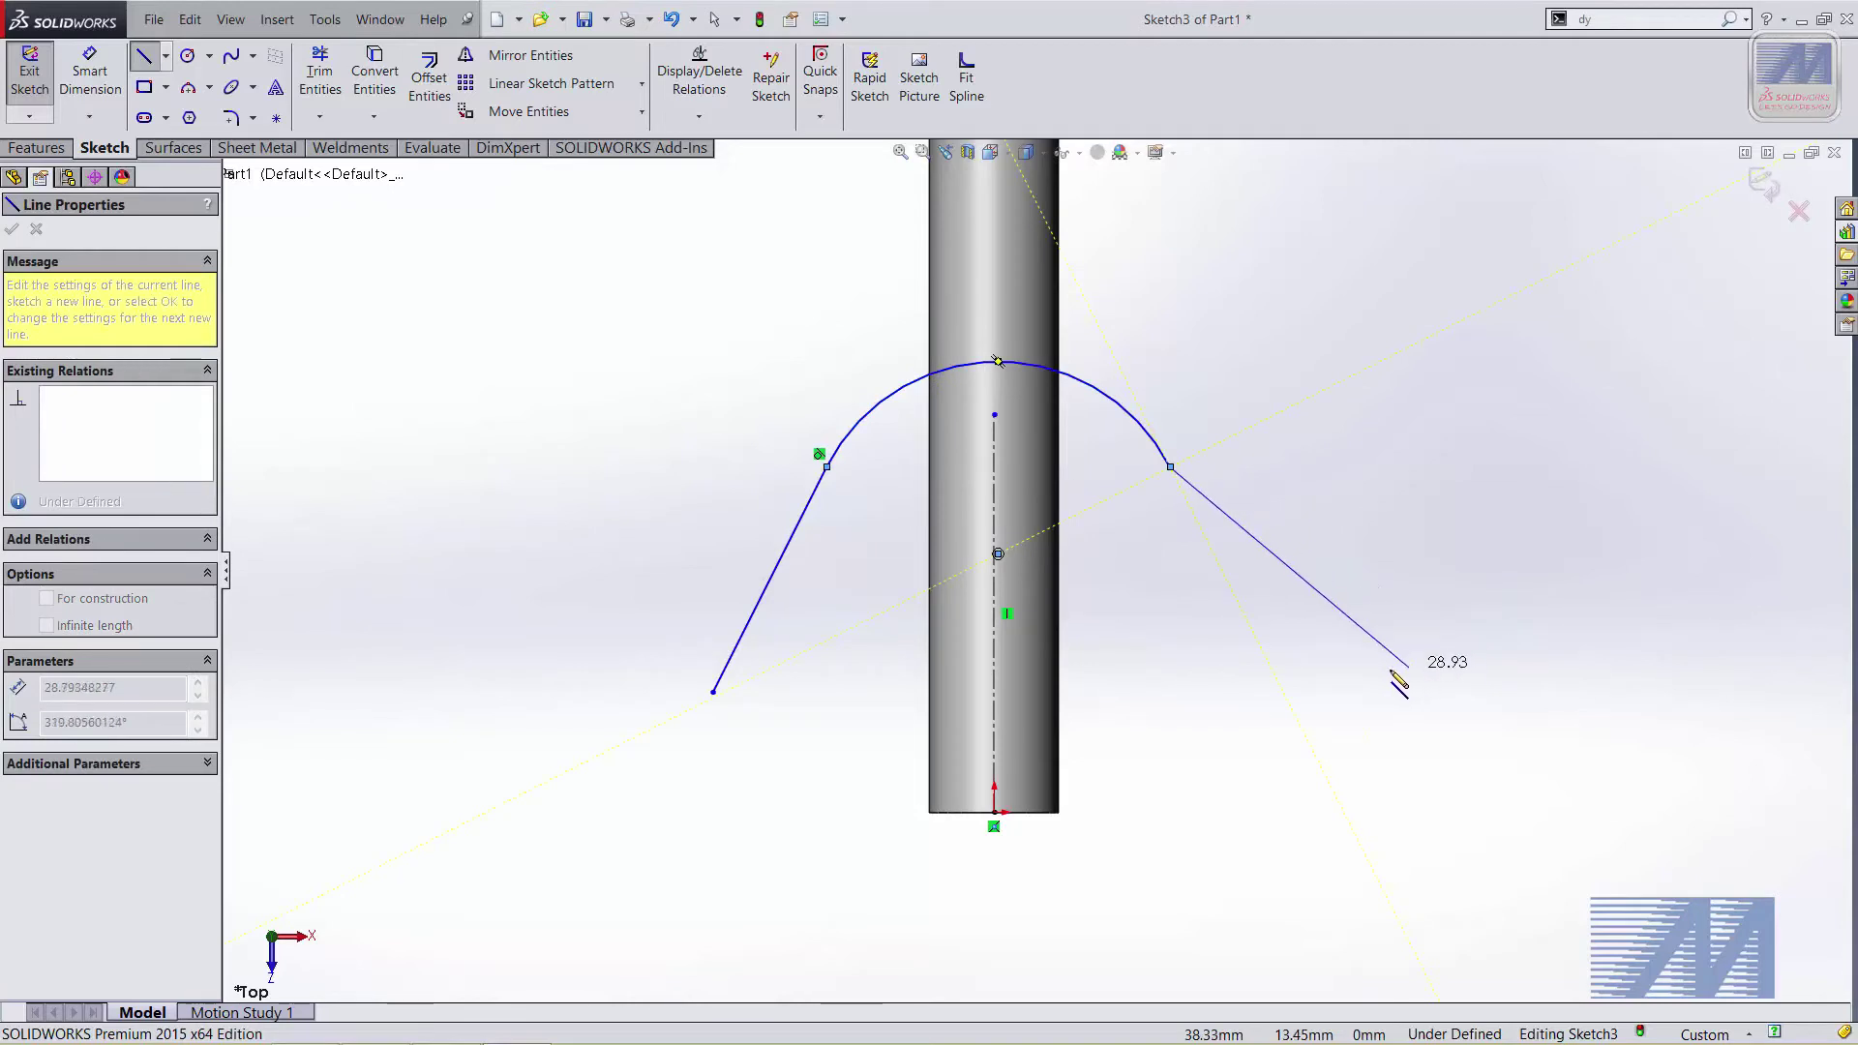
left_click(1286, 693)
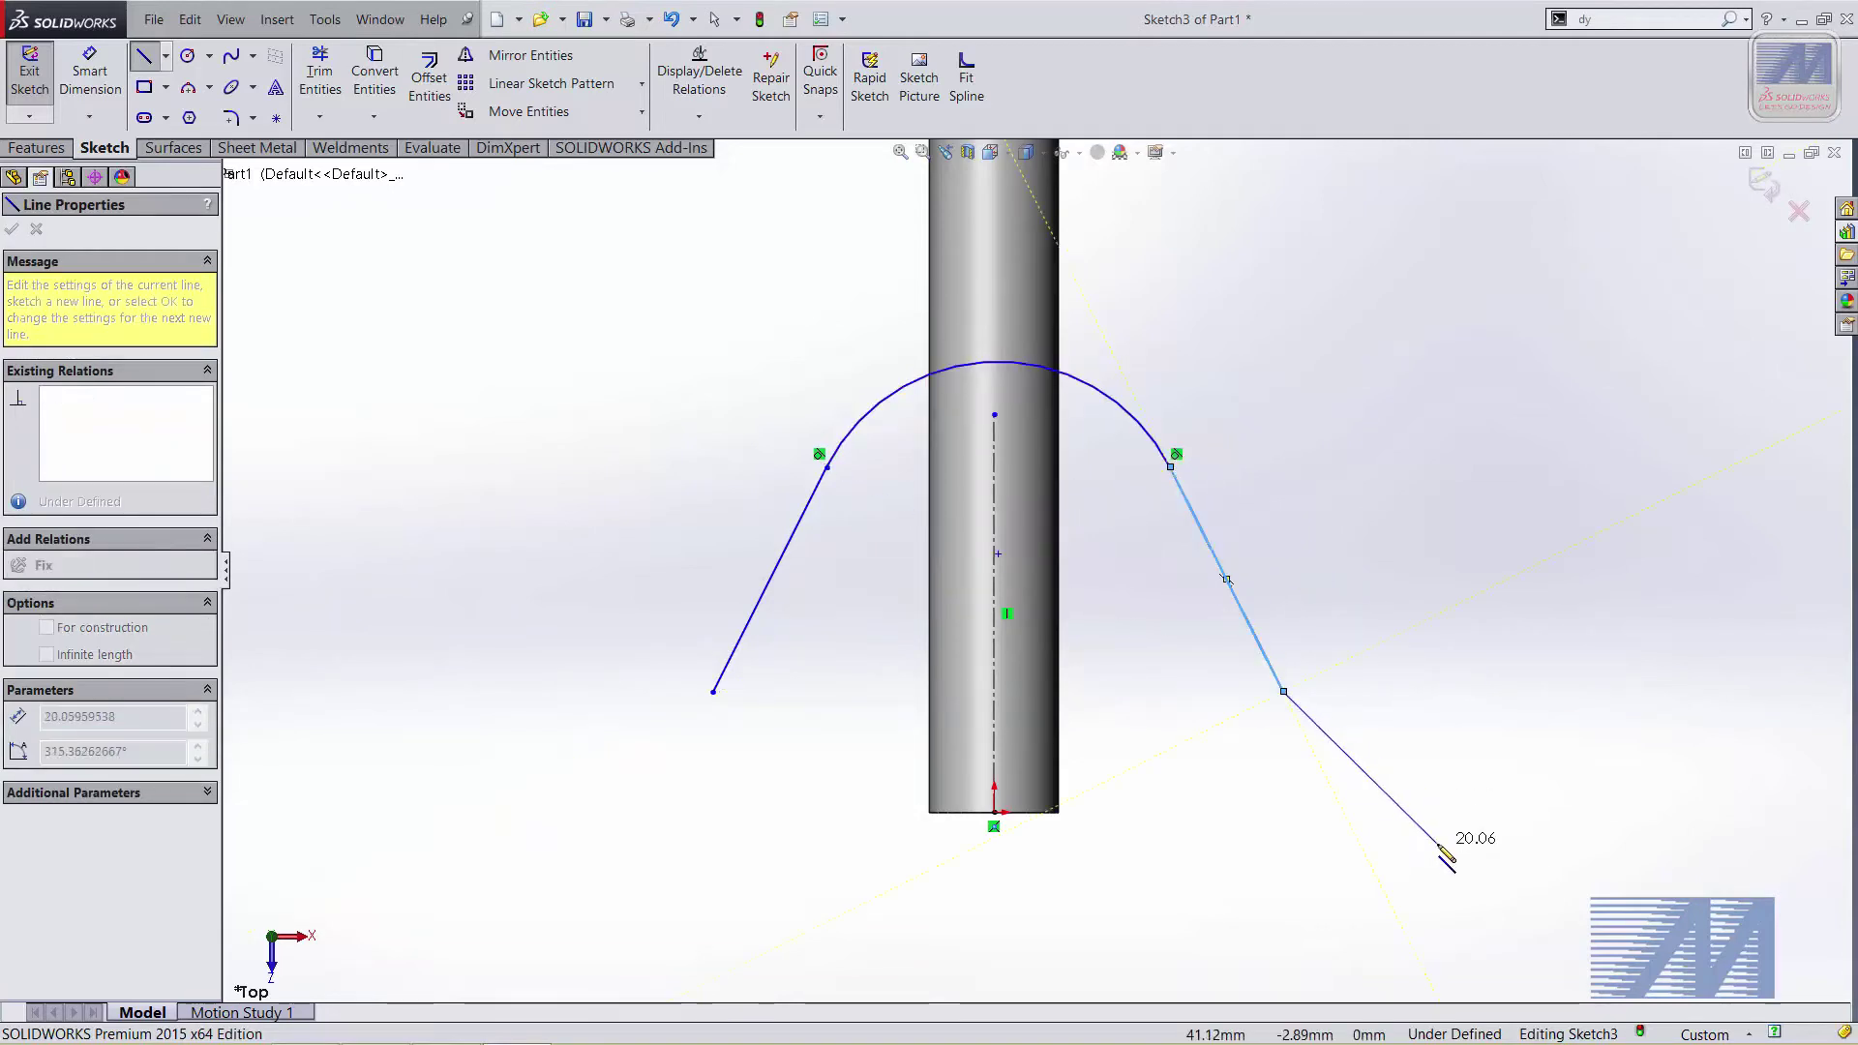
key("z")
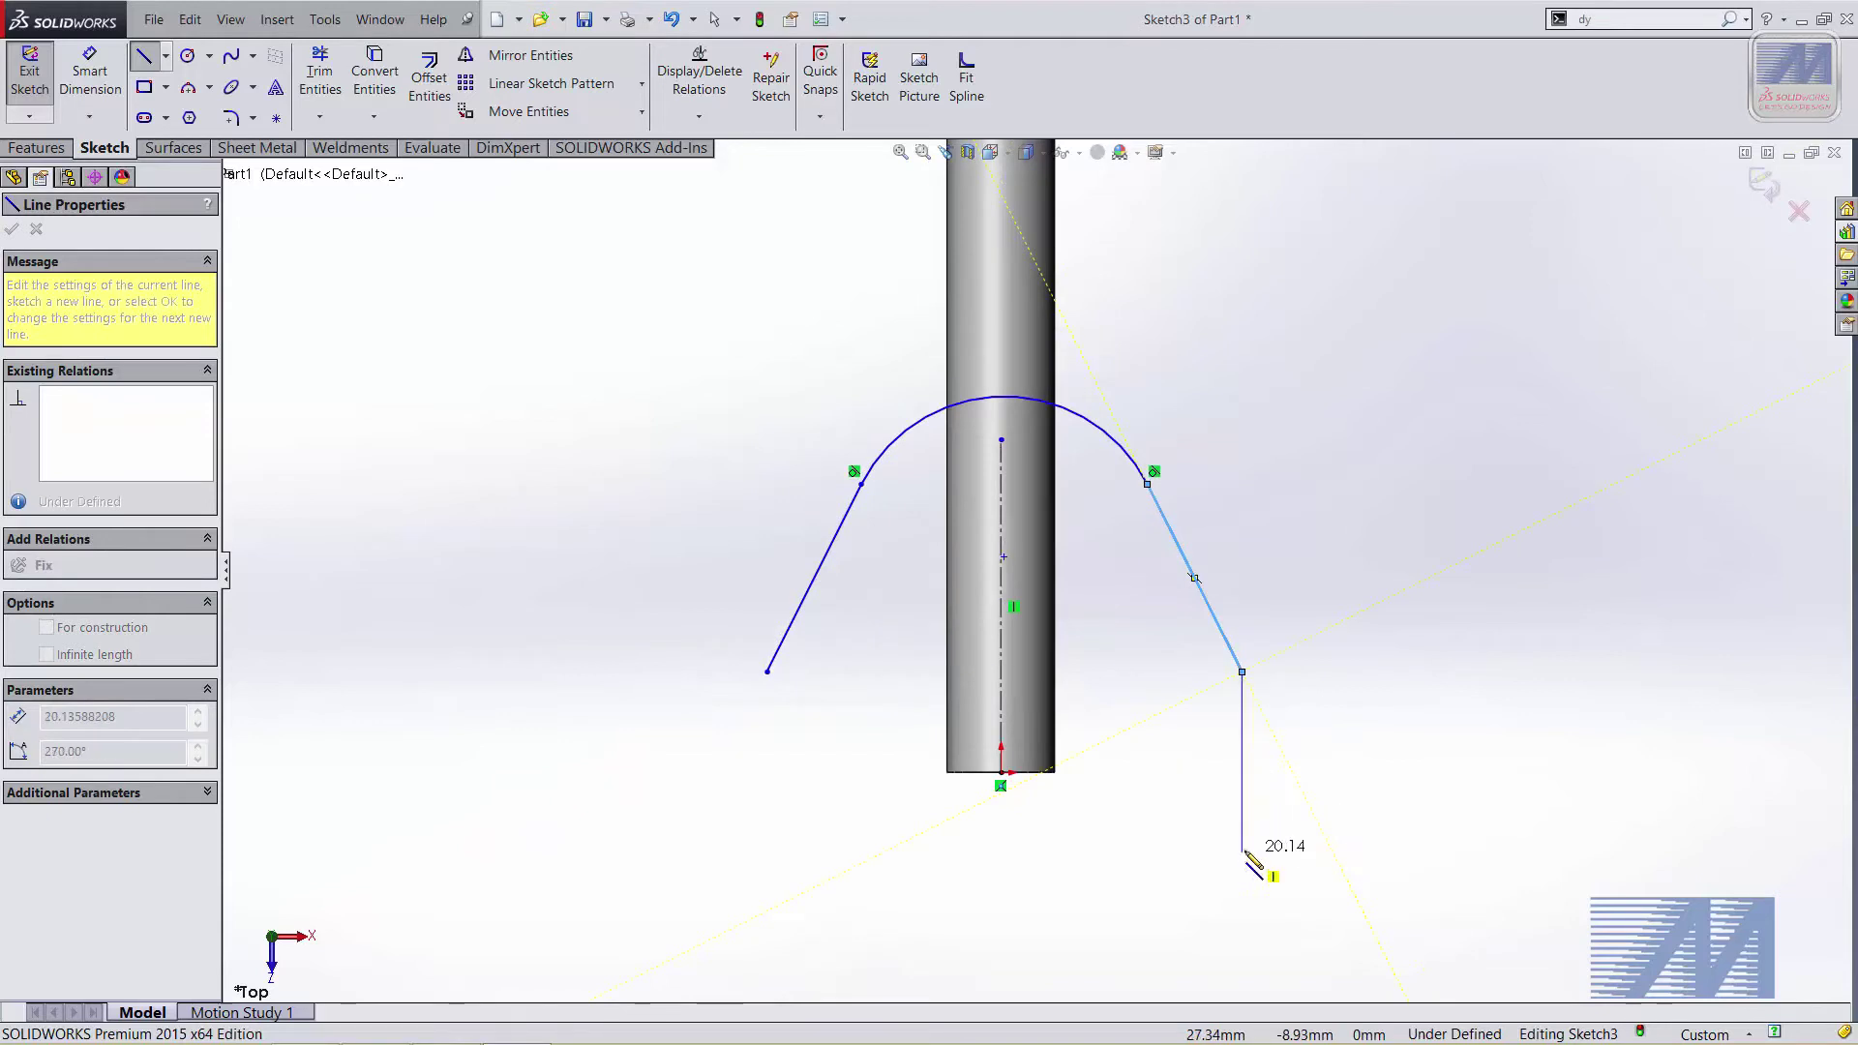
key("shift+z")
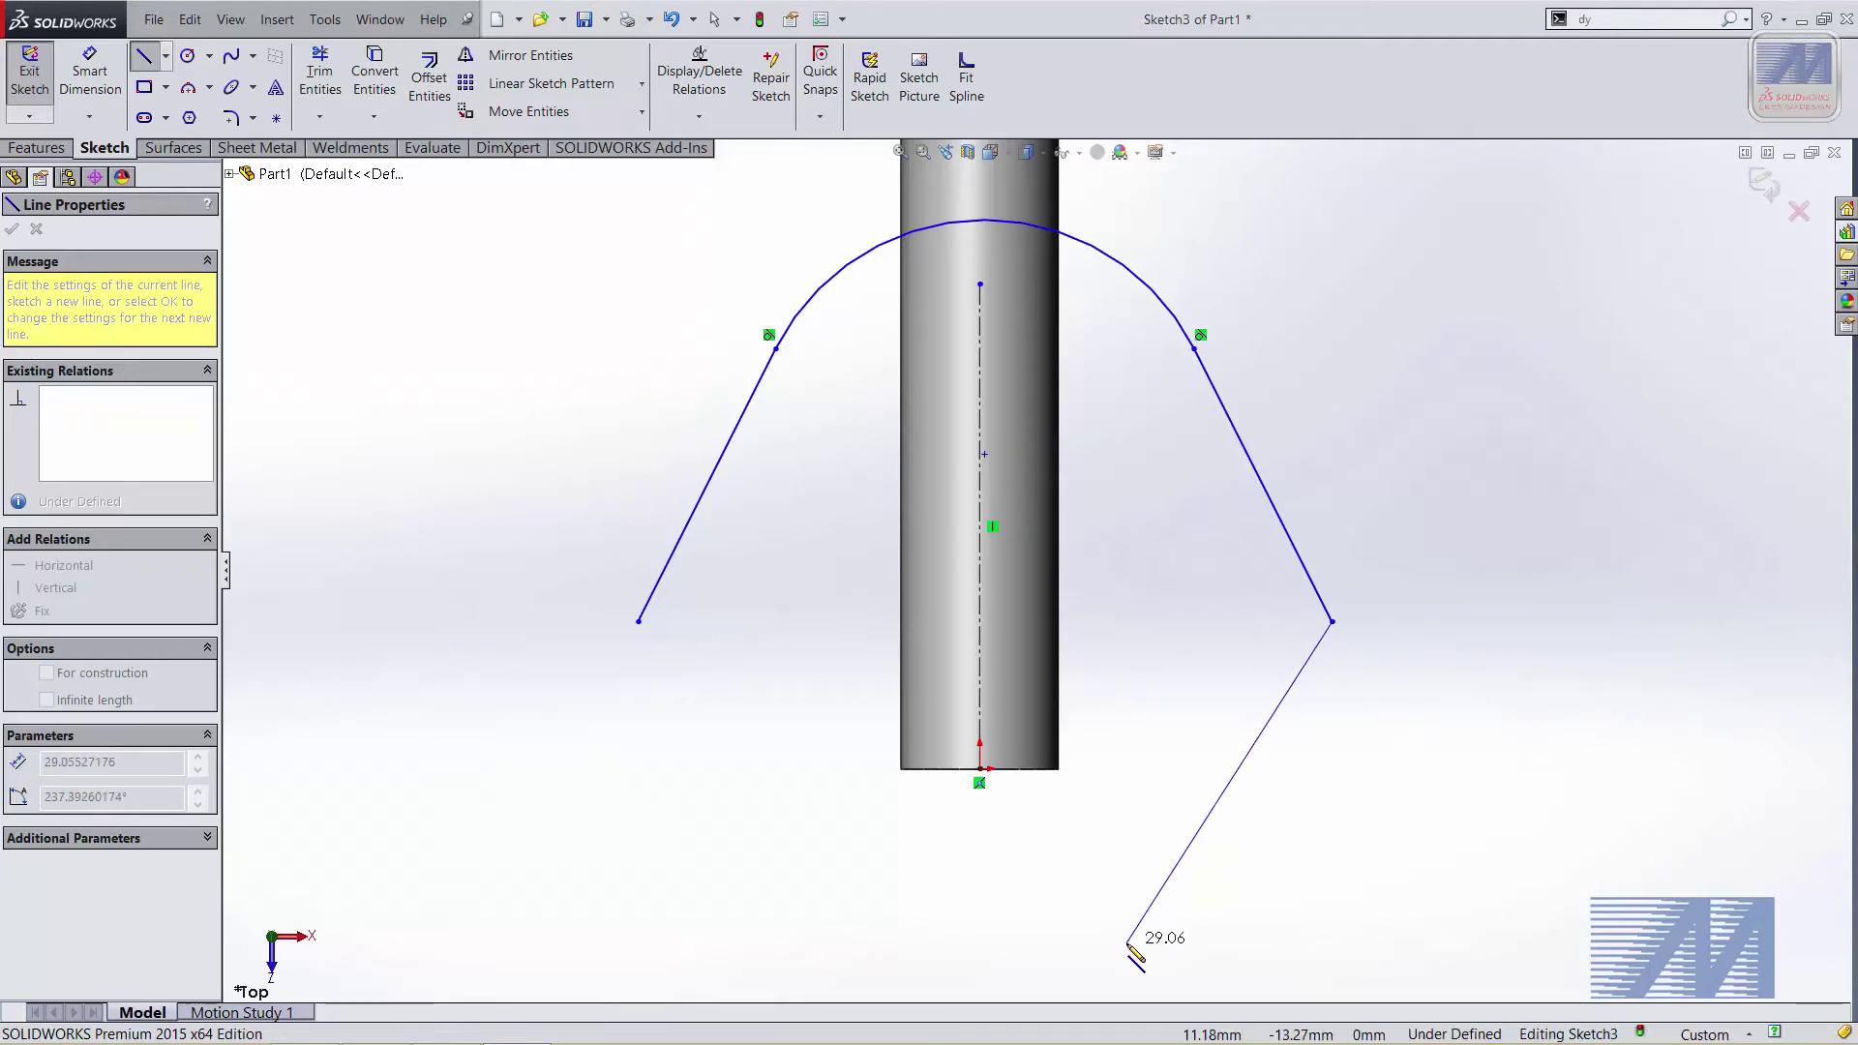
Close the profile with a large tangent arc ending at the left line's start
key("a")
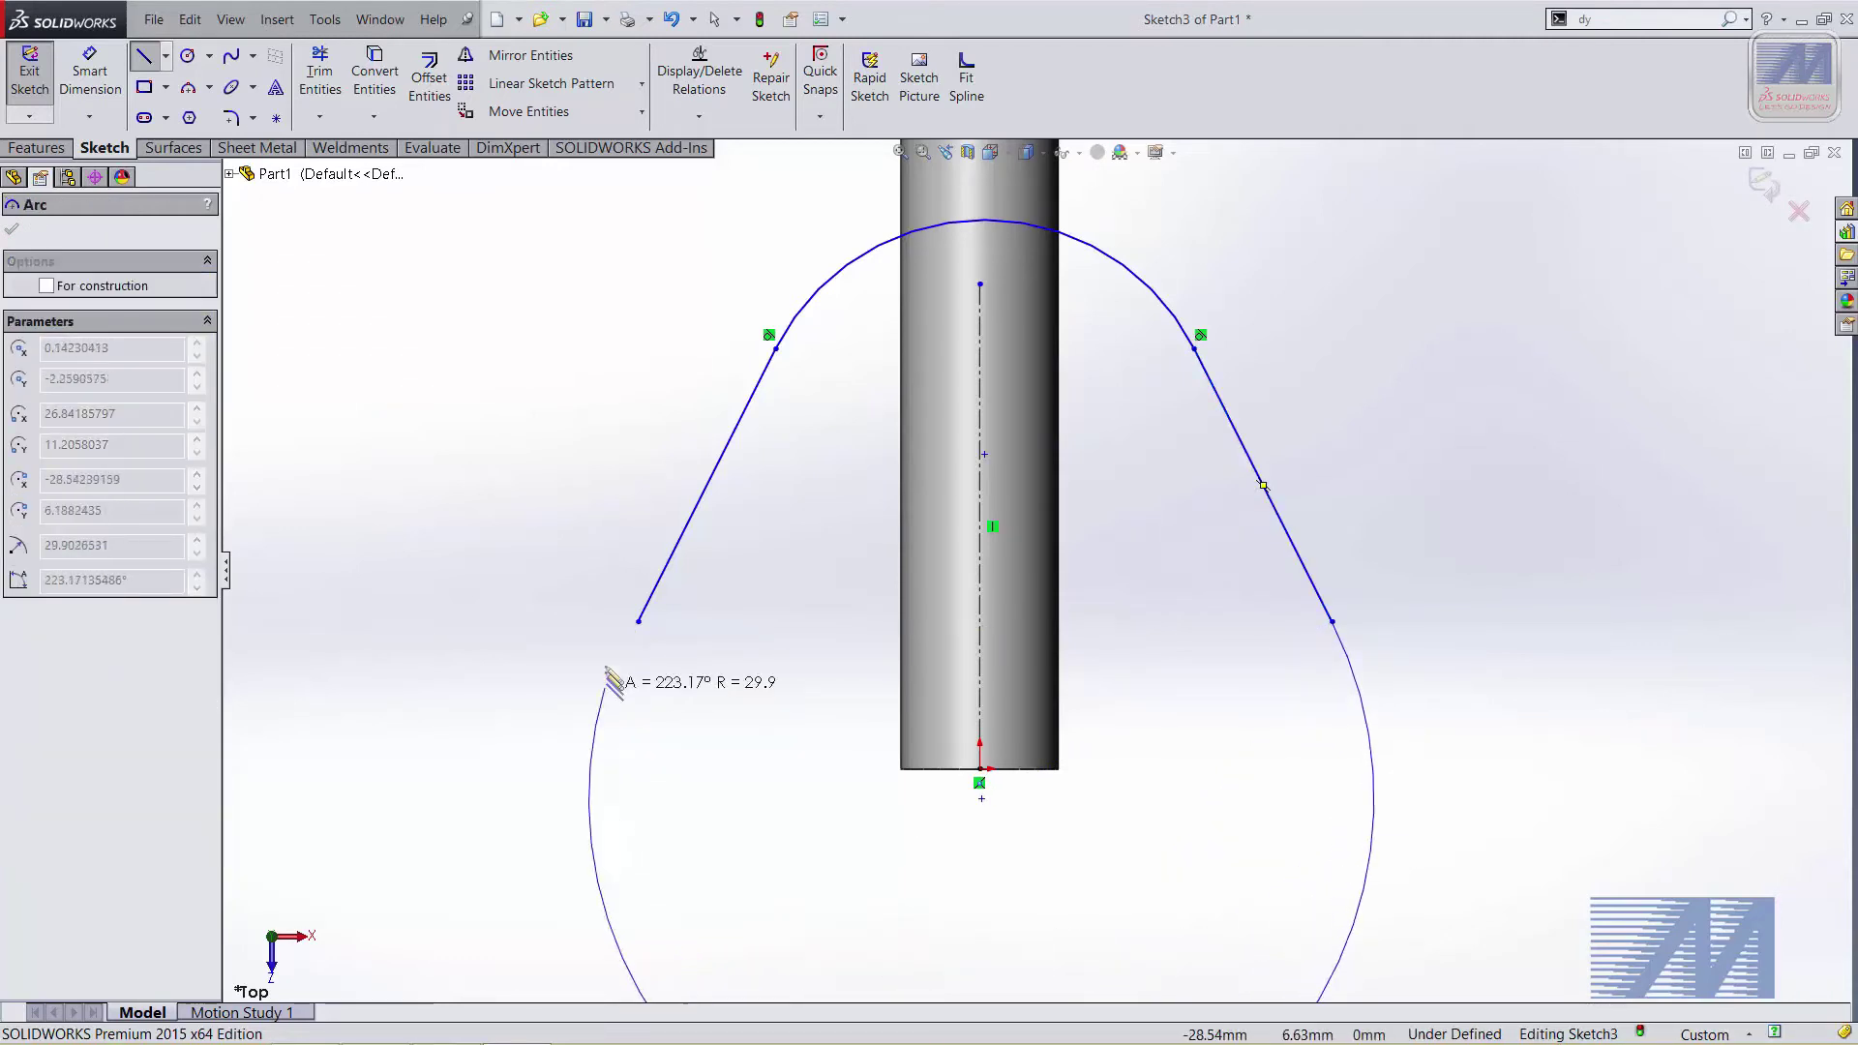
left_click(639, 621)
key("Escape")
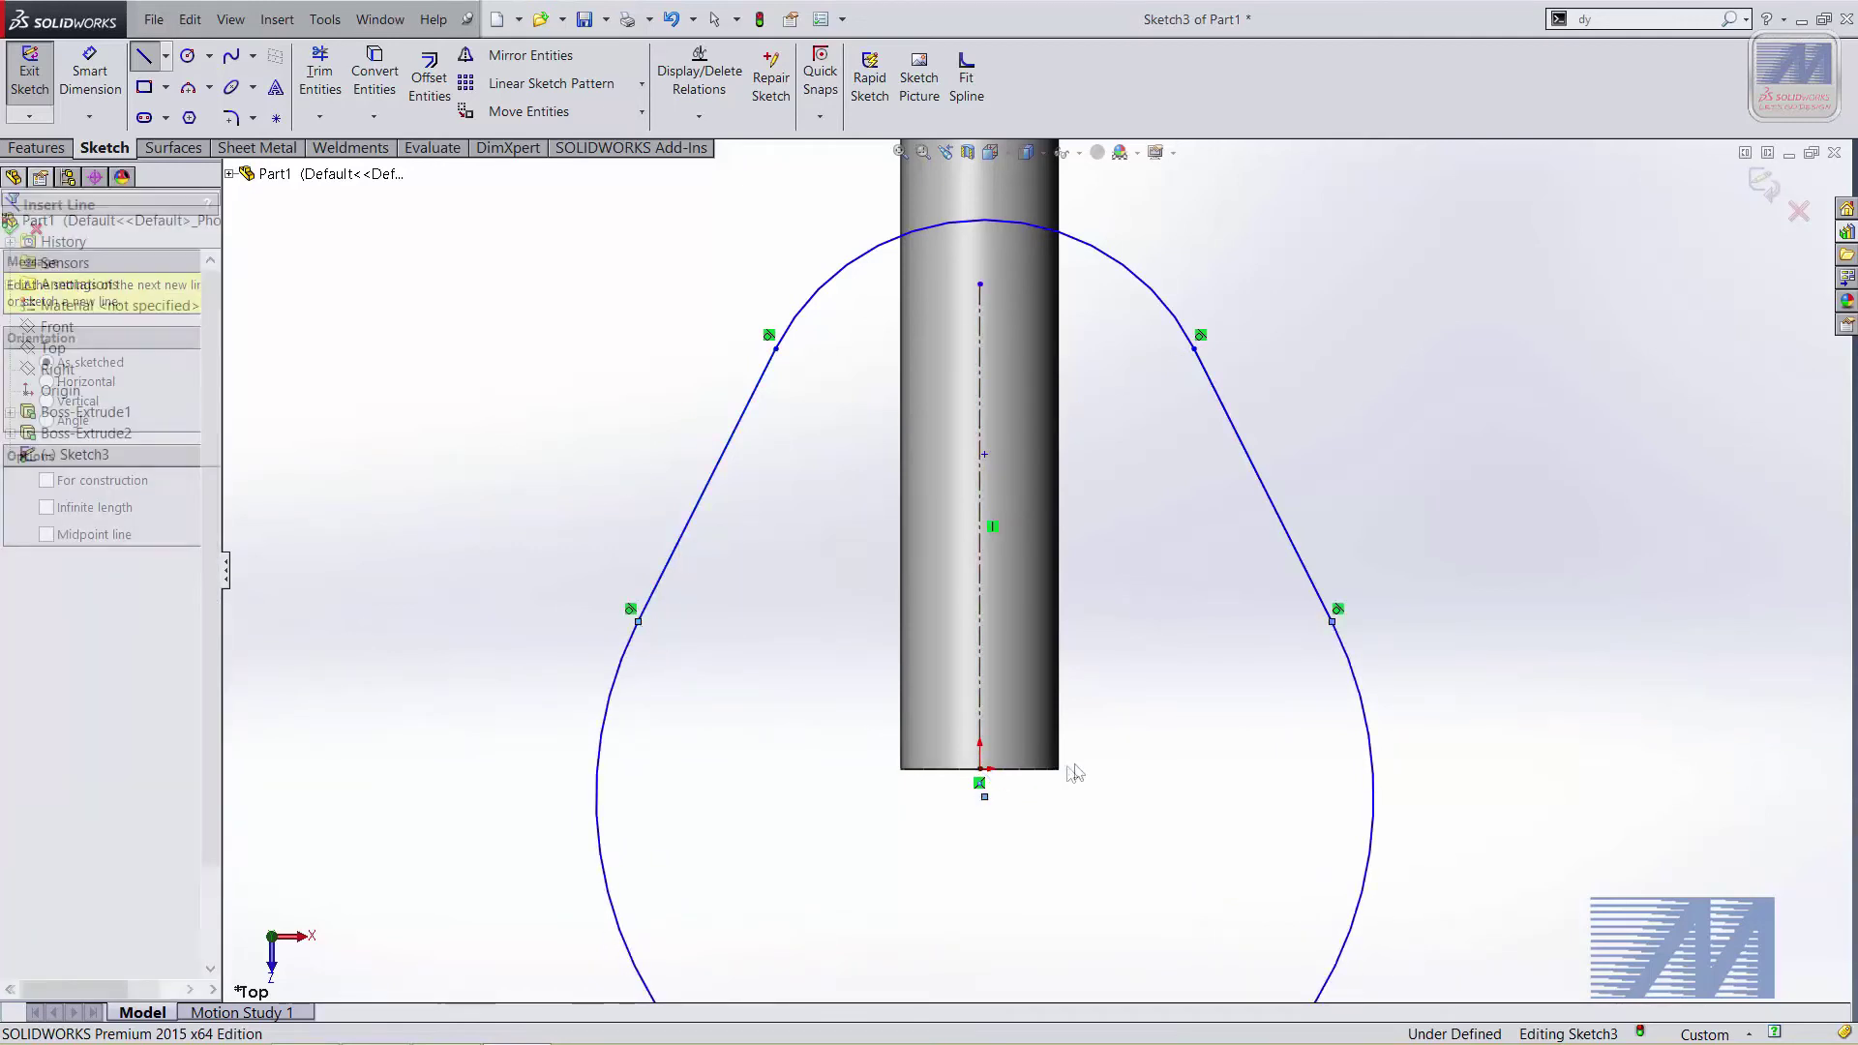
scroll(1161, 695, "up", 2)
scroll(1159, 696, "up", 2)
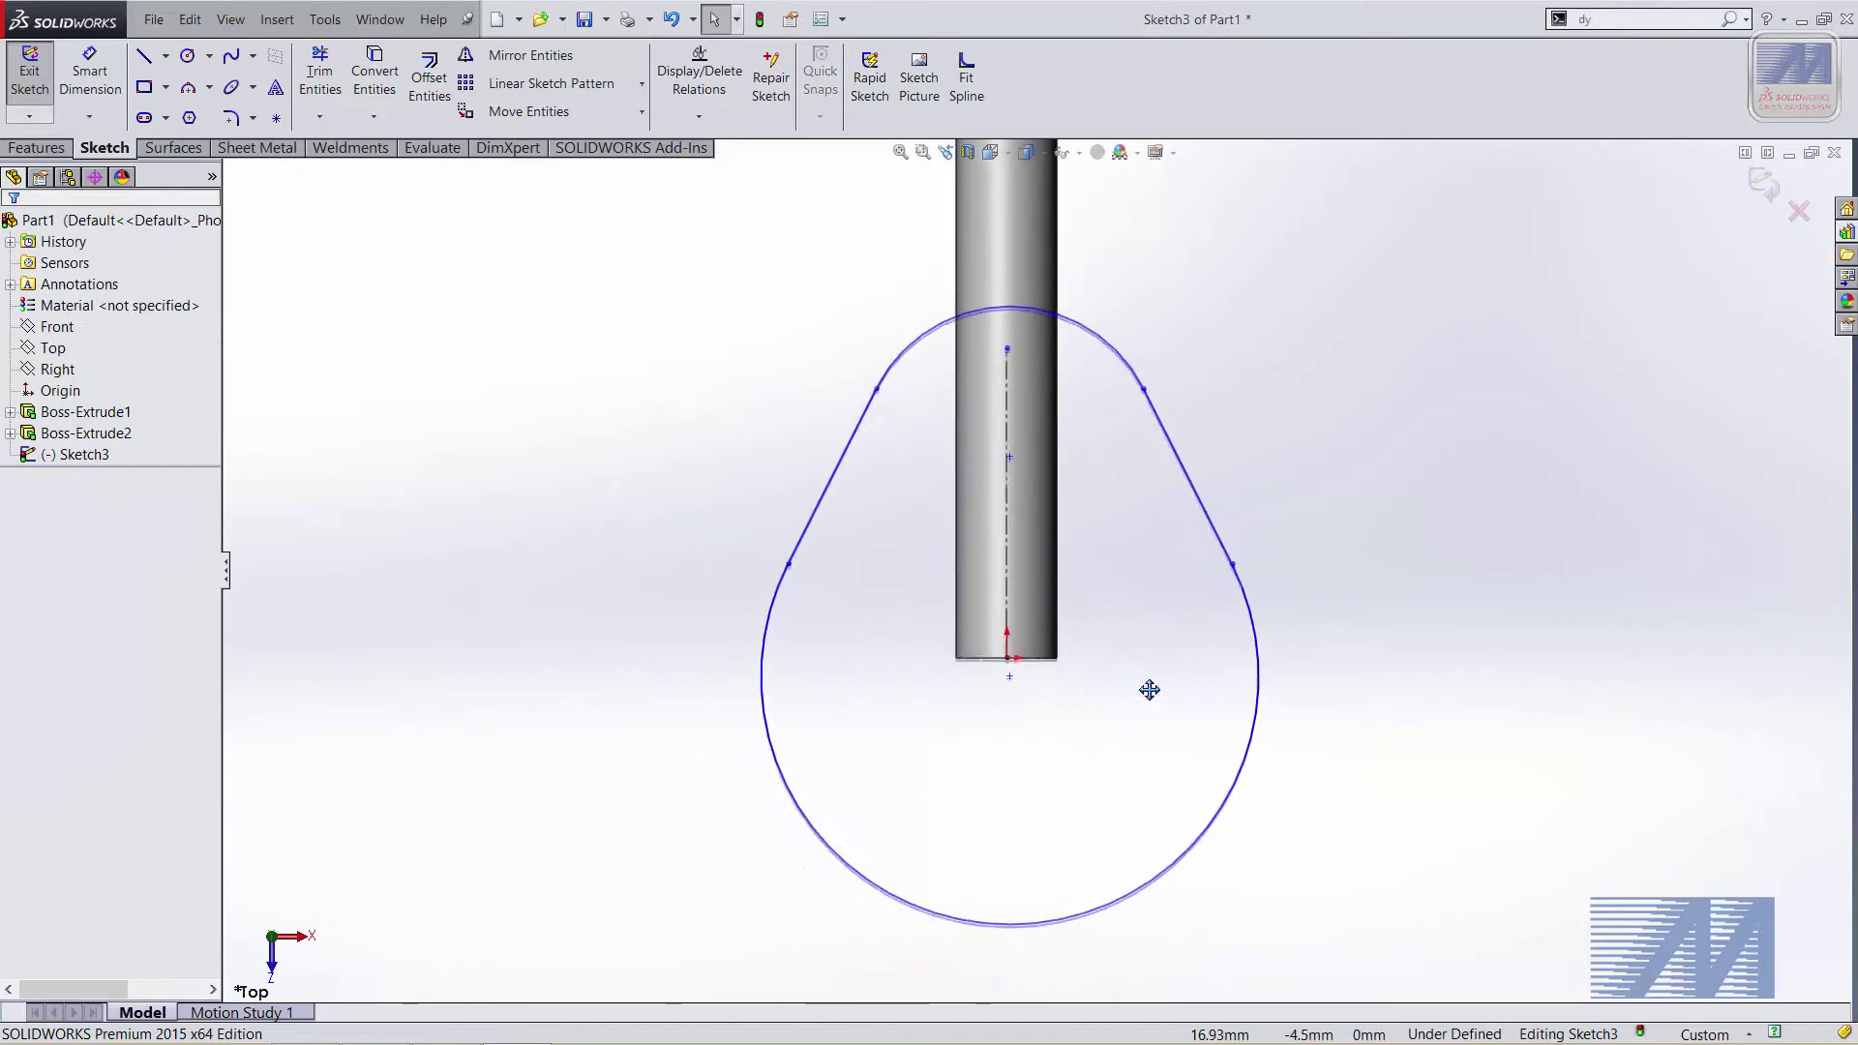
Merge the bottom arc's centre with the origin
scroll(978, 808, "down", 2)
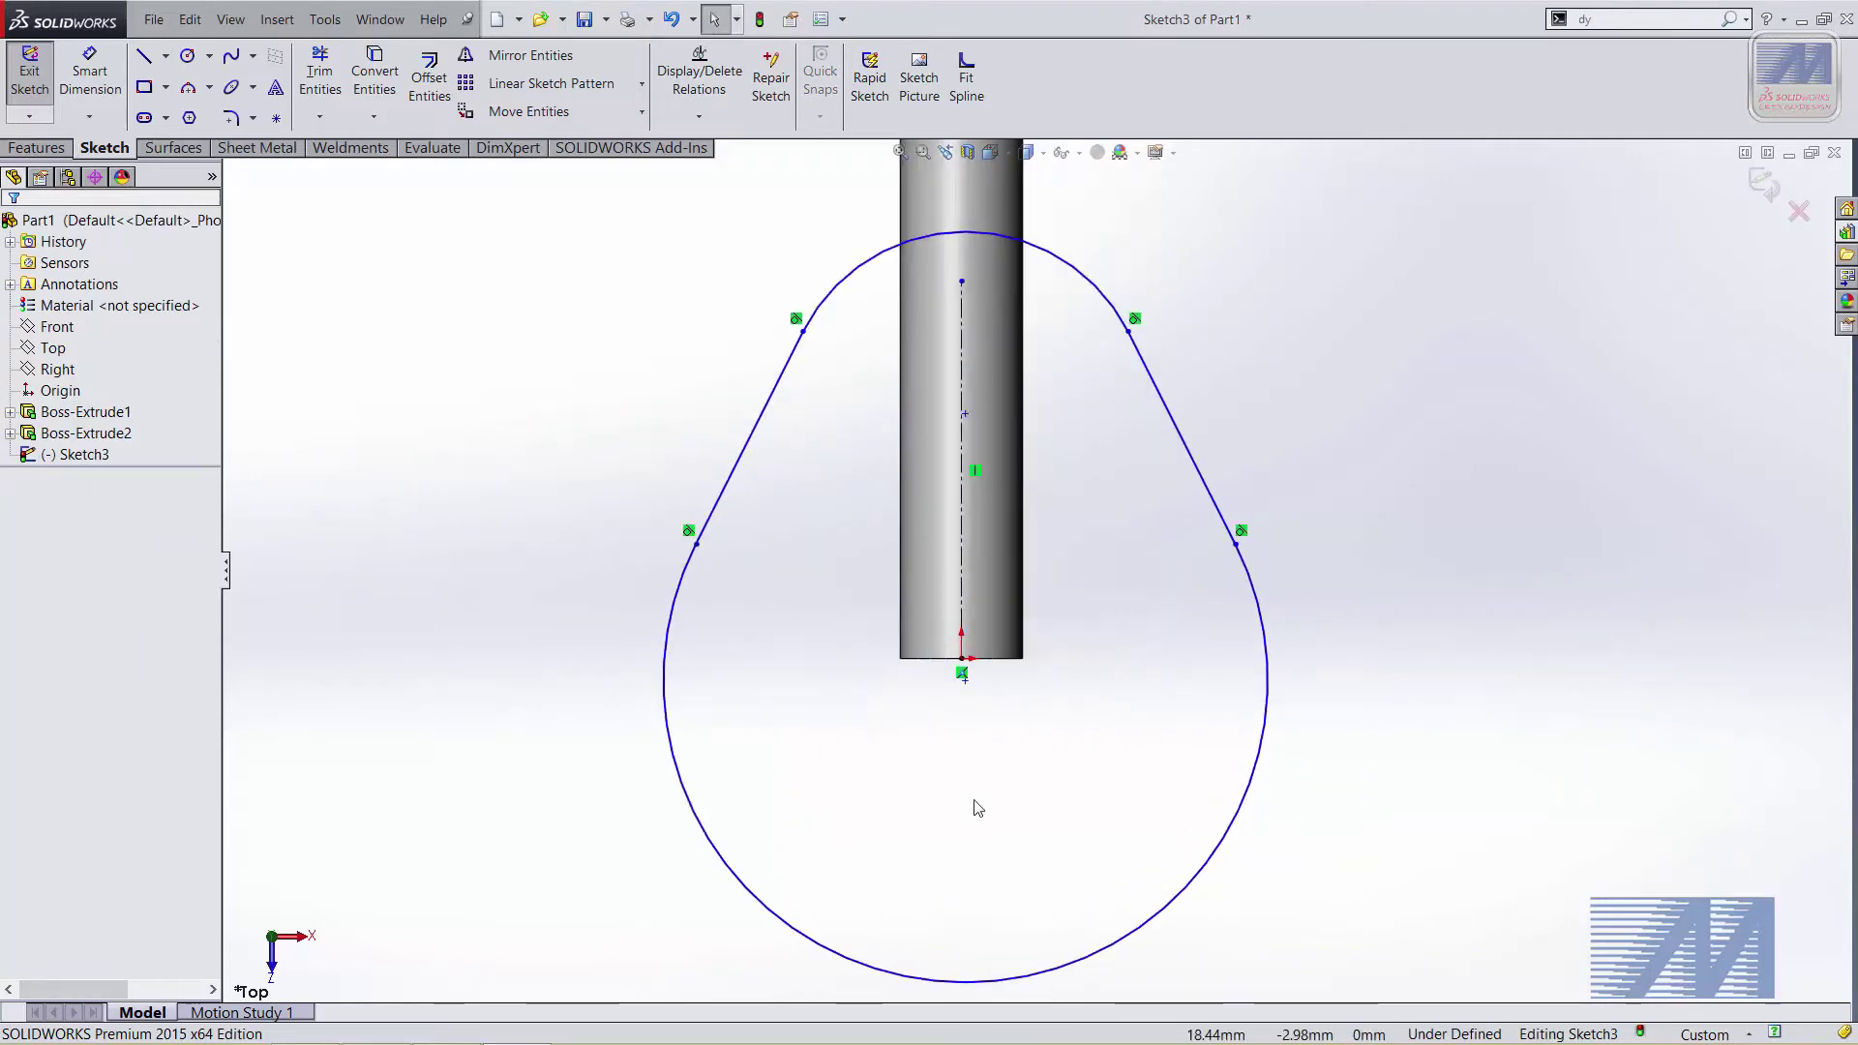
scroll(962, 714, "down", 2)
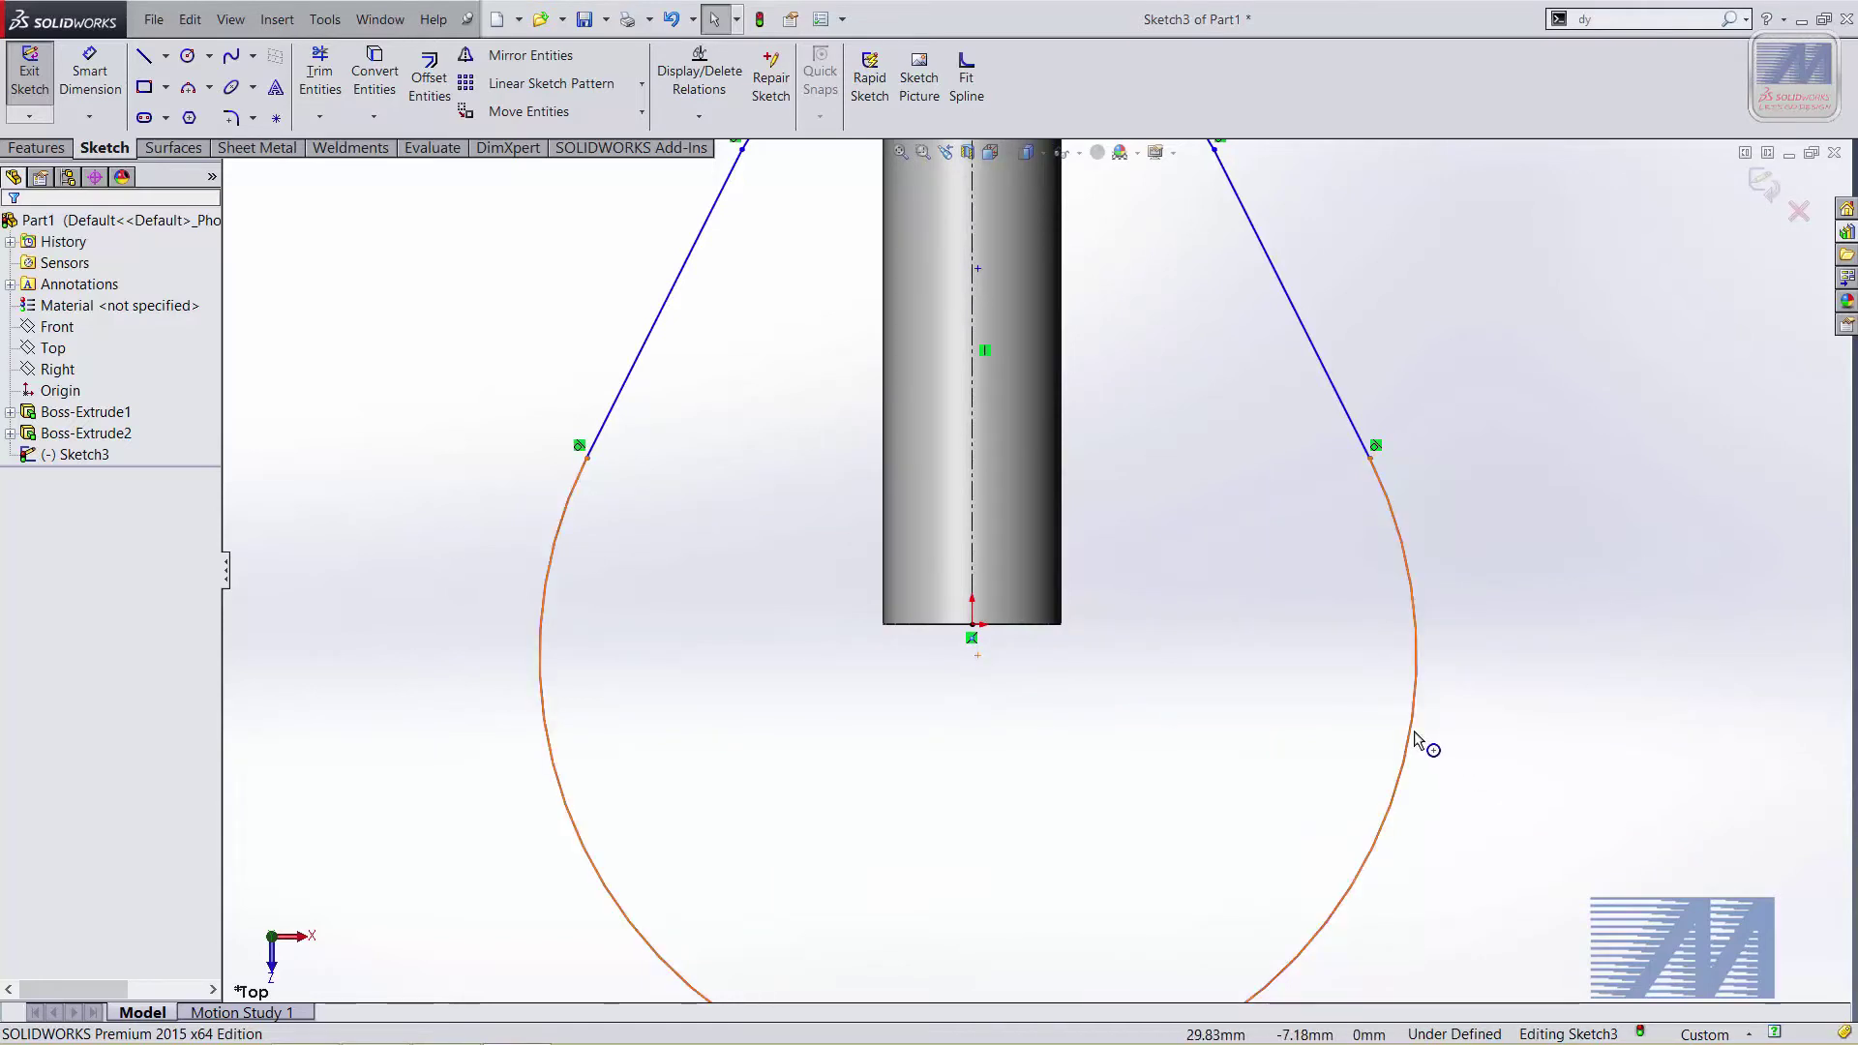
left_click(1419, 689)
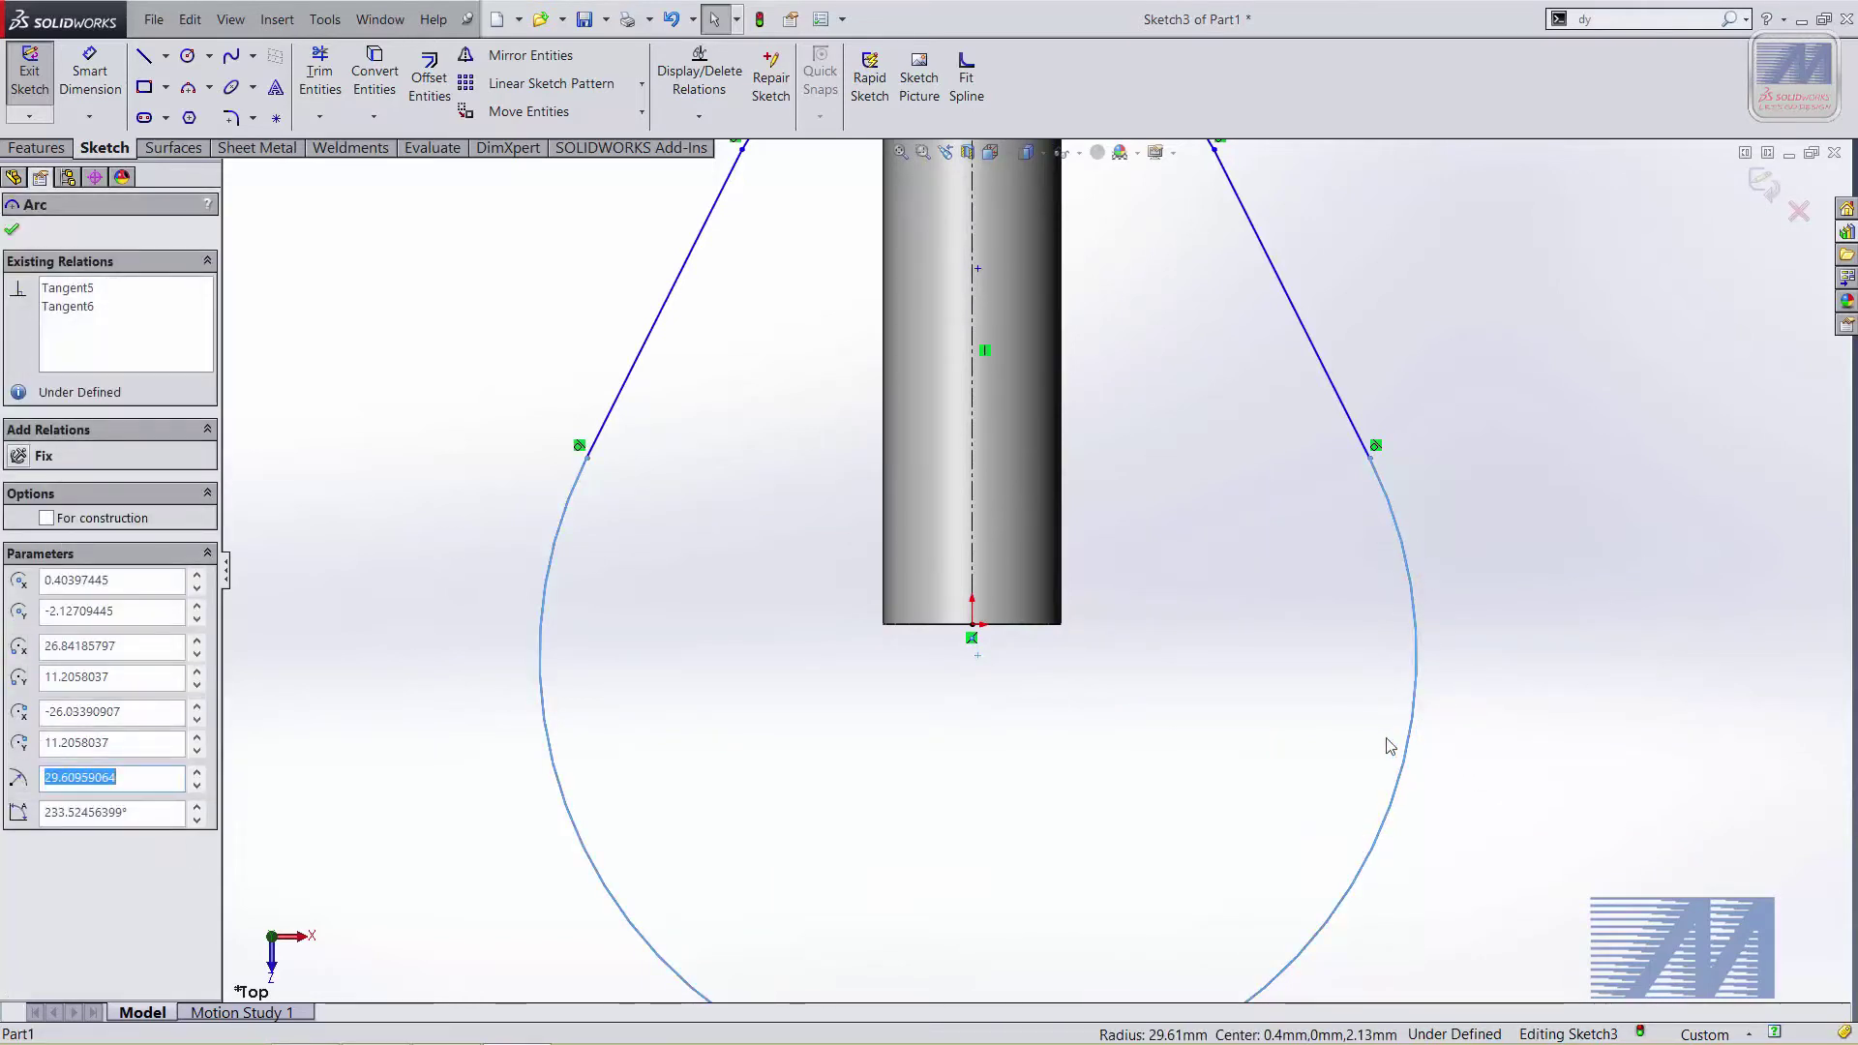
left_click(976, 666)
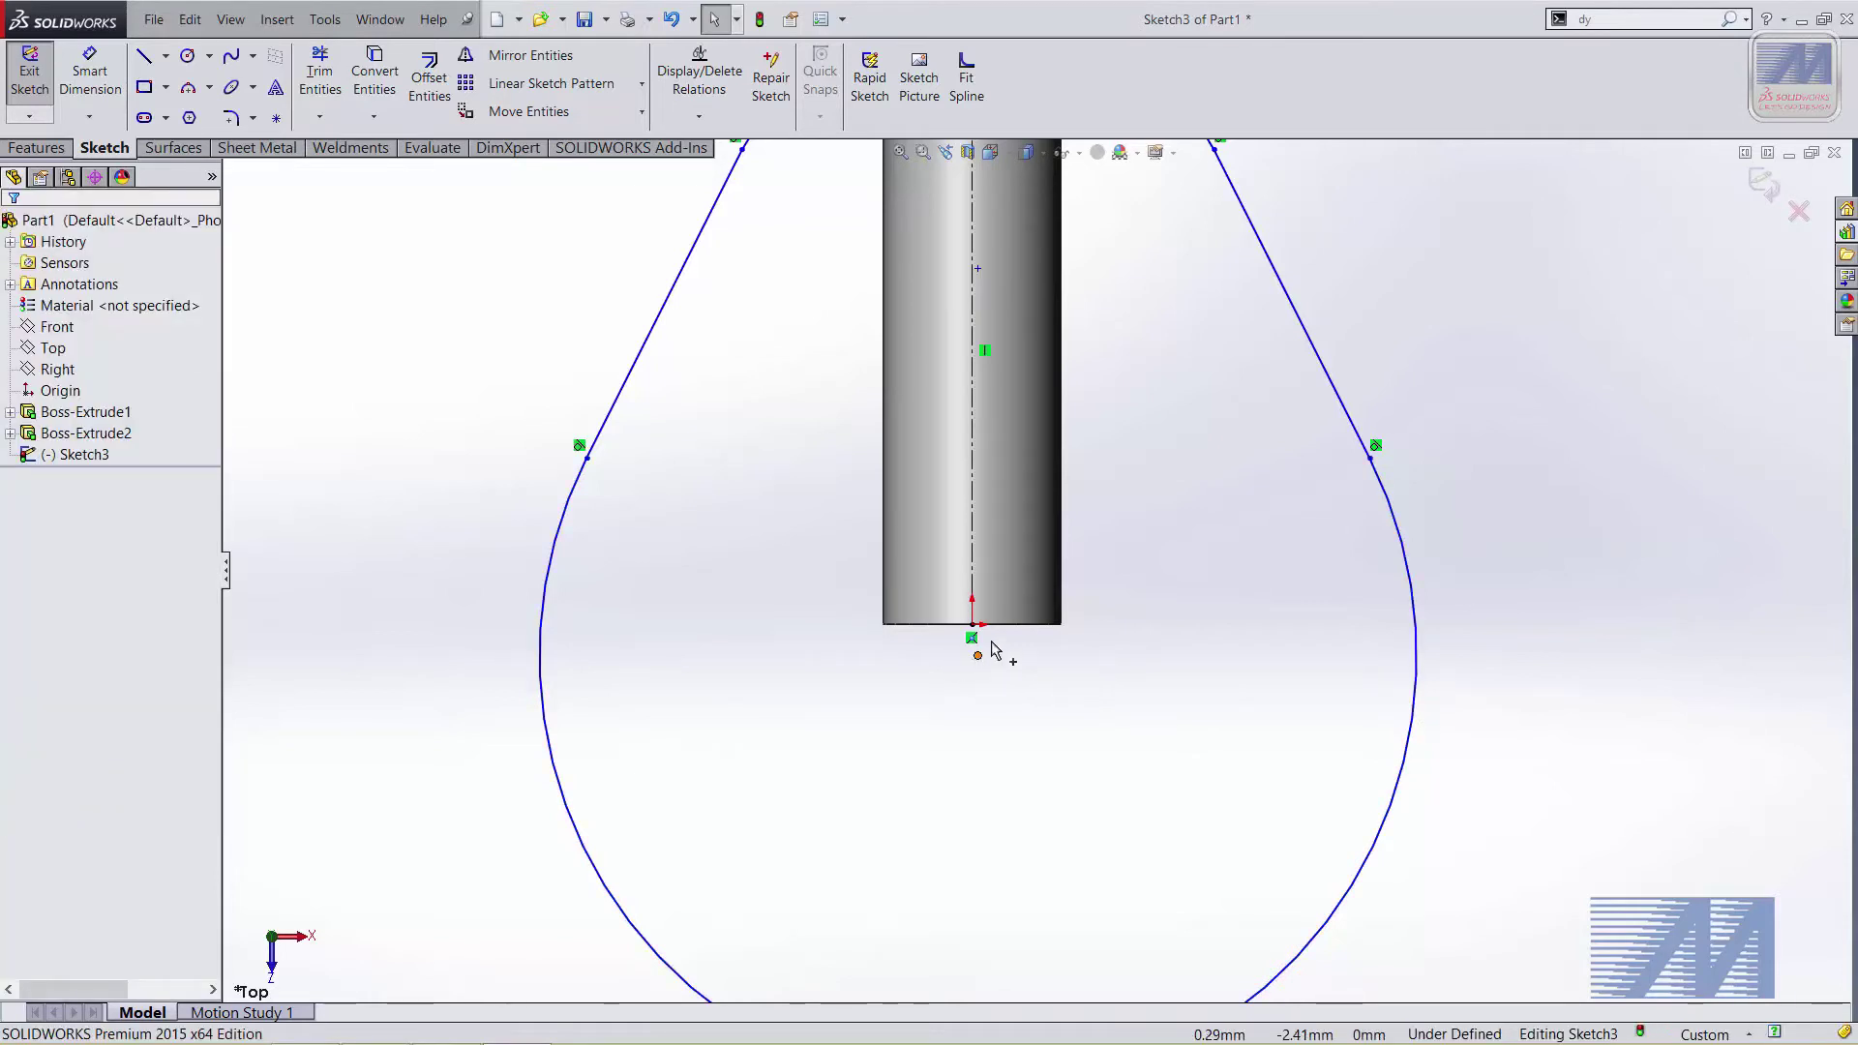
left_click(977, 655)
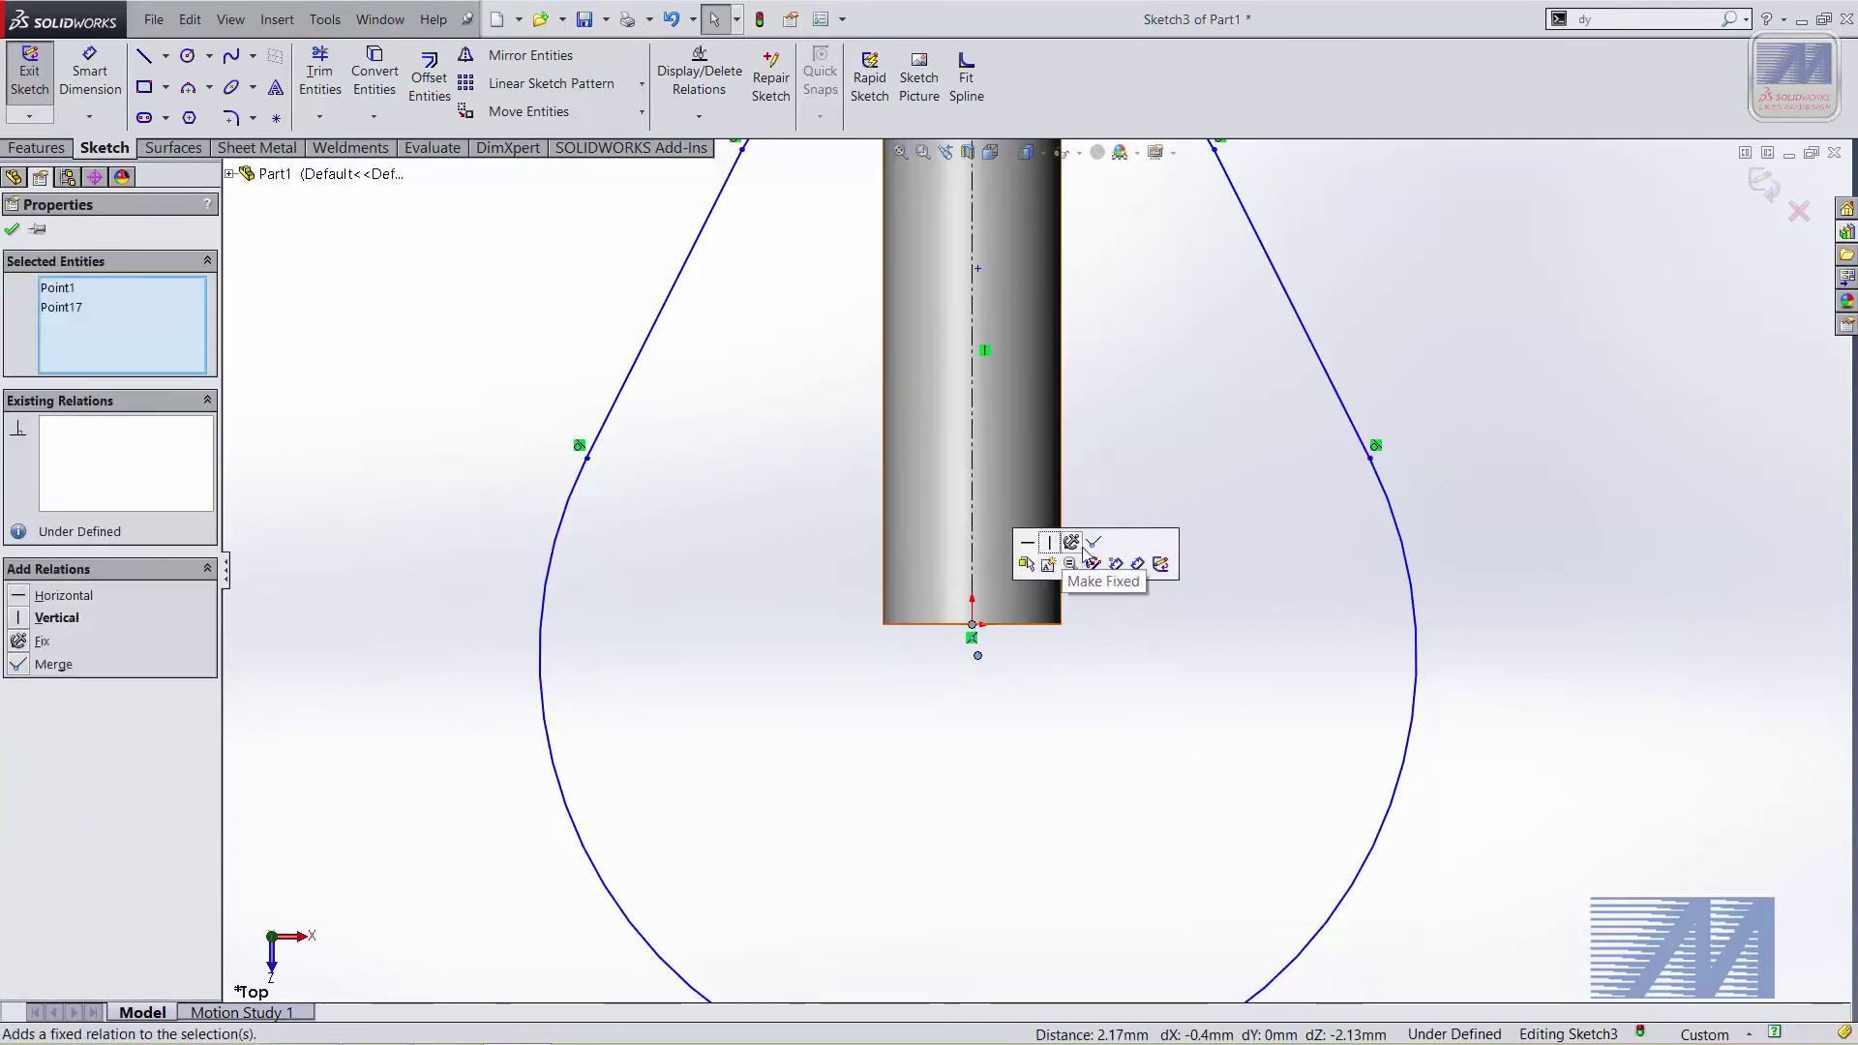
left_click(1093, 542)
left_click(968, 774)
Merge the top arc's centre with the centreline's upper endpoint
scroll(997, 692, "up", 1)
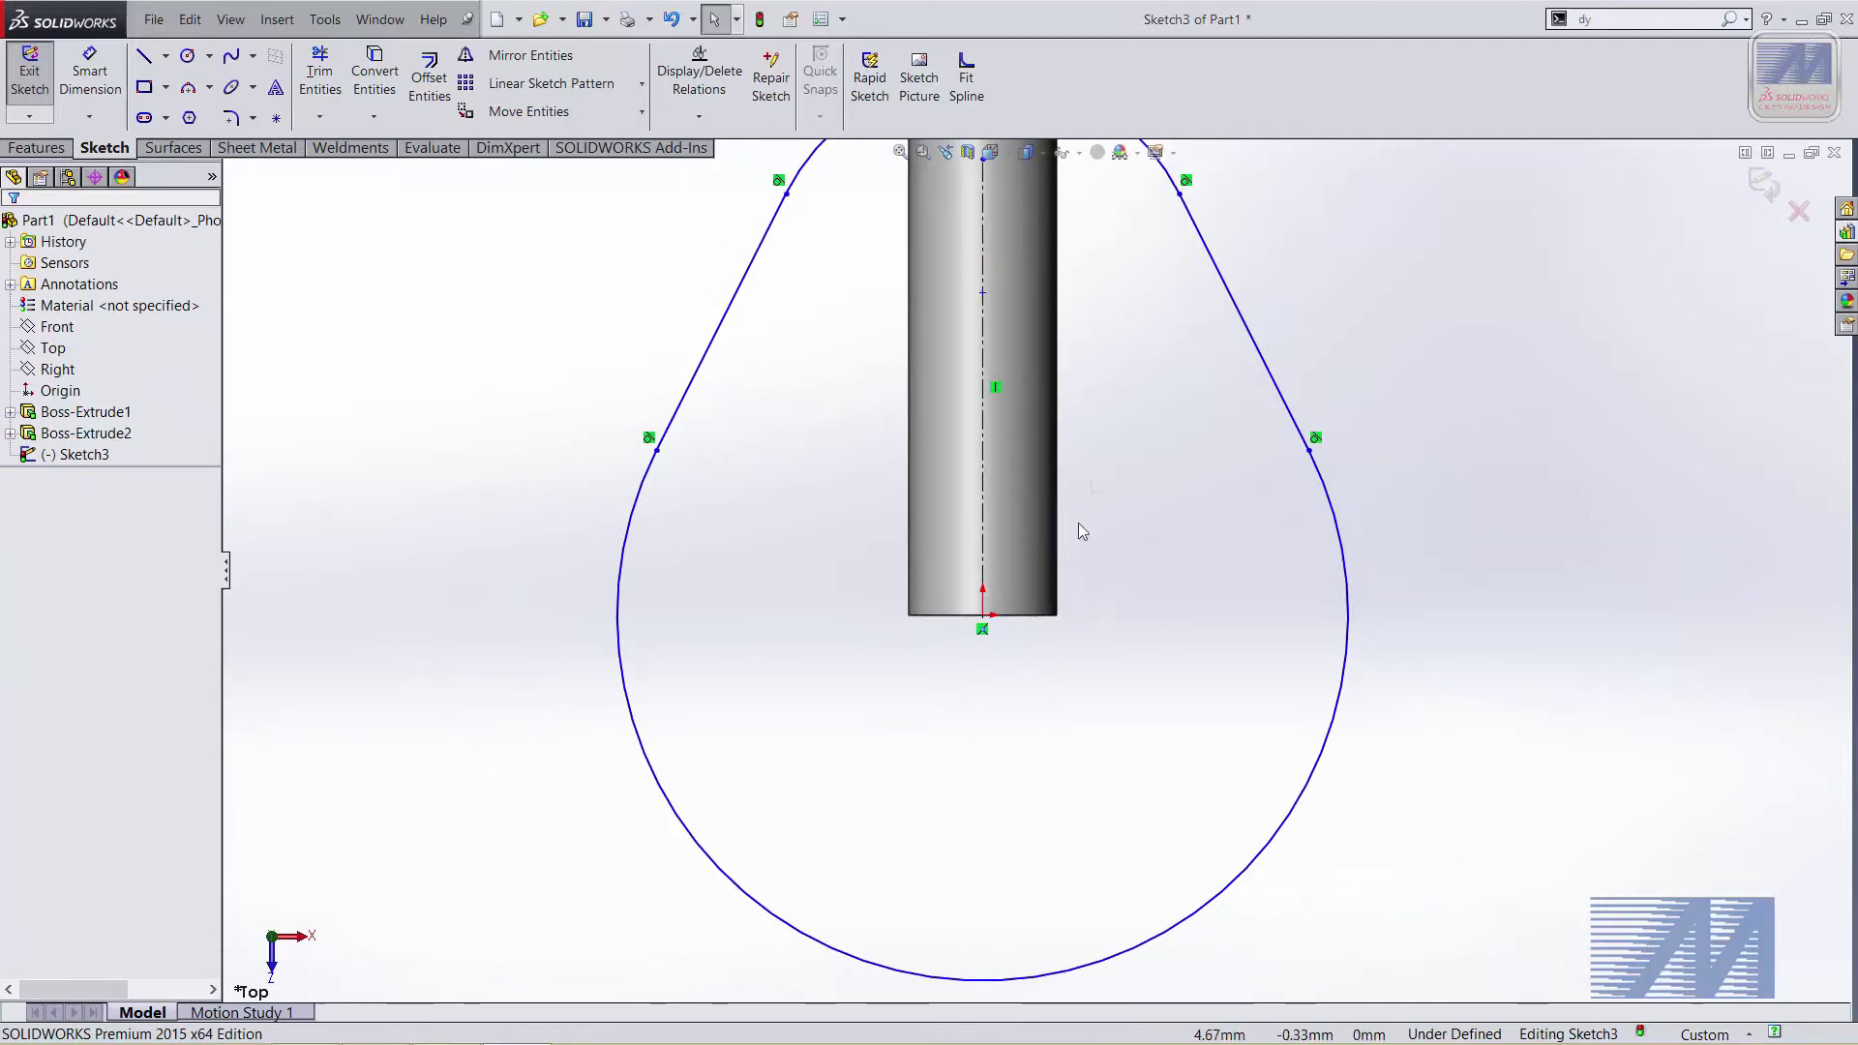
scroll(1120, 552, "up", 3)
scroll(1091, 456, "down", 2)
scroll(1120, 407, "down", 1)
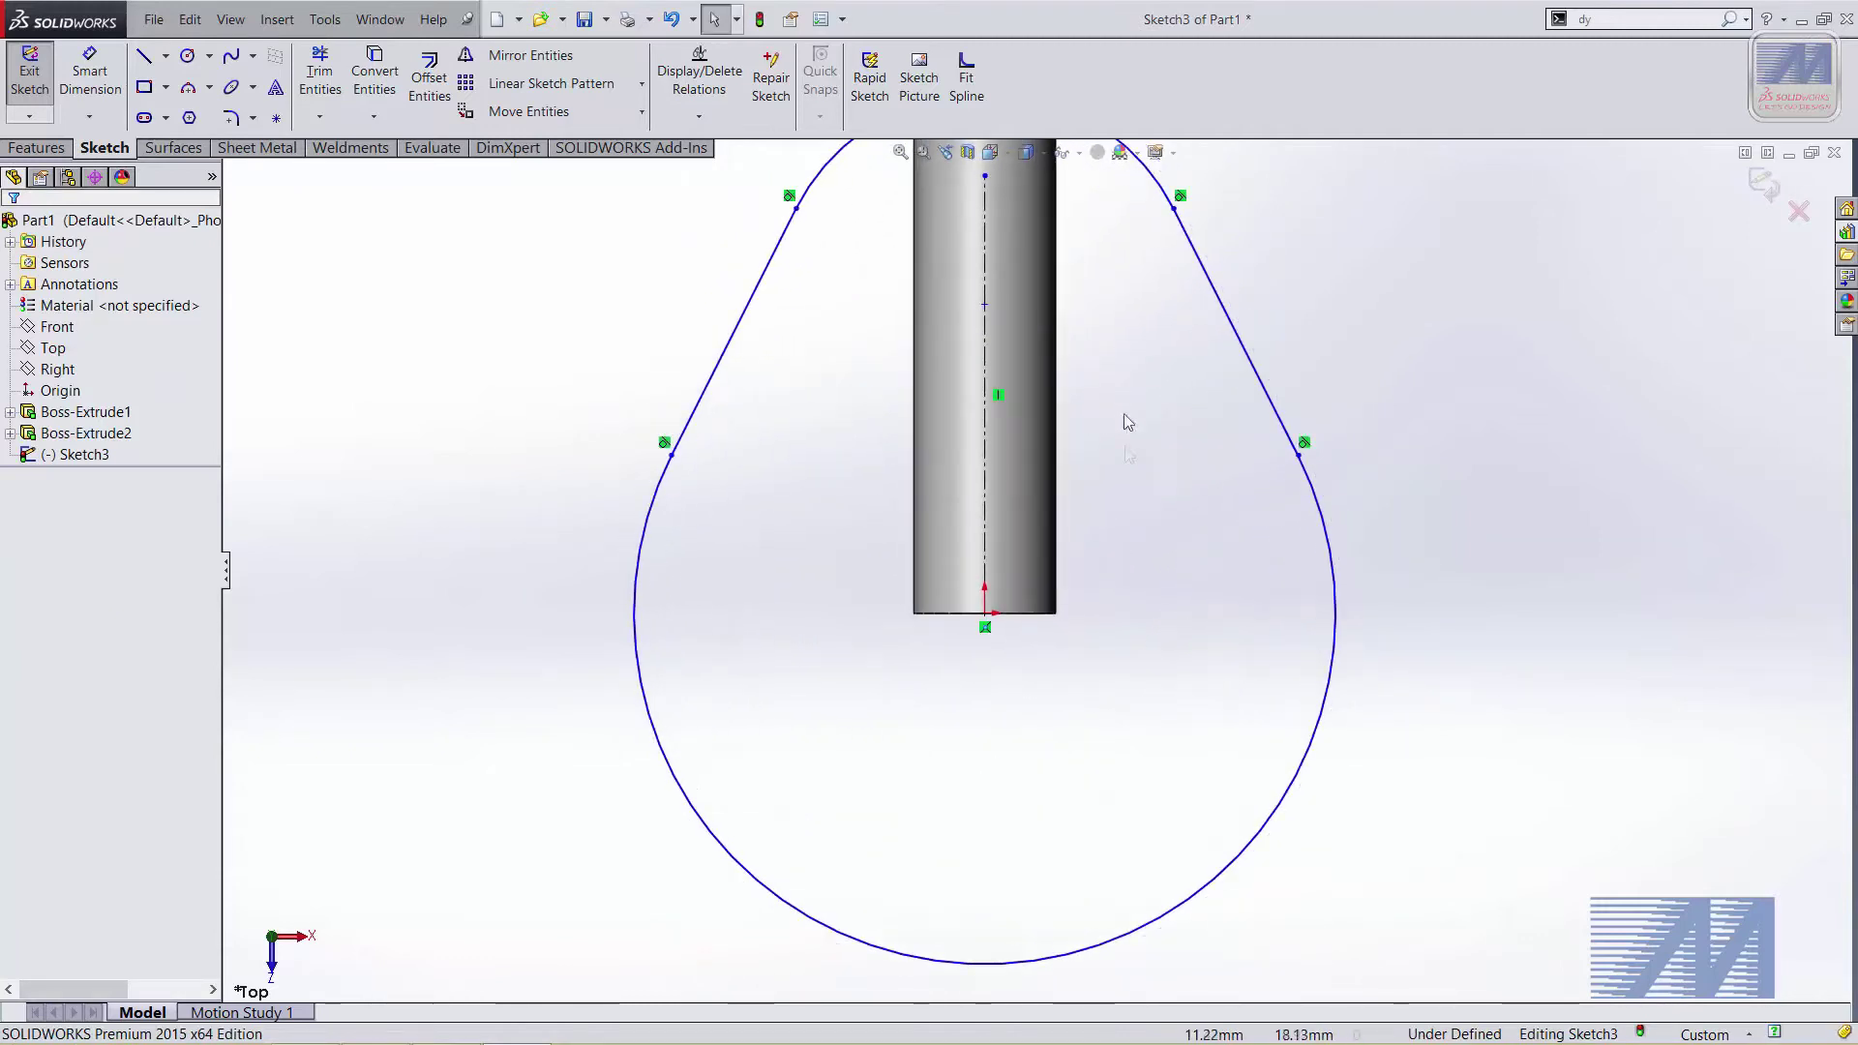
middle_click_drag(1119, 407, 1108, 582, "ctrl")
scroll(944, 404, "down", 2)
scroll(943, 404, "down", 1)
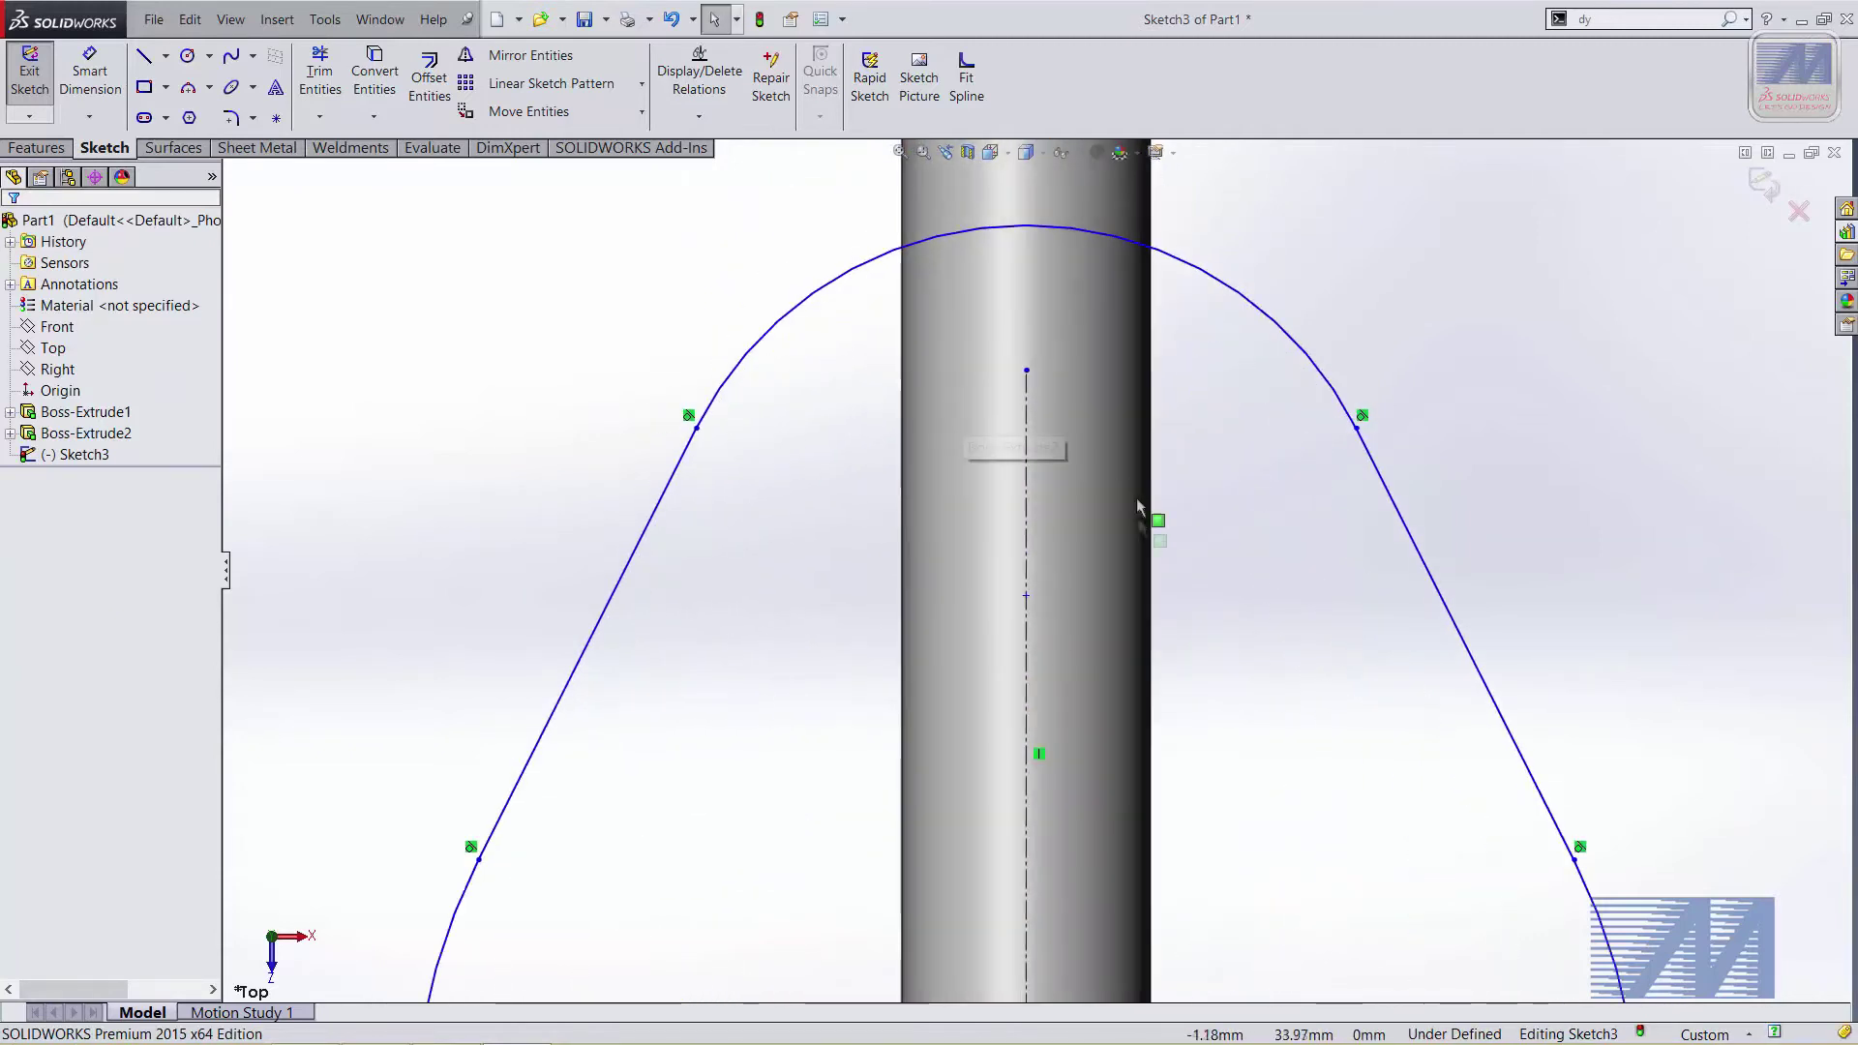
left_click(1027, 597)
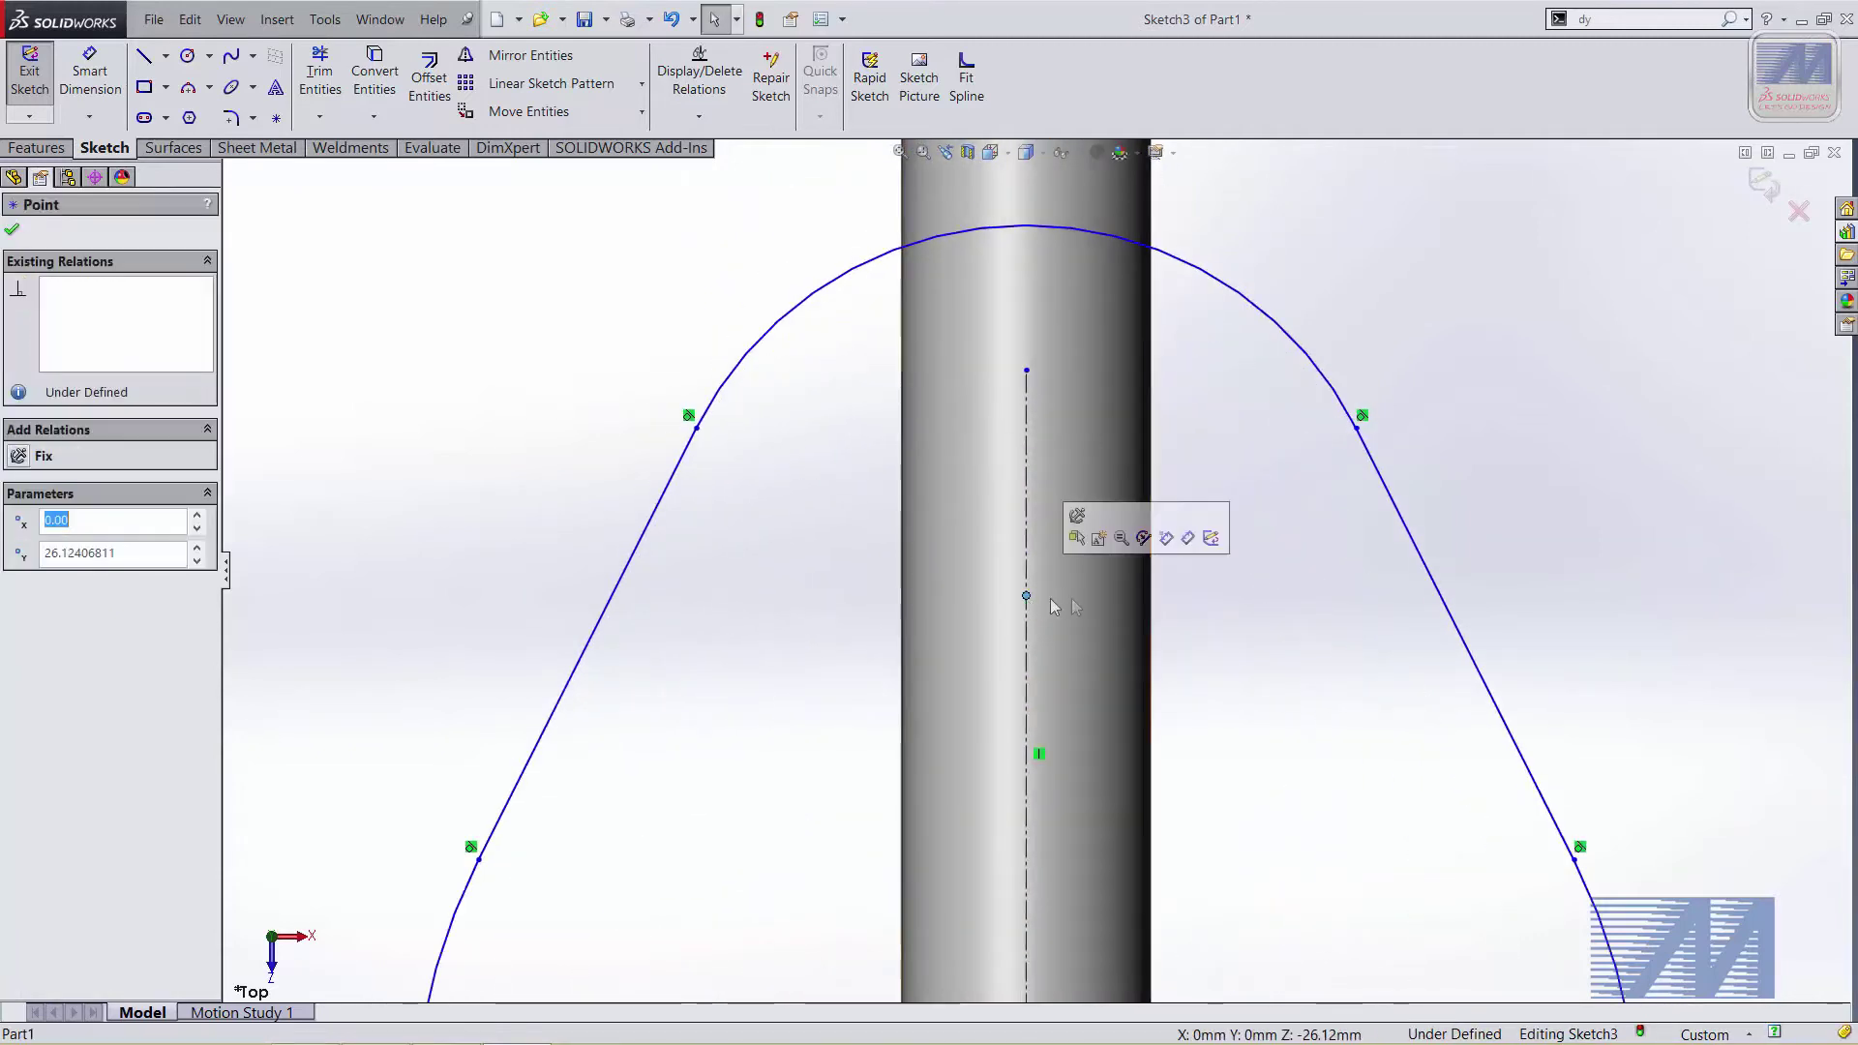
left_click(1027, 371, "ctrl")
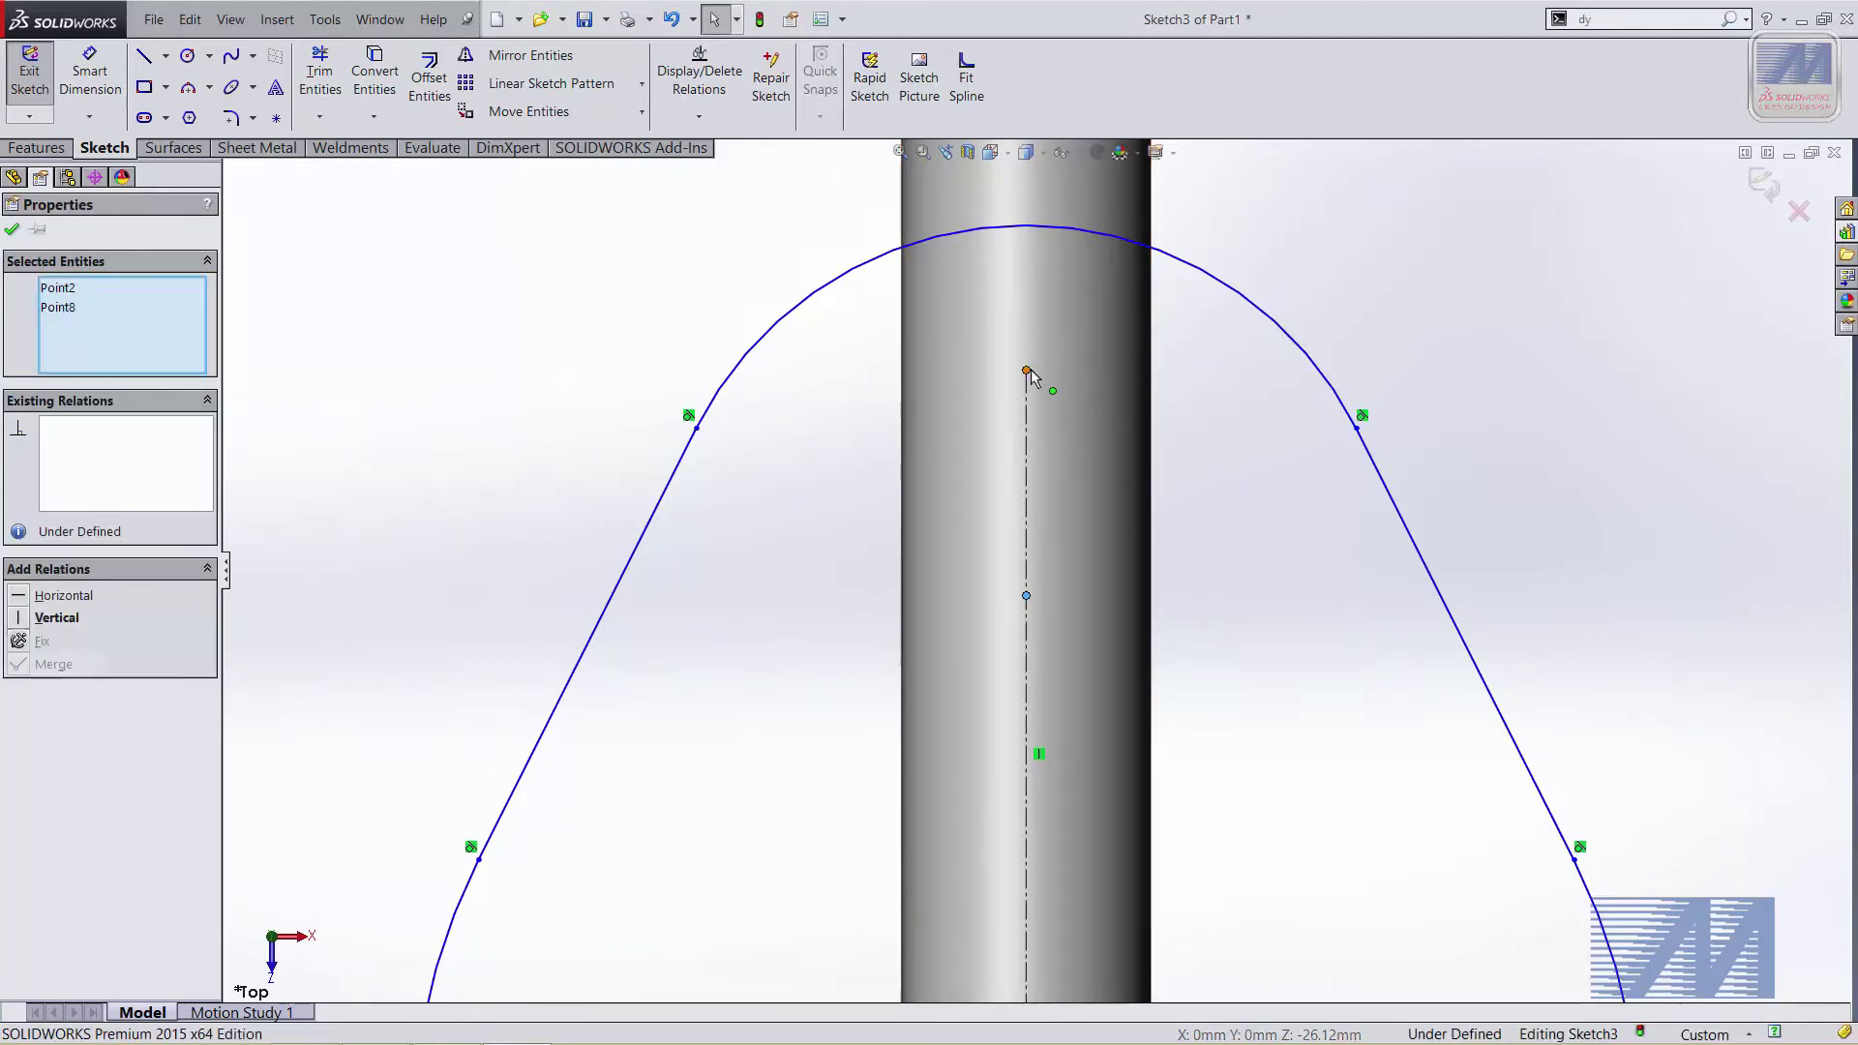
left_click(1125, 286)
left_click(1247, 703)
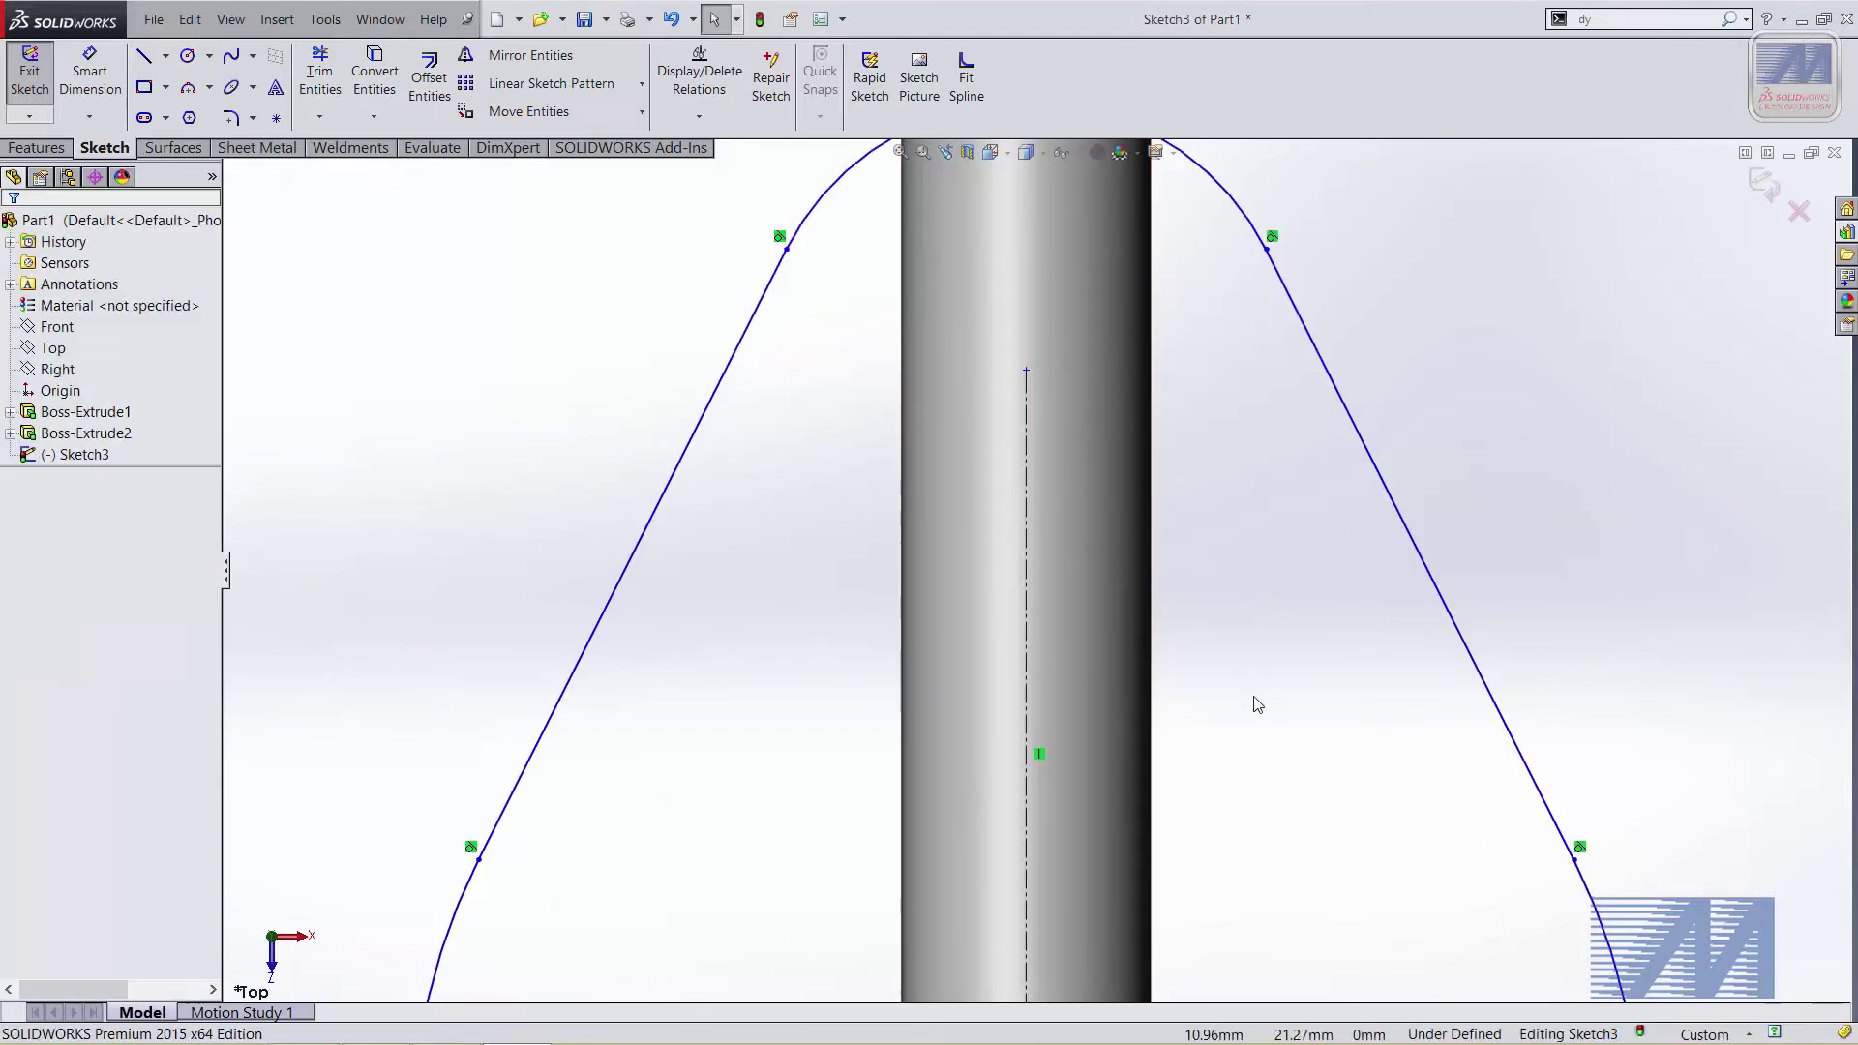
key("f")
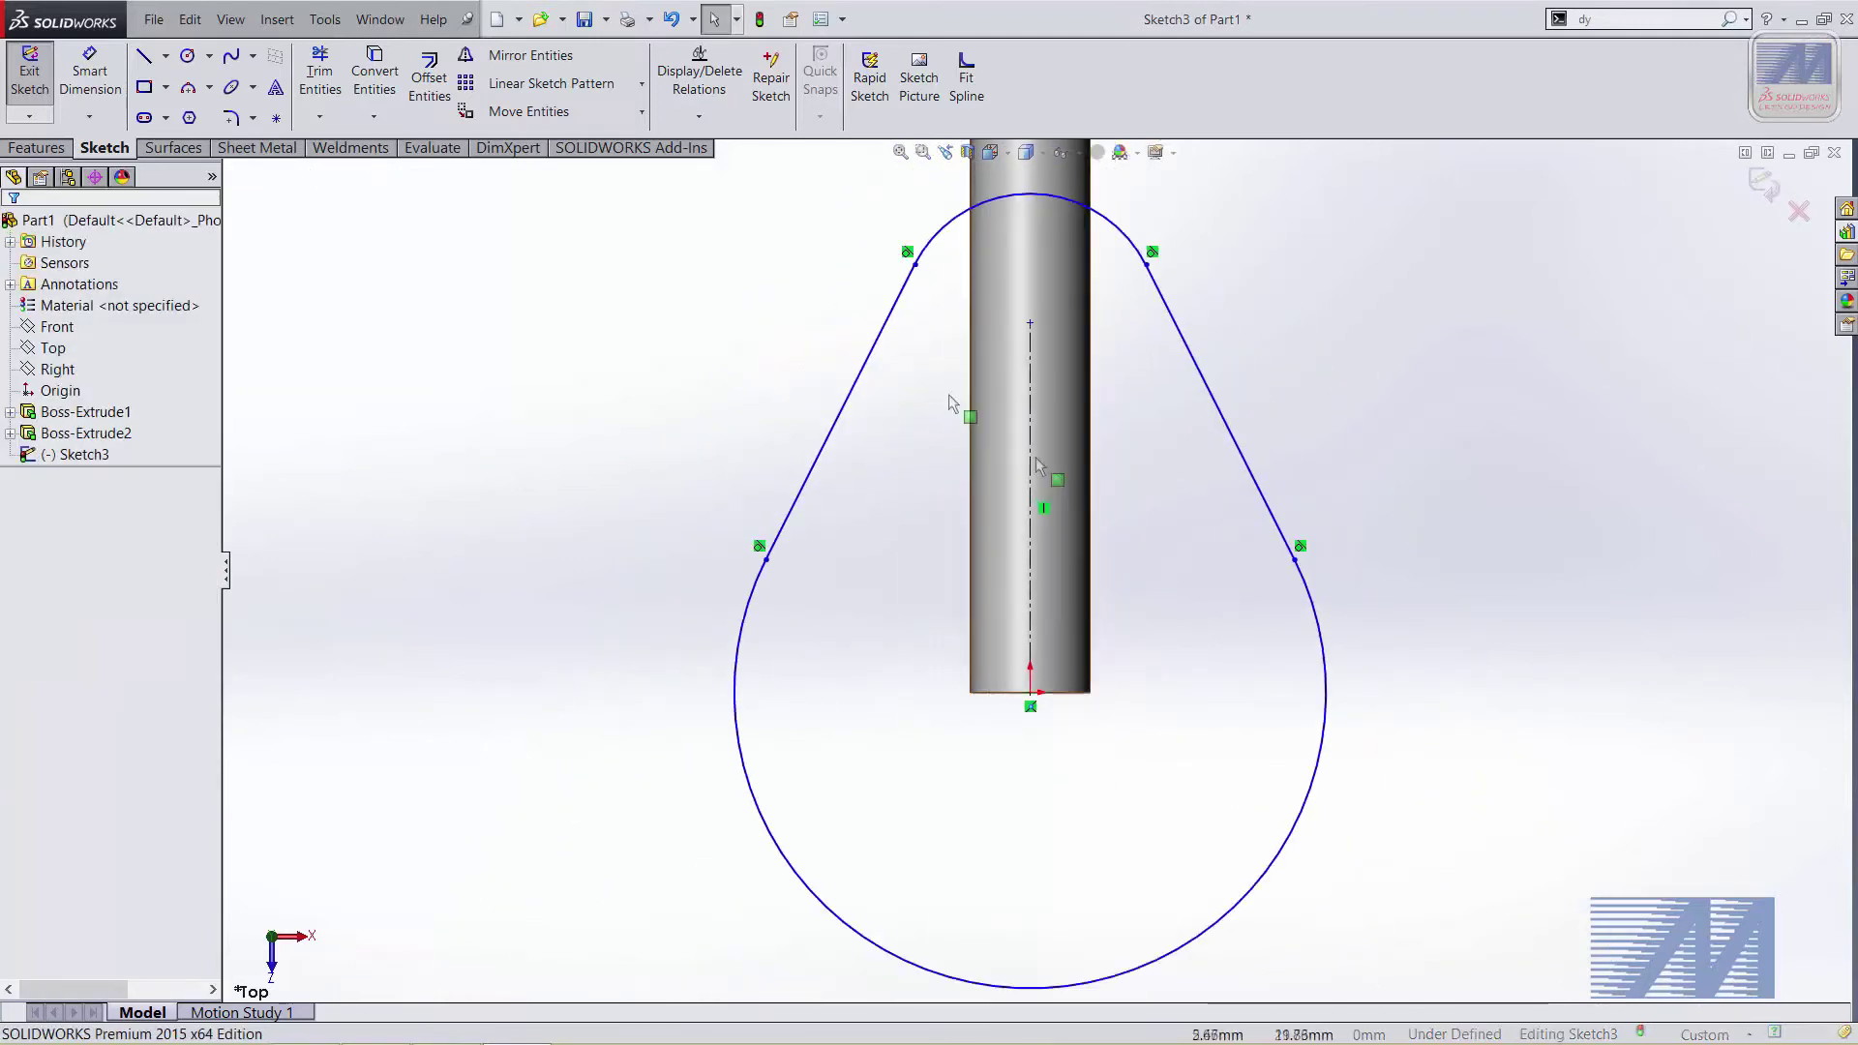
Place a radius dimension on the top arc
left_click(90, 72)
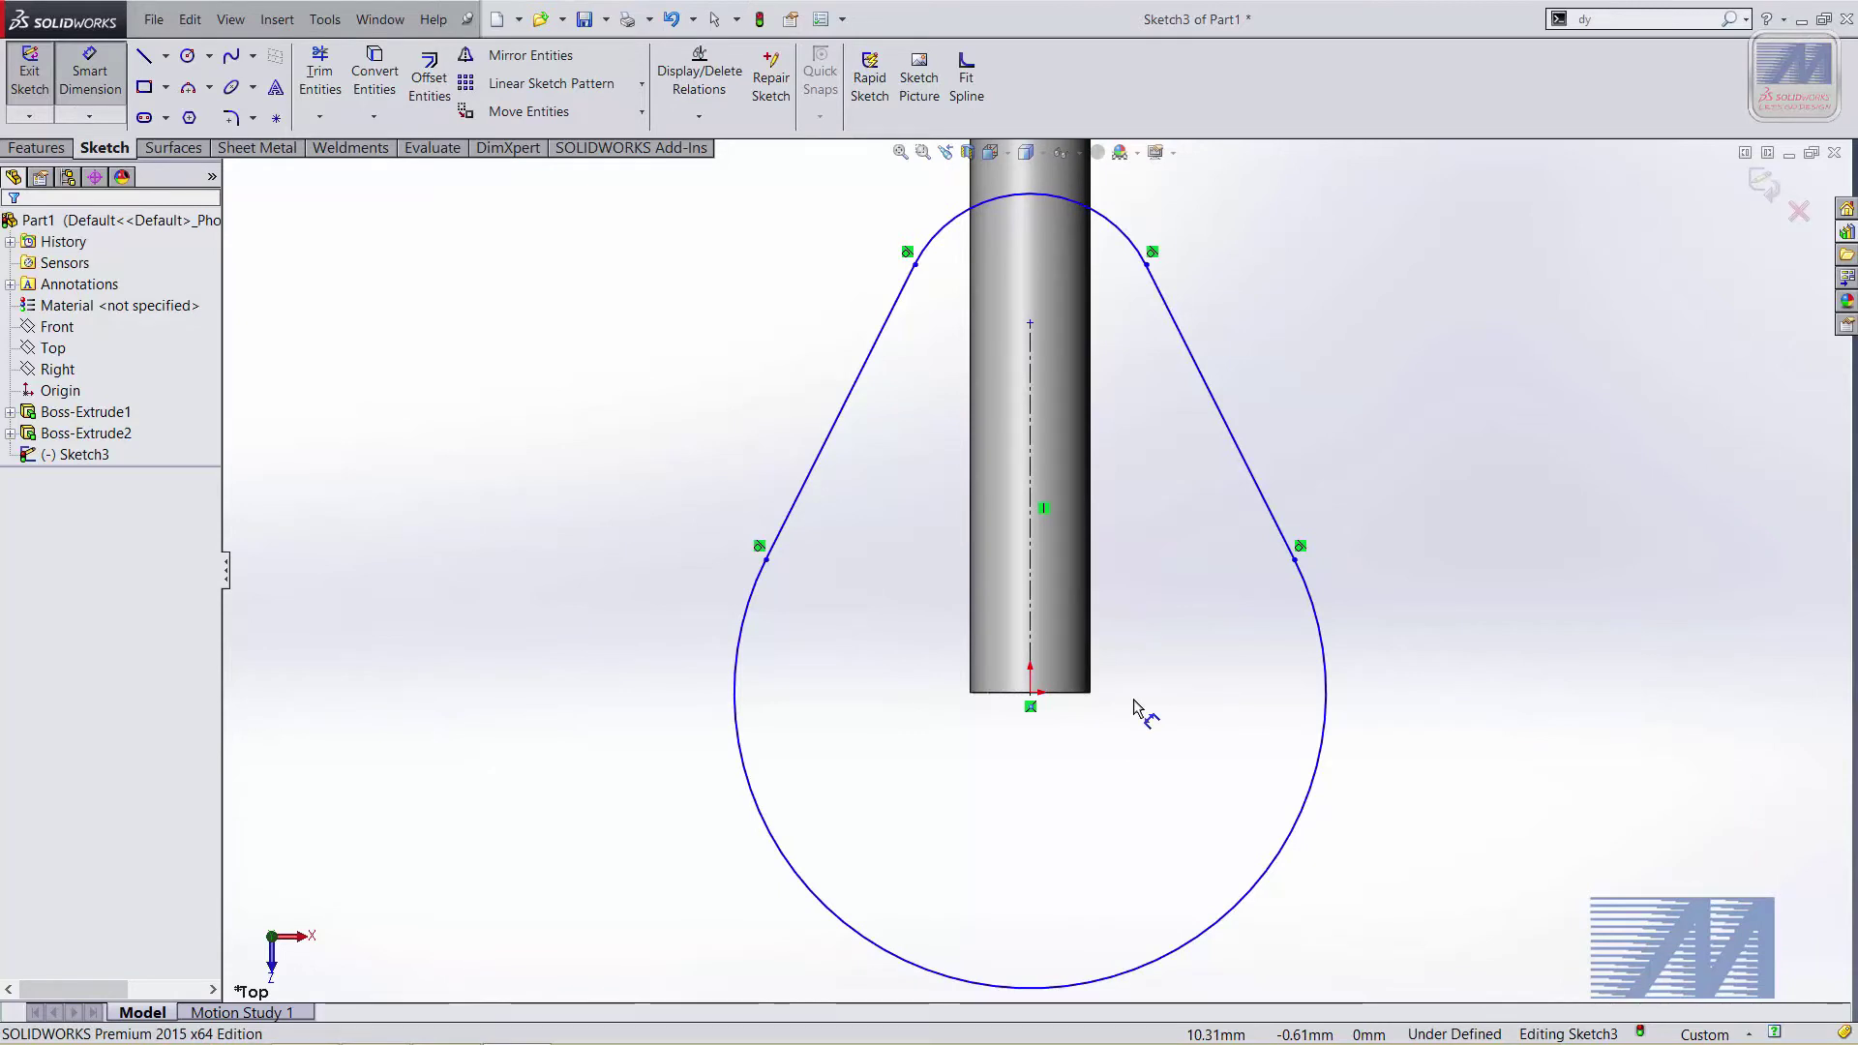
scroll(1138, 571, "up", 1)
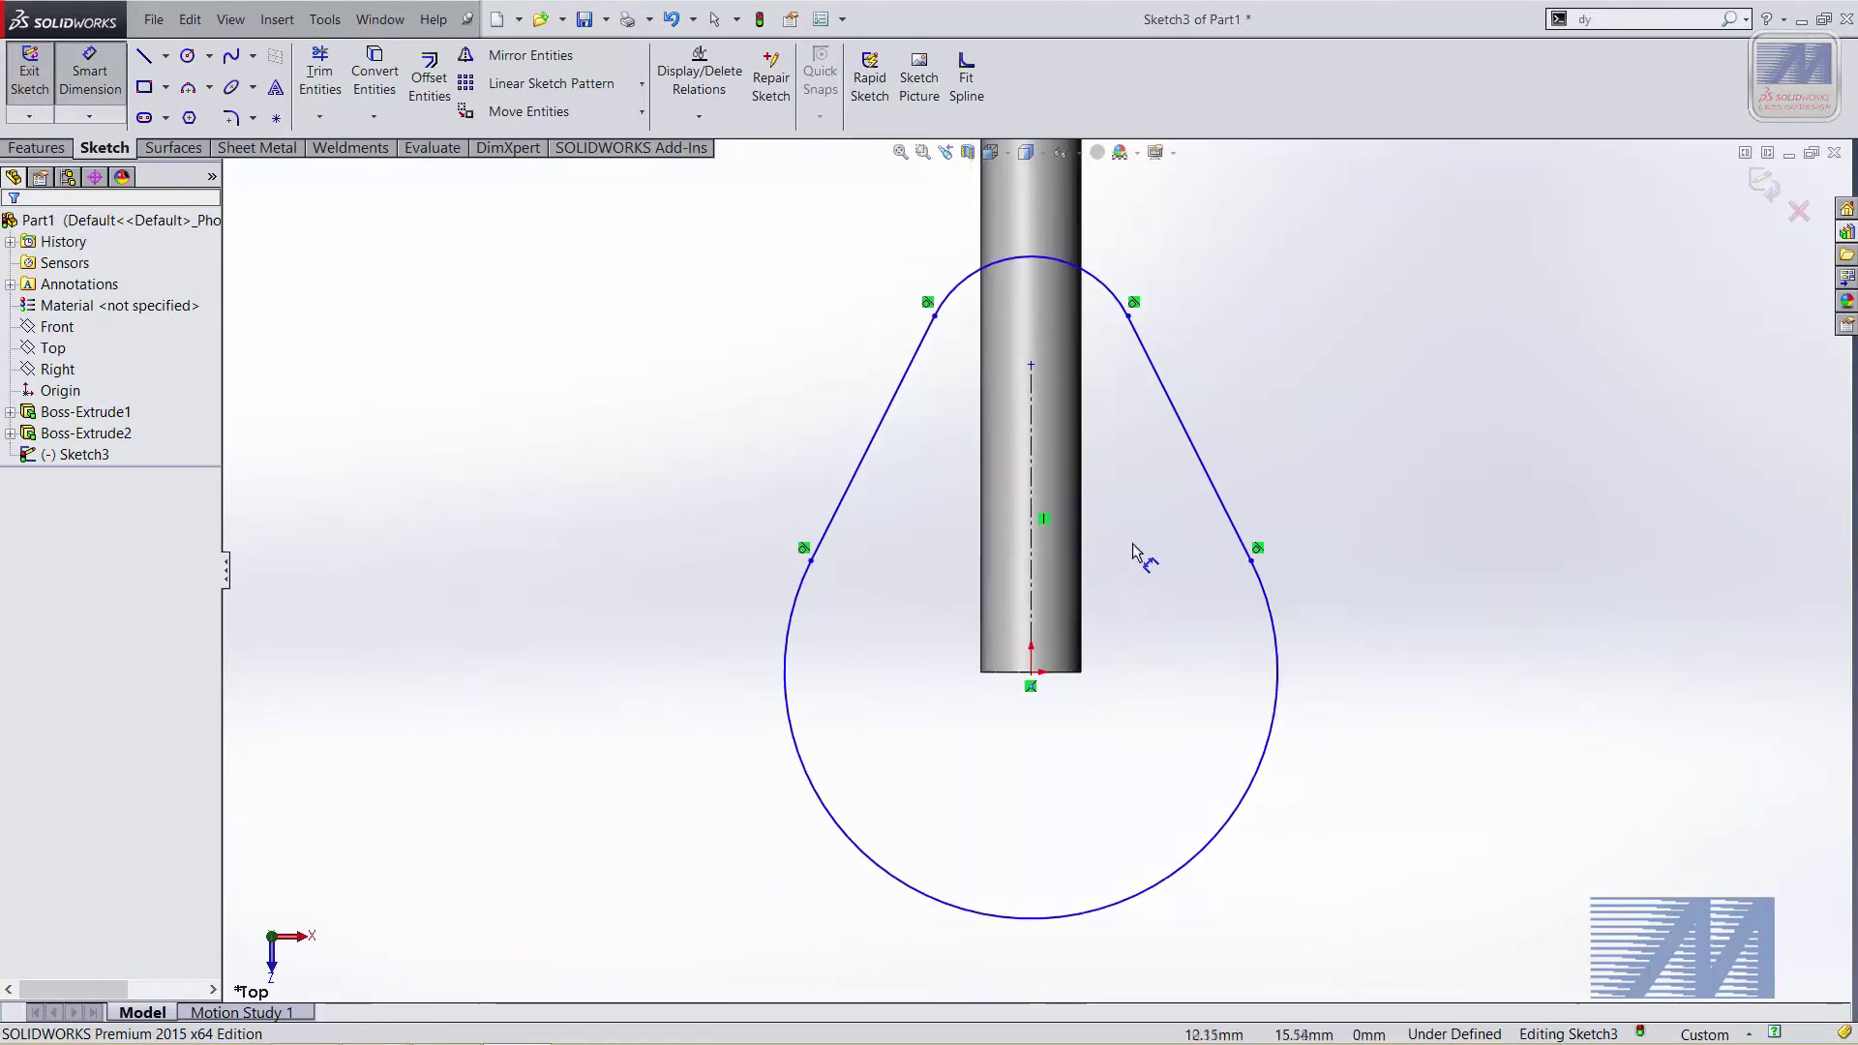
scroll(1133, 542, "up", 1)
left_click(1104, 334)
left_click(1152, 249)
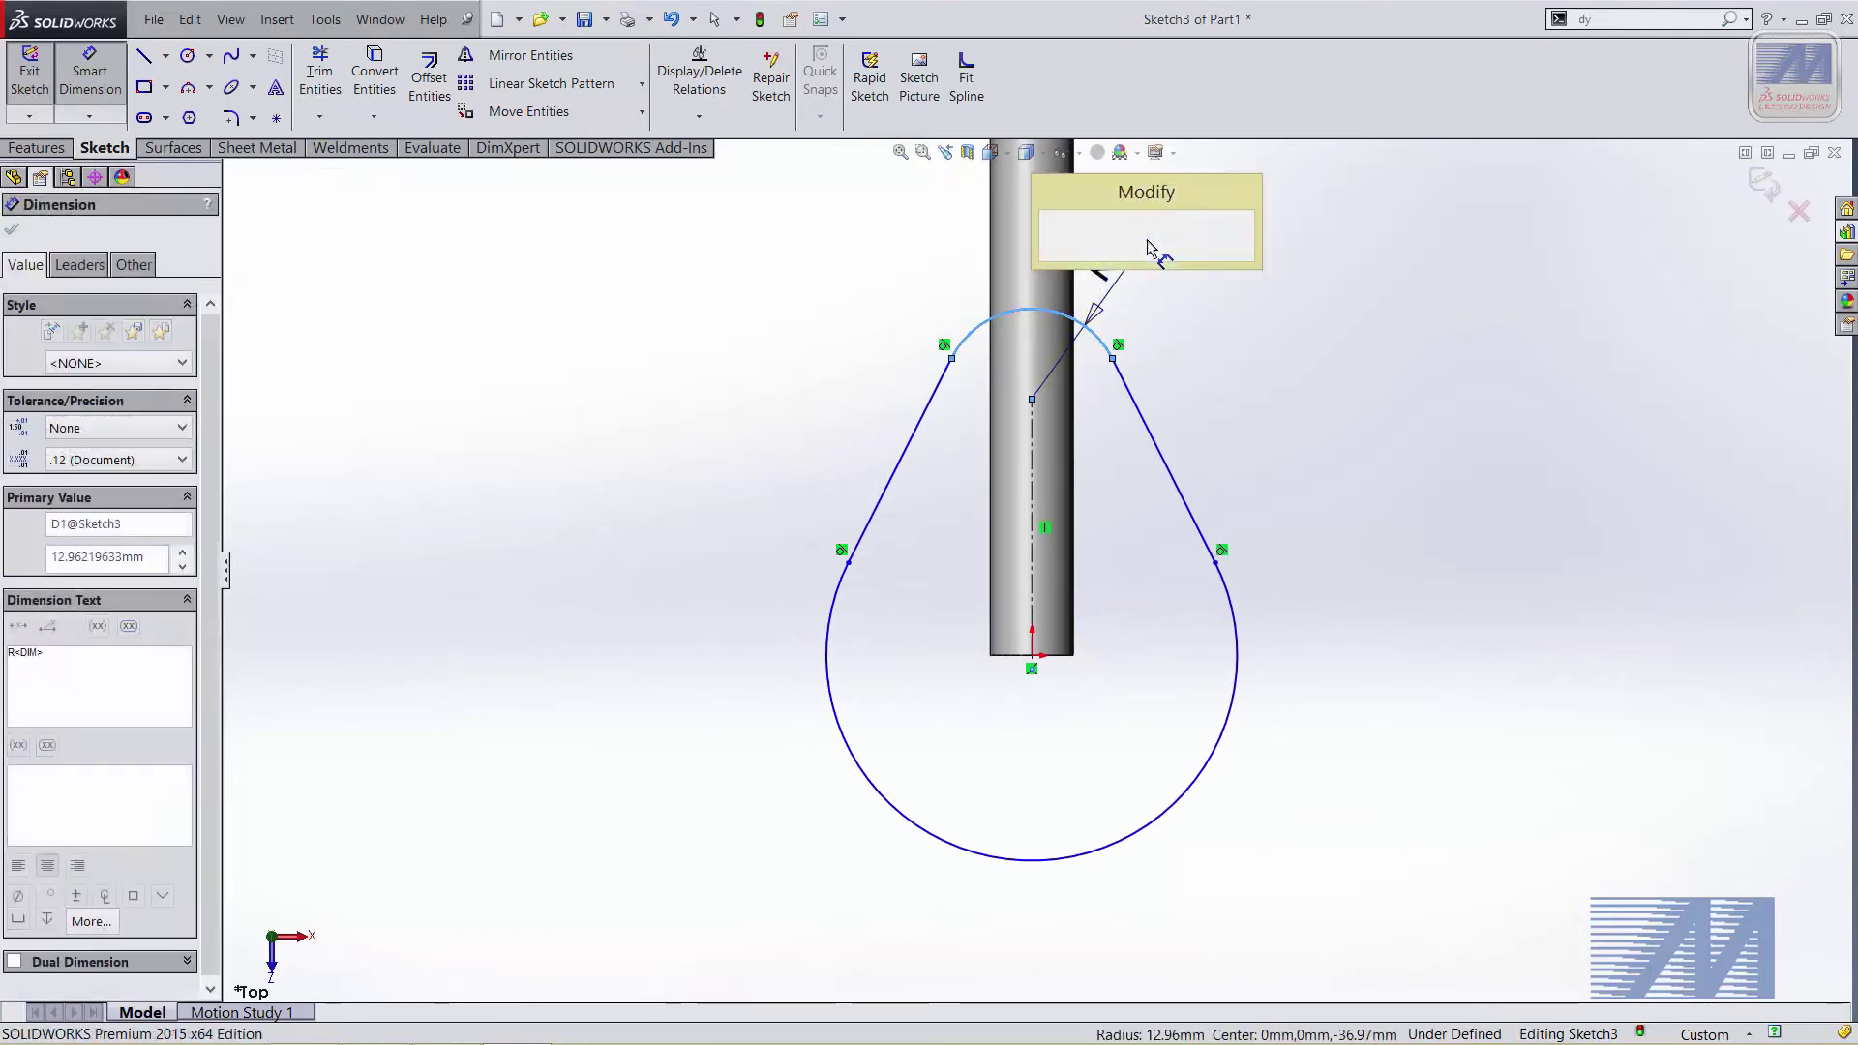
Set the top arc radius to 13 and the bottom arc radius to 16
key("Return")
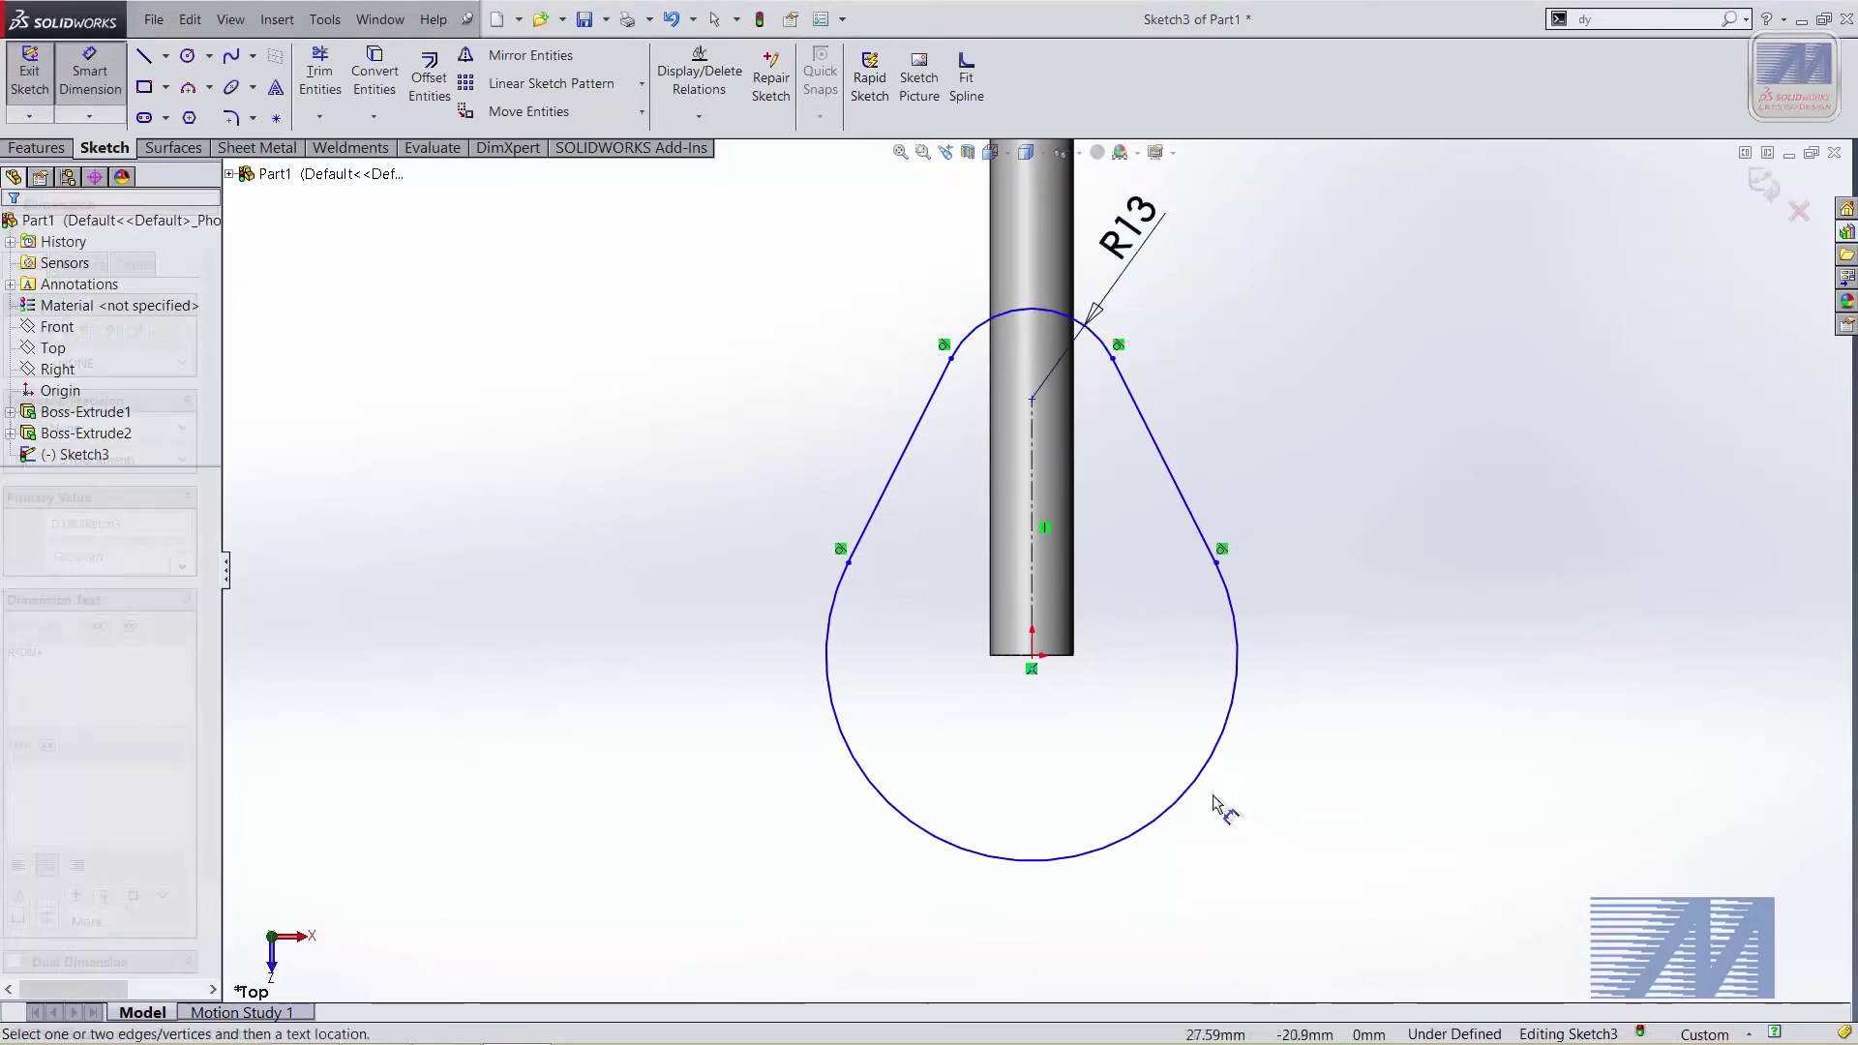
left_click(1197, 784)
left_click(1301, 871)
type("16")
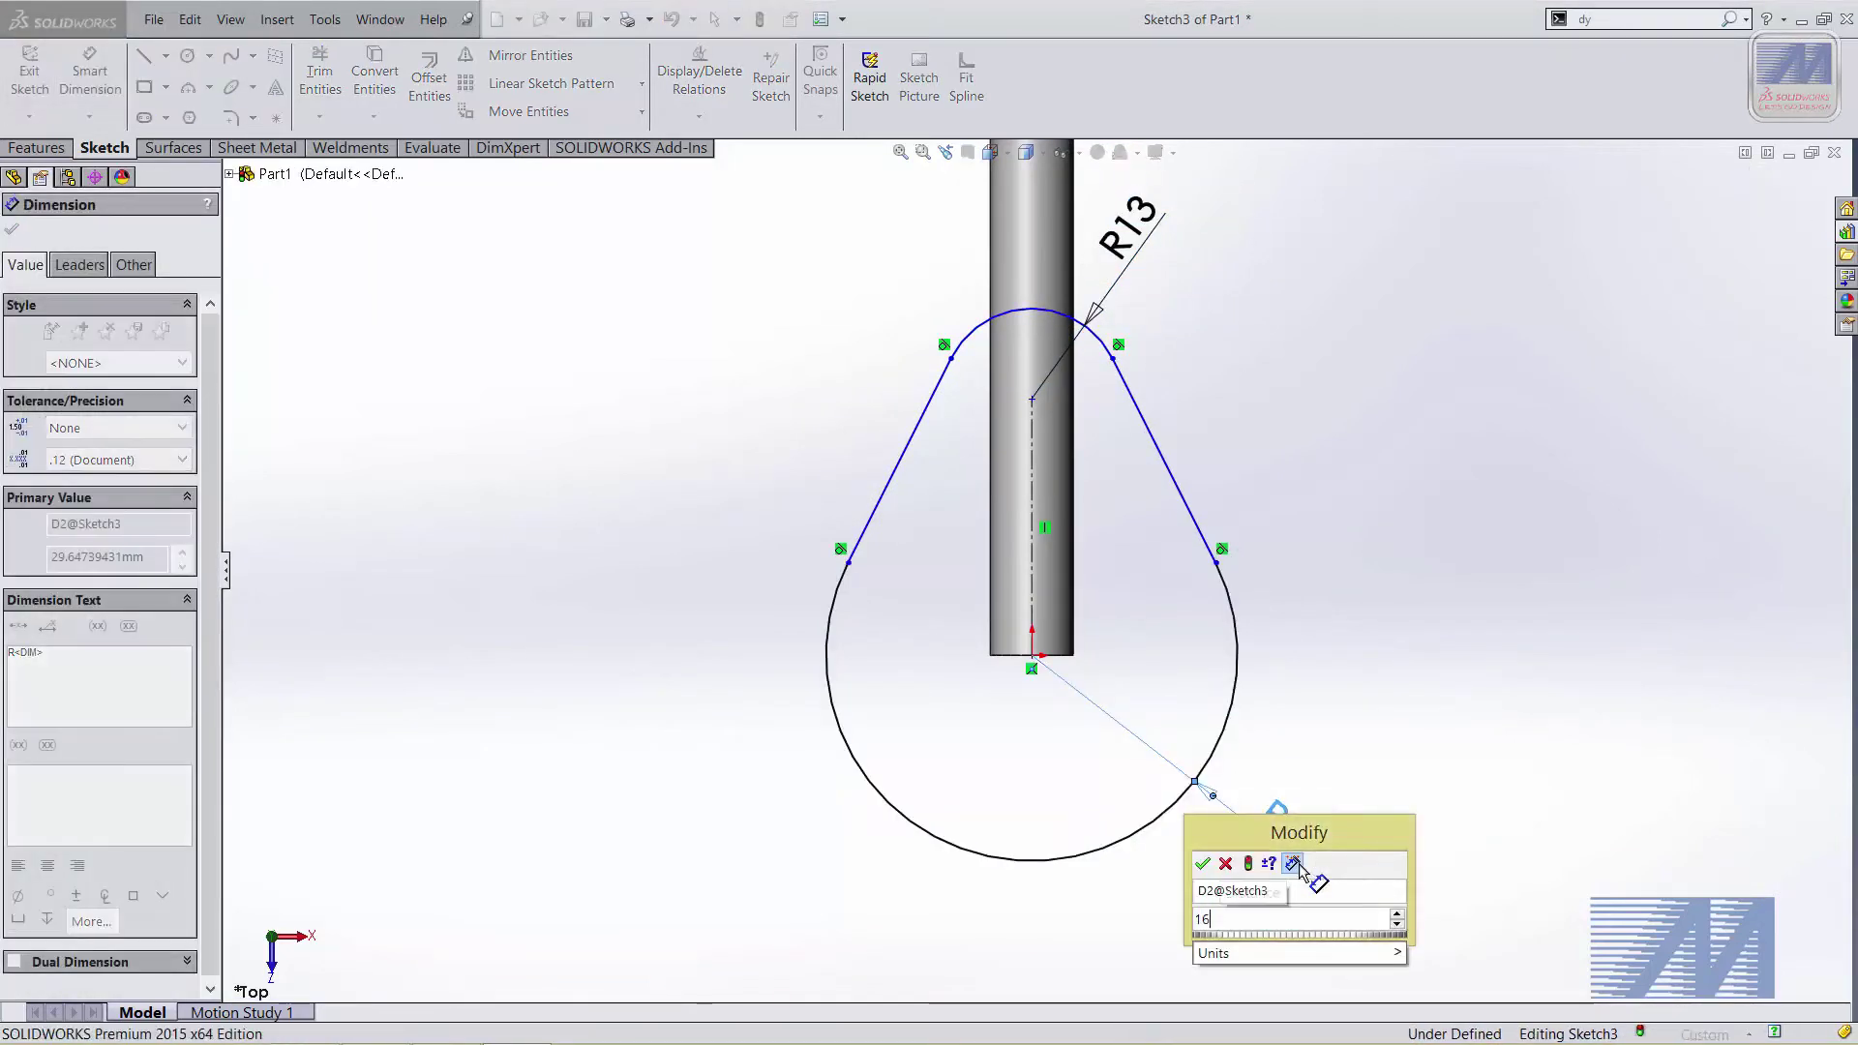
key("Return")
left_click(1263, 487)
Dimension the centreline length to 18 mm
scroll(1053, 531, "down", 2)
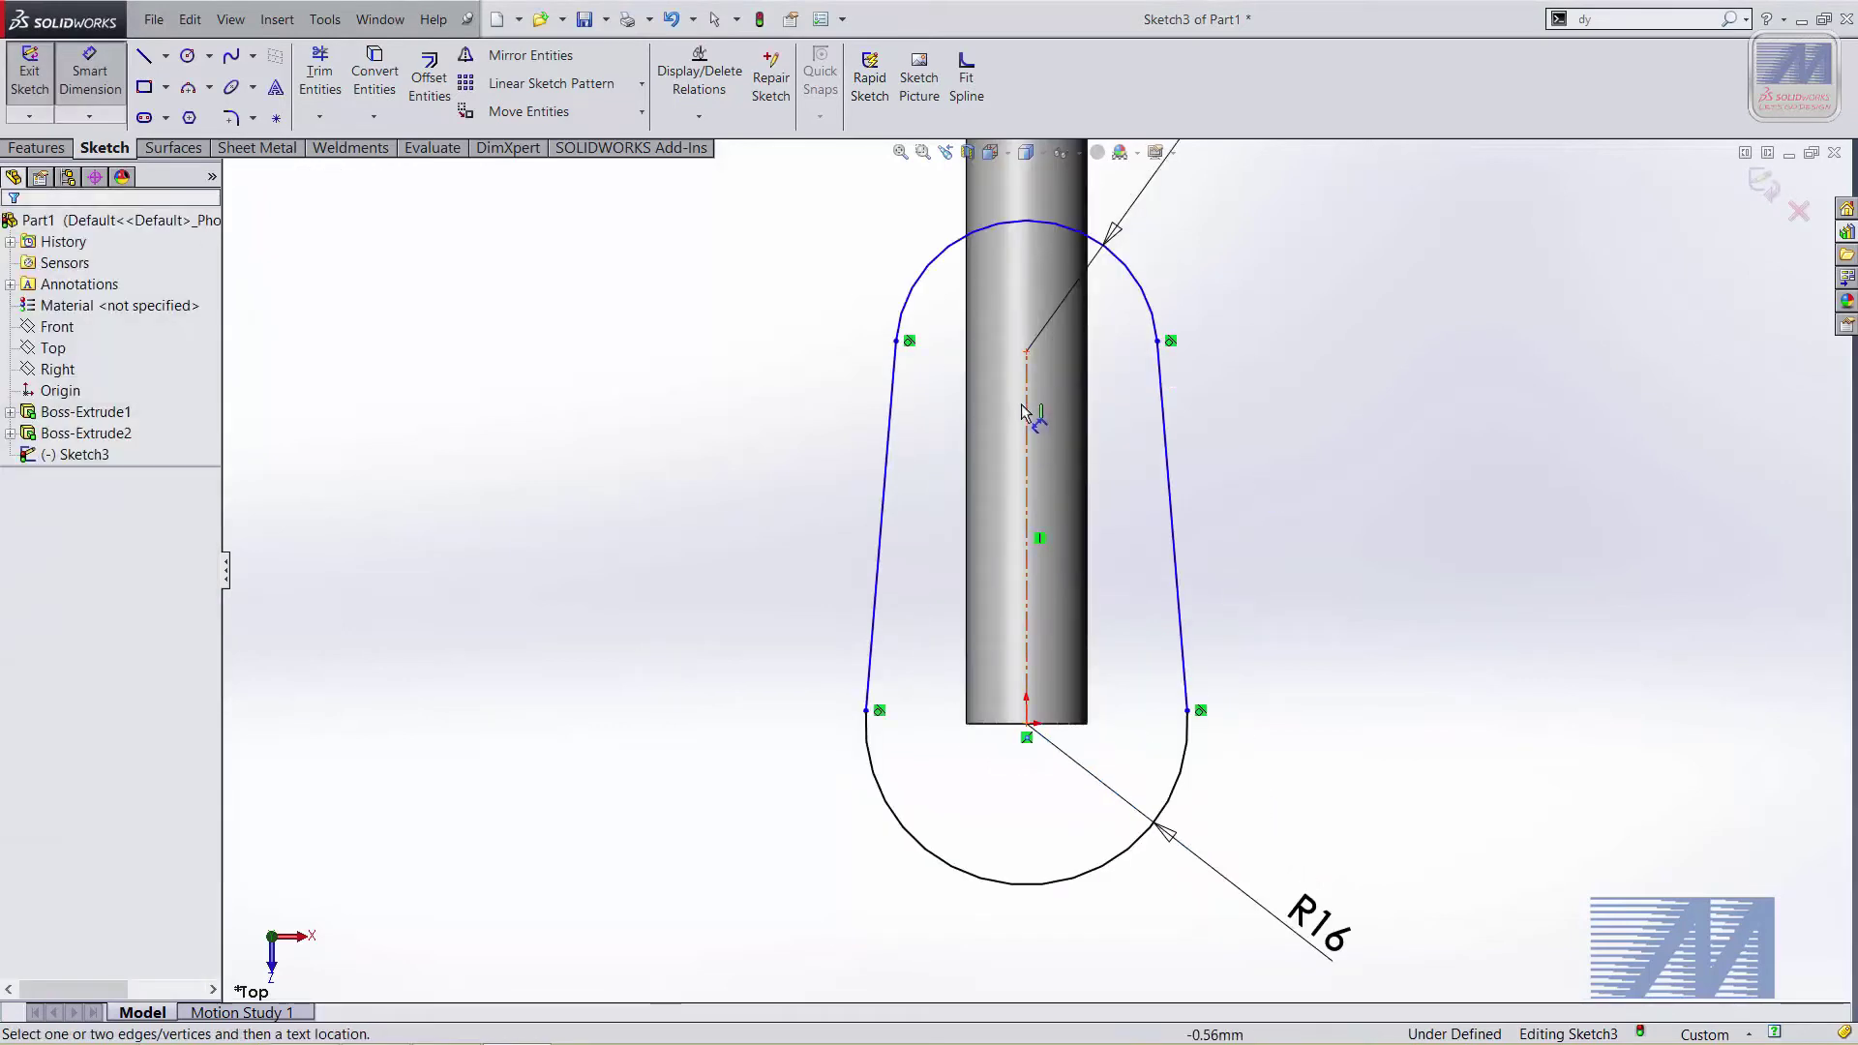
left_click(1026, 531)
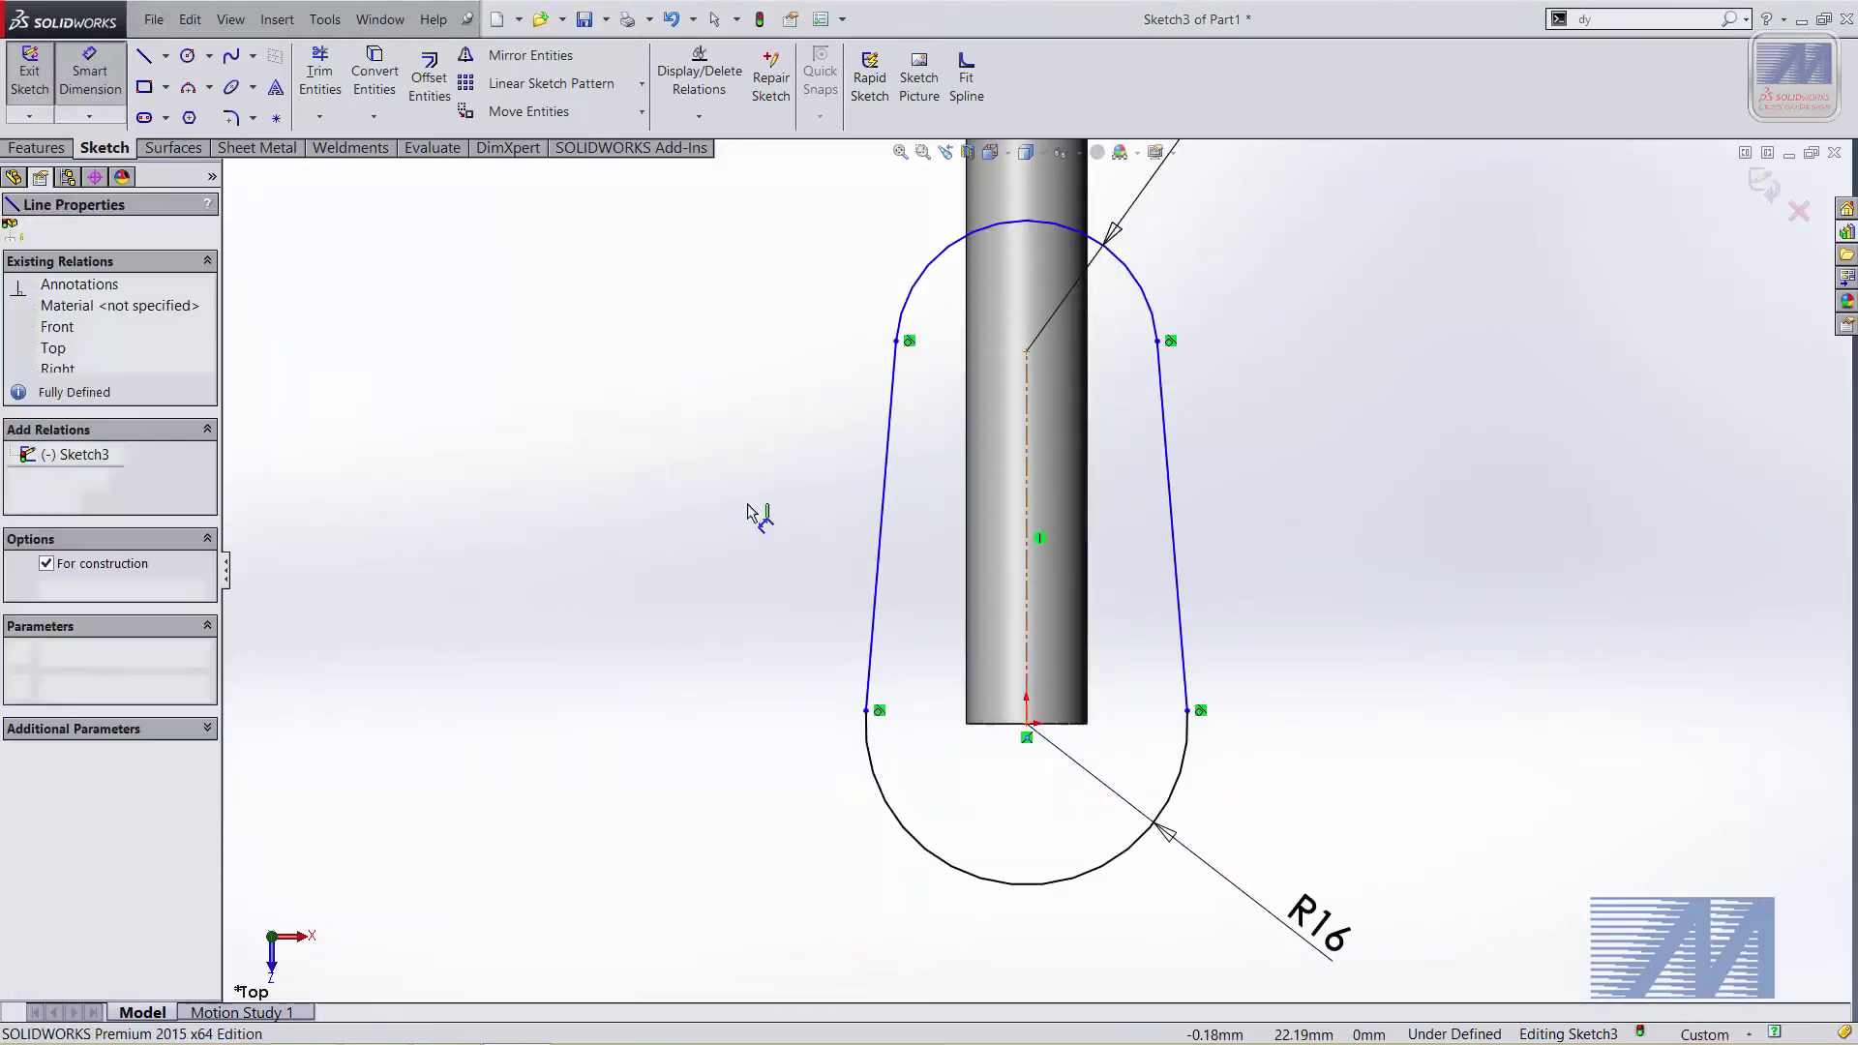
left_click(733, 517)
type("18")
key("Return")
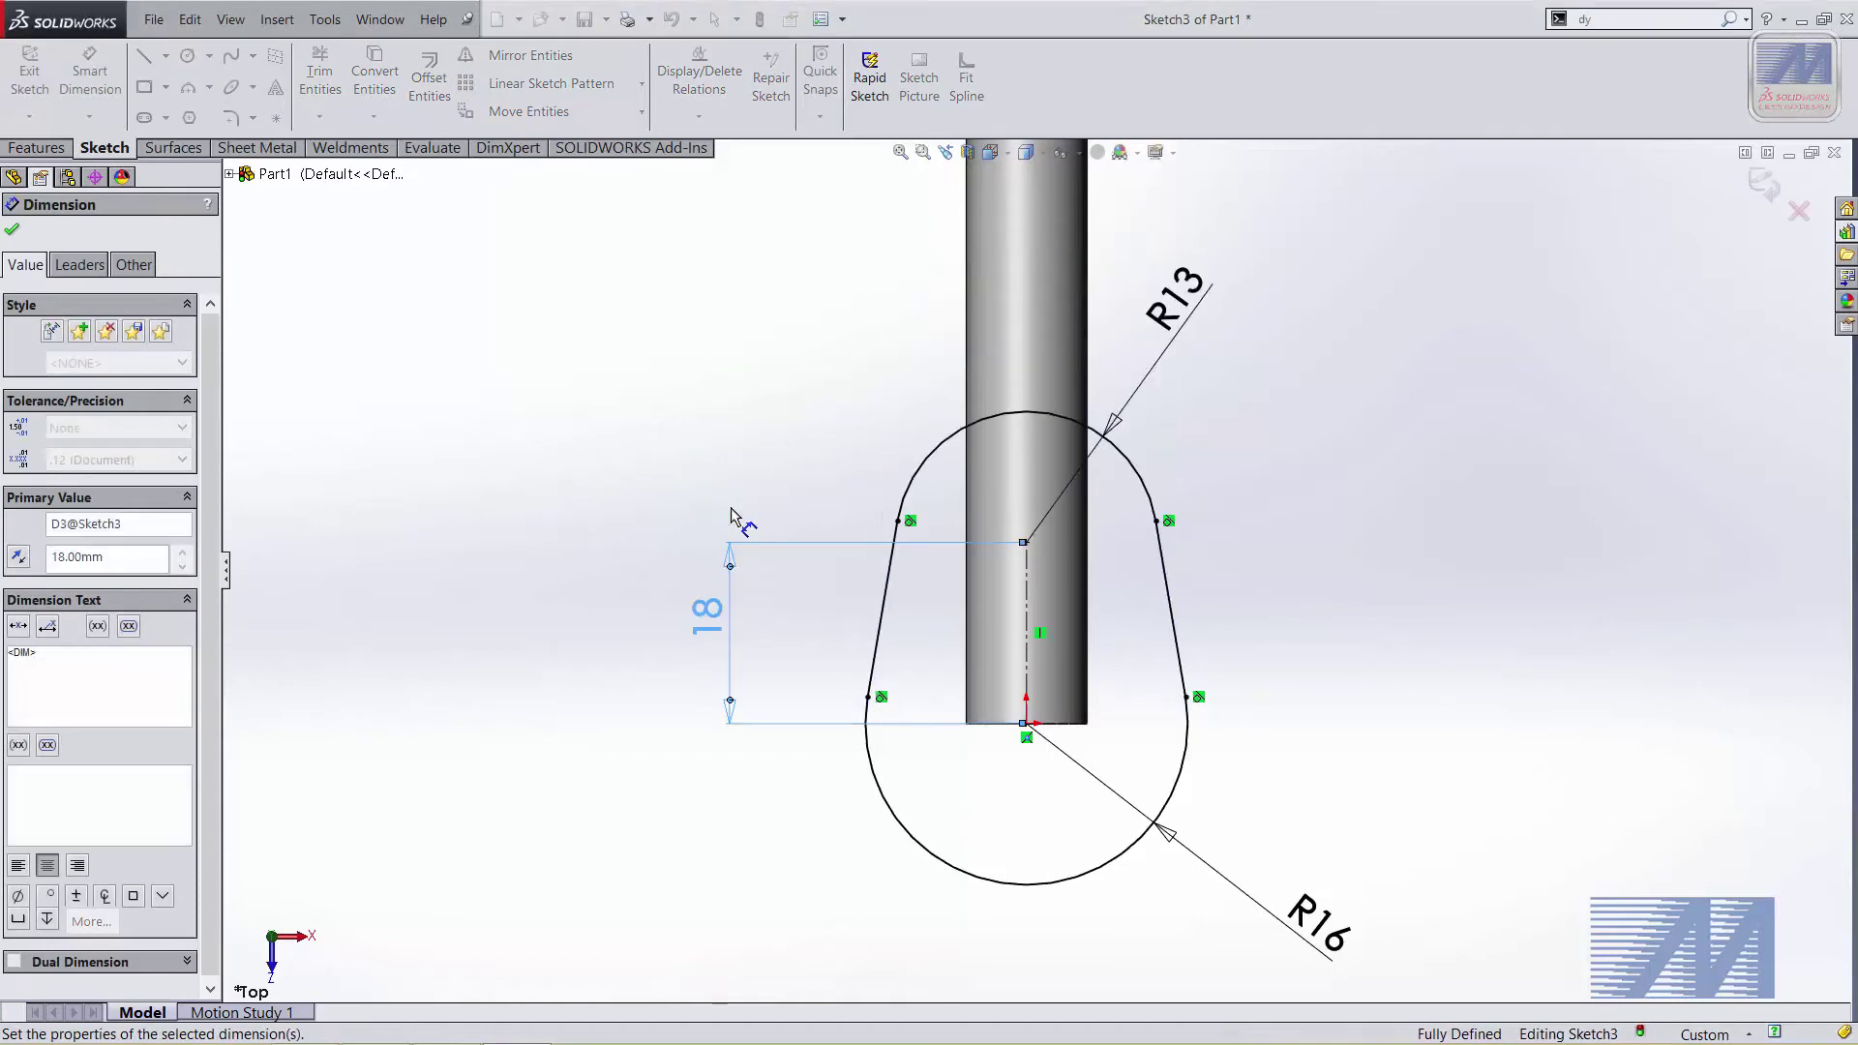
left_click(1355, 695)
key("Escape")
Drag the R13, R16 and 18 labels closer to the profile
scroll(1060, 689, "down", 2)
scroll(1132, 647, "up", 1)
left_click_drag(1193, 230, 1173, 281)
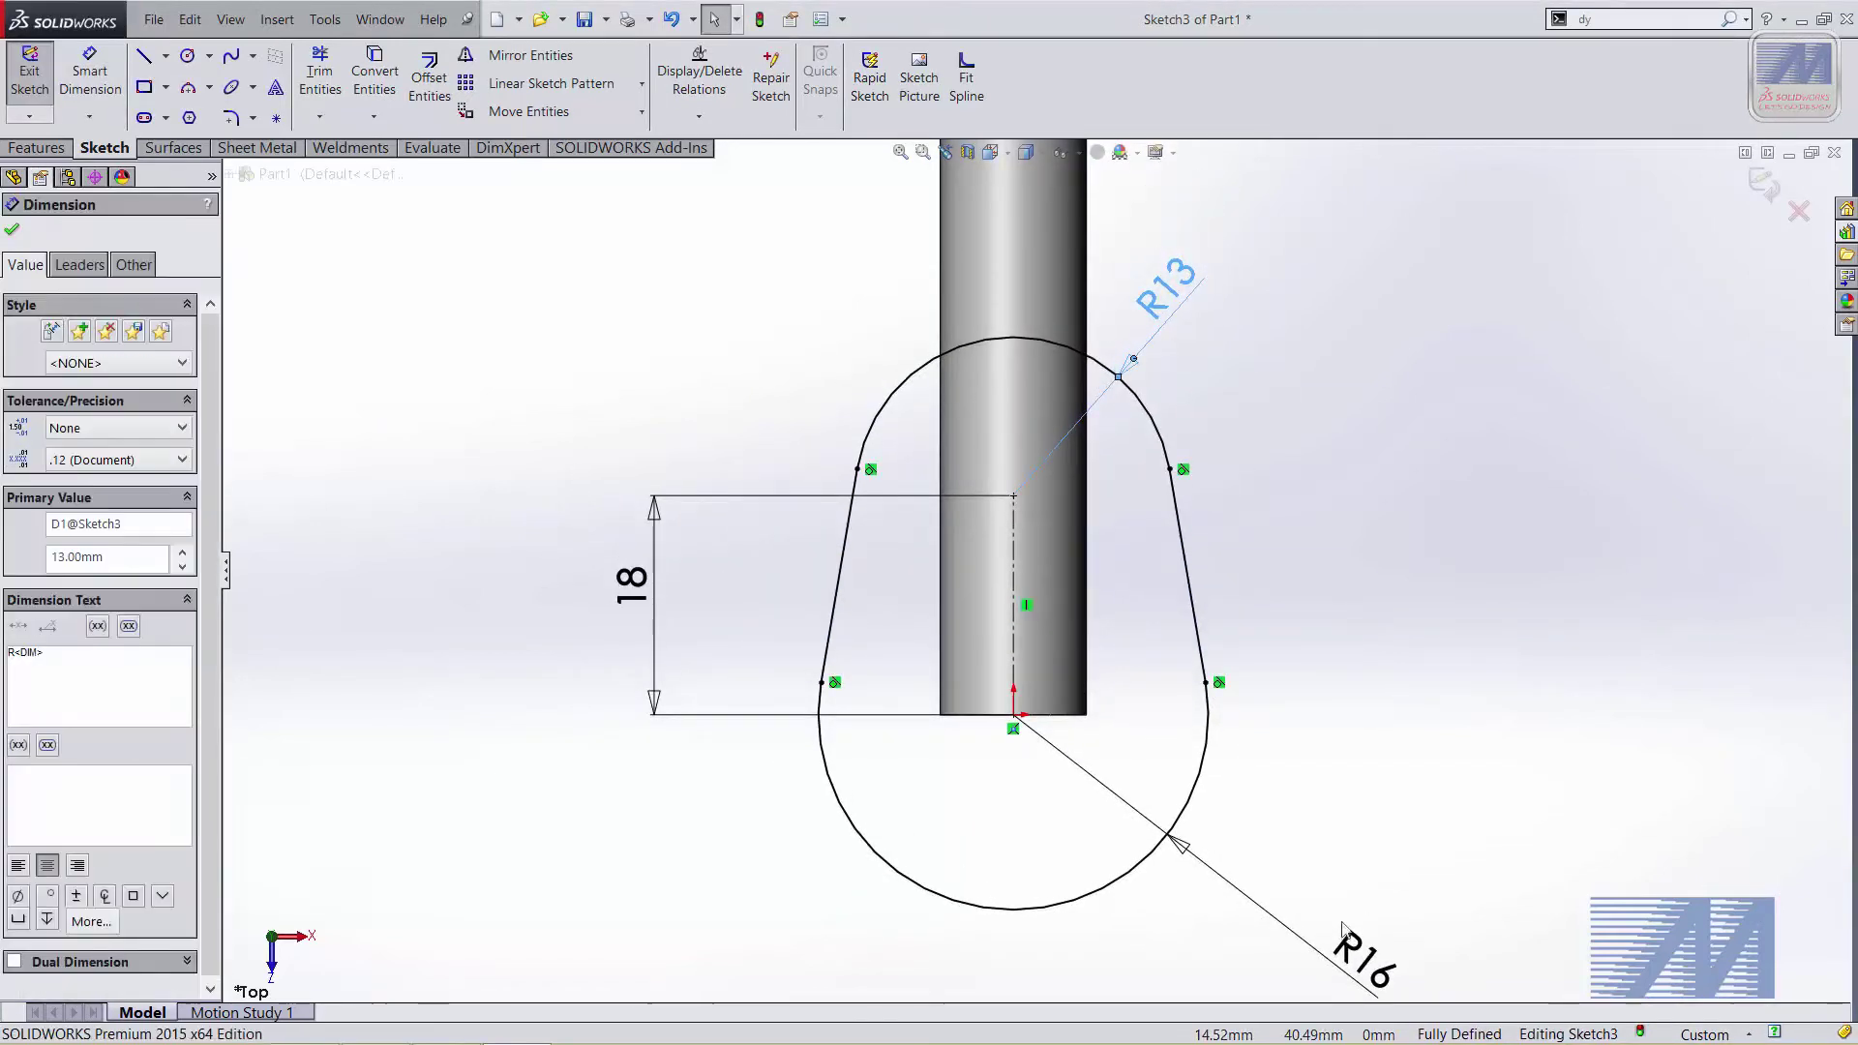
left_click_drag(1360, 958, 1372, 808)
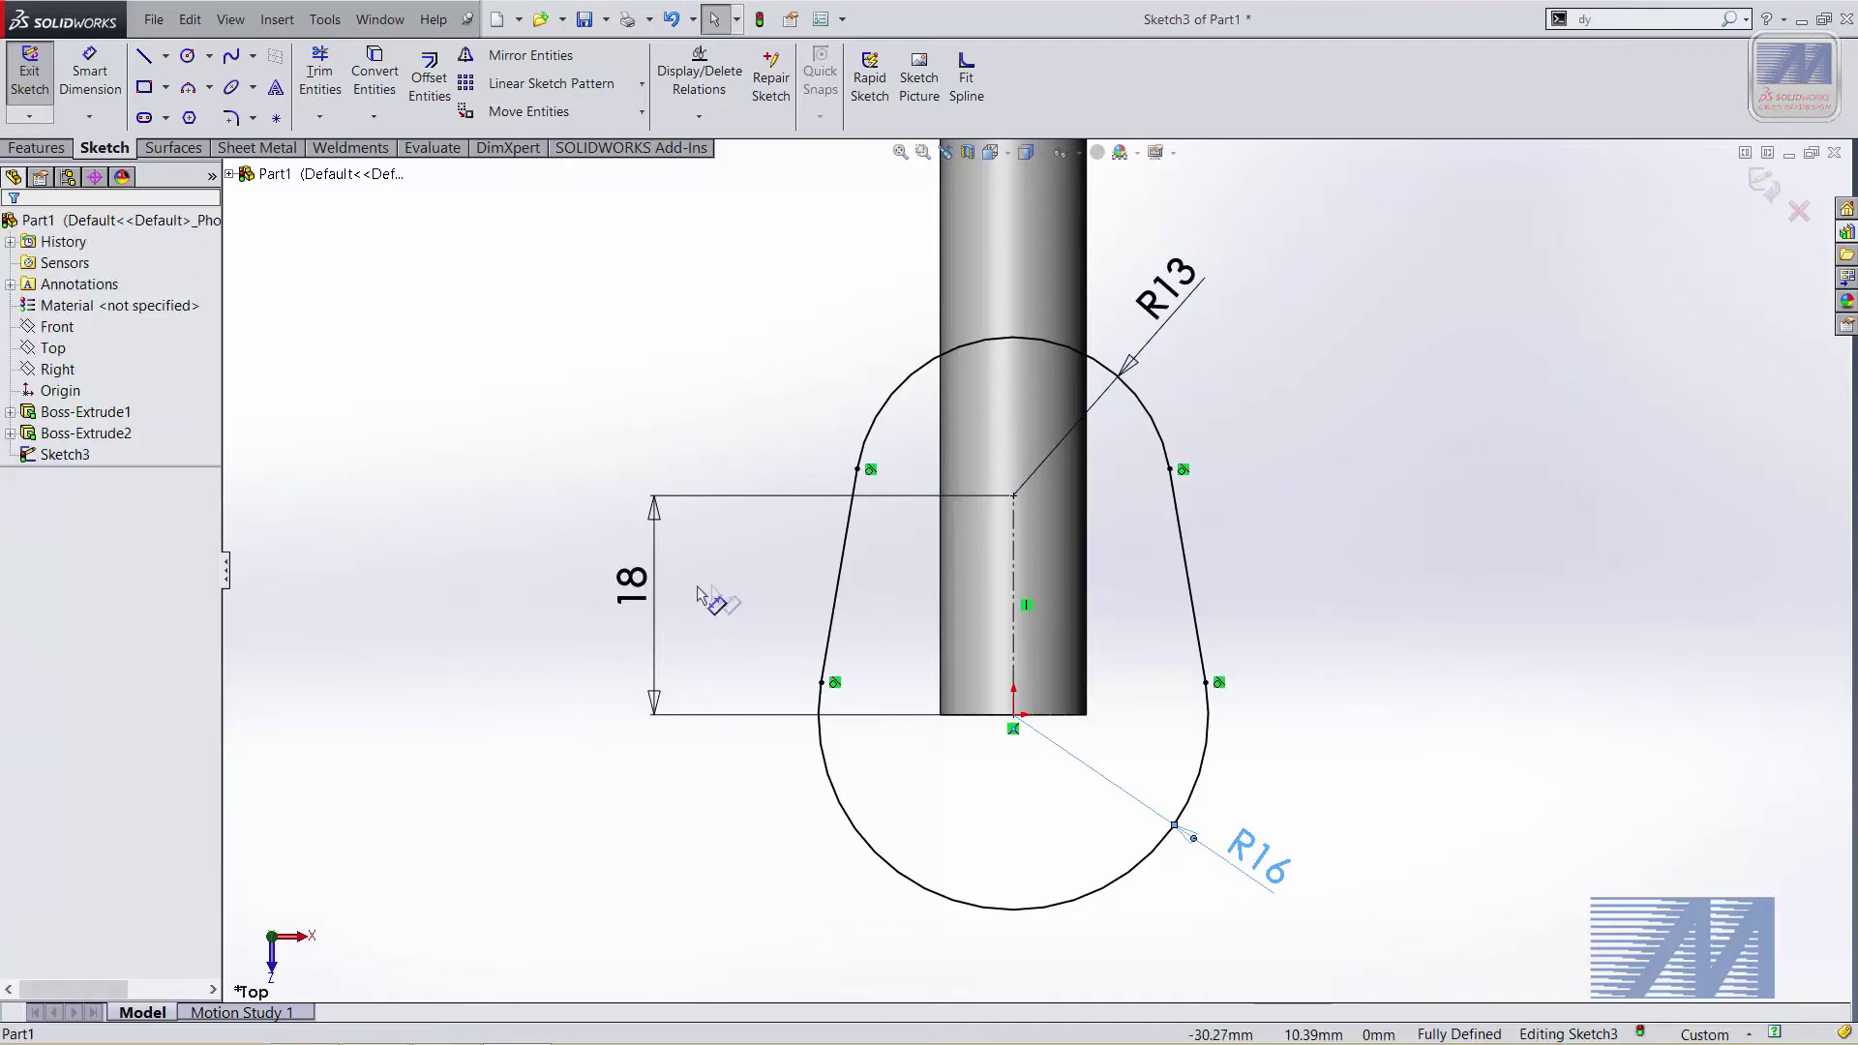
left_click_drag(706, 601, 786, 598)
left_click(1038, 818)
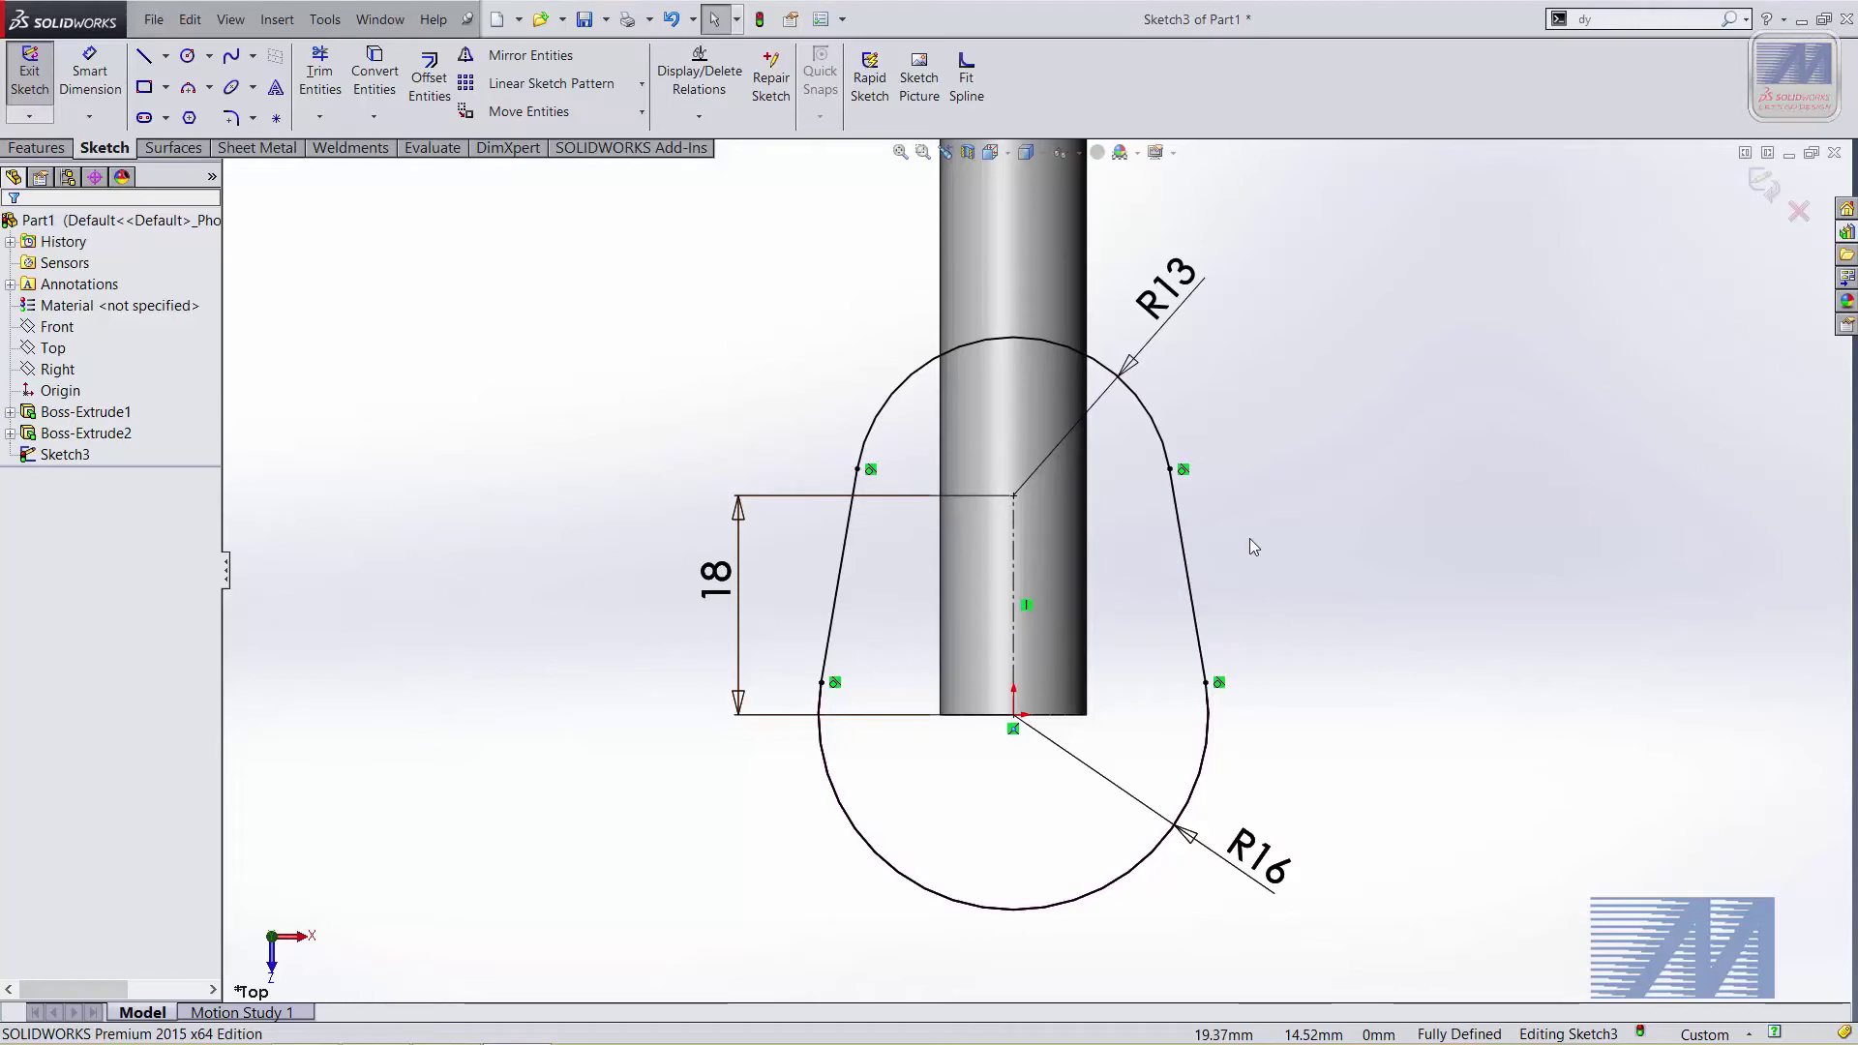
key("ctrl+7")
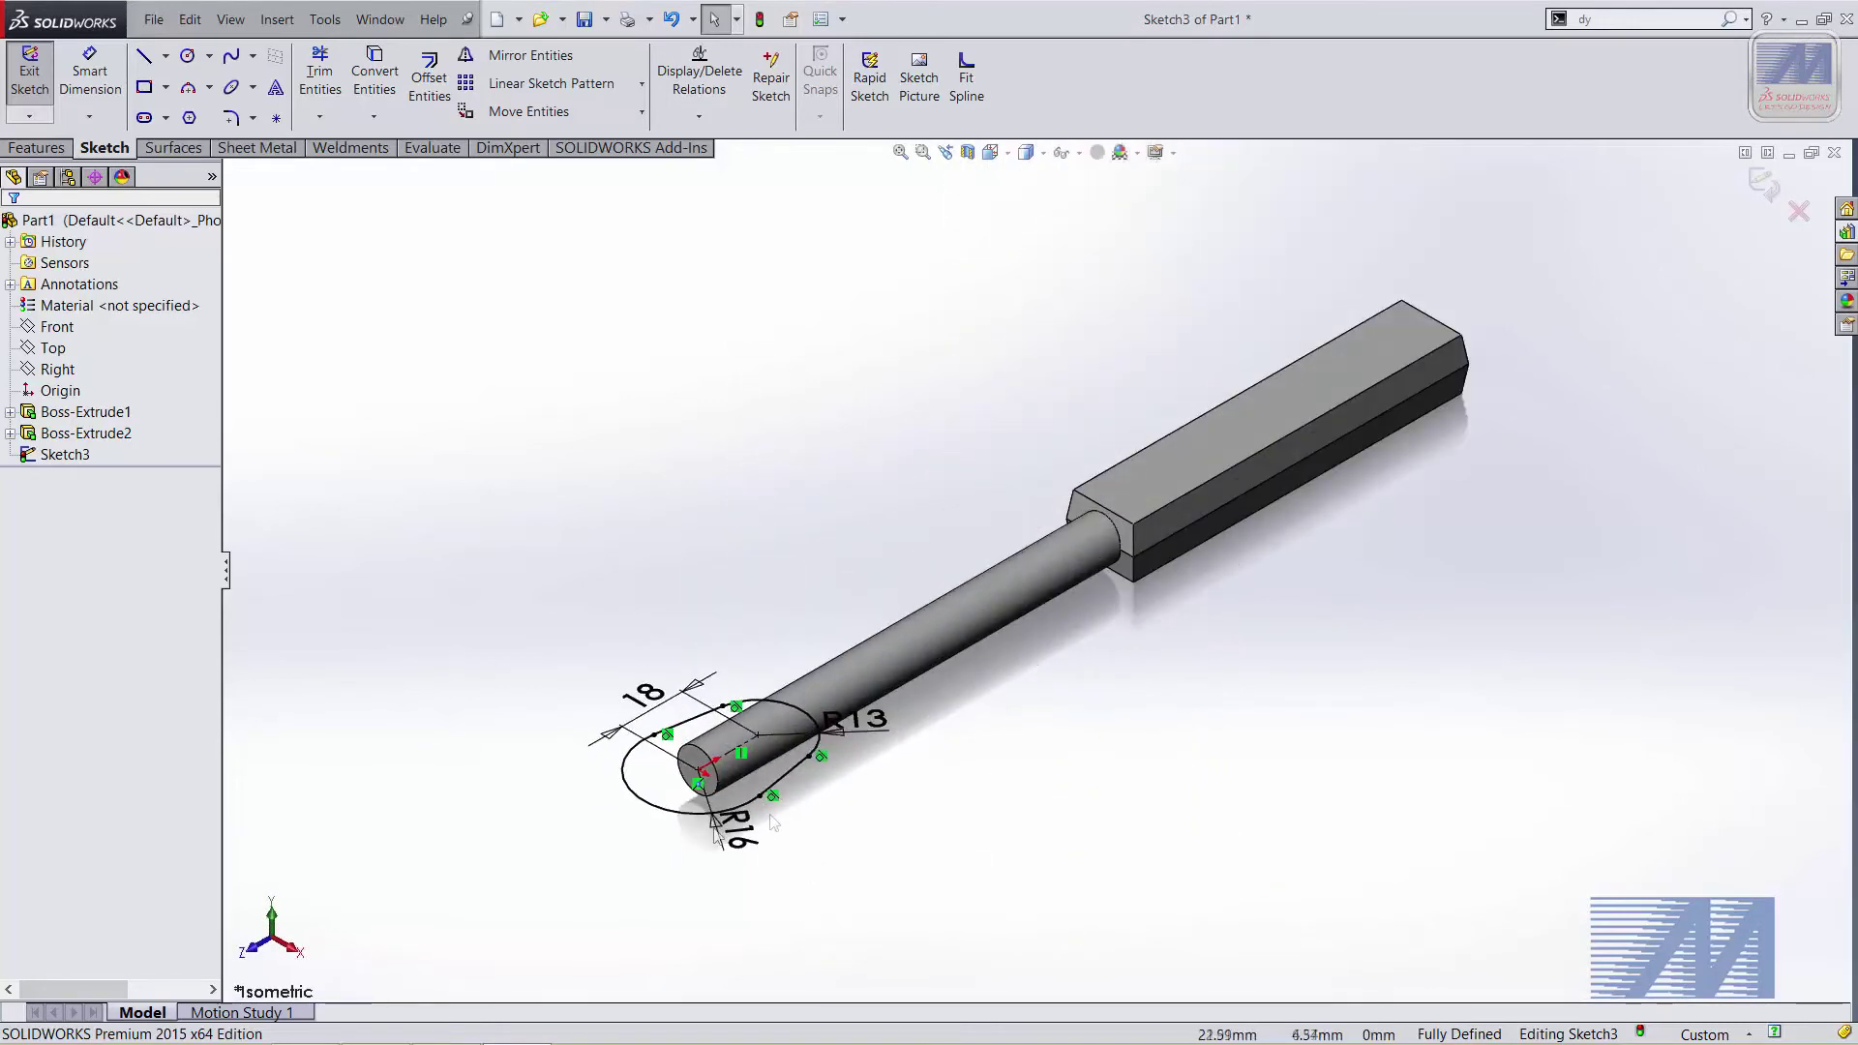
Extrude the head sketch Mid Plane to a 20 mm depth
scroll(743, 786, "down", 3)
scroll(743, 786, "down", 2)
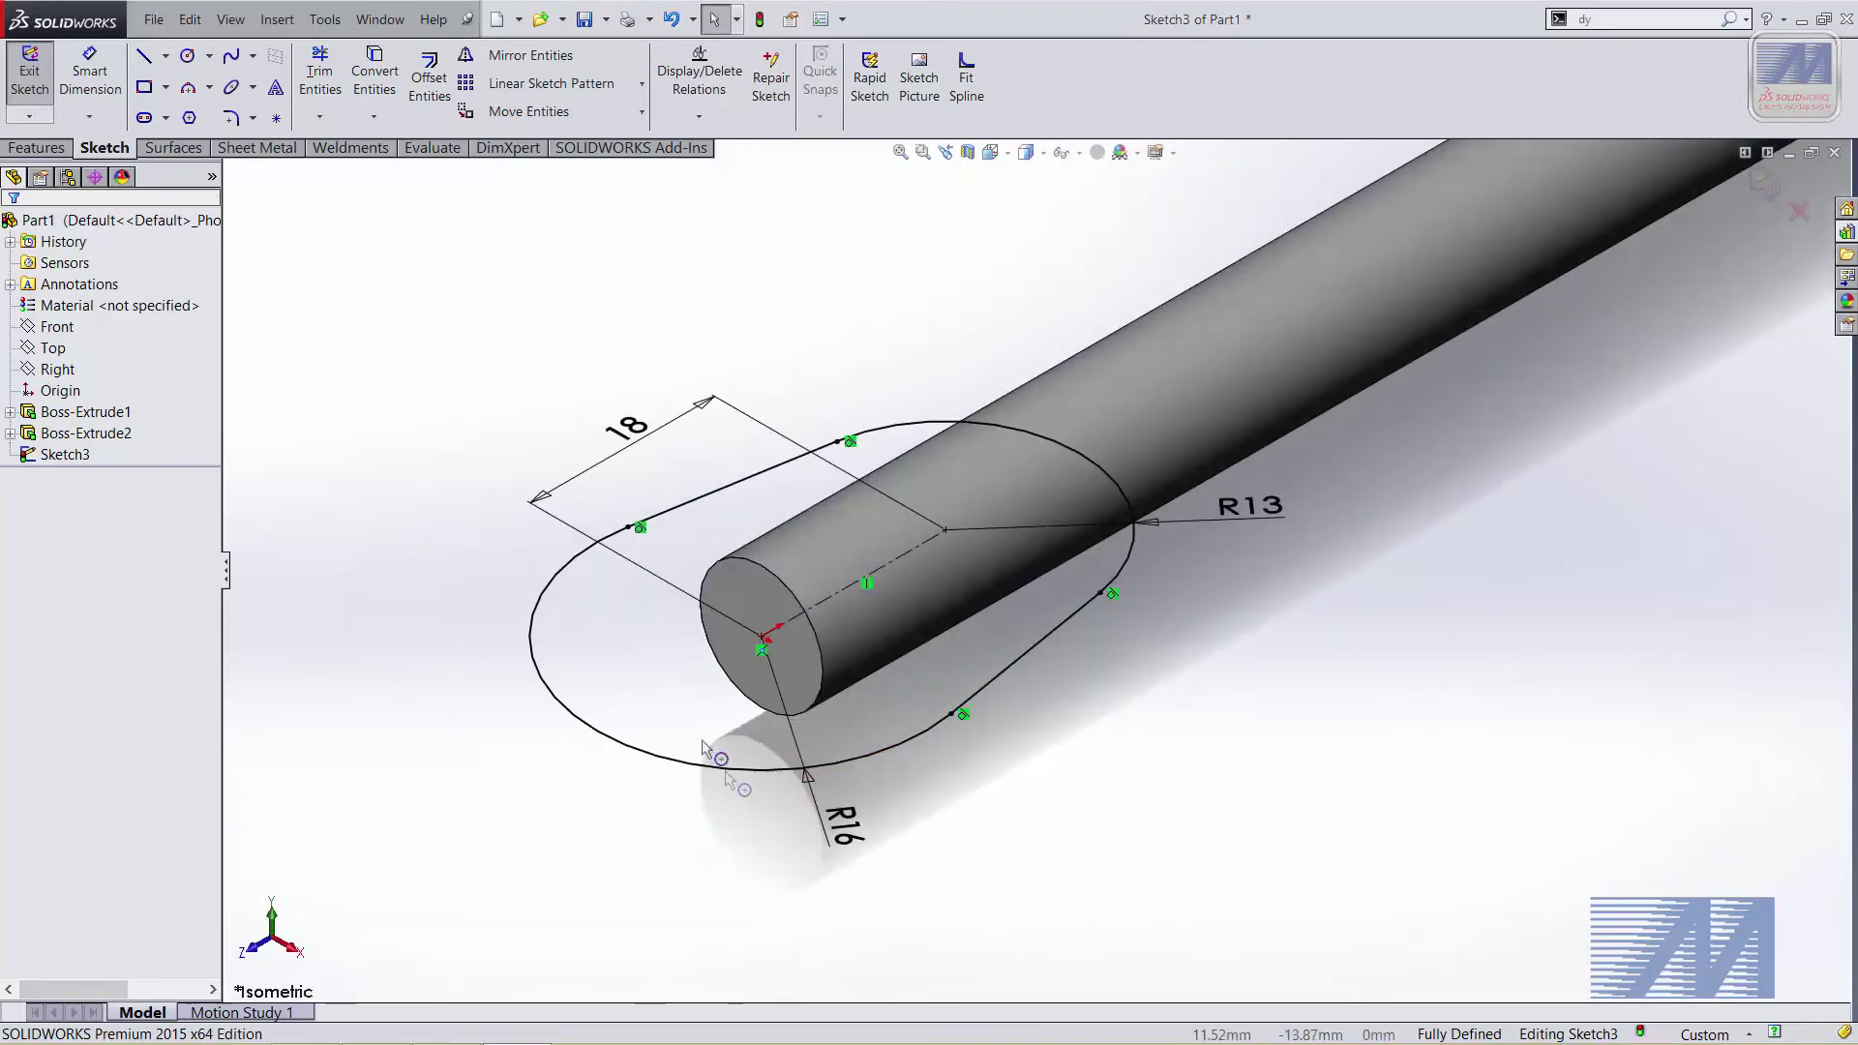
left_click(60, 151)
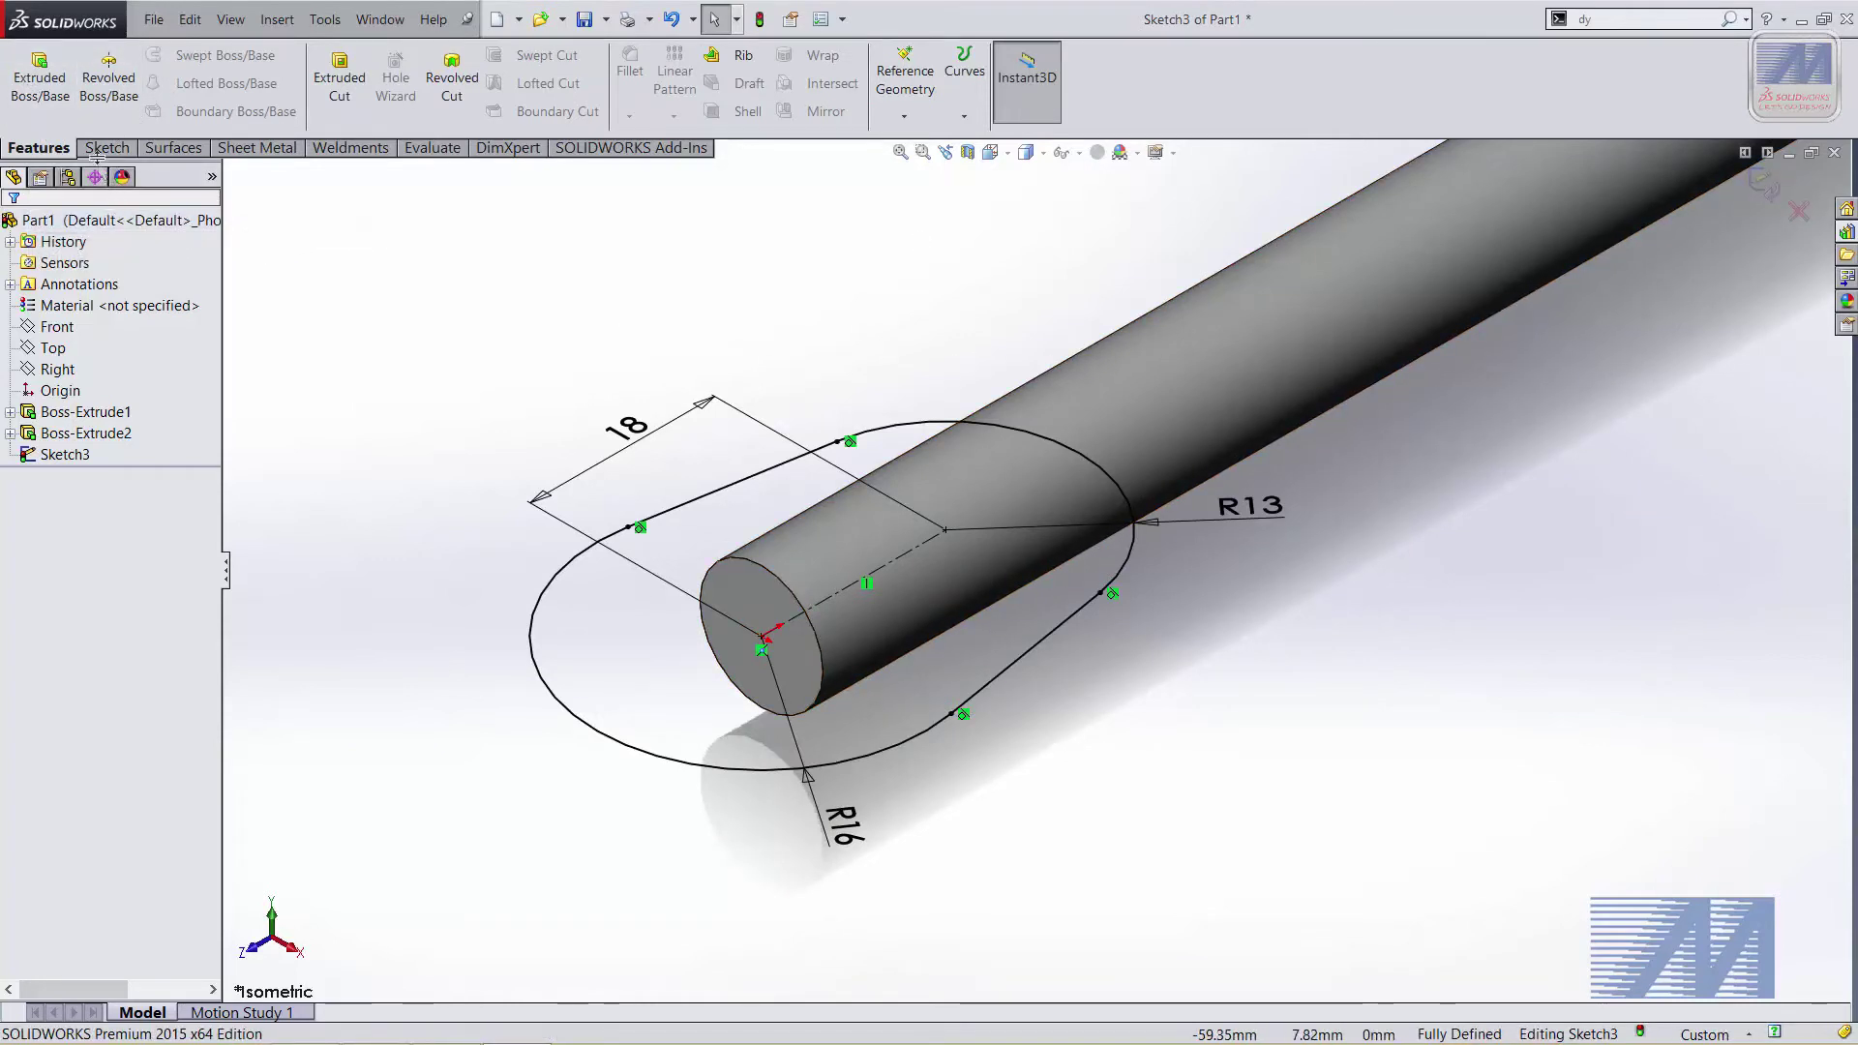
left_click(47, 87)
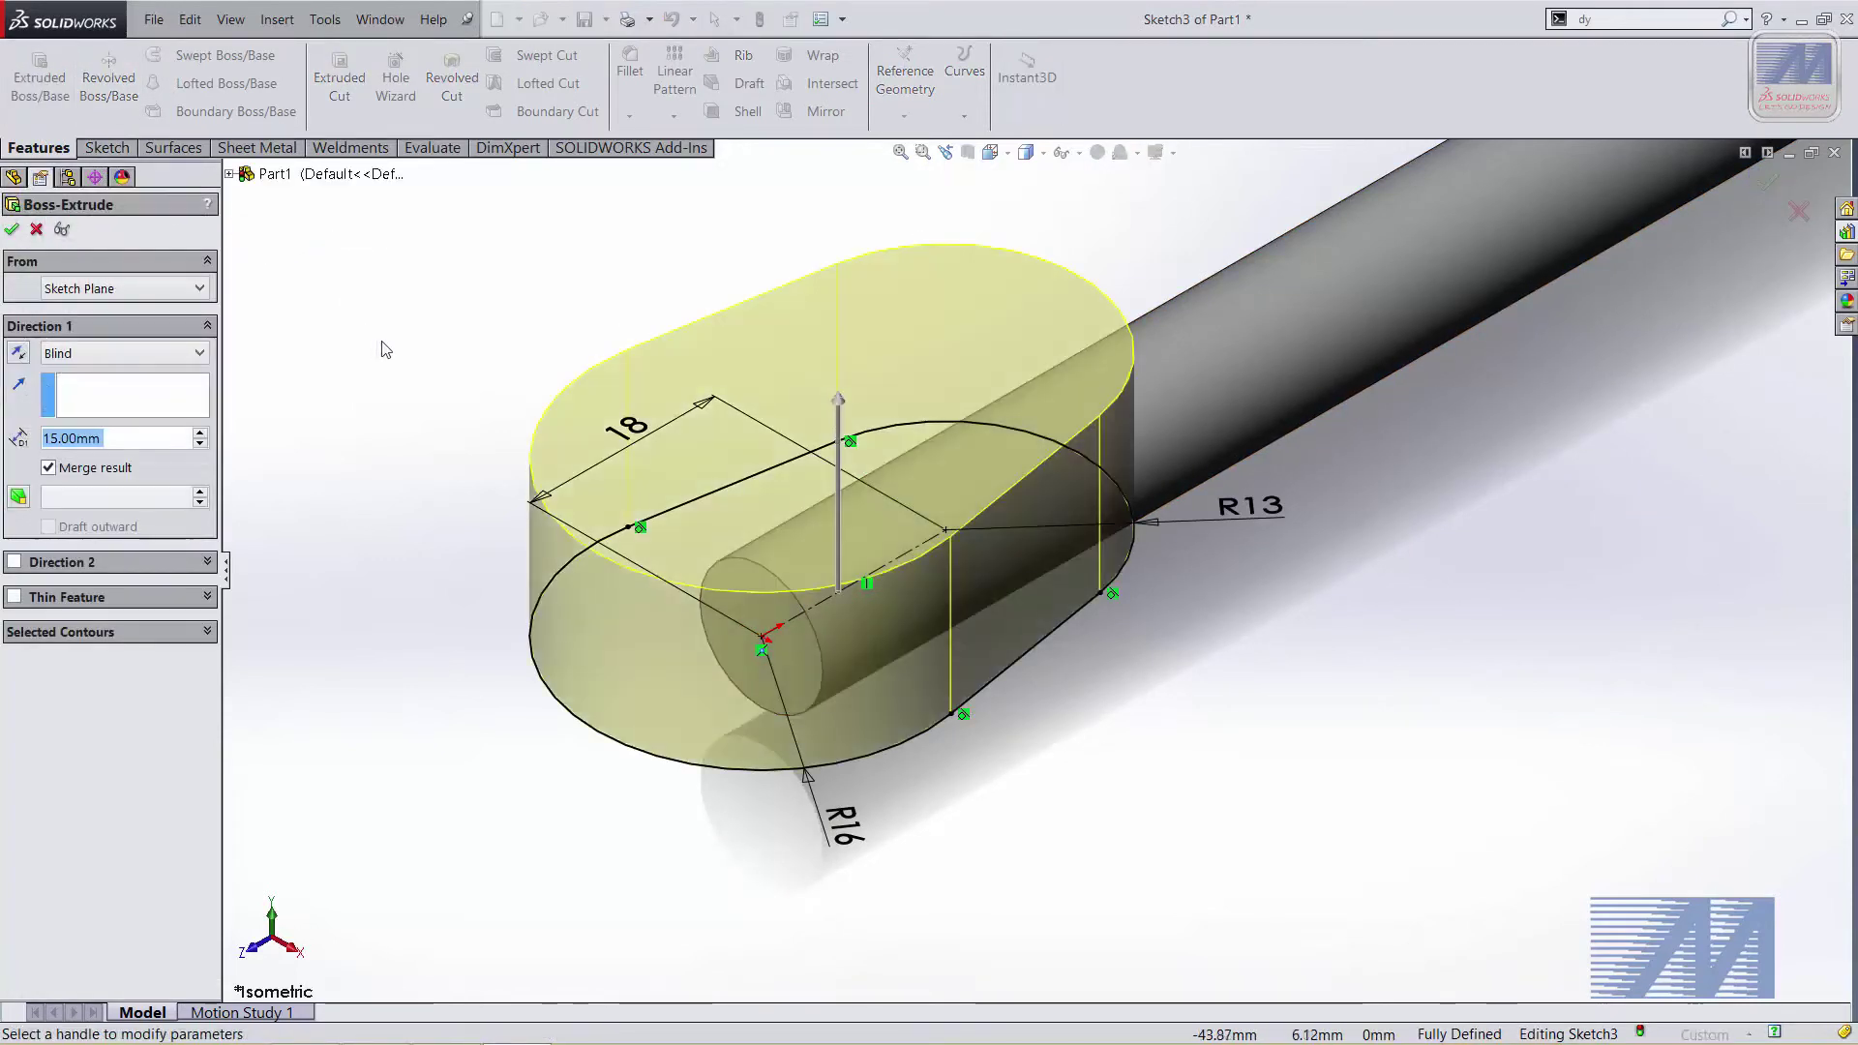
middle_click_drag(1244, 709, 1338, 696, "ctrl")
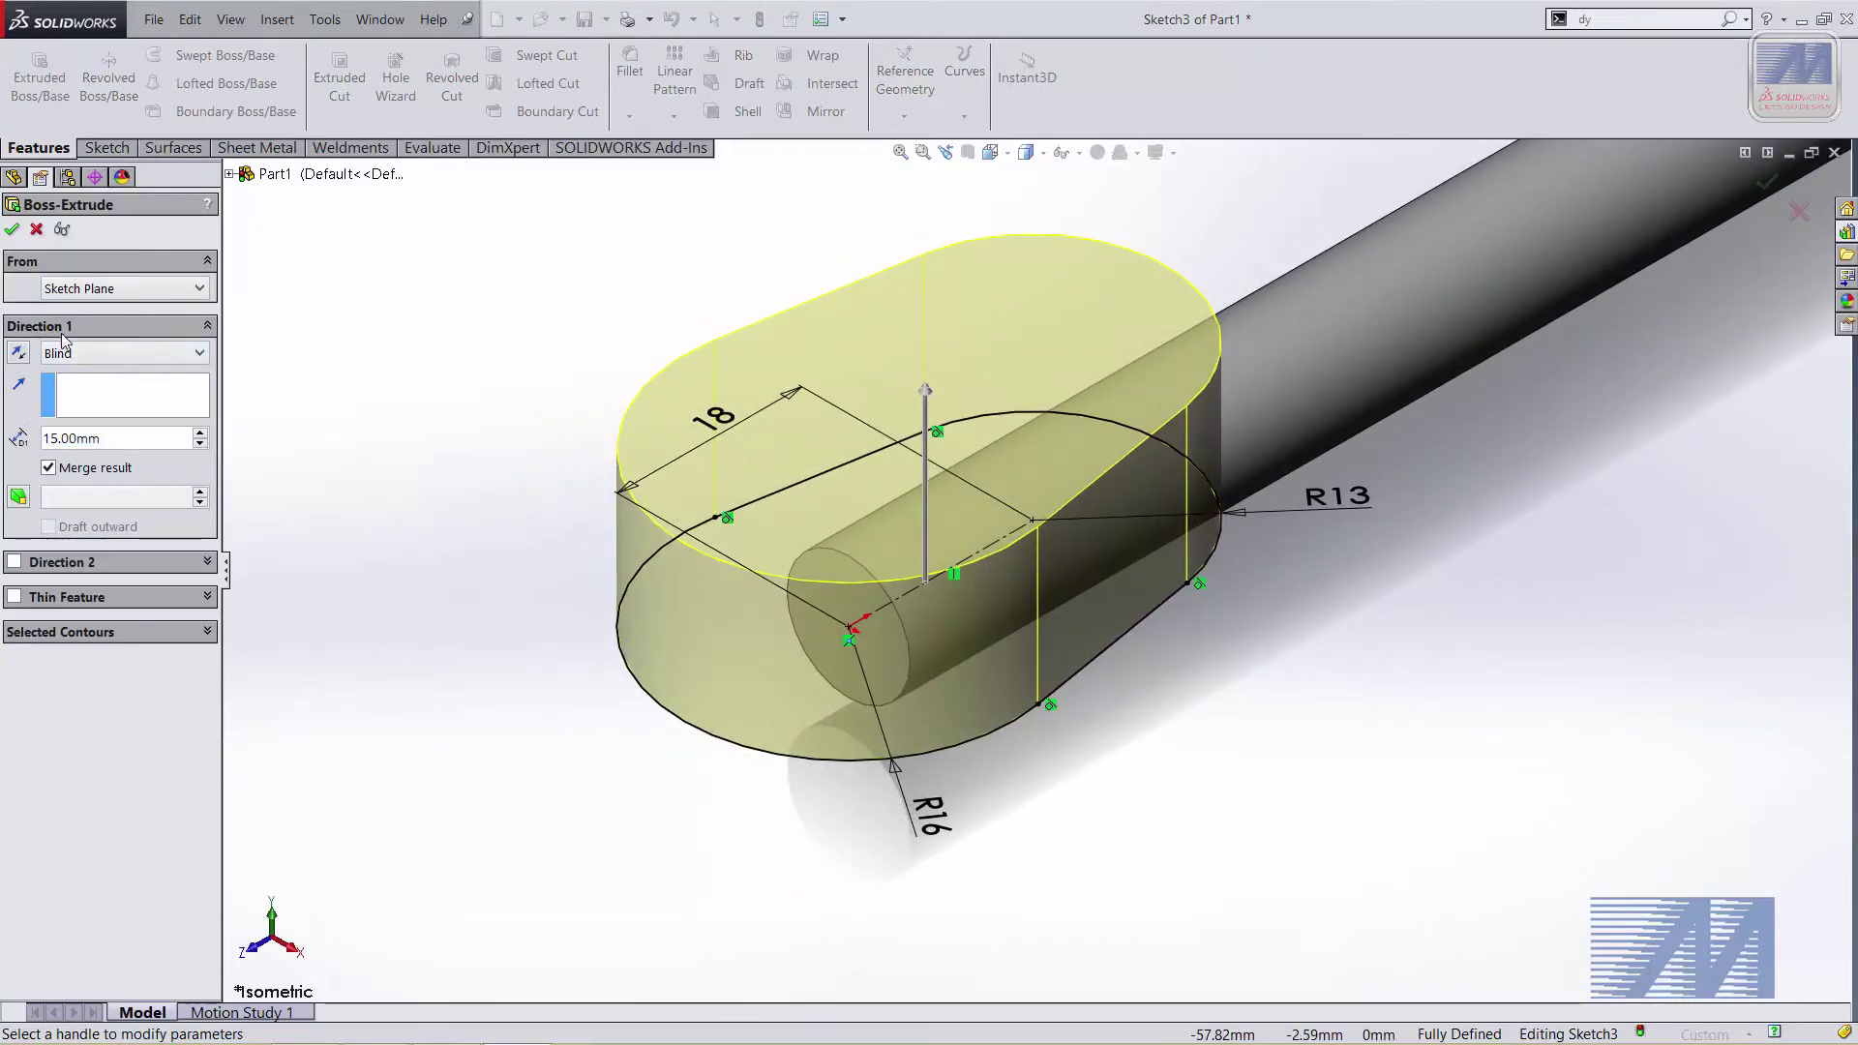
left_click(150, 361)
left_click(115, 472)
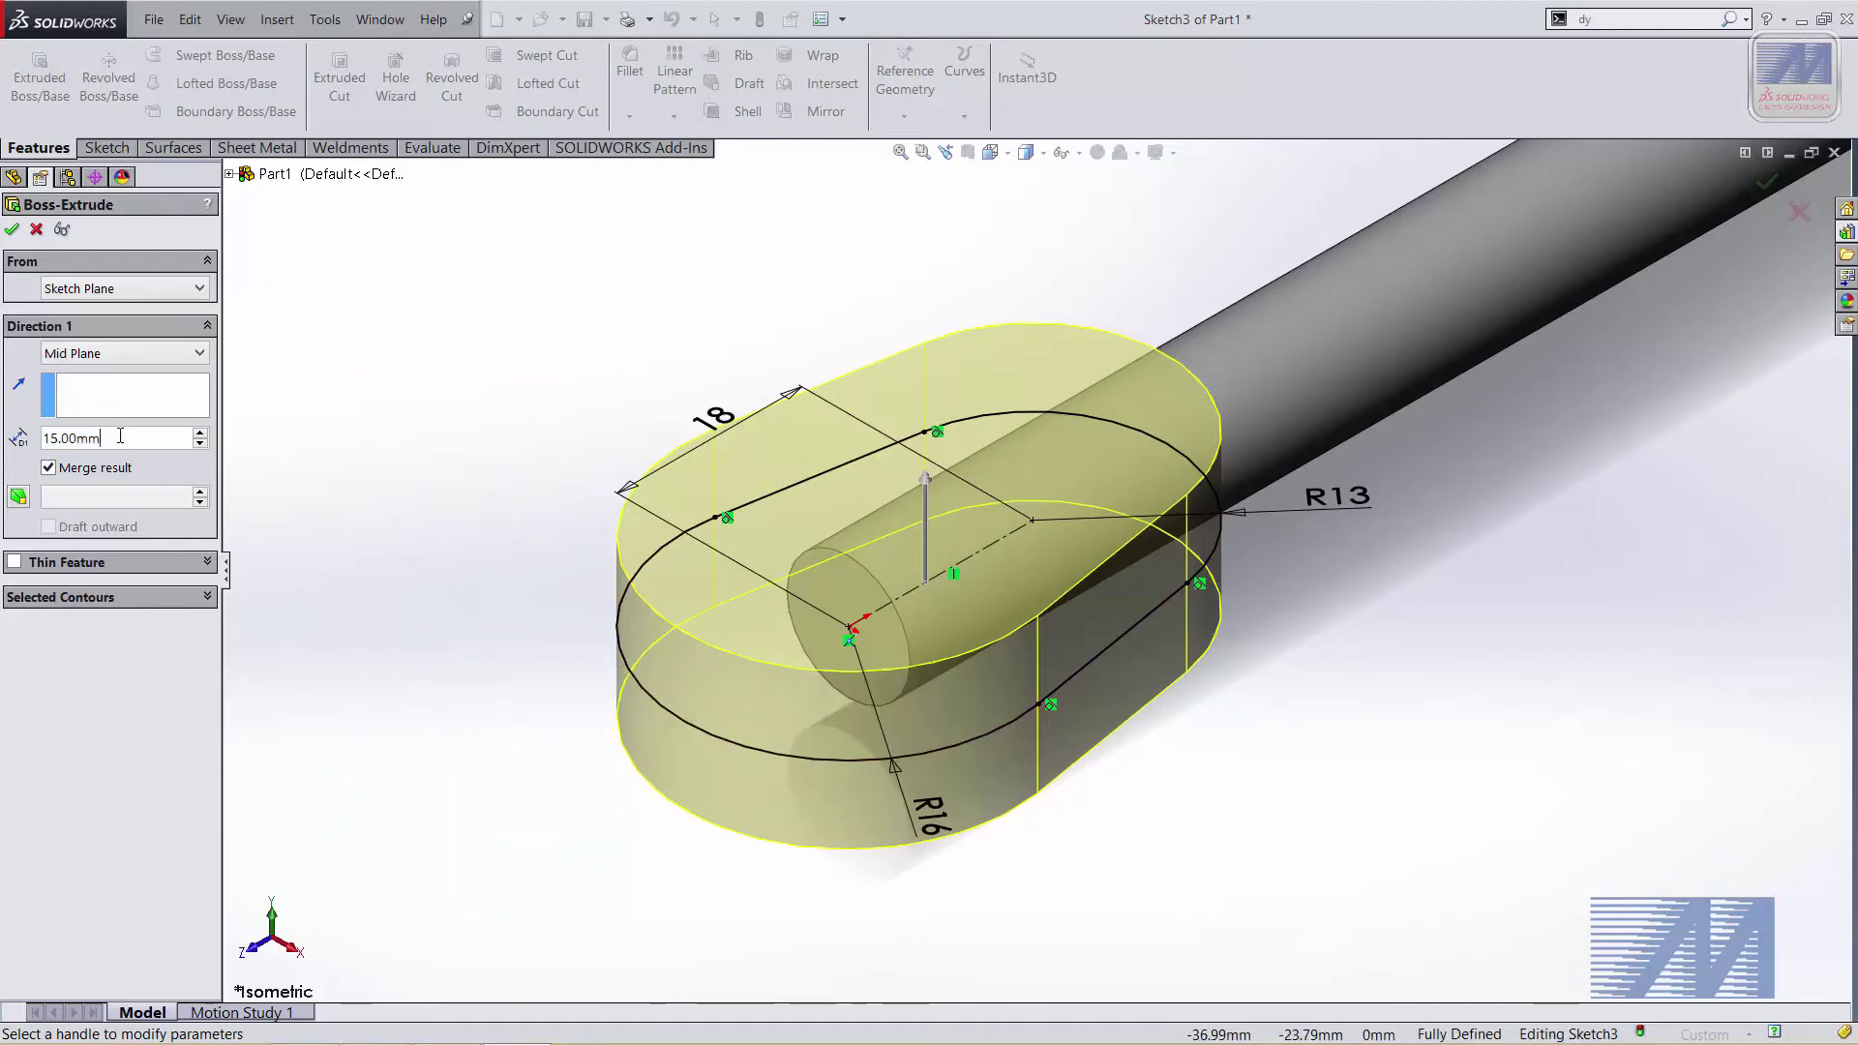
type("20")
key("Return")
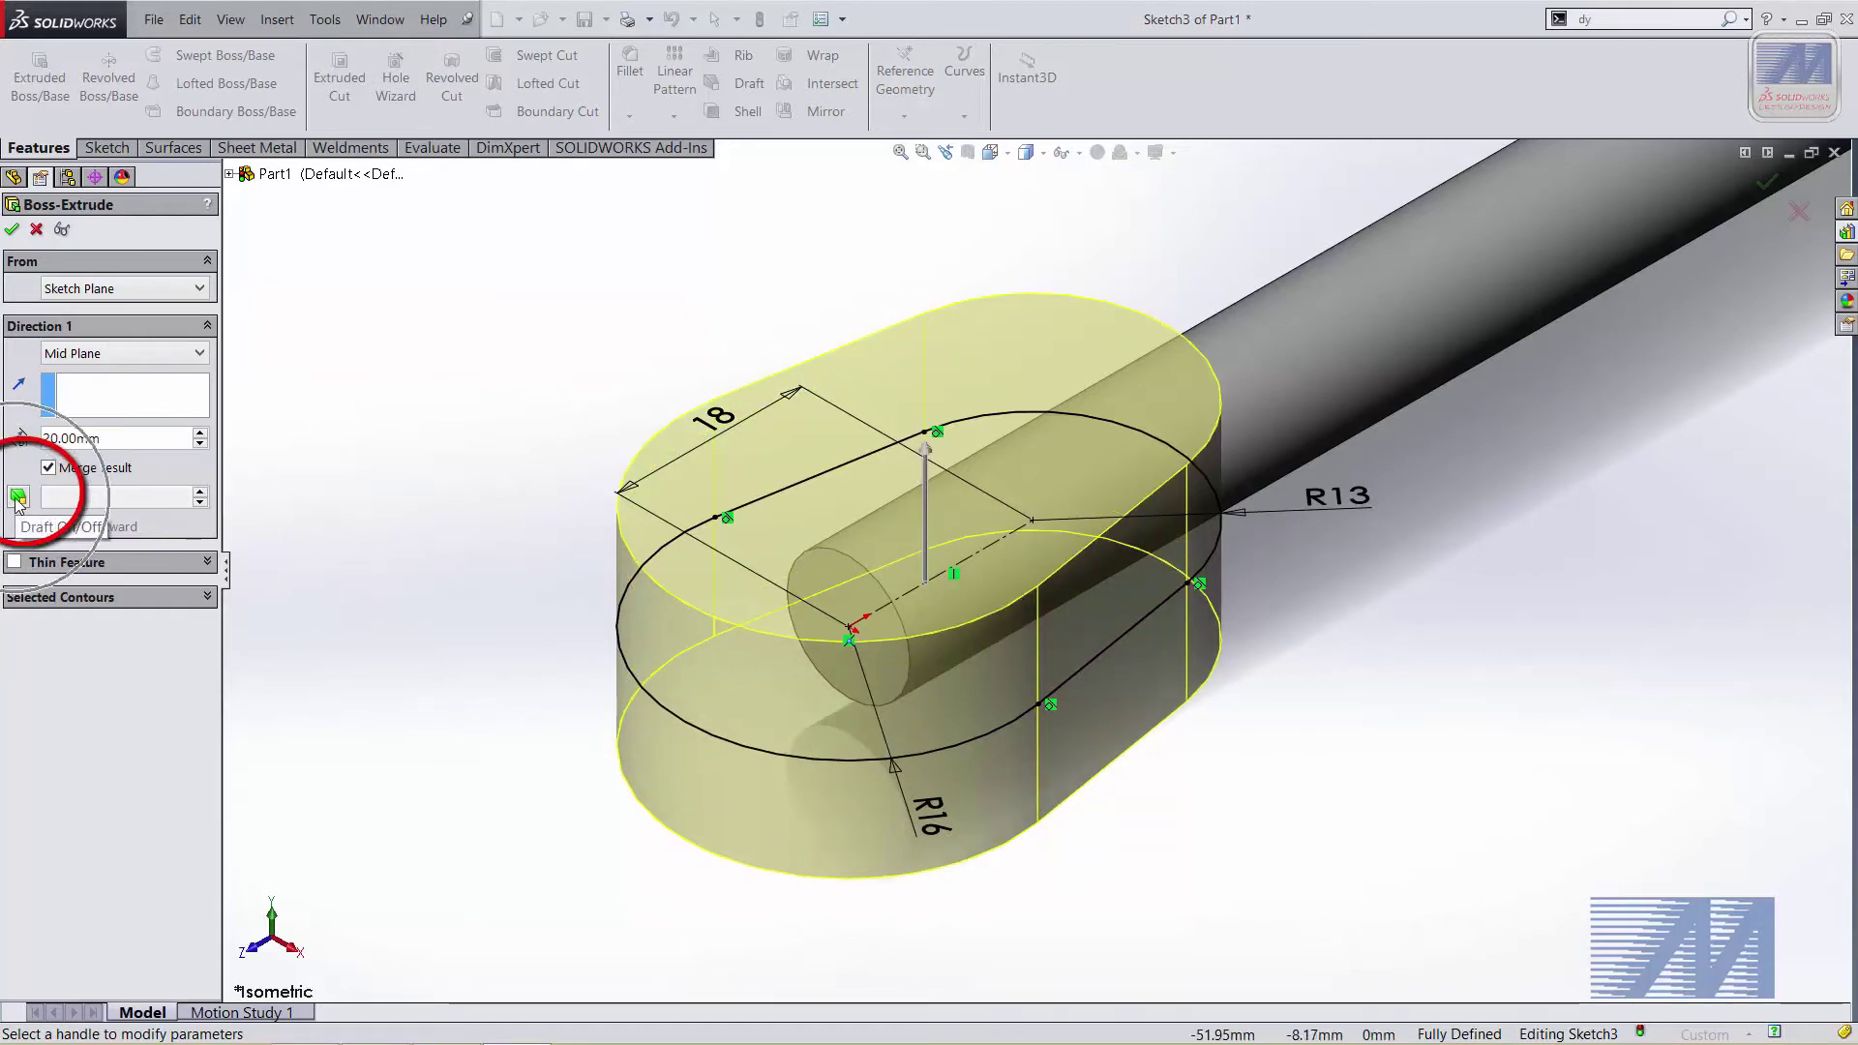
Add an 8° draft and accept the head extrusion
left_click(19, 498)
key("End")
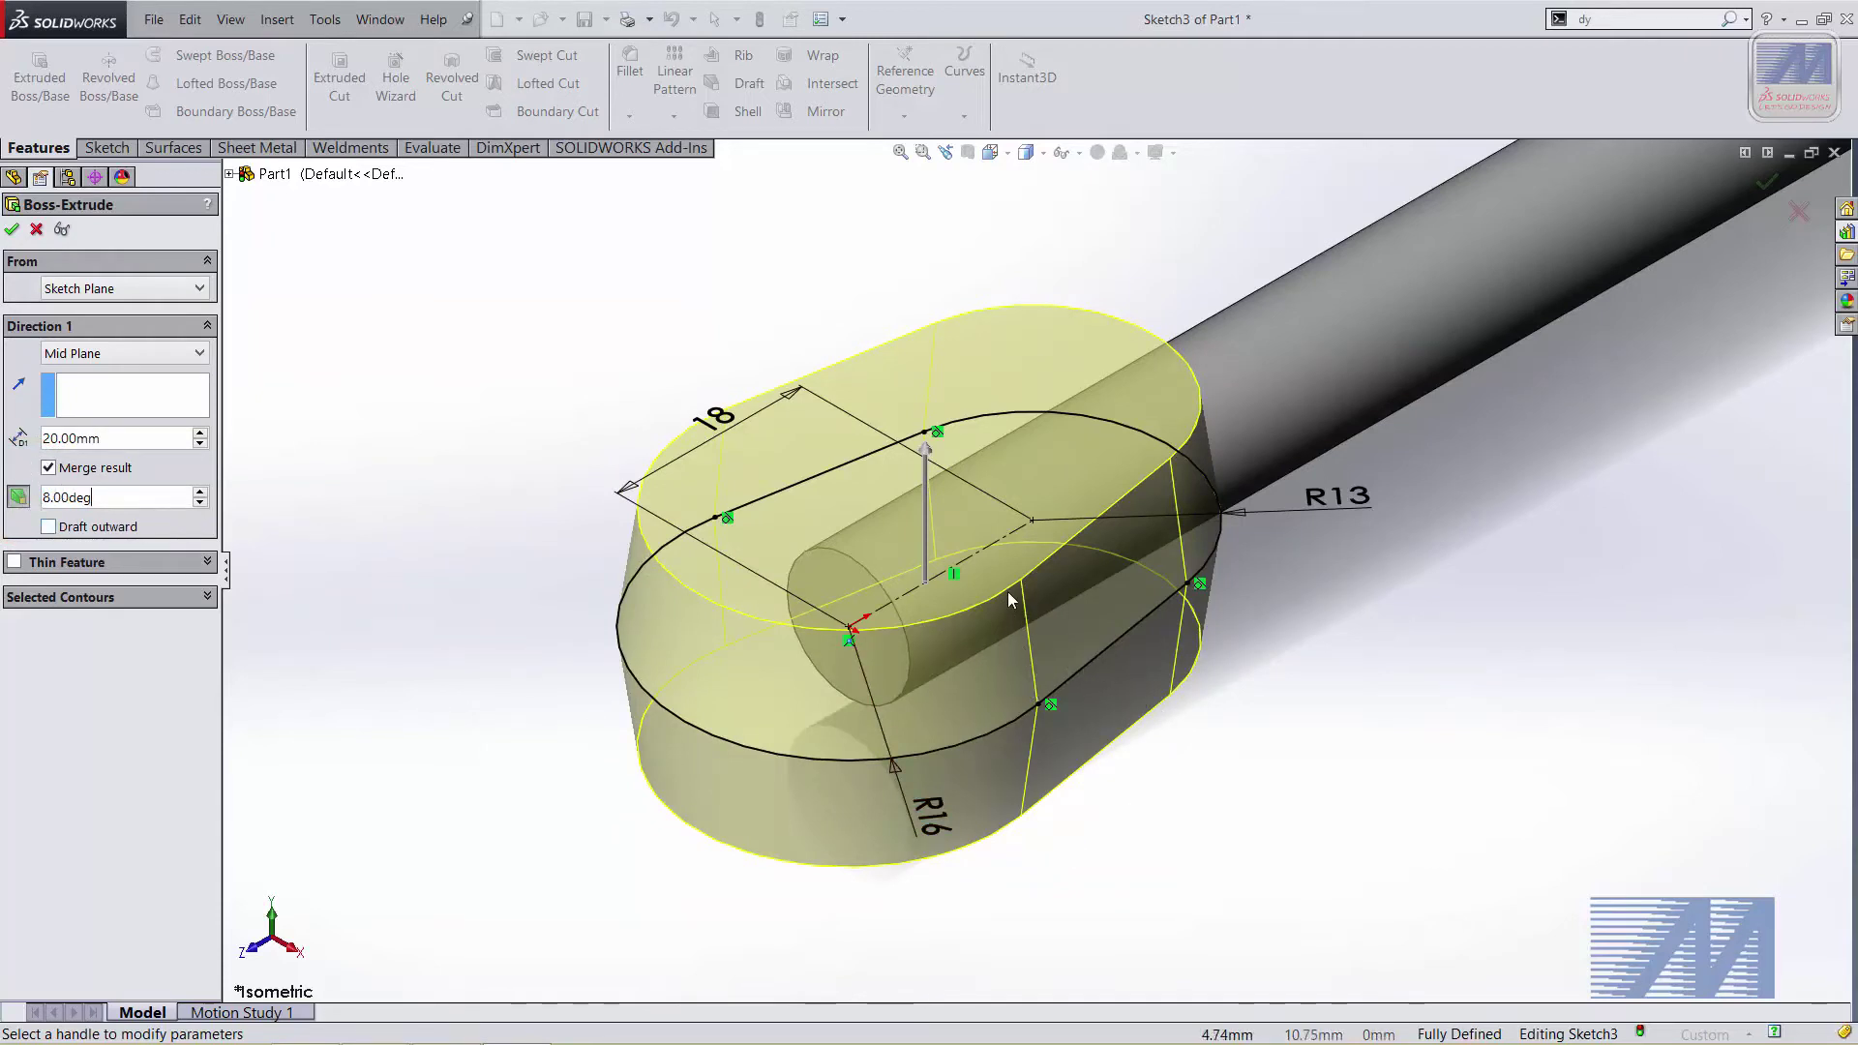
middle_click_drag(1064, 636, 1033, 606, "ctrl")
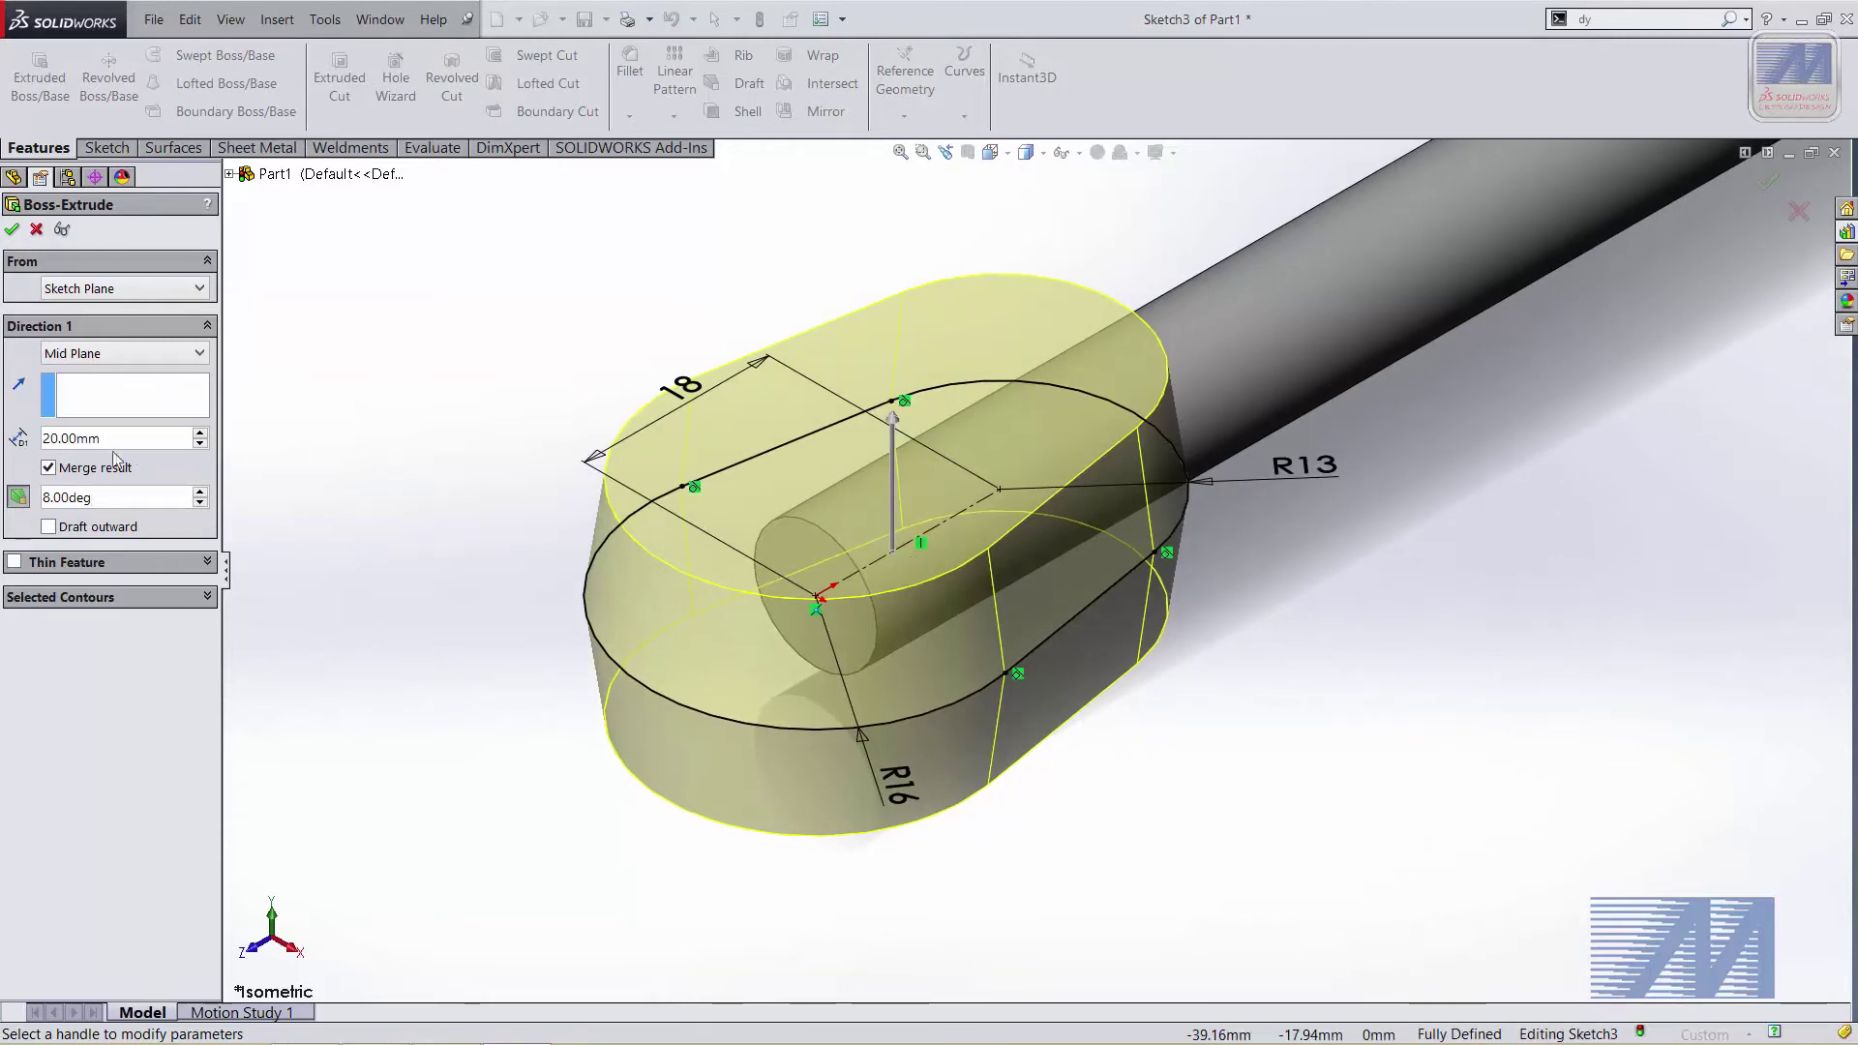
left_click(12, 230)
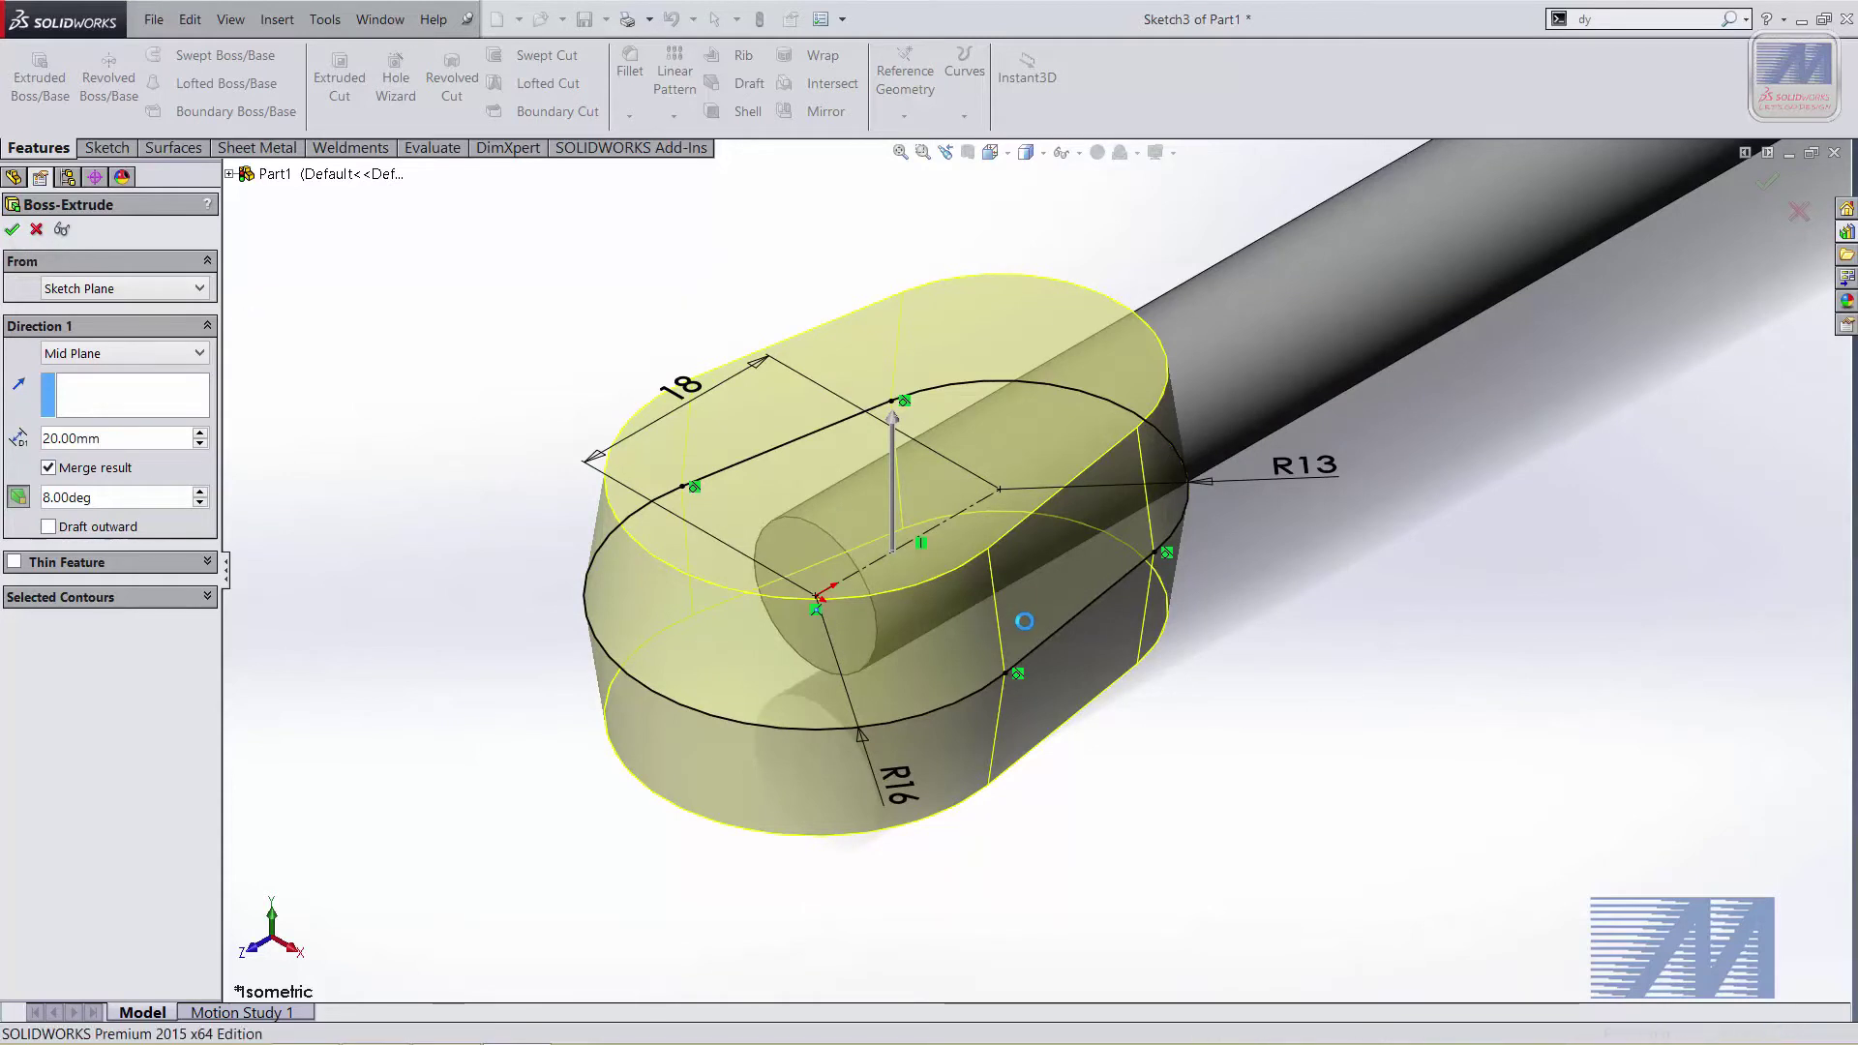
Fit the wrench in view and cycle through Shaded, Hidden Lines Removed, Hidden Lines Visible and Wireframe styles
key("f")
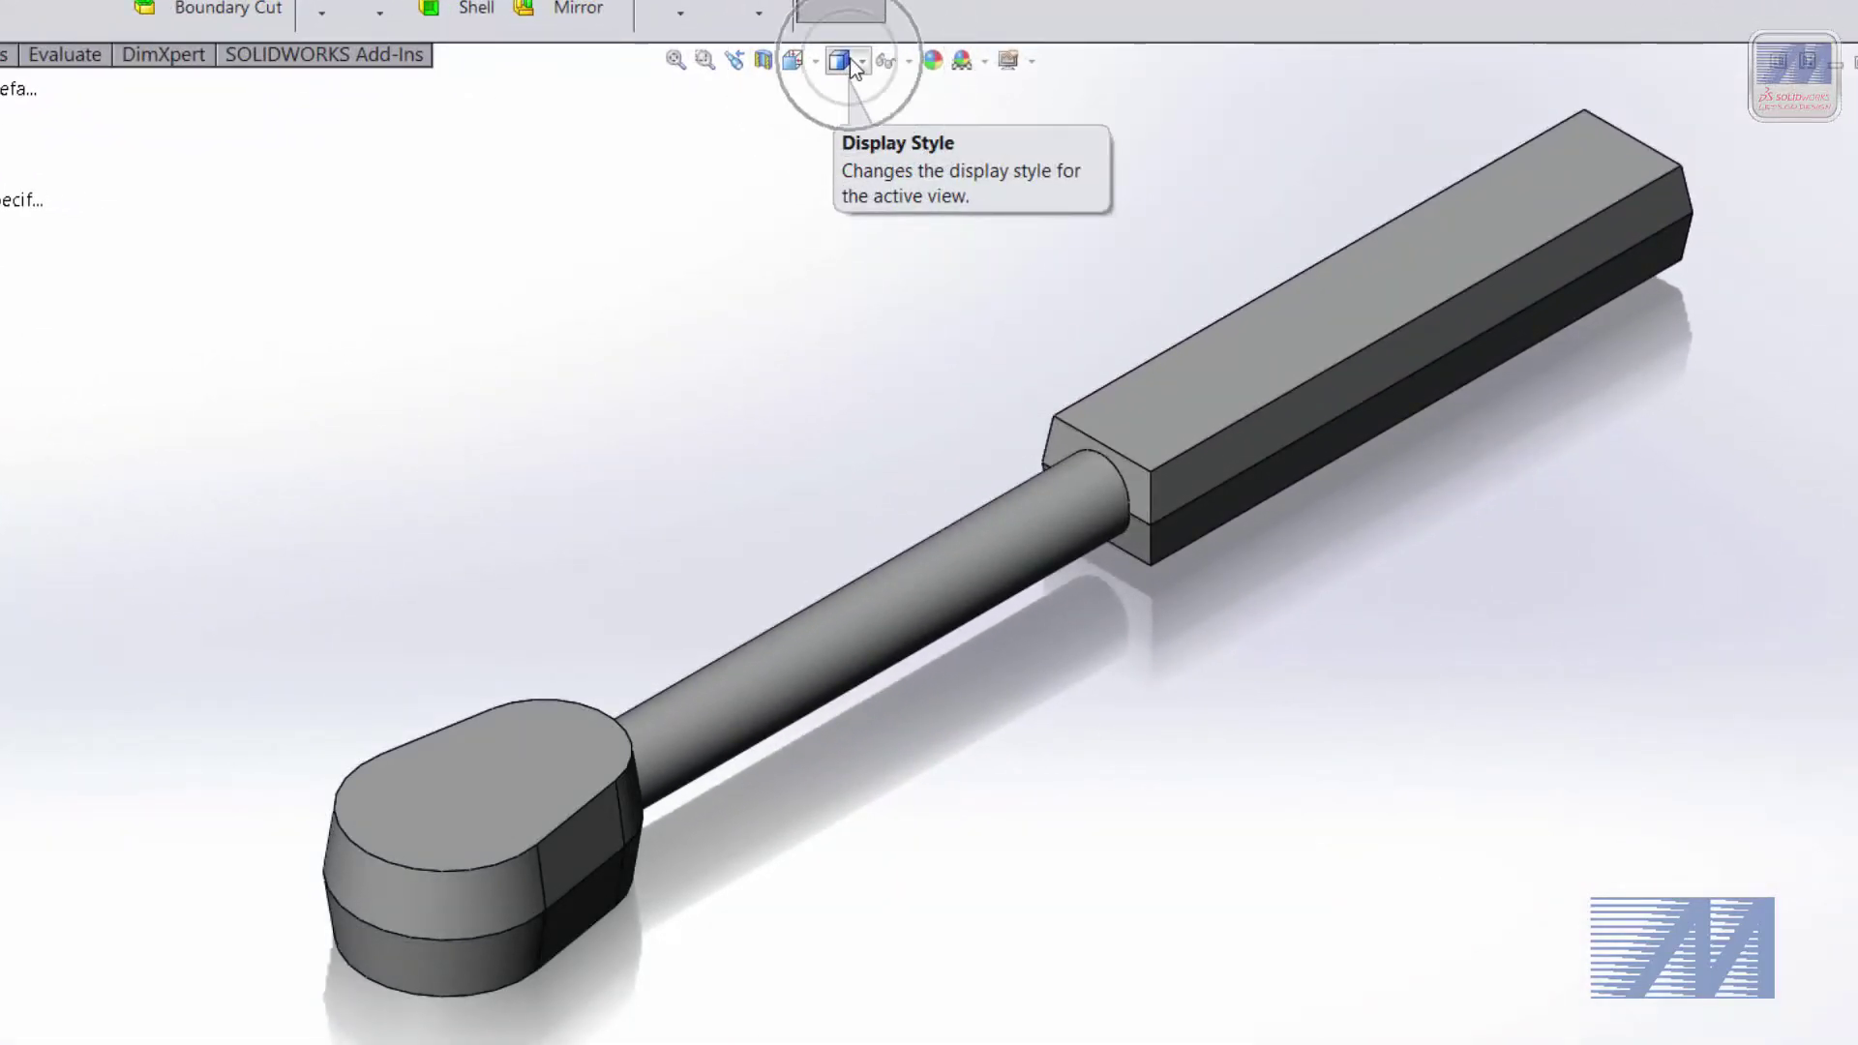
left_click(852, 62)
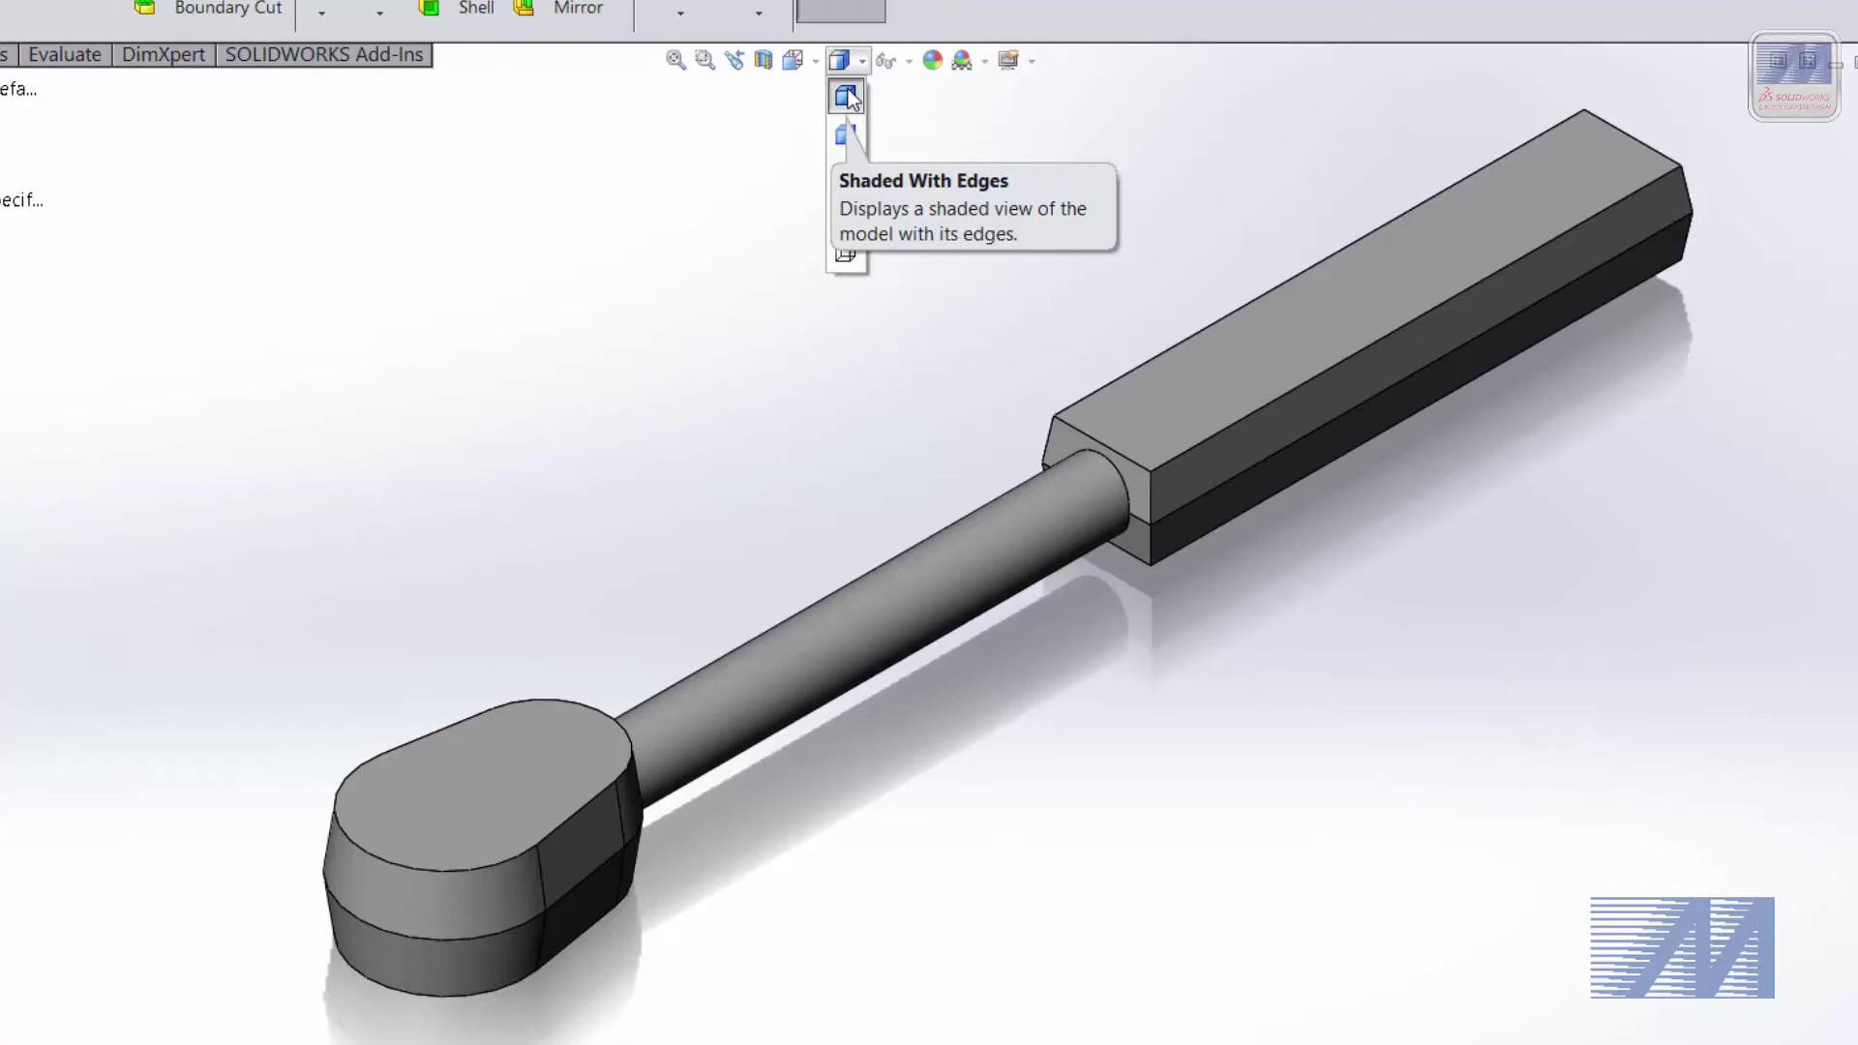
left_click(848, 134)
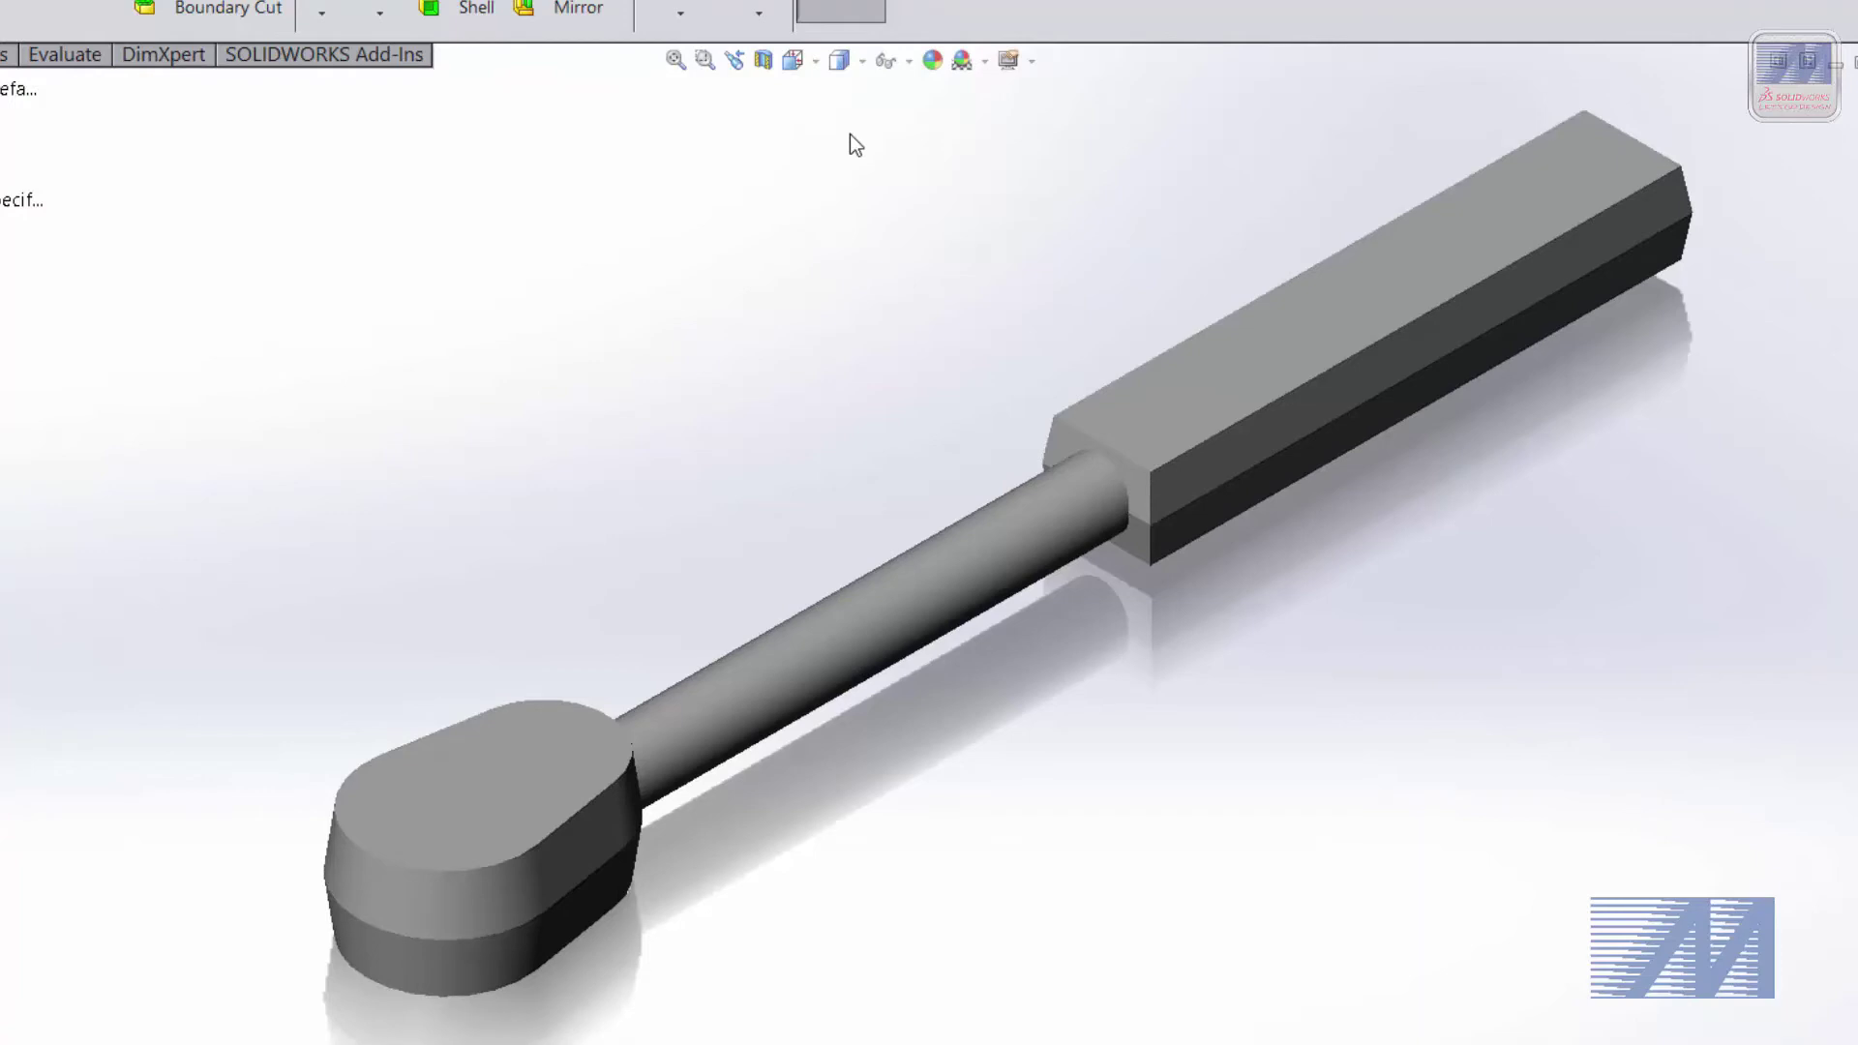
left_click(860, 61)
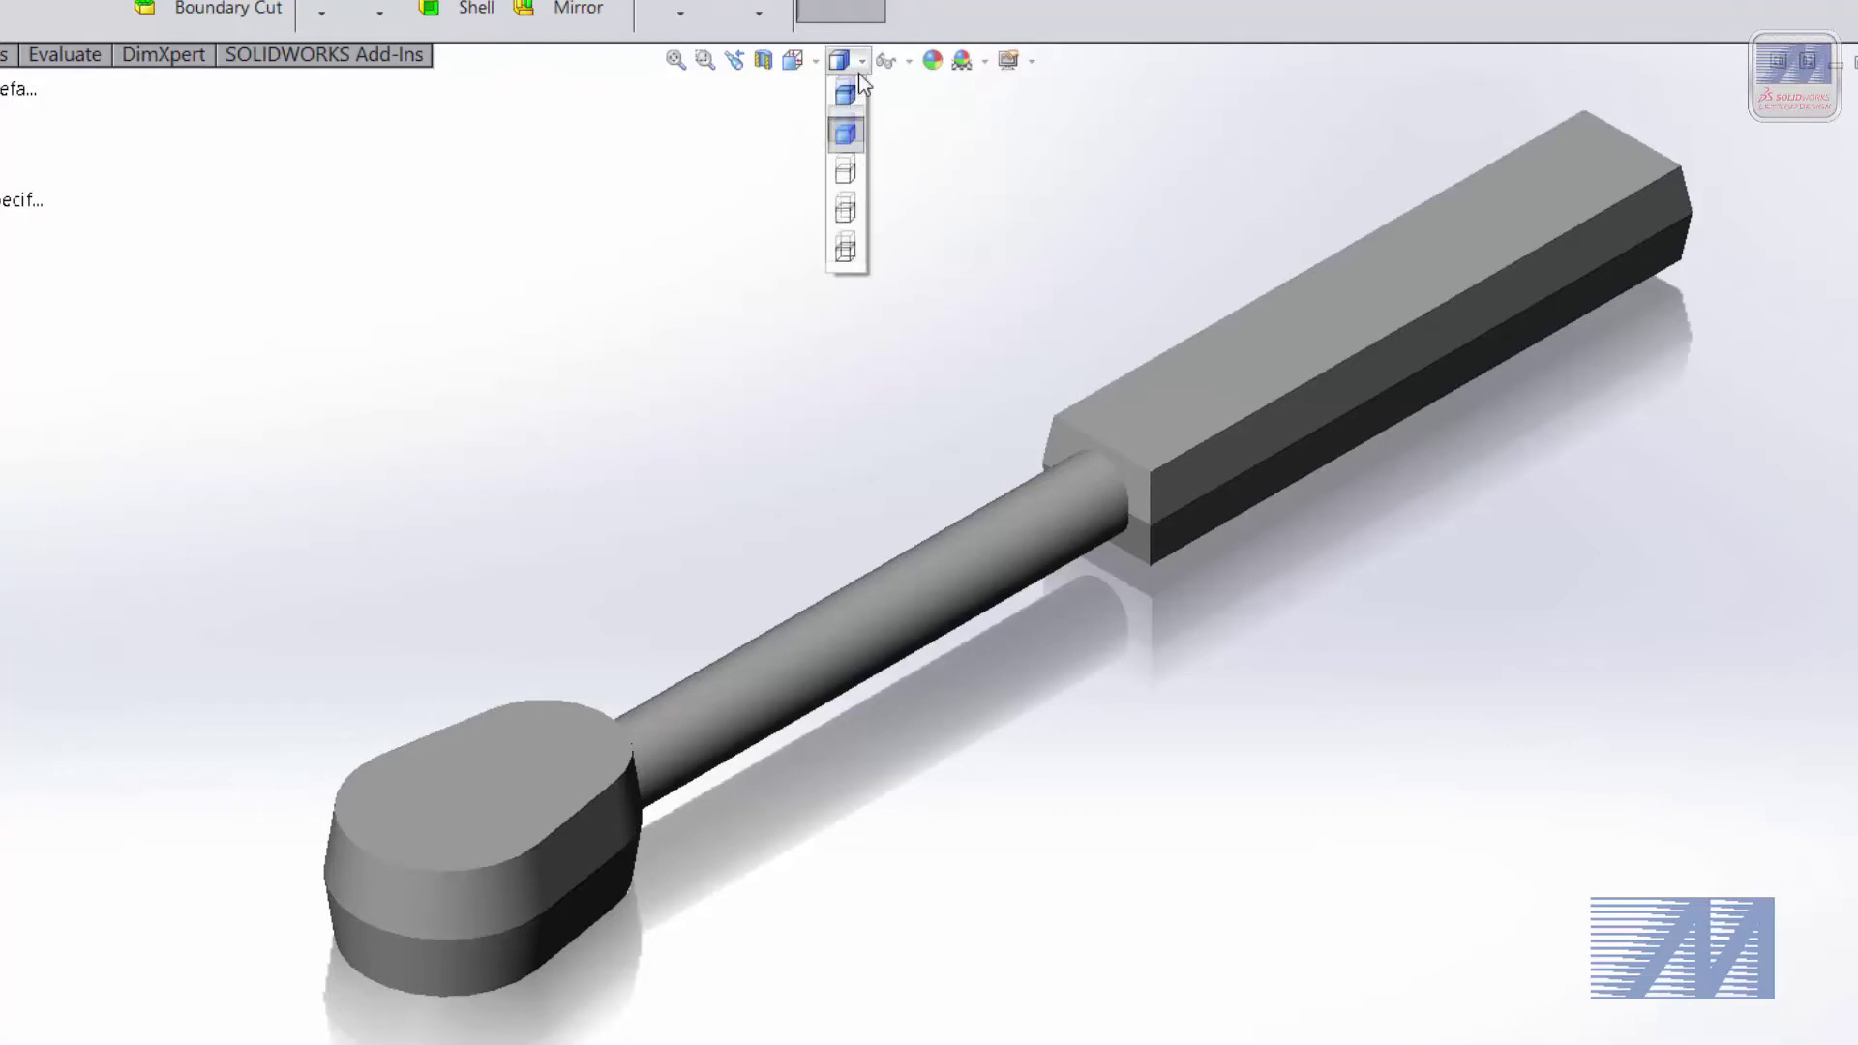
left_click(846, 178)
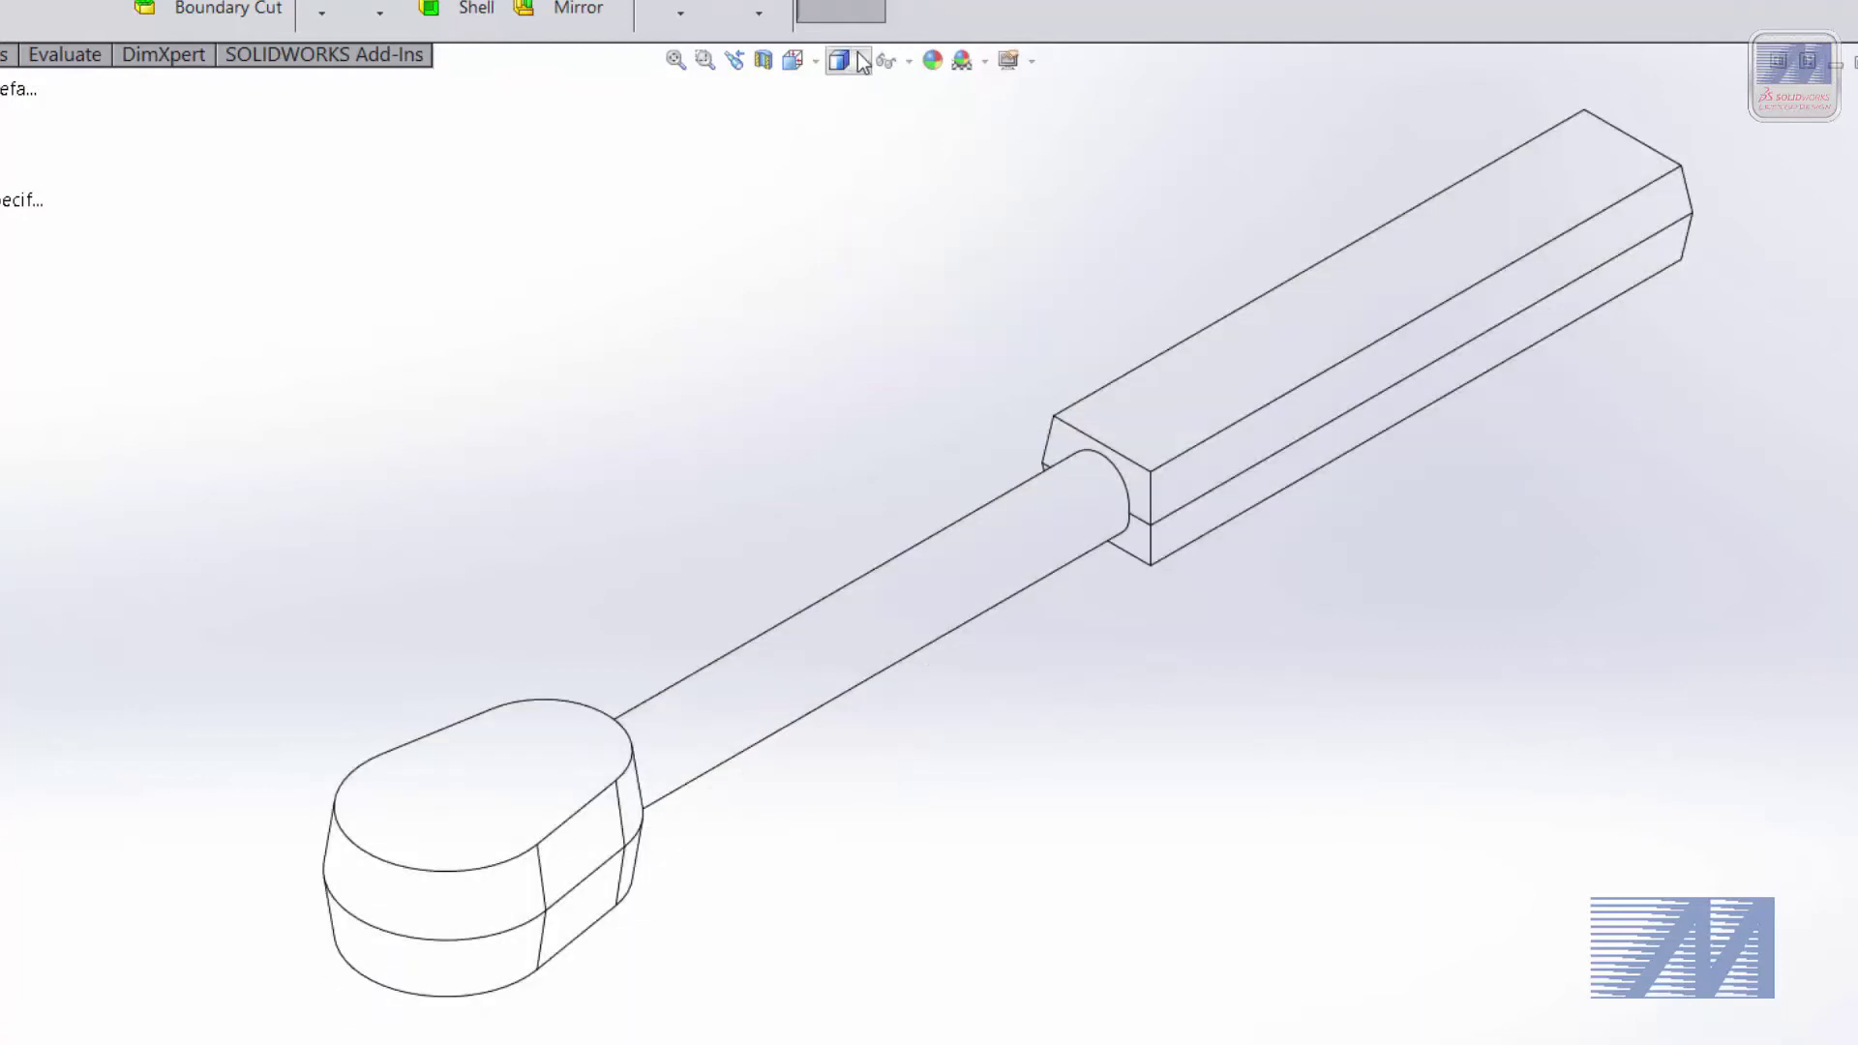
left_click(861, 61)
left_click(859, 215)
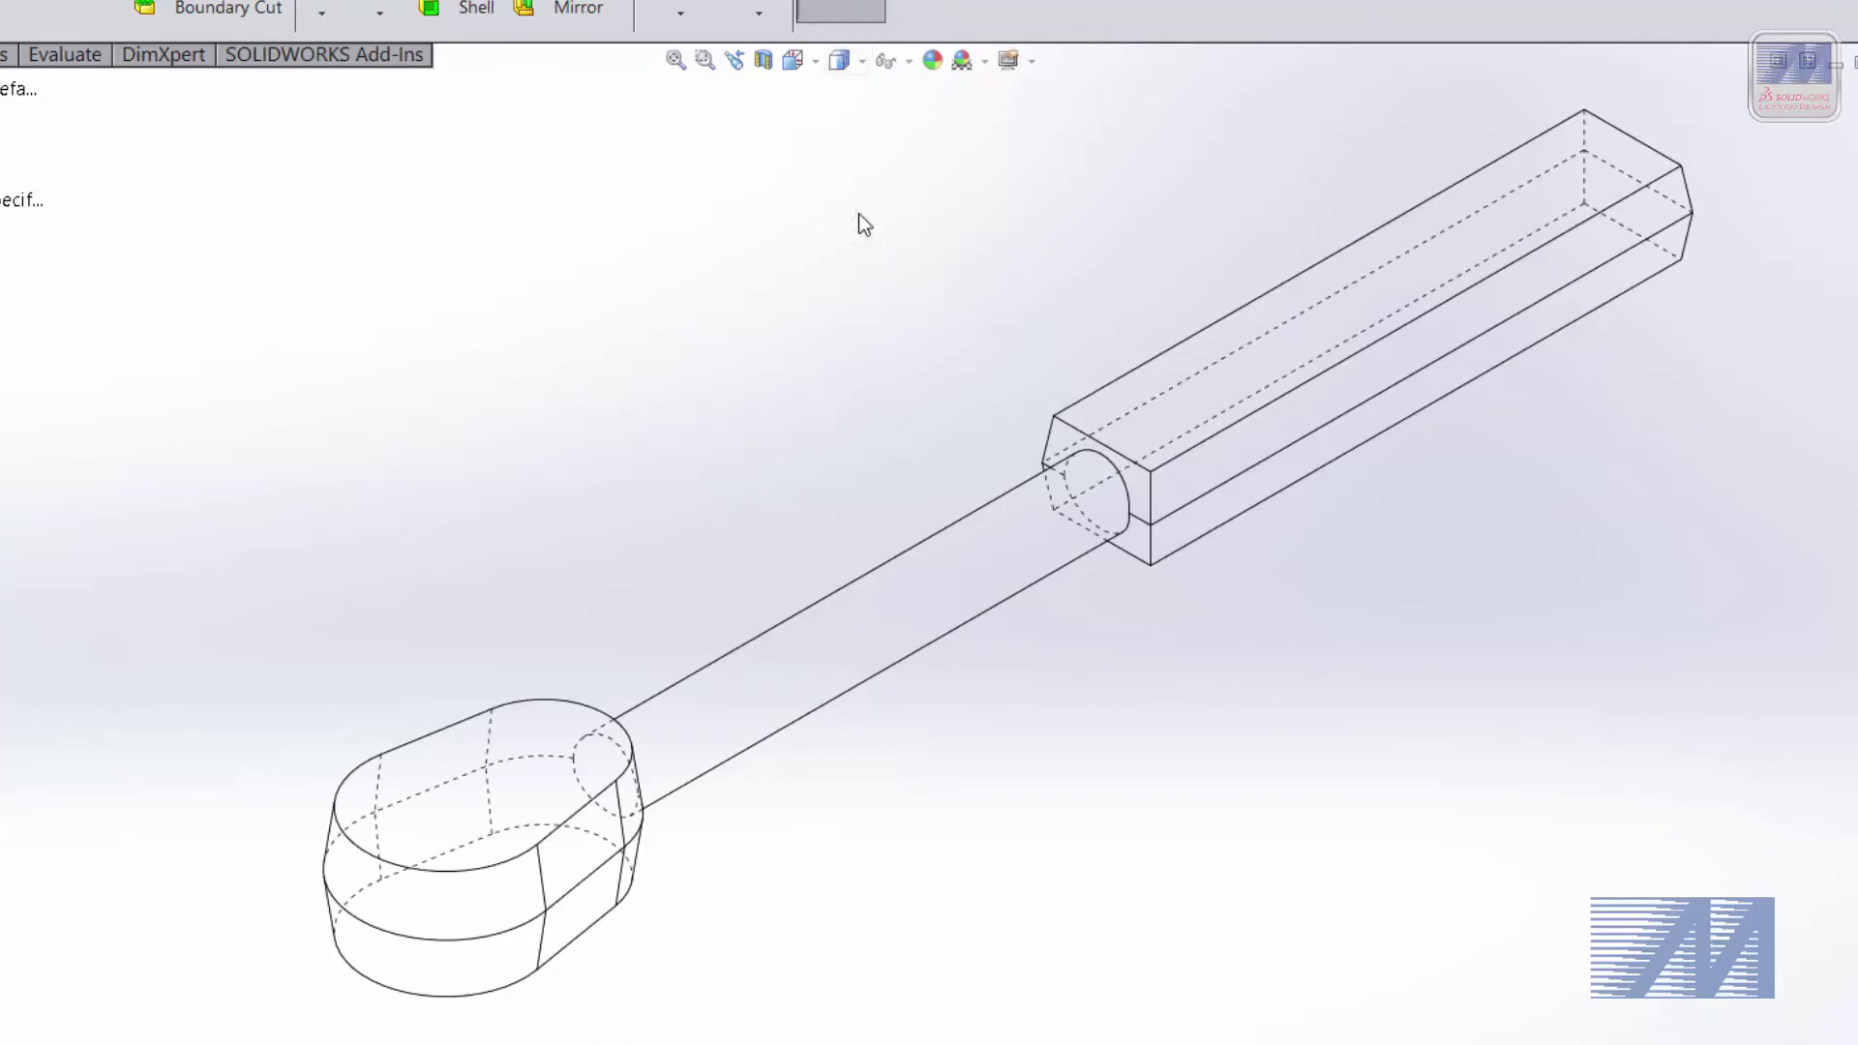
left_click(862, 62)
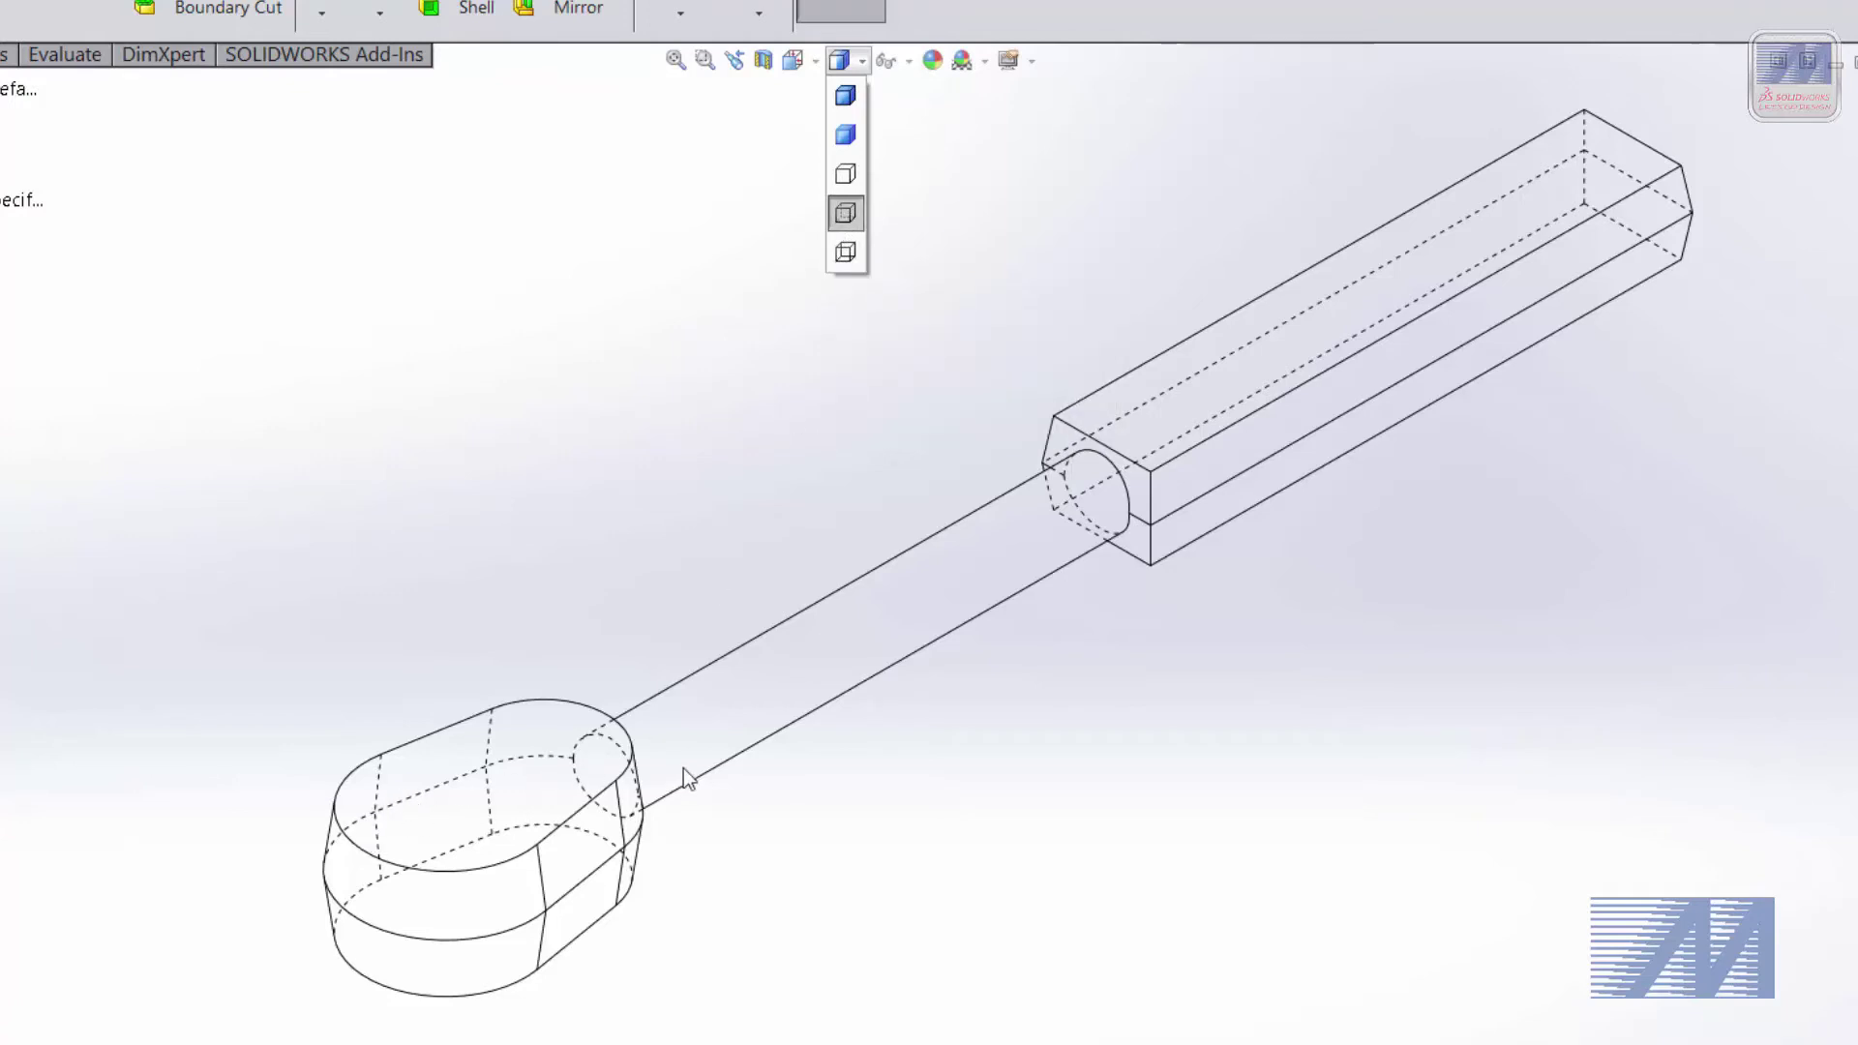
left_click(861, 253)
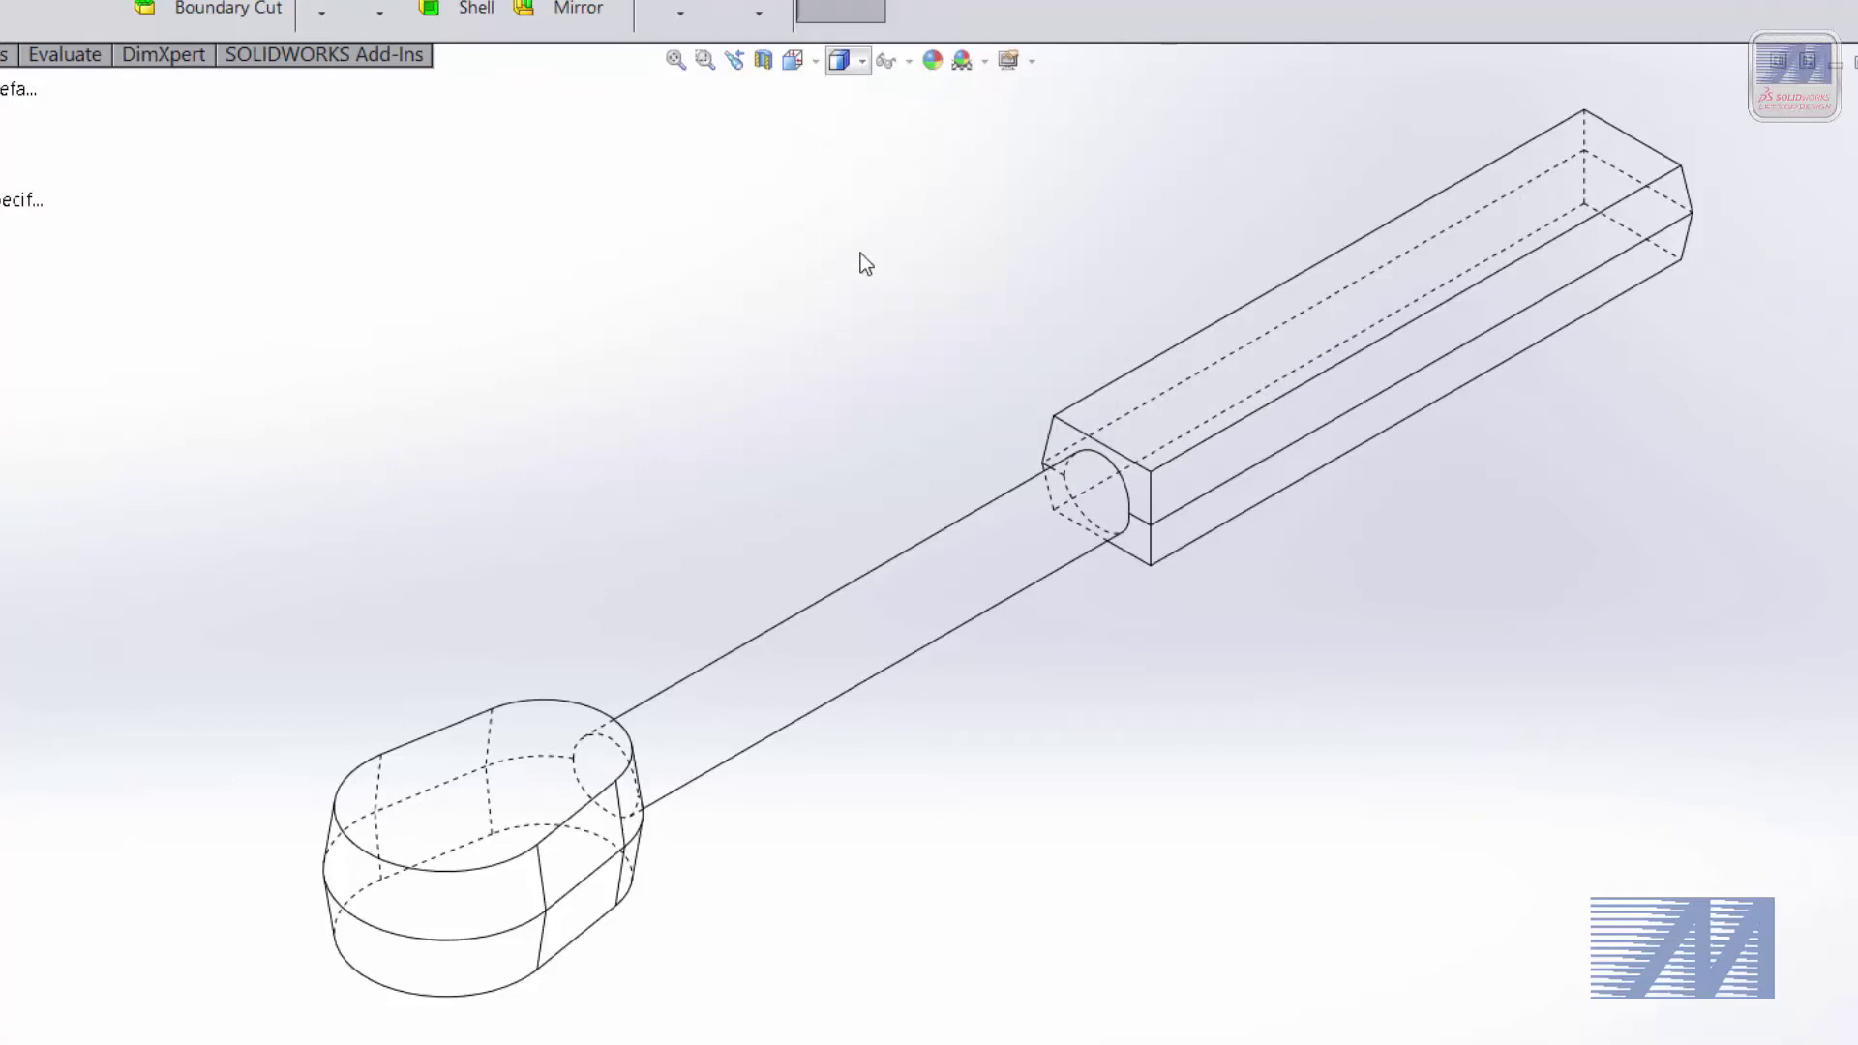
left_click(838, 60)
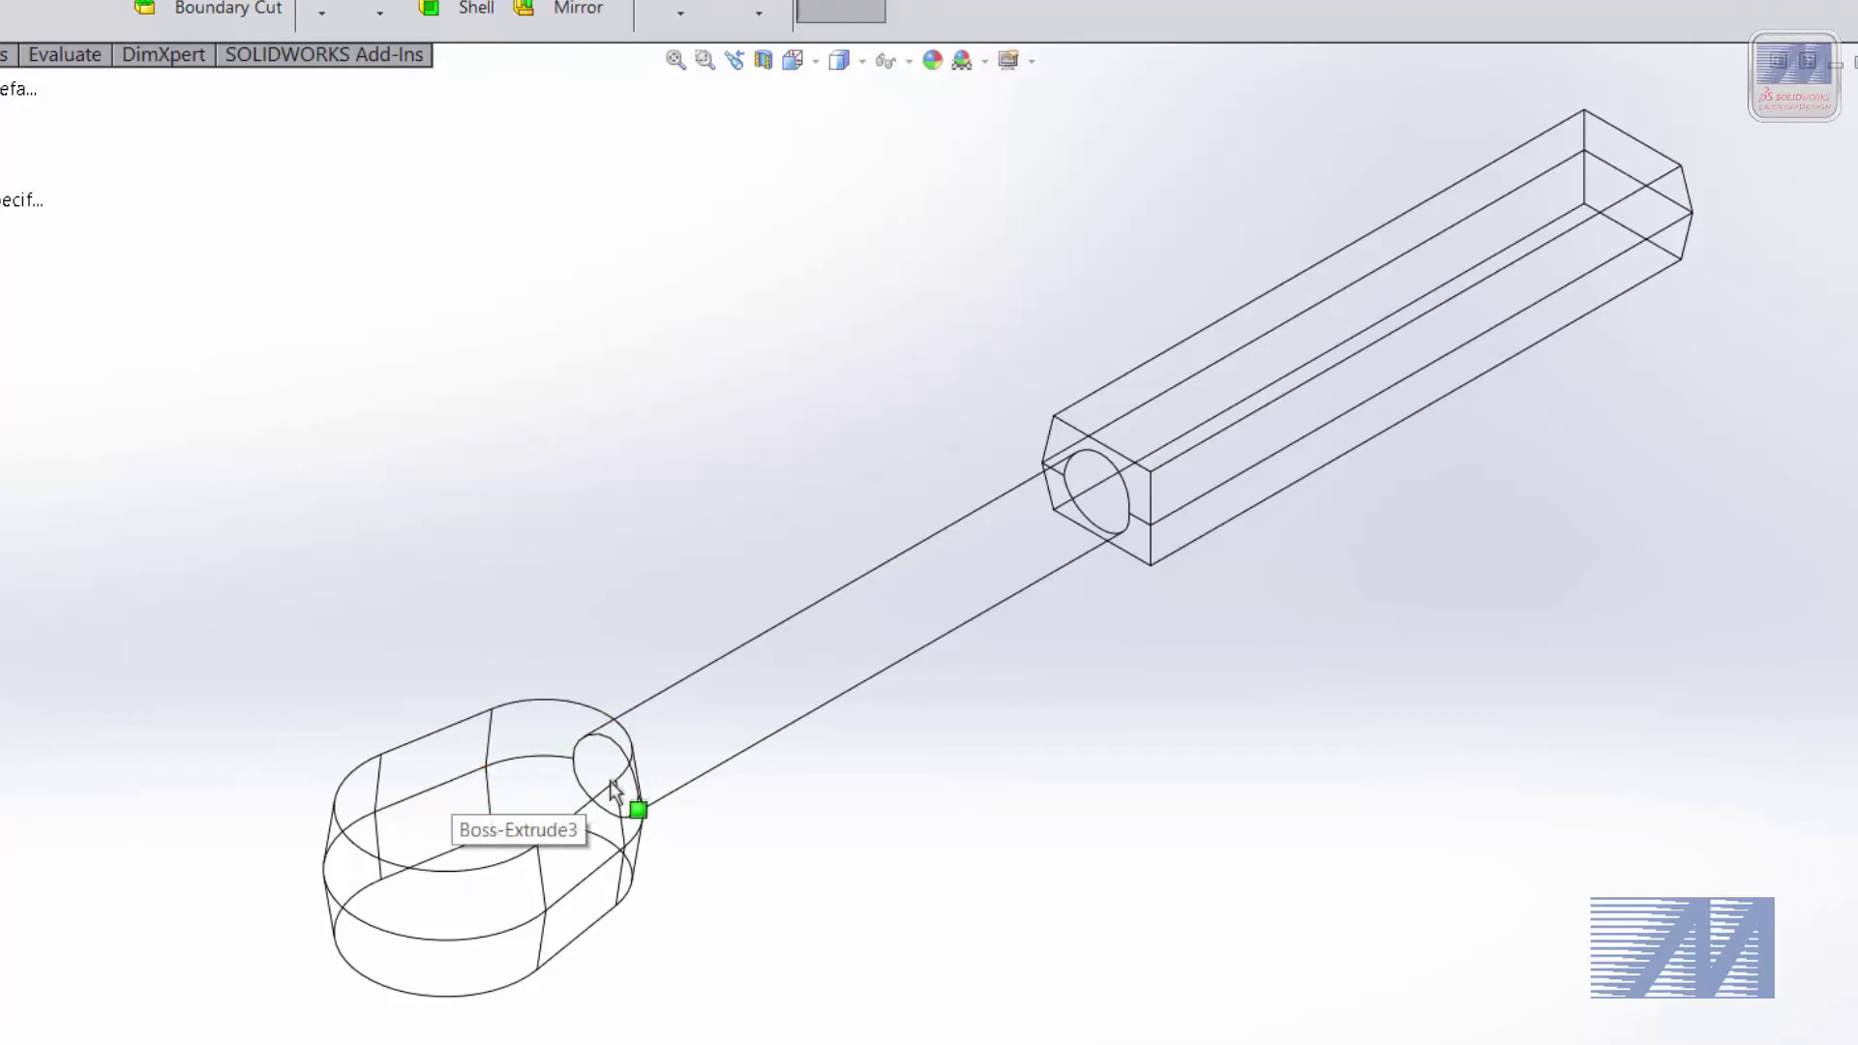
left_click(839, 62)
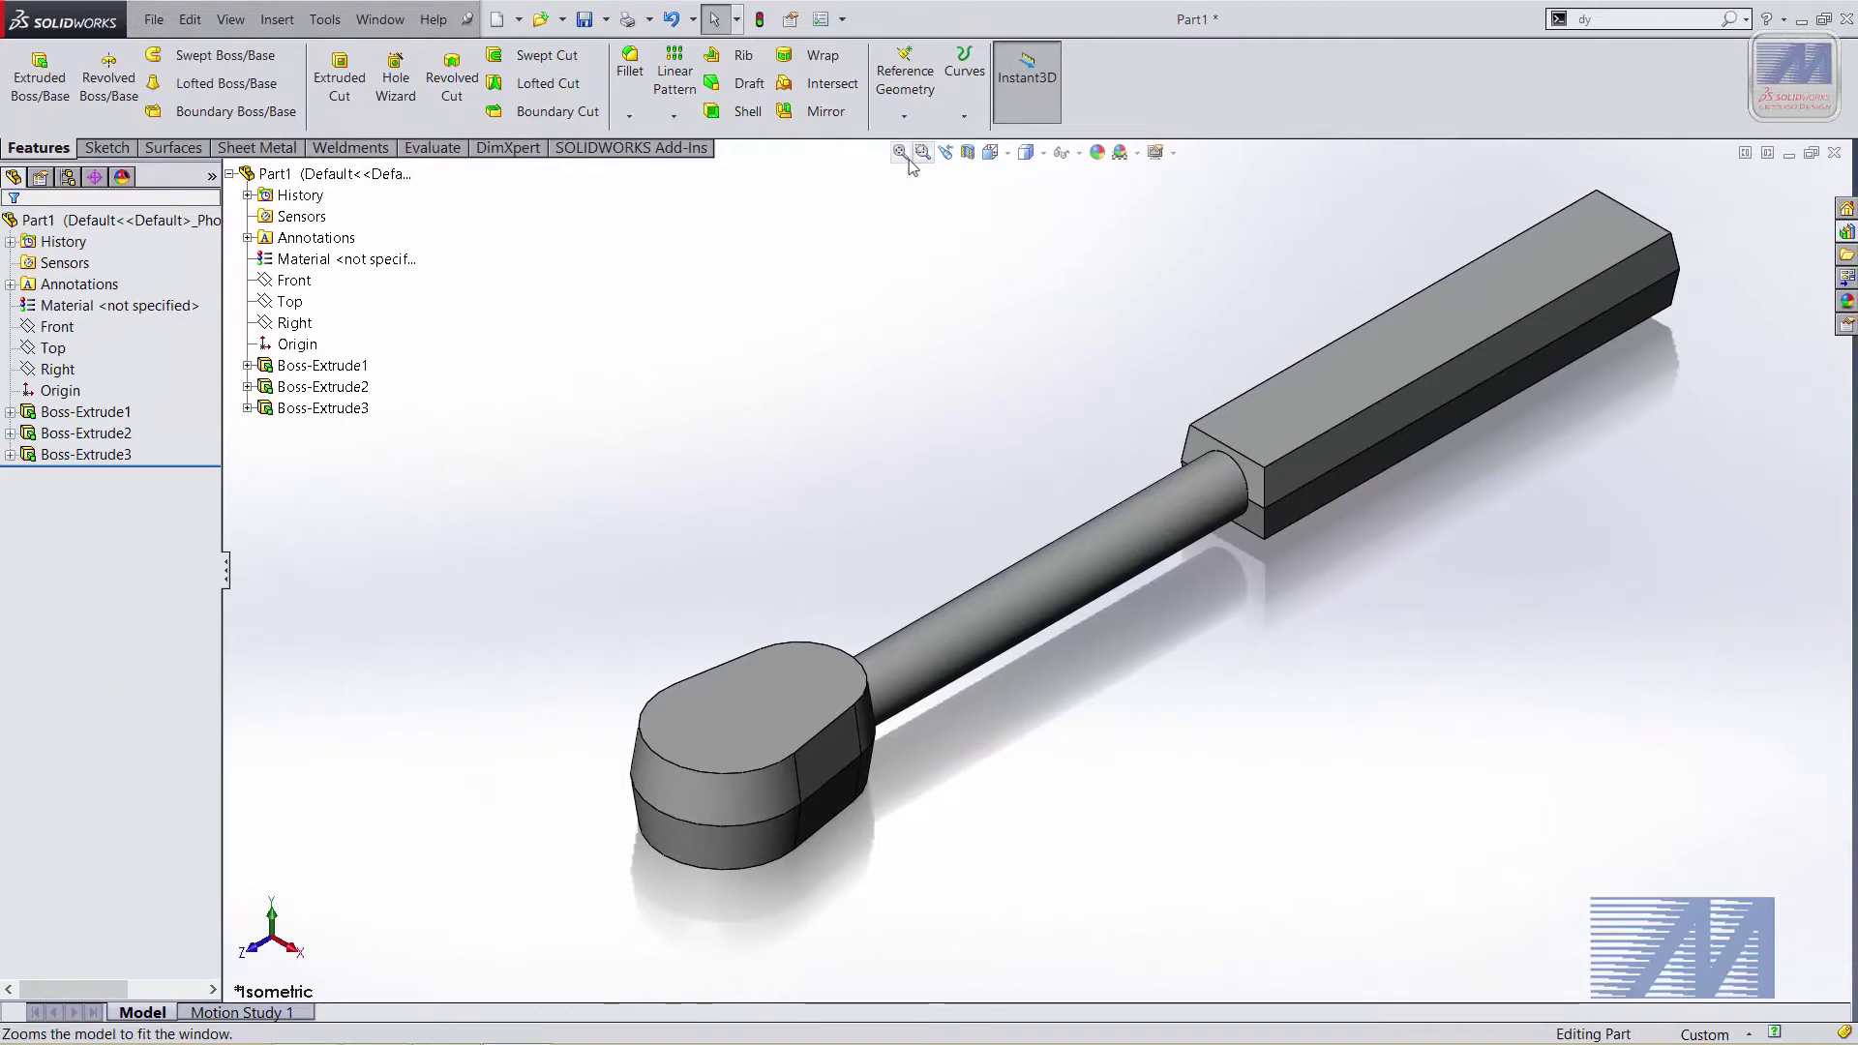
scroll(1157, 686, "up", 2)
scroll(1255, 625, "up", 1)
scroll(1012, 619, "down", 2)
scroll(971, 583, "down", 1)
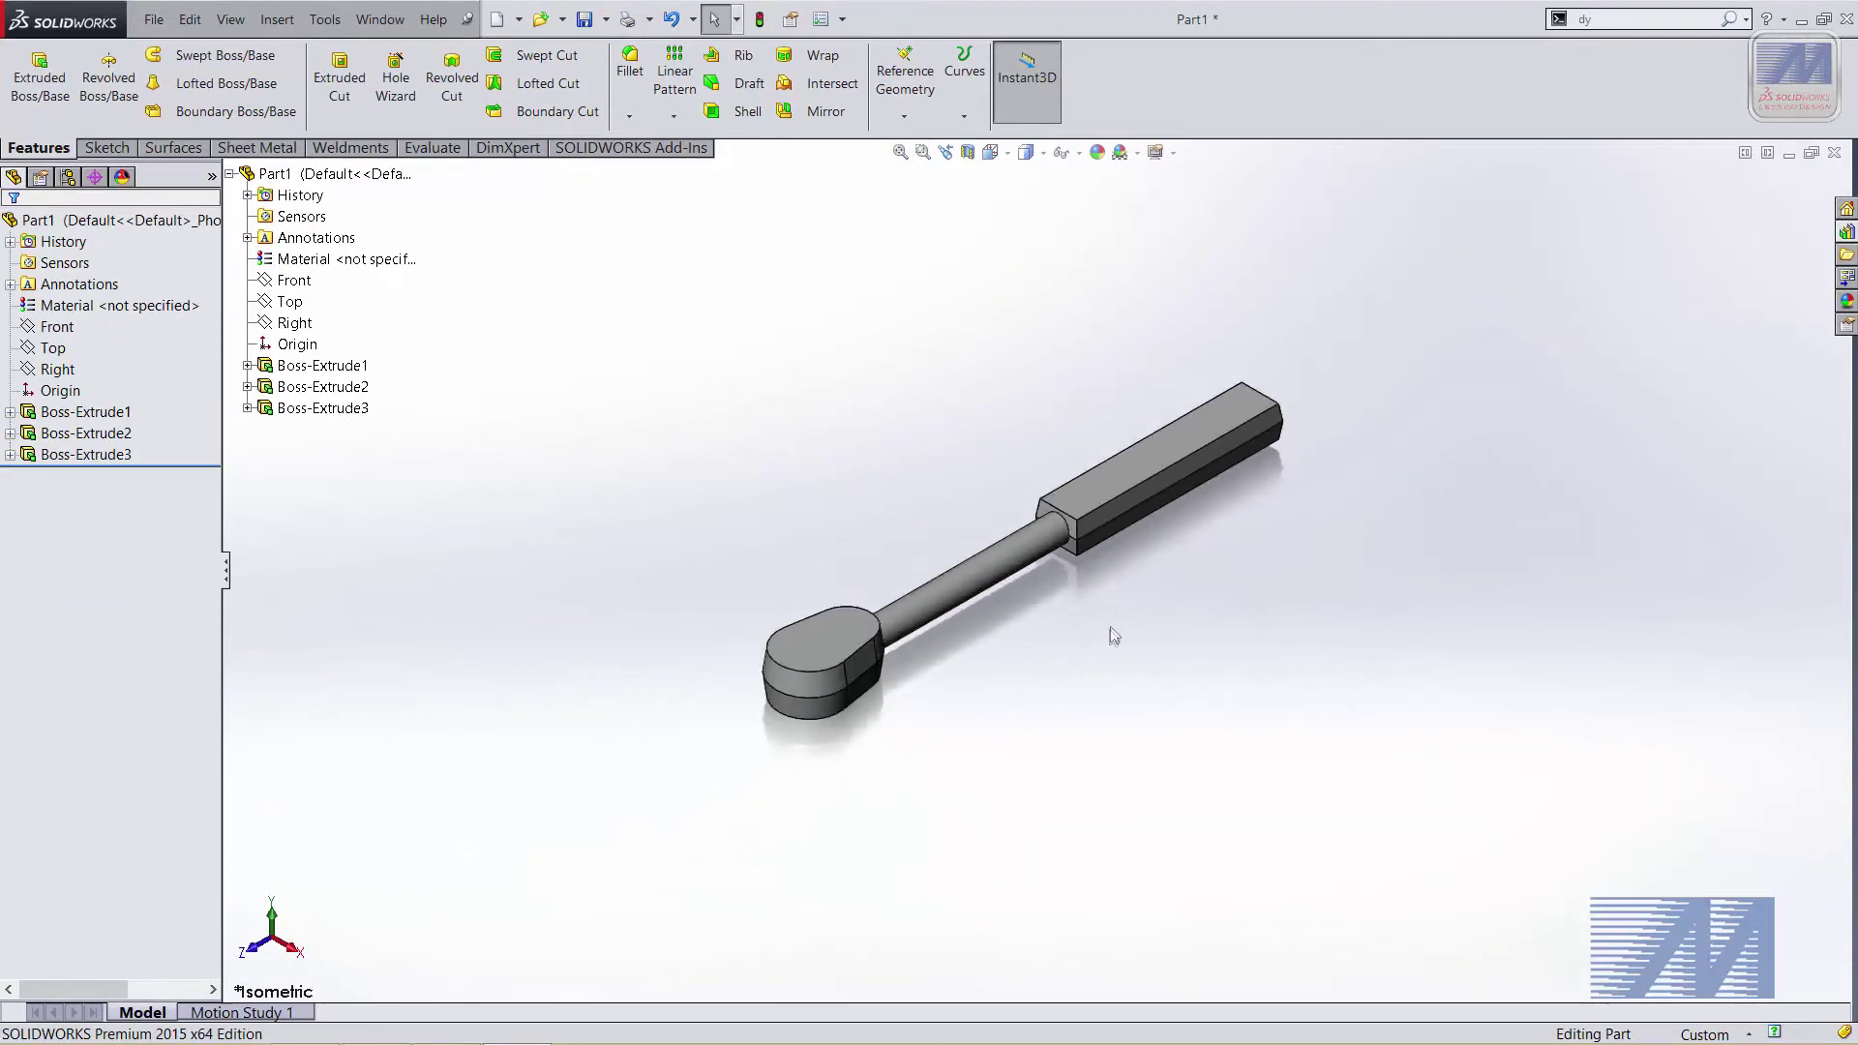
scroll(1111, 629, "down", 1)
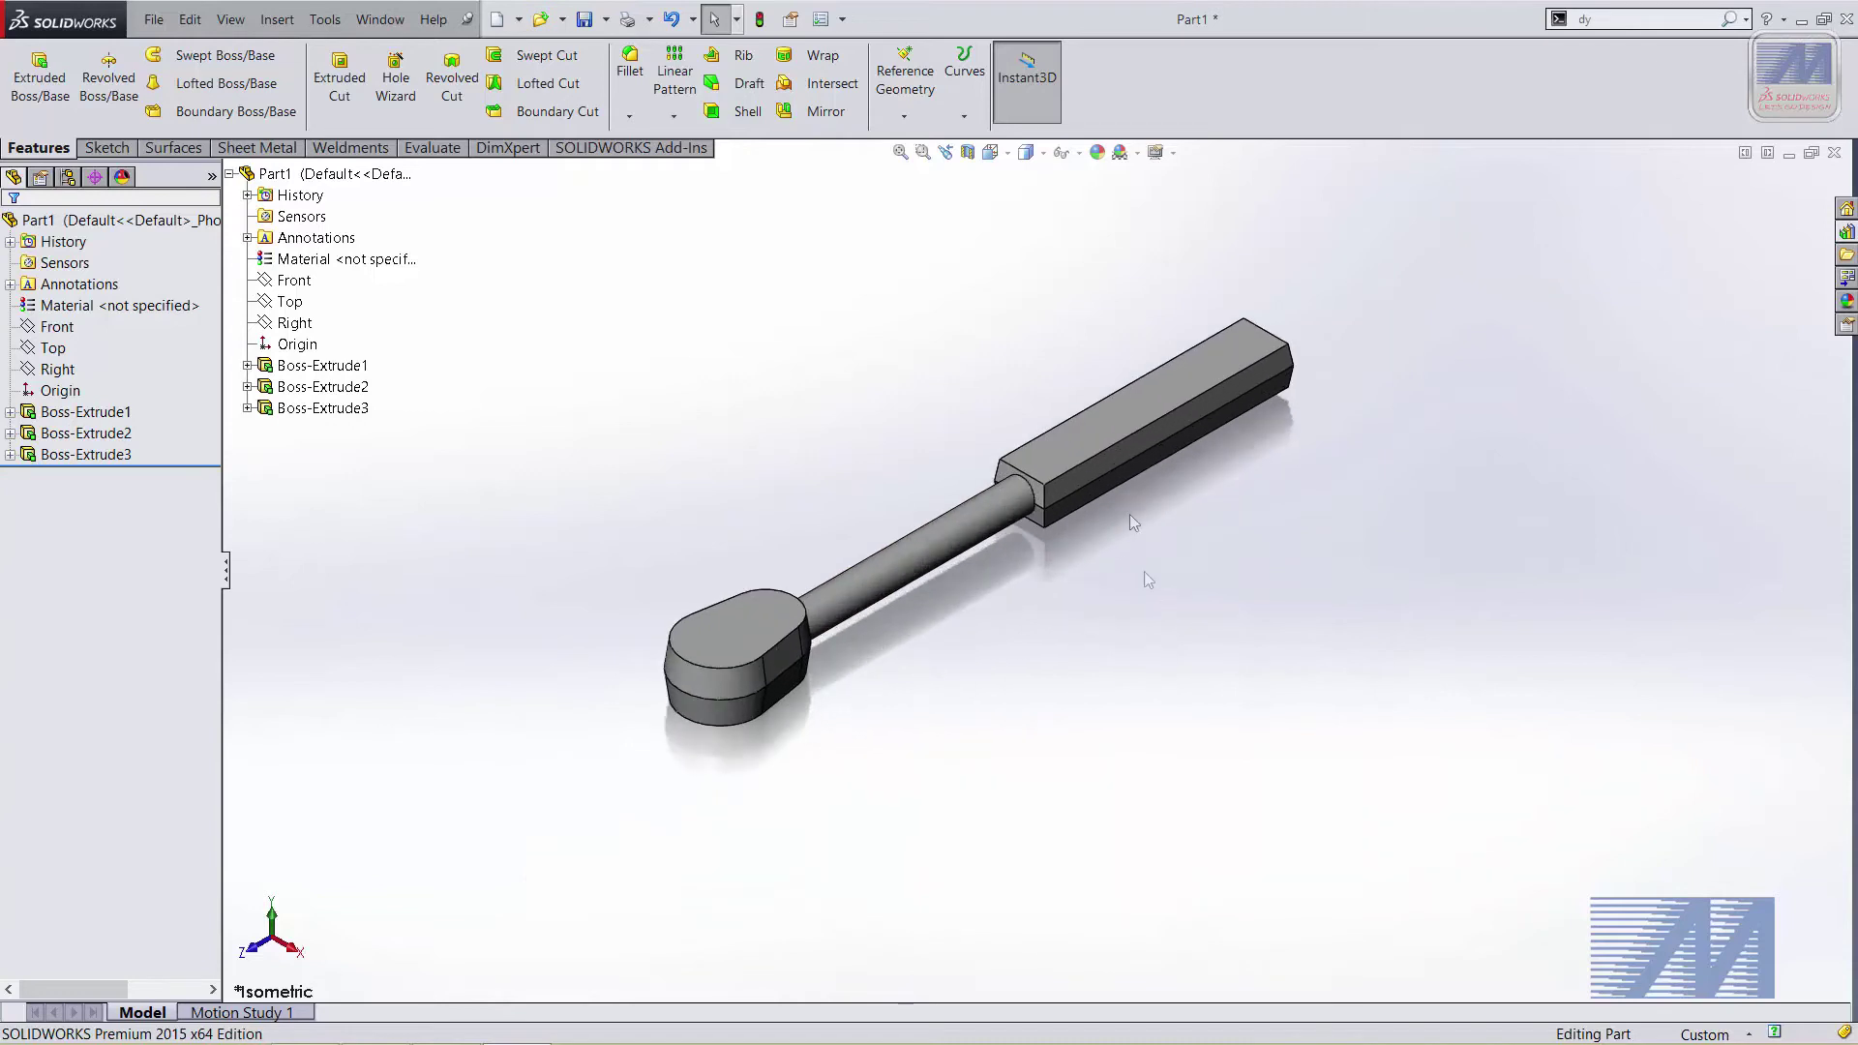
left_click(899, 153)
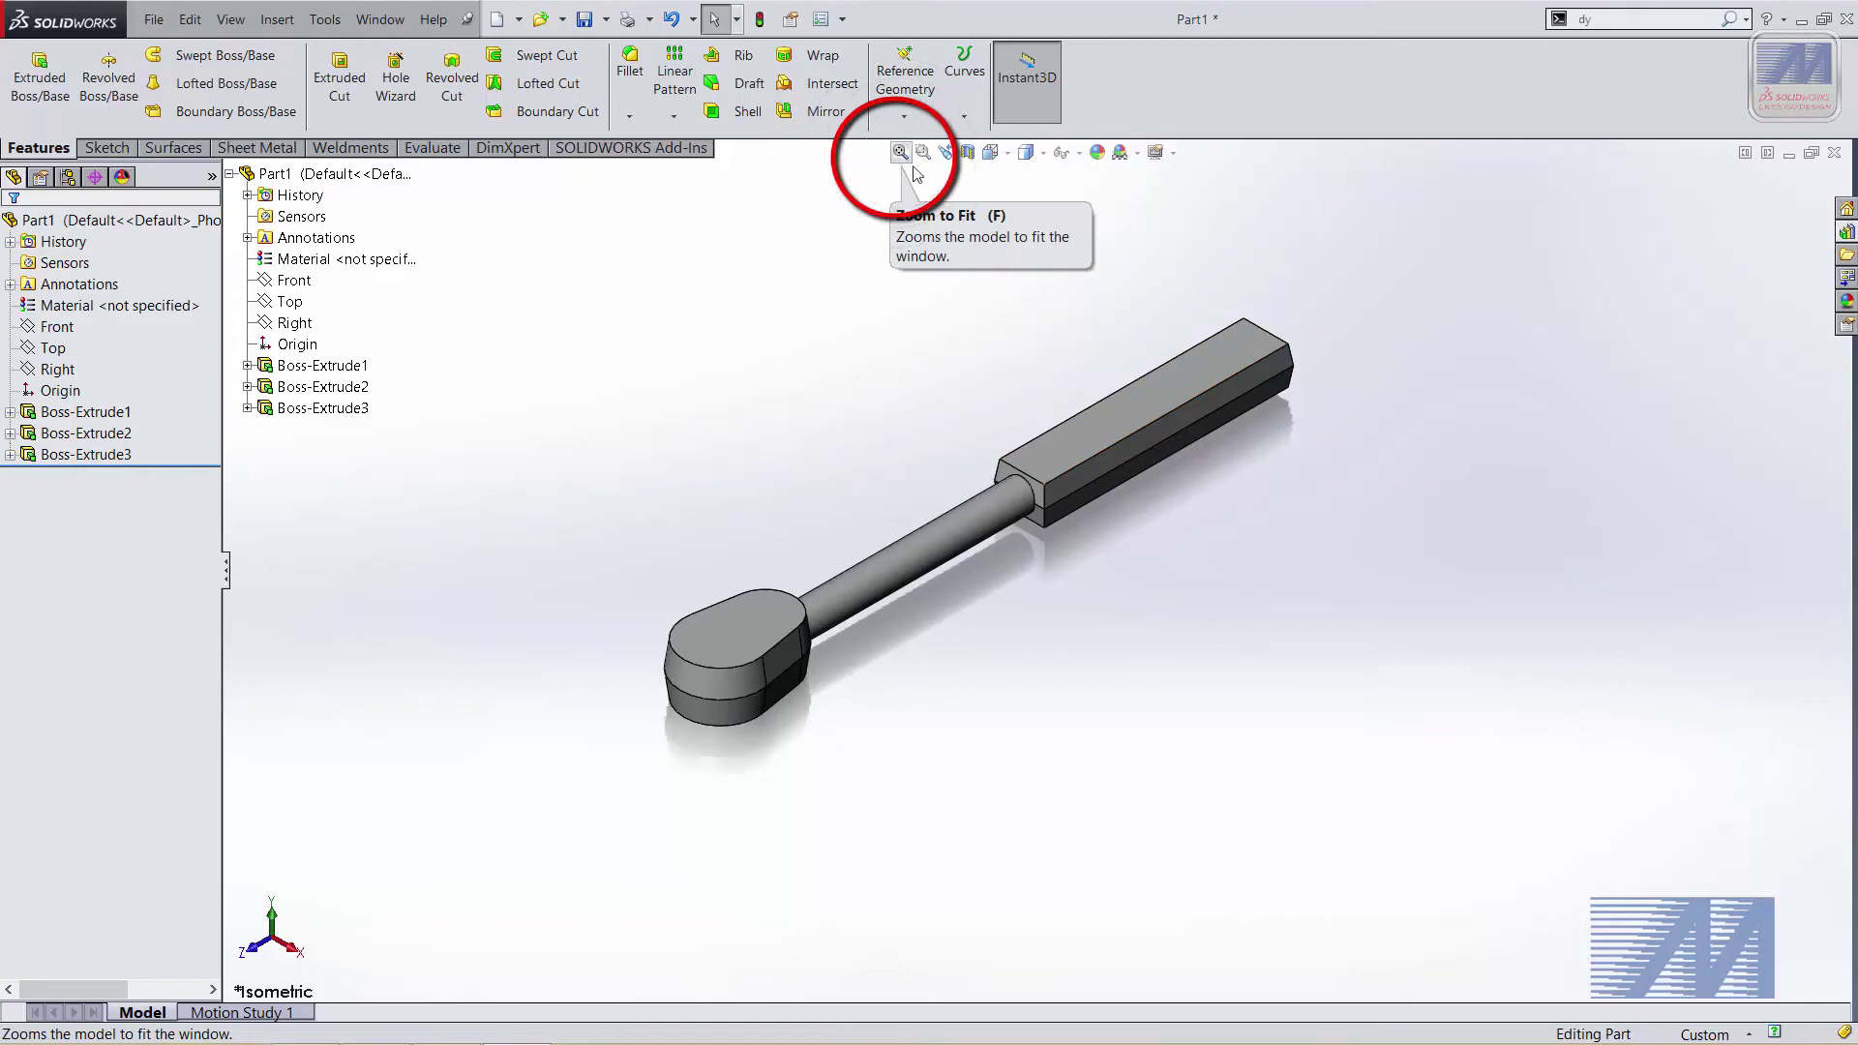
middle_click_drag(1031, 325, 1000, 357, "ctrl")
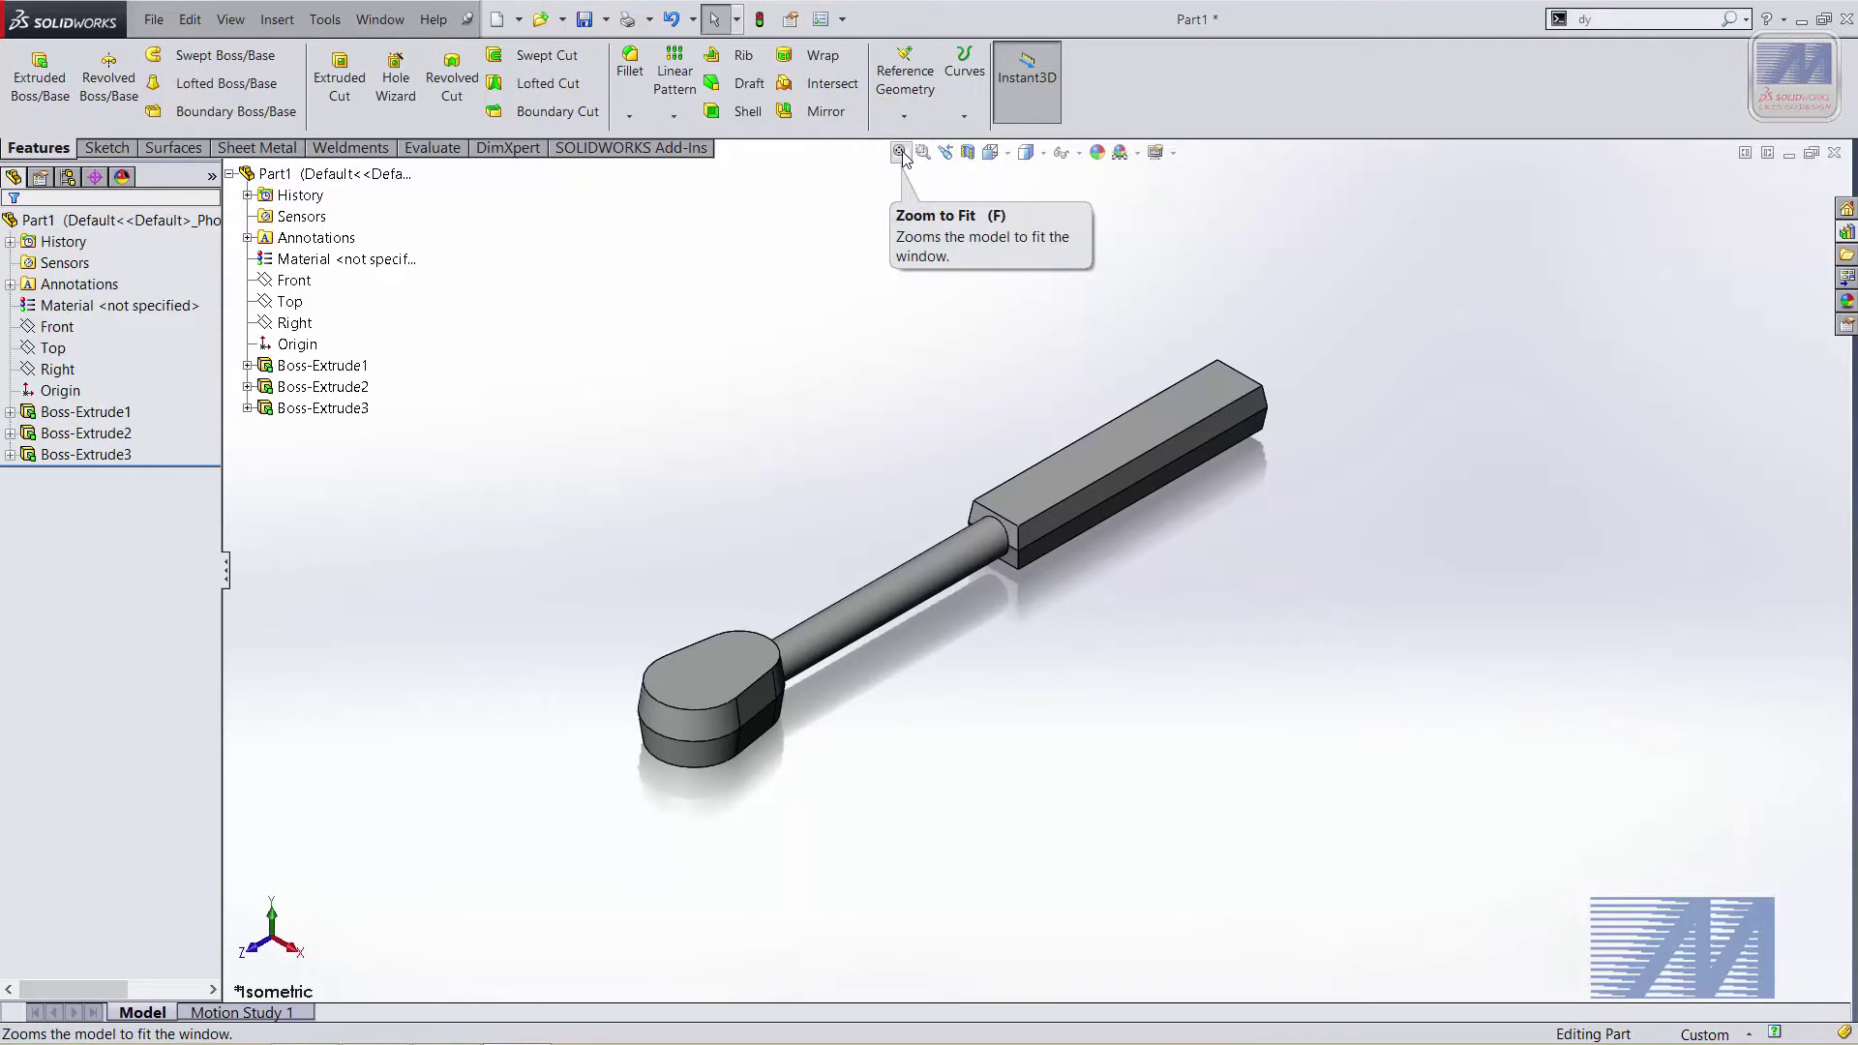
scroll(912, 414, "up", 5)
scroll(829, 503, "up", 5)
scroll(697, 427, "up", 3)
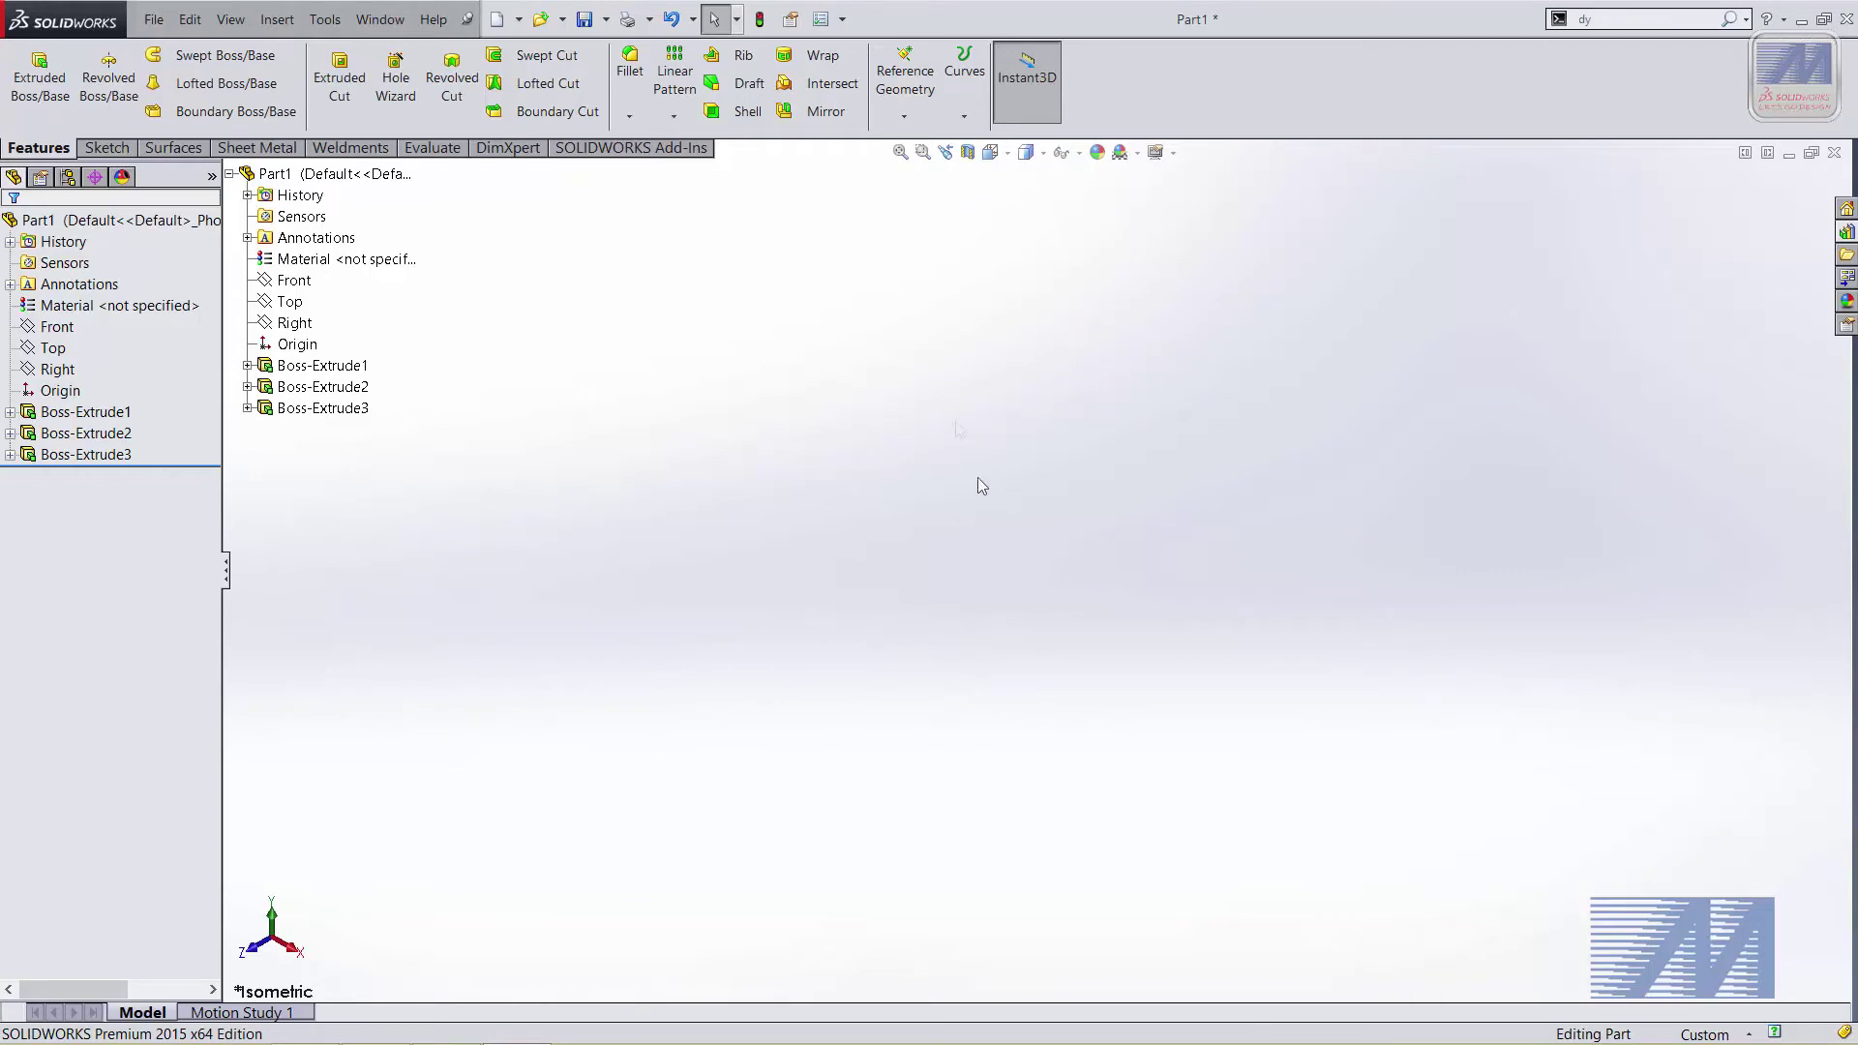
left_click(900, 152)
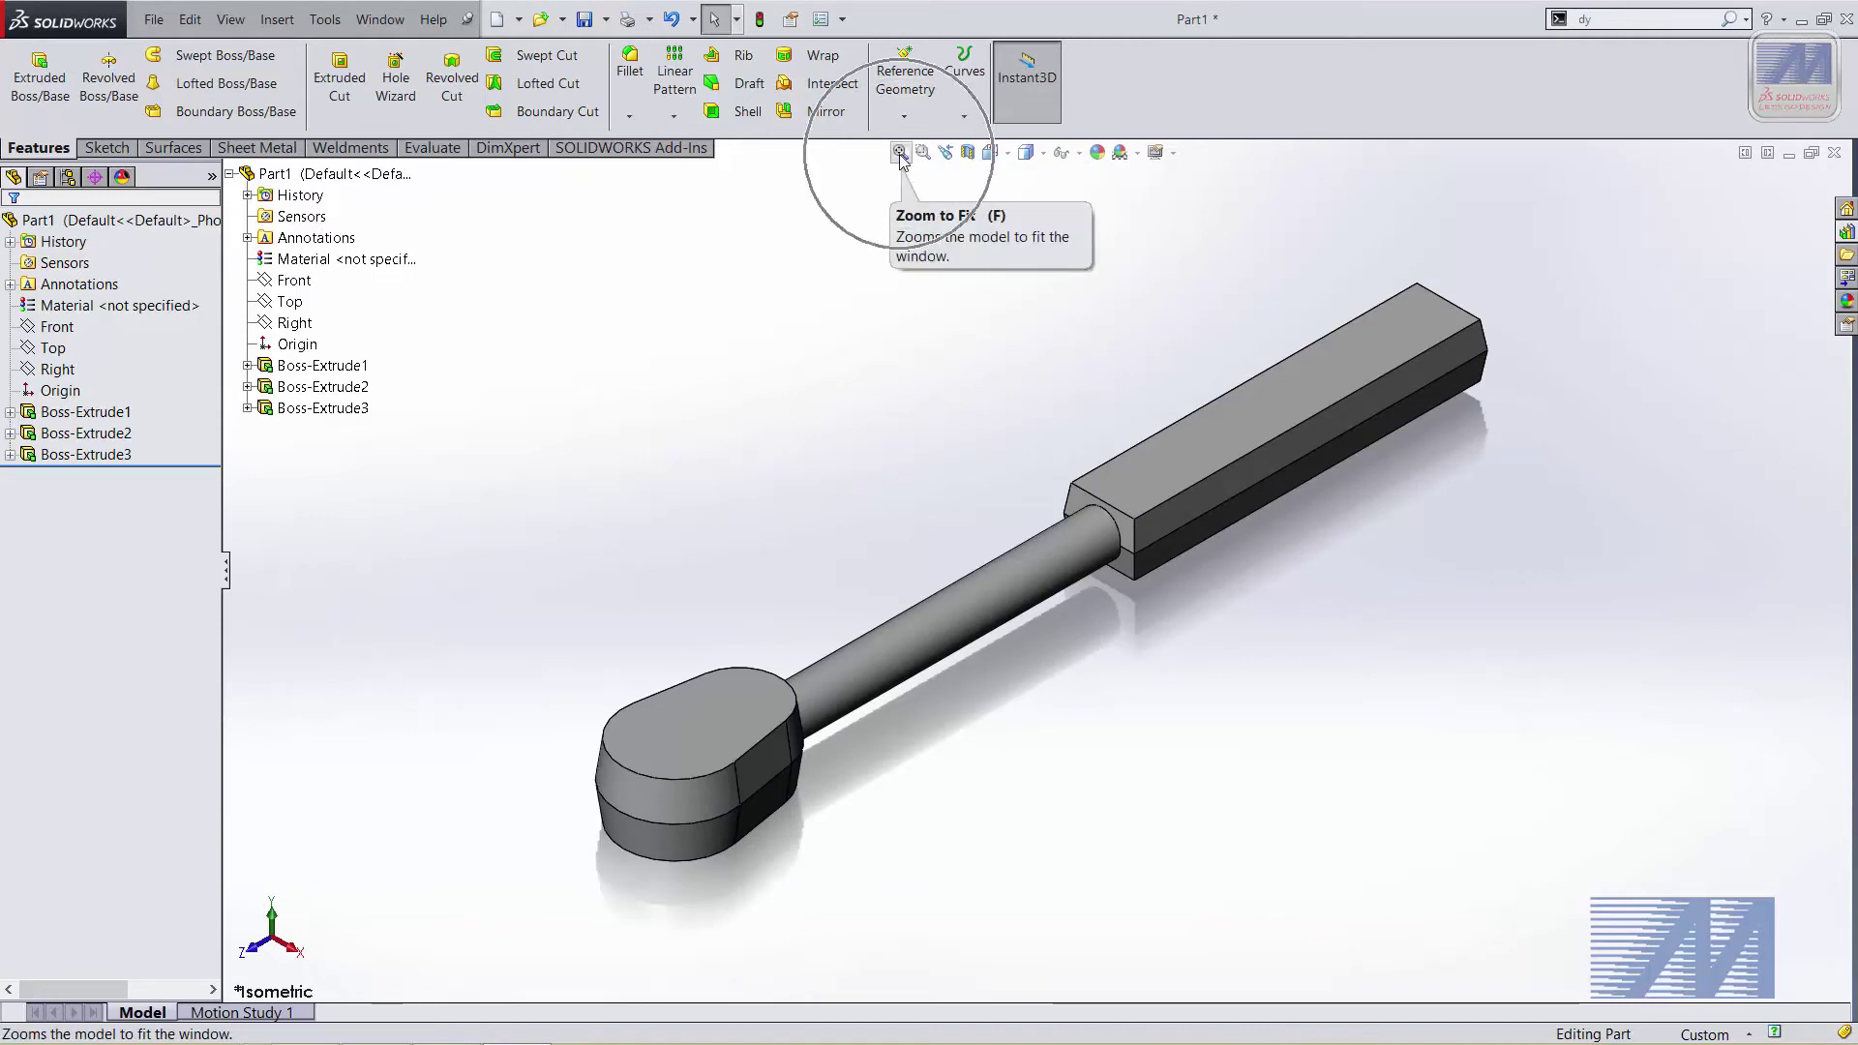
scroll(683, 613, "up", 5)
key("f")
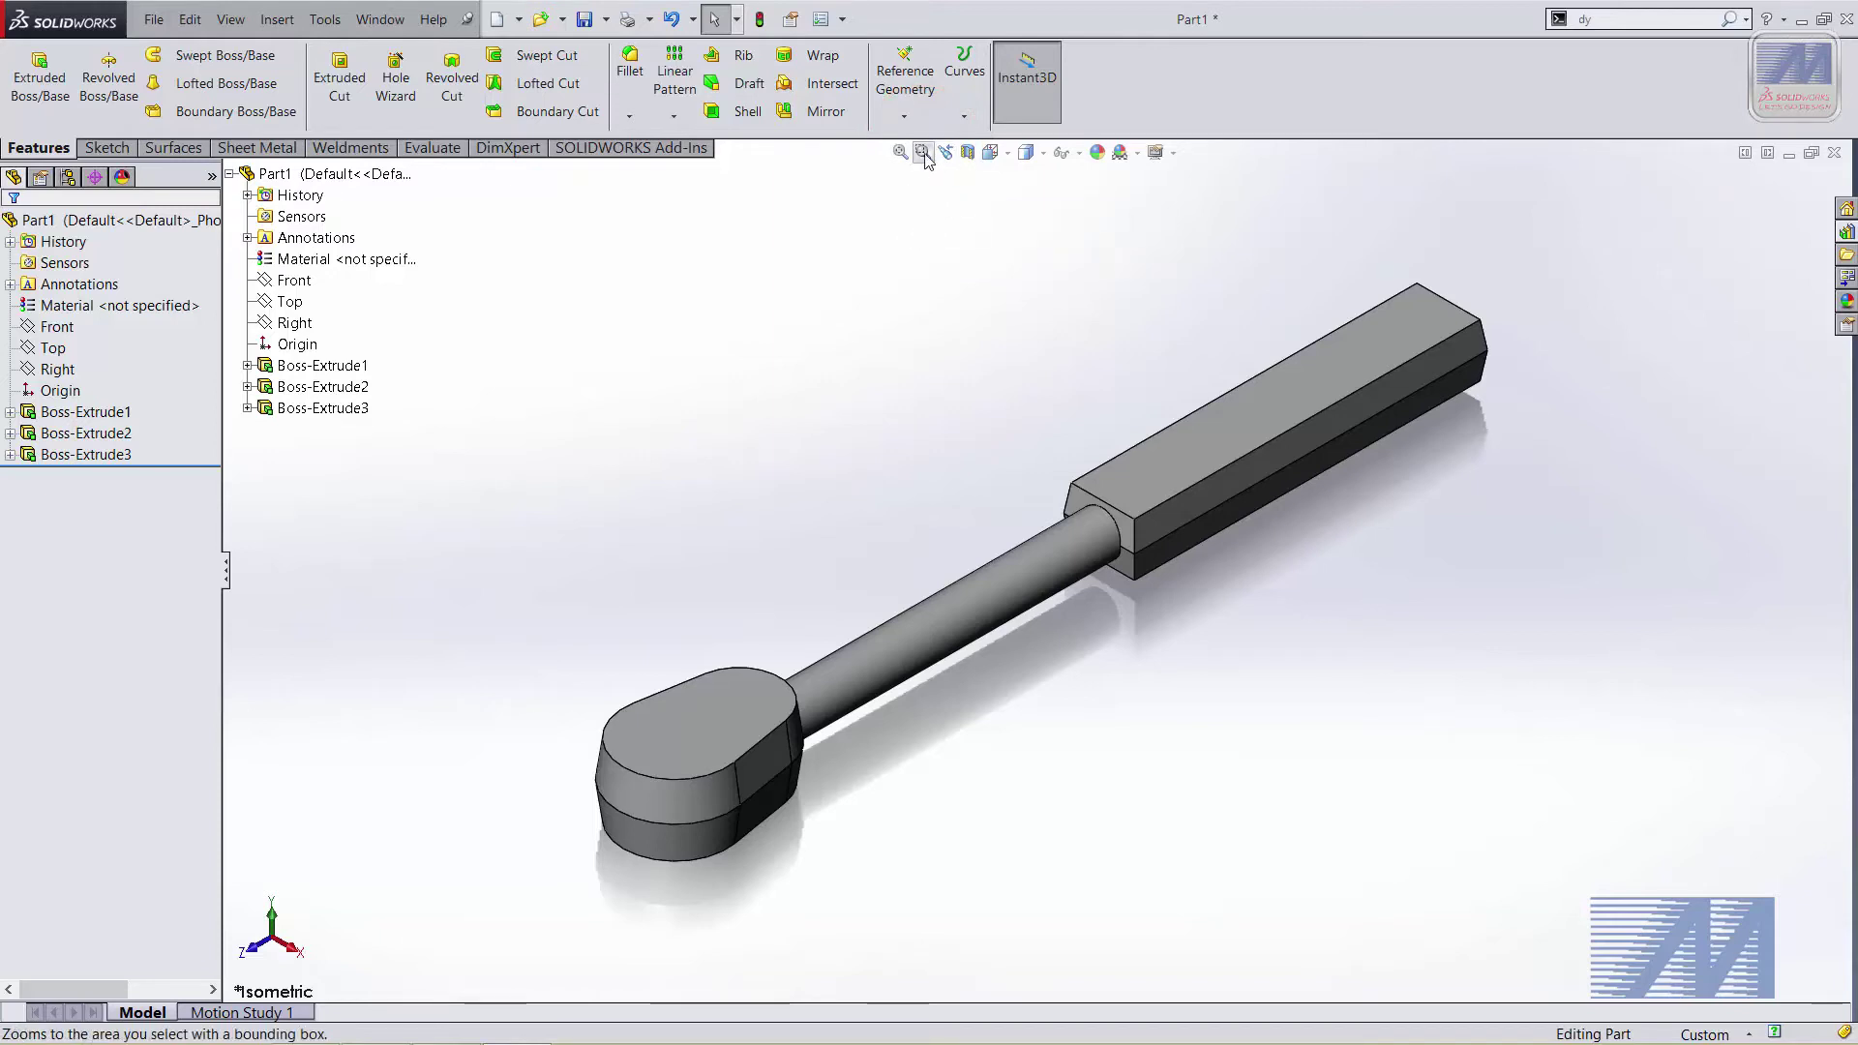
Zoom to an area around the wrench's rounded head
left_click(925, 154)
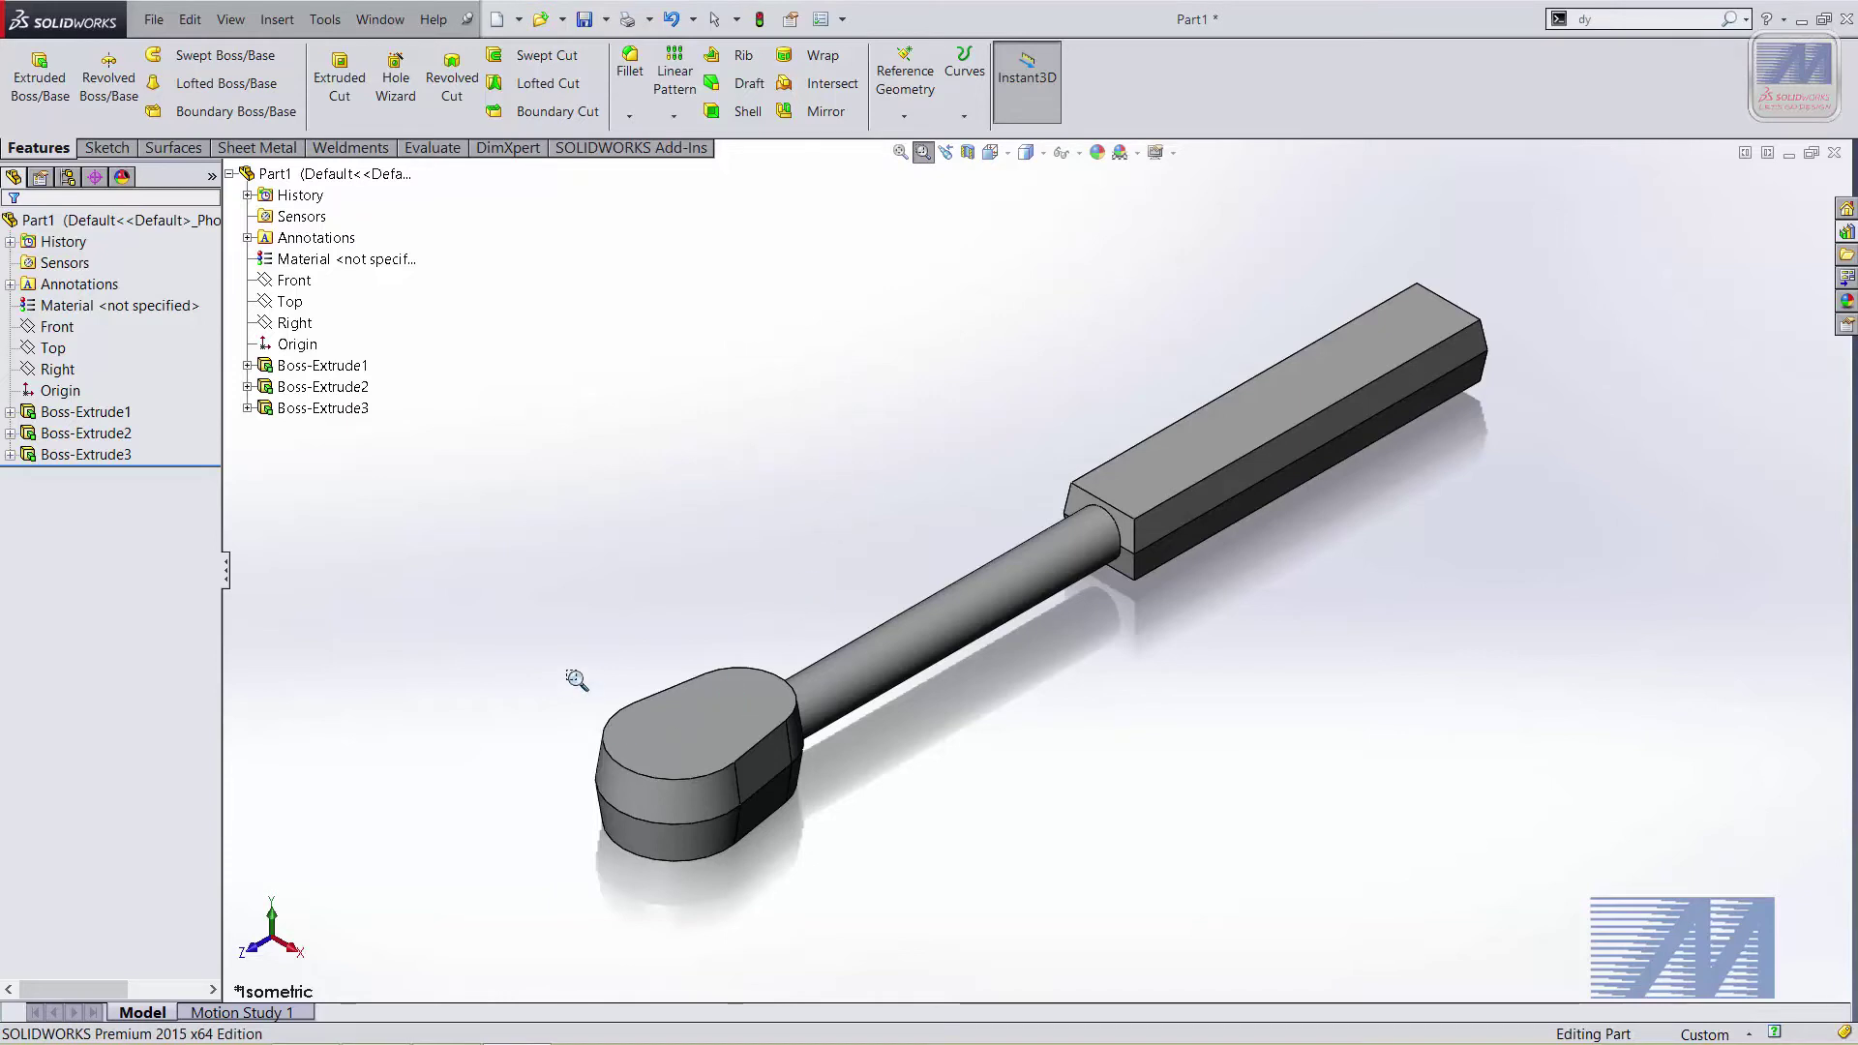
mouse_move(514, 627)
left_mouse_down()
mouse_move(824, 895)
mouse_move(890, 914)
left_mouse_up()
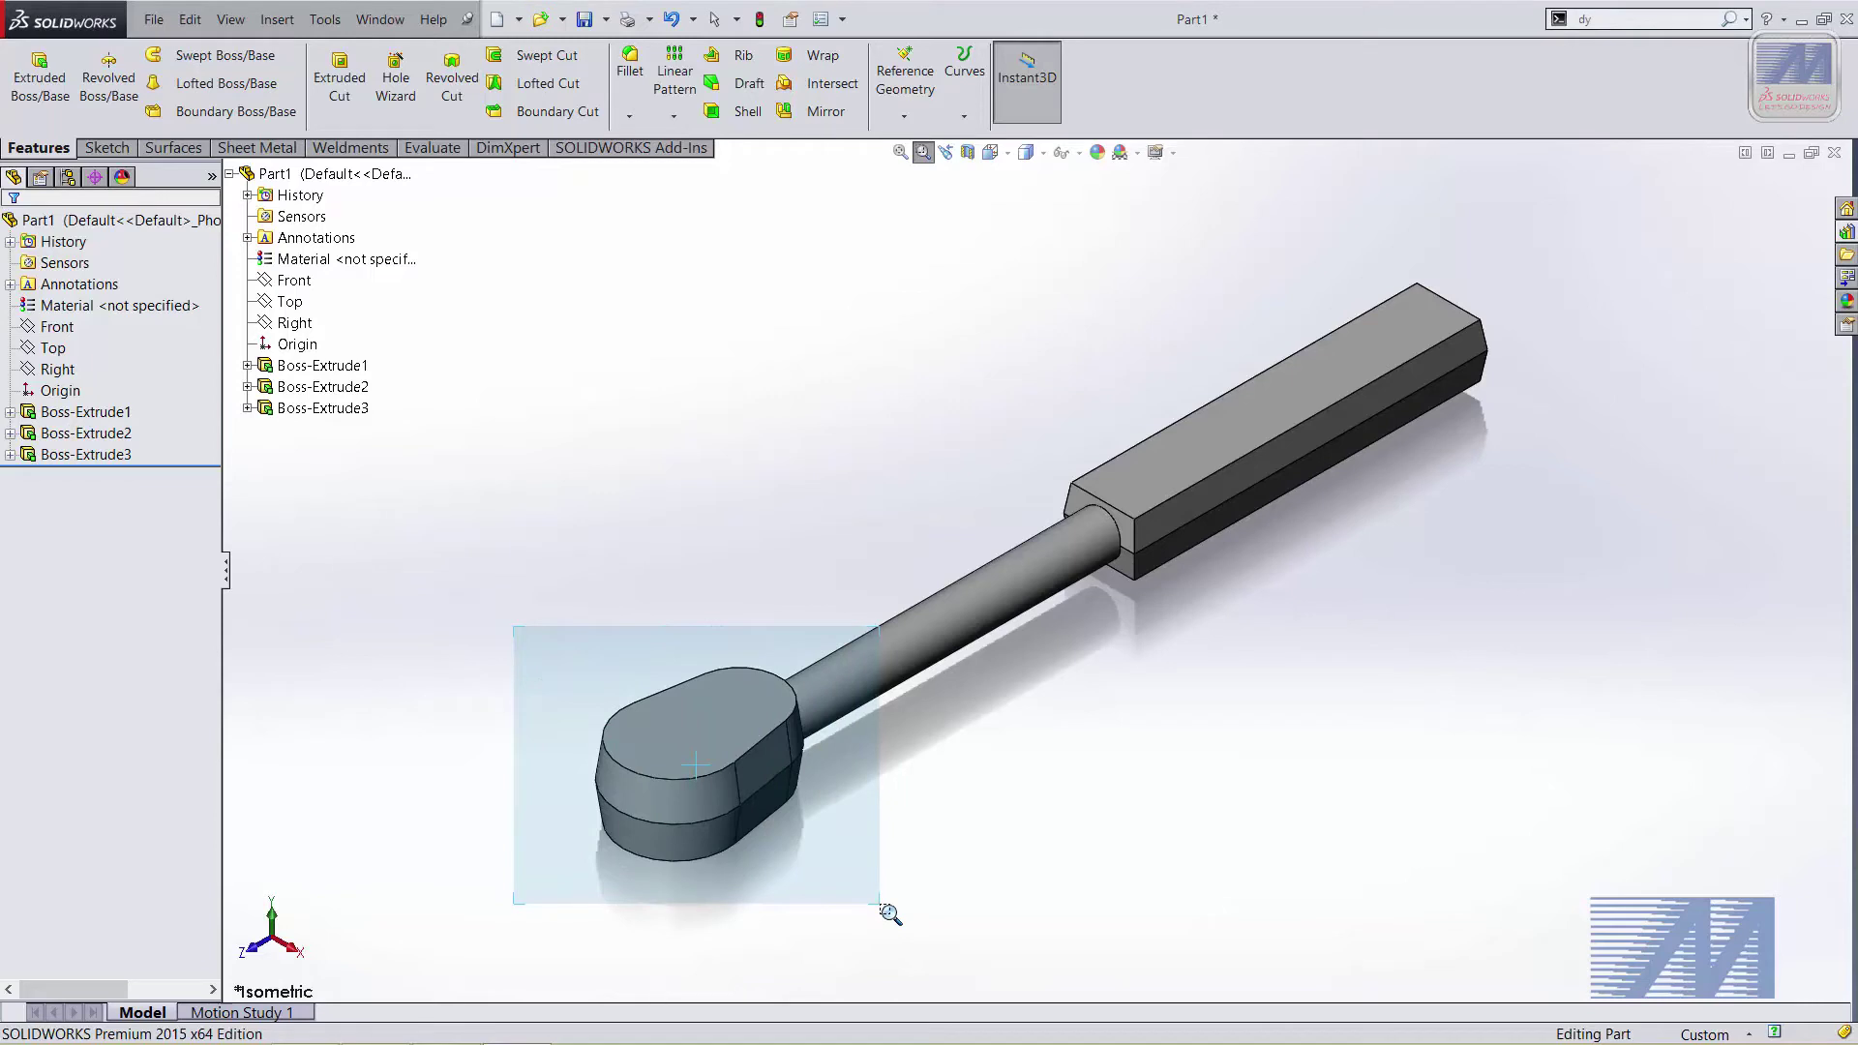
left_click_drag(889, 914, 889, 914)
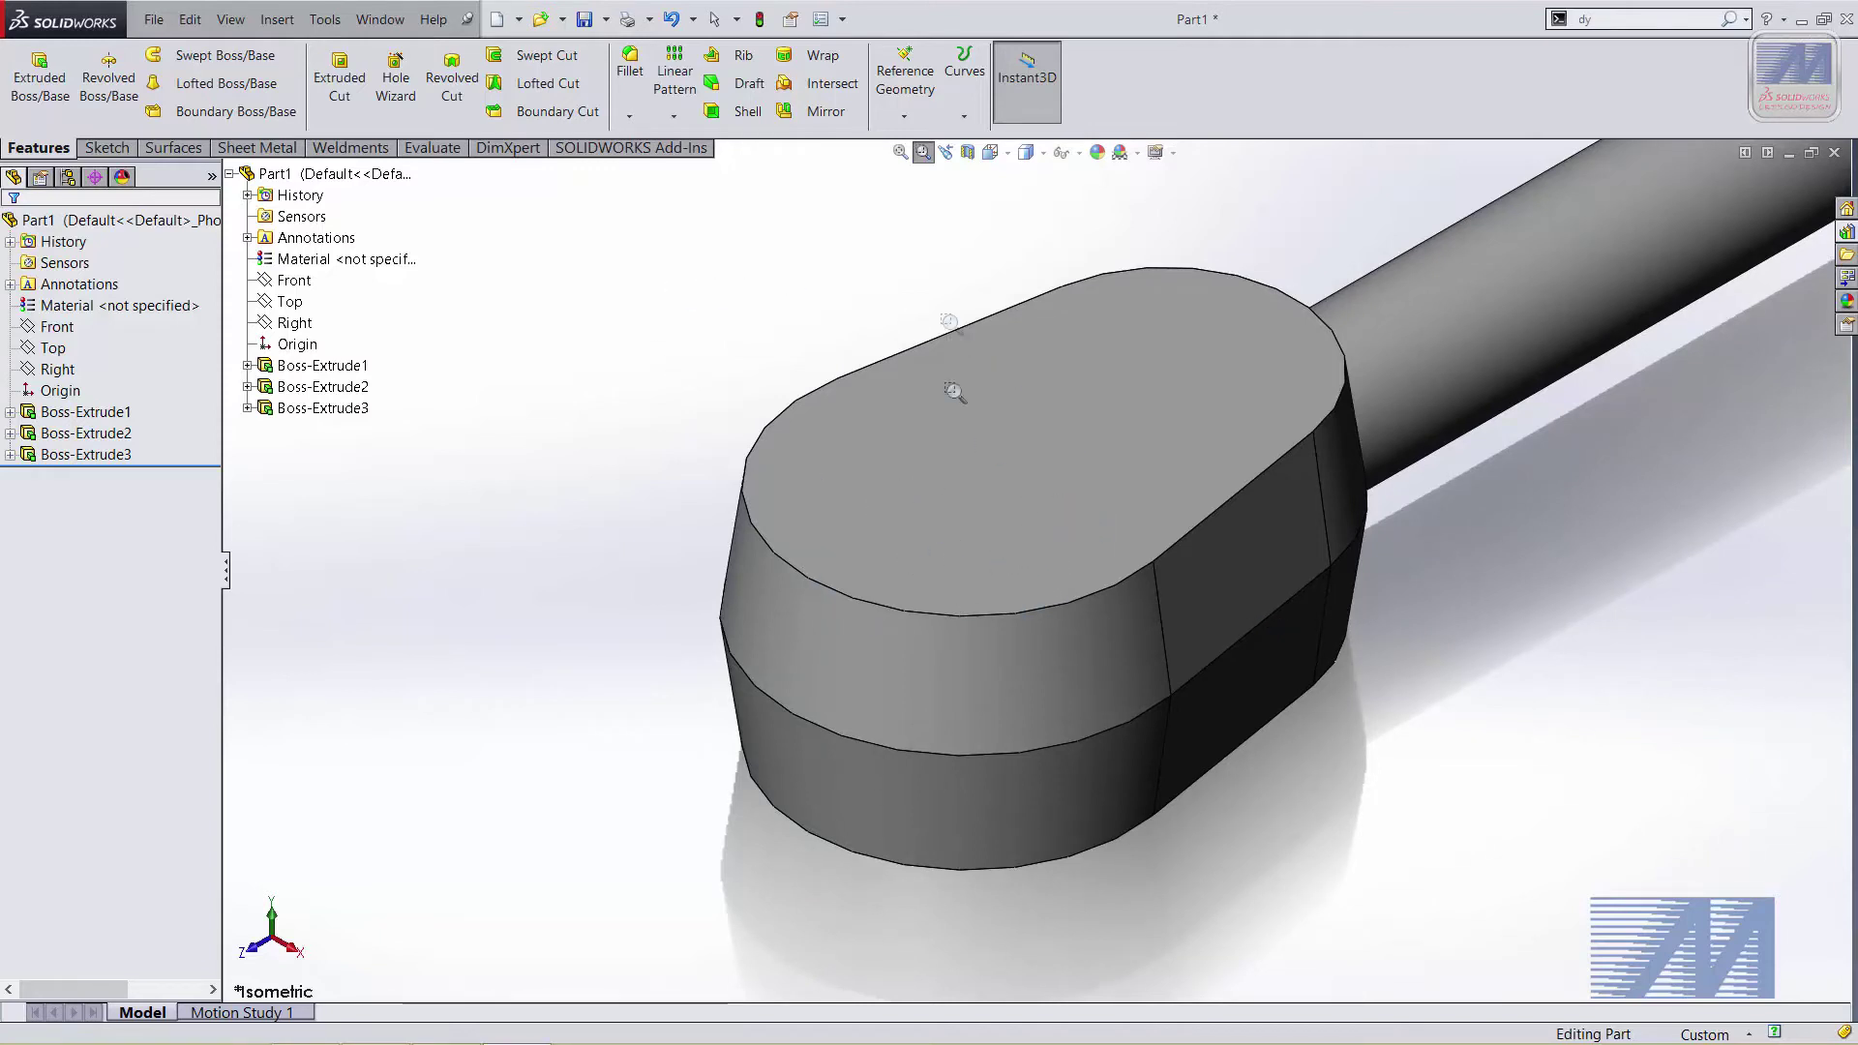
key("Escape")
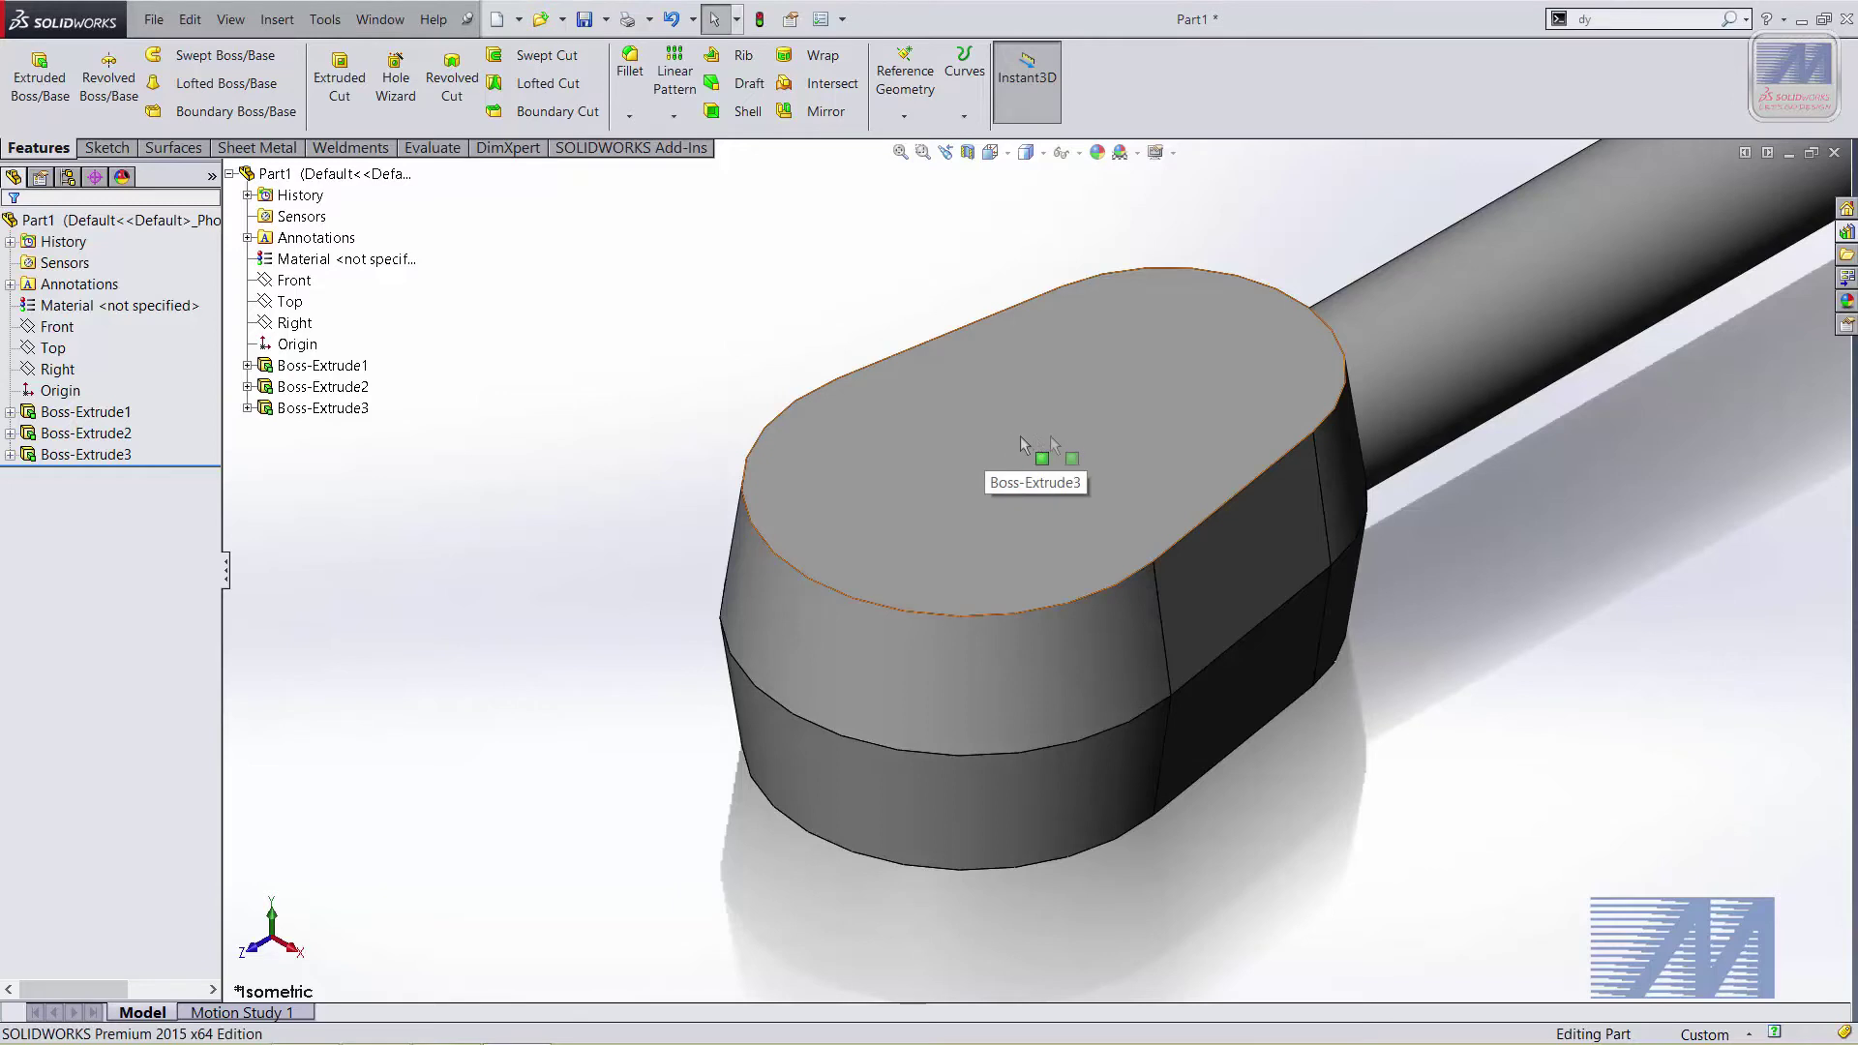
Zoom out and back in, then select the collar face where the shaft meets the handle
scroll(1484, 753, "up", 5)
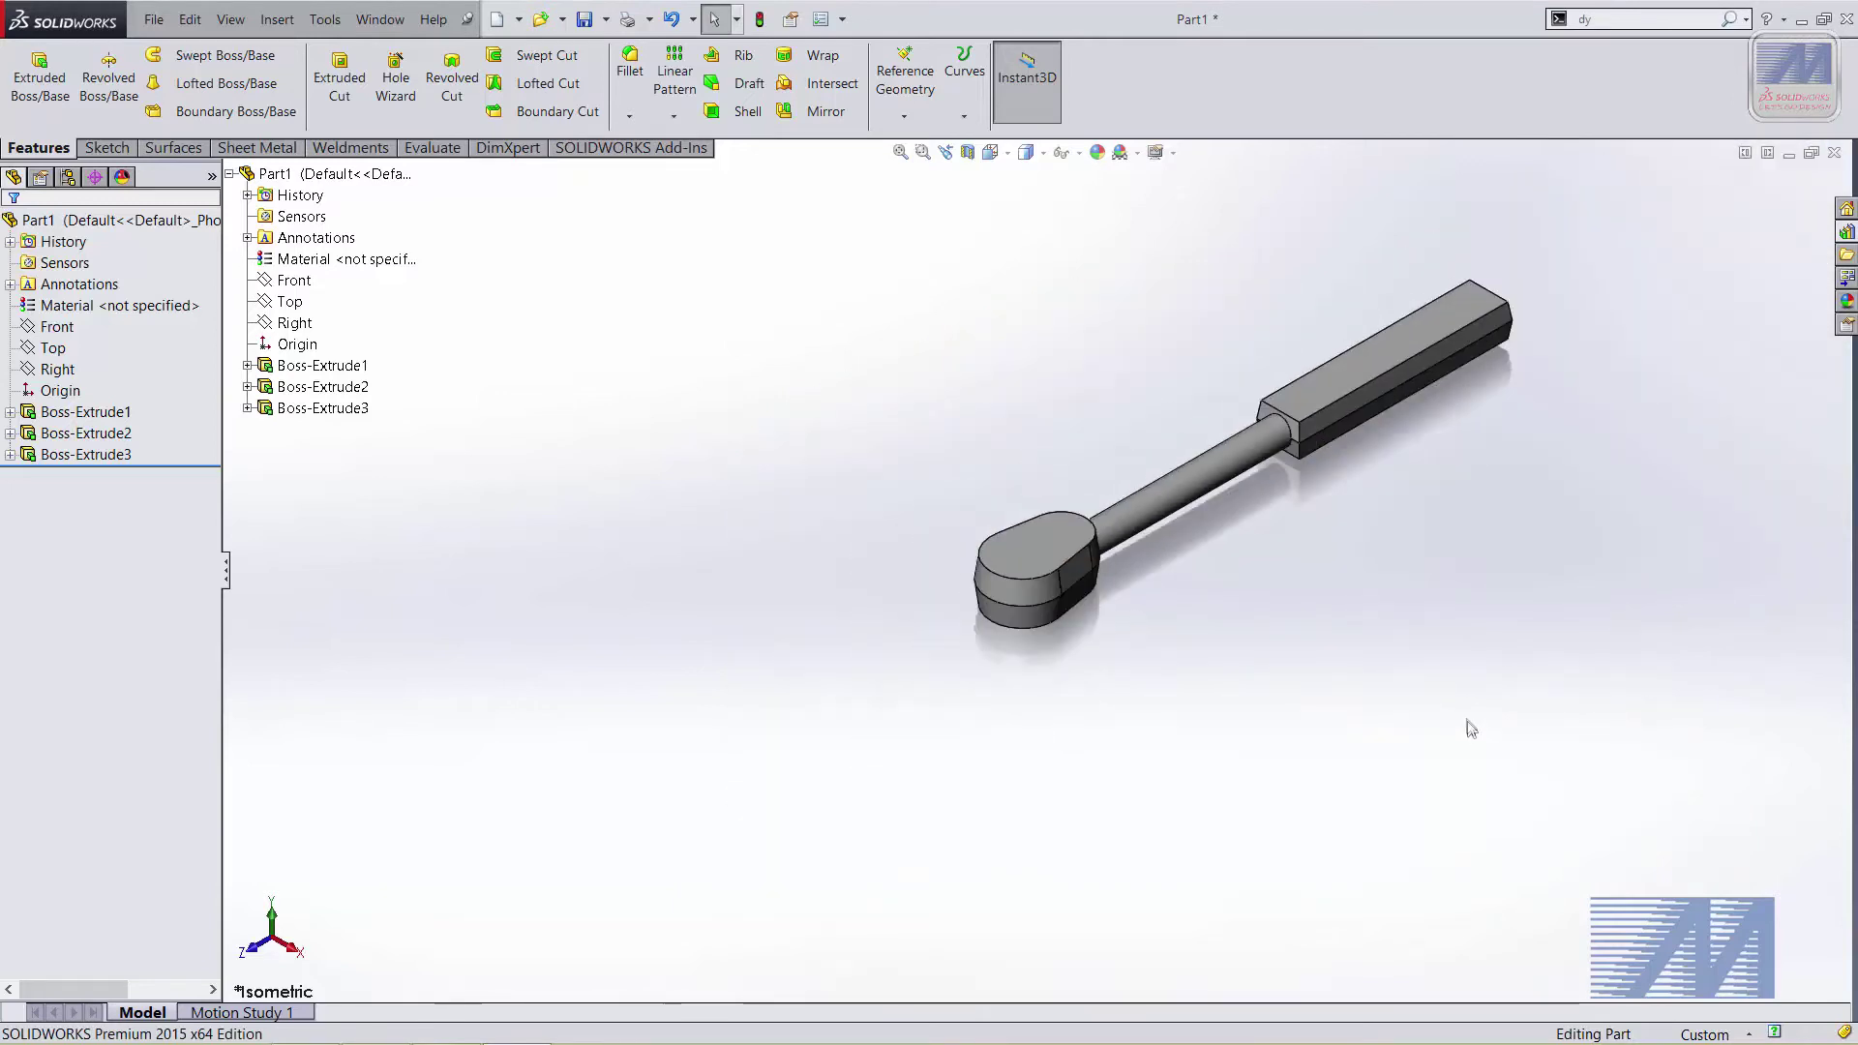
scroll(1423, 416, "up", 2)
scroll(1281, 414, "down", 1)
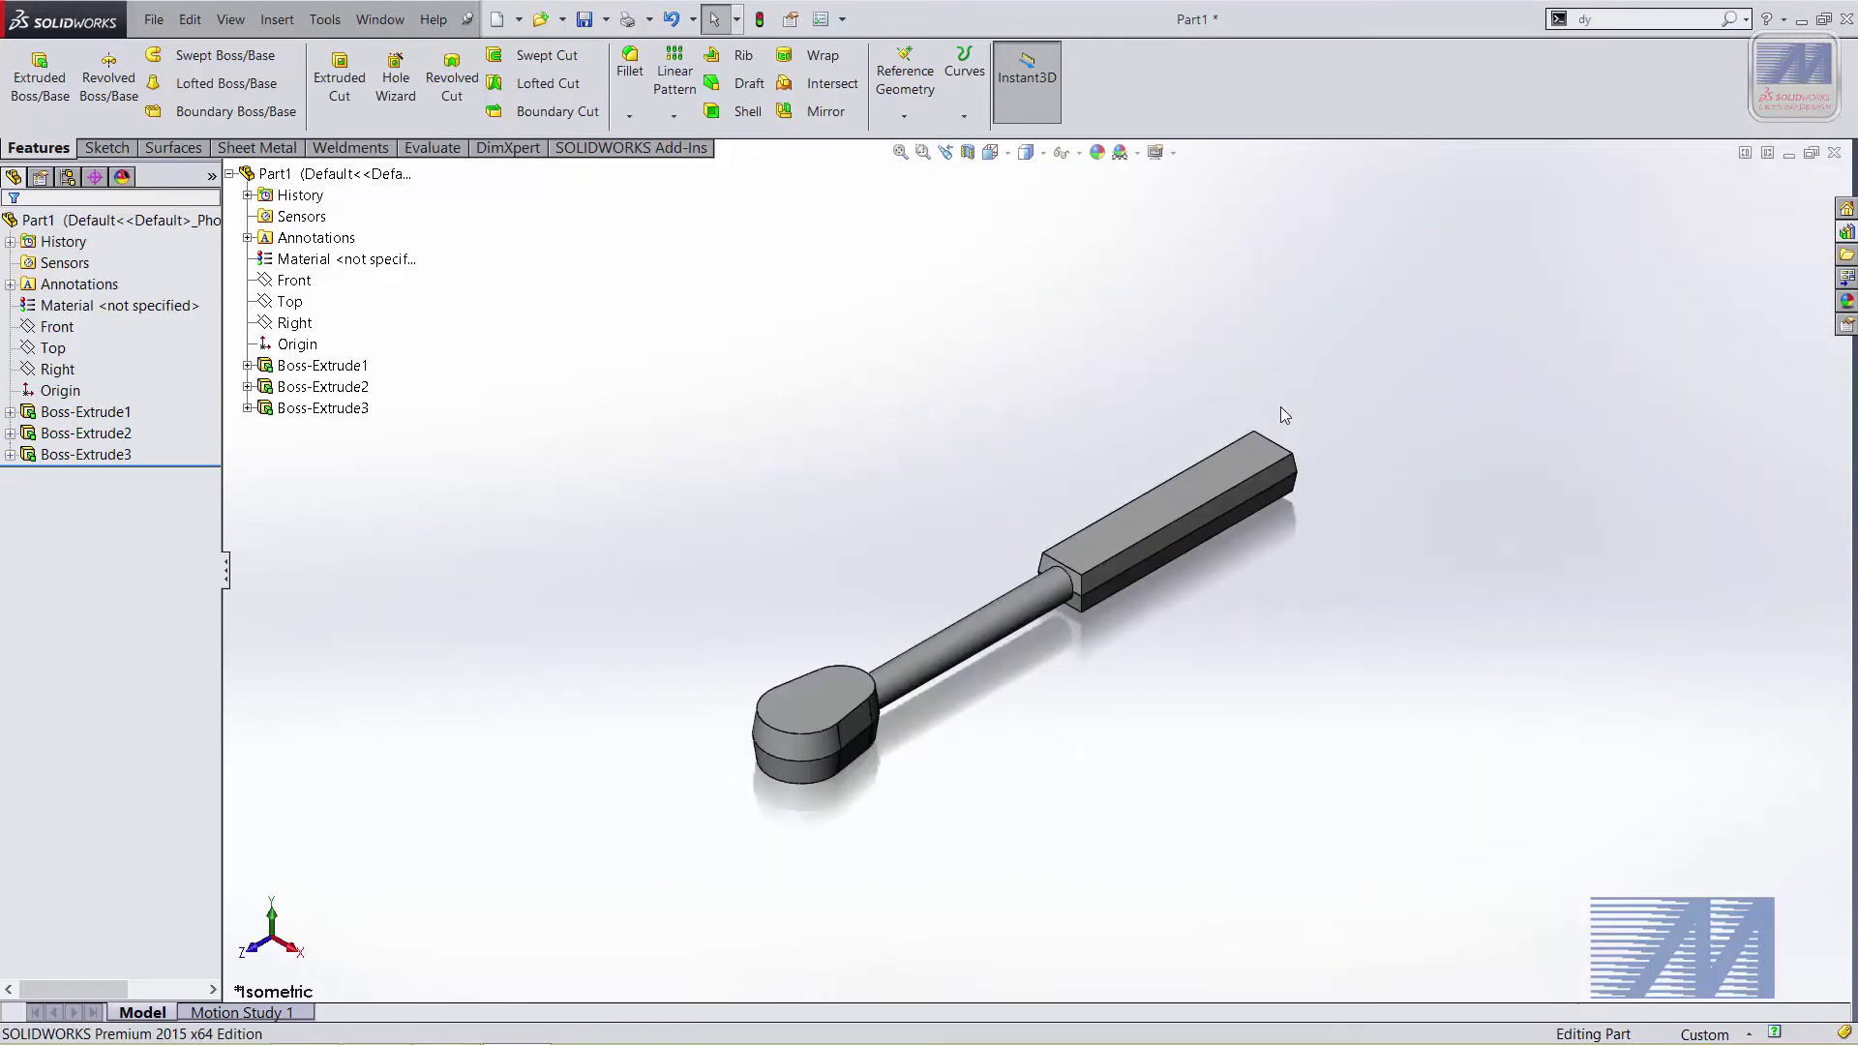
scroll(1074, 553, "down", 3)
left_click(1084, 549)
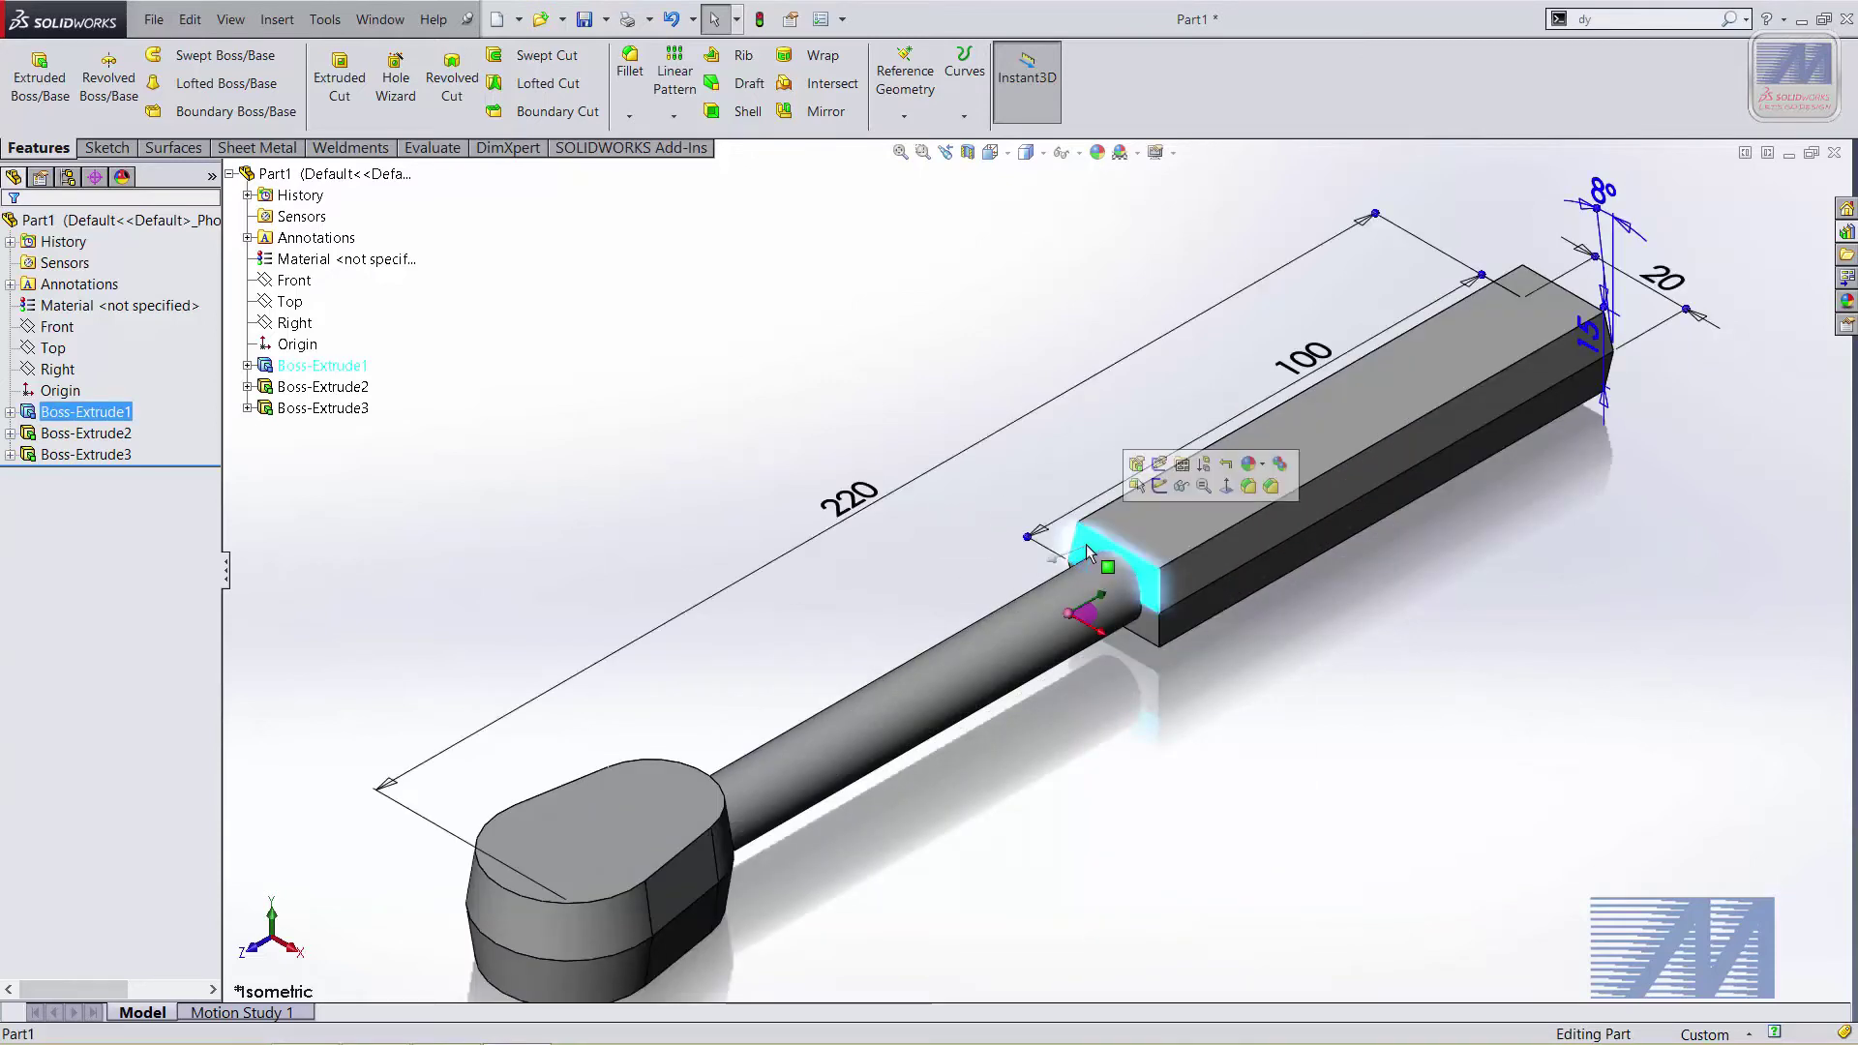
Zoom to the selected collar face, then fit the whole part and collapse the feature tree
left_click(1204, 487)
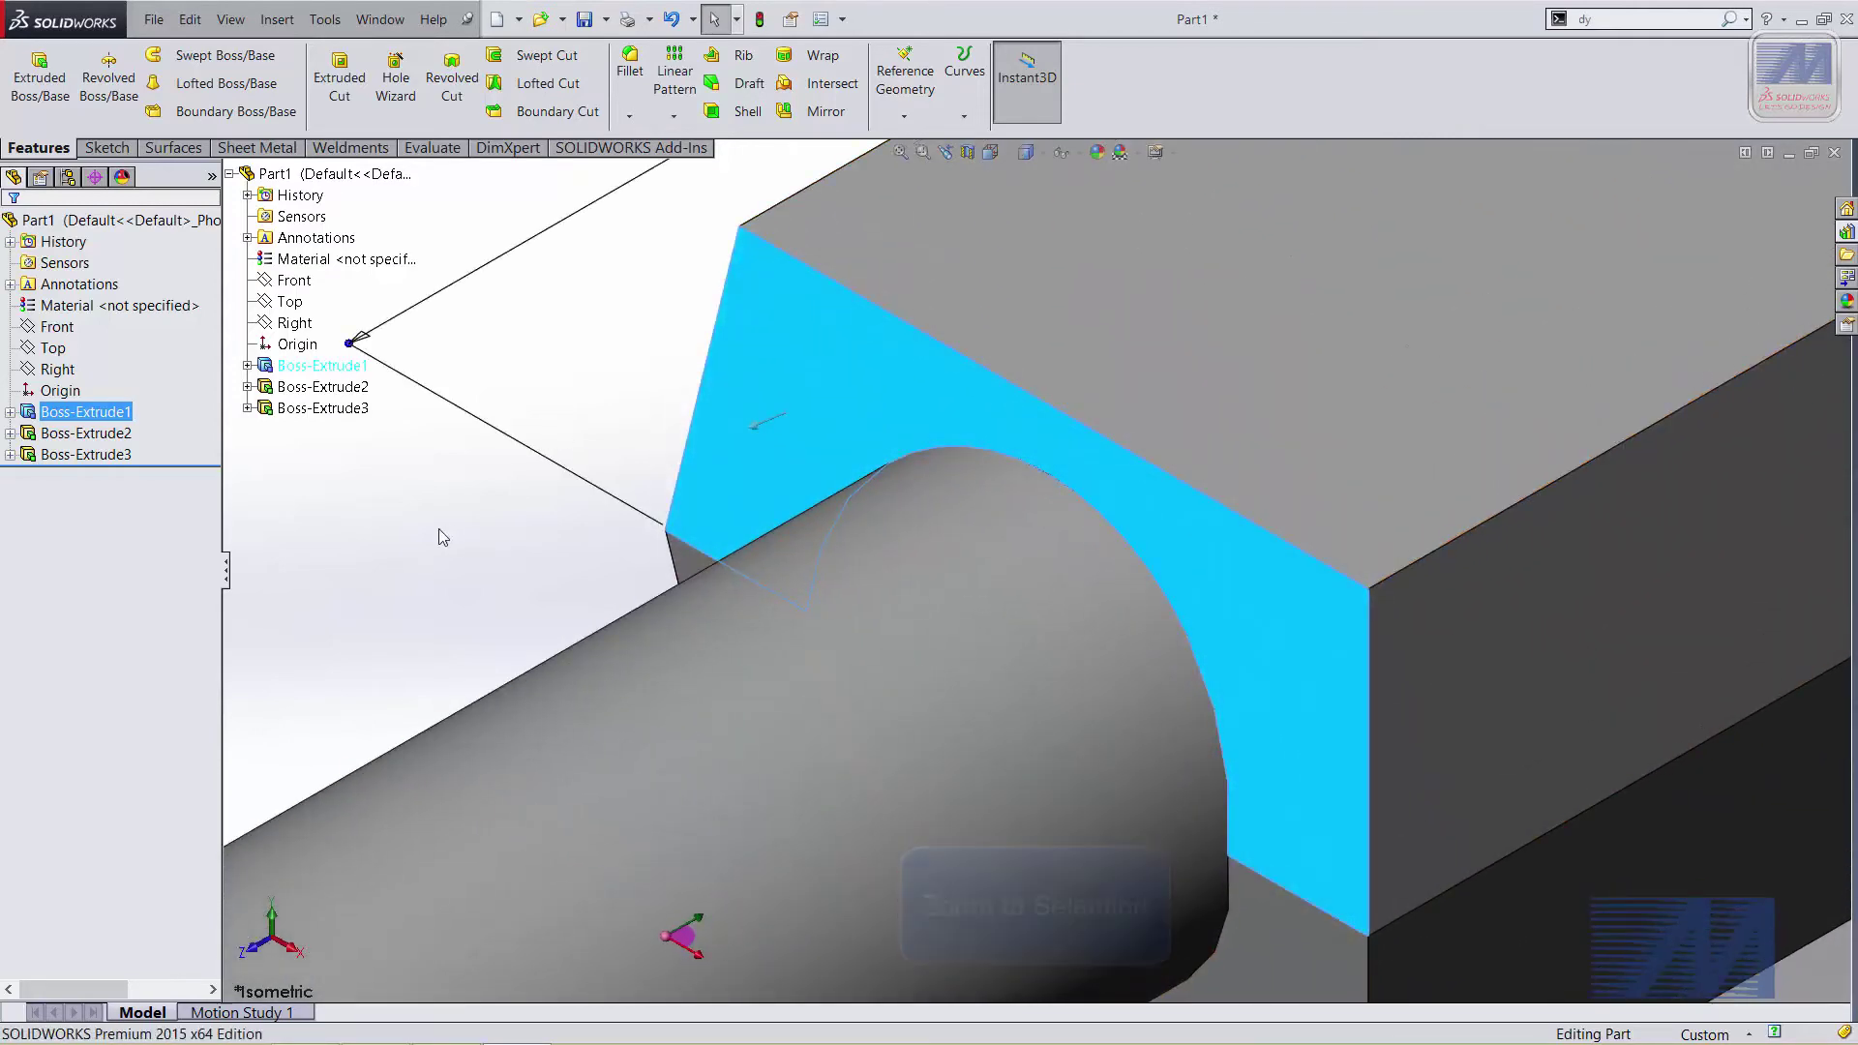
left_click(438, 530)
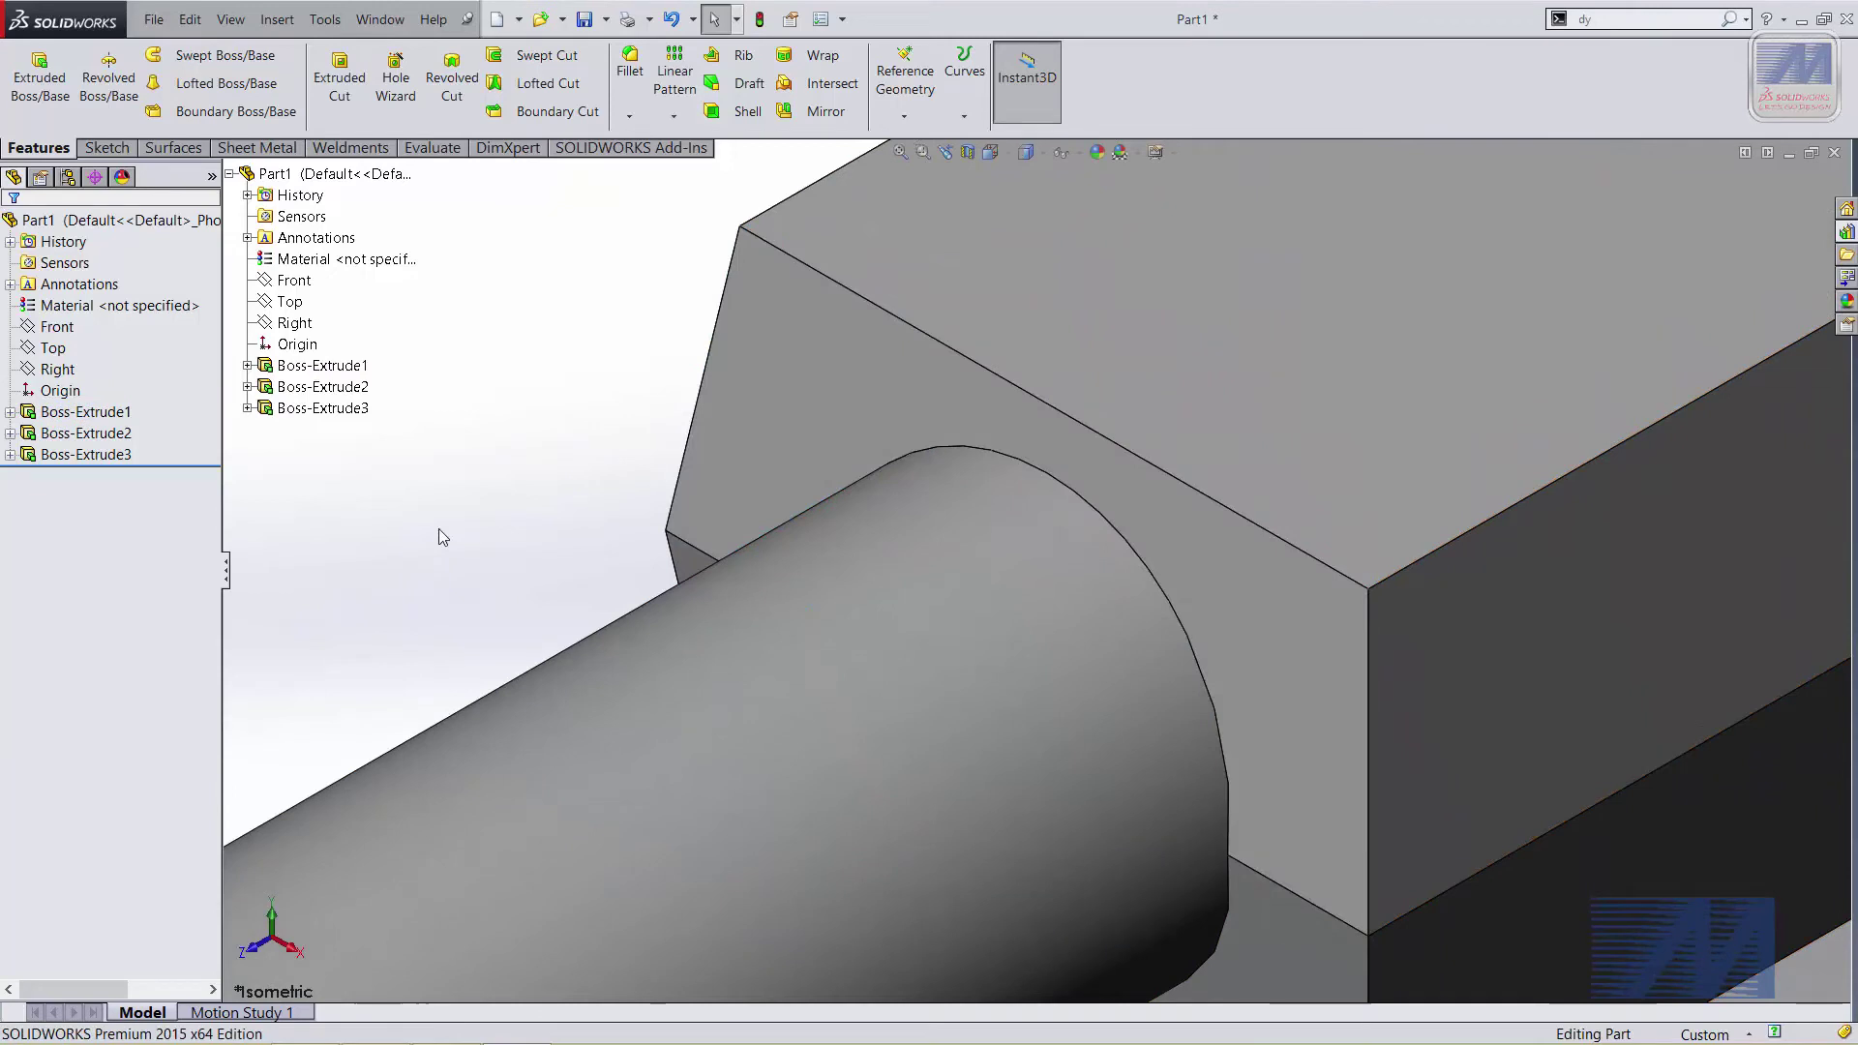
key("f")
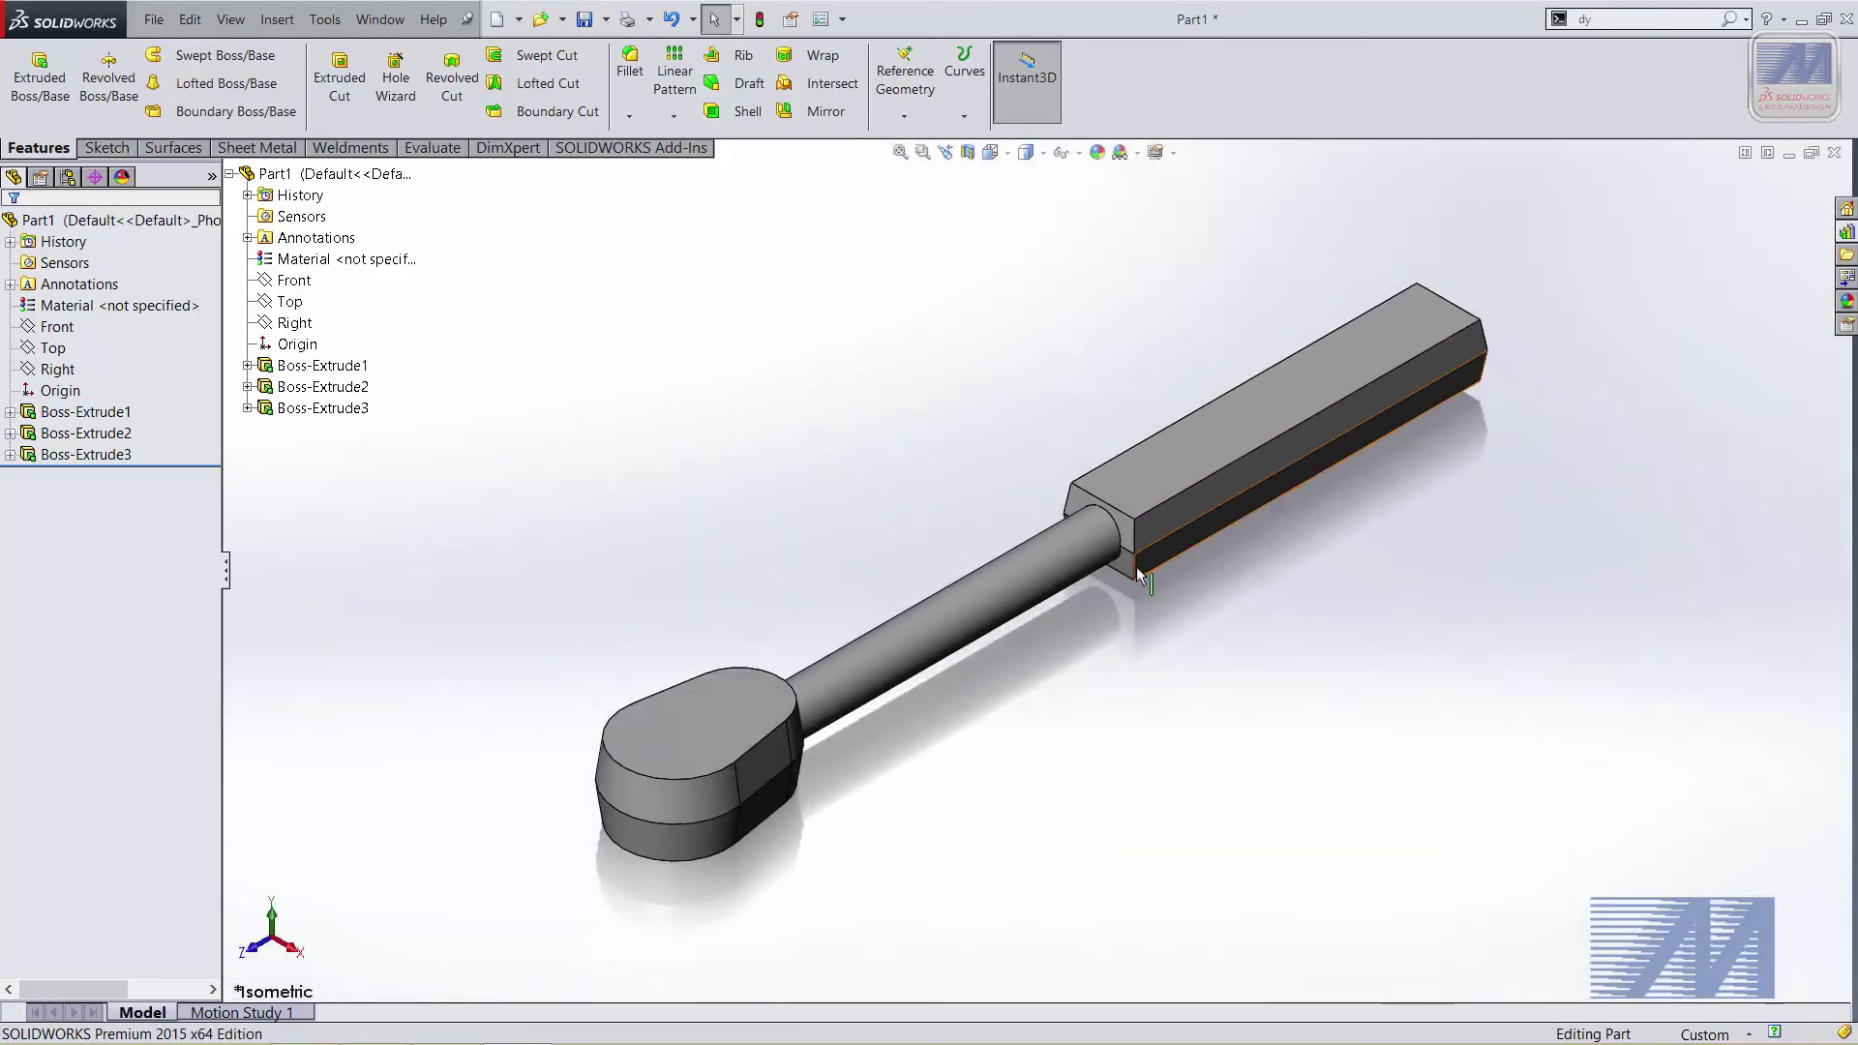
left_click(231, 175)
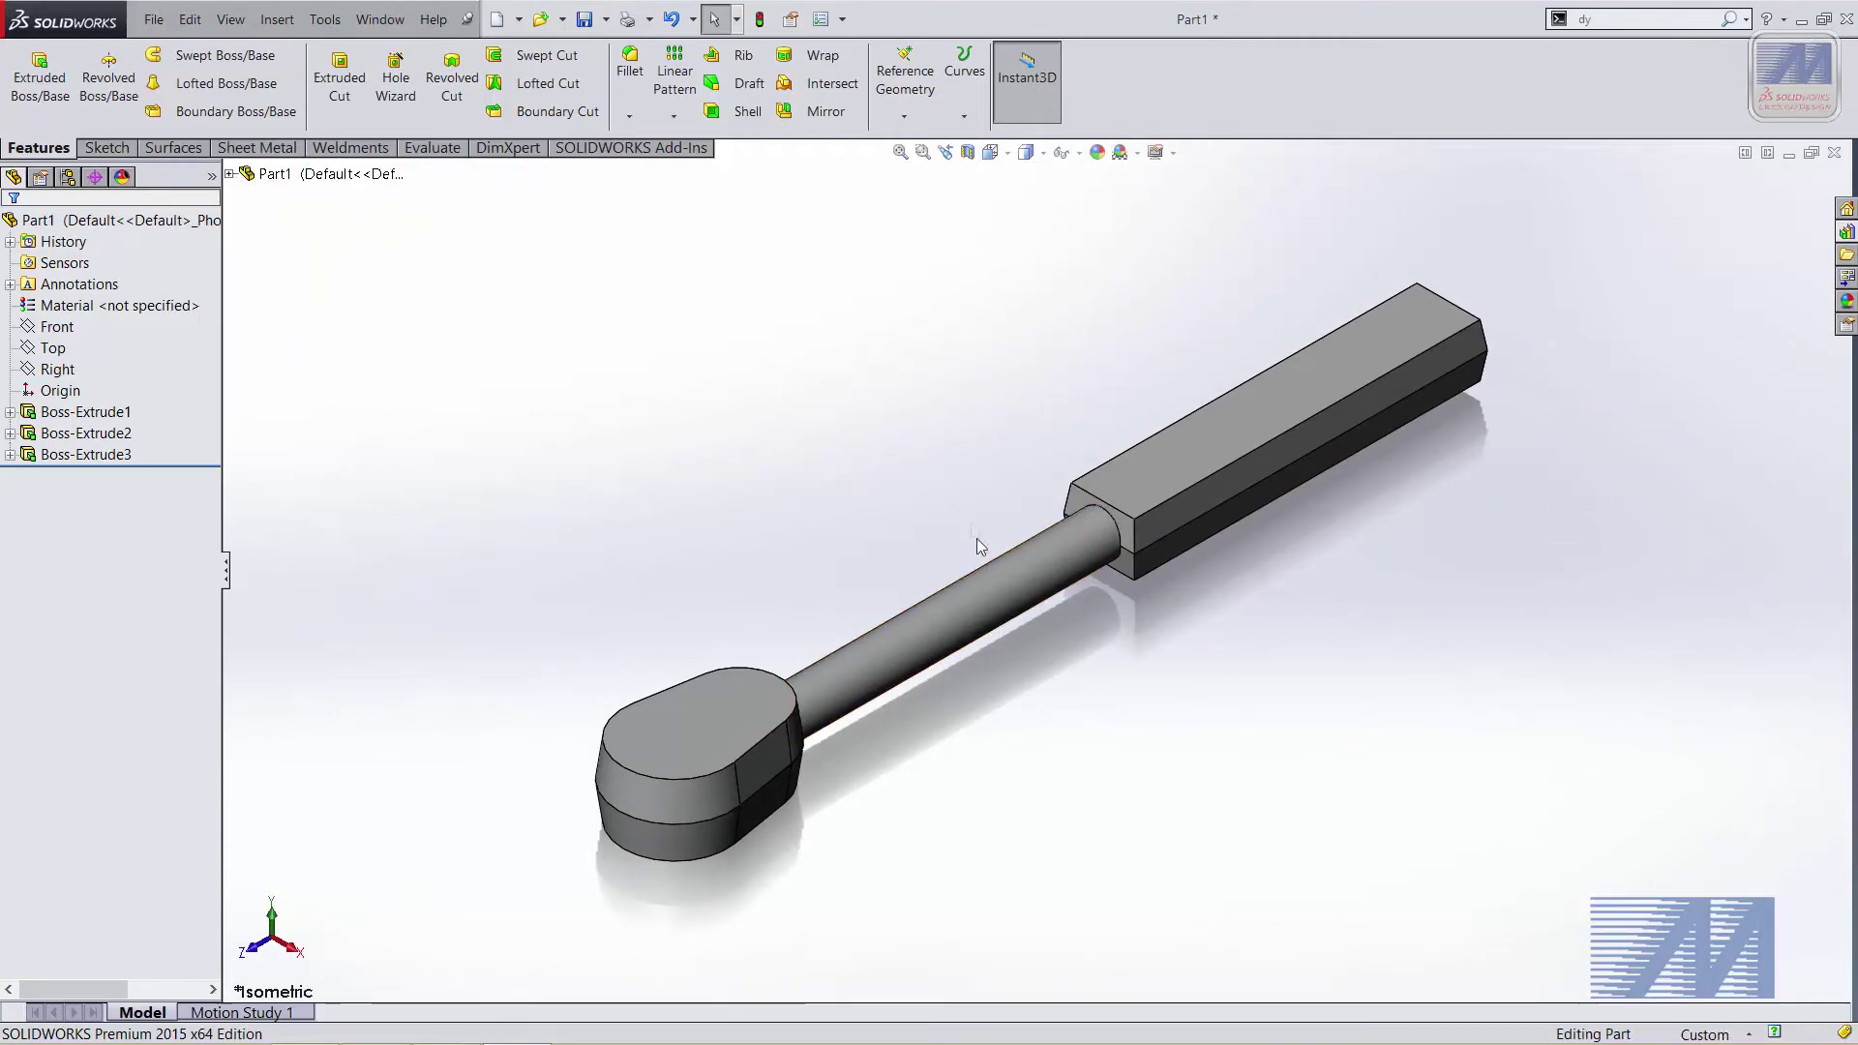
Zoom to an area around the rounded head and bring up the view orientation choices
left_click(923, 152)
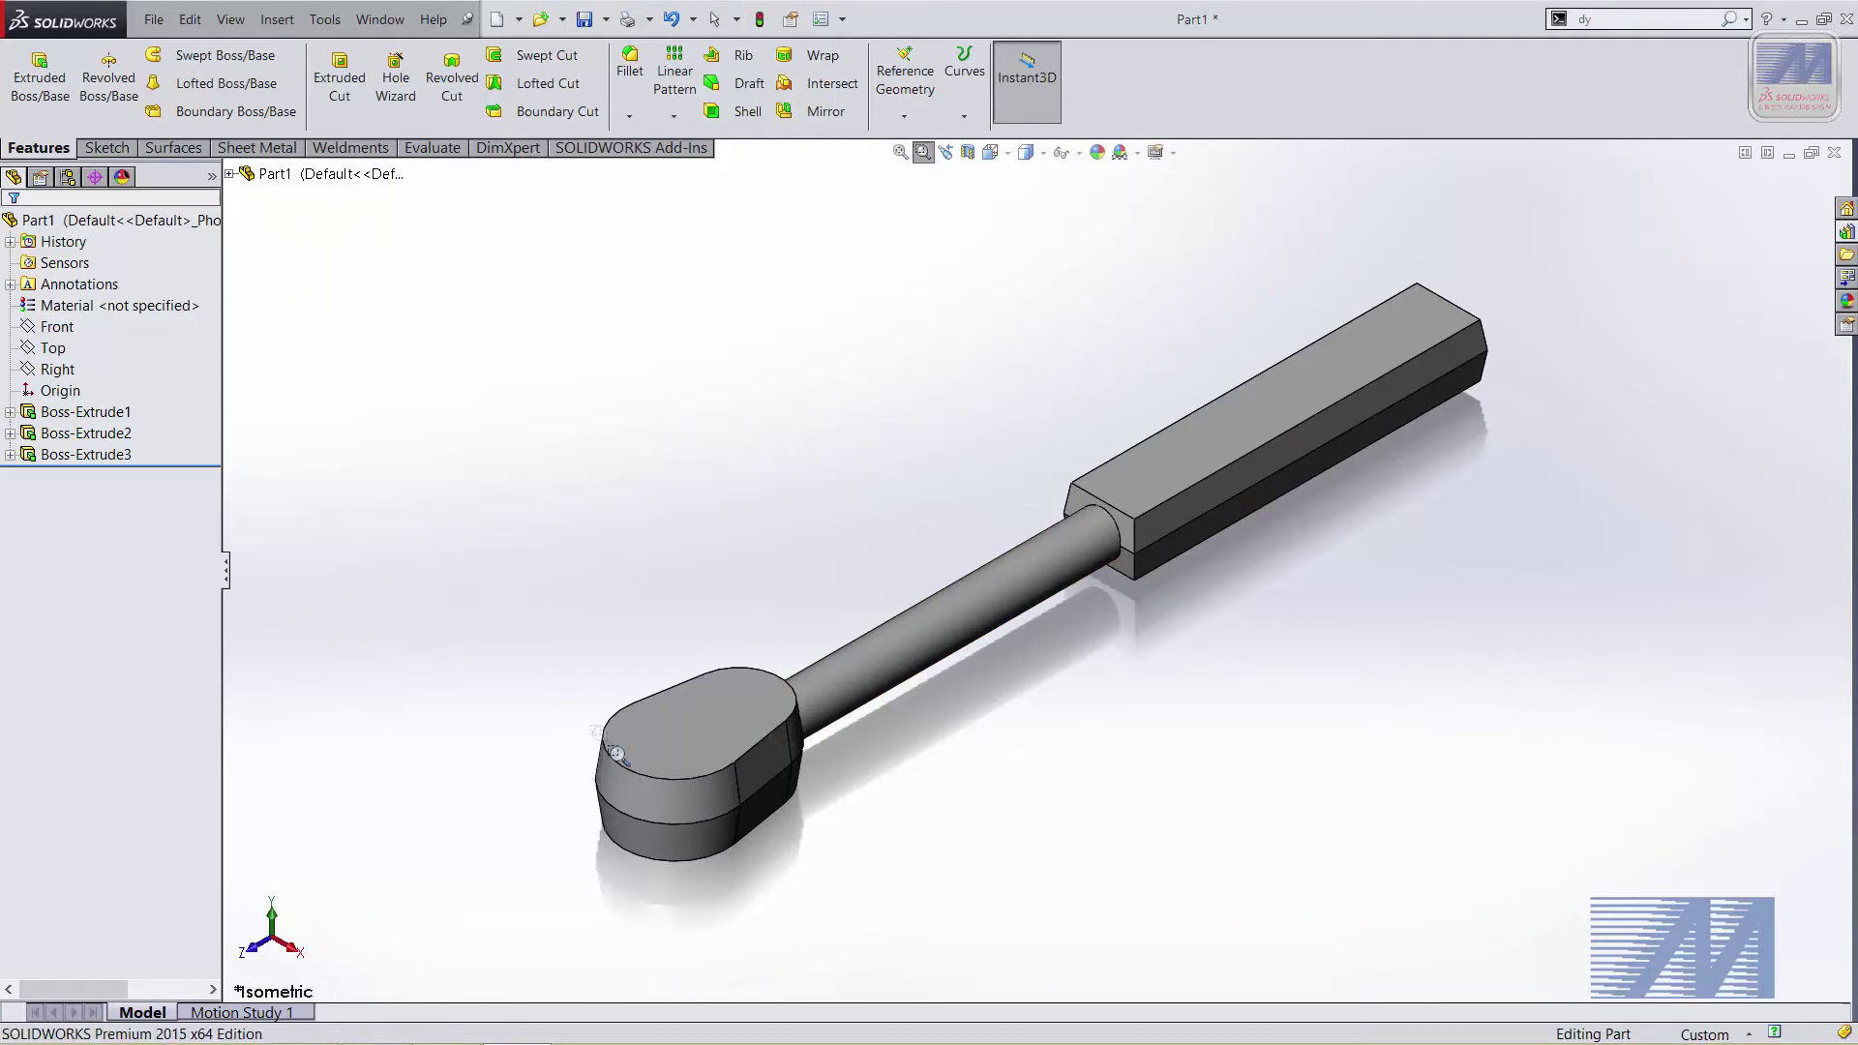
left_click_drag(542, 658, 881, 915)
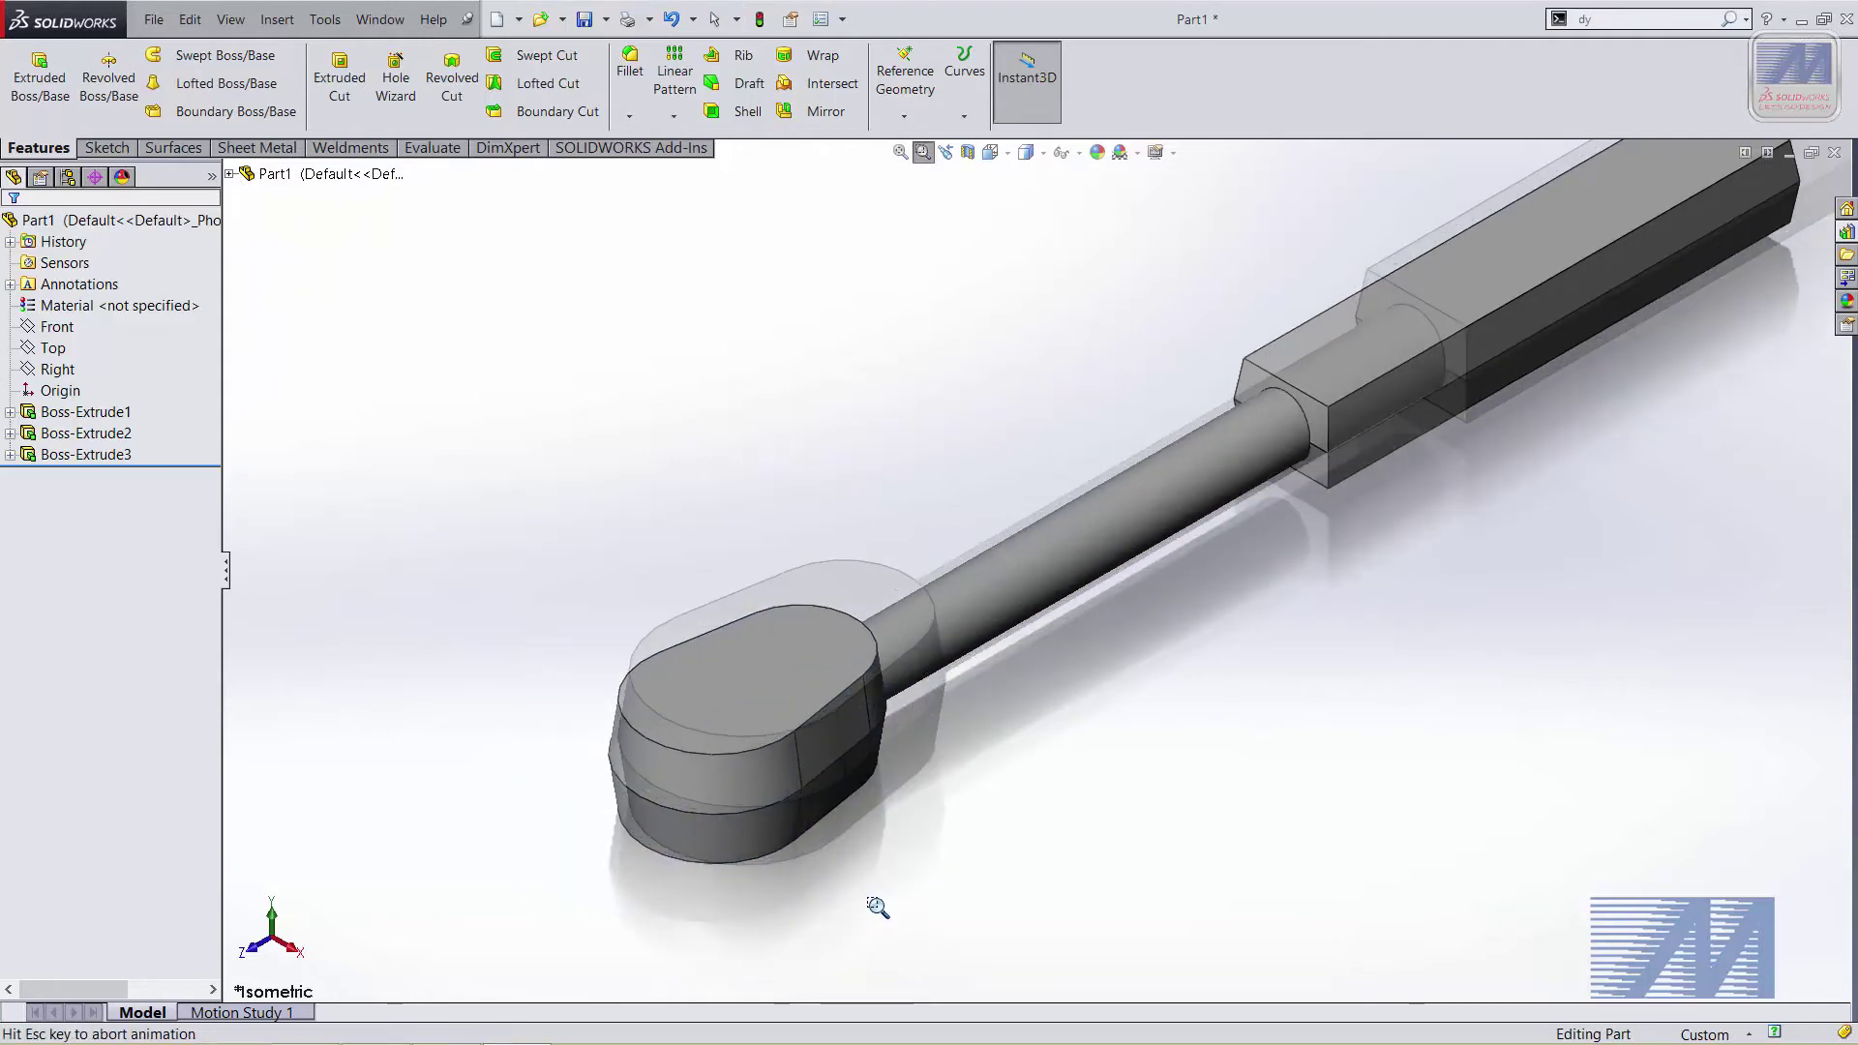
key("Escape")
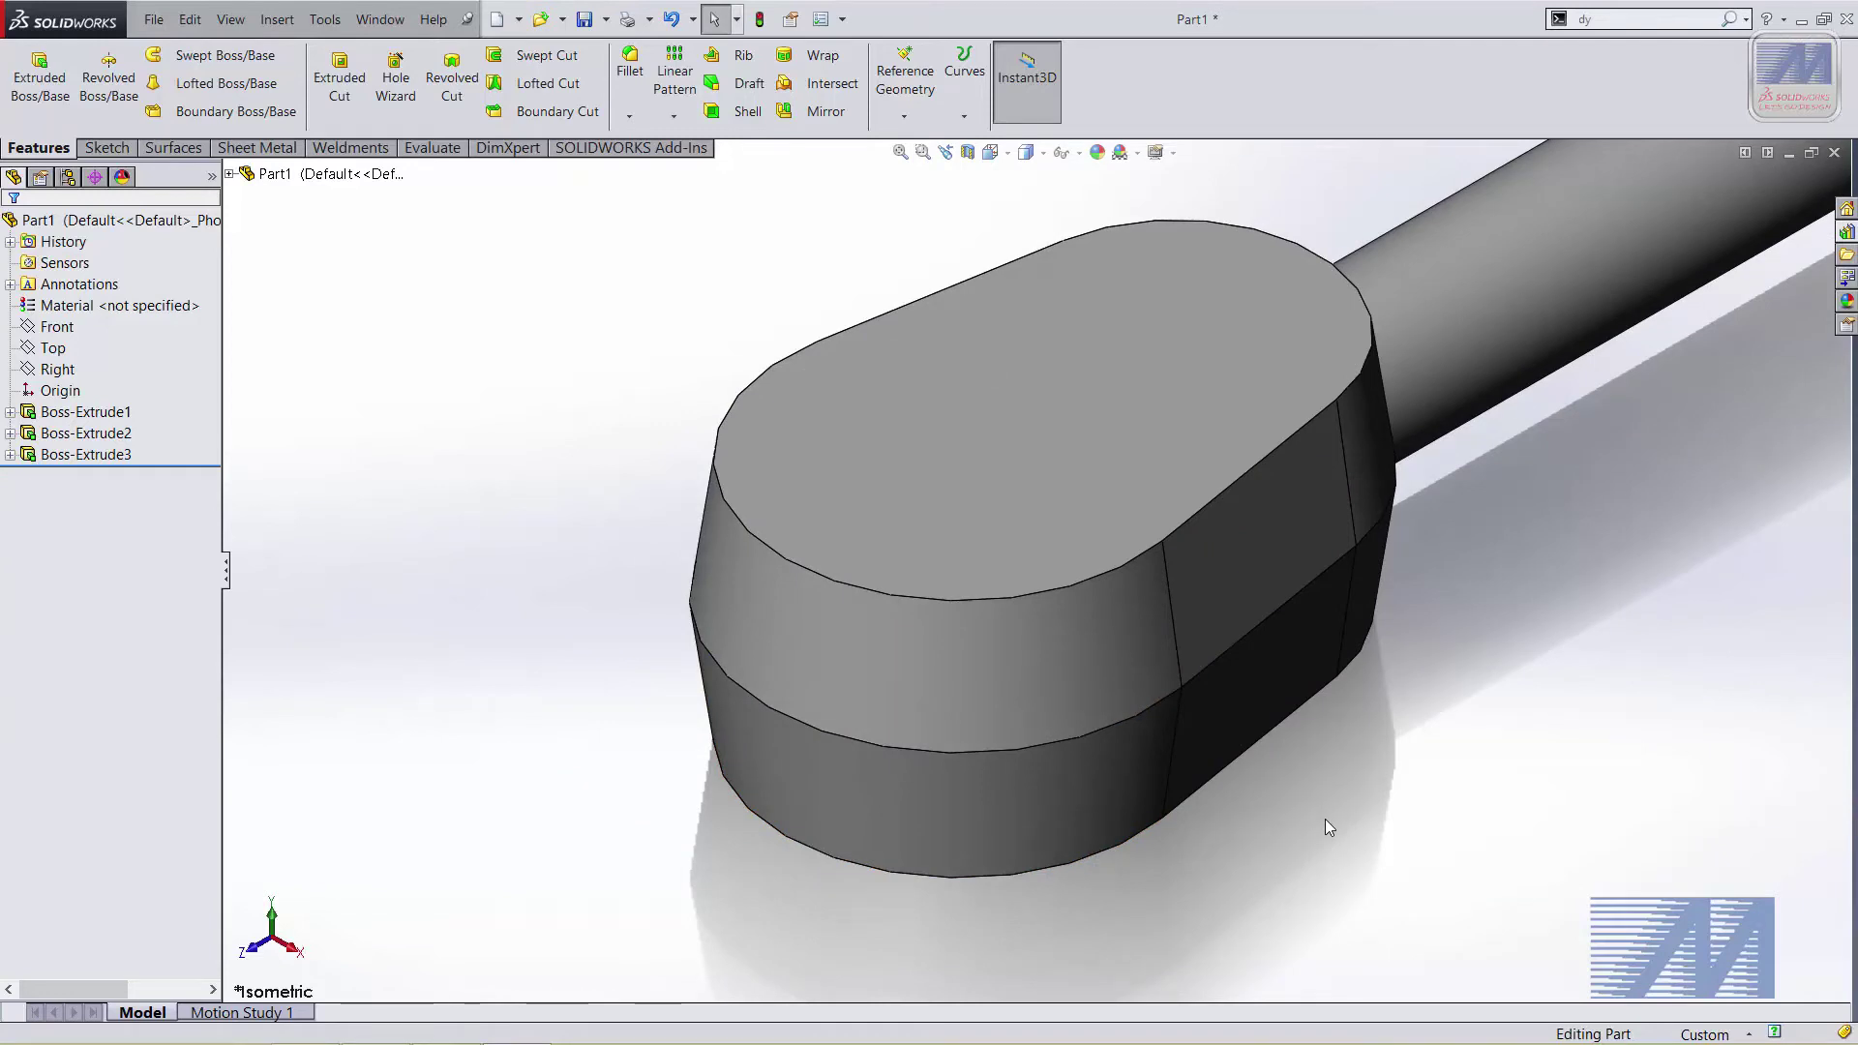
key("space")
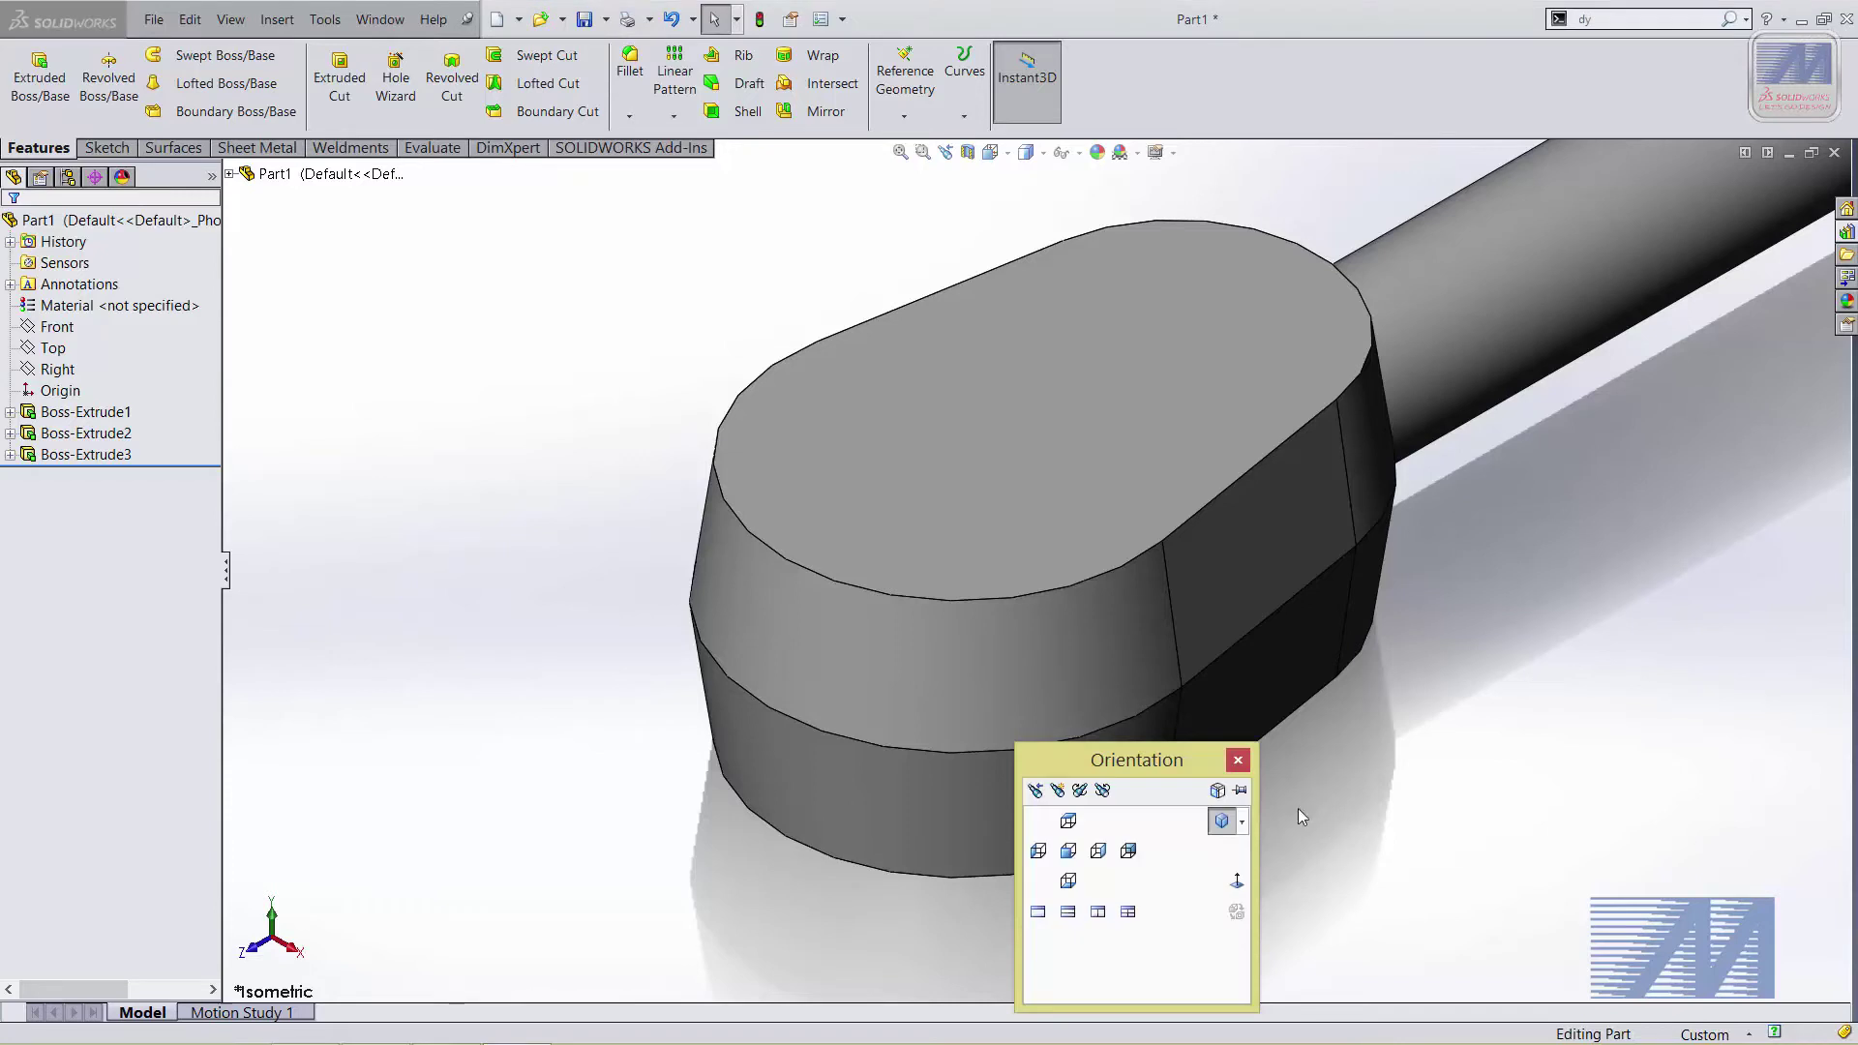
Save the current close-up of the head as a new named view called Head
mouse_move(1173, 769)
left_mouse_down()
mouse_move(779, 392)
mouse_move(666, 390)
mouse_move(585, 339)
left_mouse_up()
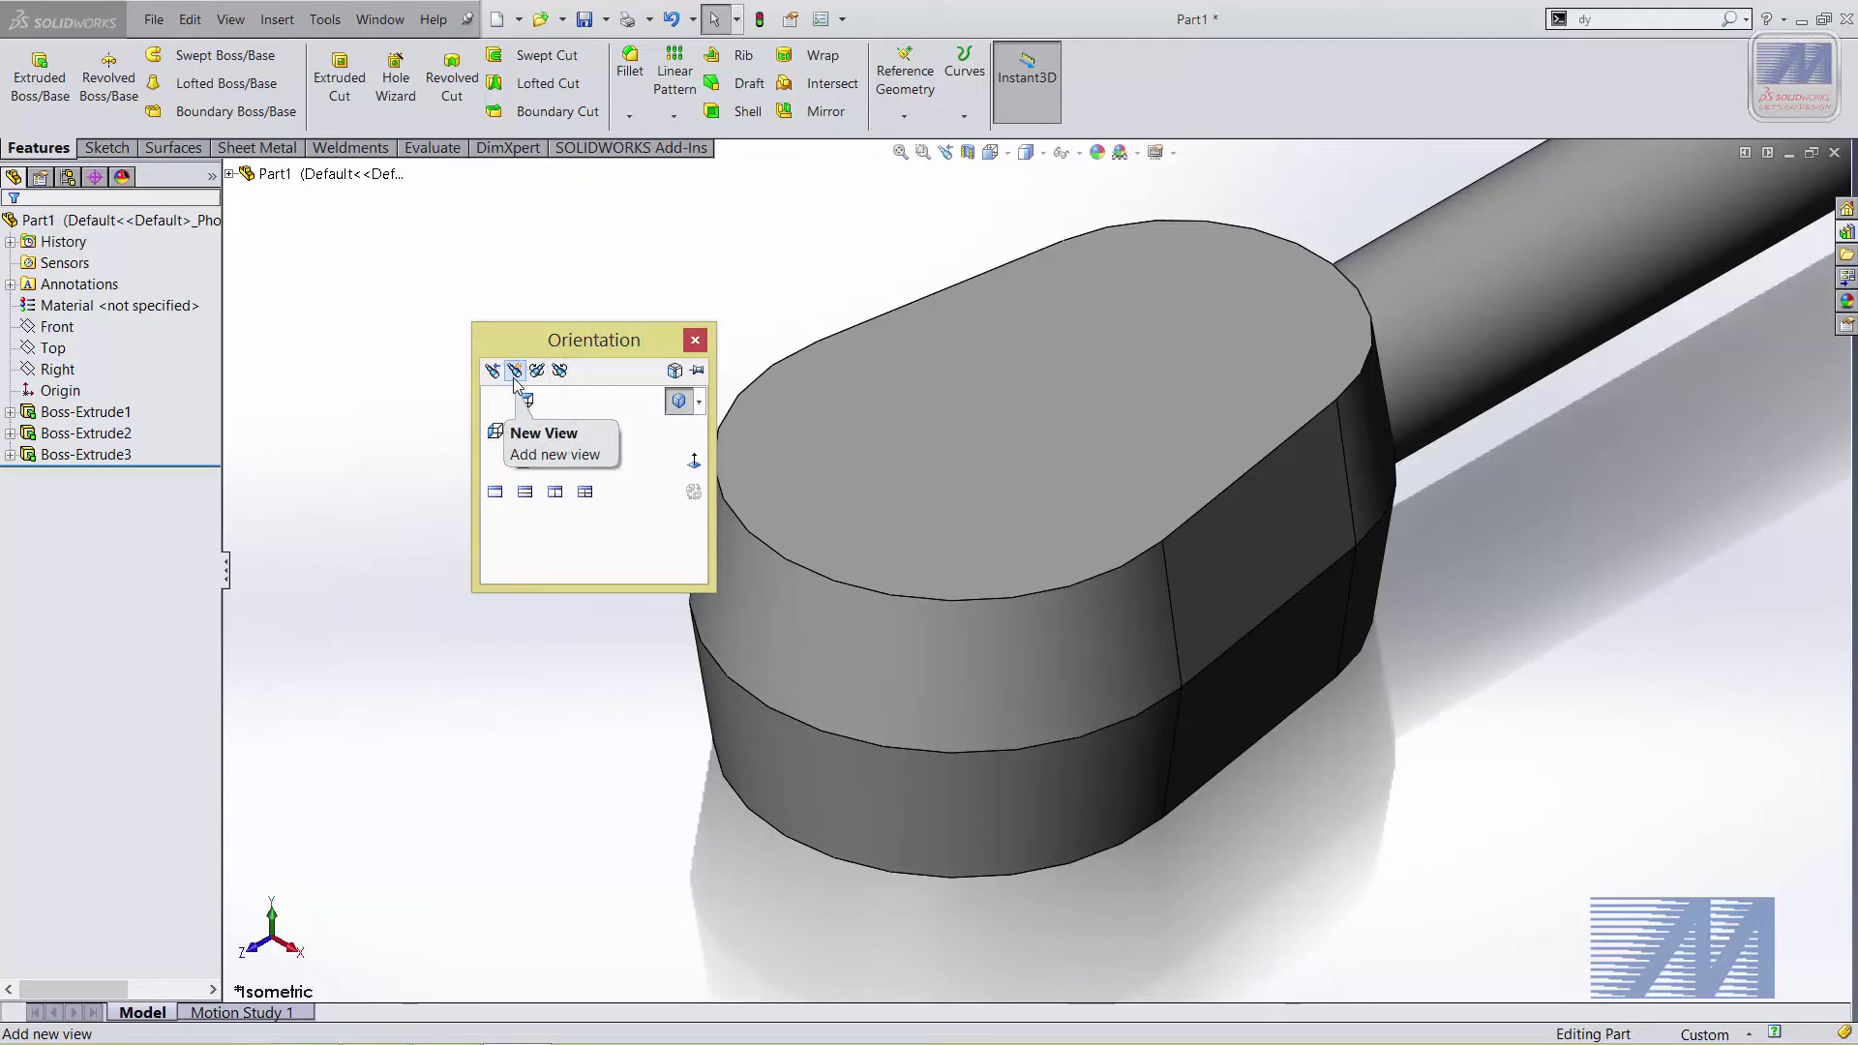
left_click(515, 377)
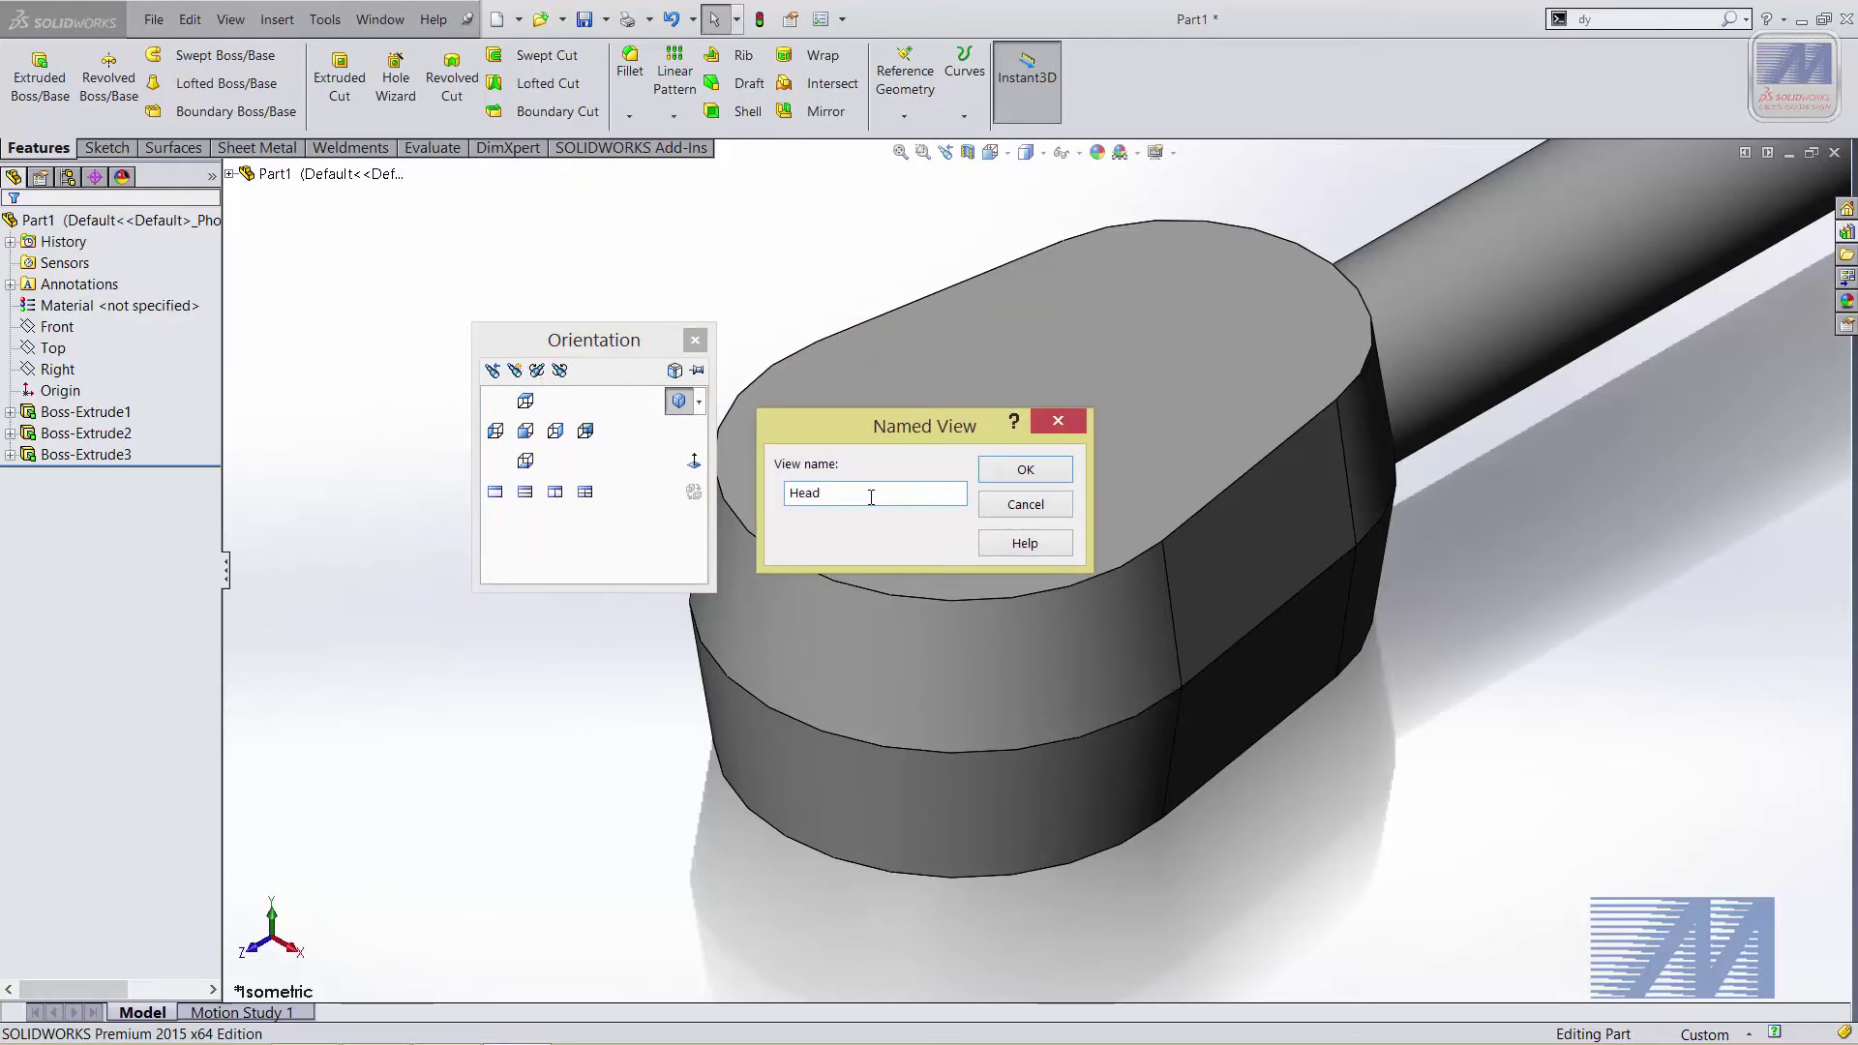
type("Head")
left_click(1028, 469)
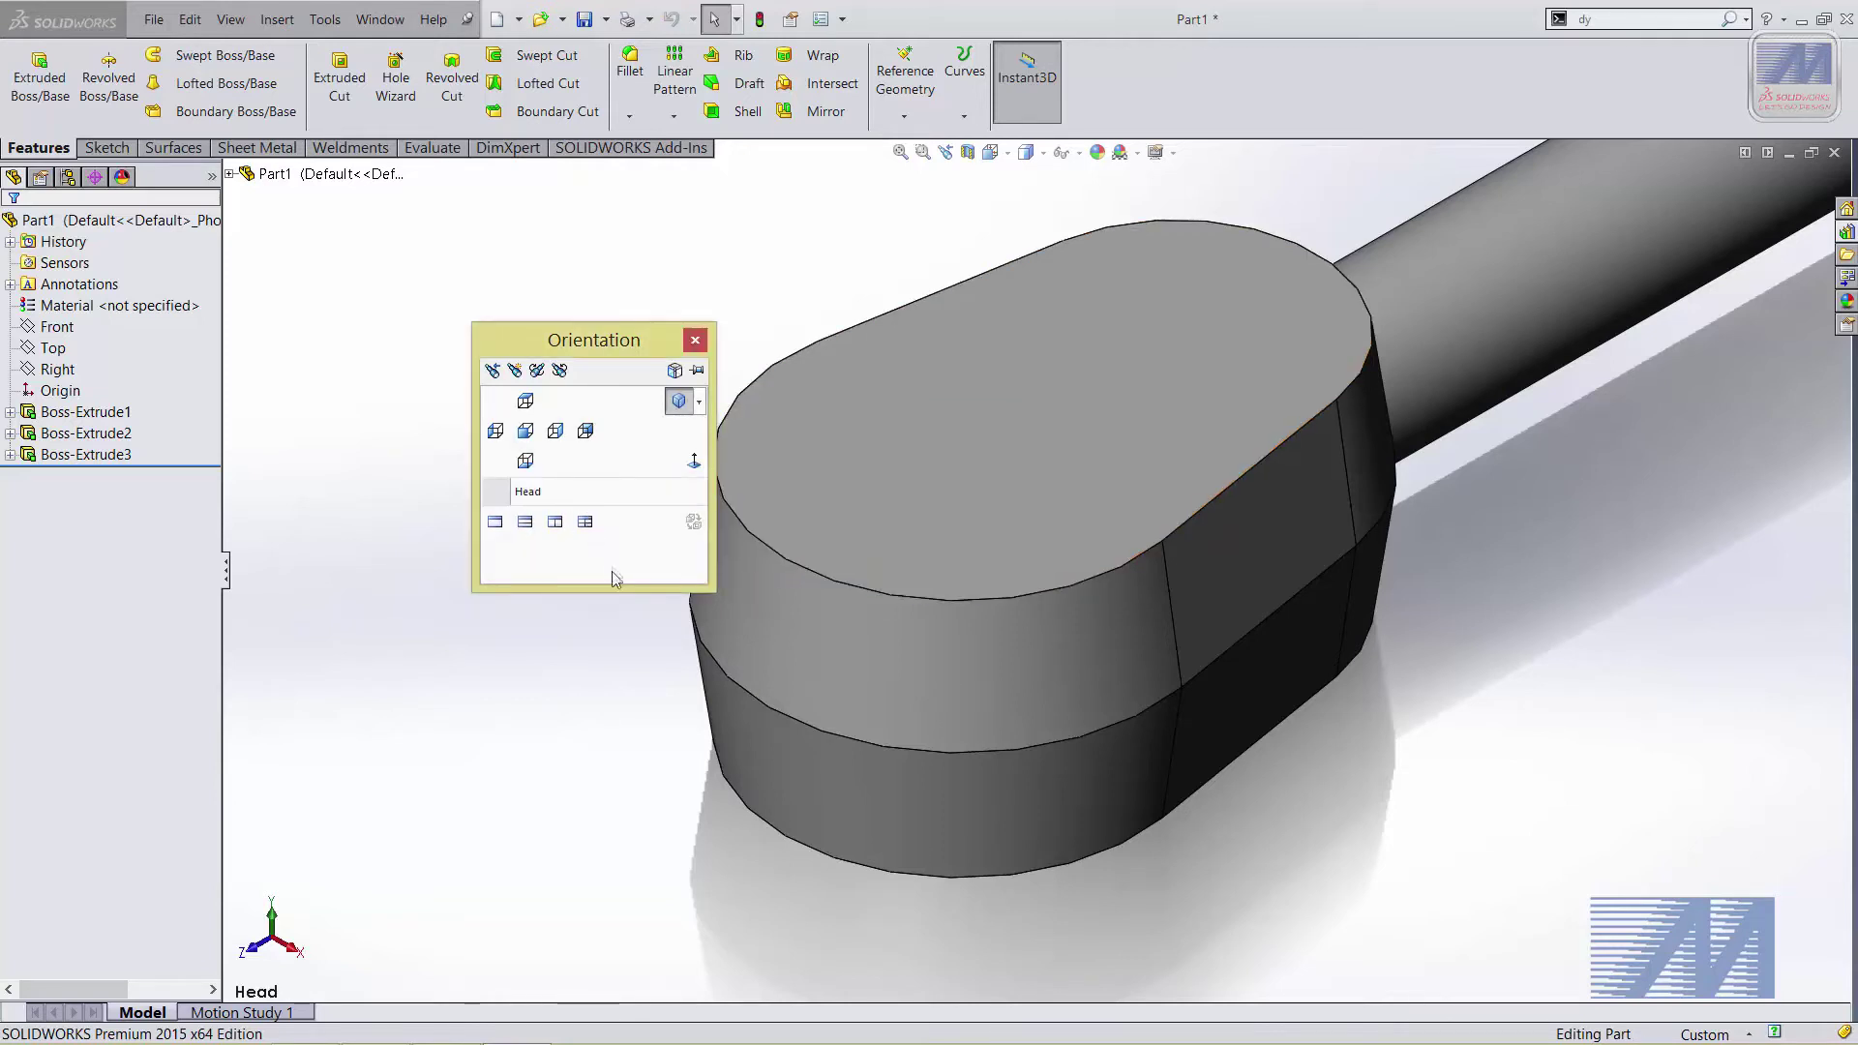
mouse_move(559, 491)
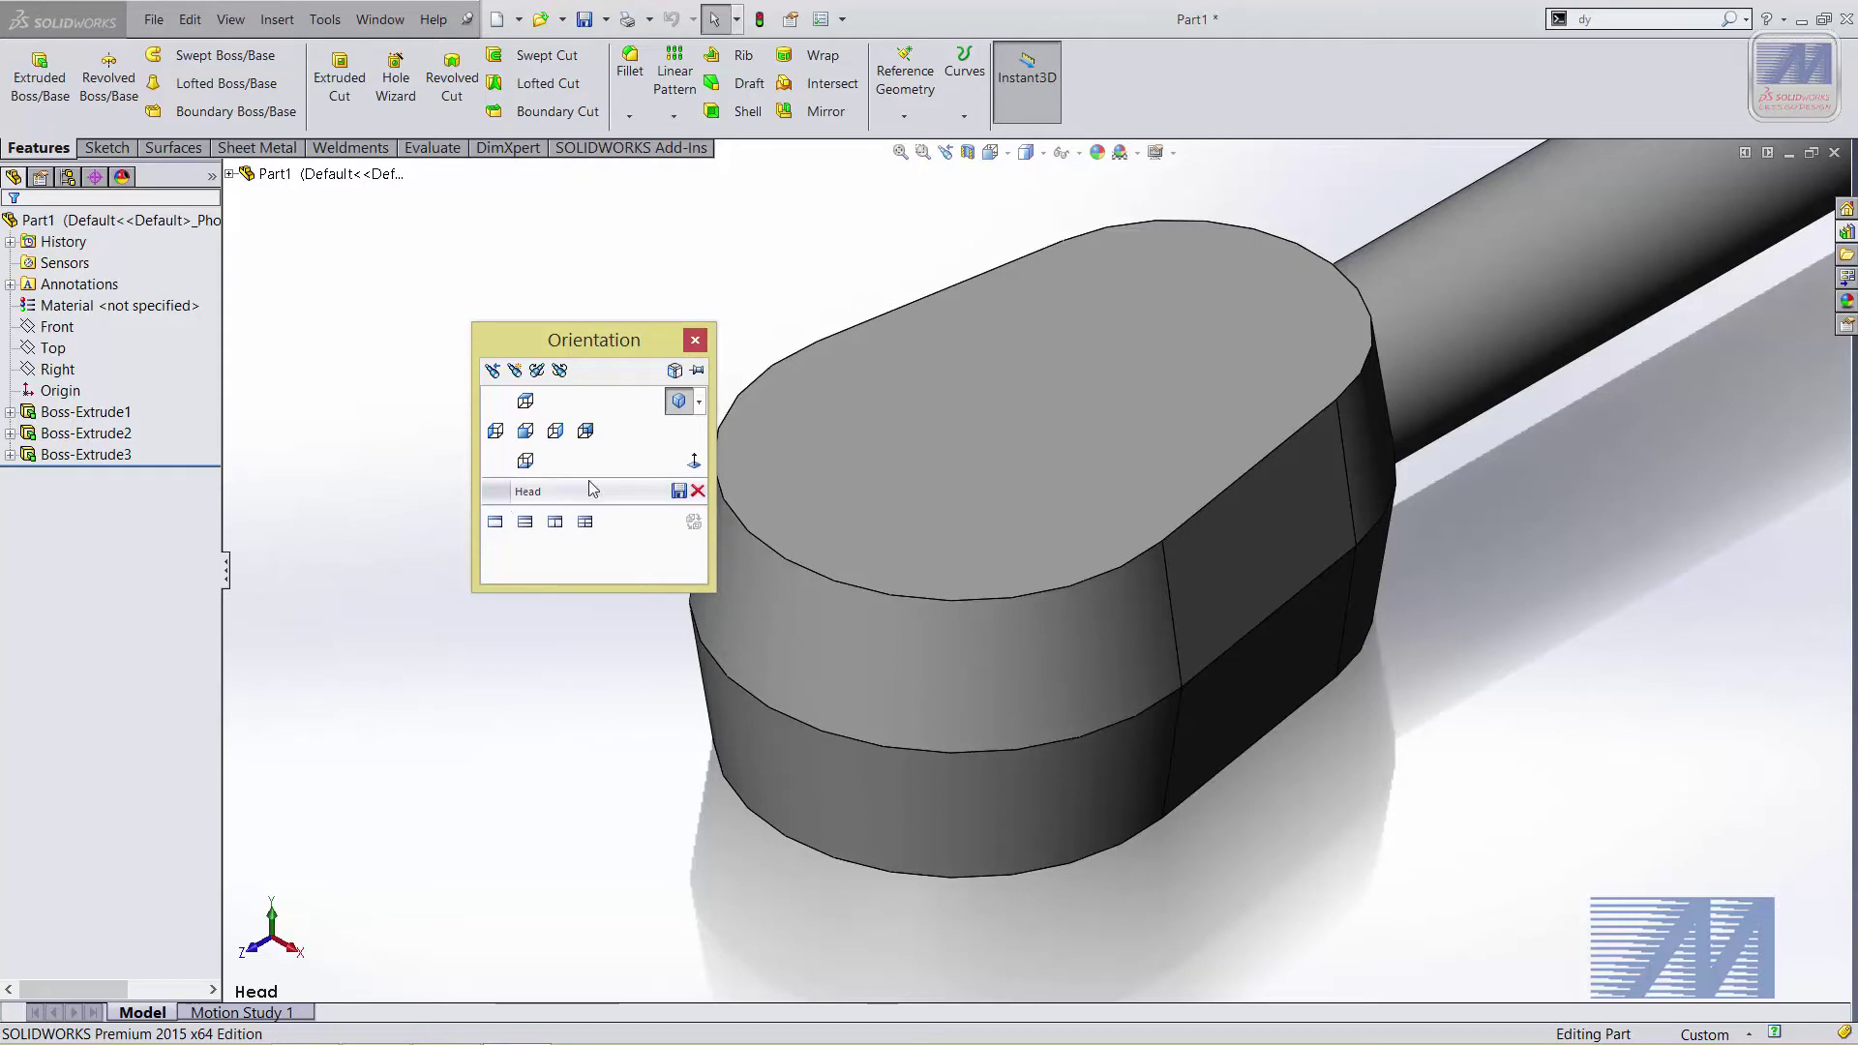
left_click(551, 498)
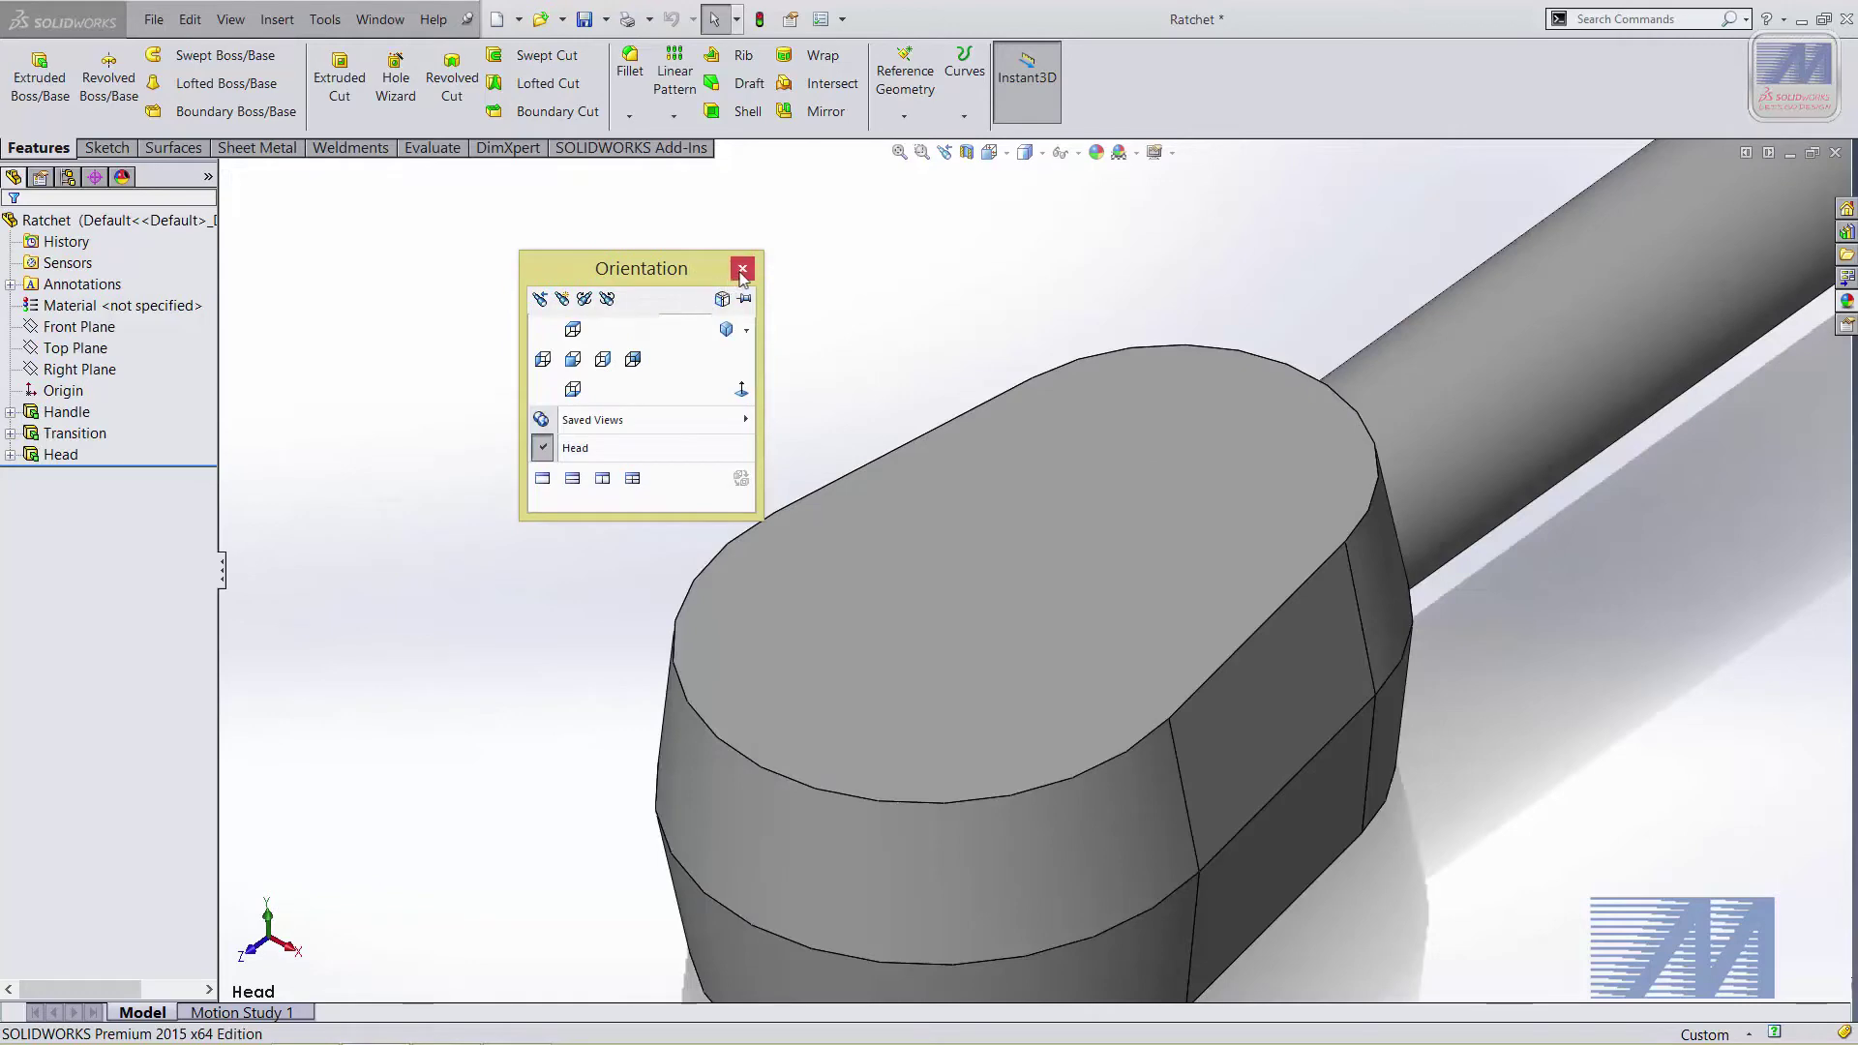
Fit the whole wrench, then restore the saved Head view from the orientation choices
key("f")
key("space")
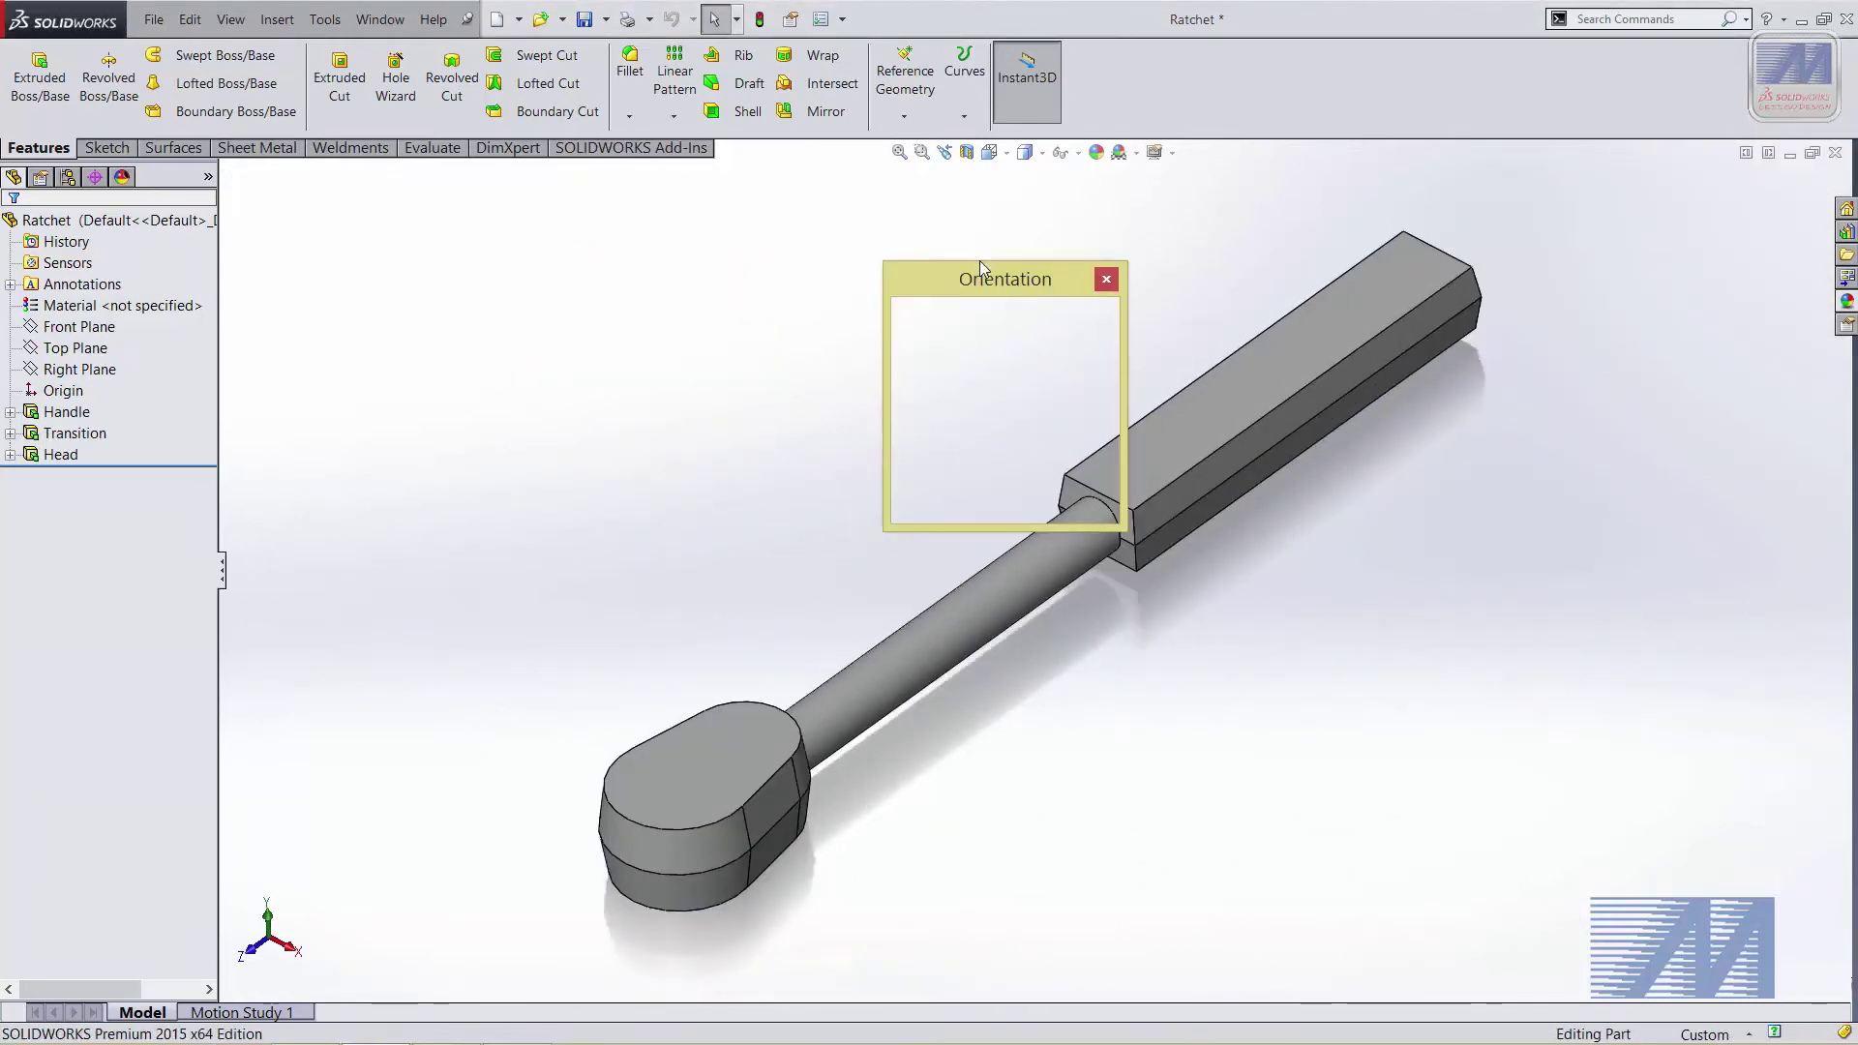
left_click(943, 458)
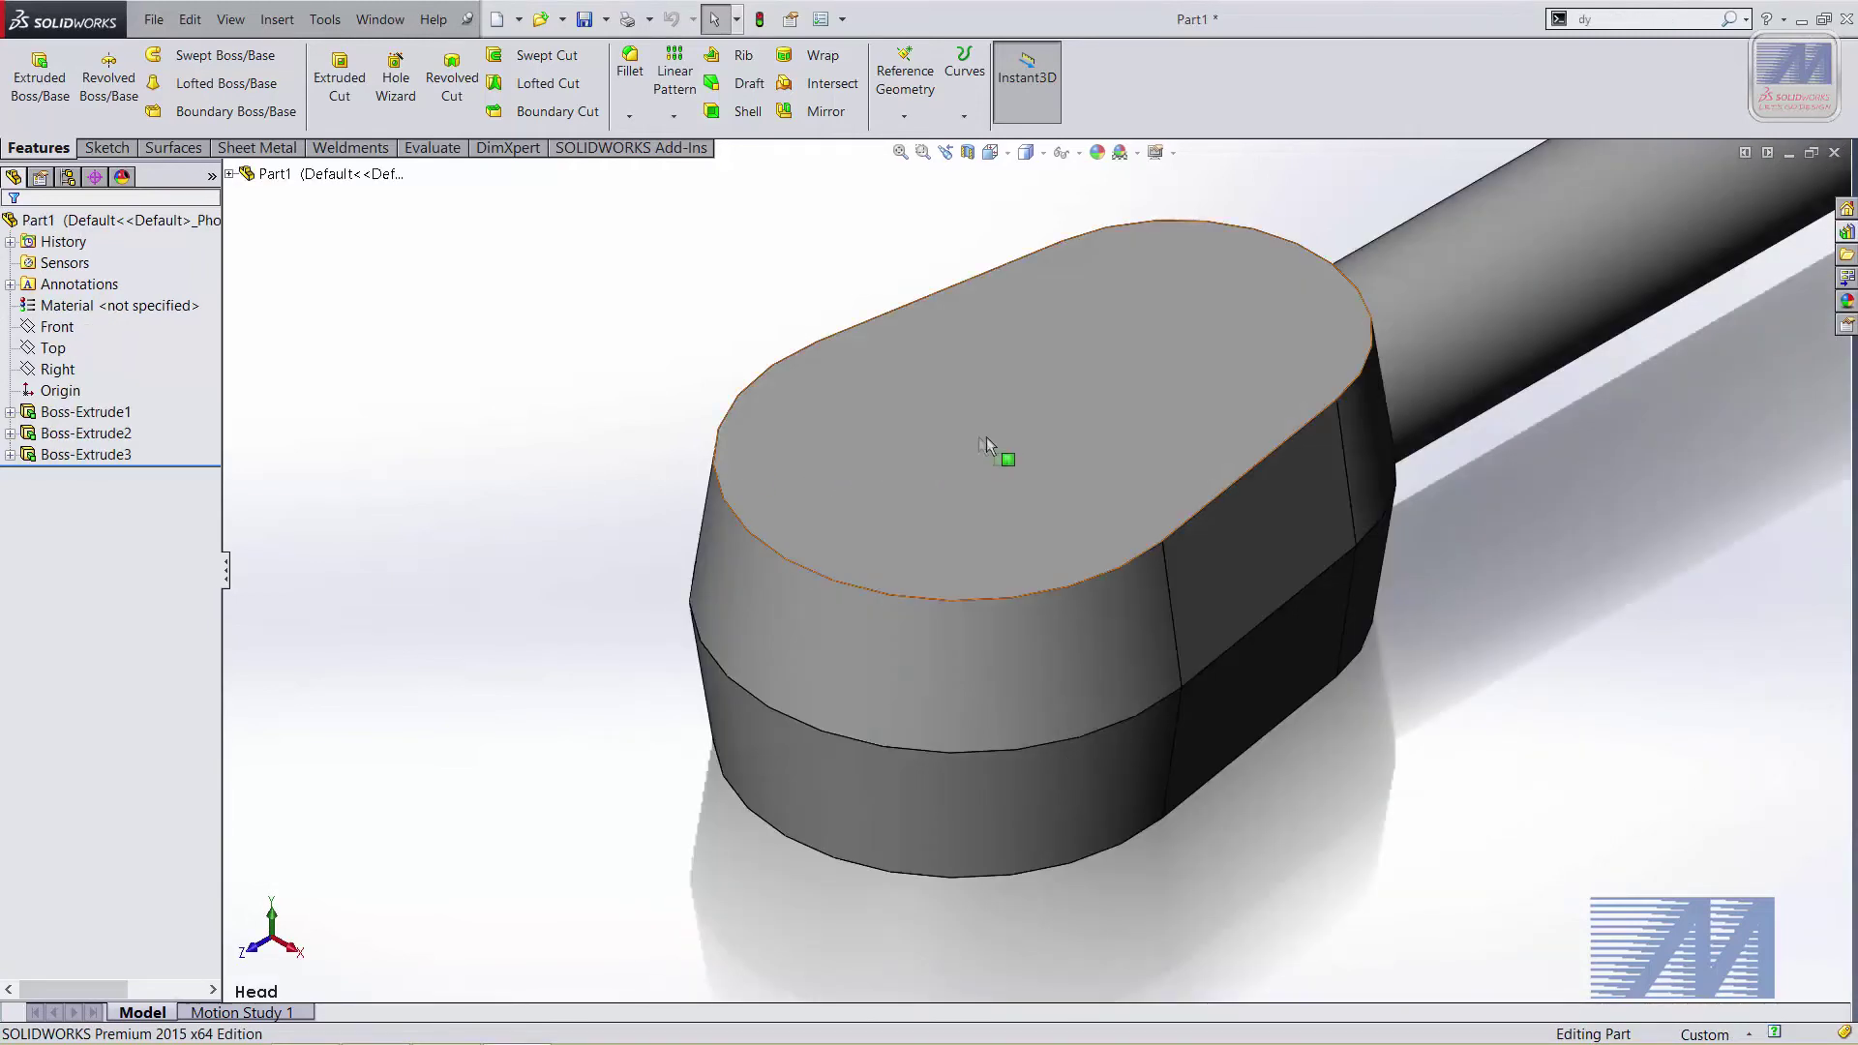
Start Sketch4 on the head's top face and launch Offset Entities
left_click(990, 409)
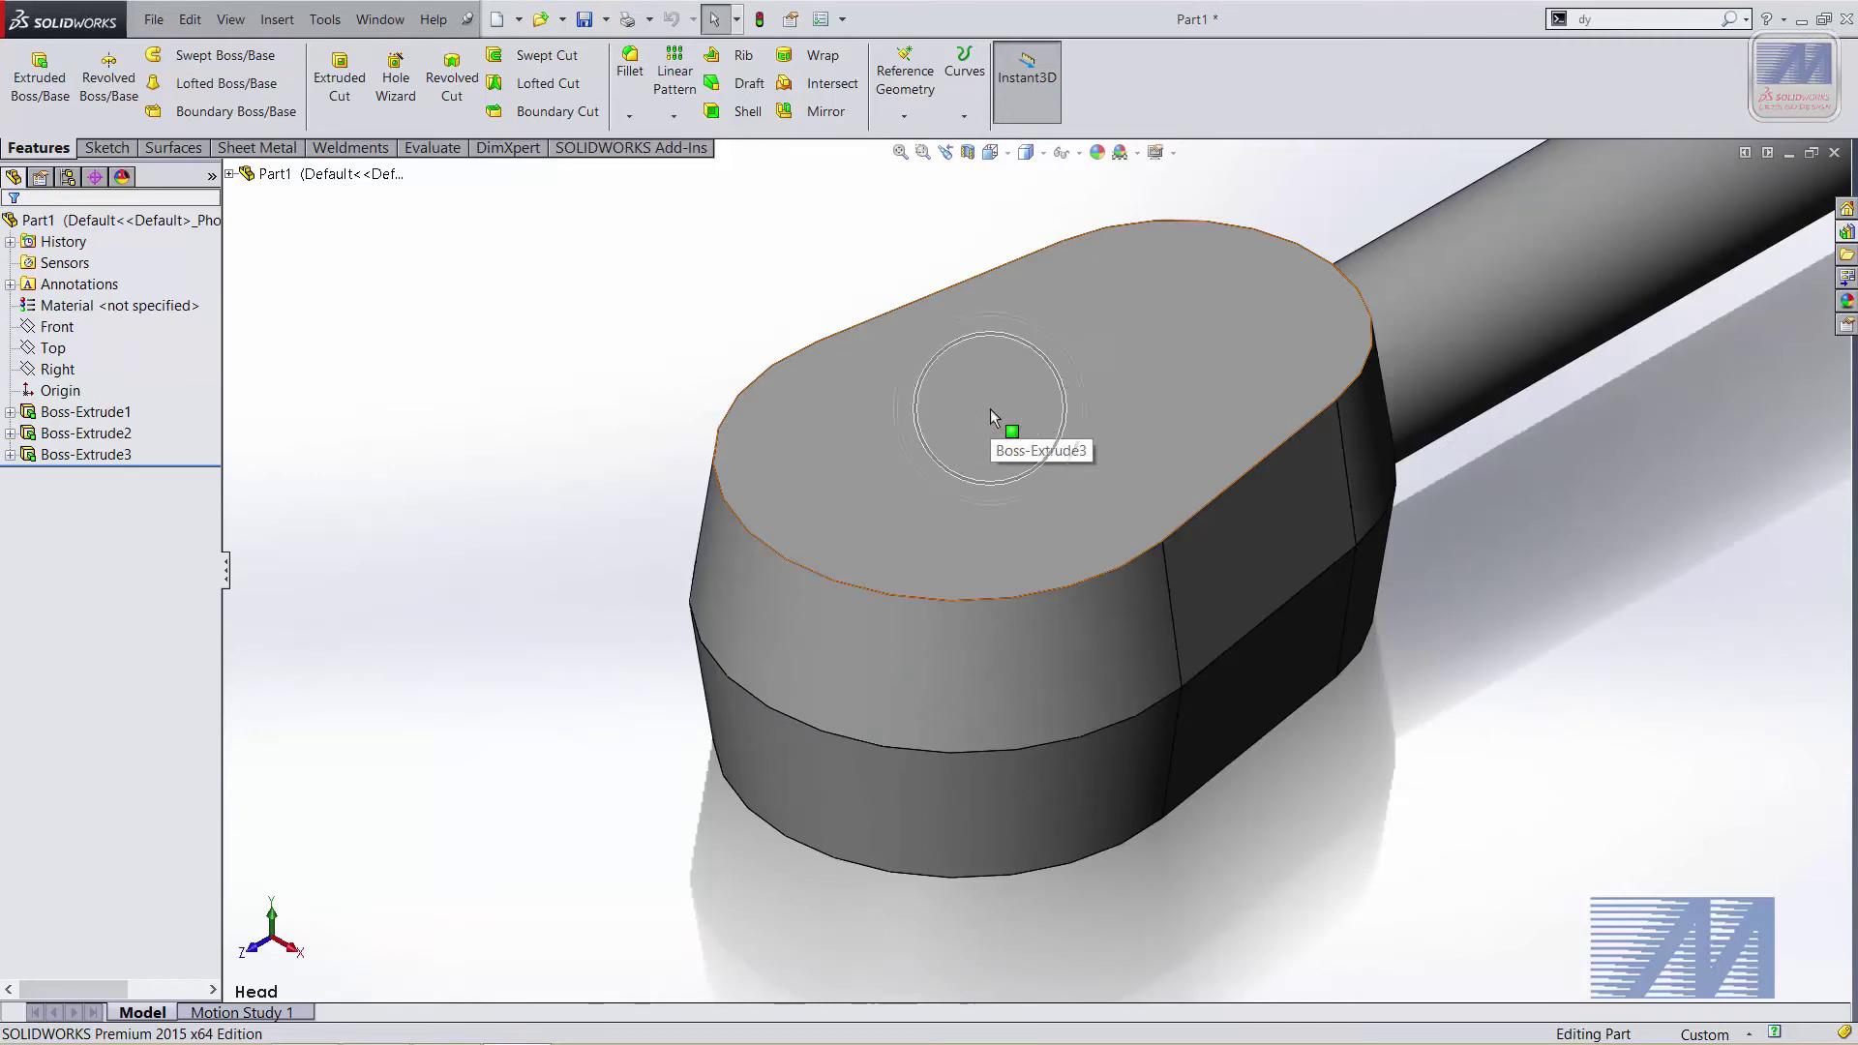
left_click(964, 461)
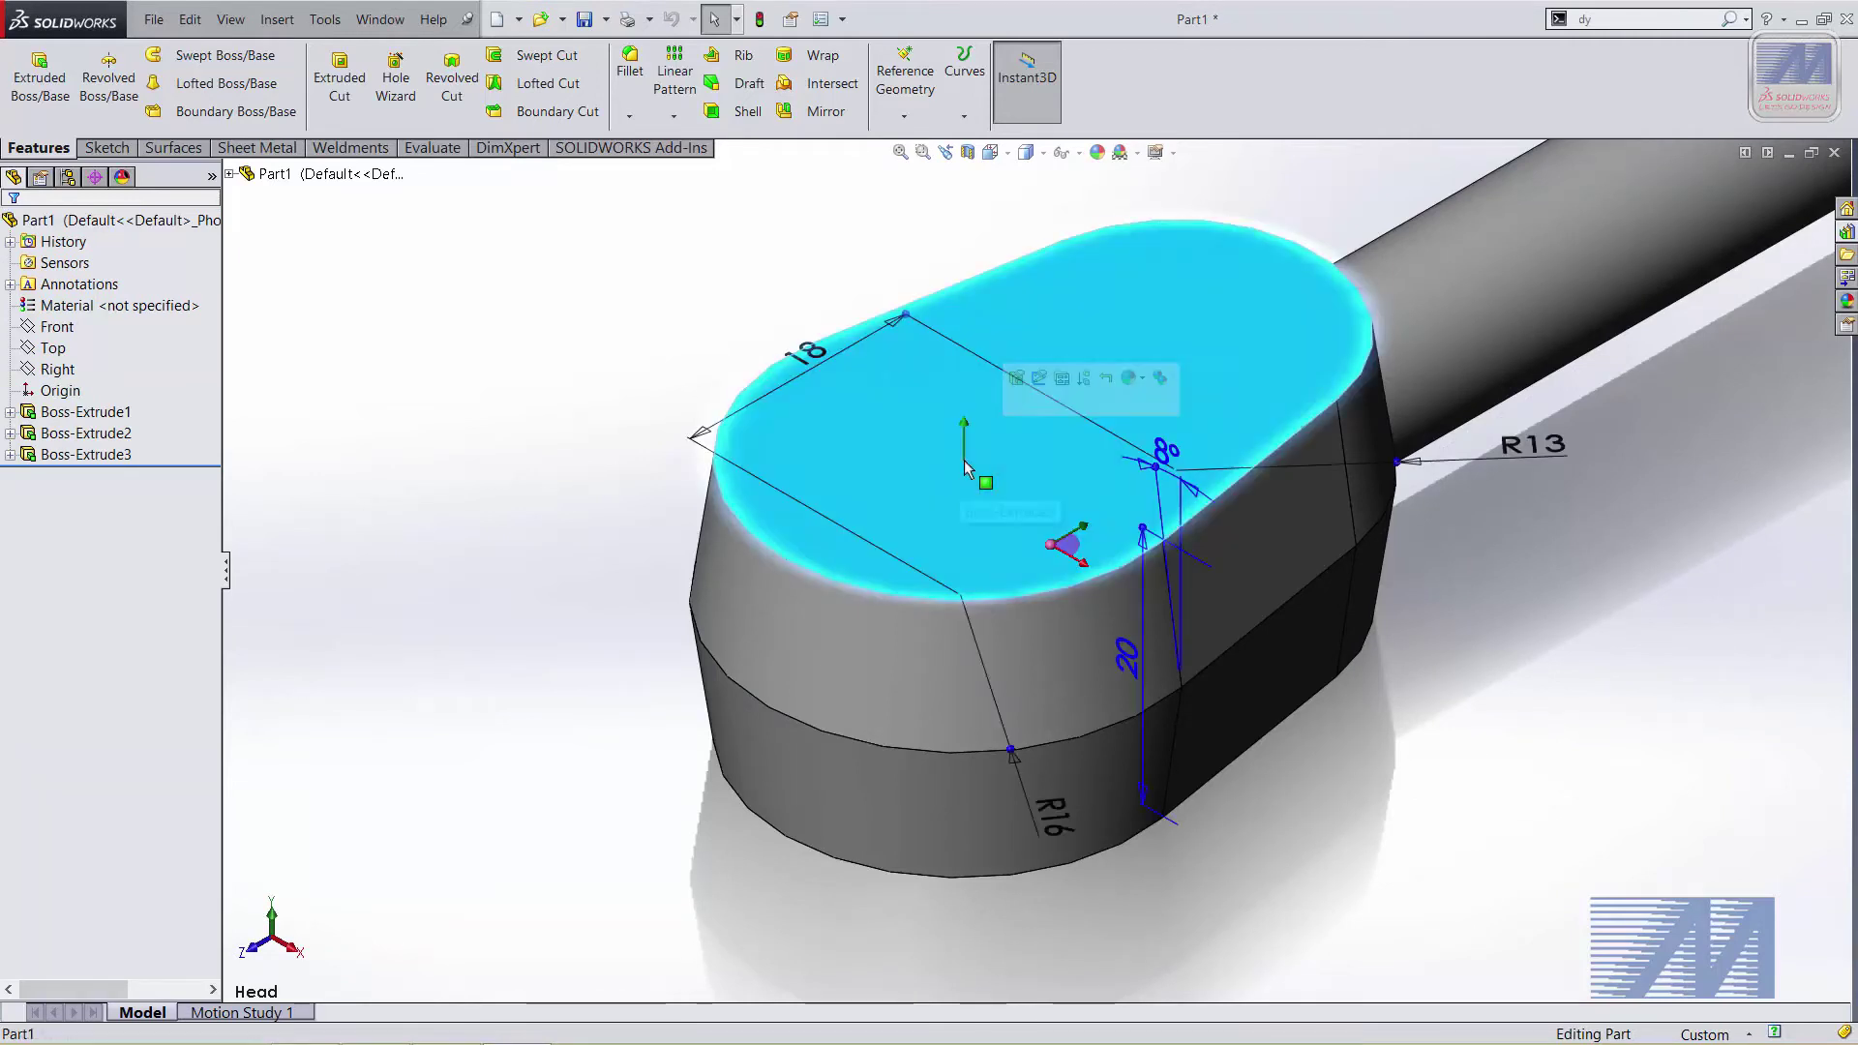
left_click(1040, 401)
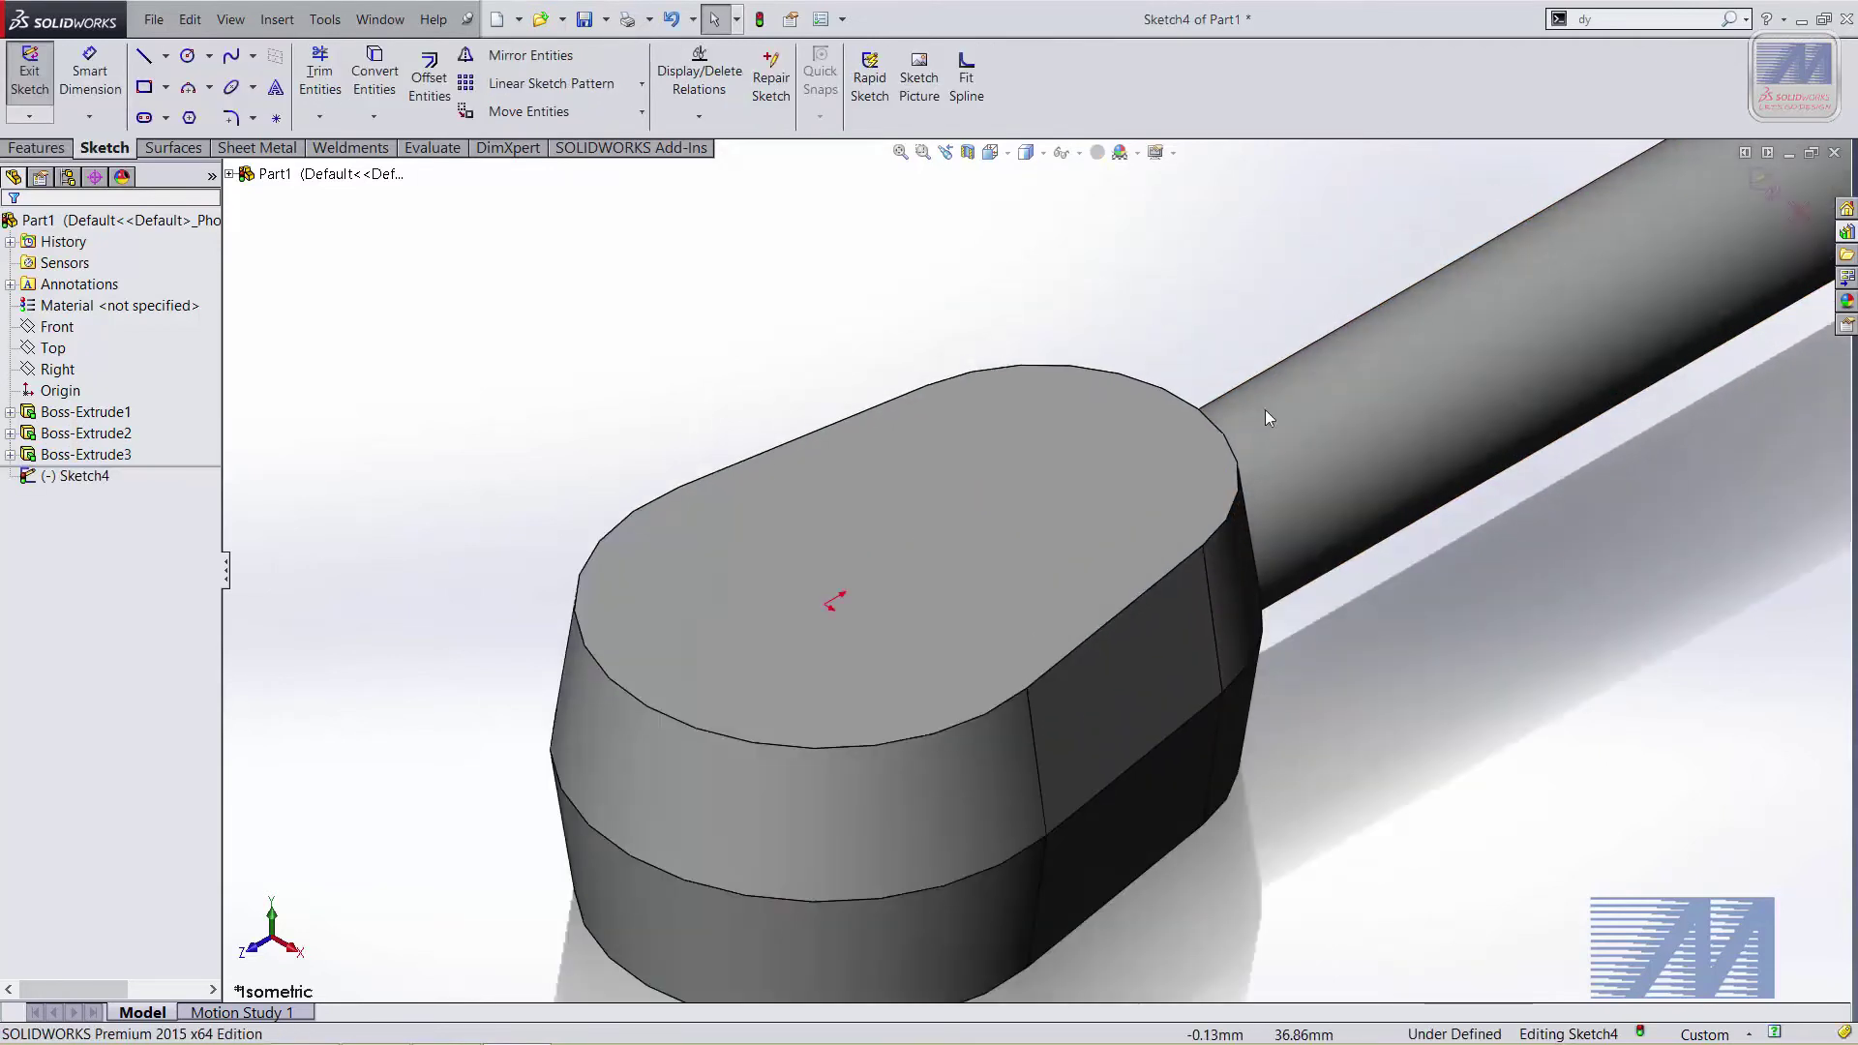
scroll(1315, 567, "down", 2)
scroll(949, 668, "up", 2)
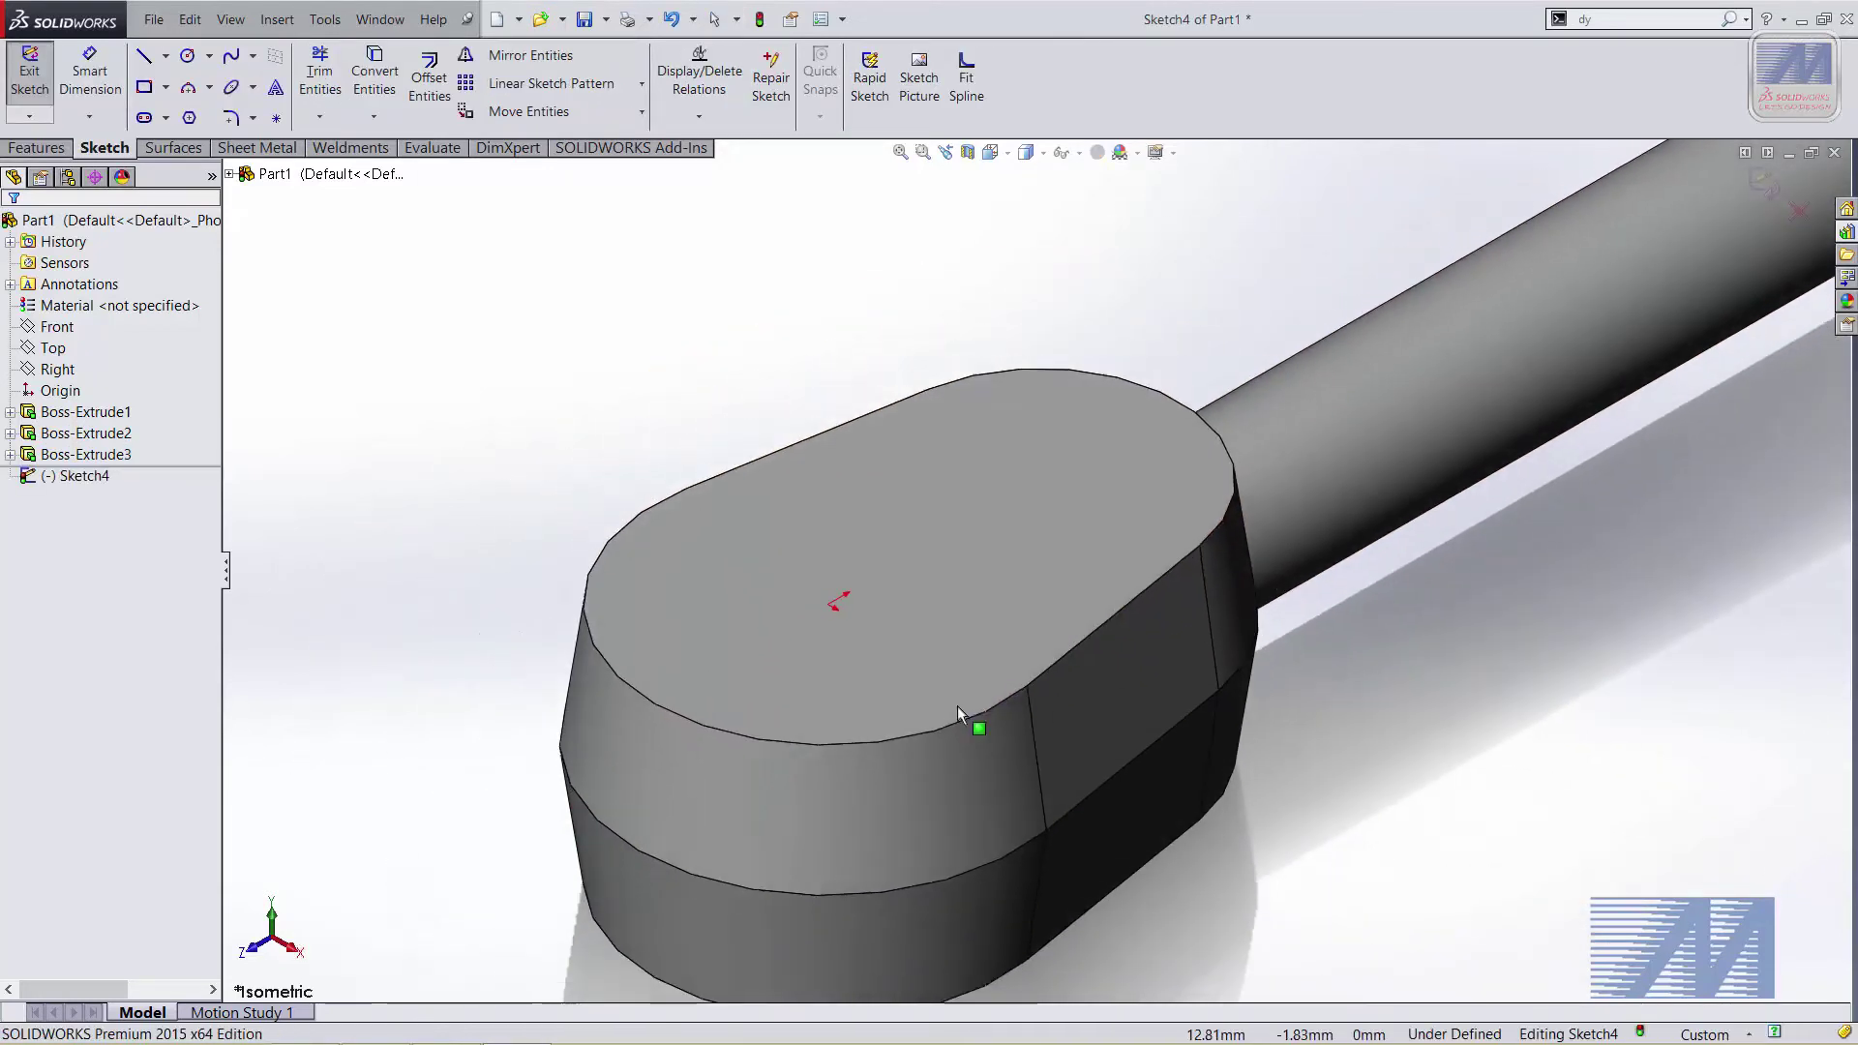
scroll(956, 677, "up", 2)
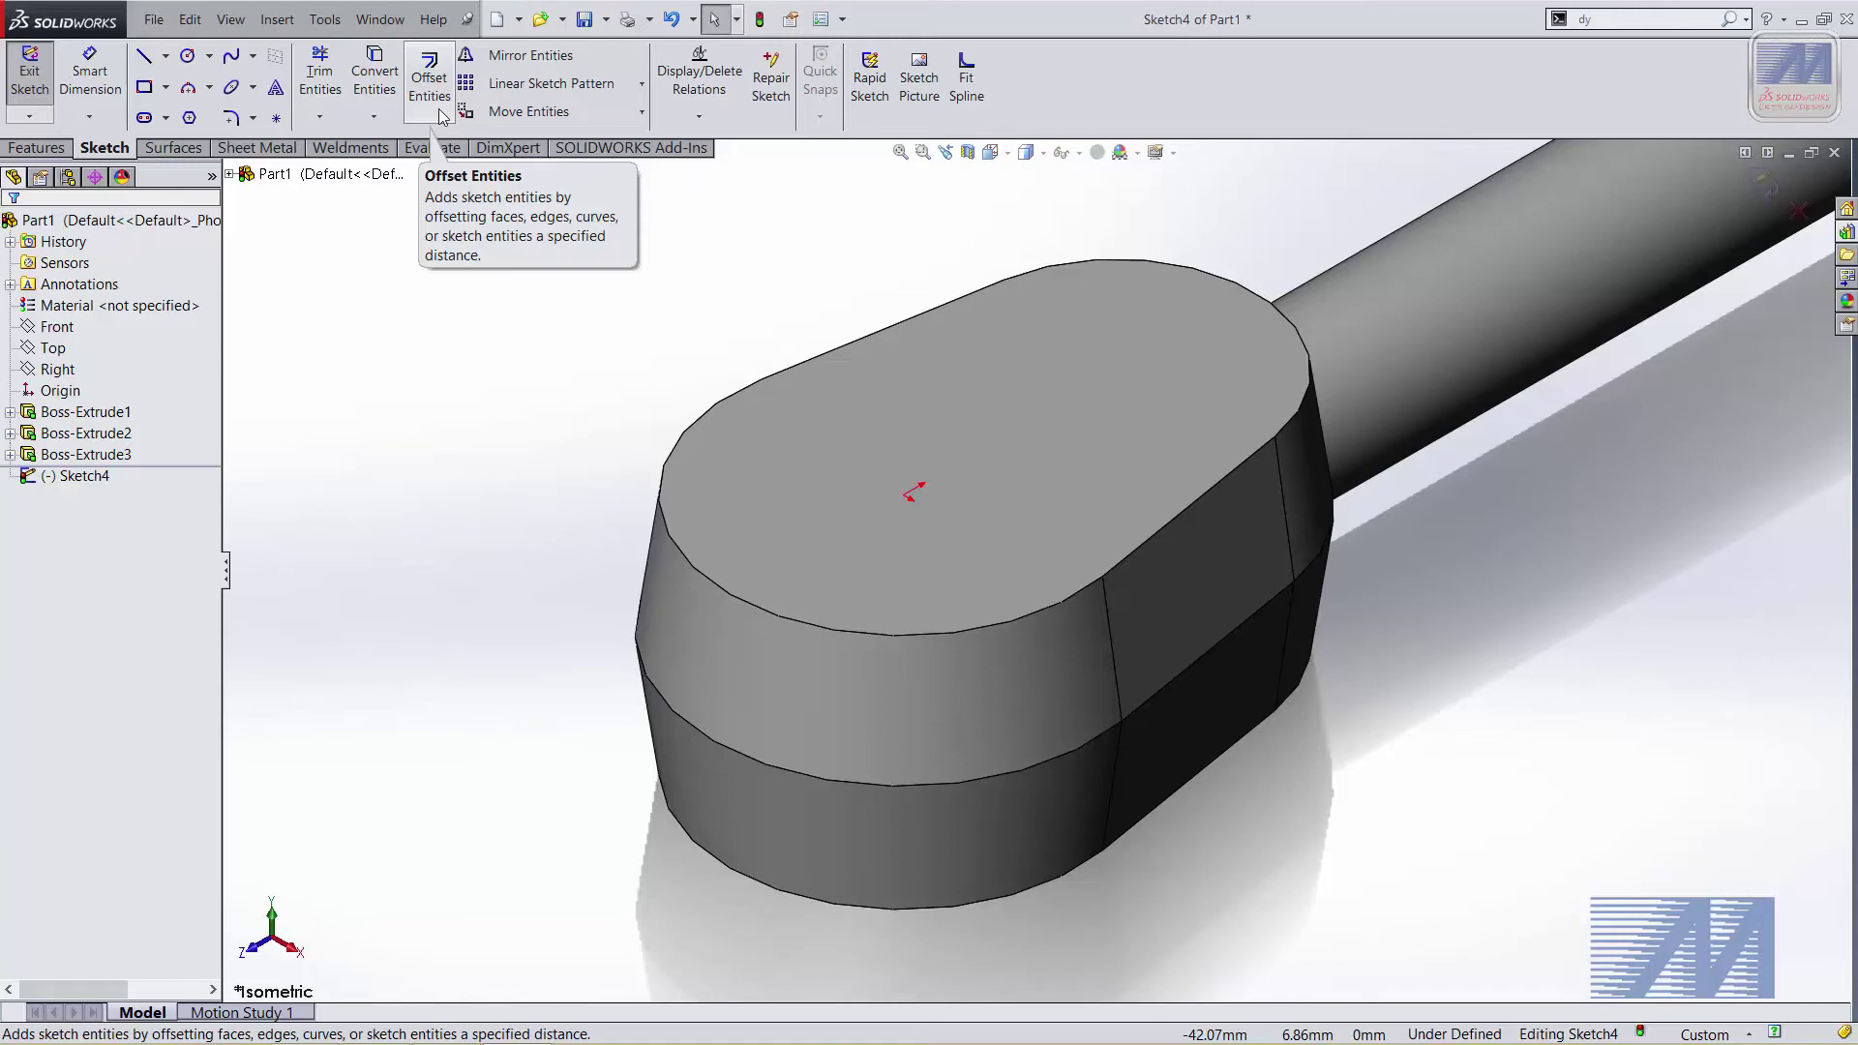
left_click(429, 97)
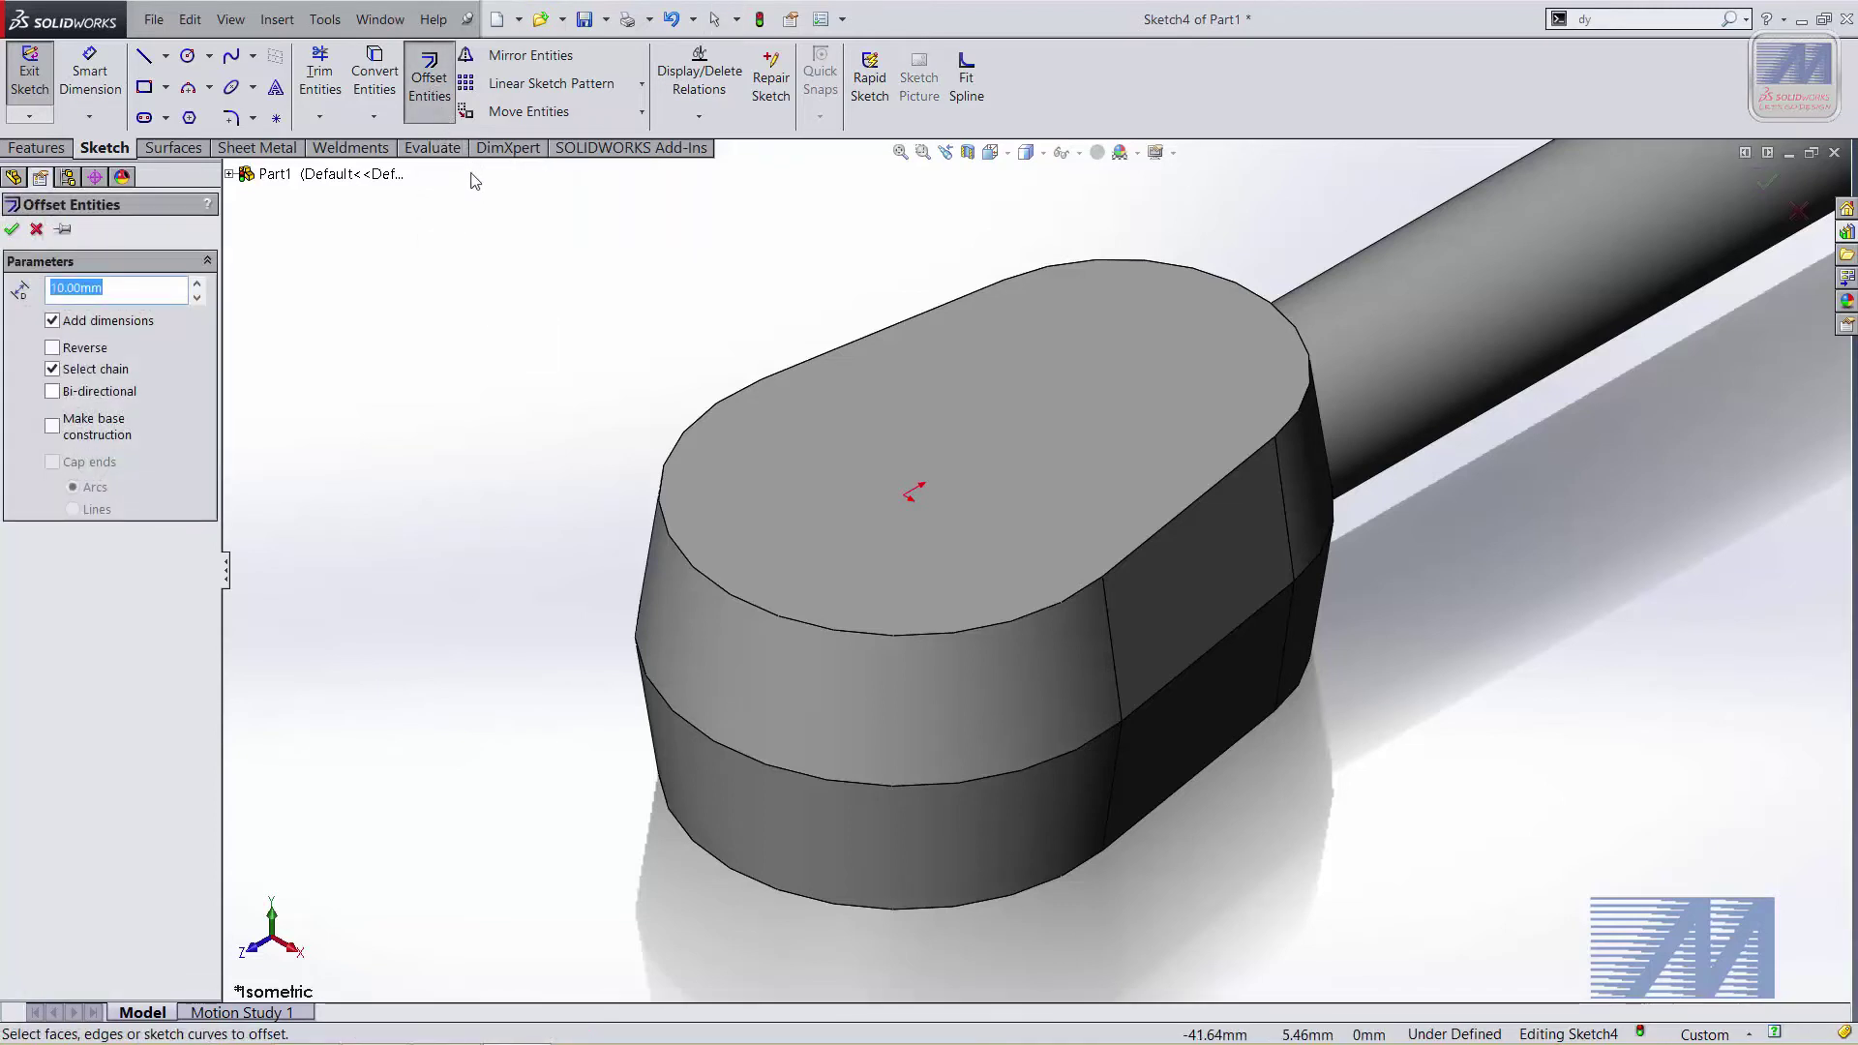
middle_click_drag(1024, 341, 1024, 316, "ctrl")
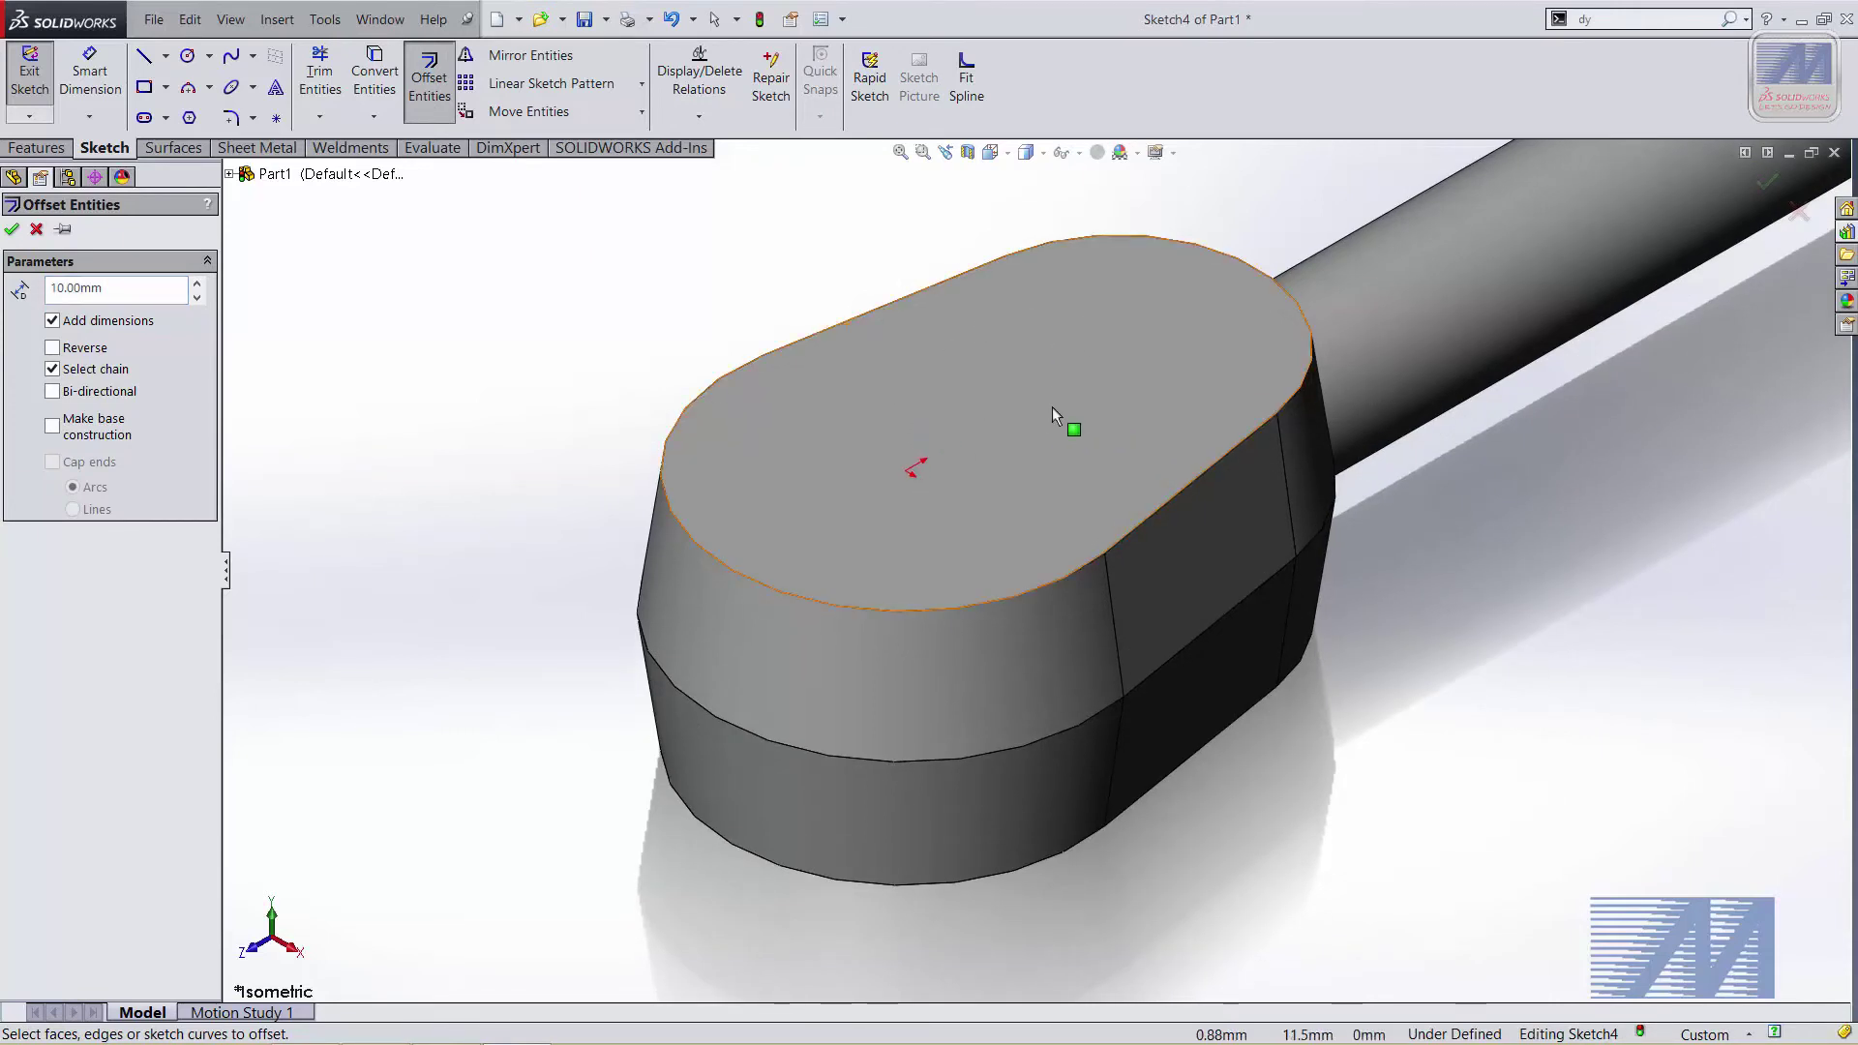
left_click(1021, 459)
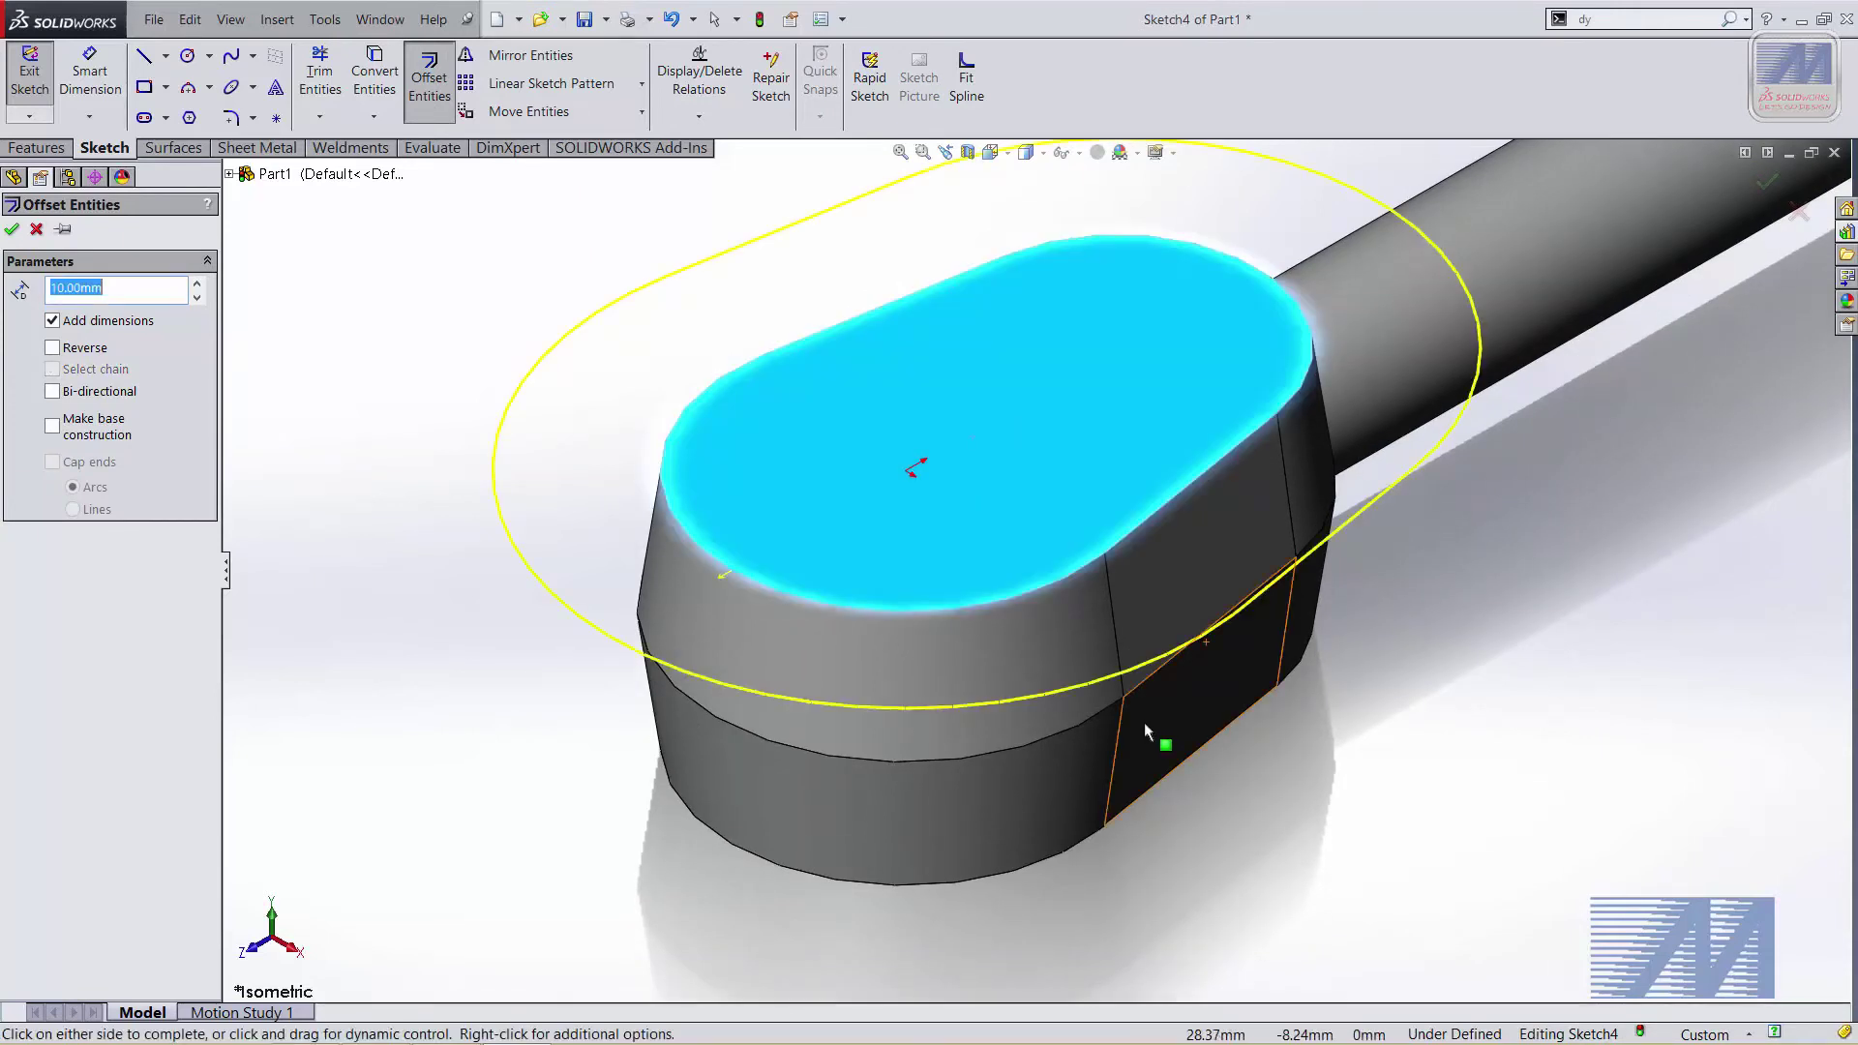
scroll(1144, 722, "up", 1)
scroll(1452, 513, "down", 1)
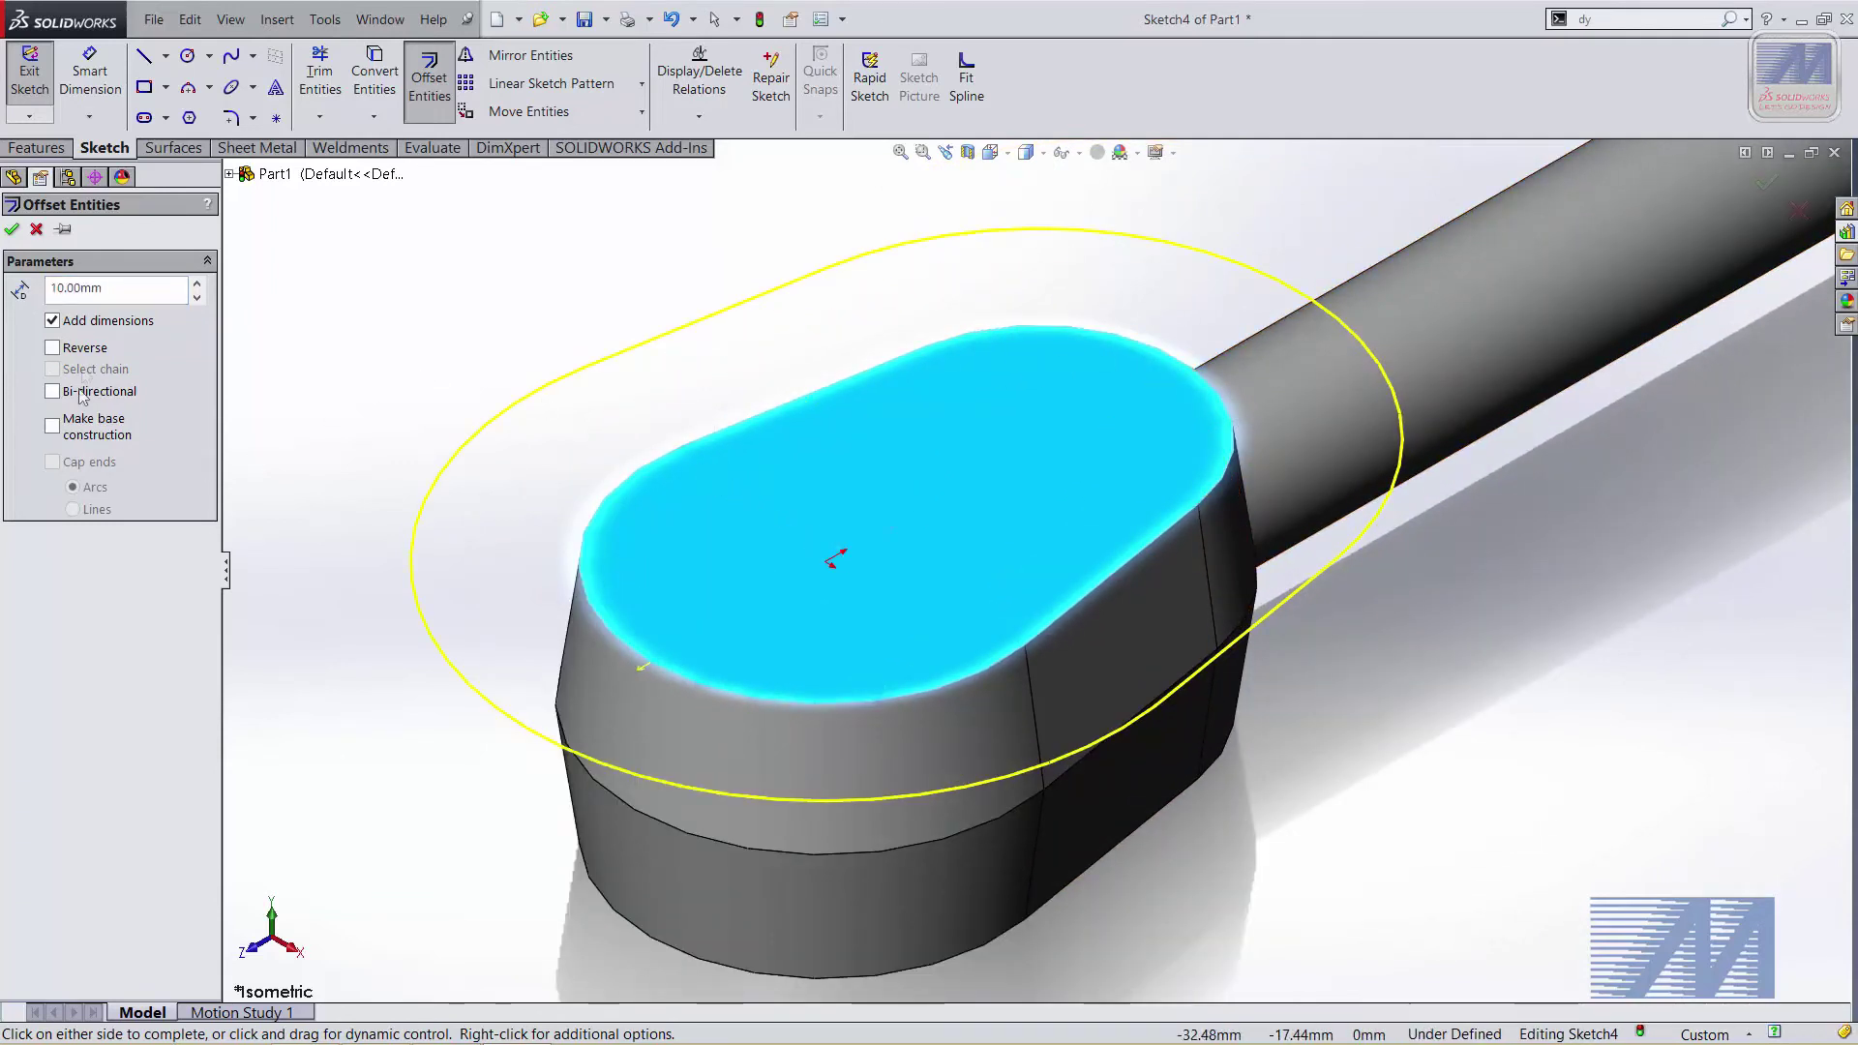
double_click(108, 291)
type("2")
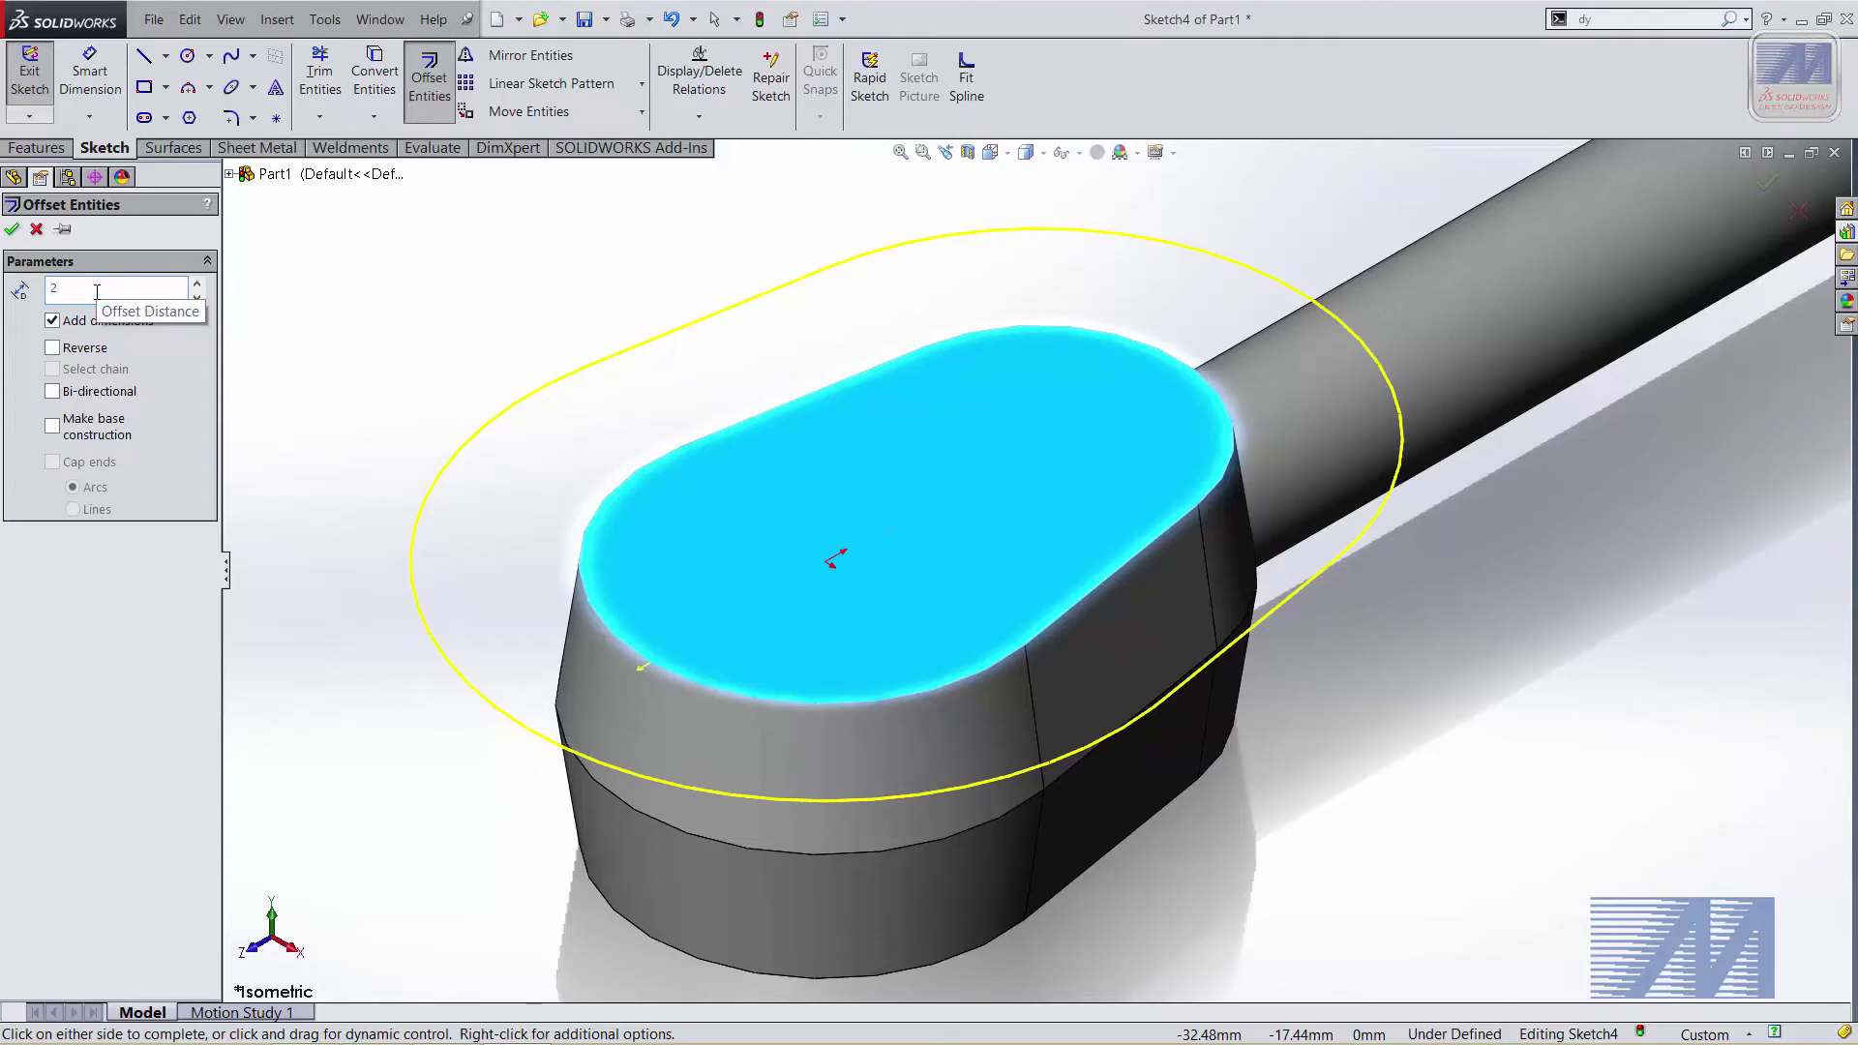
key("Return")
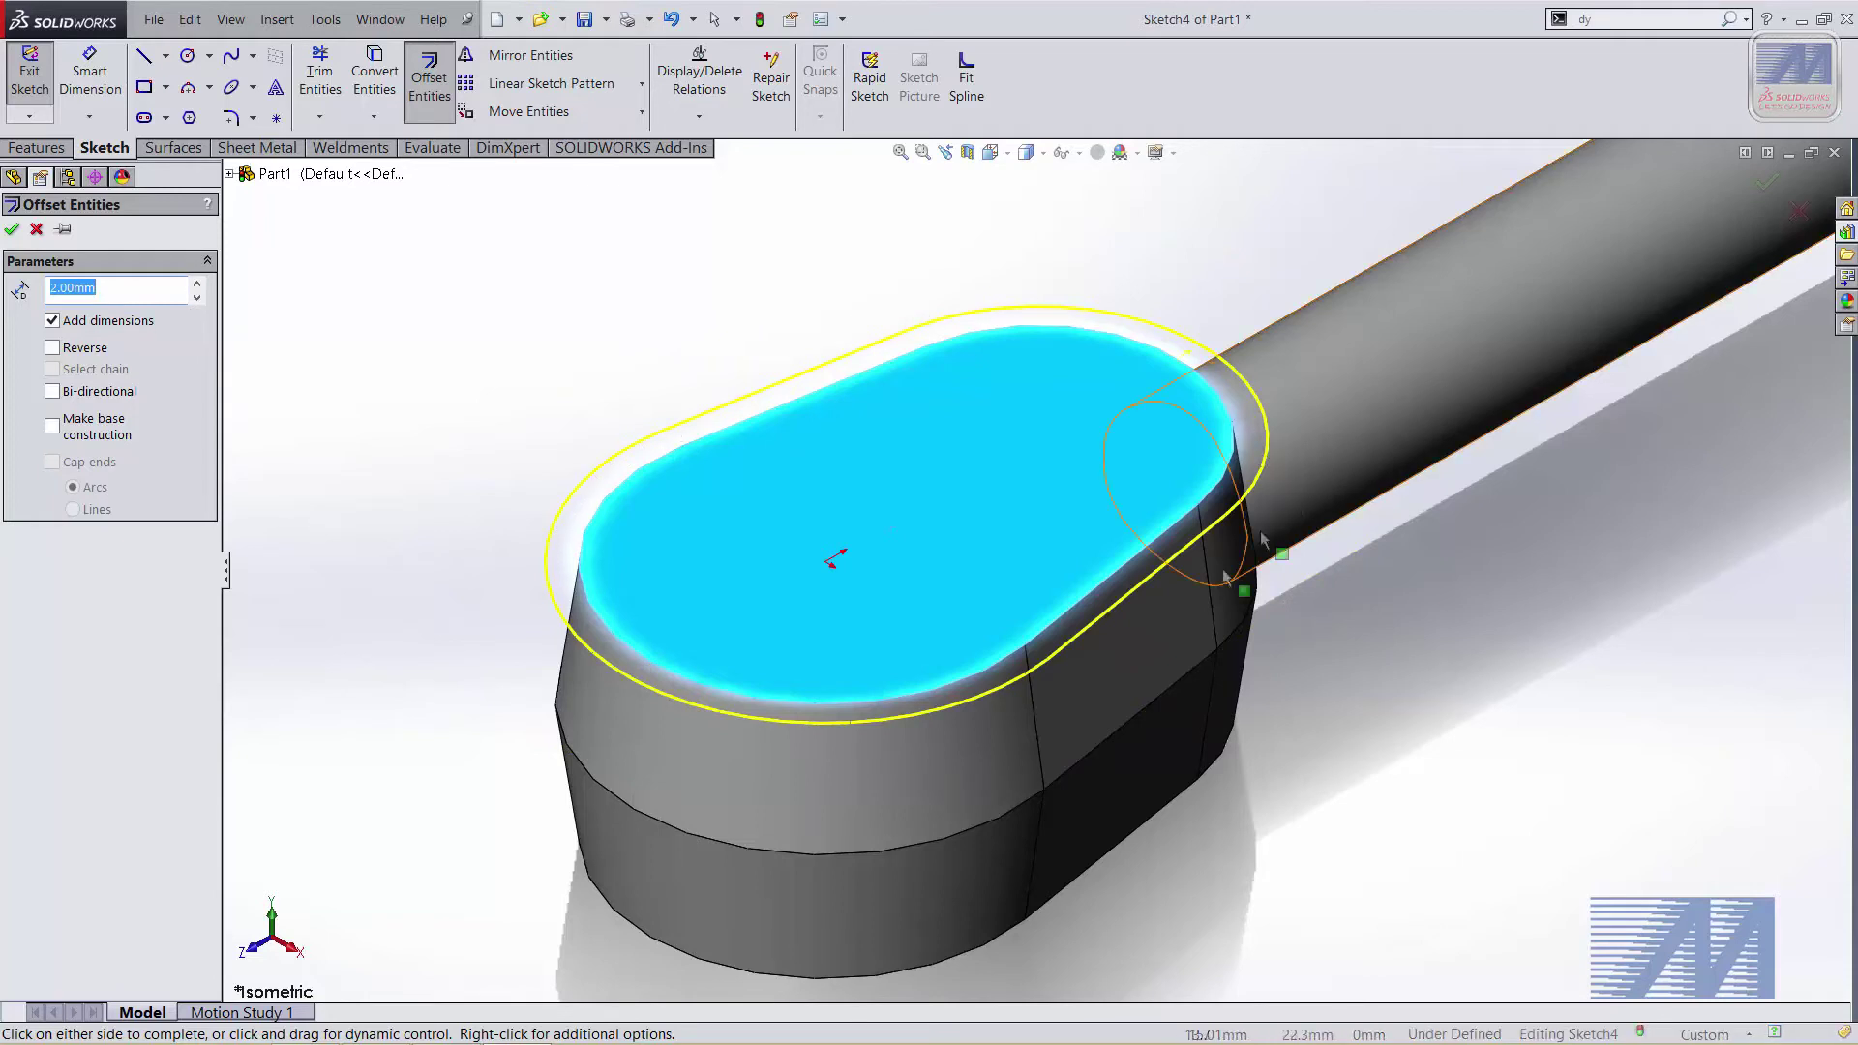
left_click(53, 348)
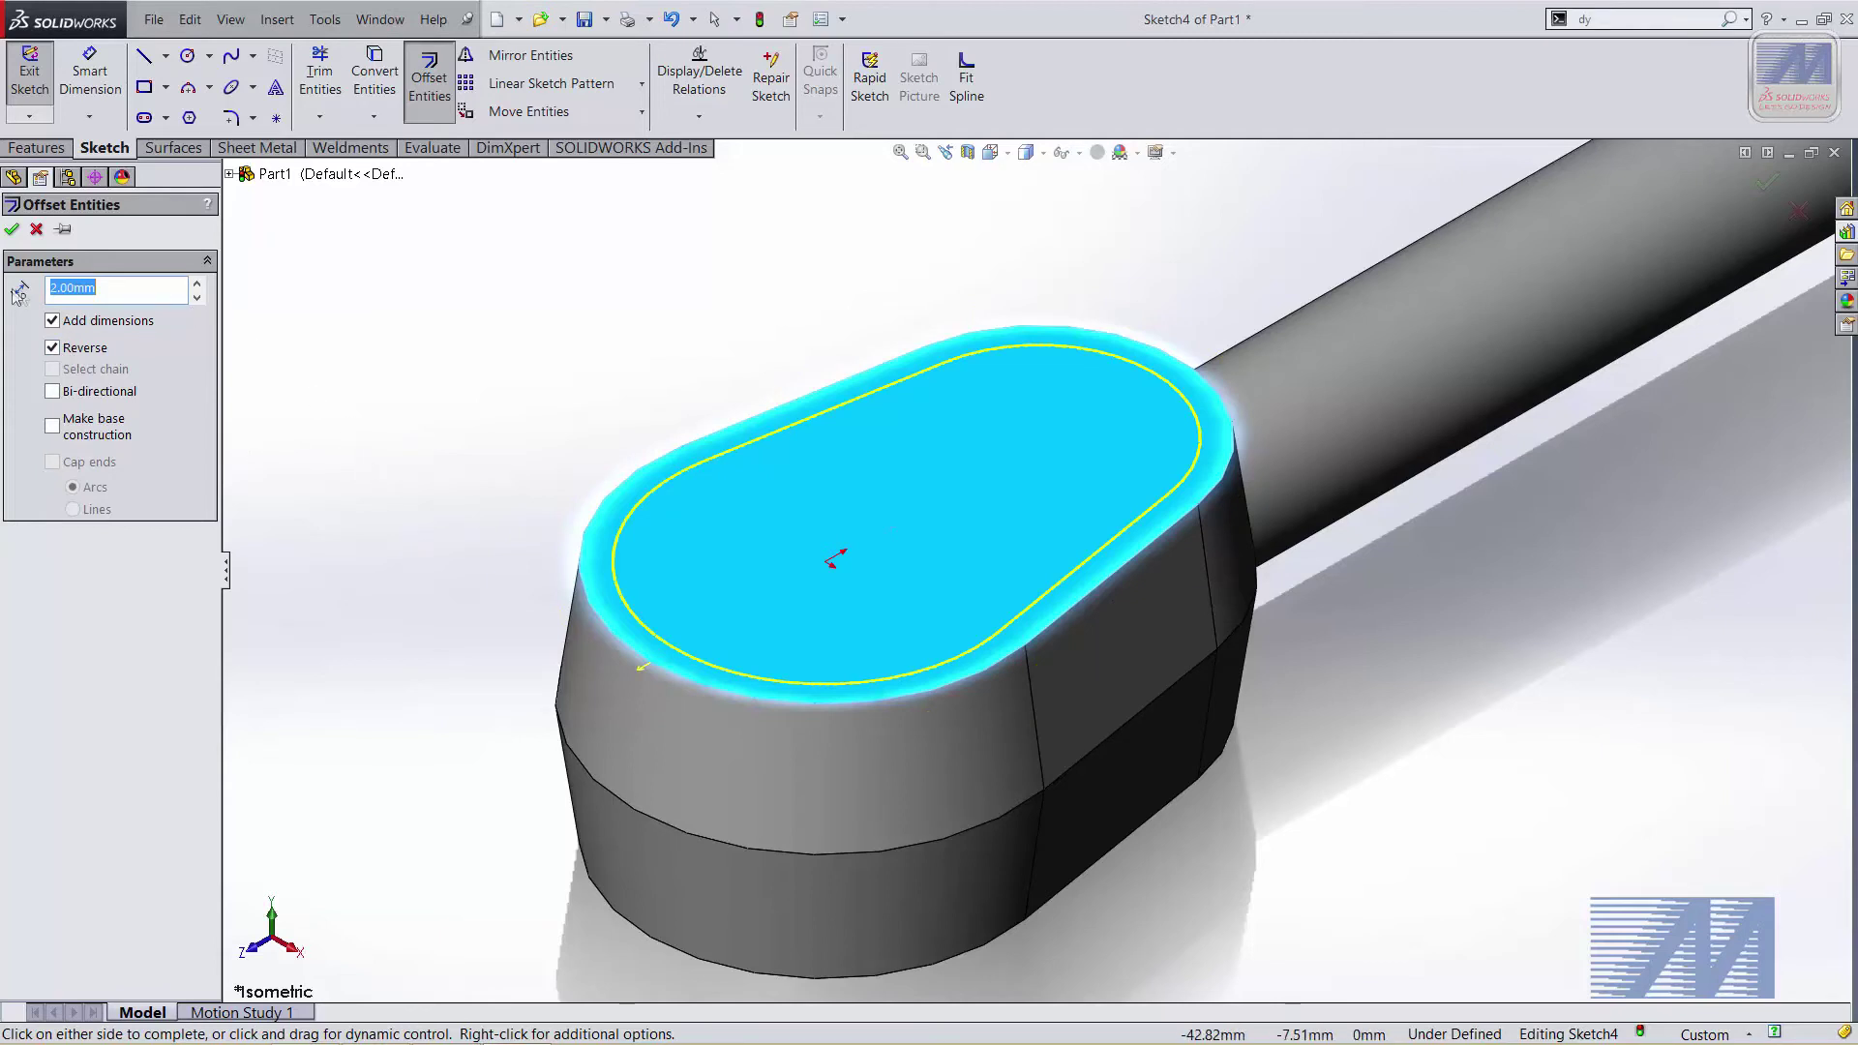
left_click(12, 232)
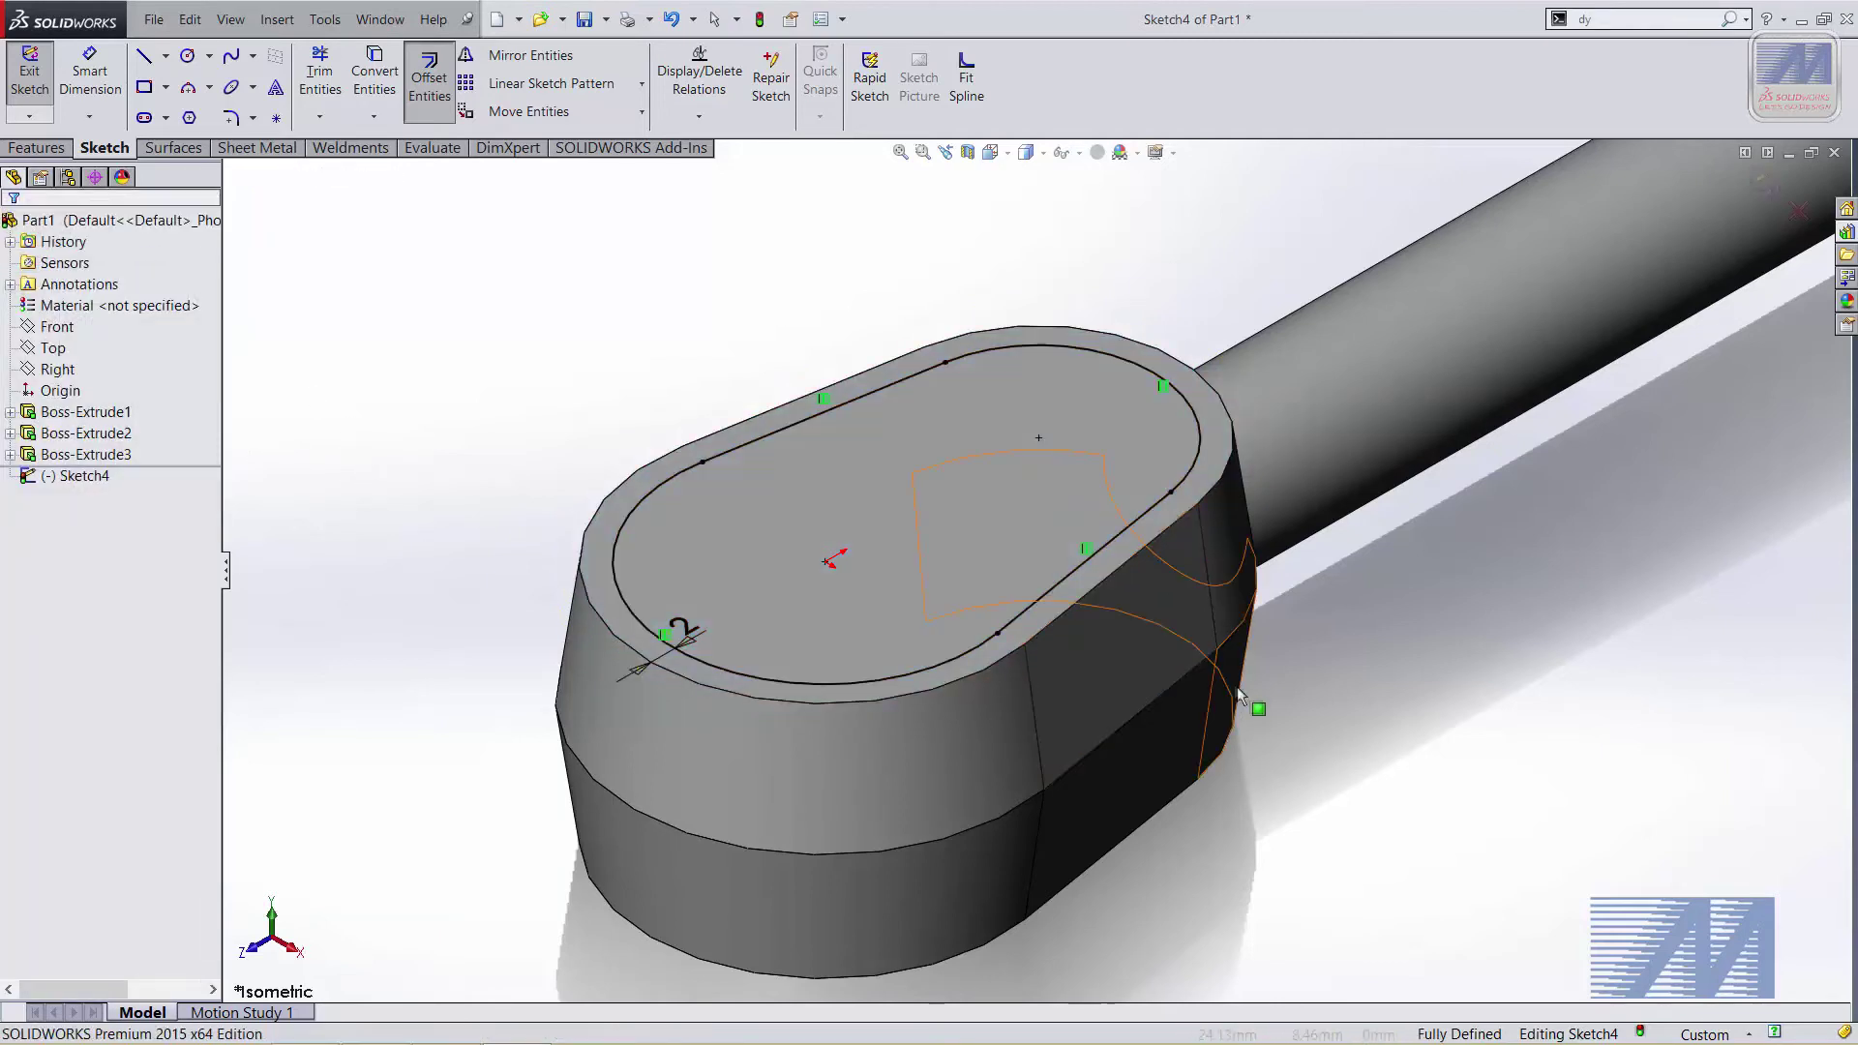
scroll(1432, 790, "up", 1)
scroll(1368, 639, "up", 1)
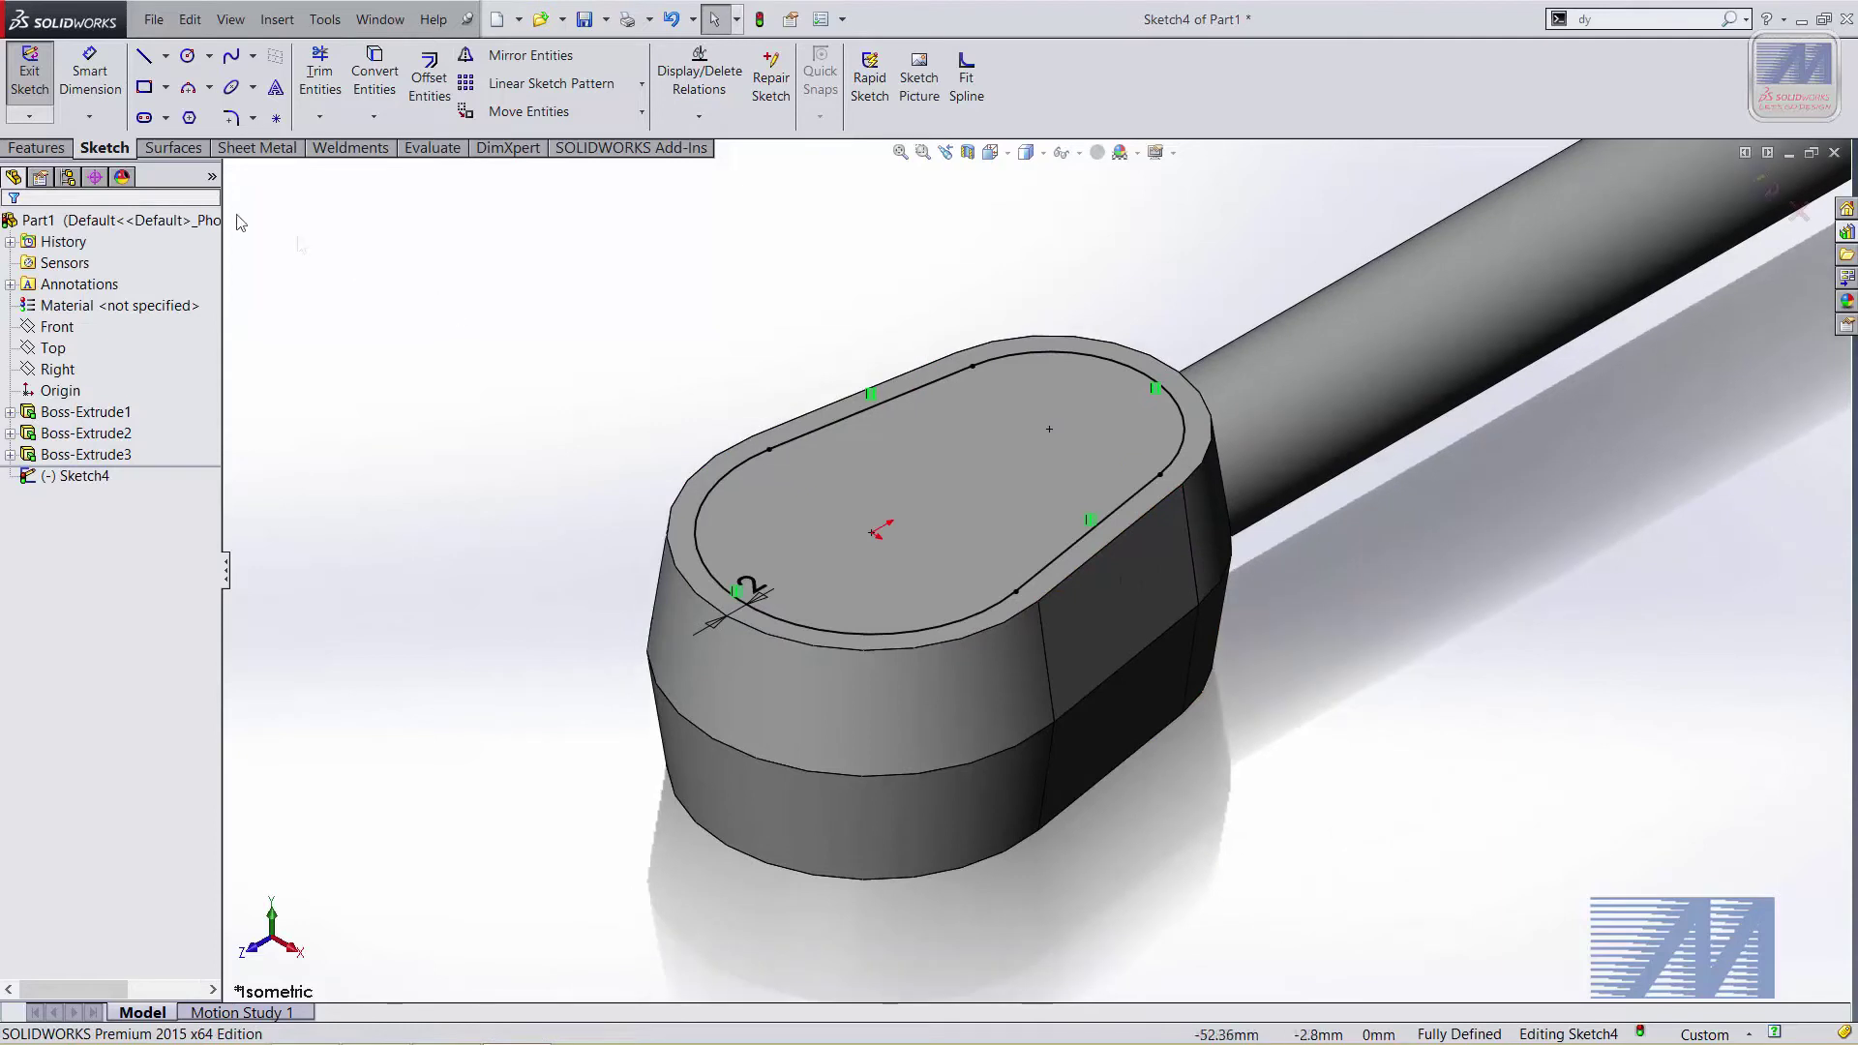
scroll(1322, 574, "up", 1)
scroll(1322, 574, "down", 1)
scroll(677, 436, "down", 1)
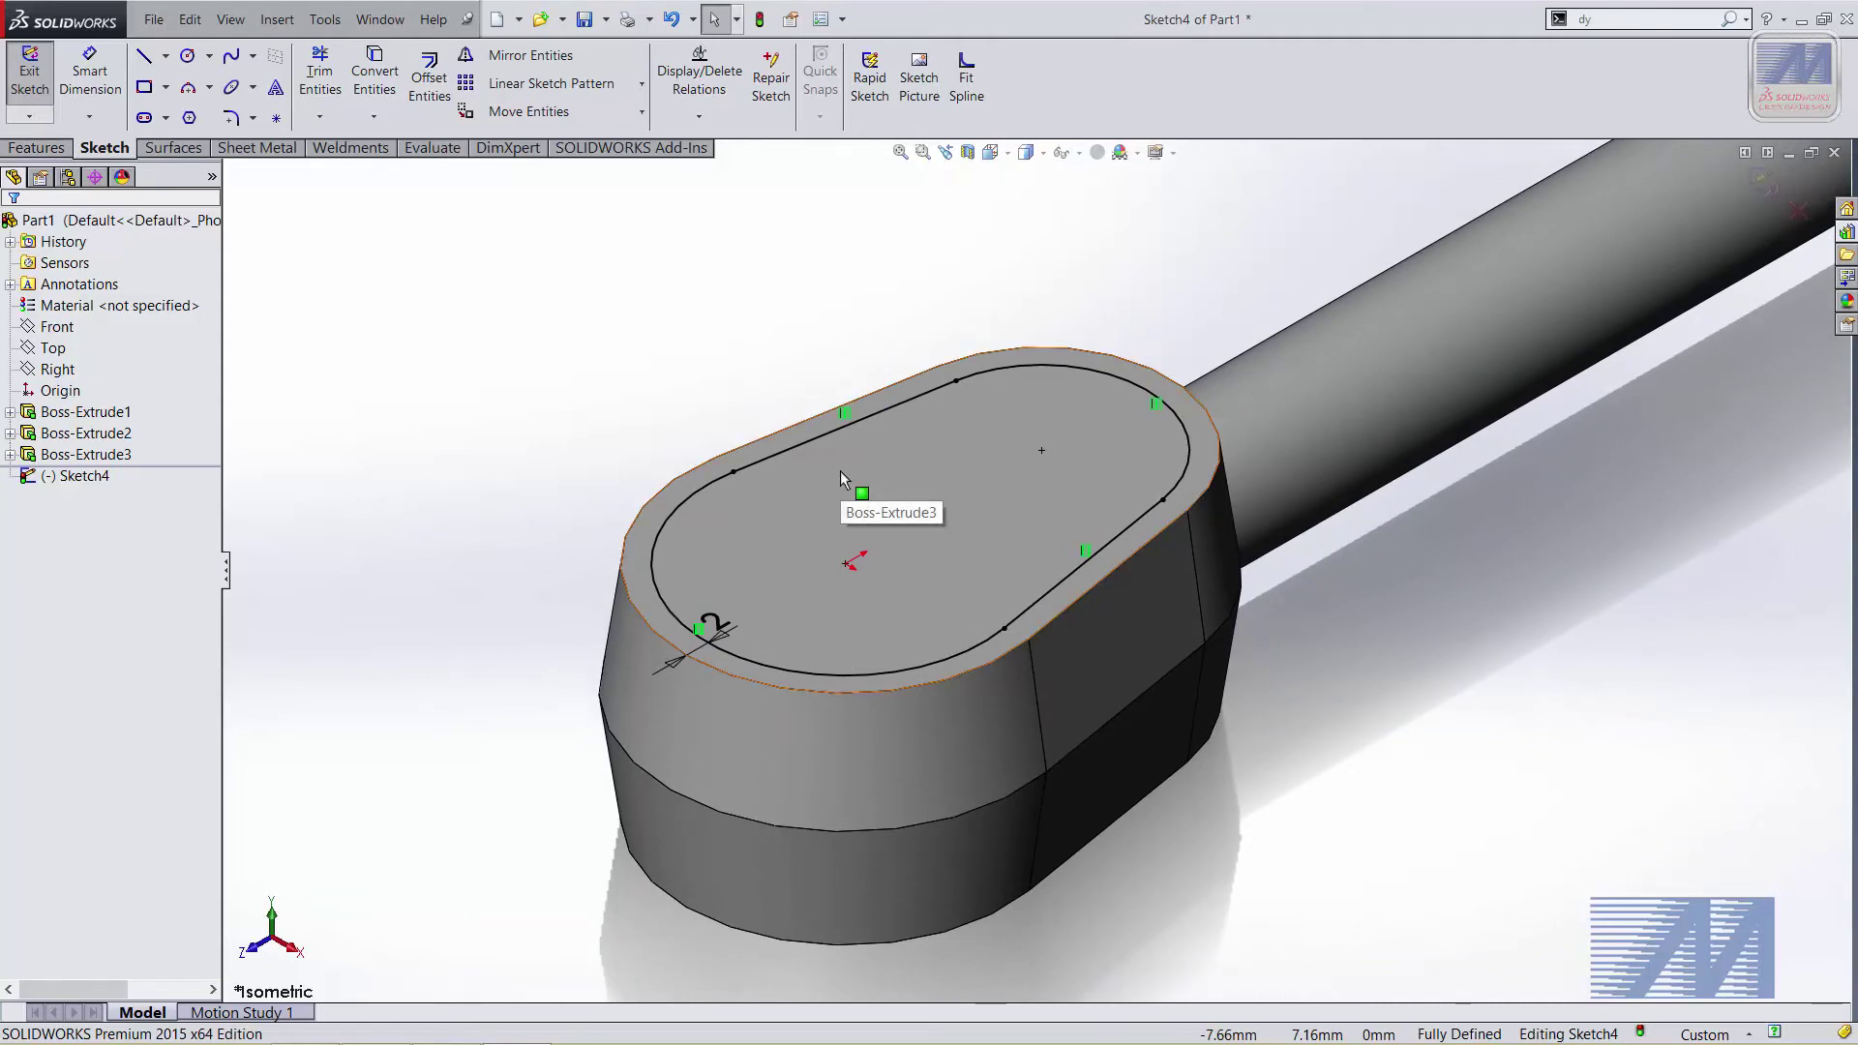
Extruded Cut the sketch outline Blind to 2.00 mm, creating Cut-Extrude1
left_click(44, 150)
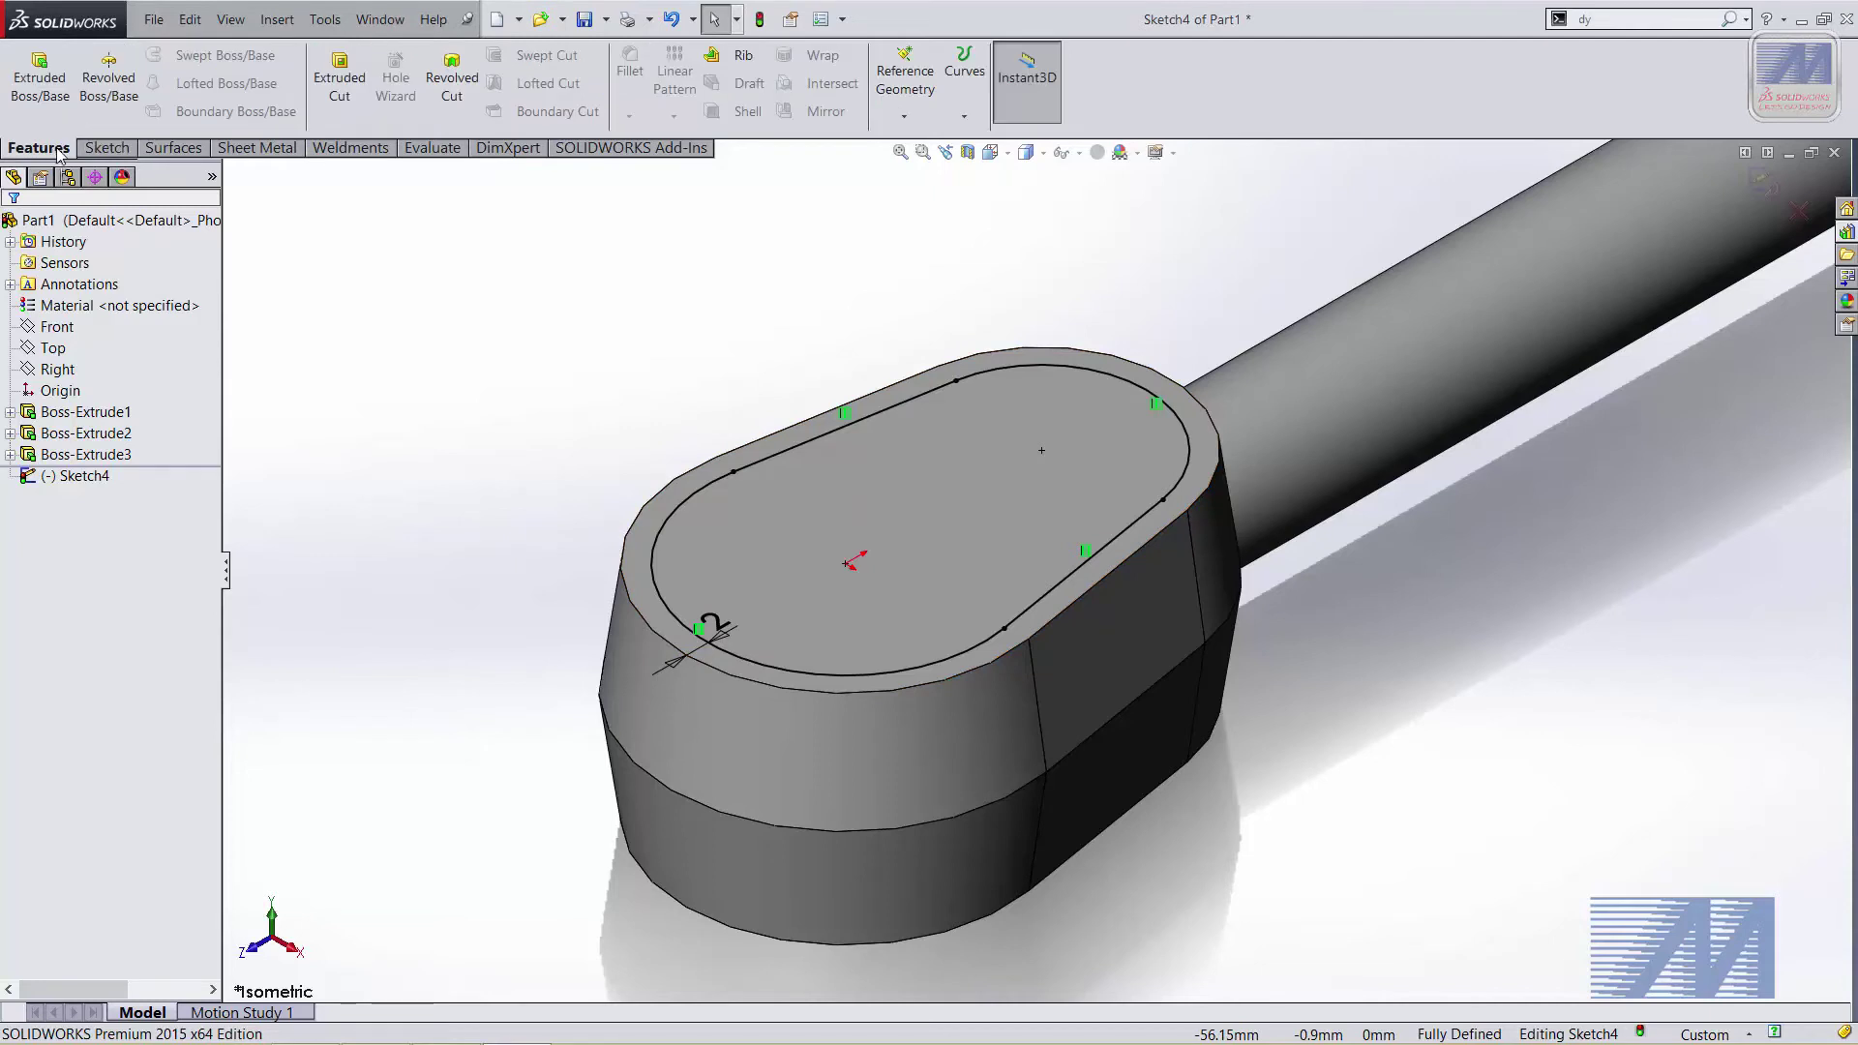
left_click(355, 103)
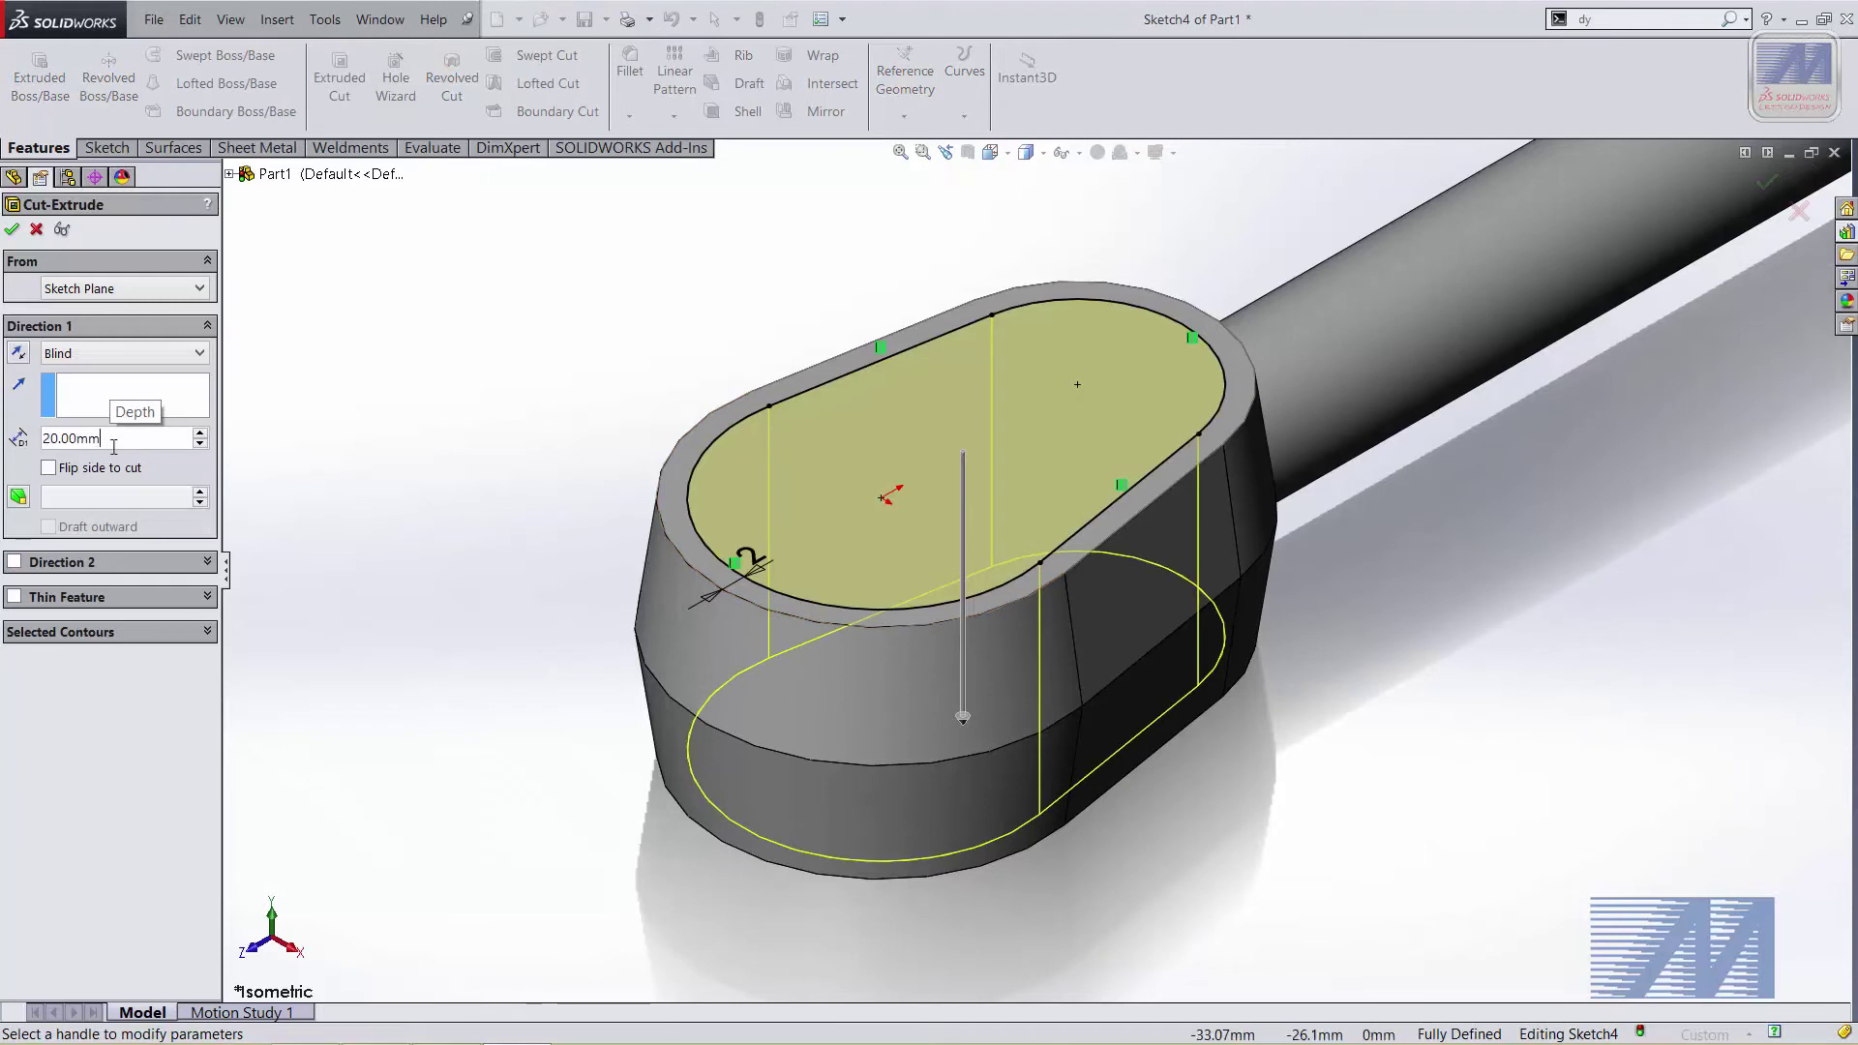
type("2")
key("Return")
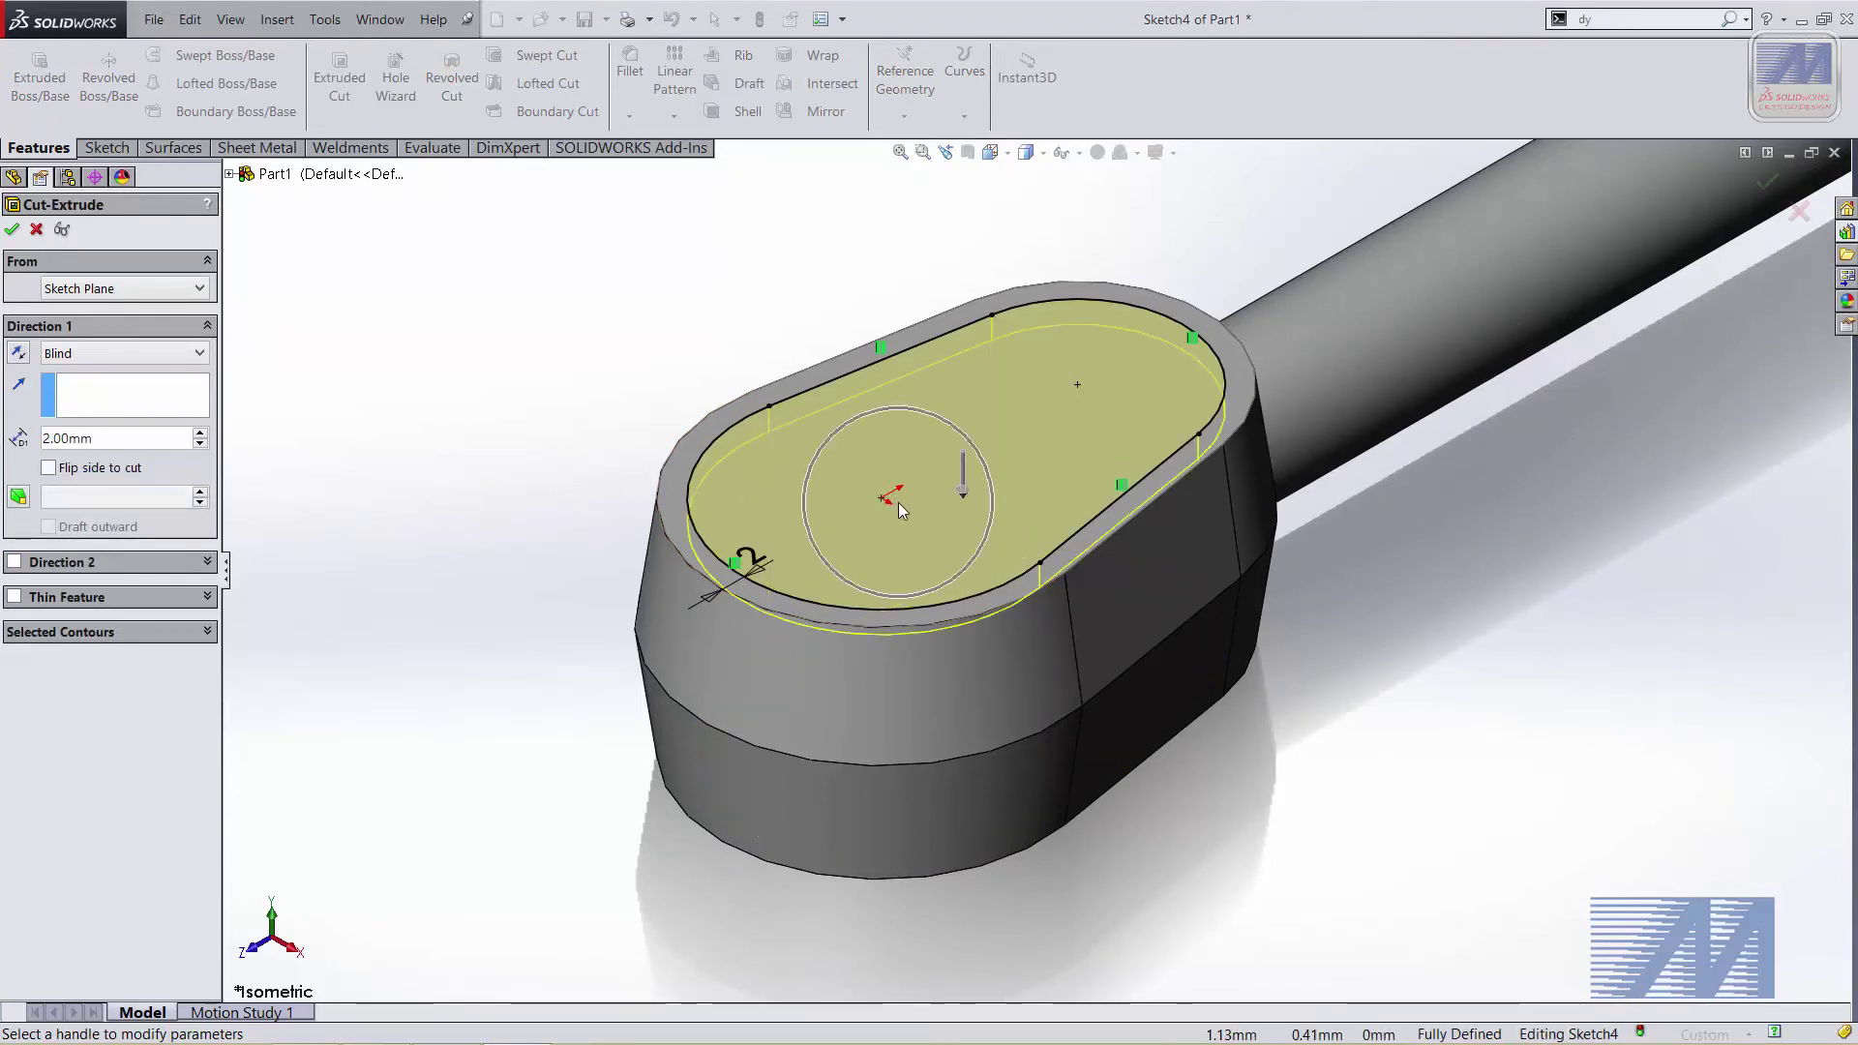
left_click(9, 232)
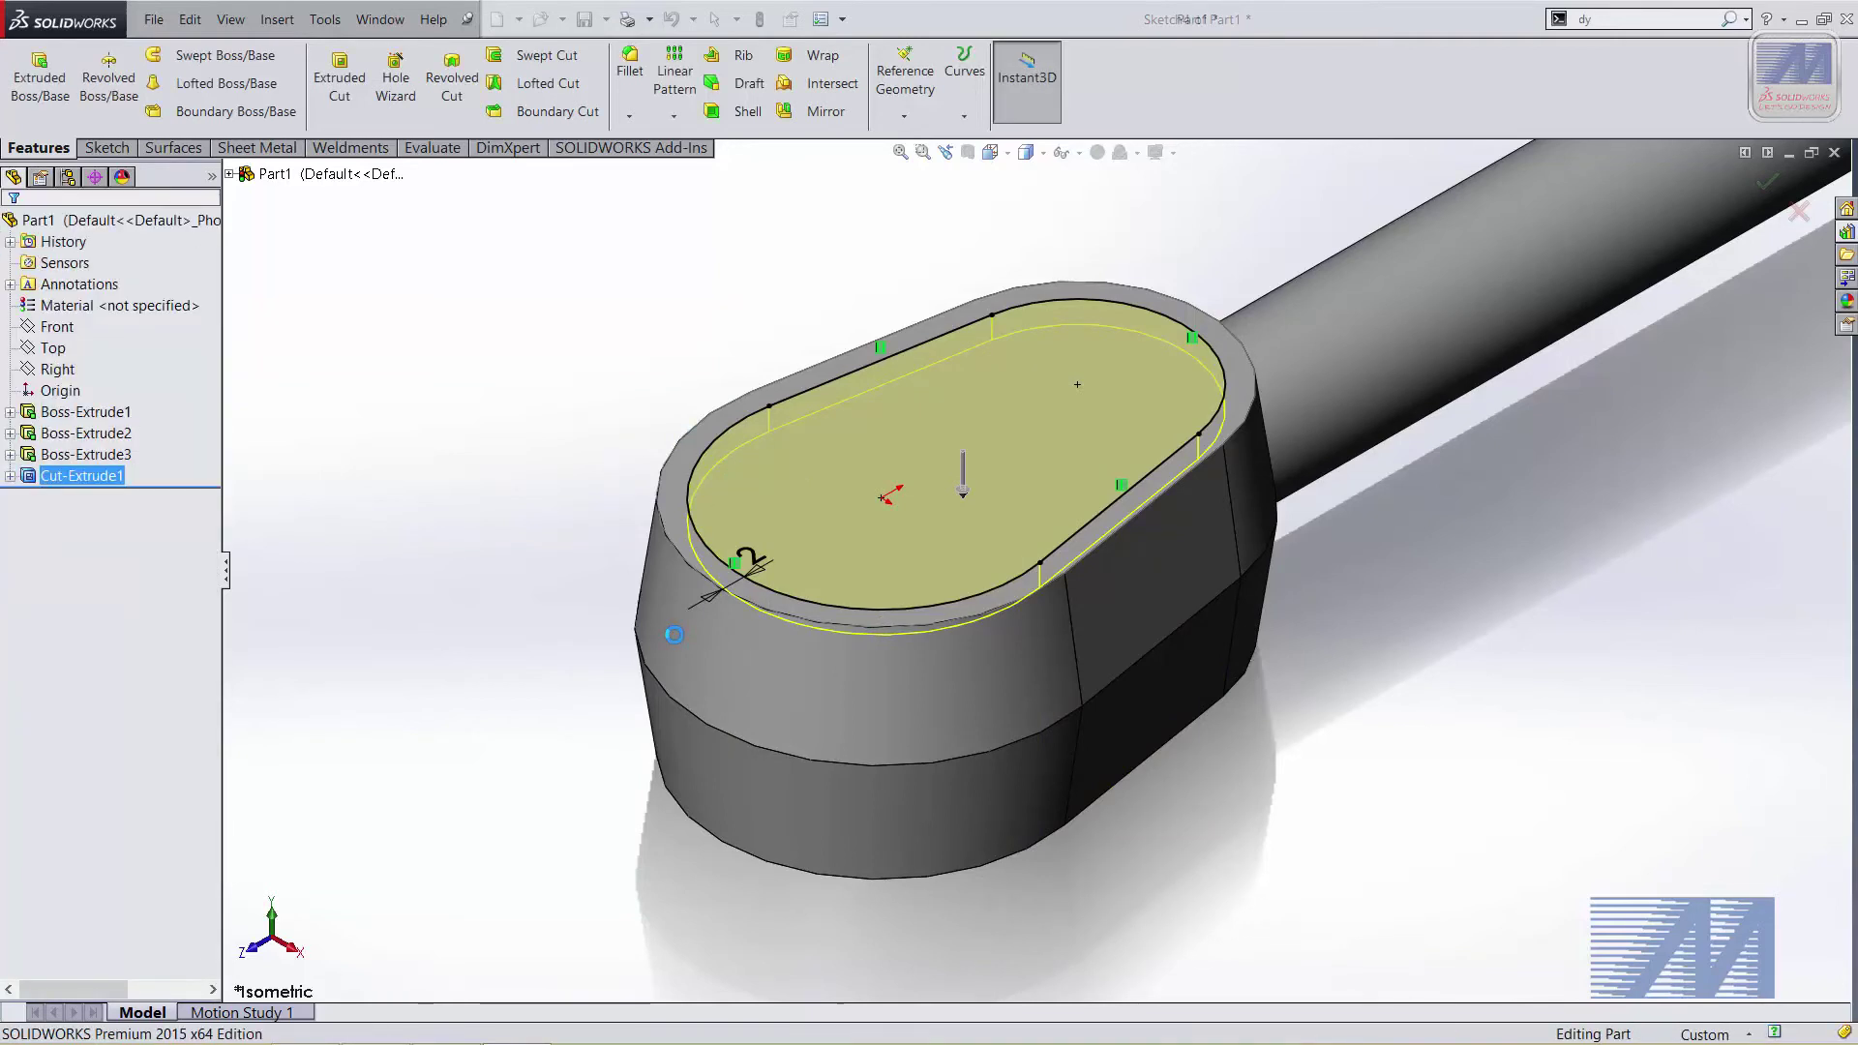
left_click(601, 410)
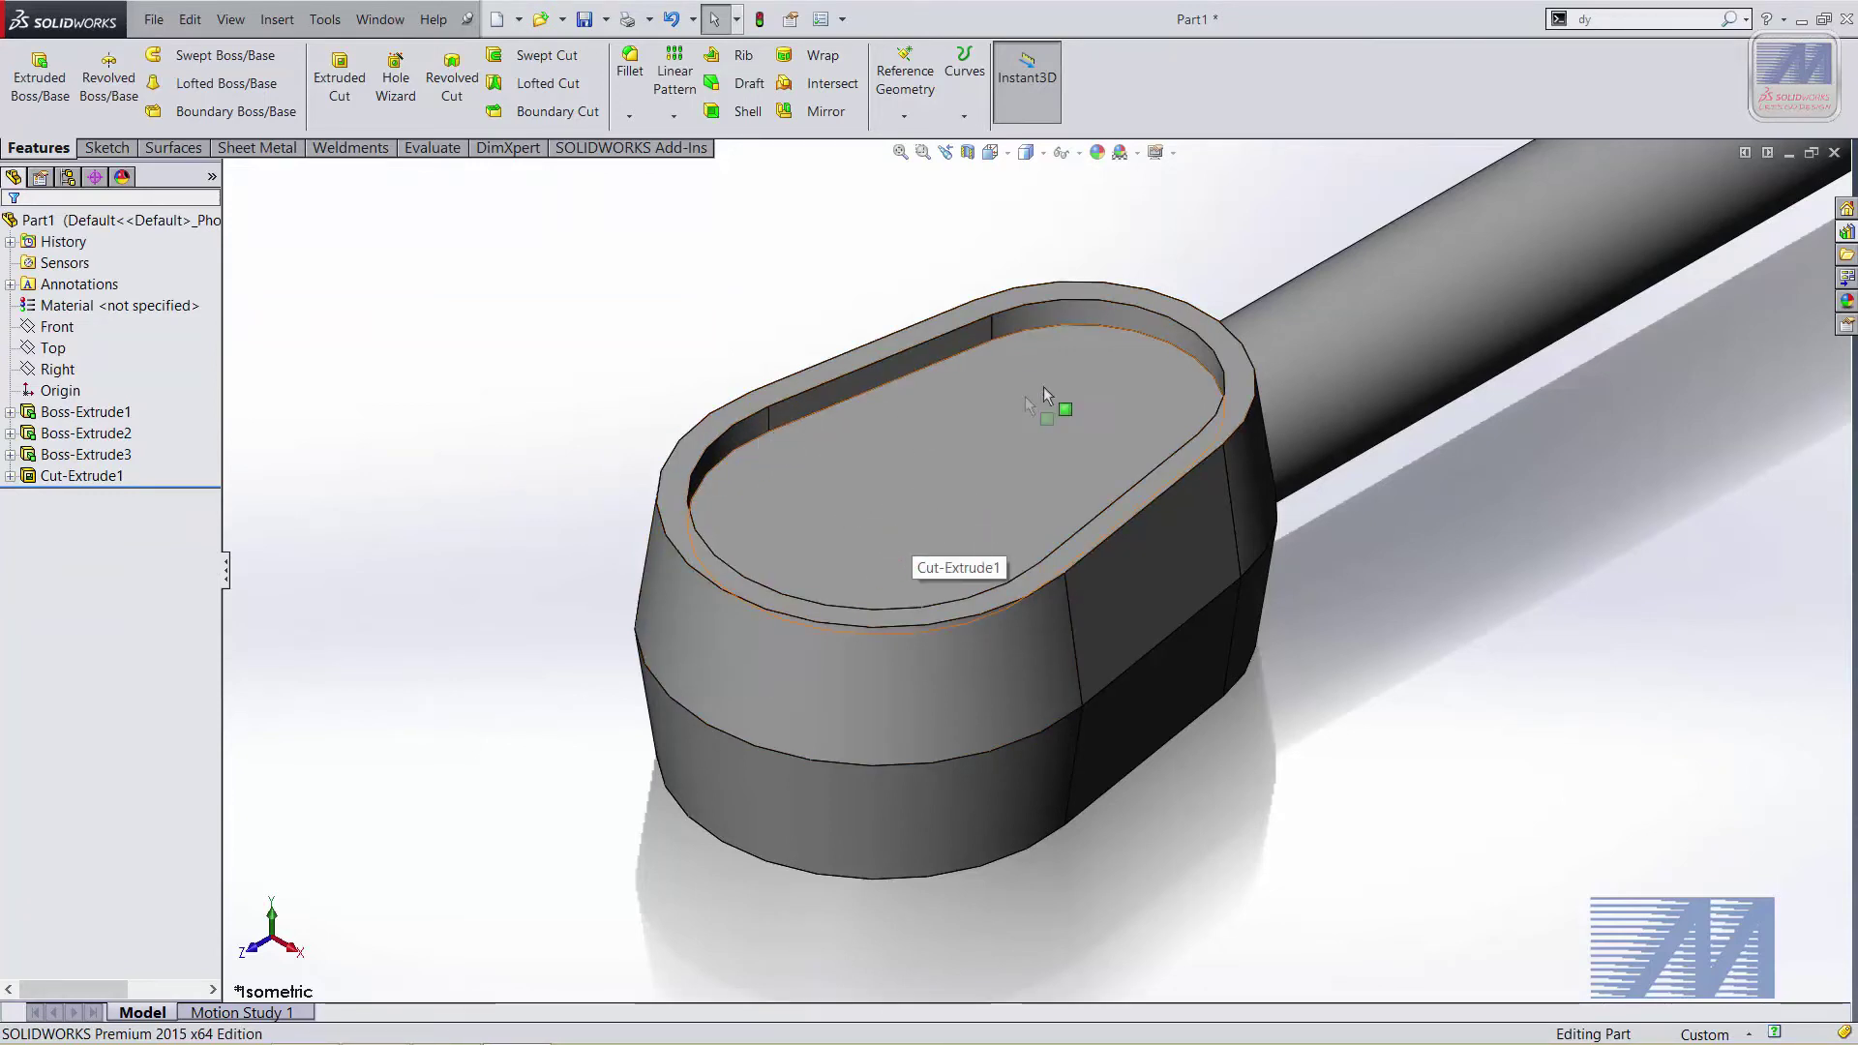
Open Sketch5 on the pocket floor face and zoom to frame the head
left_click(996, 482)
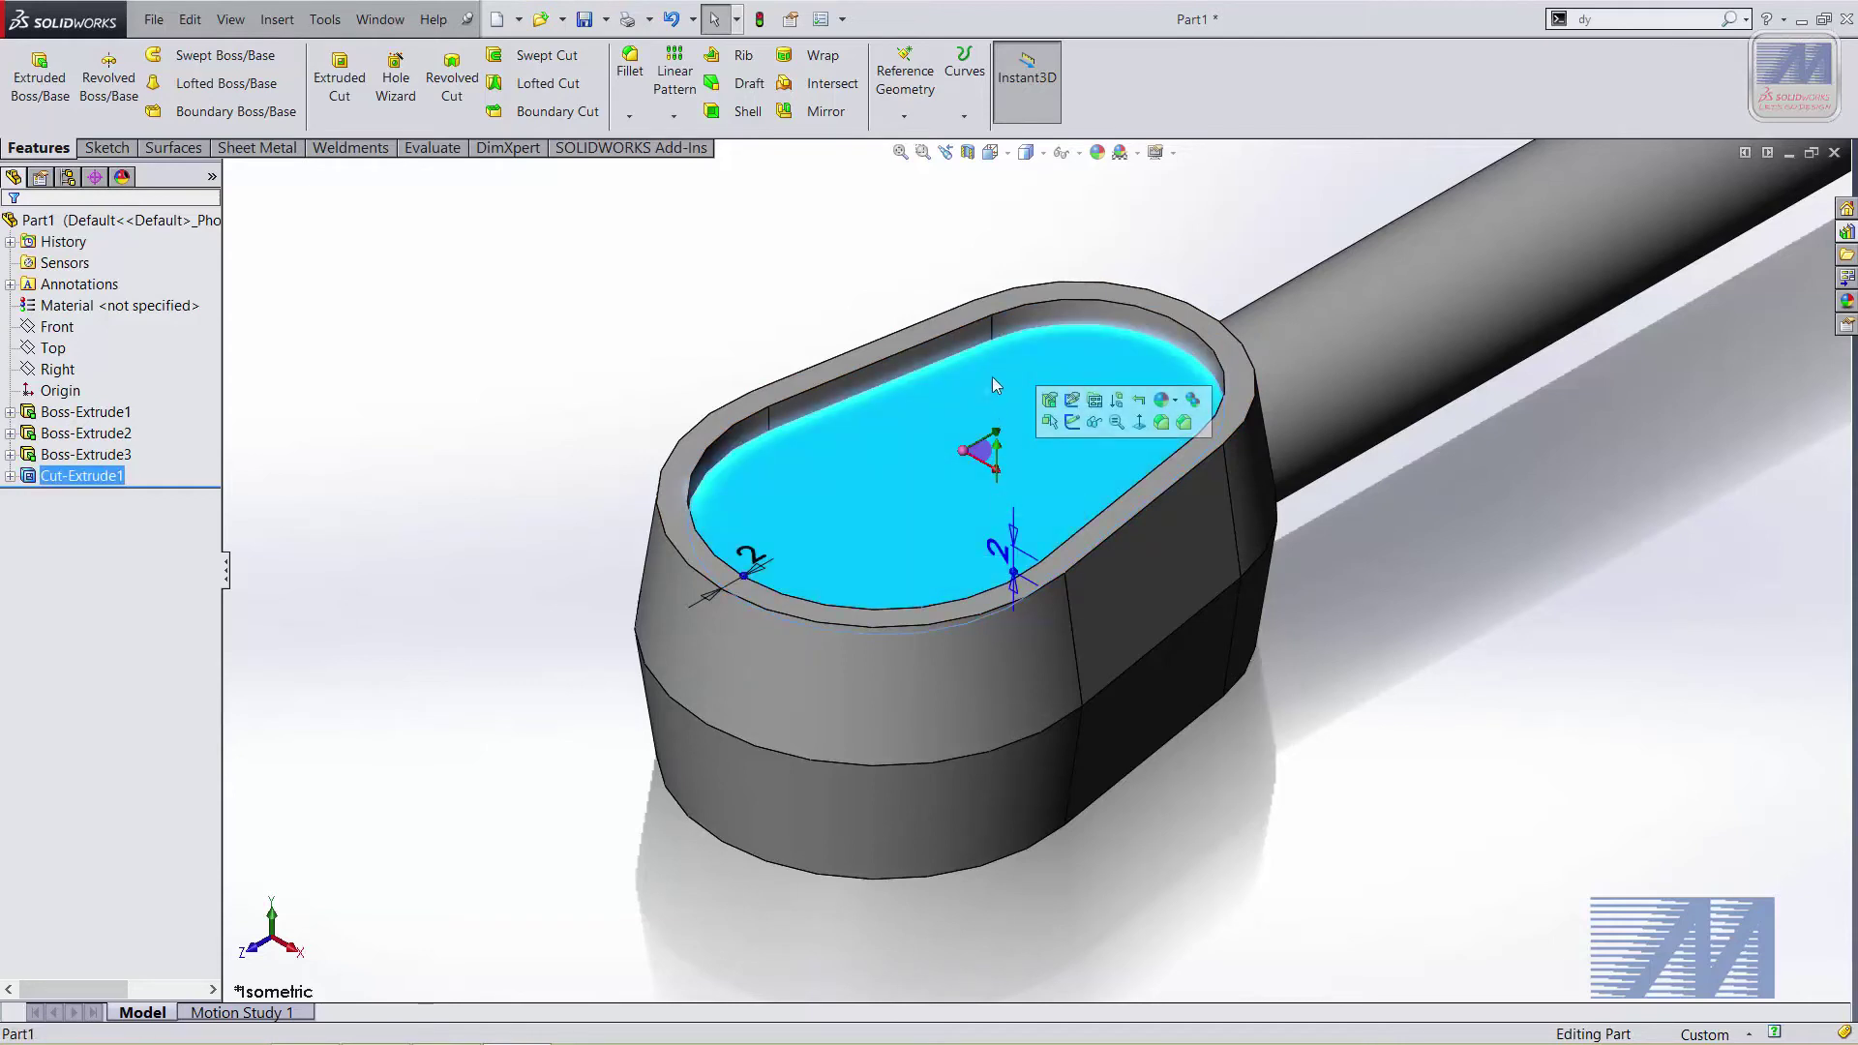
left_click(909, 435)
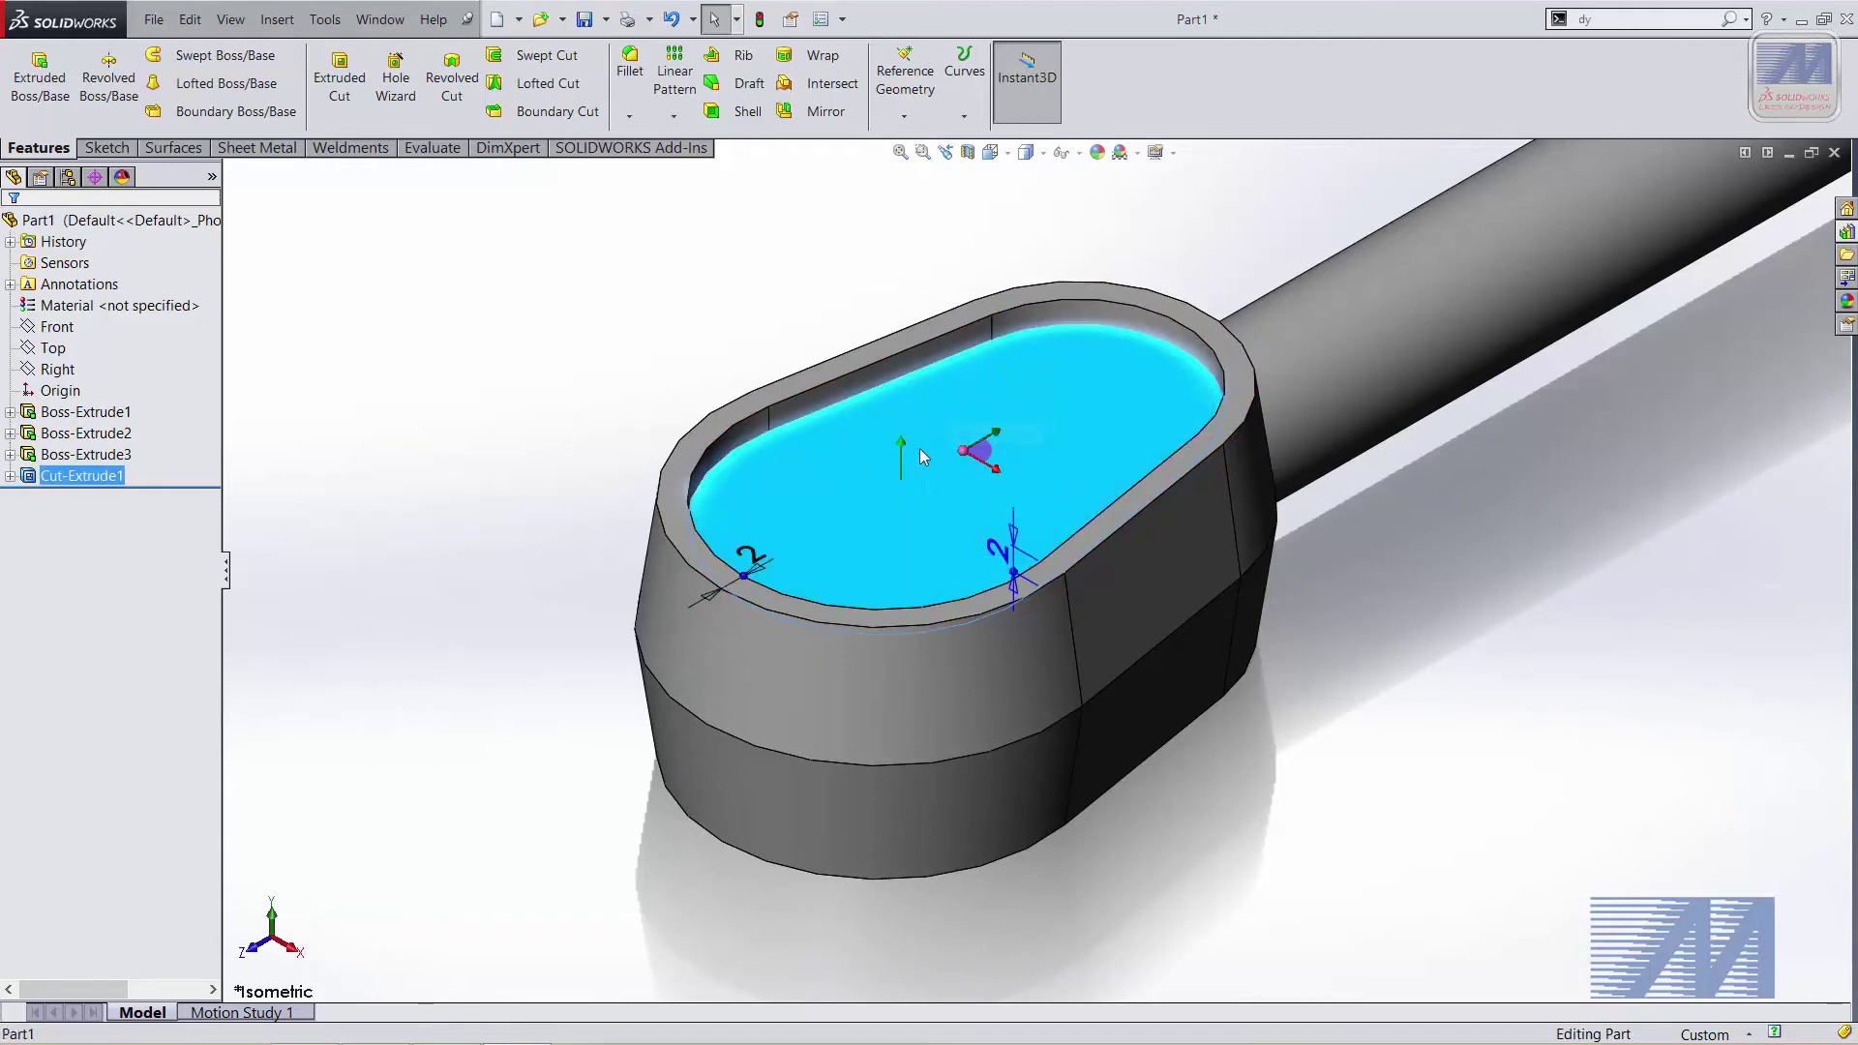
left_click(976, 420)
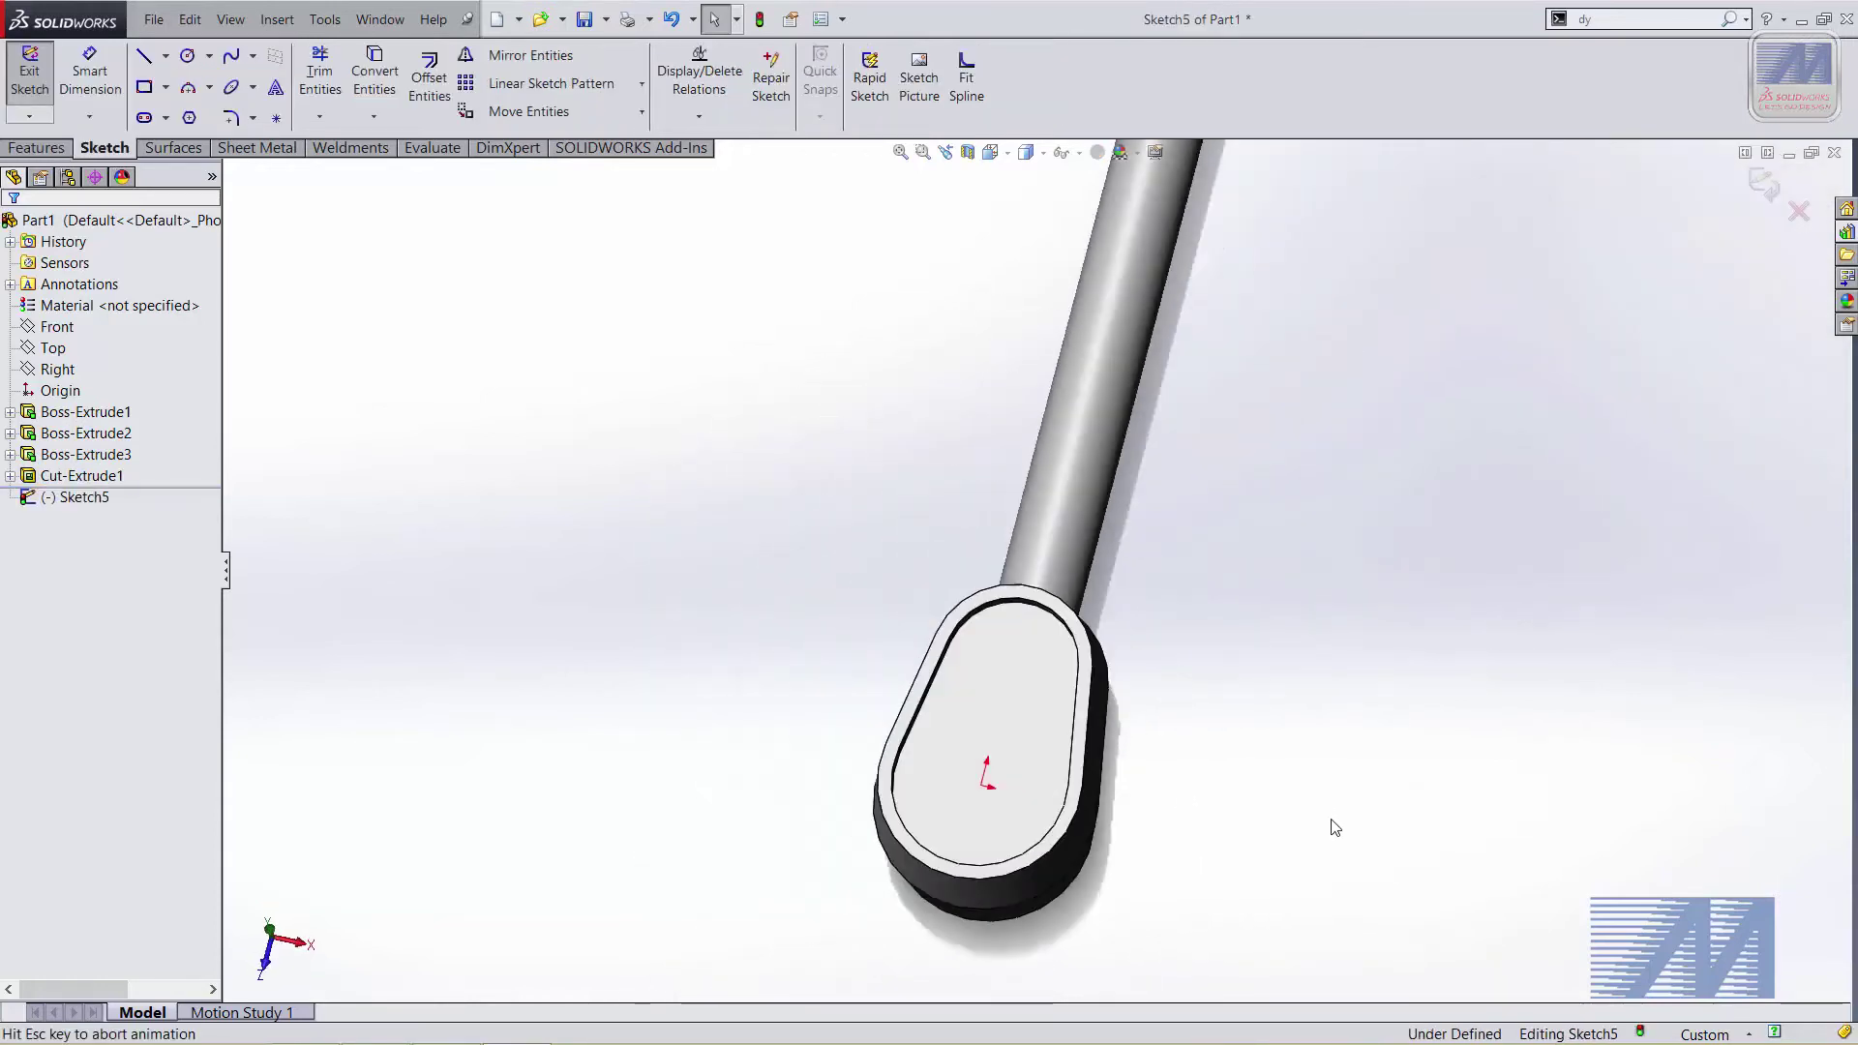
scroll(1129, 926, "down", 3)
scroll(1153, 788, "down", 3)
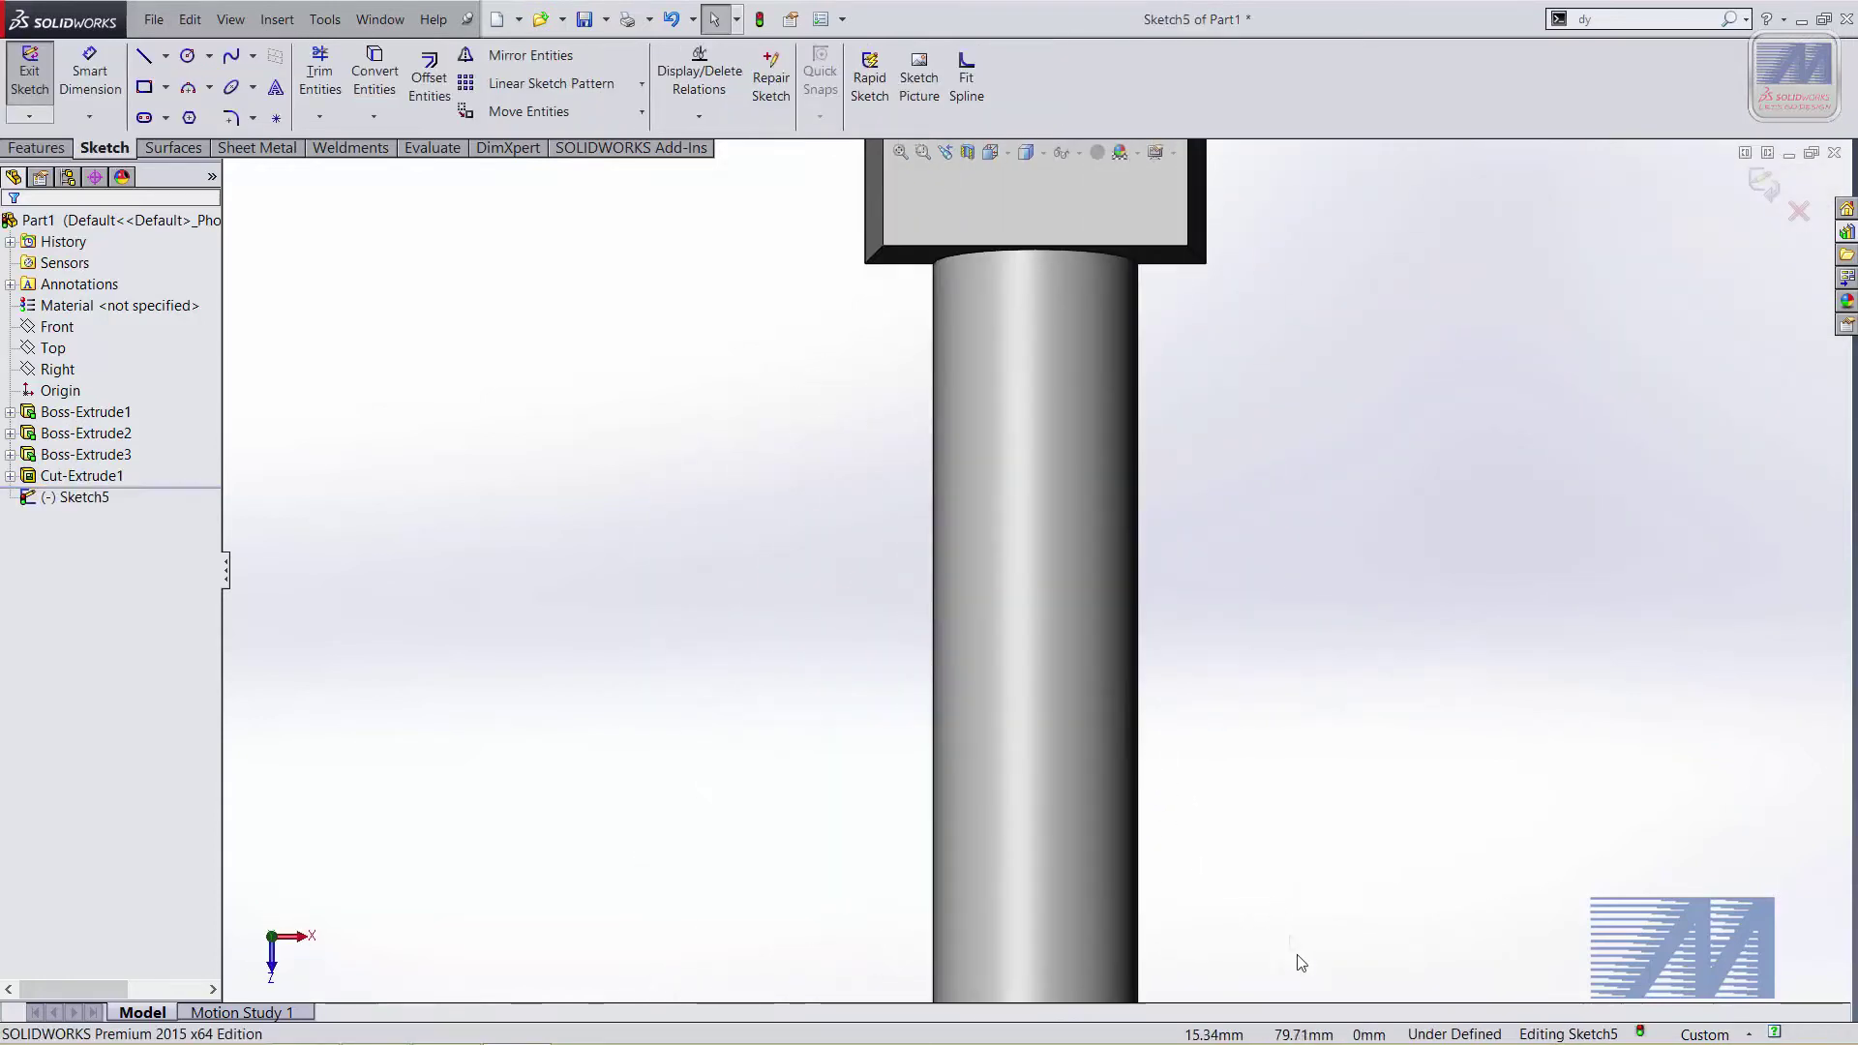
scroll(1291, 302, "down", 2)
scroll(1291, 302, "up", 2)
scroll(1258, 484, "up", 2)
scroll(1390, 862, "down", 2)
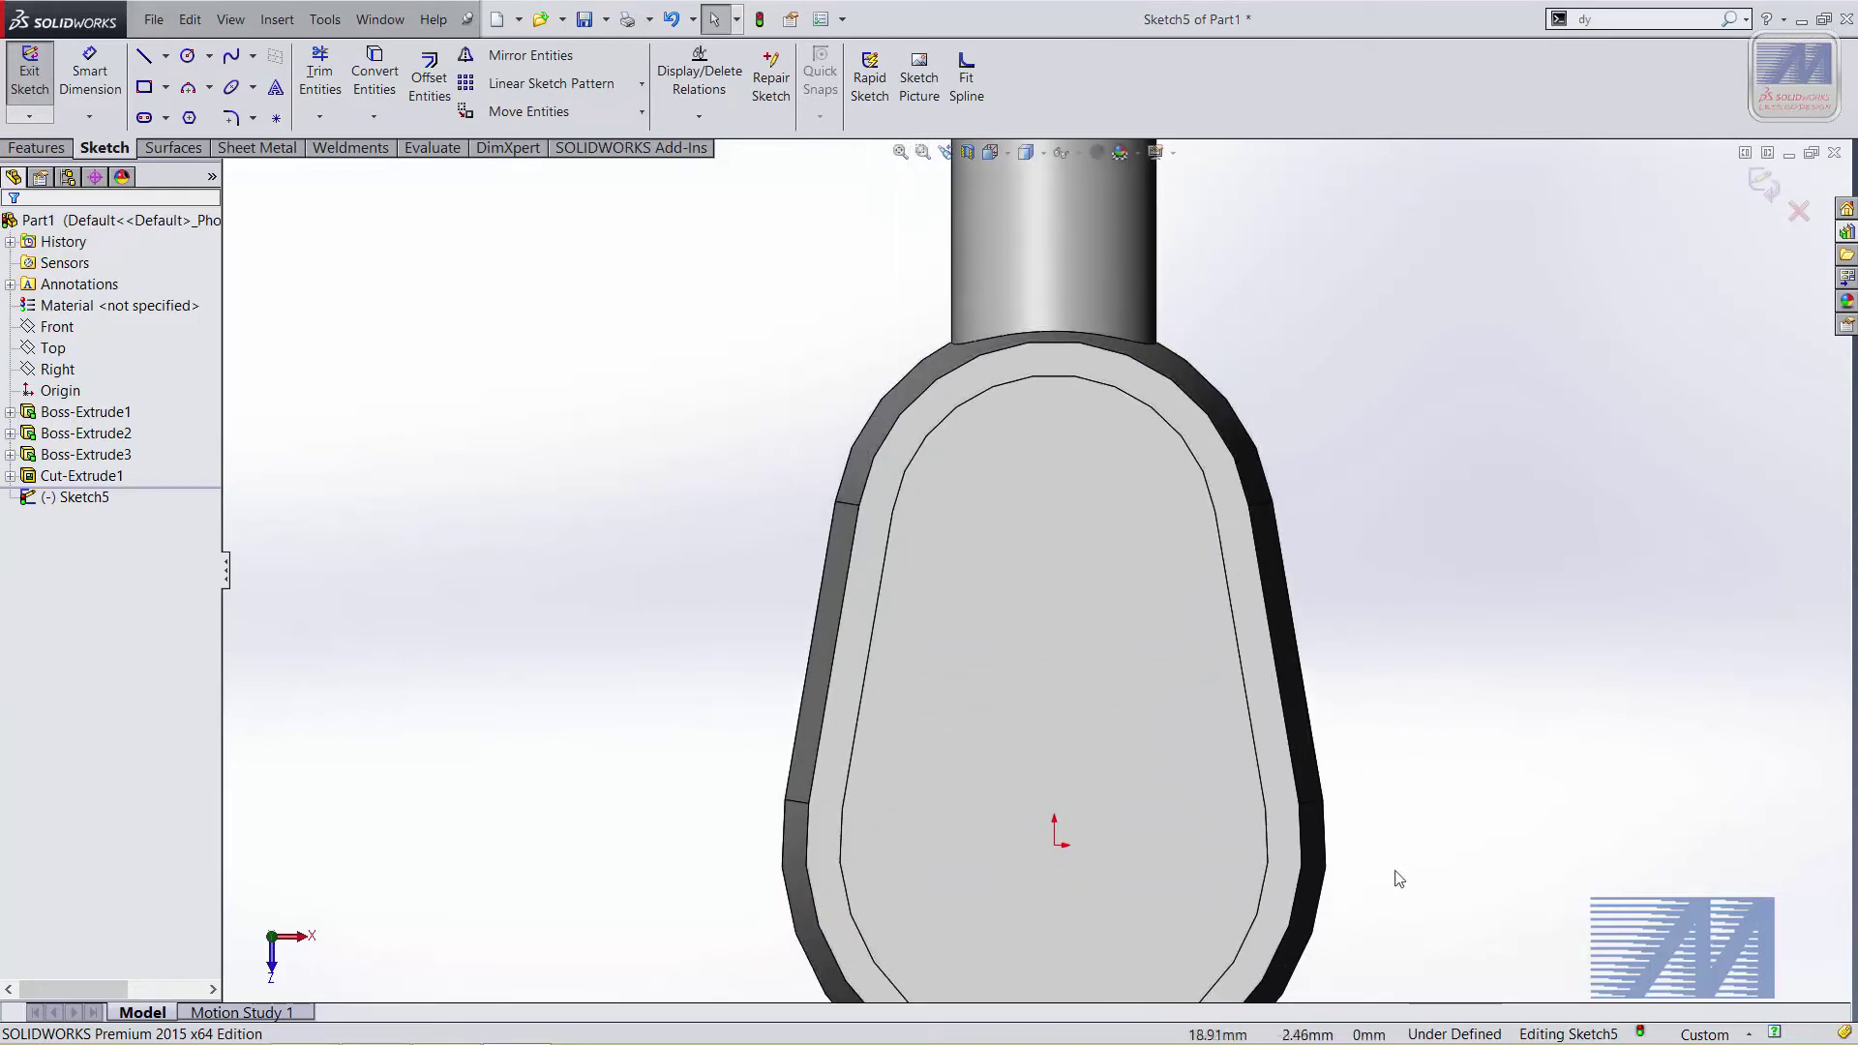
scroll(1317, 742, "down", 1)
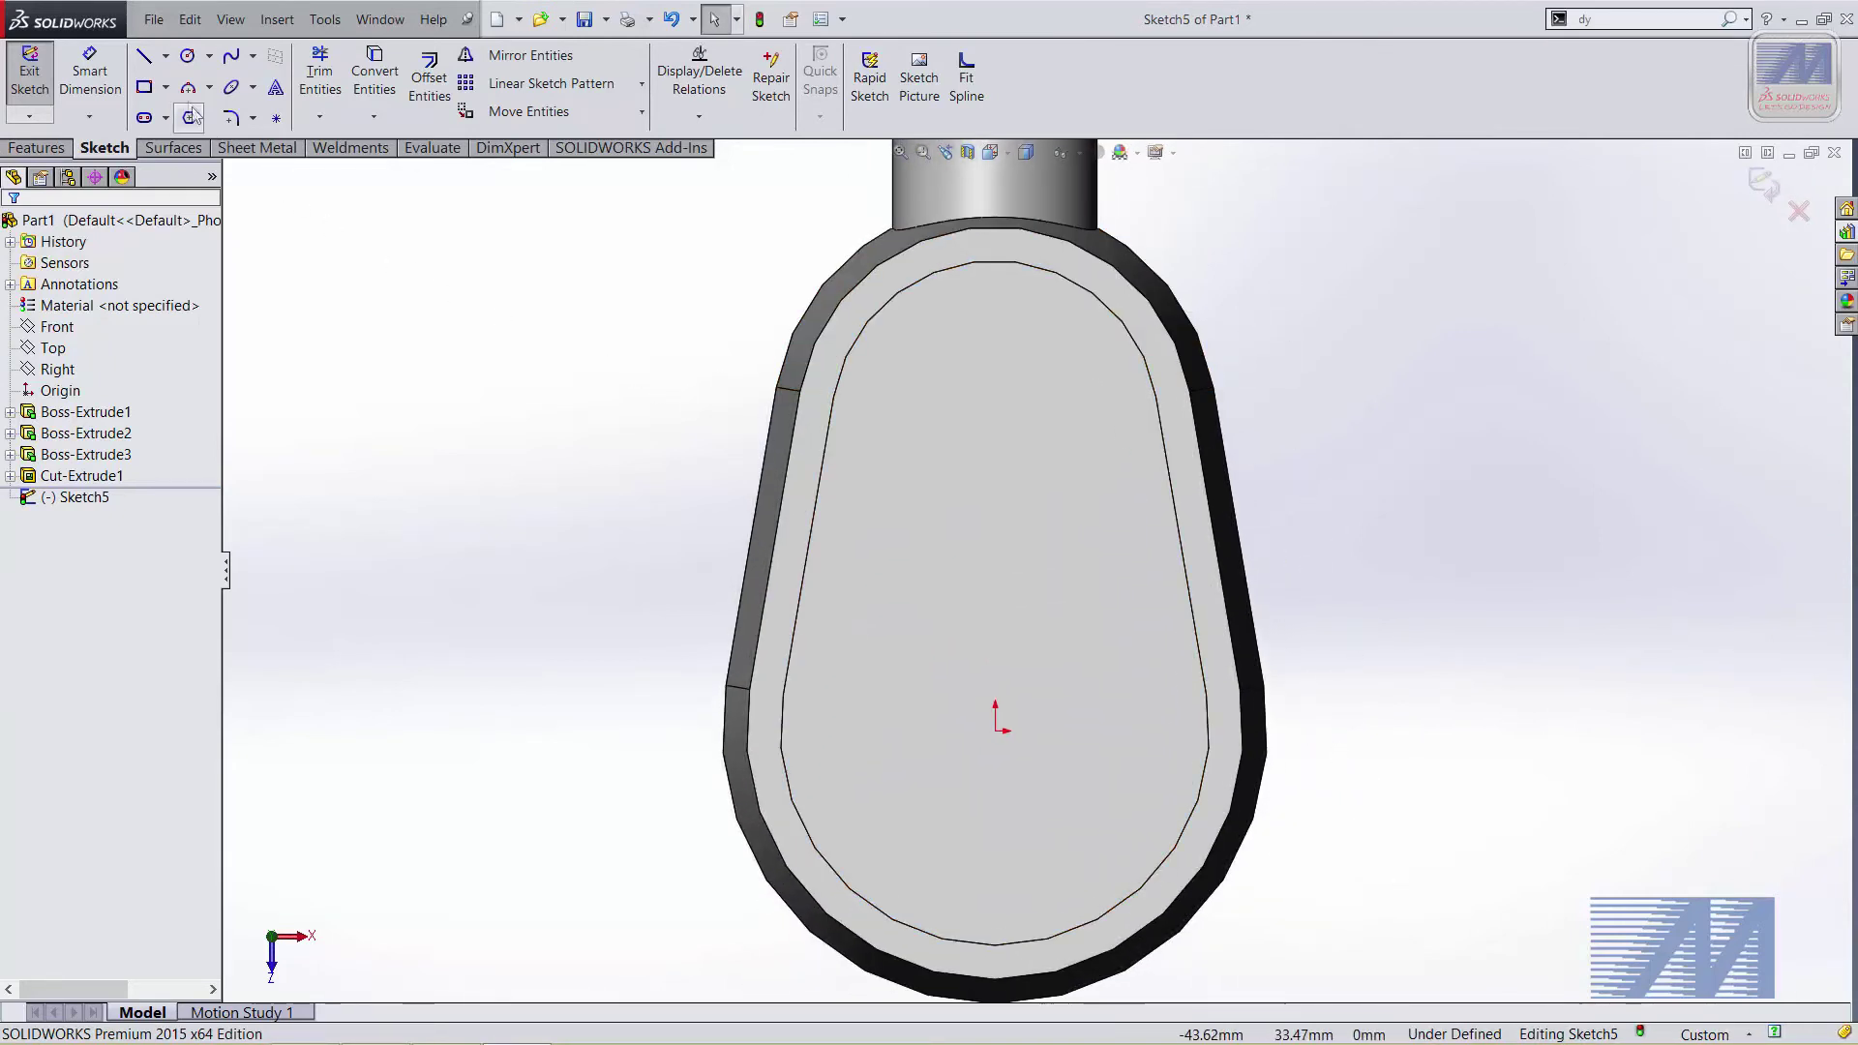
Draw an upper circle above the origin and a larger circle centred on the origin
left_click(188, 63)
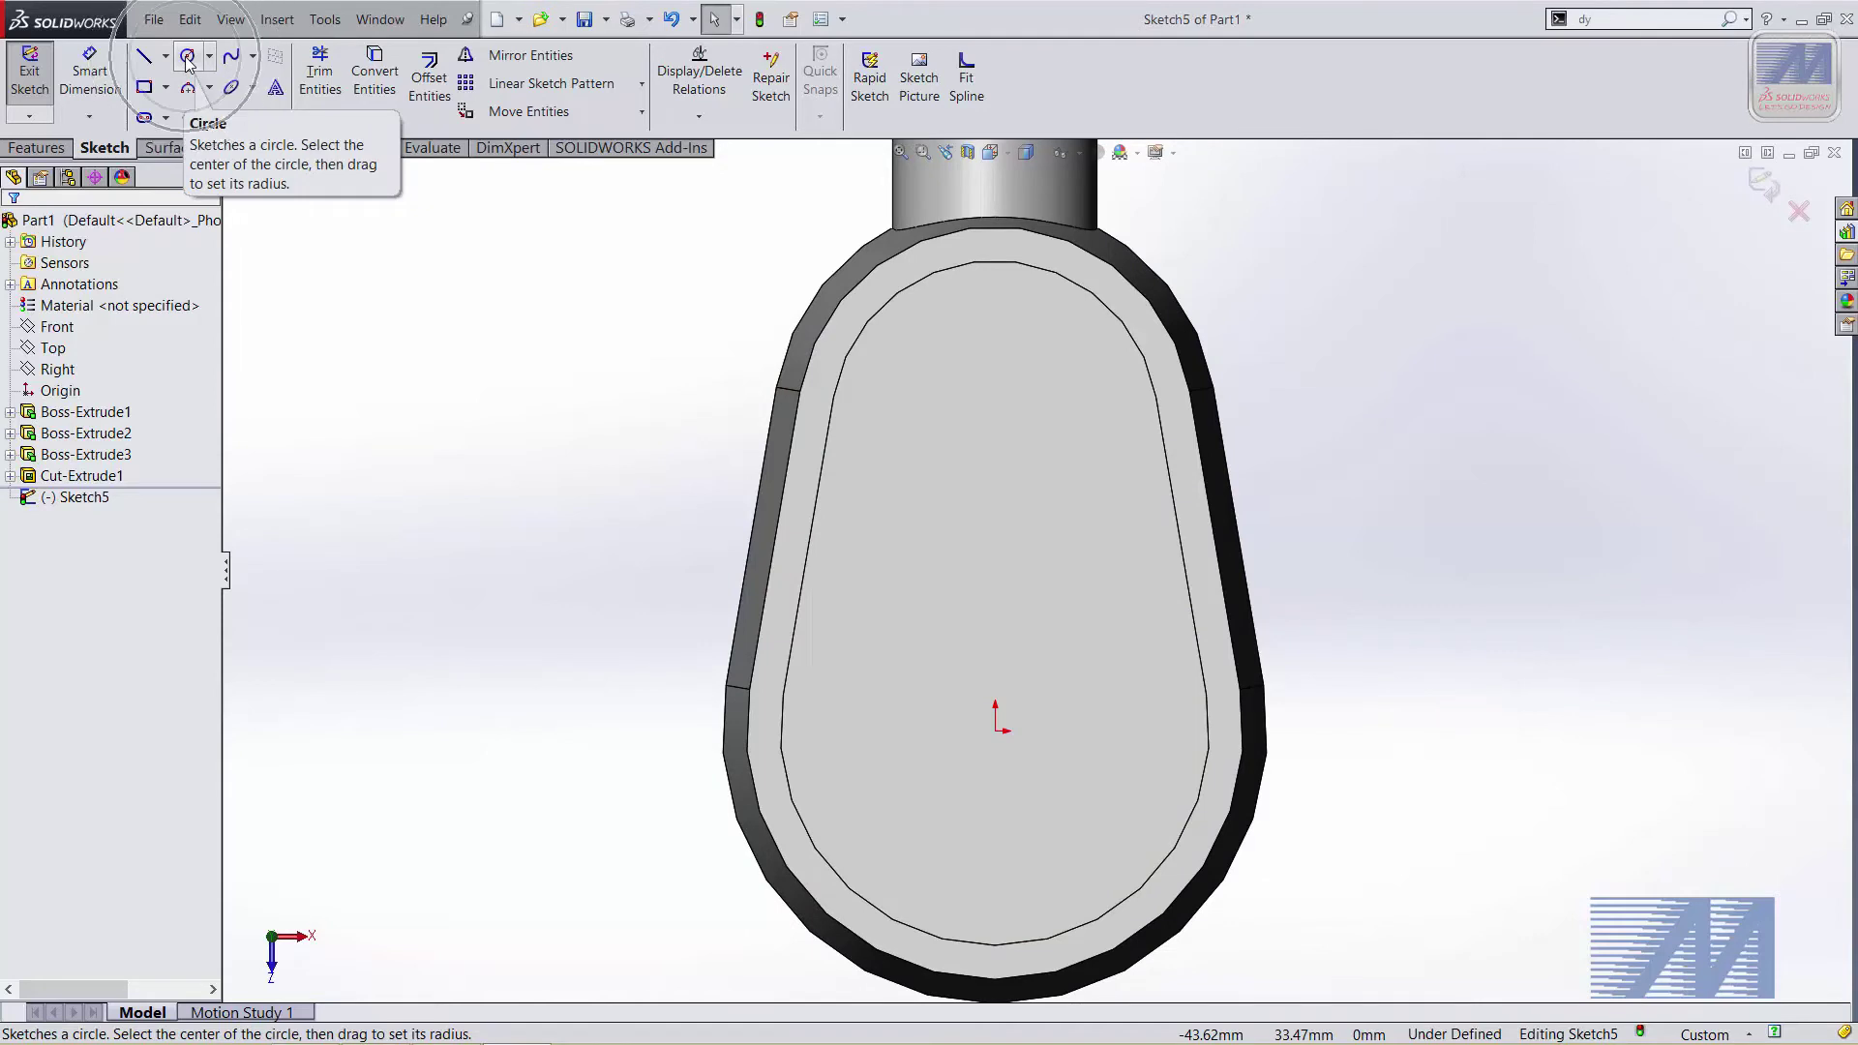
left_click(995, 405)
left_click(1075, 501)
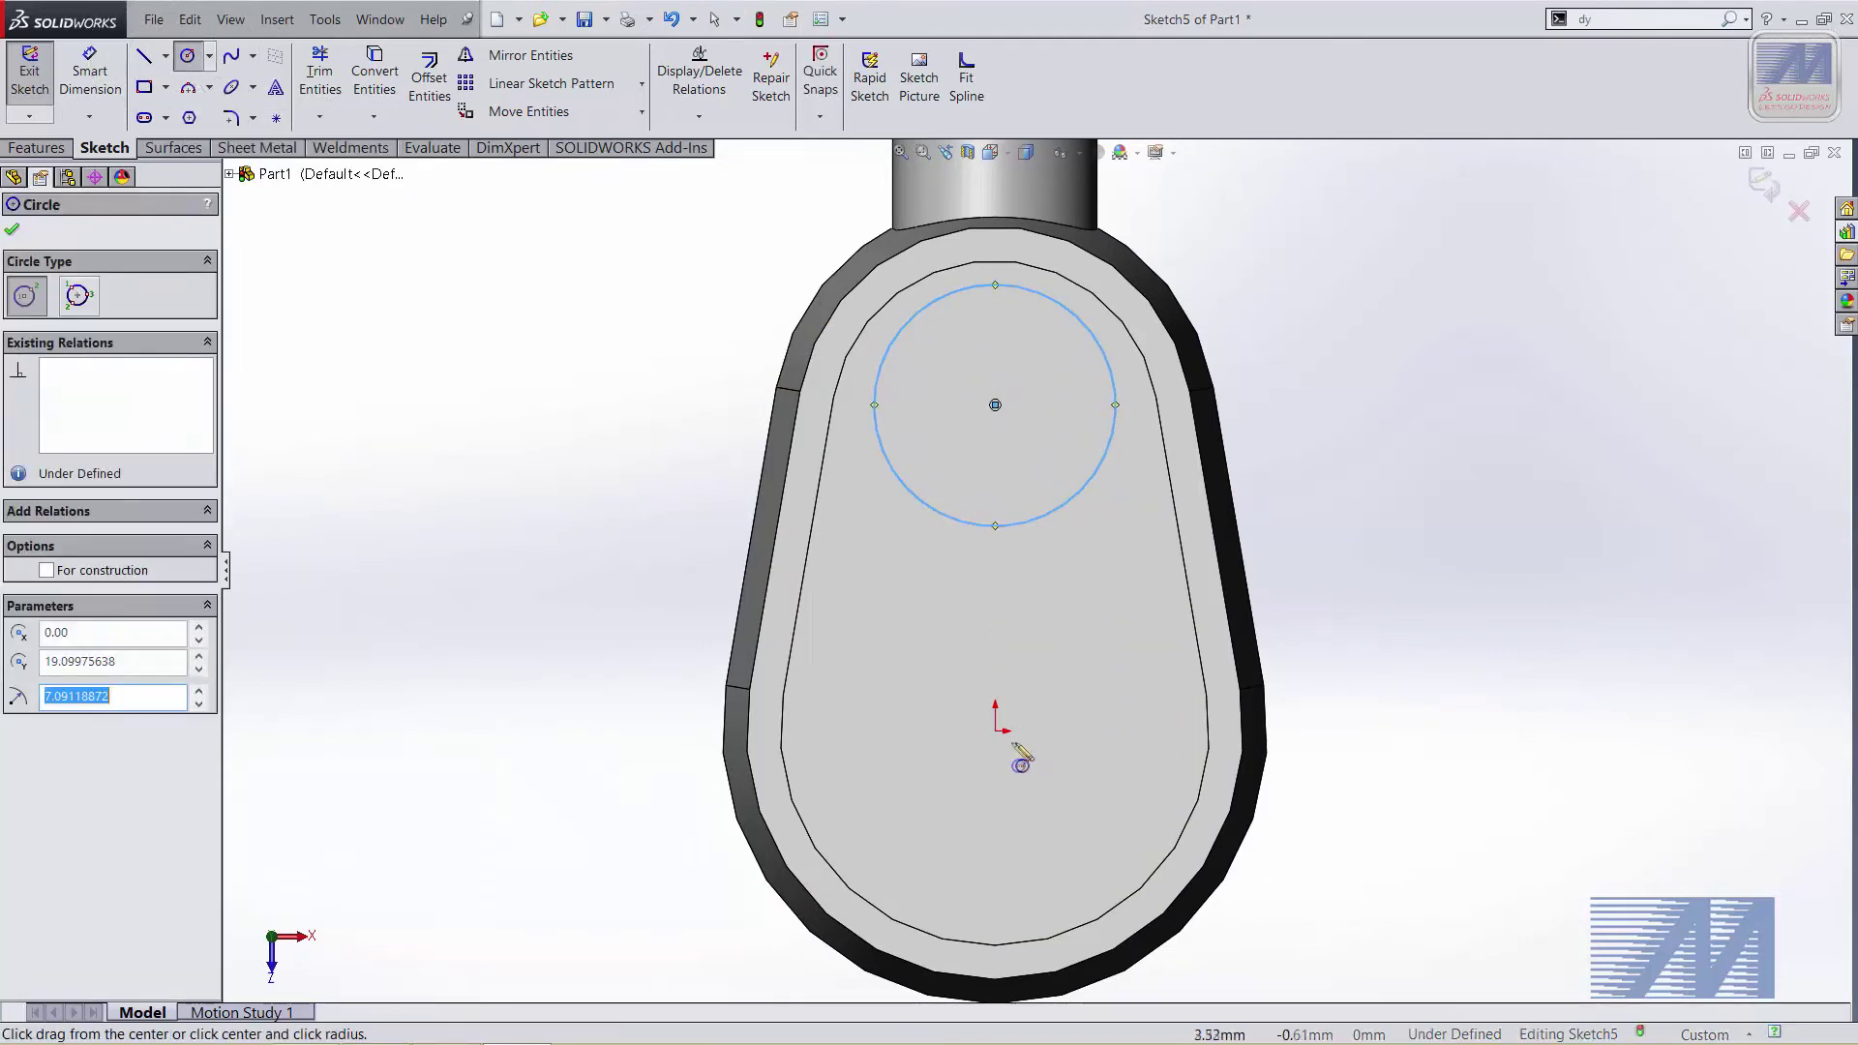
left_click(995, 731)
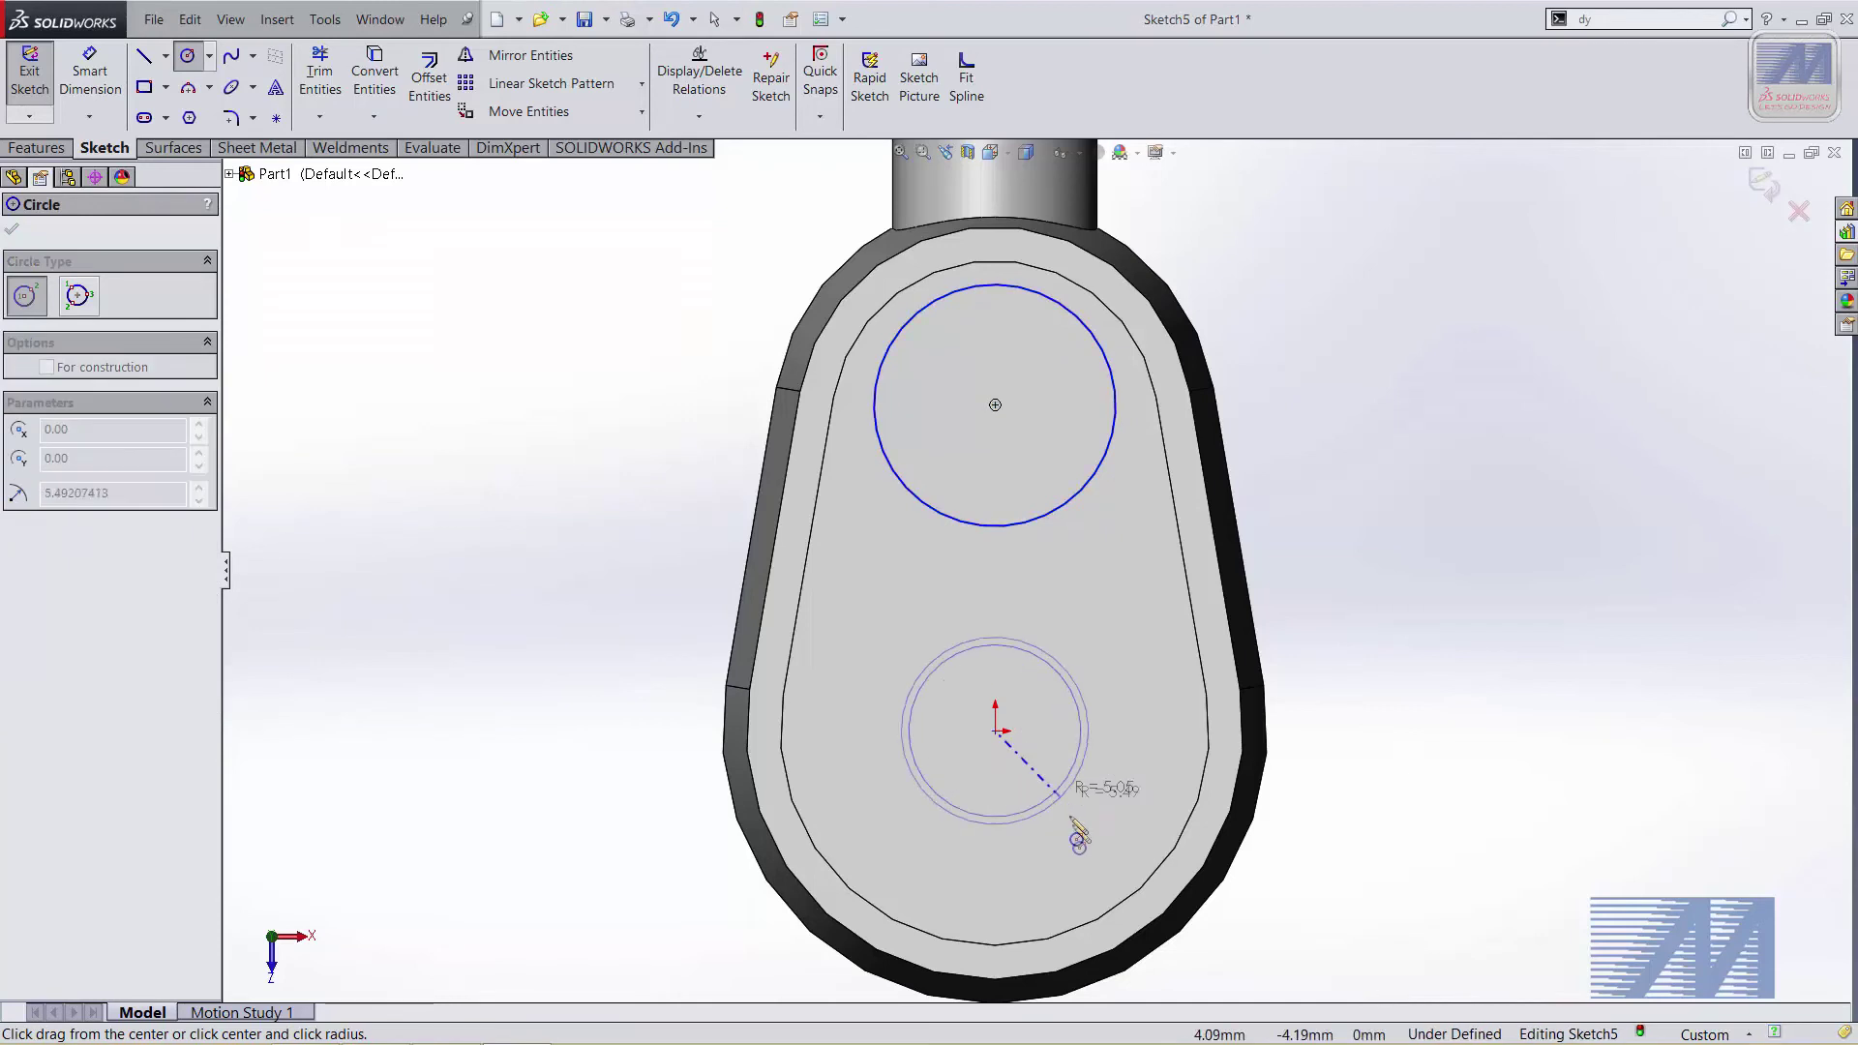
left_click(1065, 895)
key("Escape")
mouse_move(1007, 528)
left_mouse_down()
mouse_move(1013, 590)
mouse_move(1105, 568)
left_mouse_up()
left_click(1411, 647)
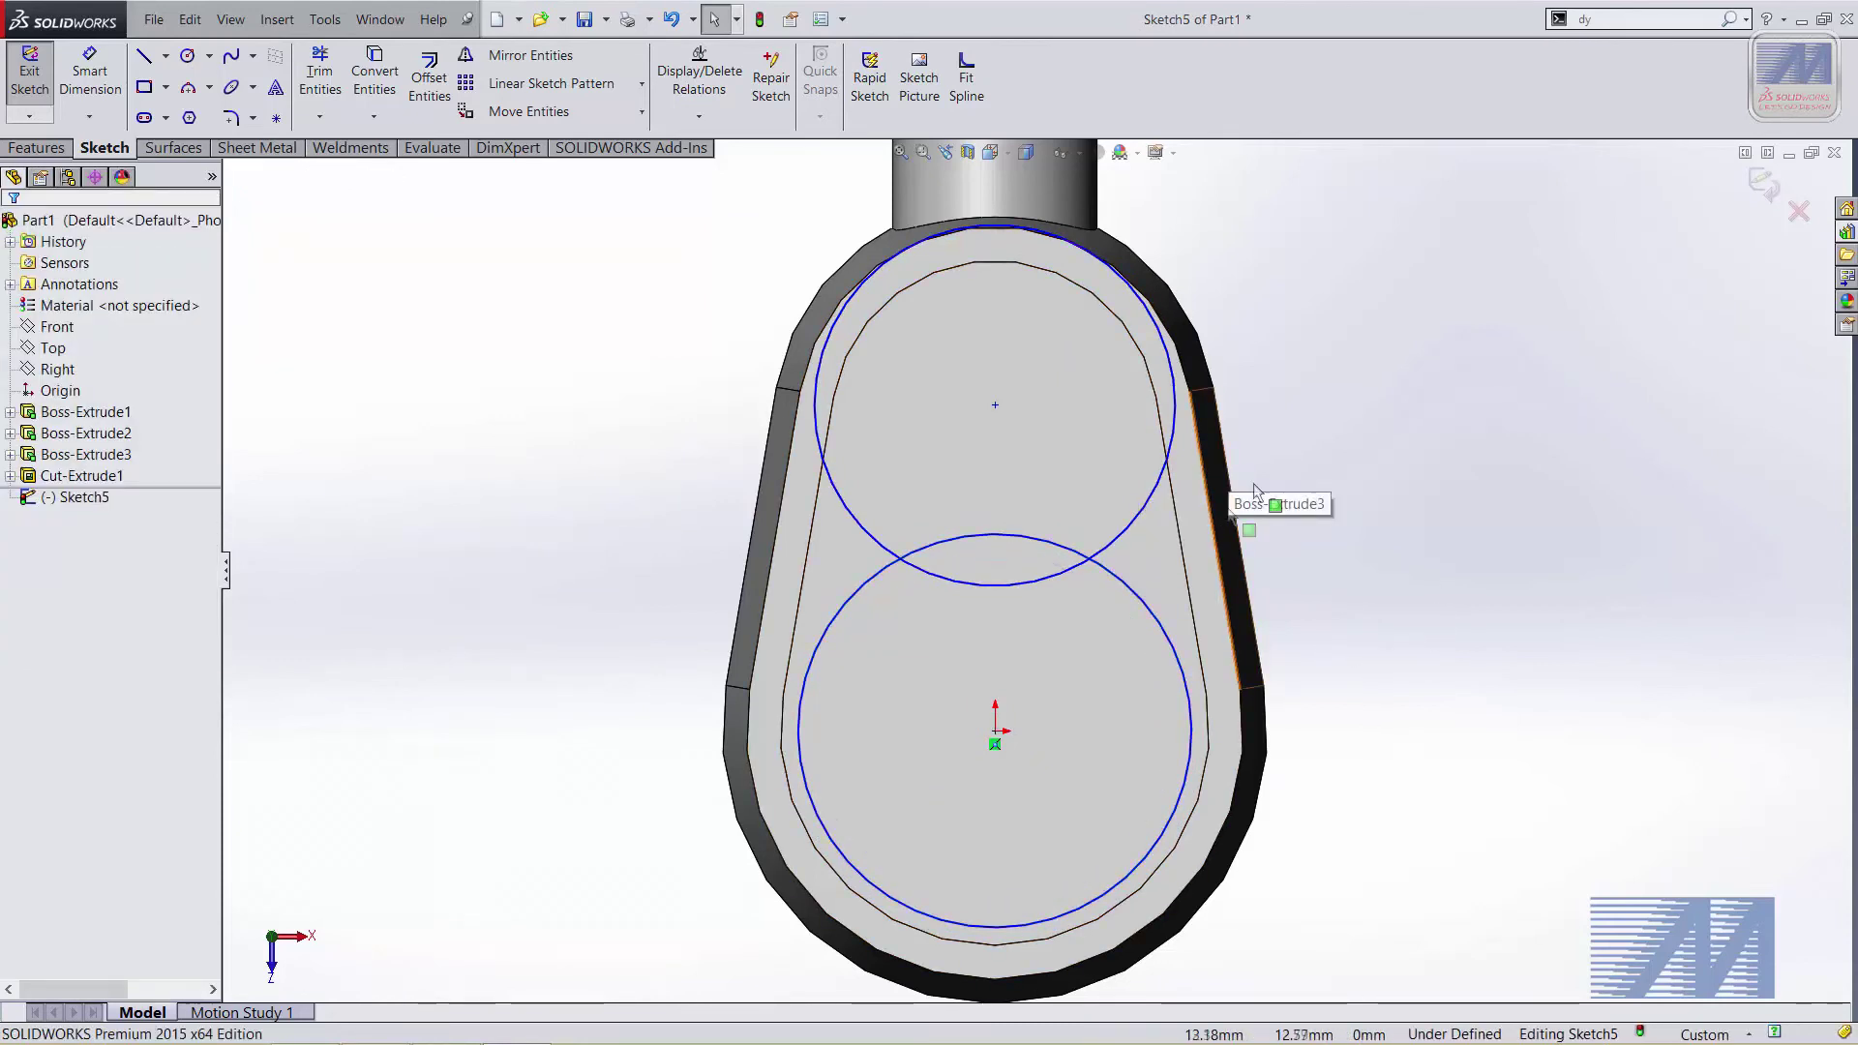
Make the upper circle concentric with the pocket's rounded top edge and shrink it inside the pocket
middle_click_drag(1239, 504, 1305, 443, "ctrl")
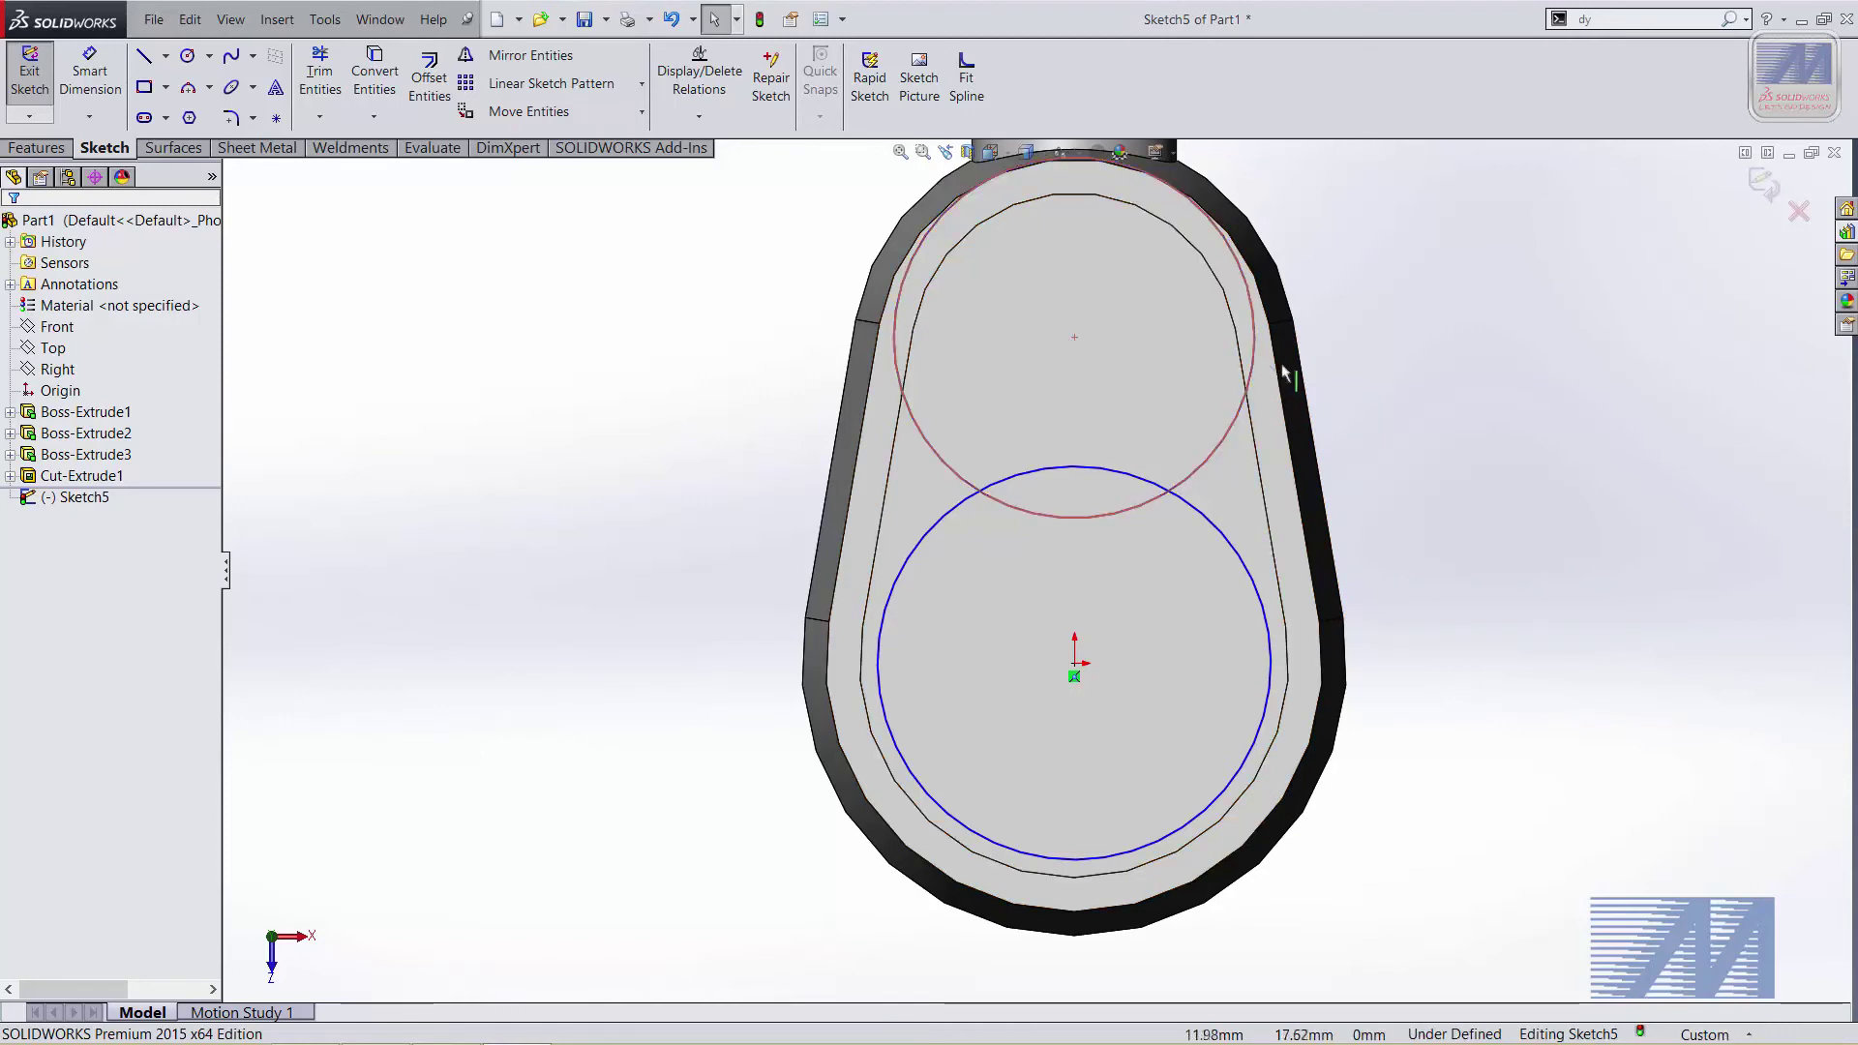
left_click(1252, 341)
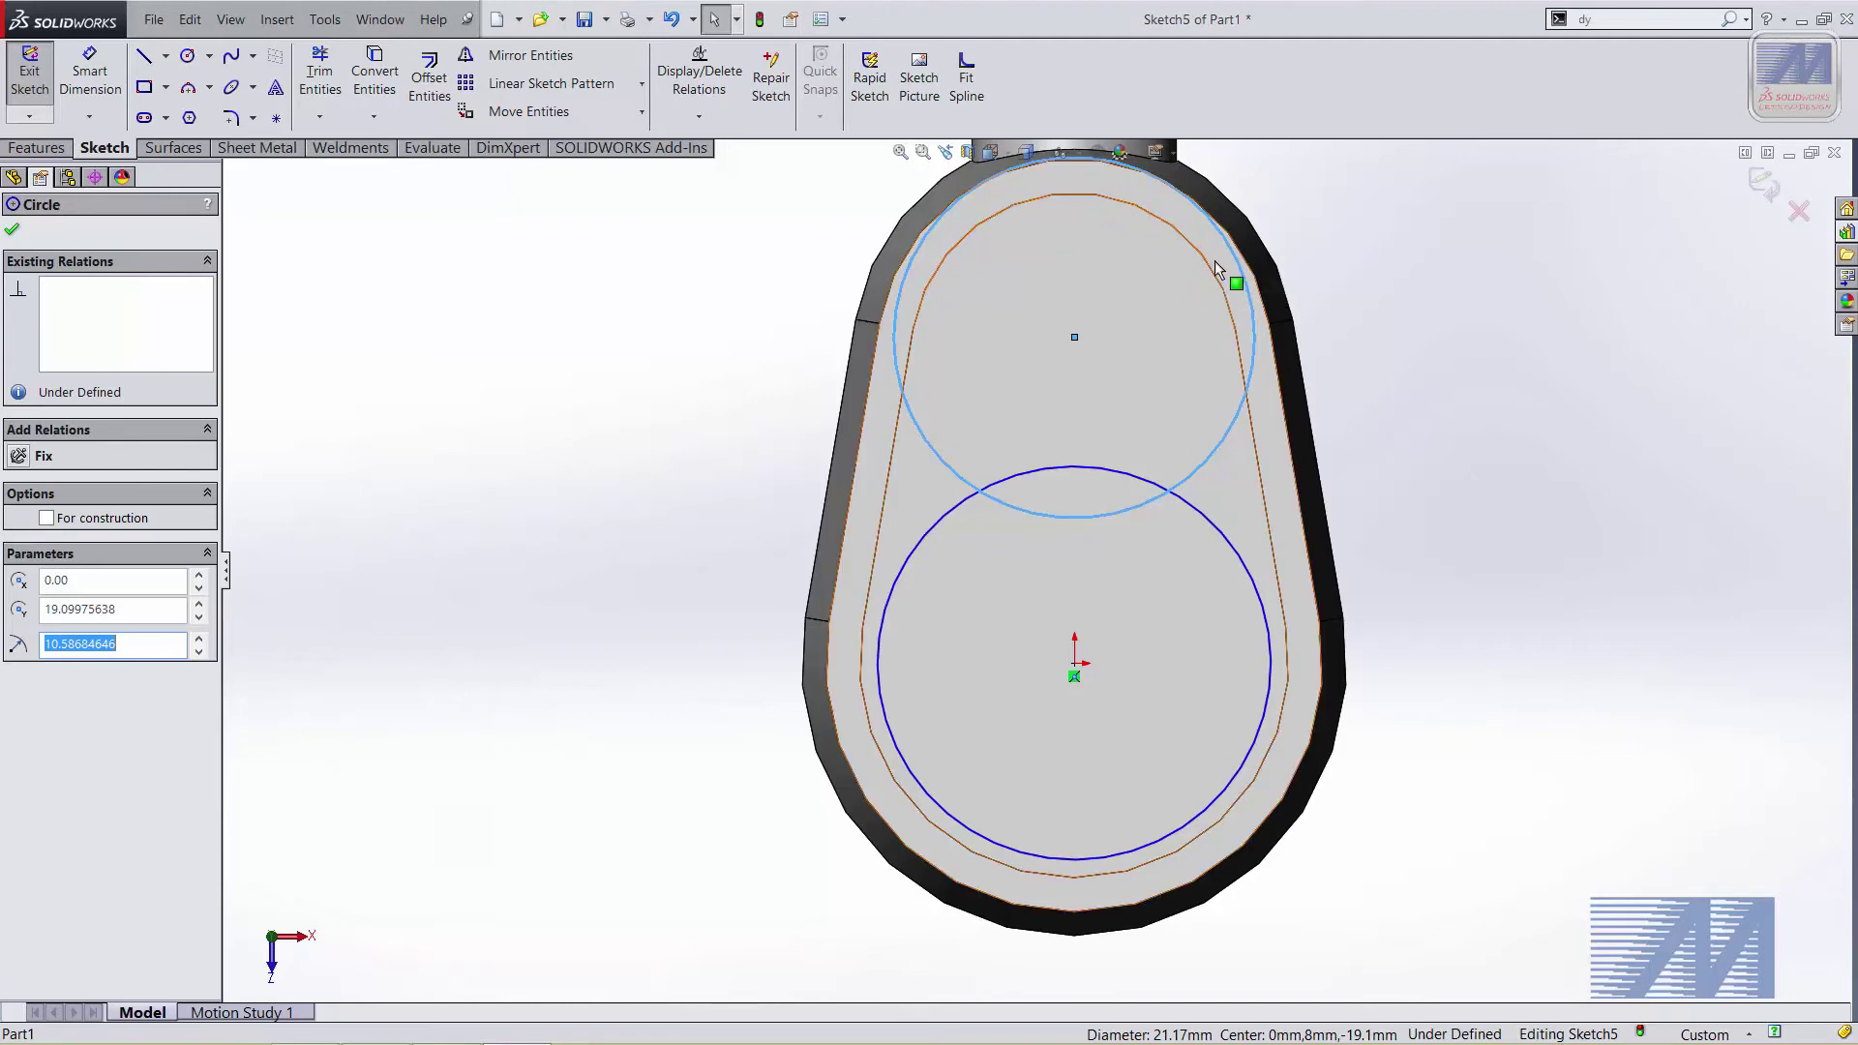
left_click(1224, 288, "ctrl")
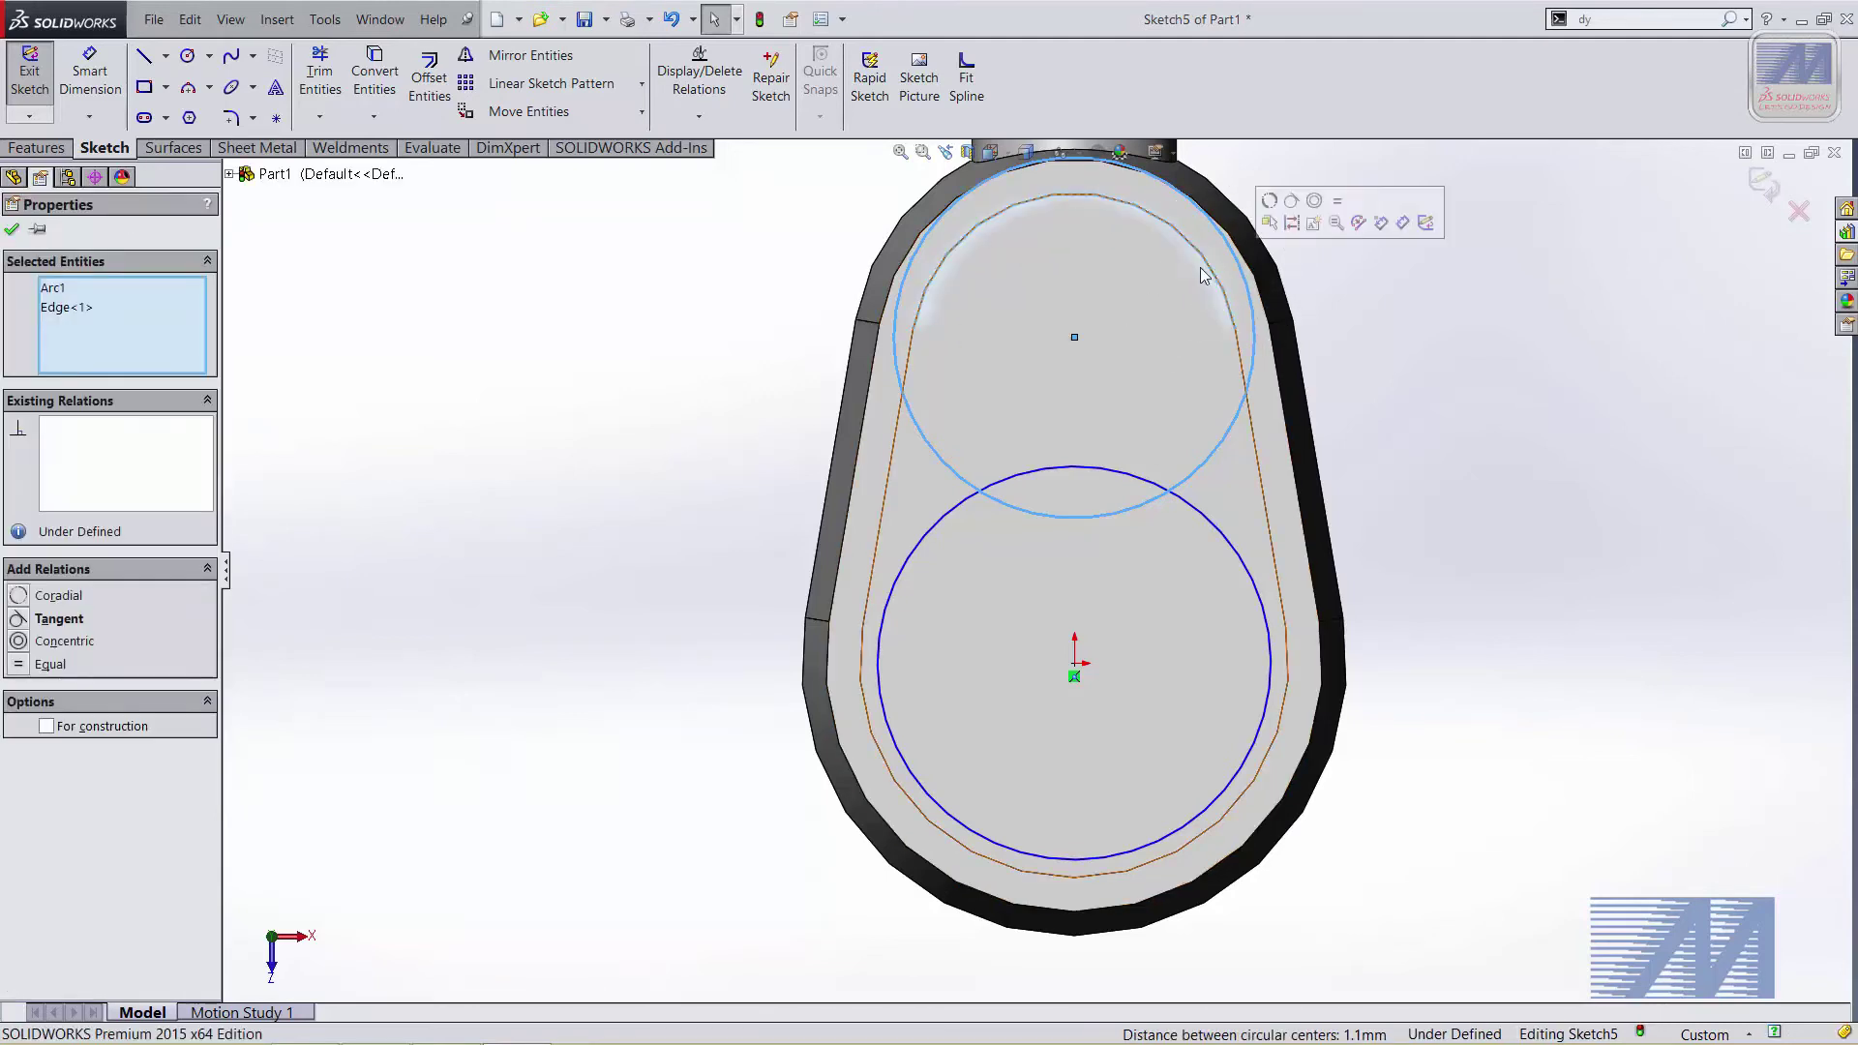
left_click(21, 643)
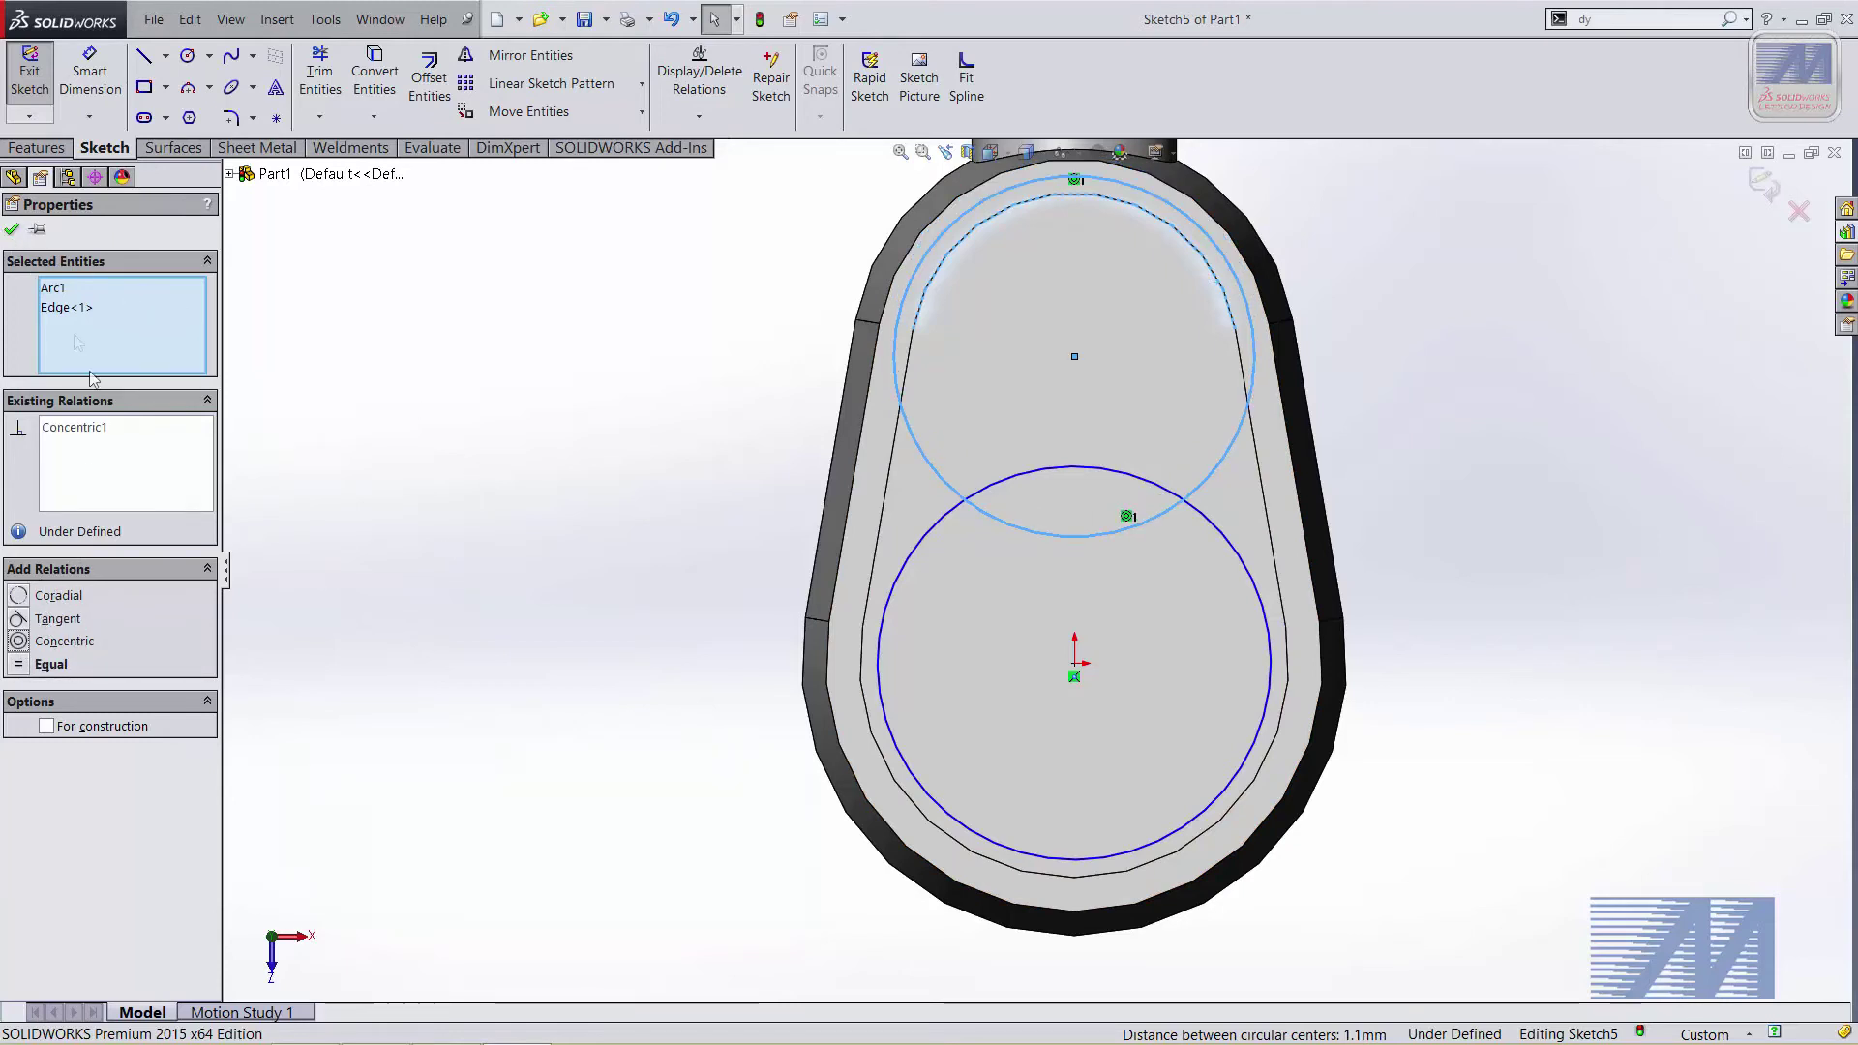
left_click(11, 230)
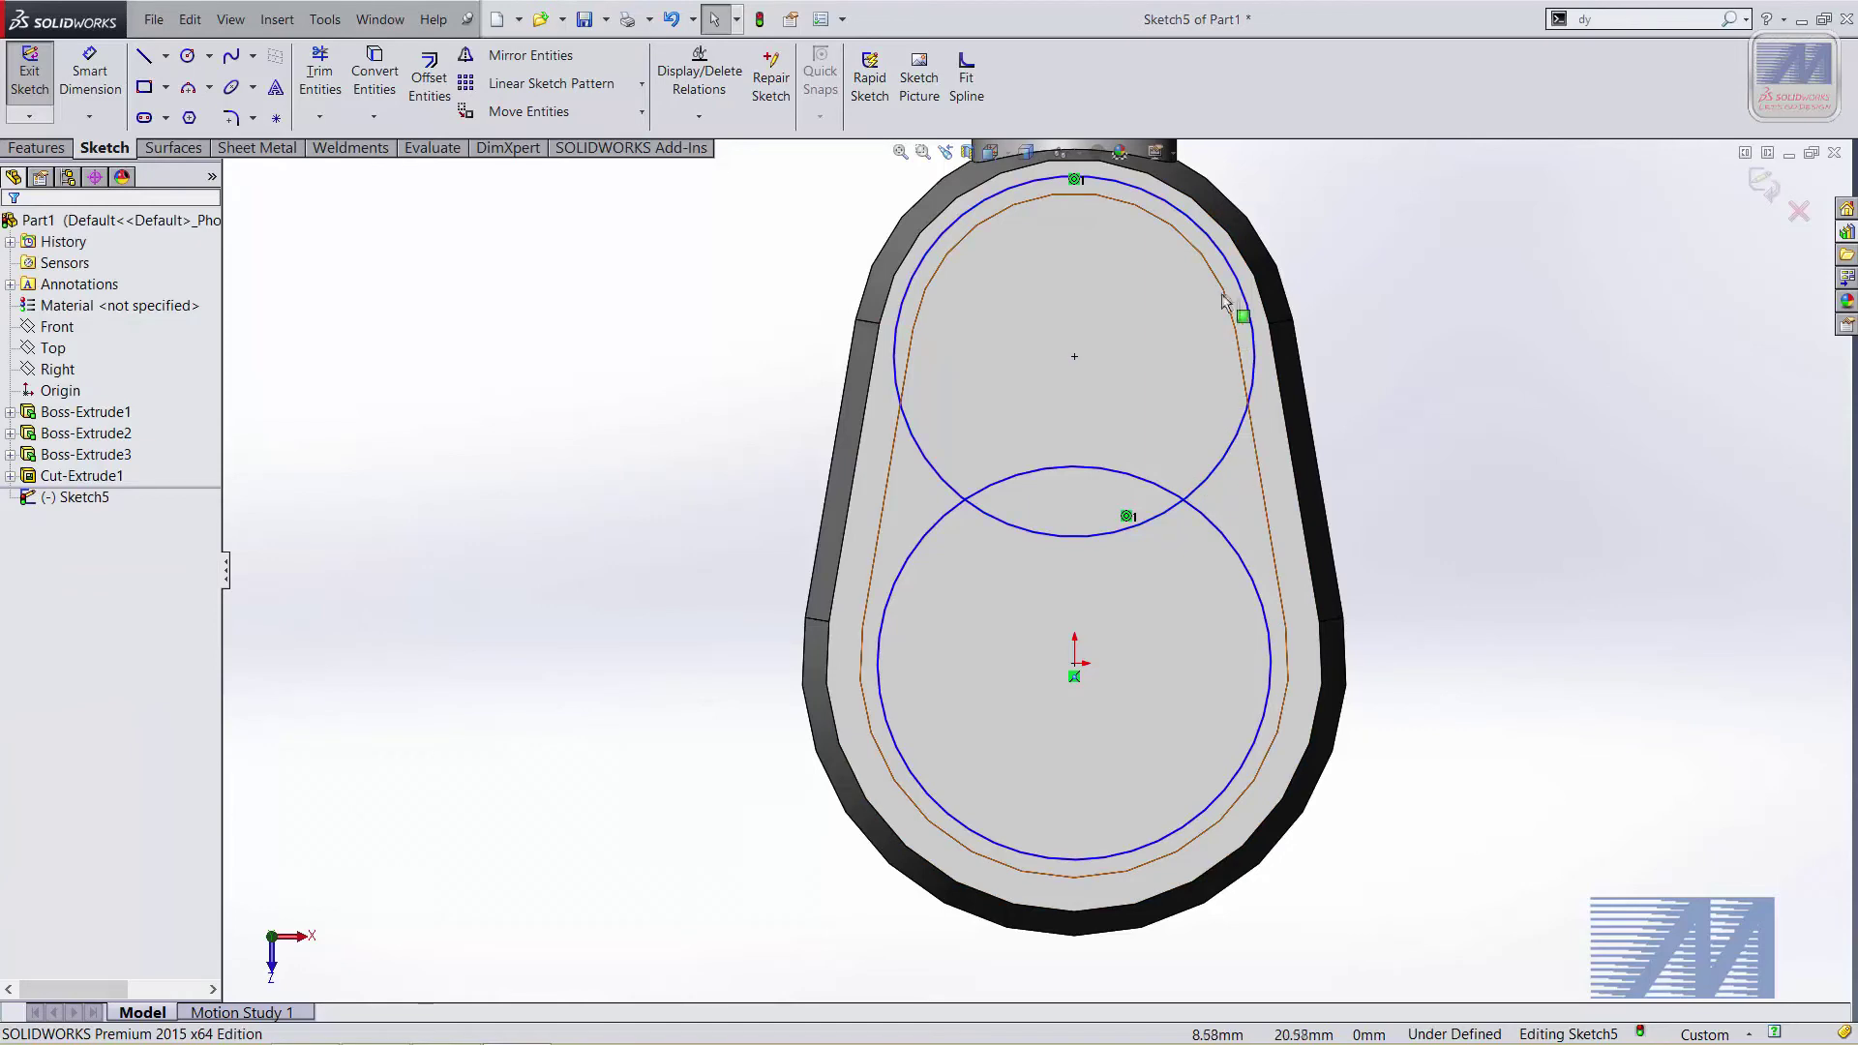
left_click_drag(1241, 293, 1223, 303)
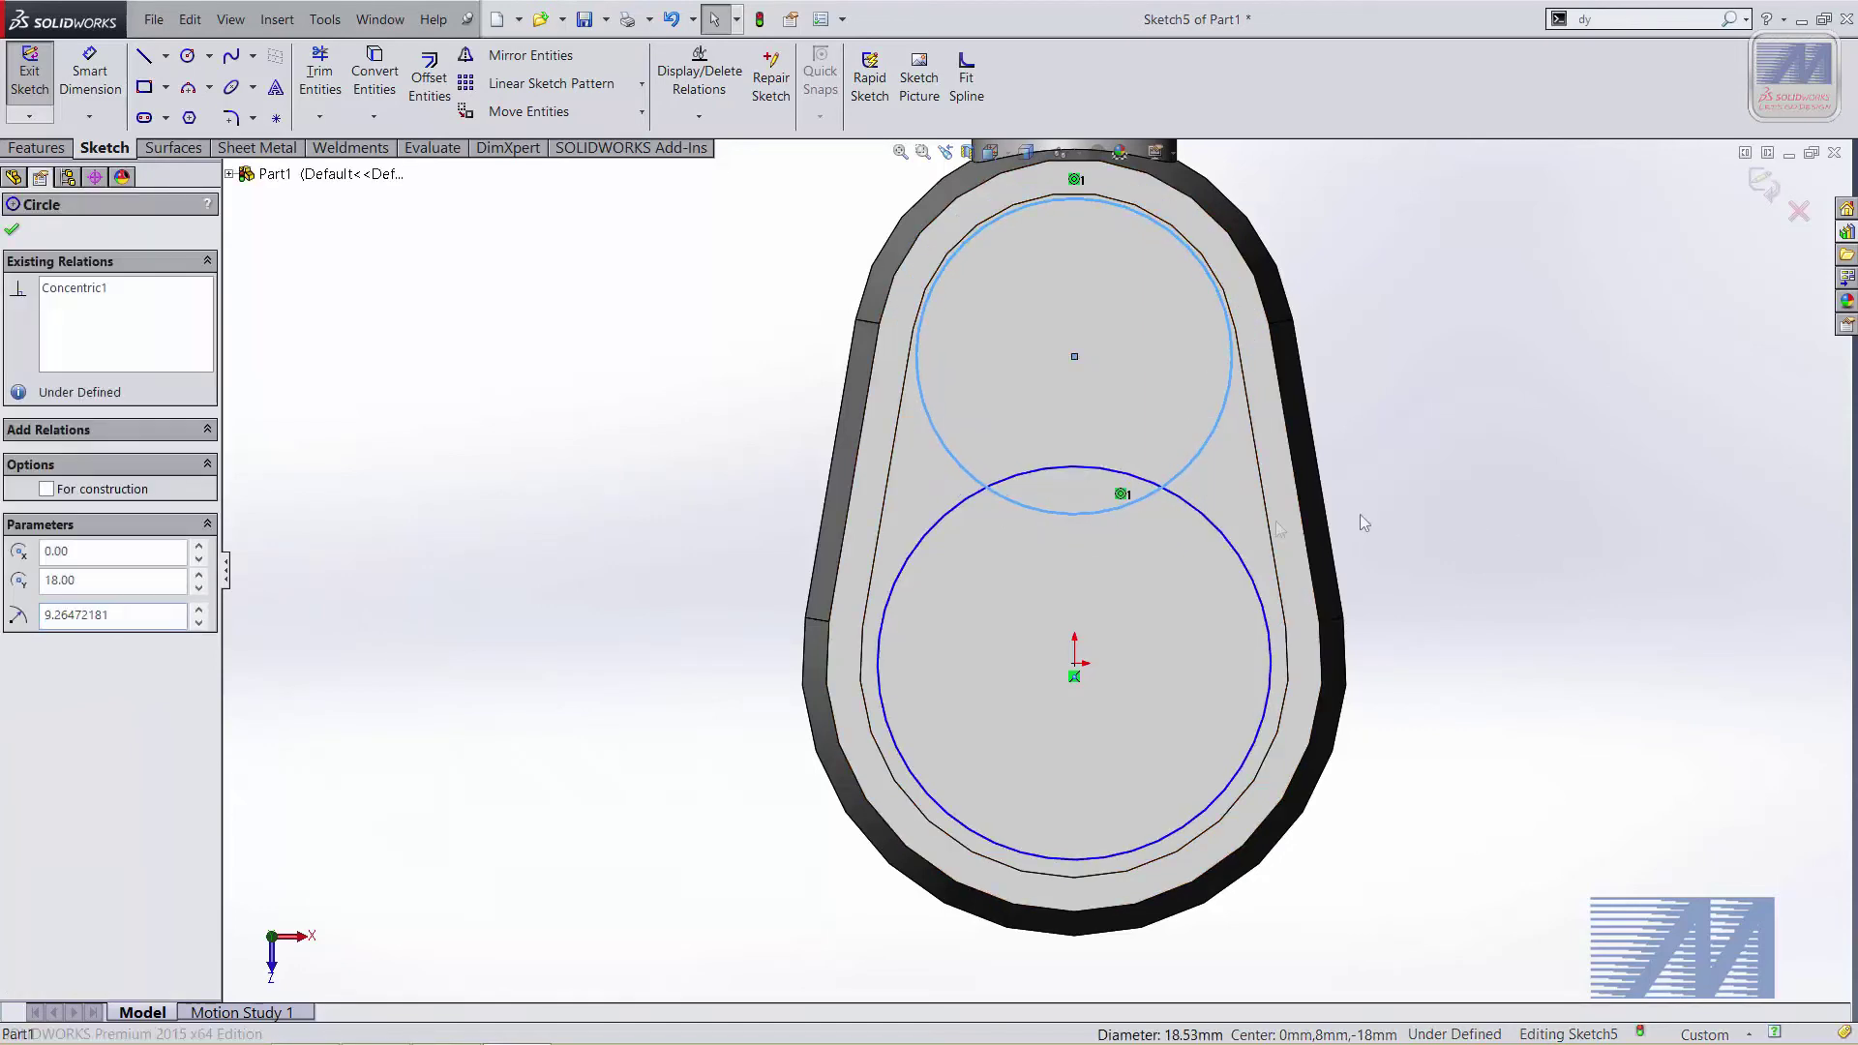
left_click(1150, 624)
middle_click_drag(1150, 624, 881, 588)
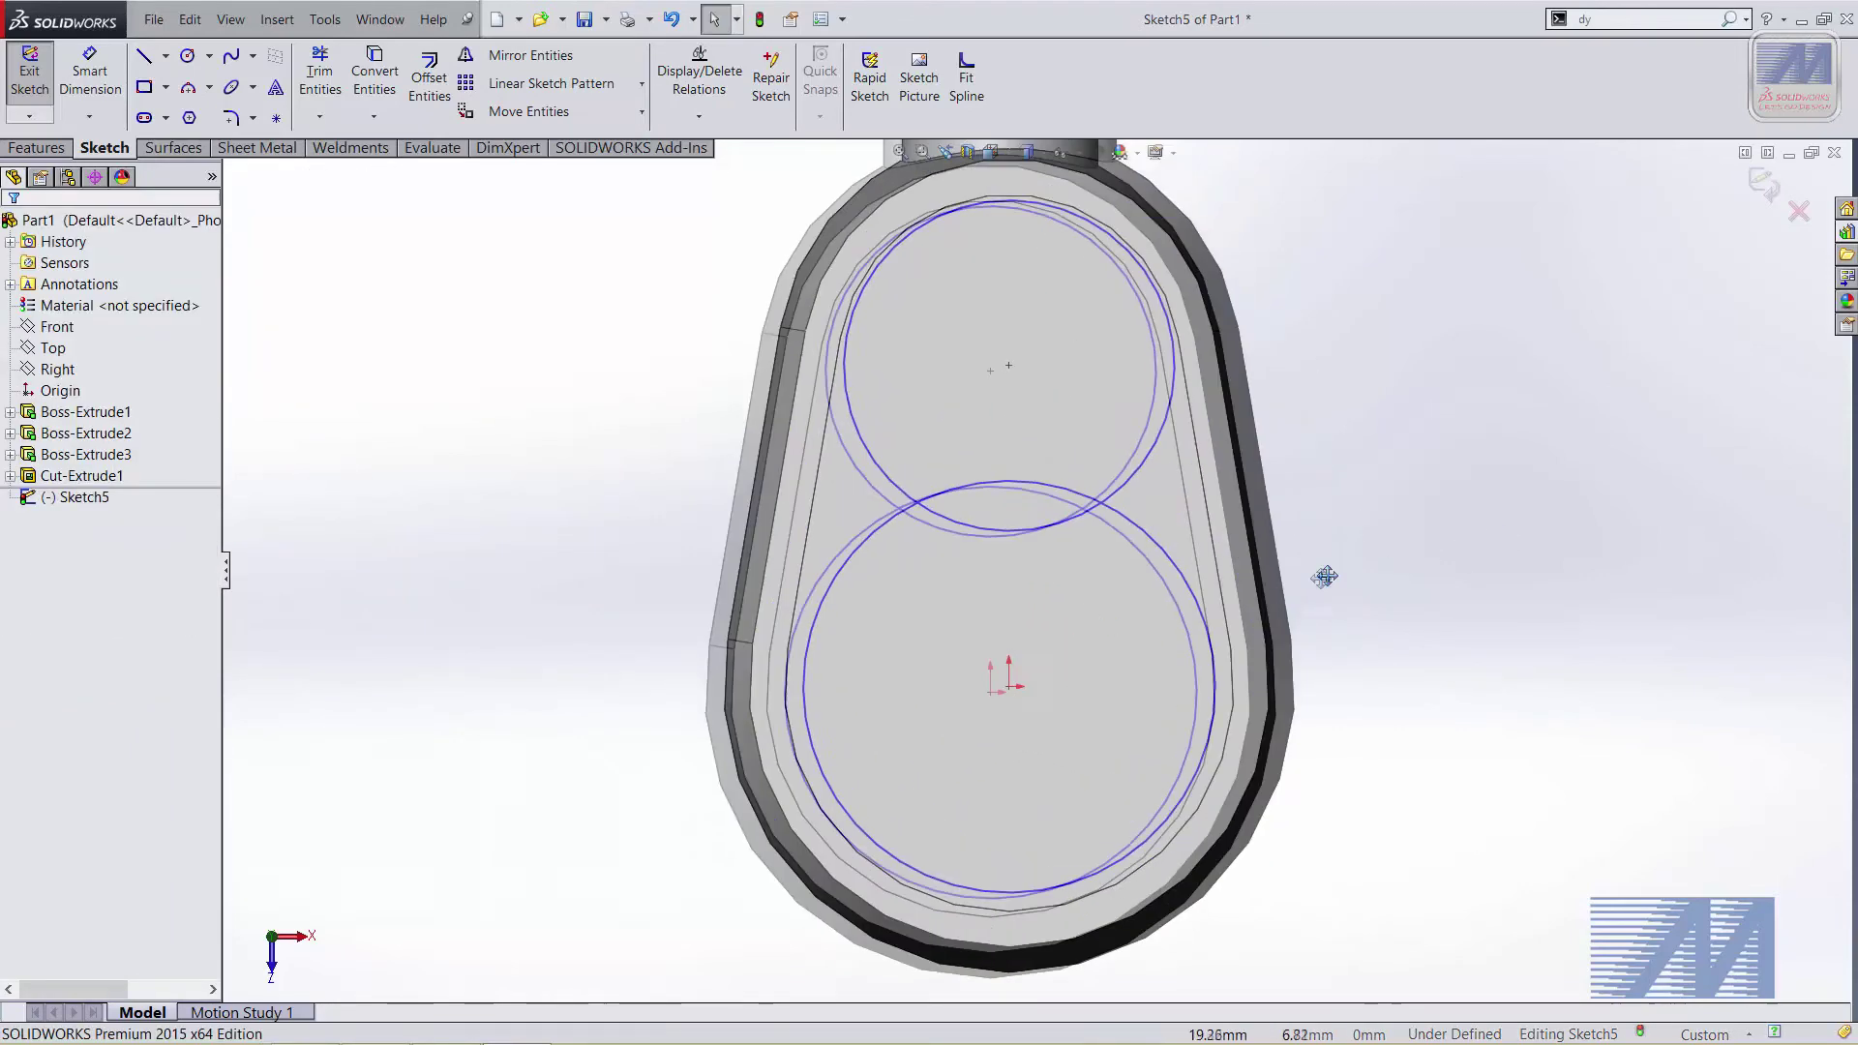
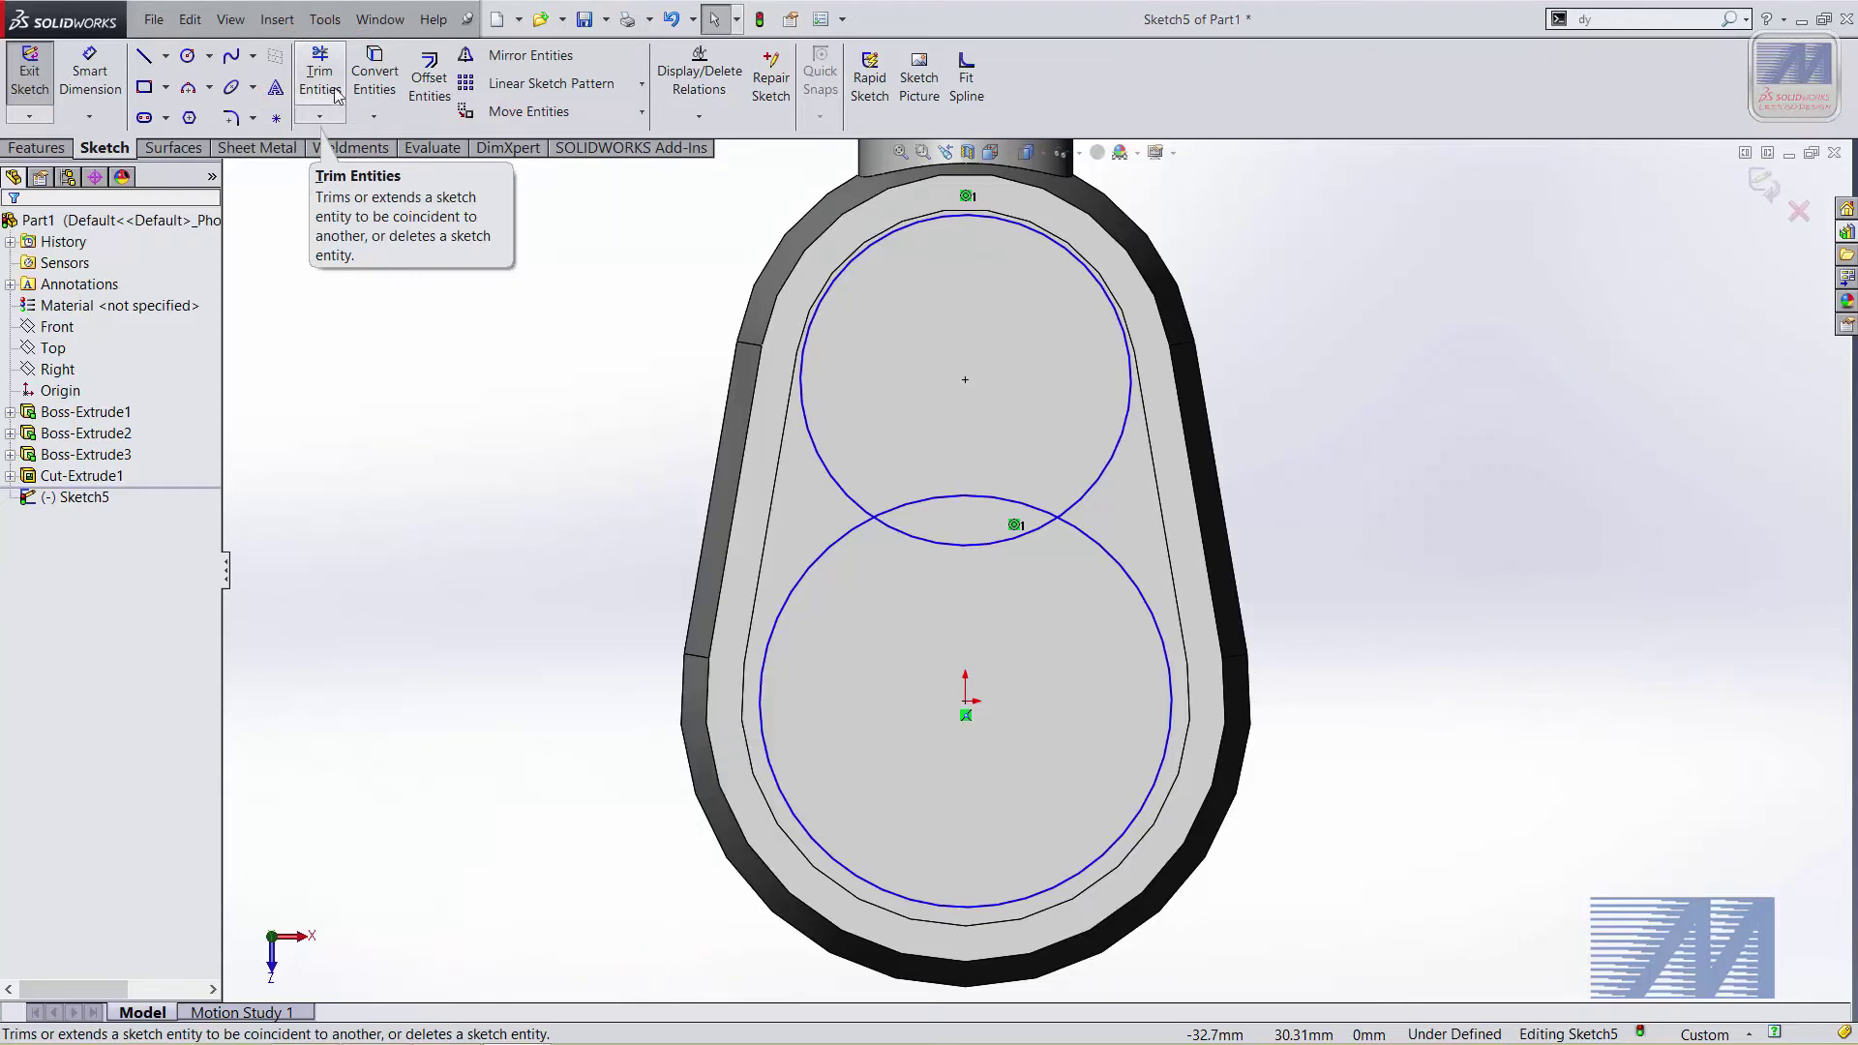
Power-trim the inner overlapping arcs of both Sketch5 circles, leaving a figure-eight outline
left_click(321, 85)
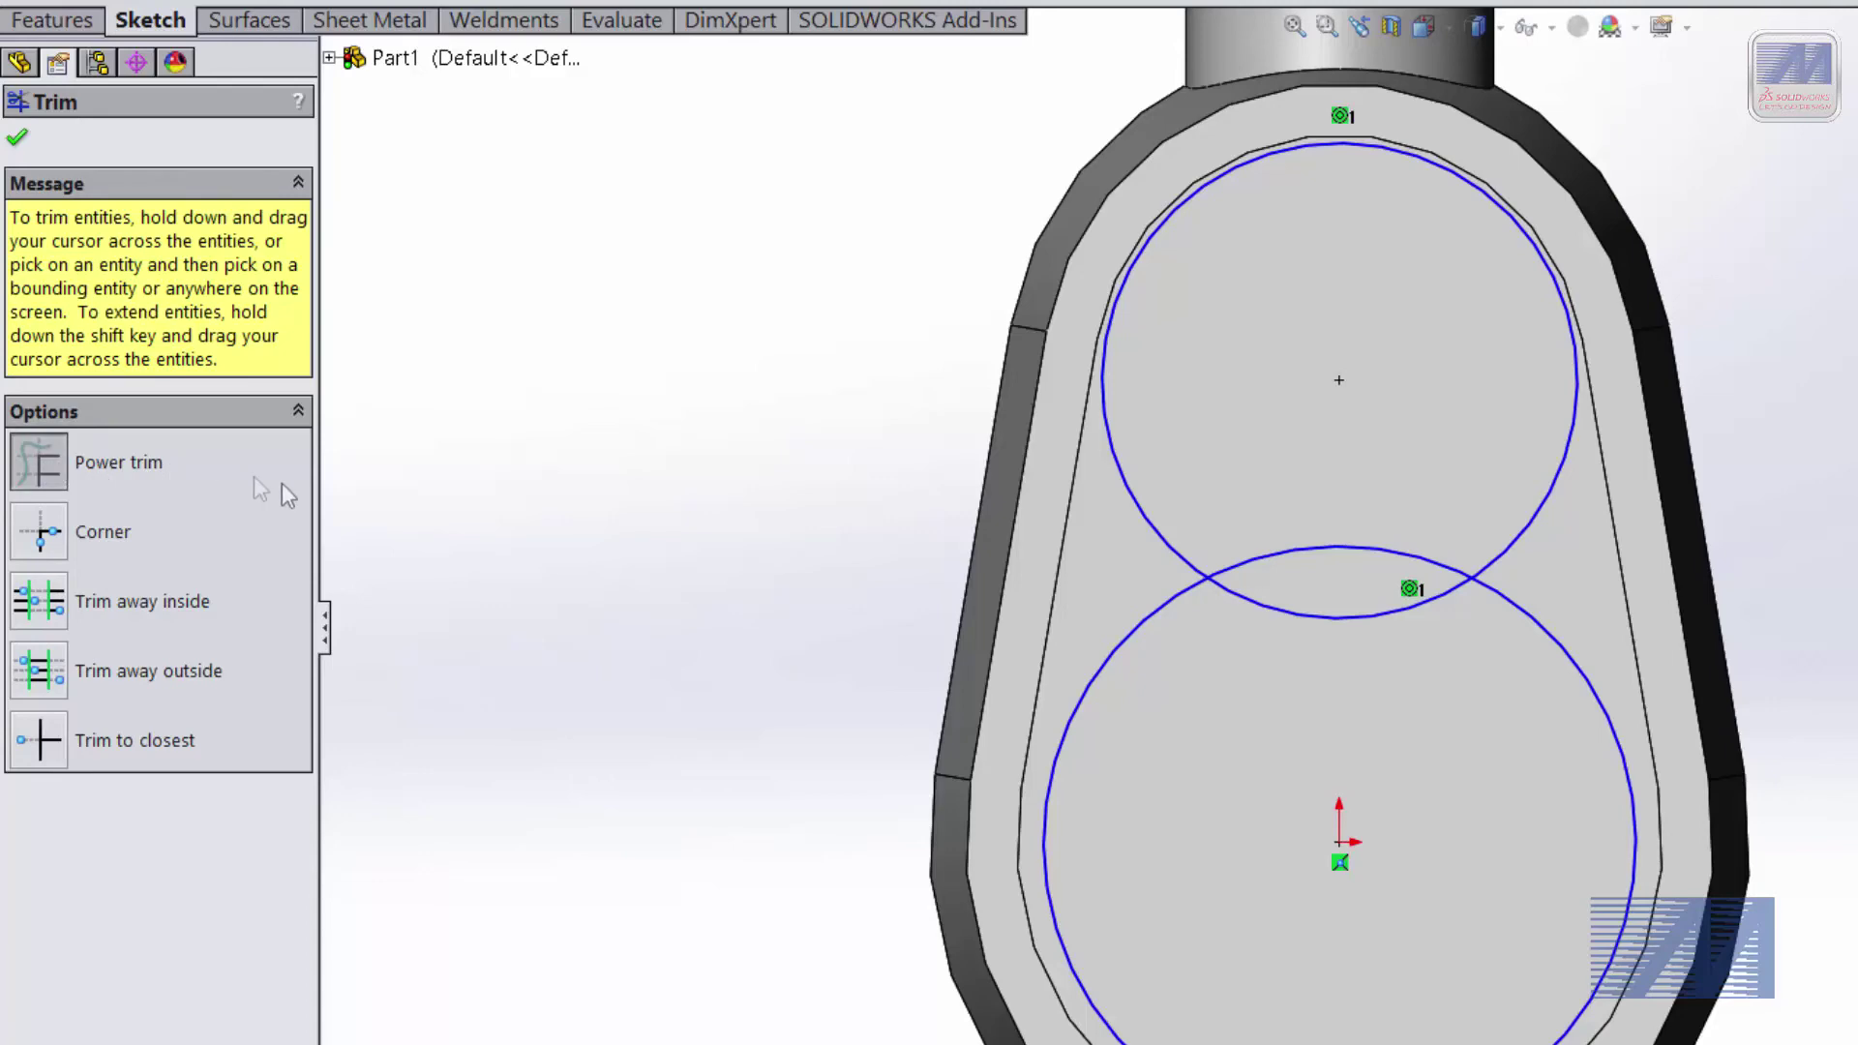
middle_click_drag(1235, 670, 1225, 729, "ctrl")
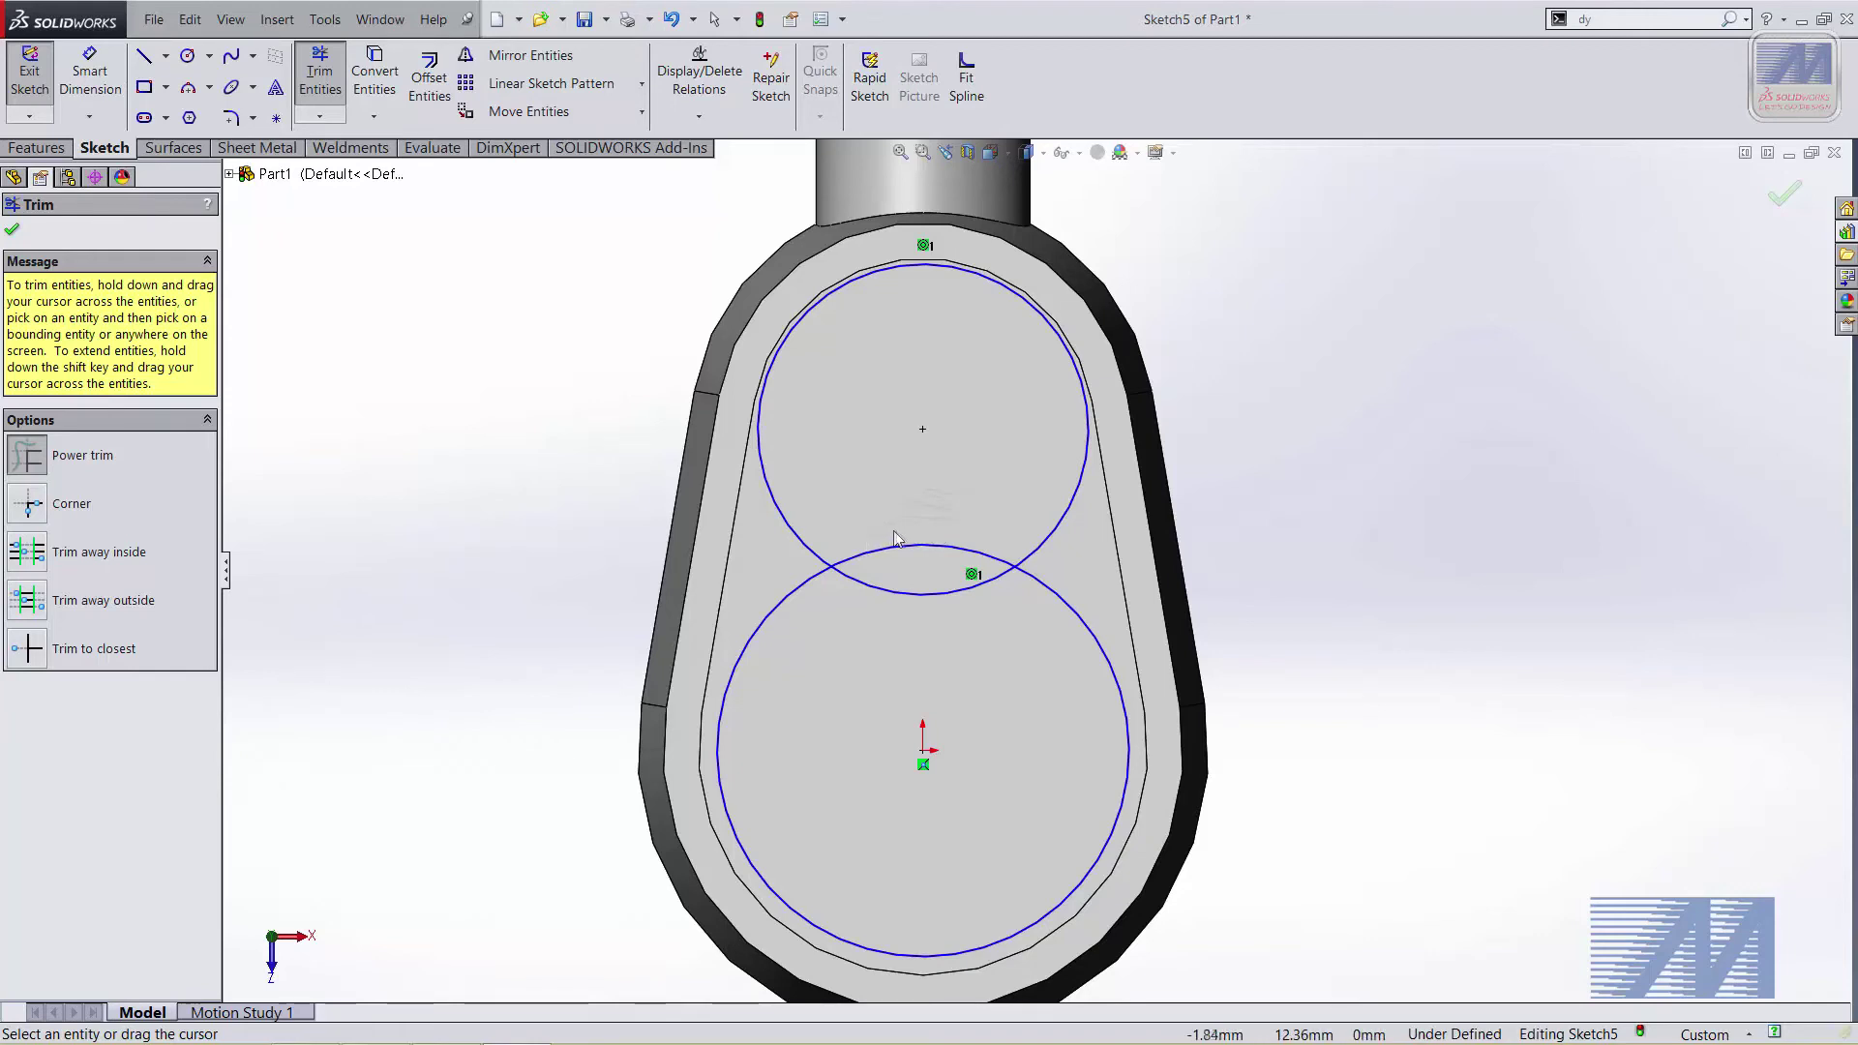
left_click(958, 548)
left_click_drag(946, 593, 953, 634)
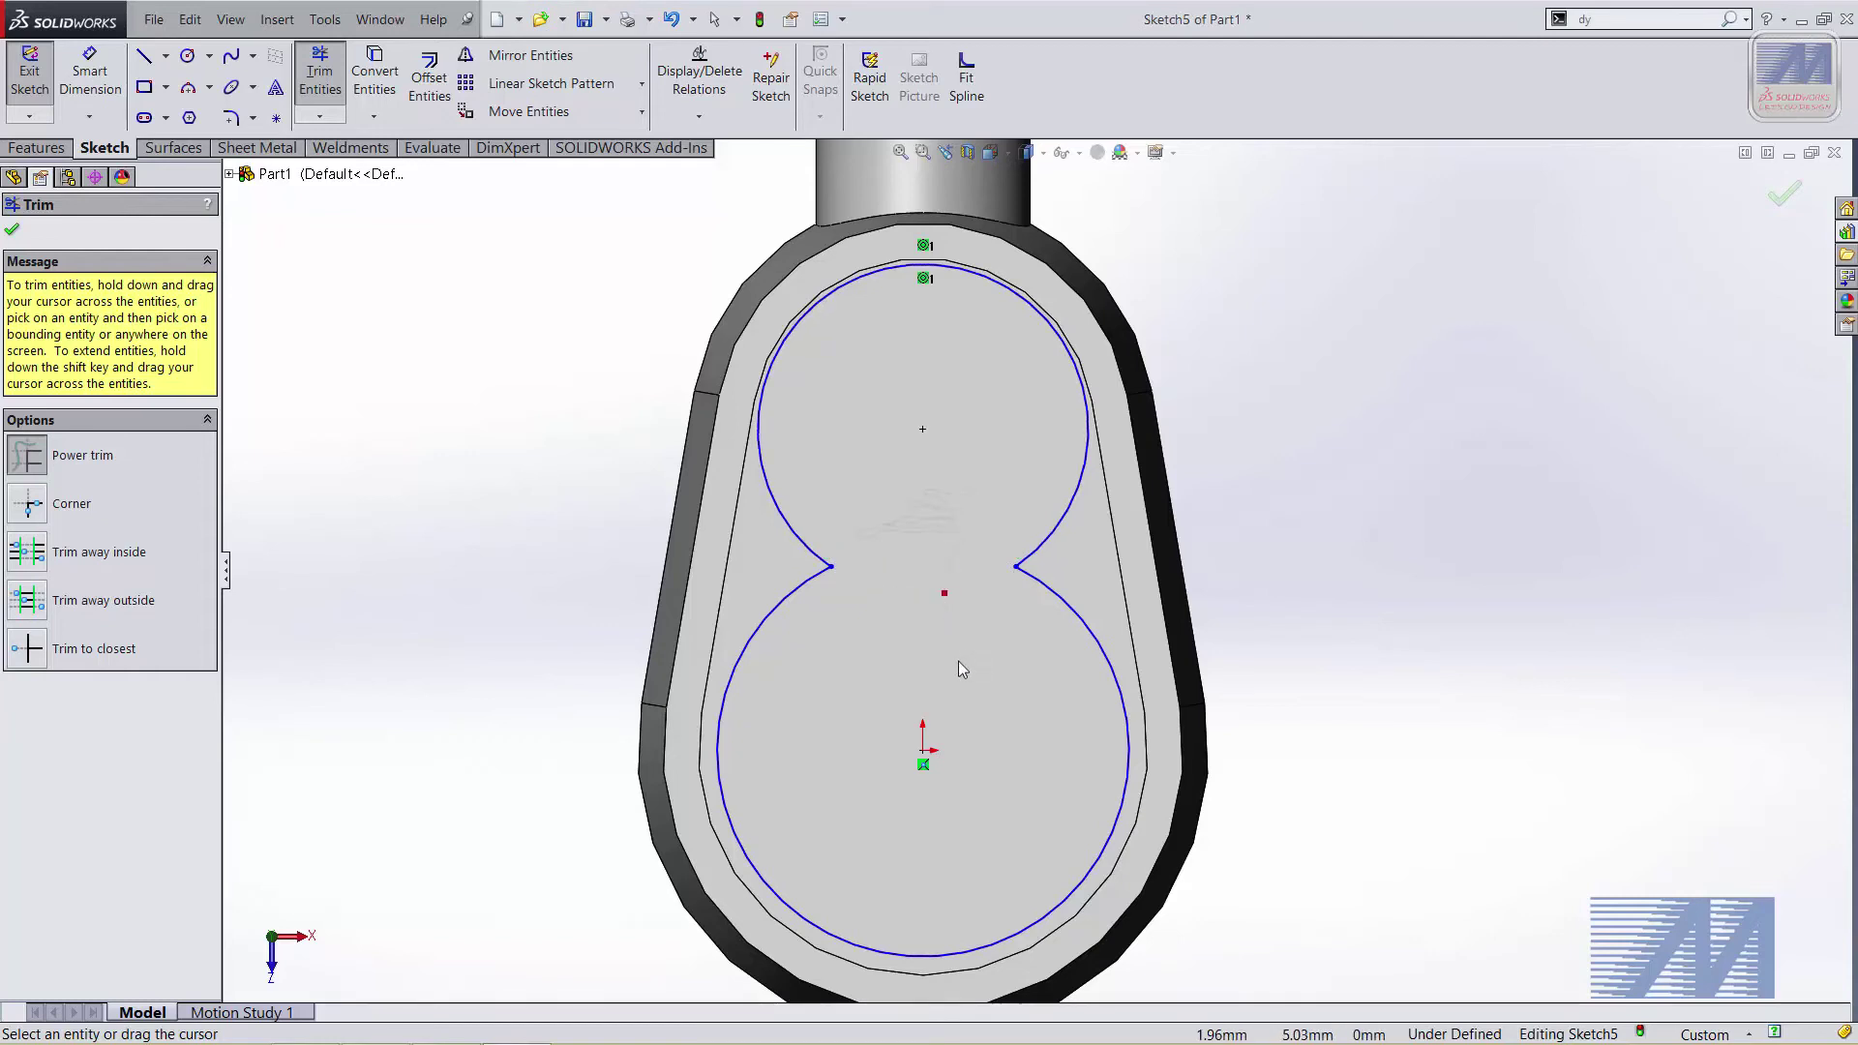
key("s")
key("Escape")
left_click(12, 229)
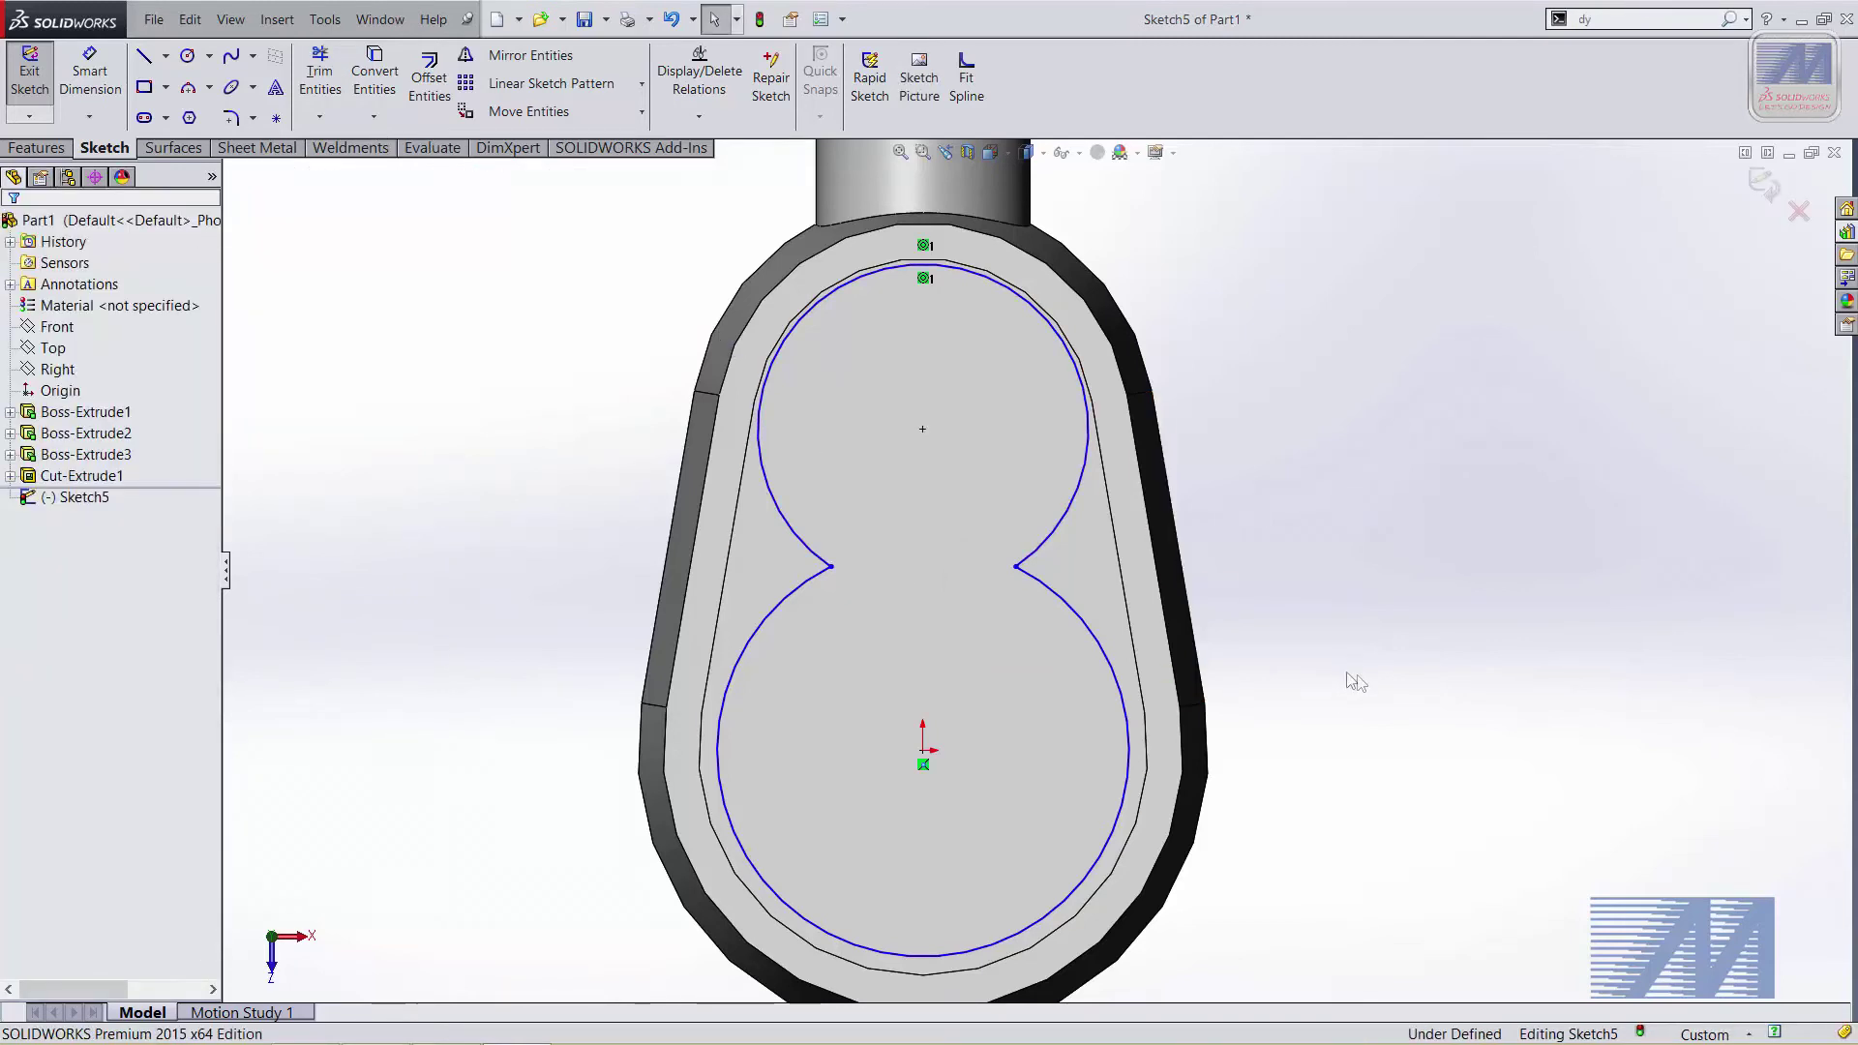
scroll(1336, 581, "up", 2)
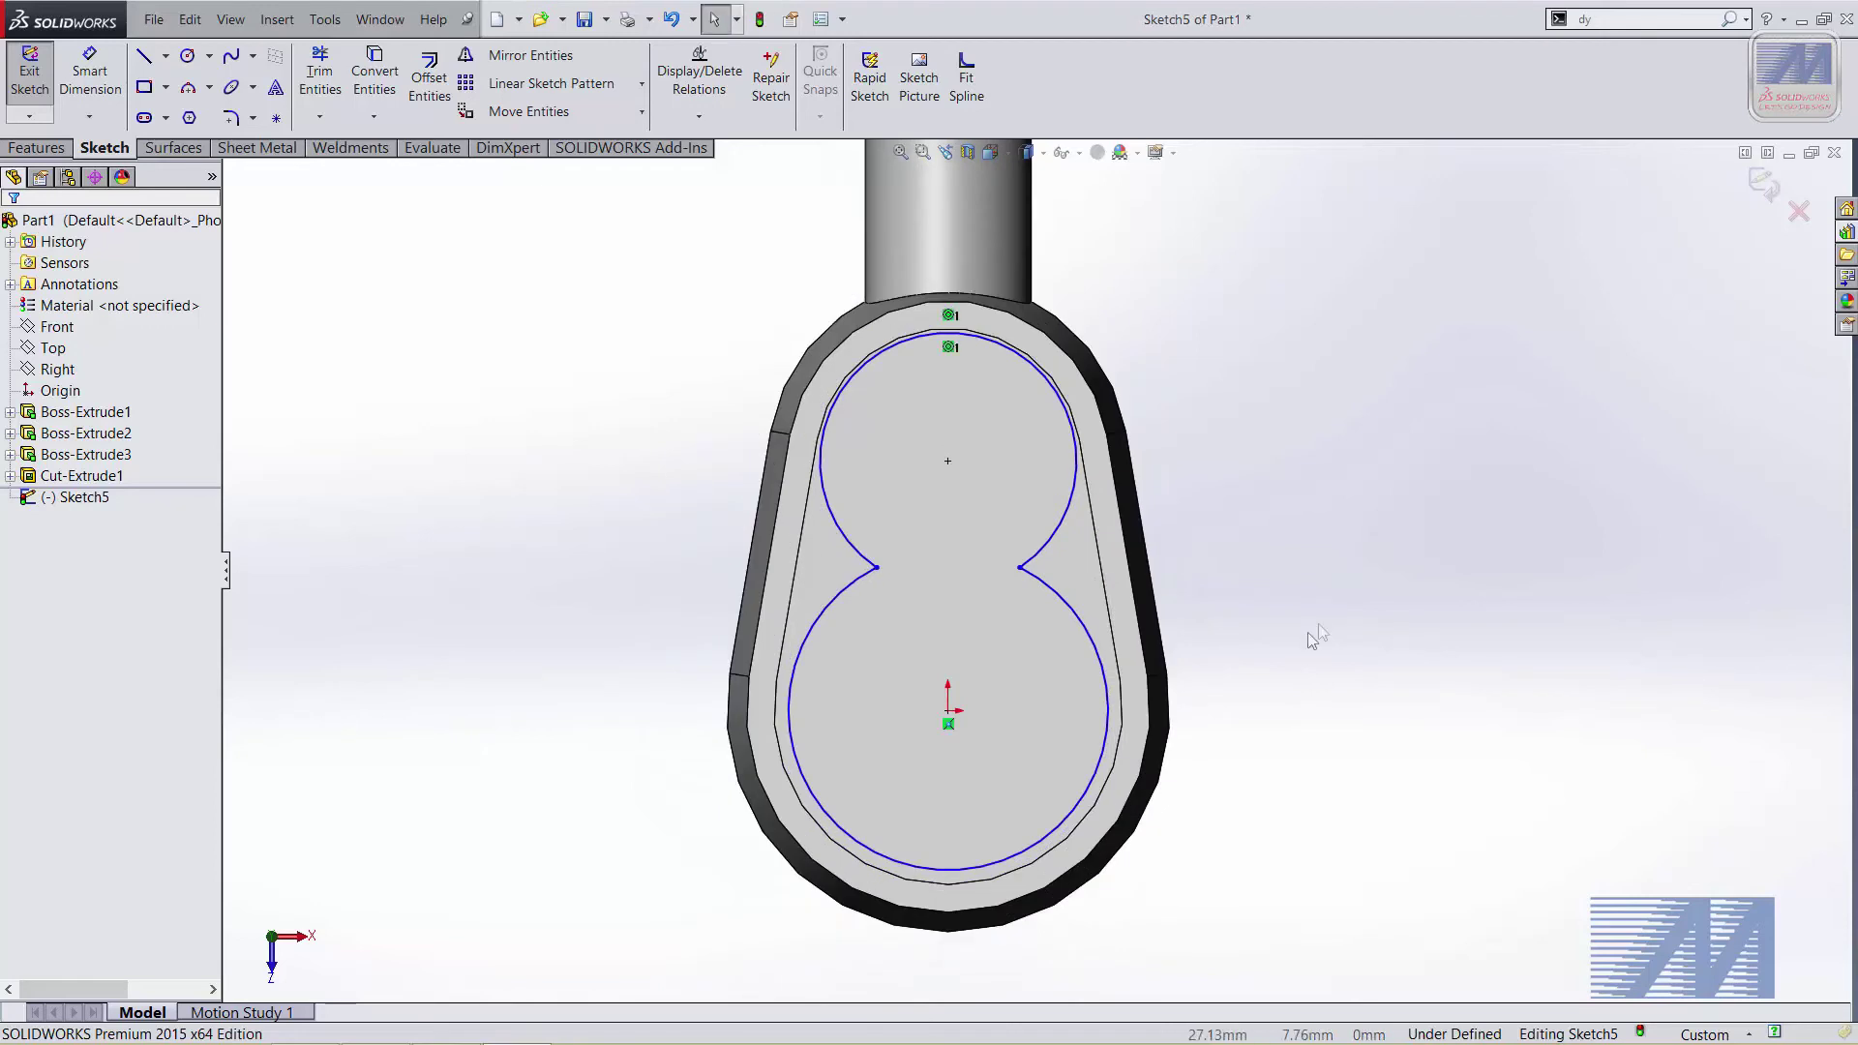
Sketch a vertical and a horizontal practice line beside the wrench head
middle_click_drag(1313, 639, 1303, 581, "ctrl")
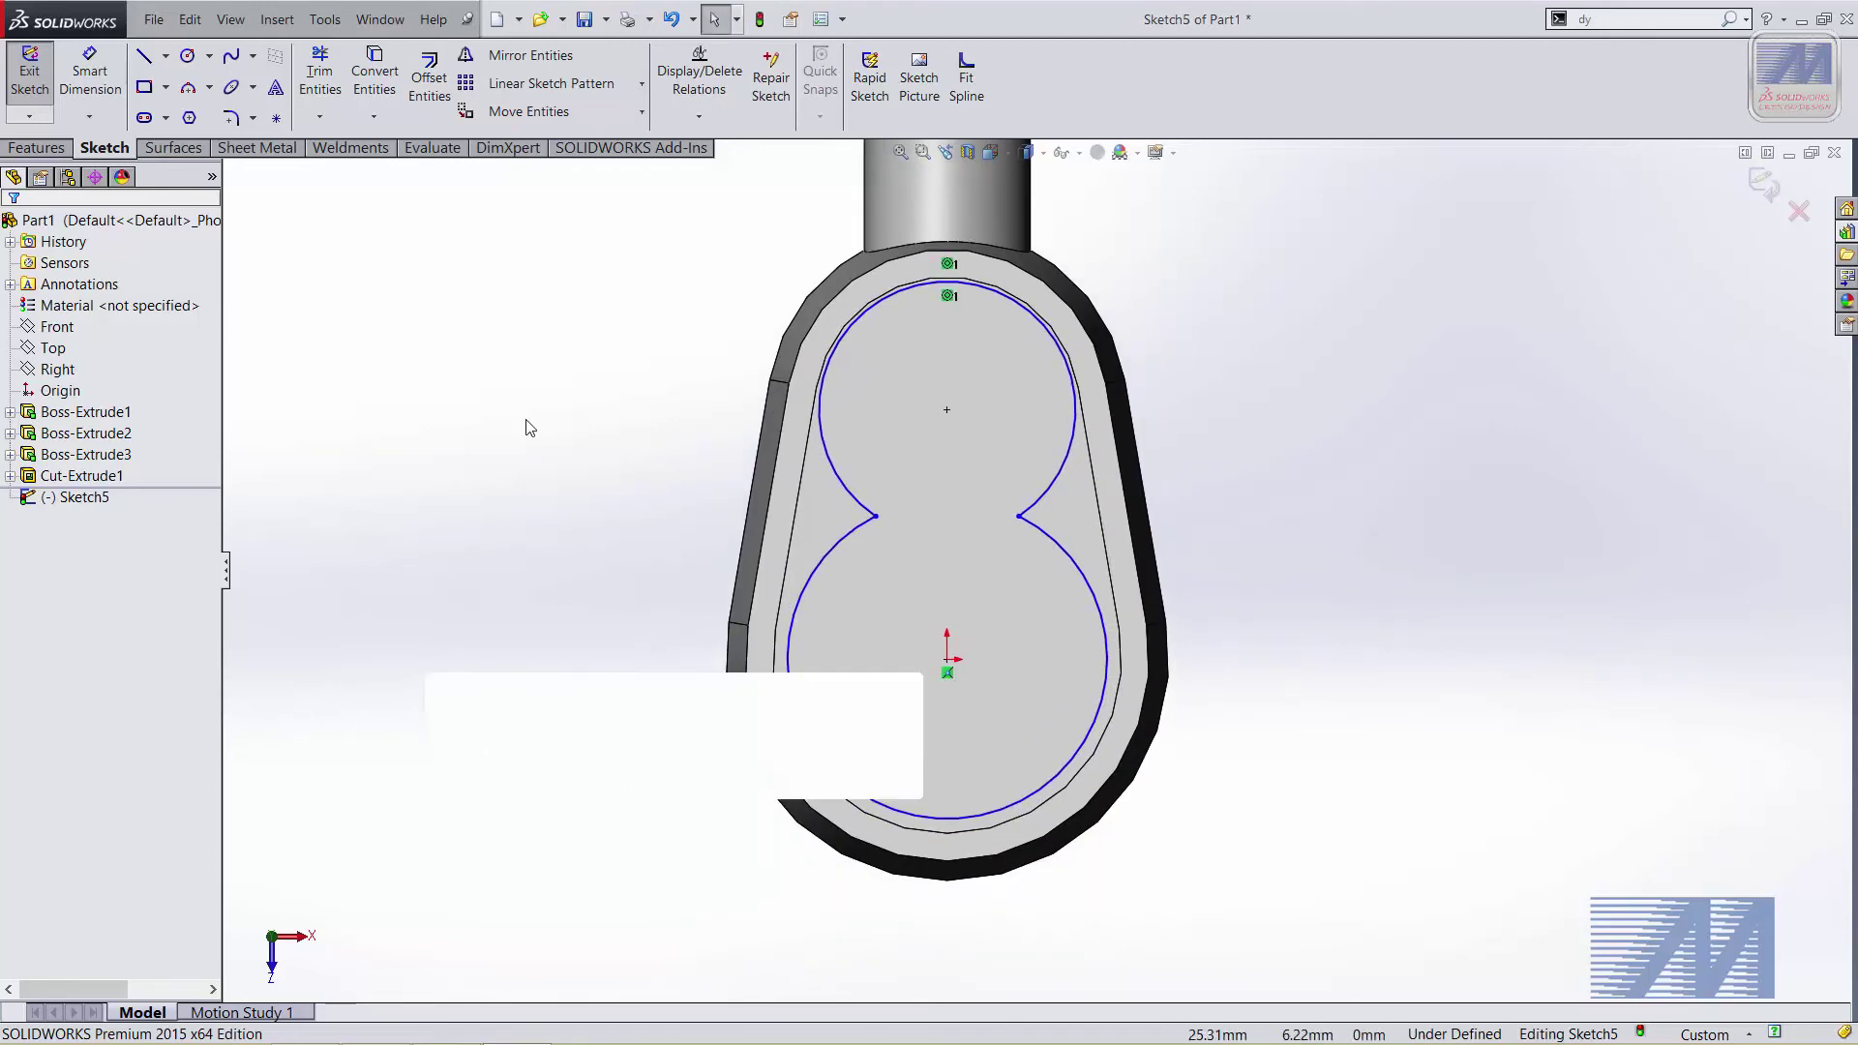
left_click(332, 83)
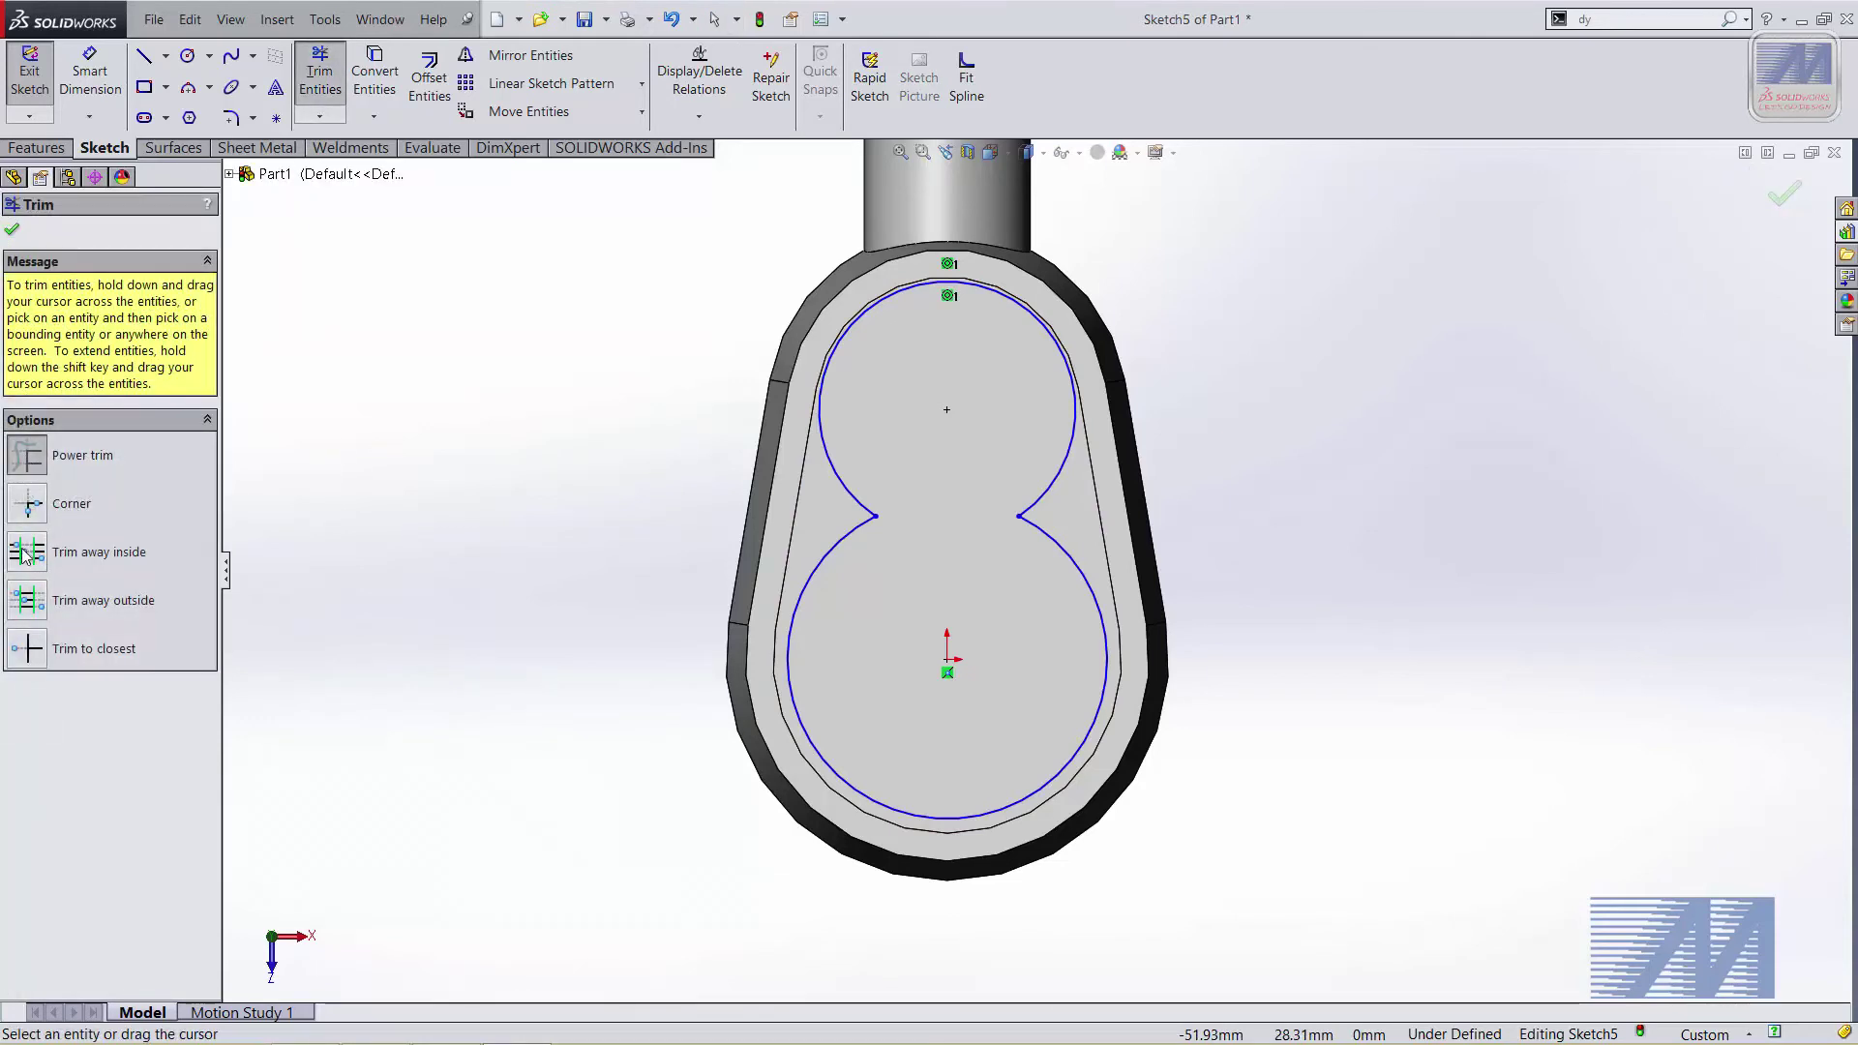
left_click_drag(1047, 544, 1046, 740)
left_click(143, 55)
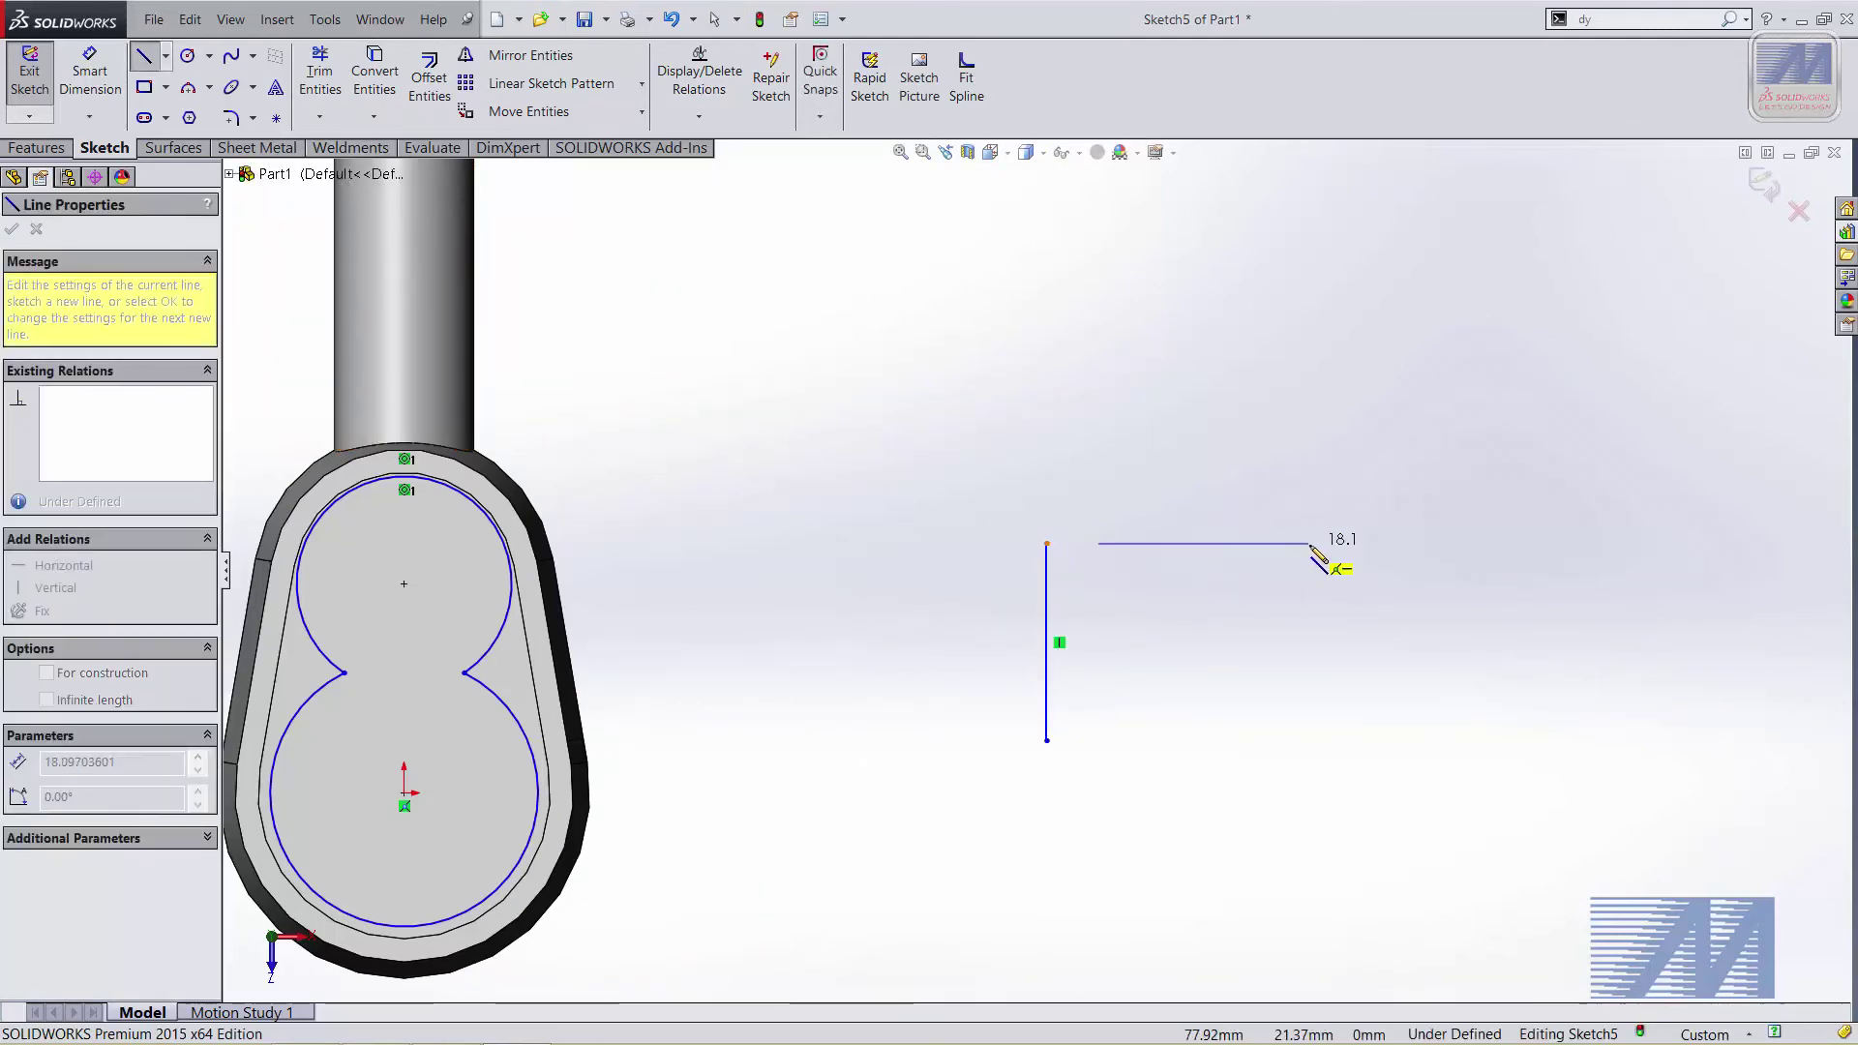
left_click_drag(1100, 544, 1310, 544)
key("Escape")
Join the vertical and horizontal lines into an L corner with Trim to corner
left_click(320, 116)
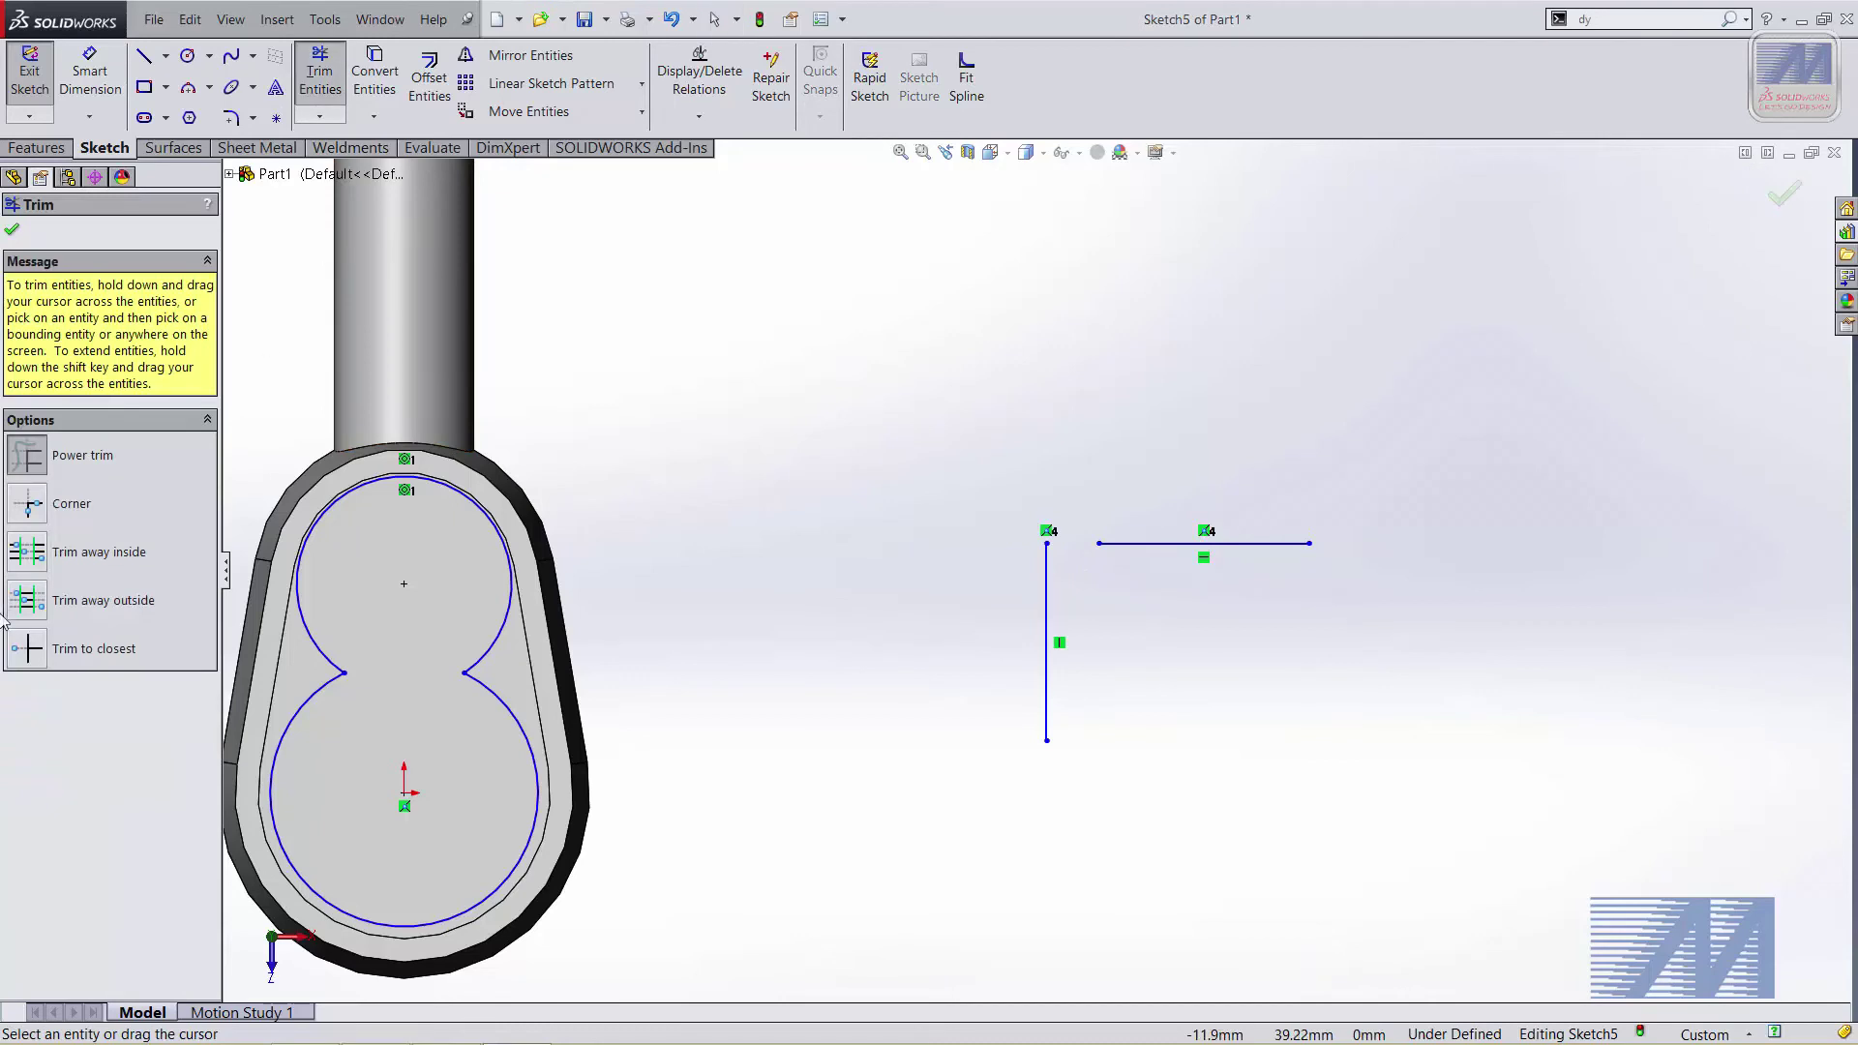
left_click(29, 495)
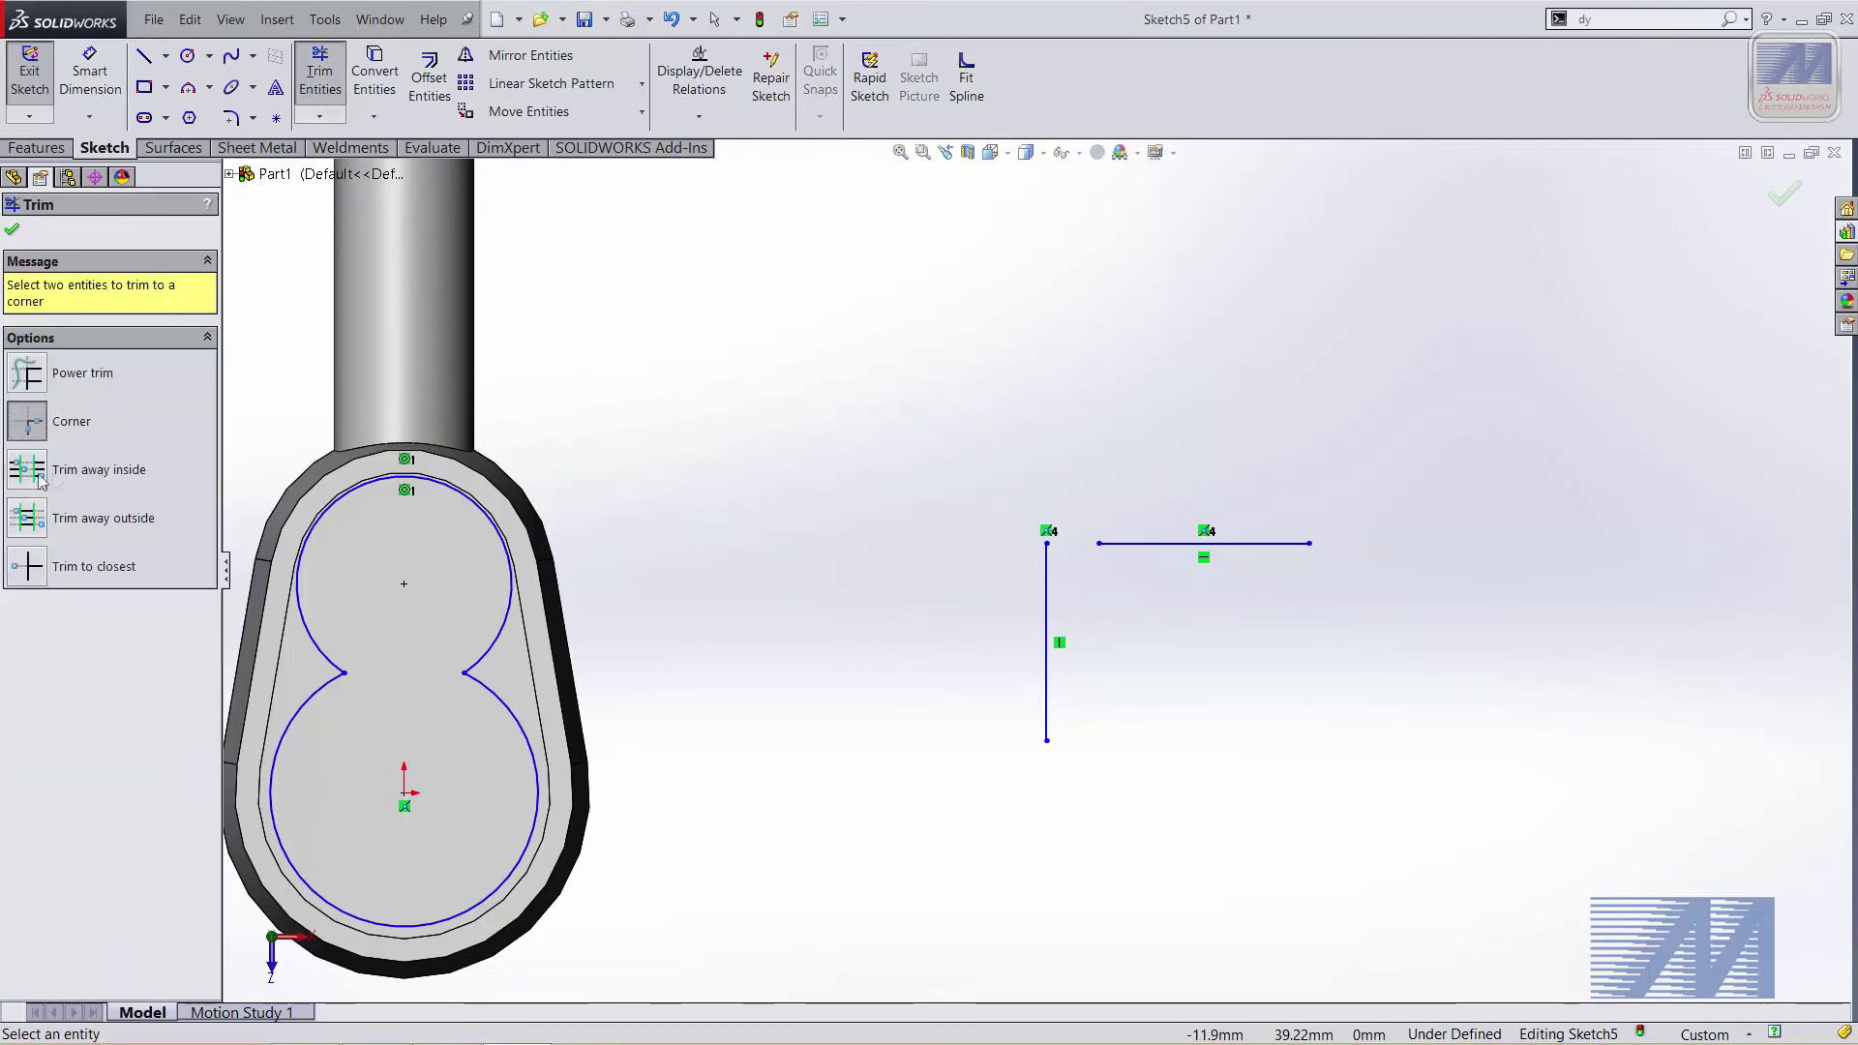
left_click(39, 428)
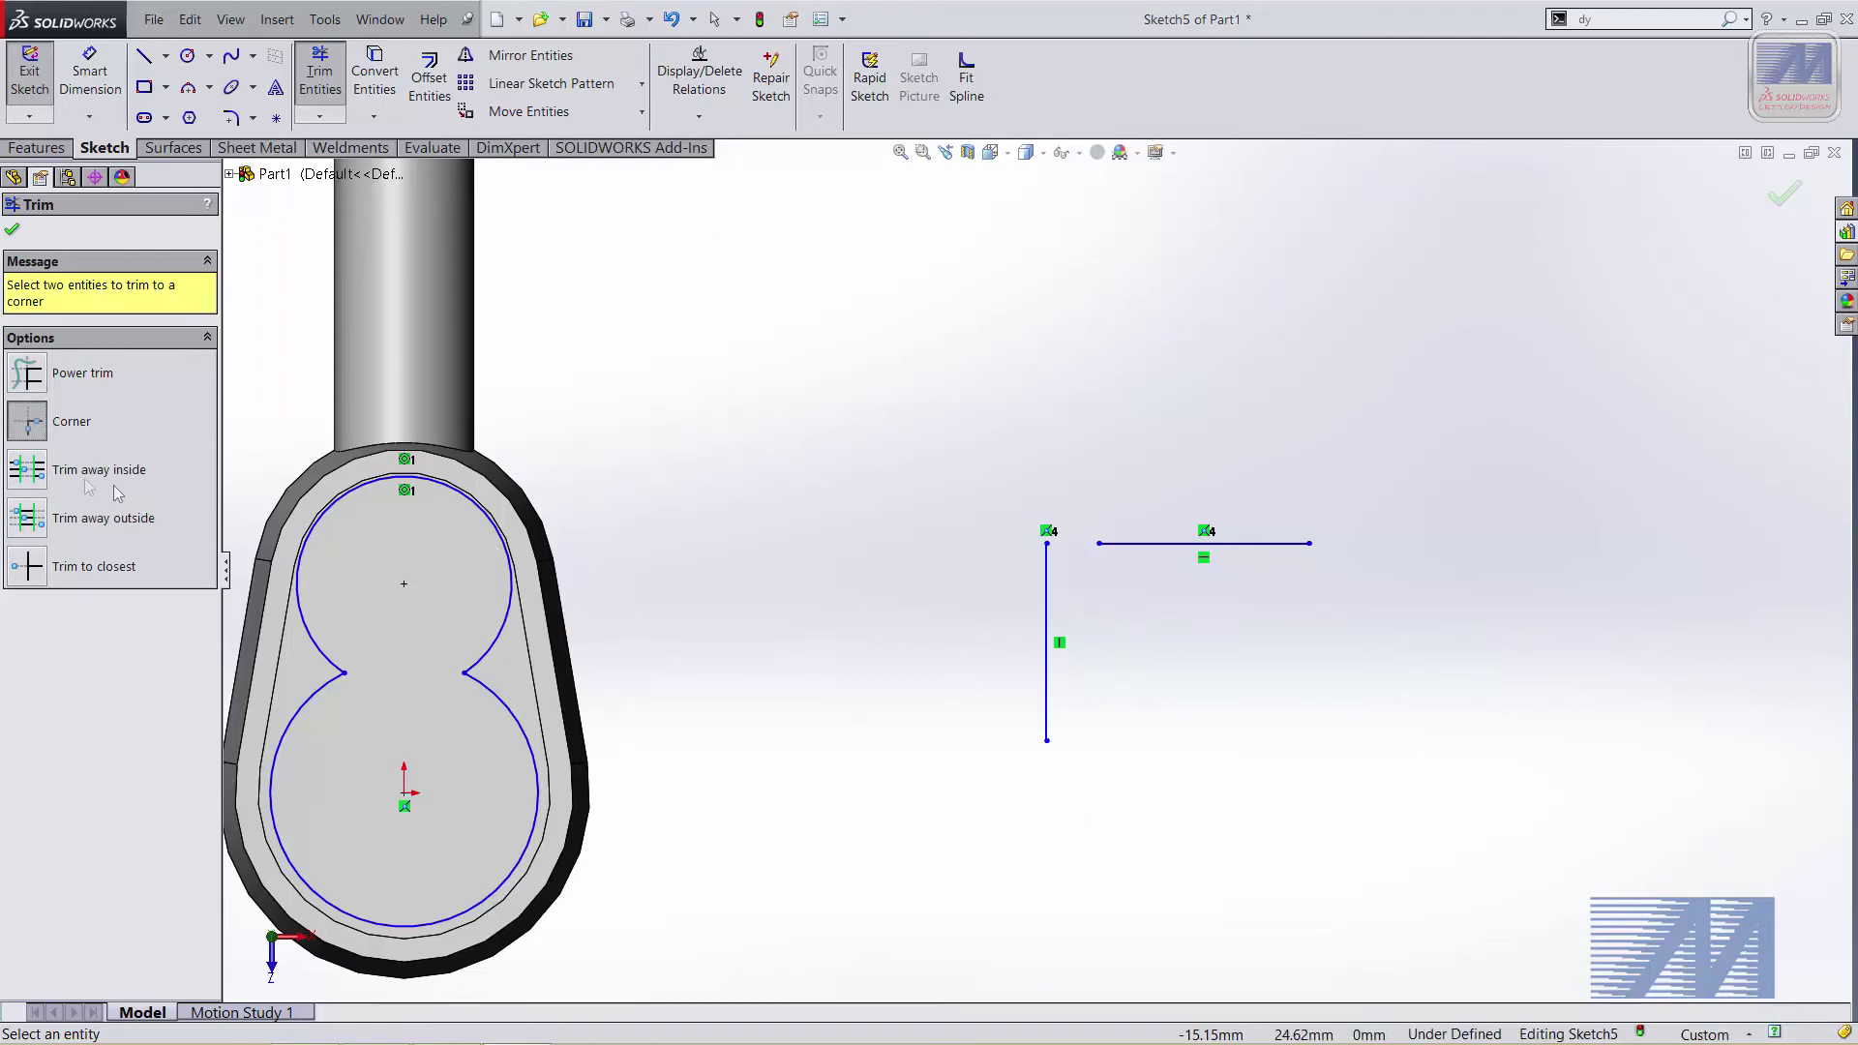
left_click(1046, 591)
left_click(1120, 543)
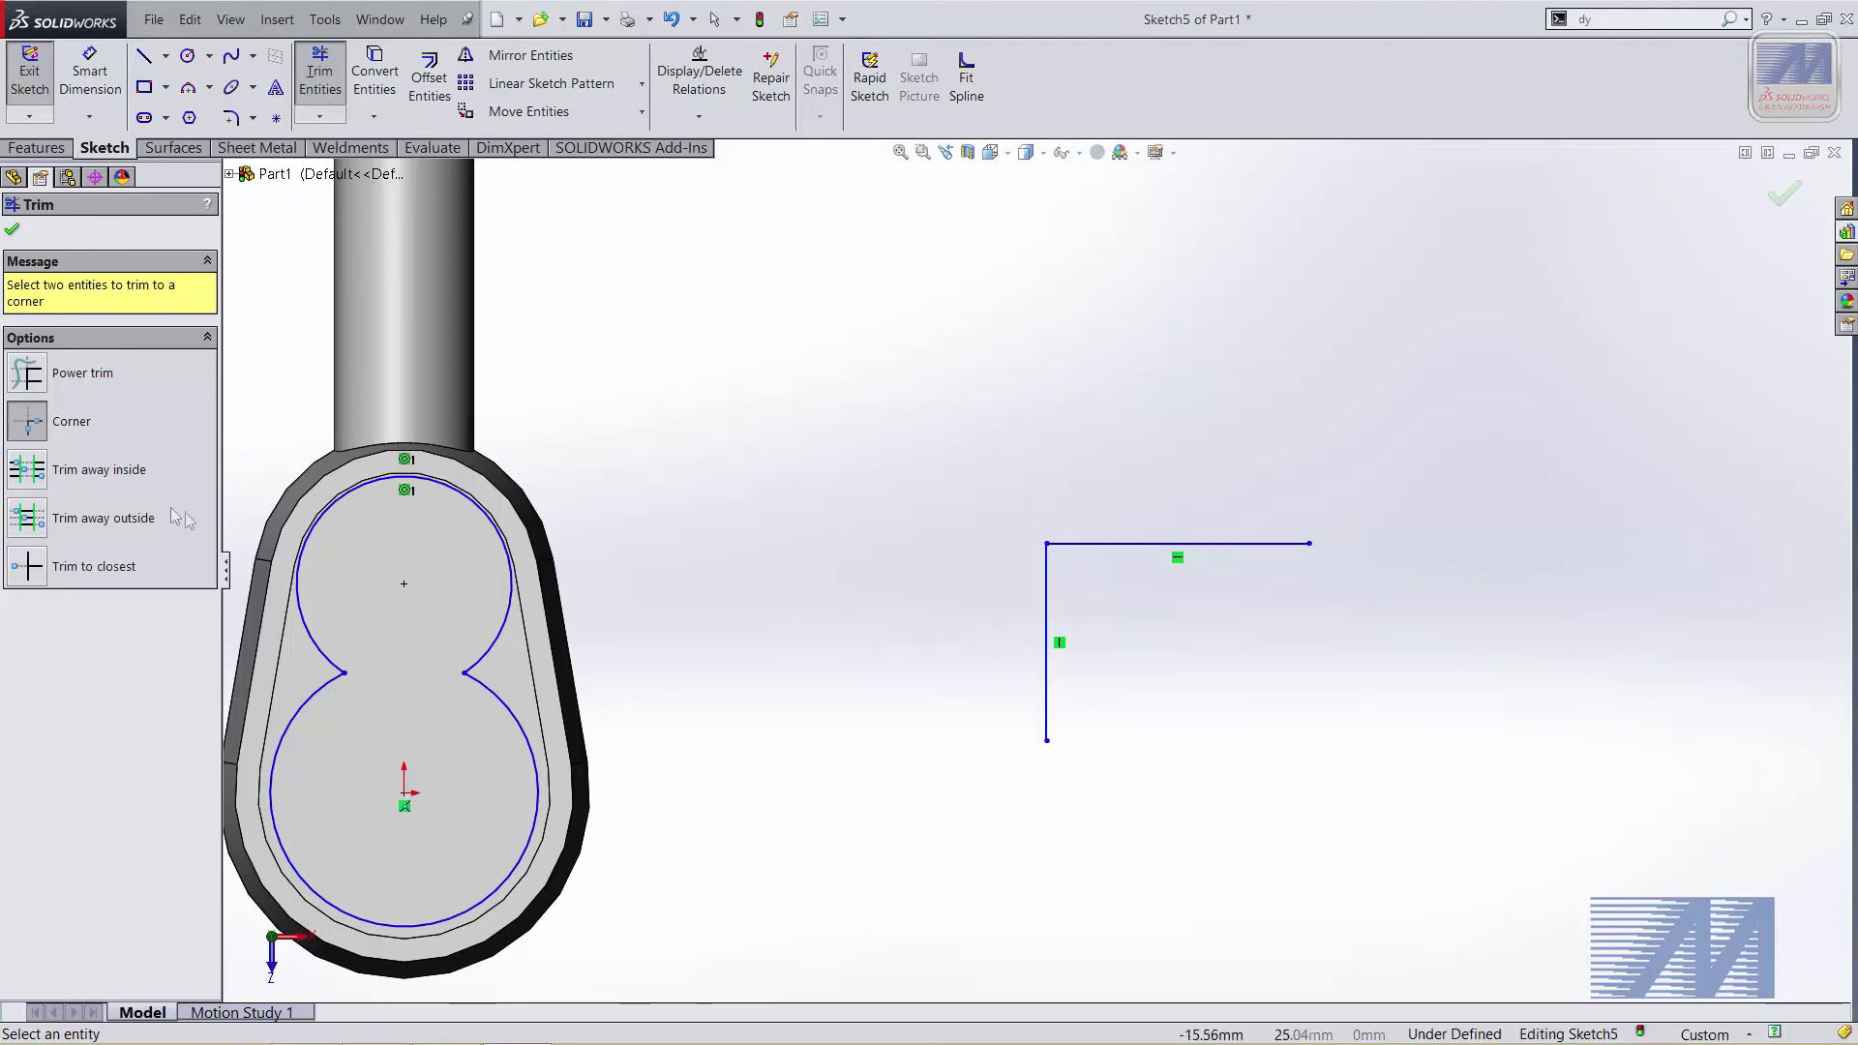
Draw a diagonal practice line across the L corner
left_click(143, 55)
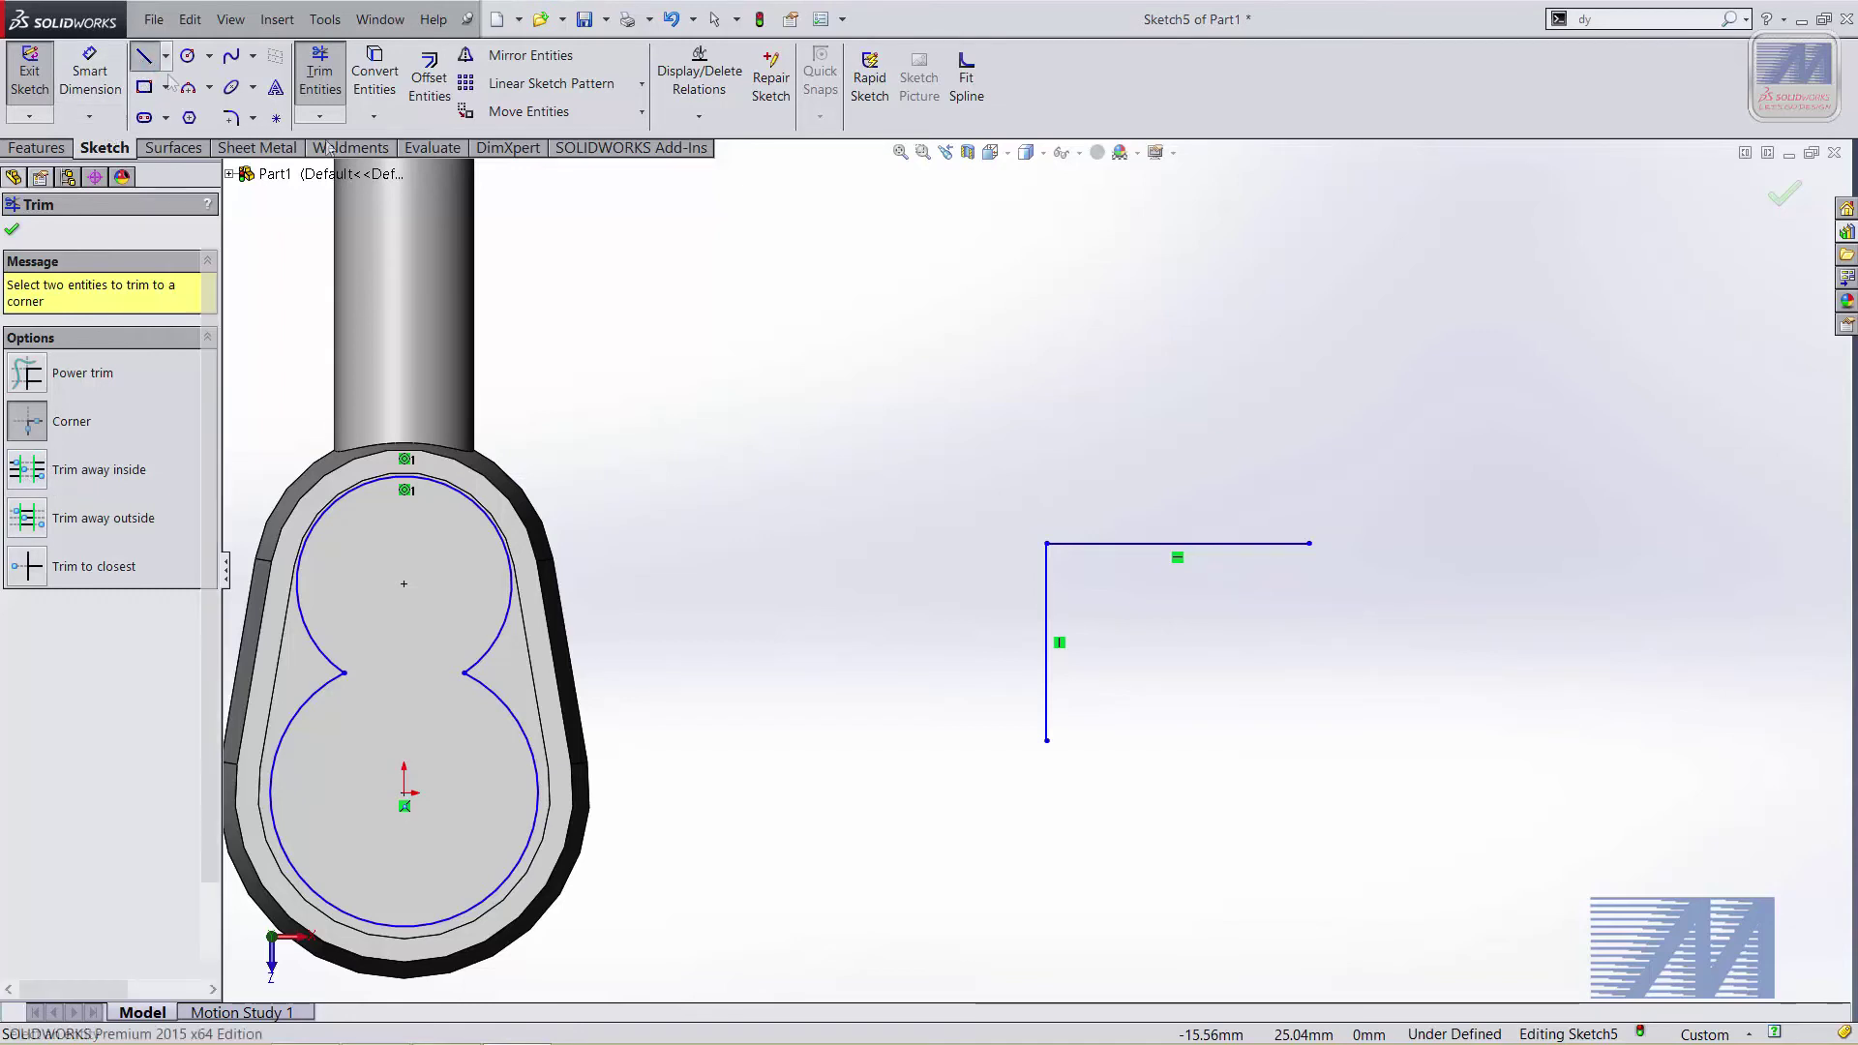
left_click(1112, 505)
left_click(983, 678)
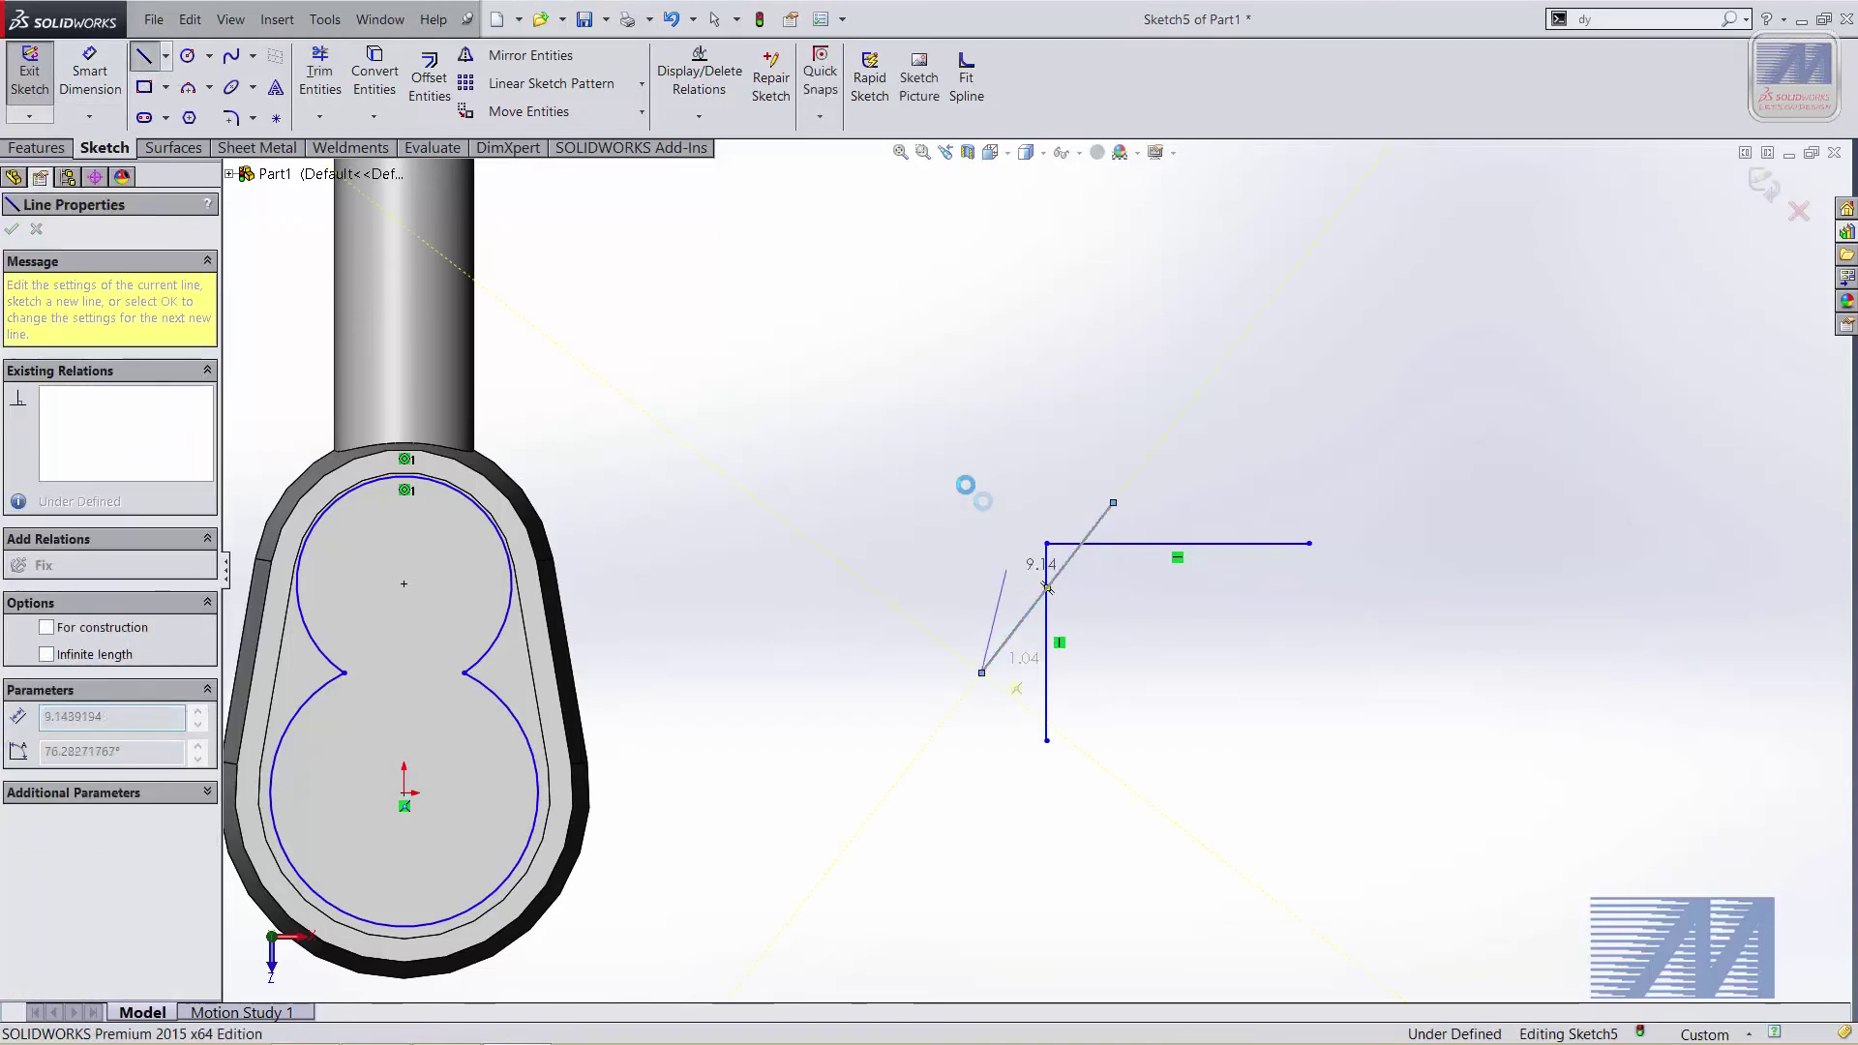
key("Escape")
scroll(1183, 586, "down", 2)
left_click(334, 85)
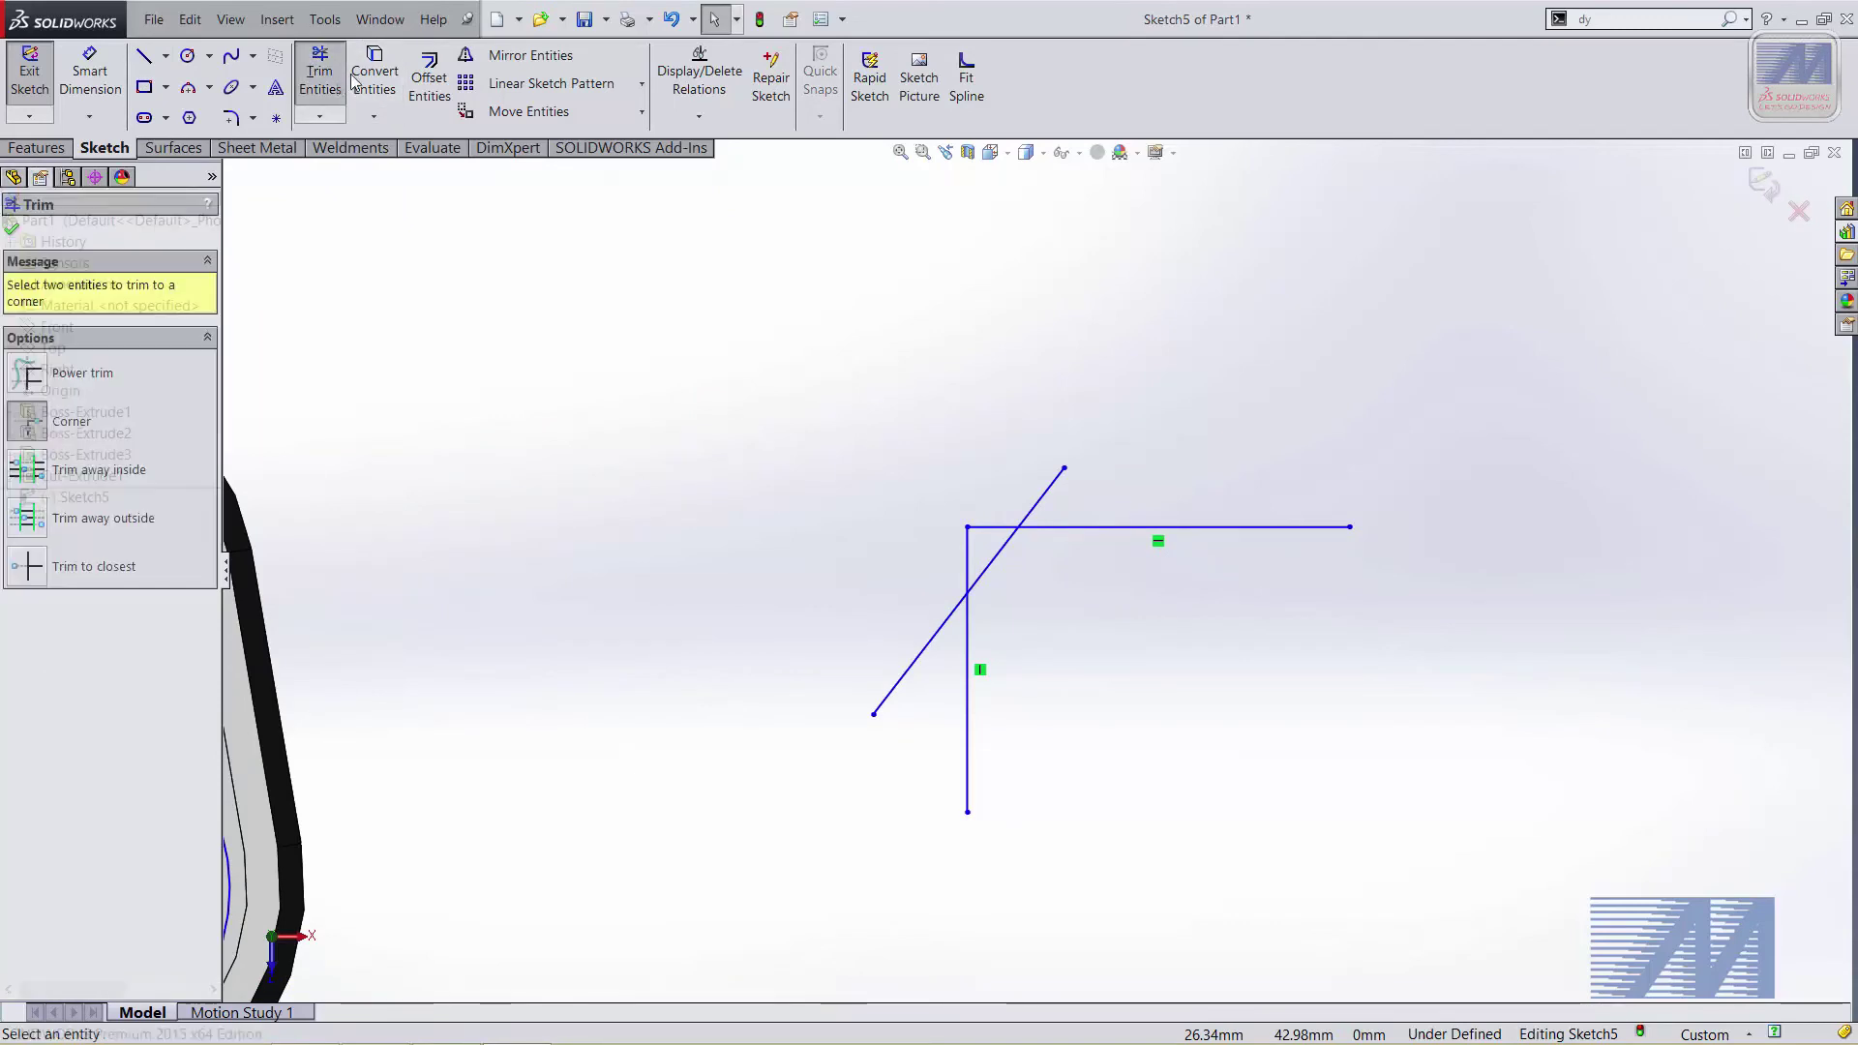
Cut the diagonal's middle segment using Trim away inside with both lines as boundaries
left_click(37, 474)
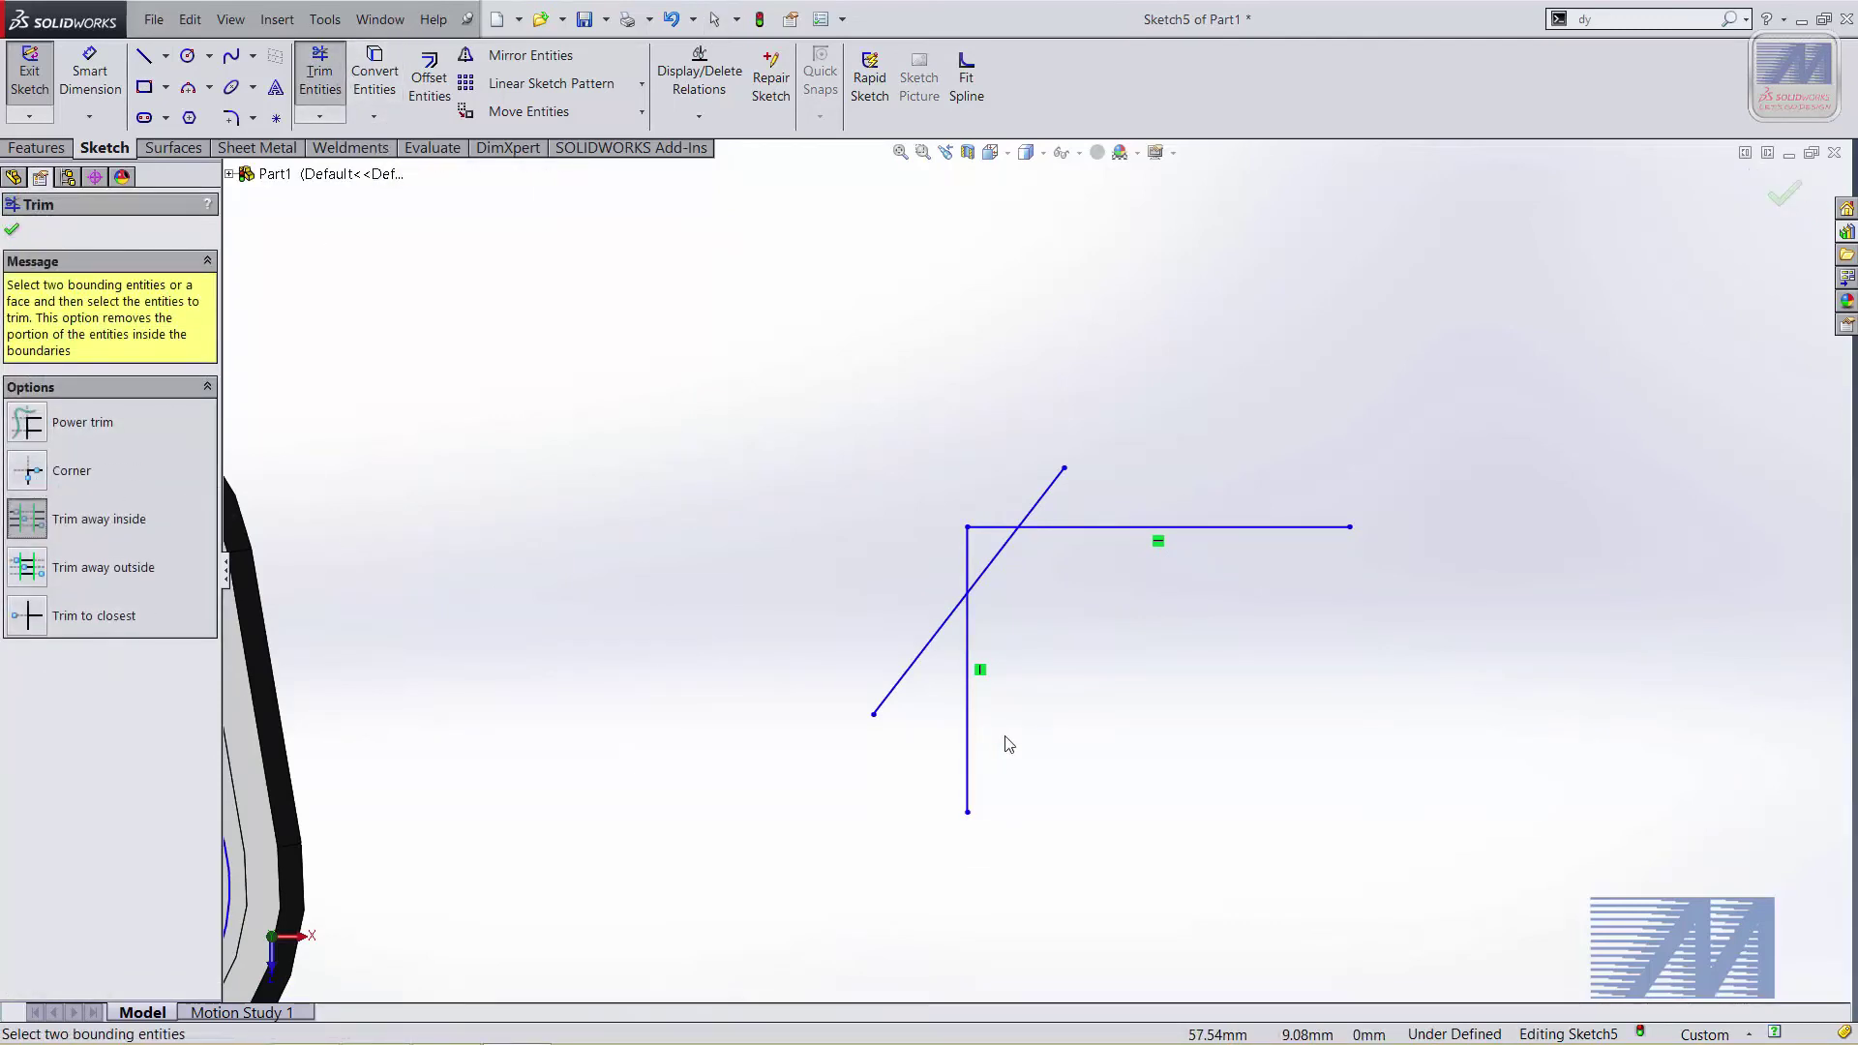
middle_click_drag(1025, 751, 863, 707, "ctrl")
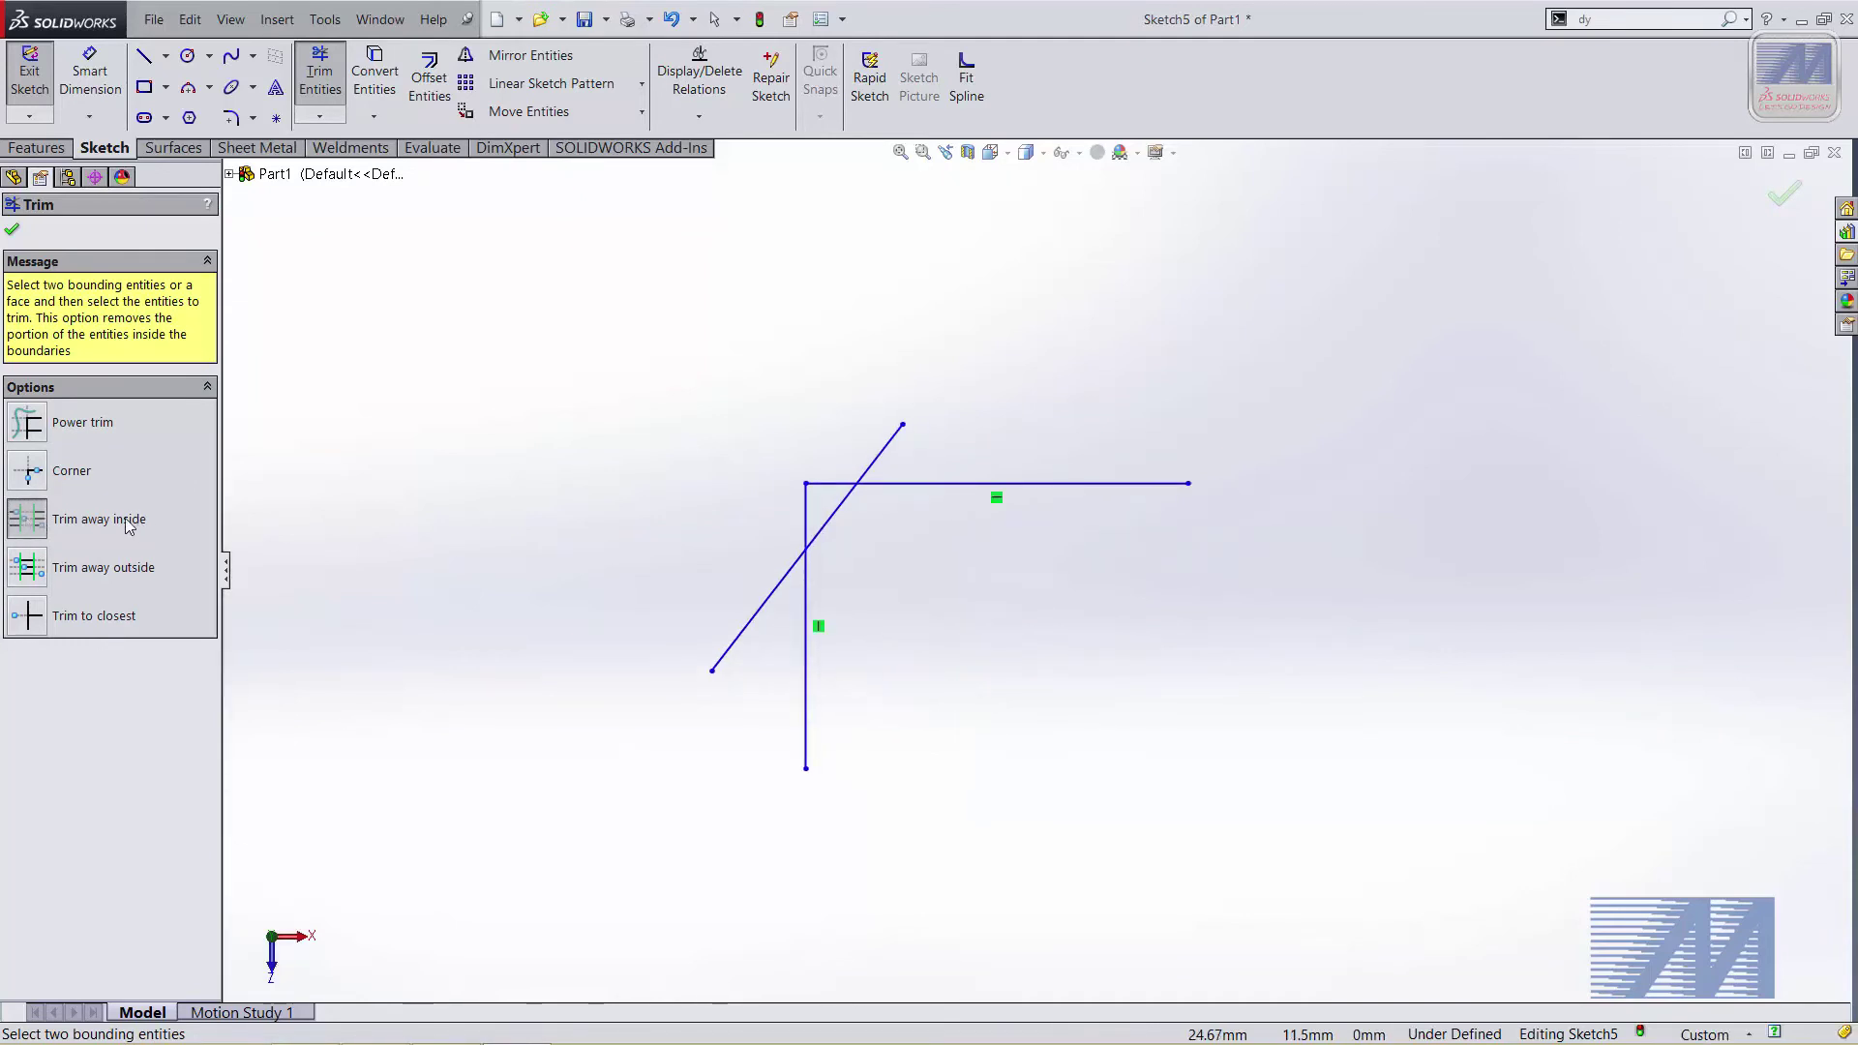
left_click(807, 591)
left_click(980, 484)
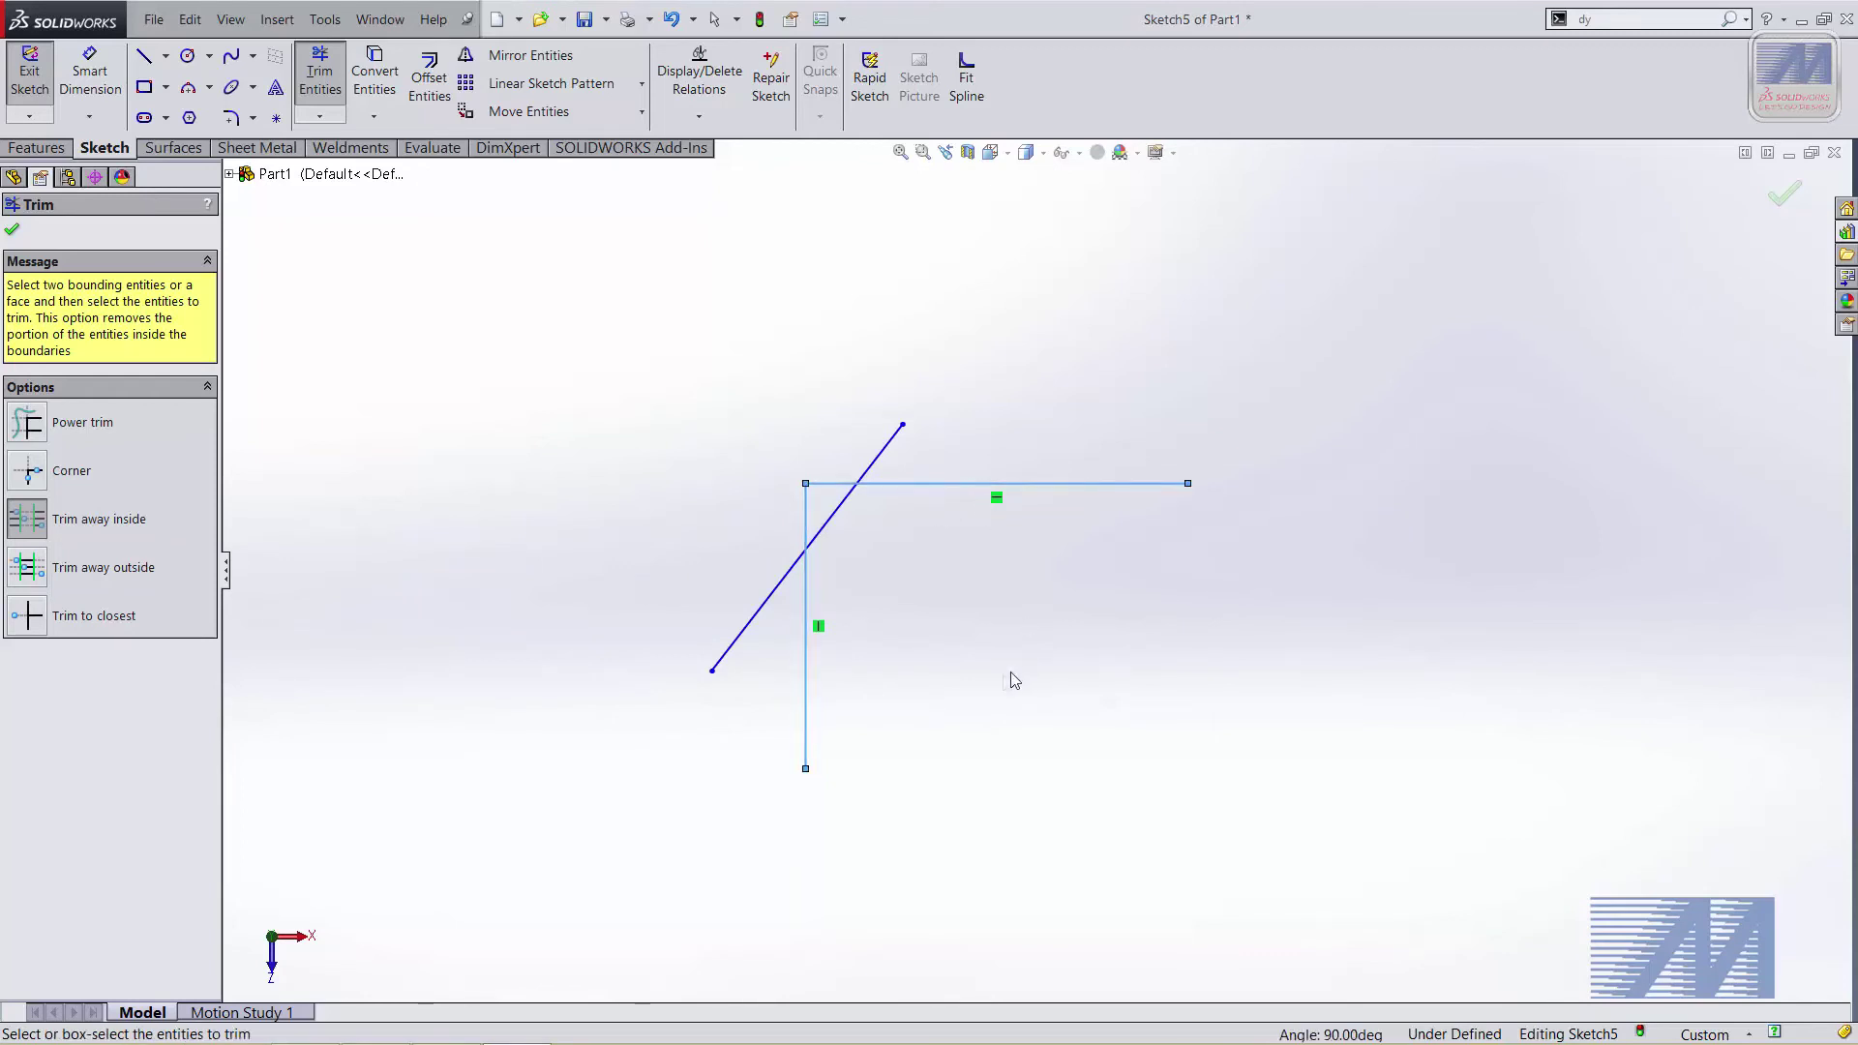
left_click(745, 628)
left_click(851, 500)
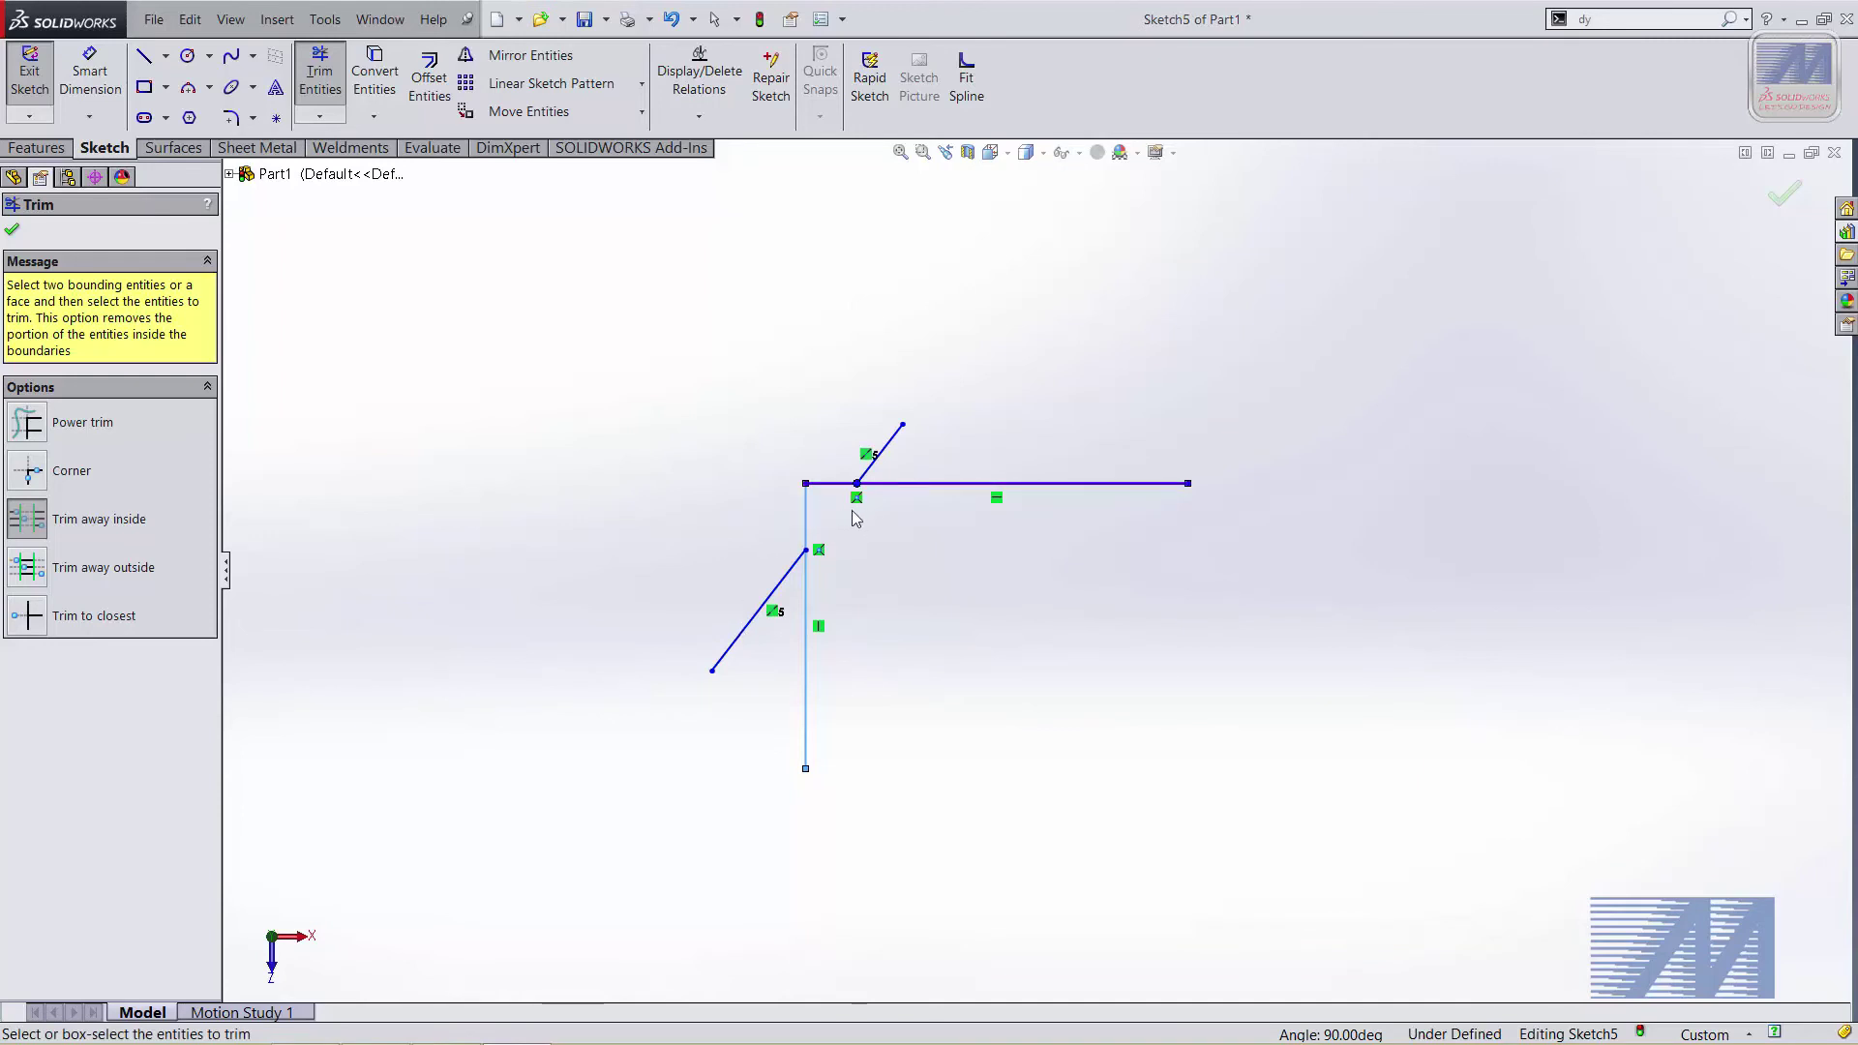
left_click(29, 569)
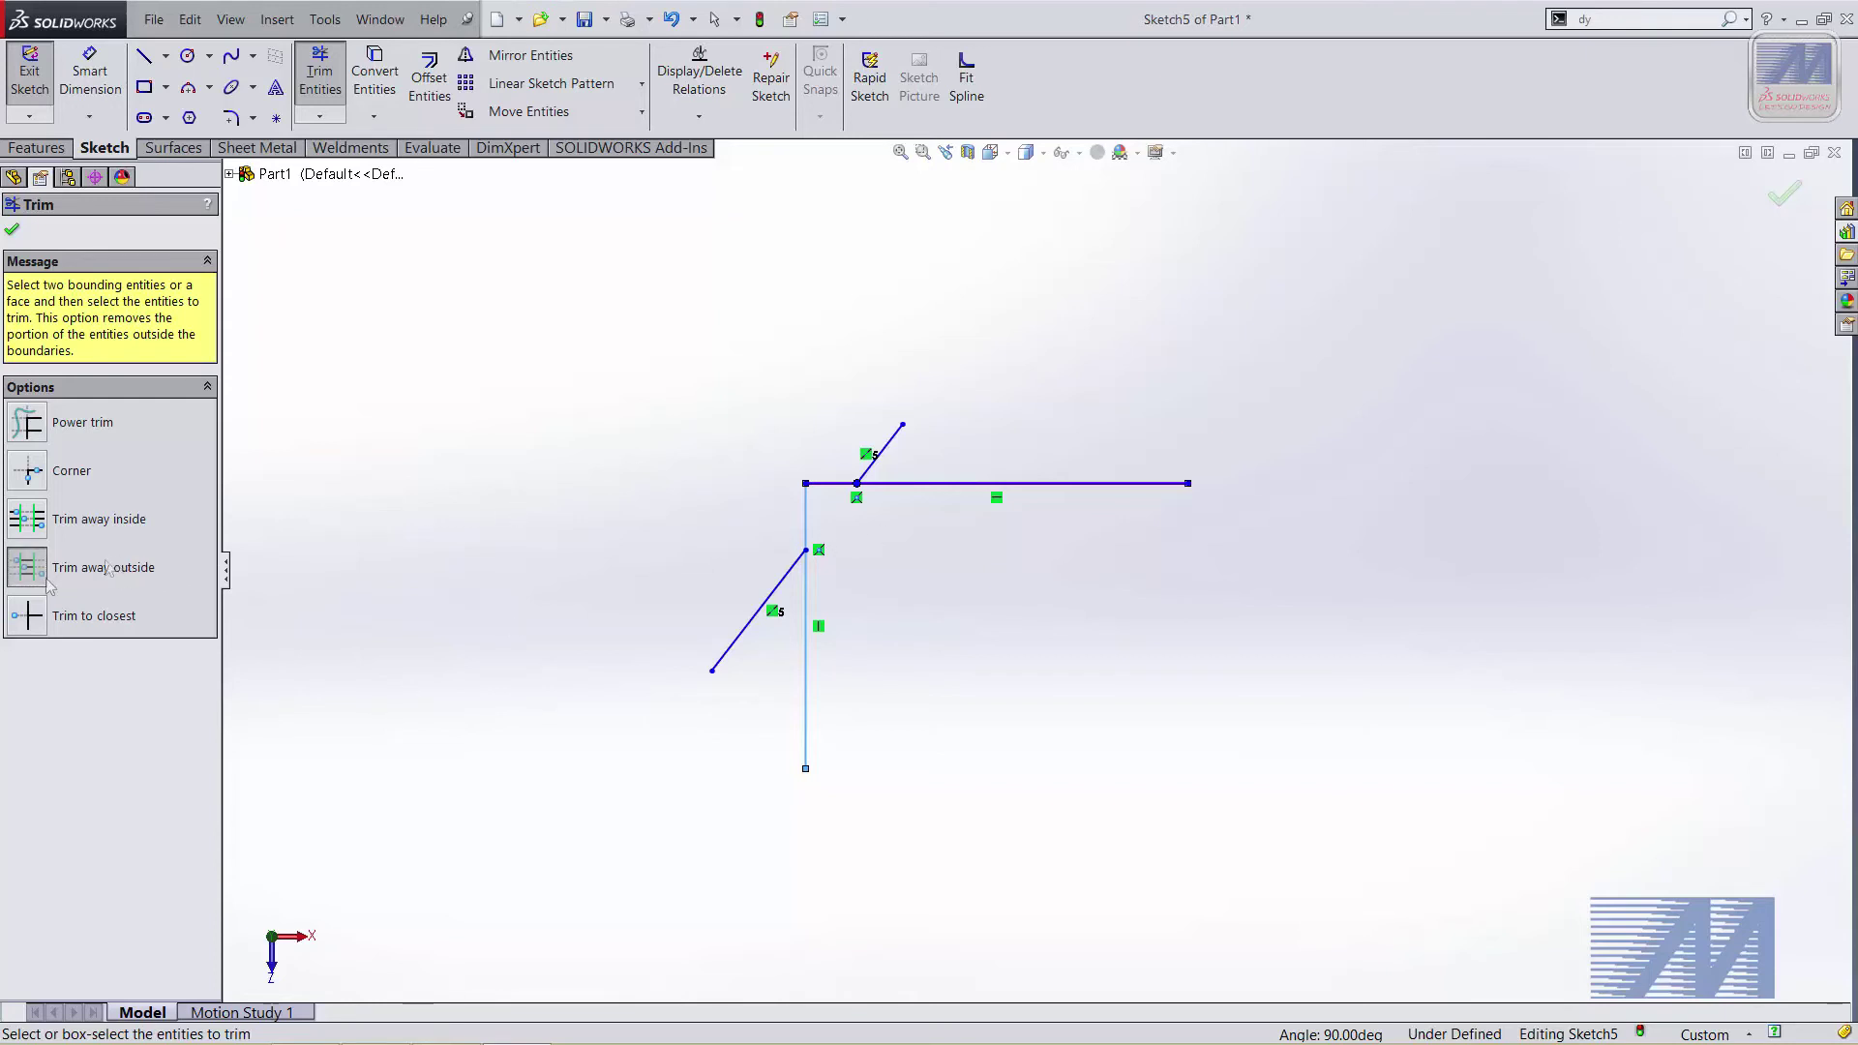
Trim to closest to remove the diagonal pieces, the vertical line and the horizontal's right part
left_click(43, 620)
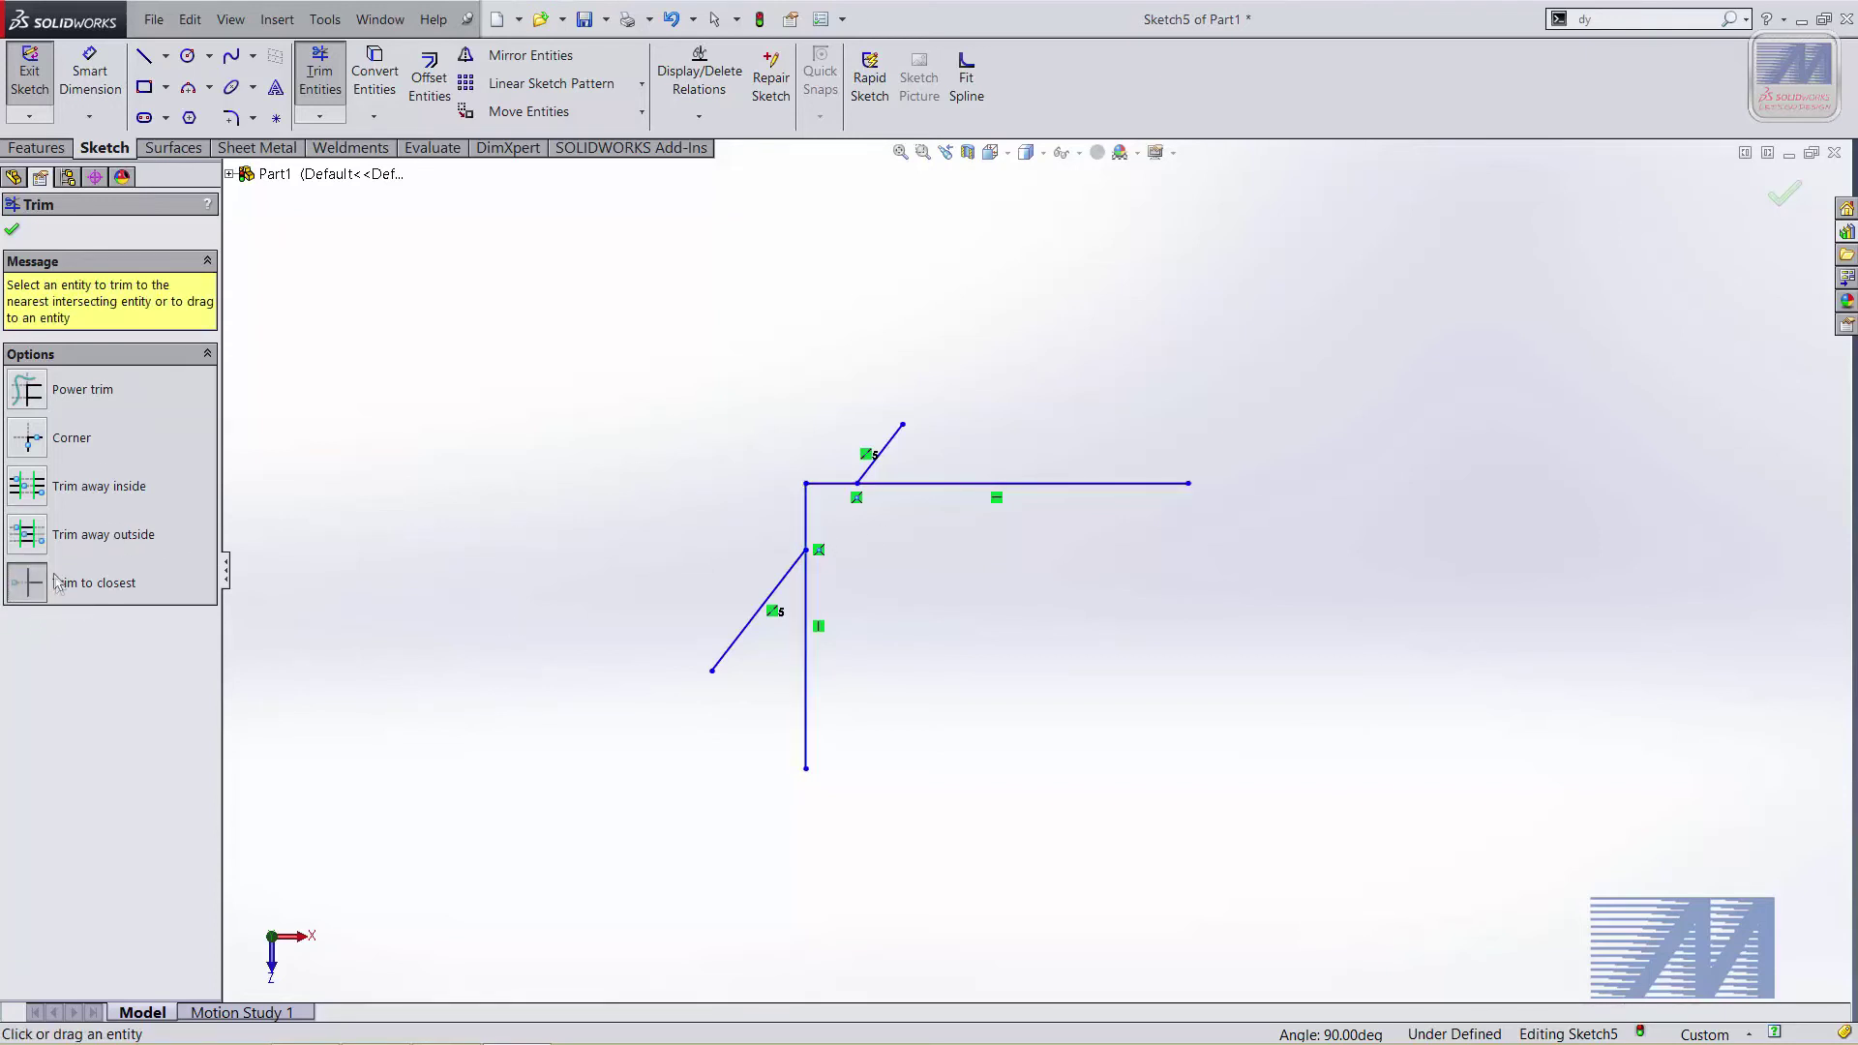
left_click(736, 648)
left_click(807, 721)
left_click(1076, 484)
left_click(876, 458)
left_click(12, 231)
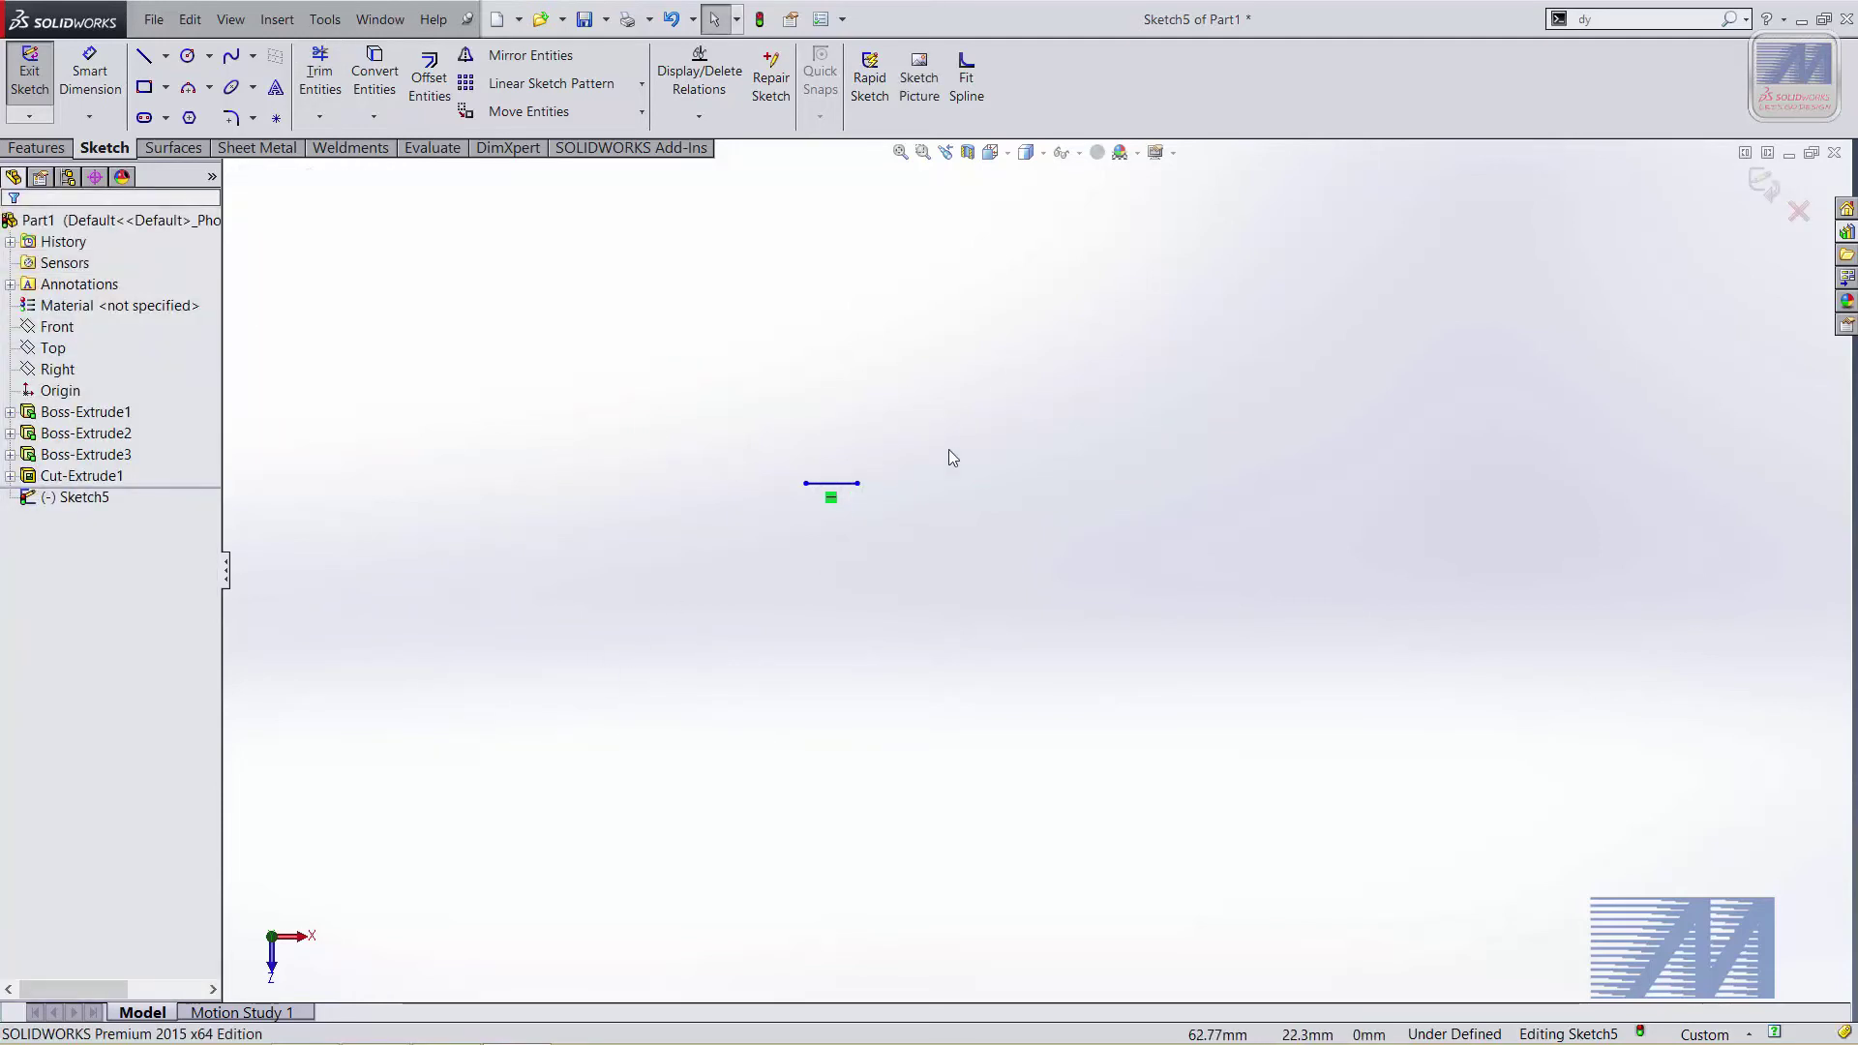
Box-select and delete the leftover short practice line
left_click_drag(948, 457, 590, 625)
key("Delete")
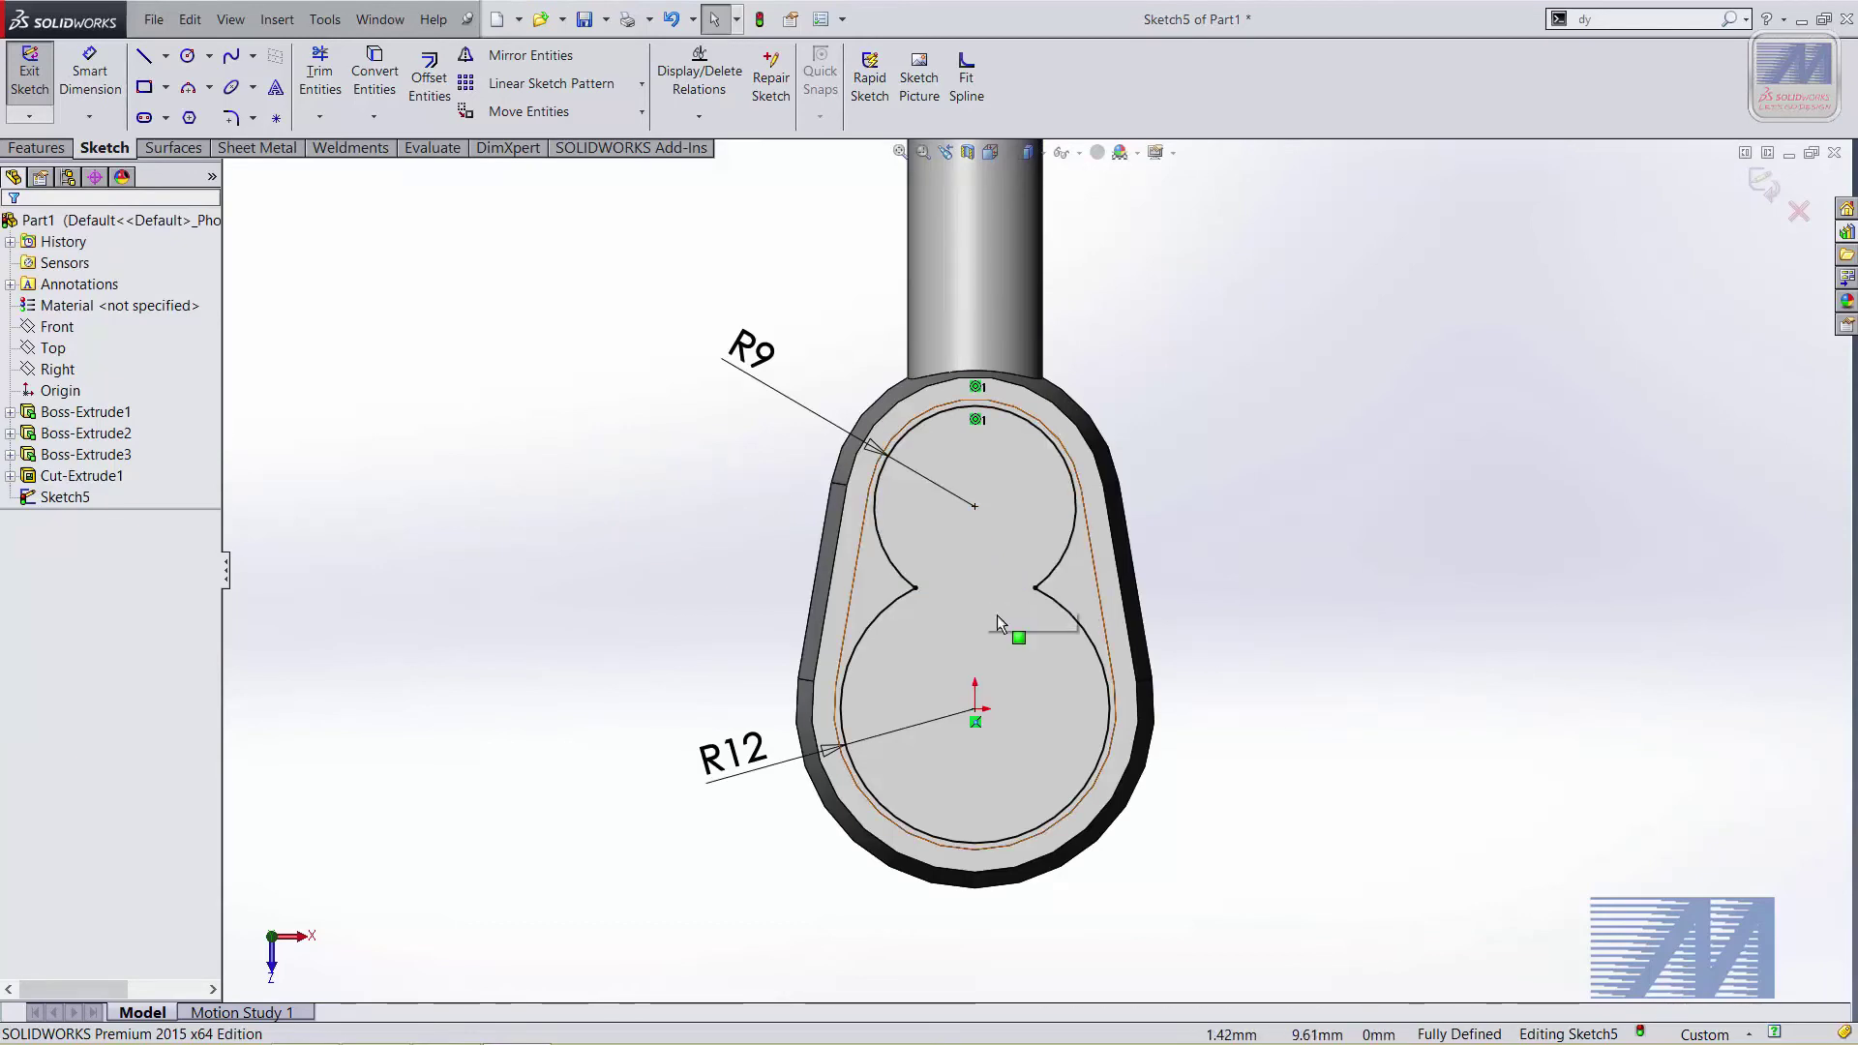
scroll(1004, 610, "down", 2)
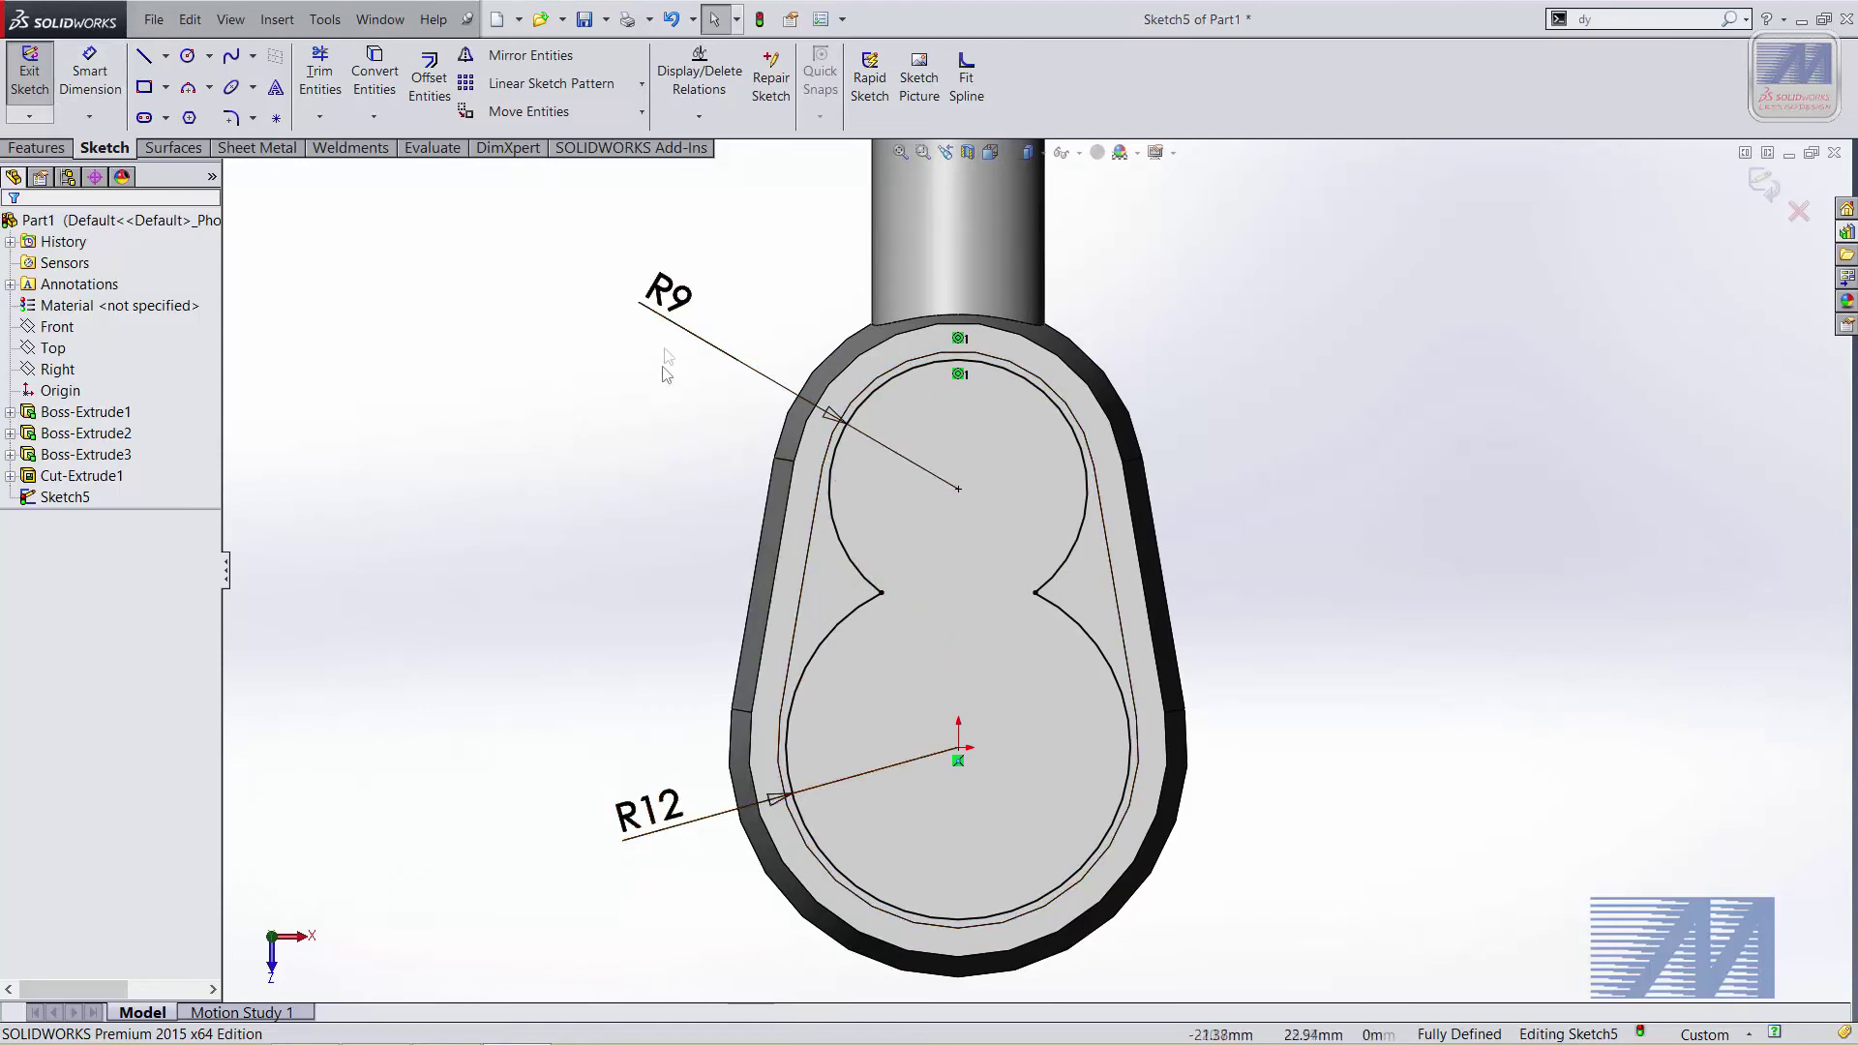
Display the upper circle's R9 dimension as a Ø18 diameter
right_click(664, 303)
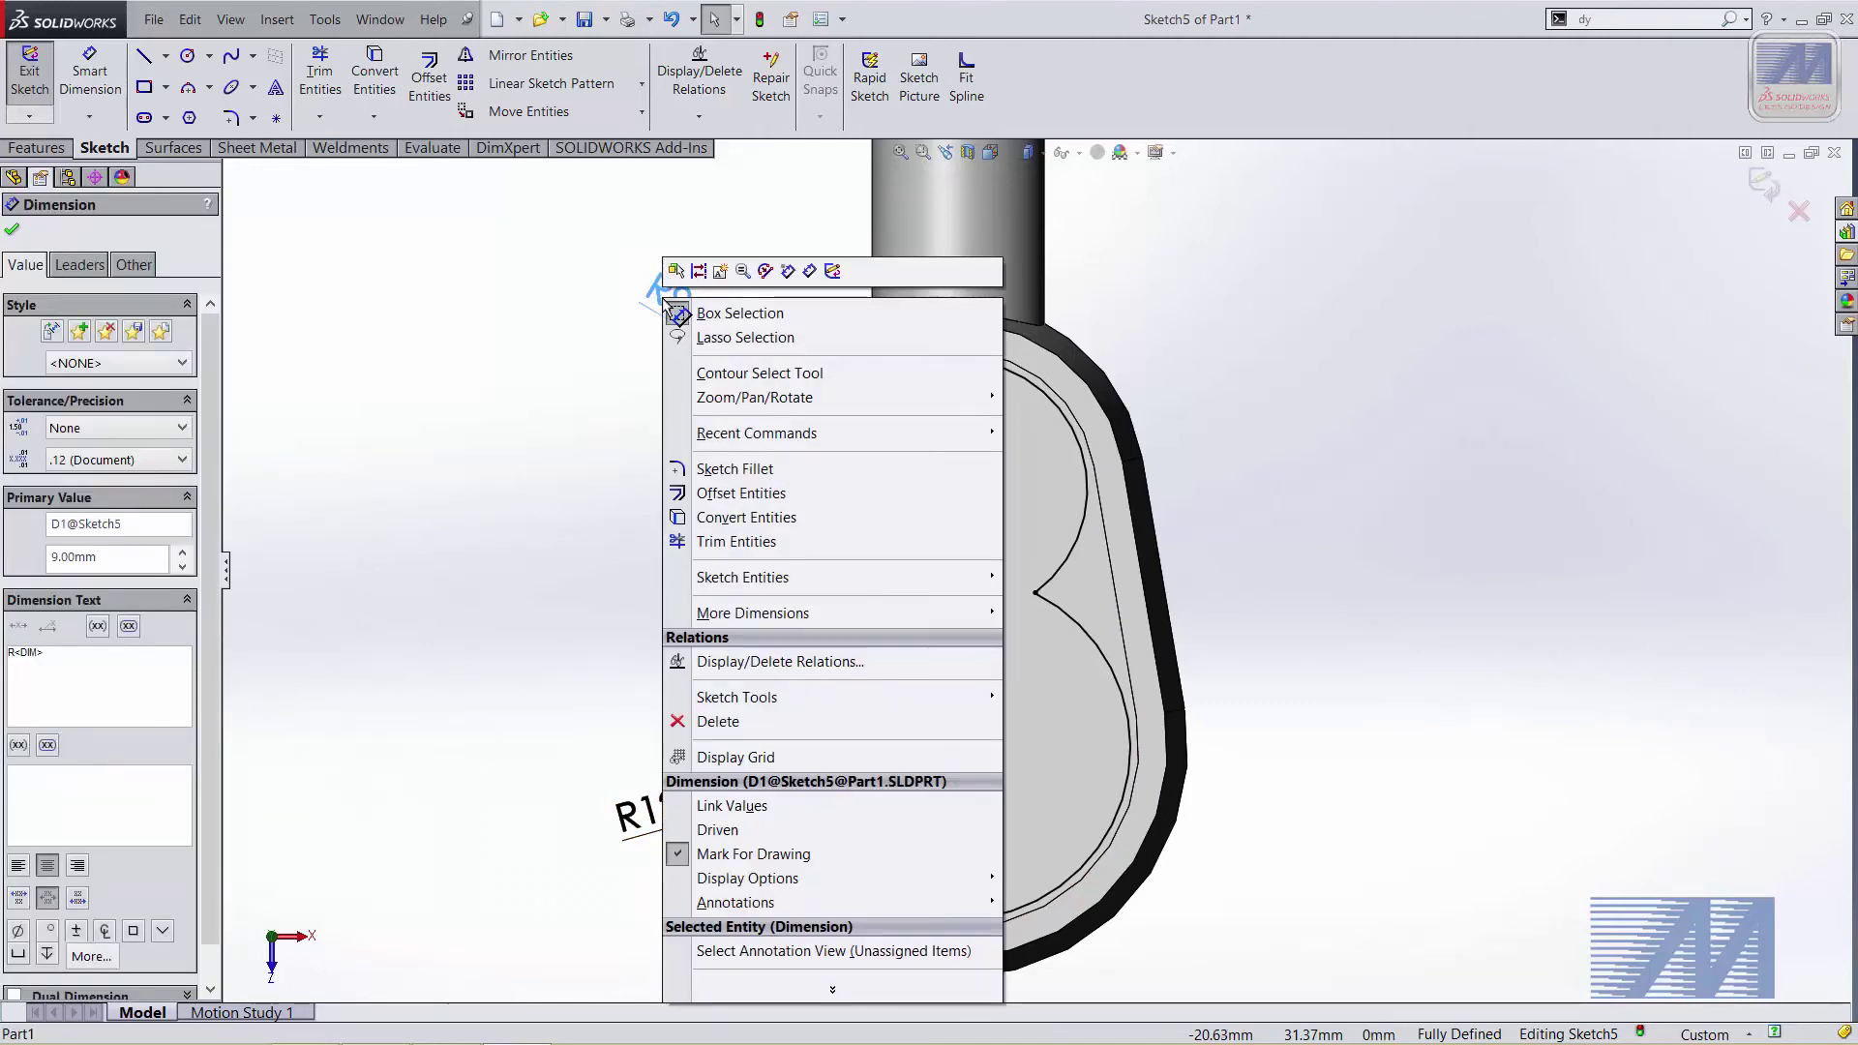
mouse_move(747, 879)
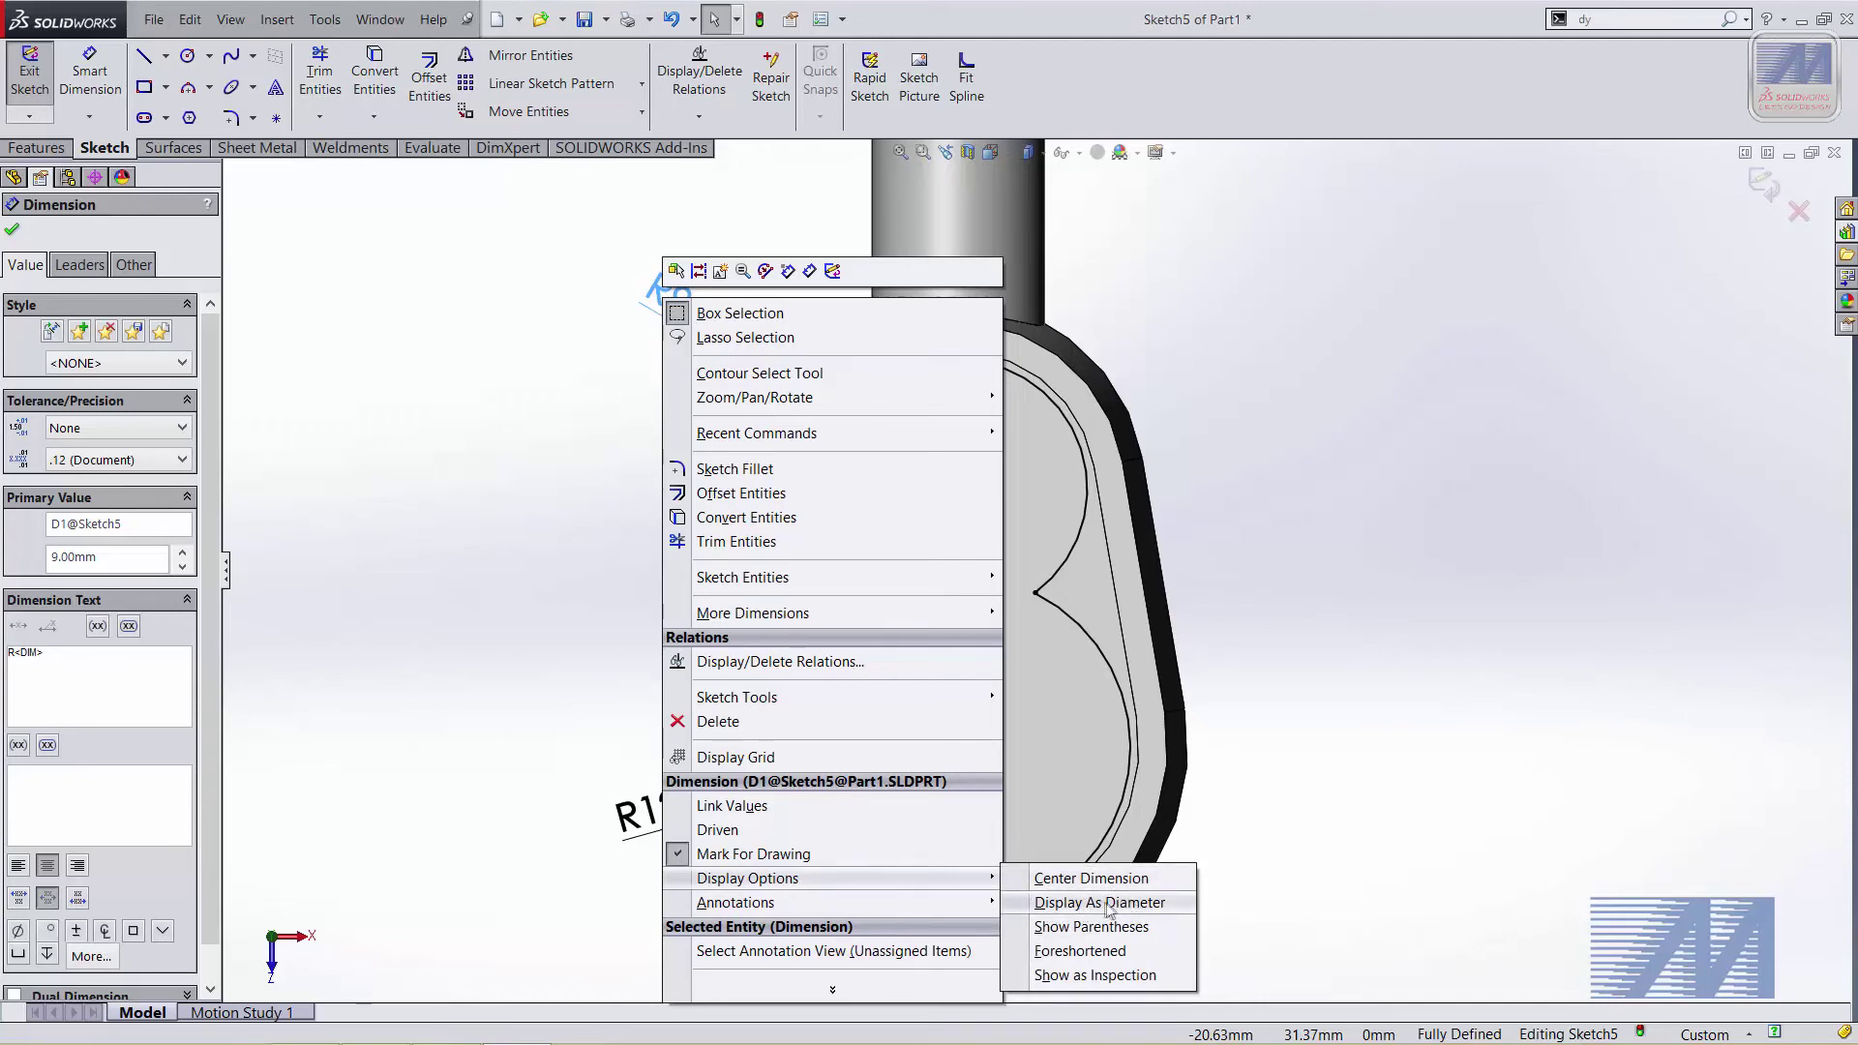
left_click(1173, 902)
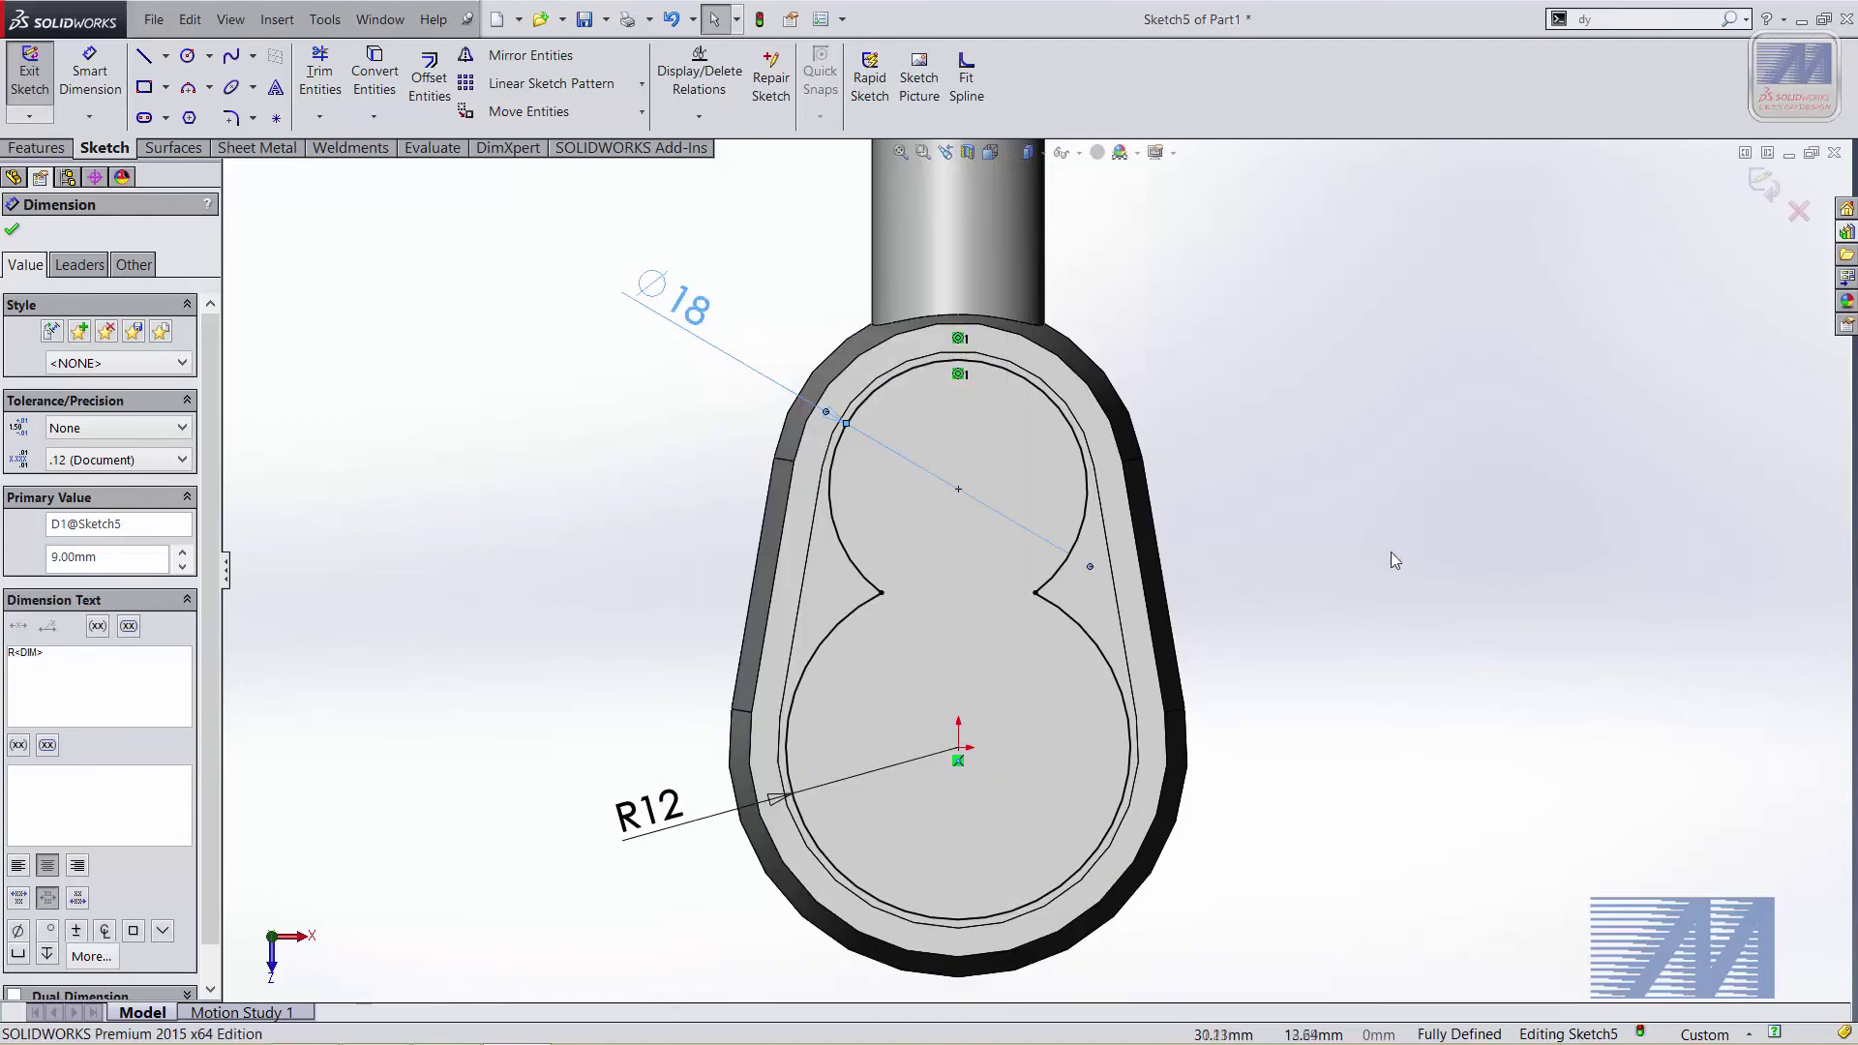
left_click(1390, 551)
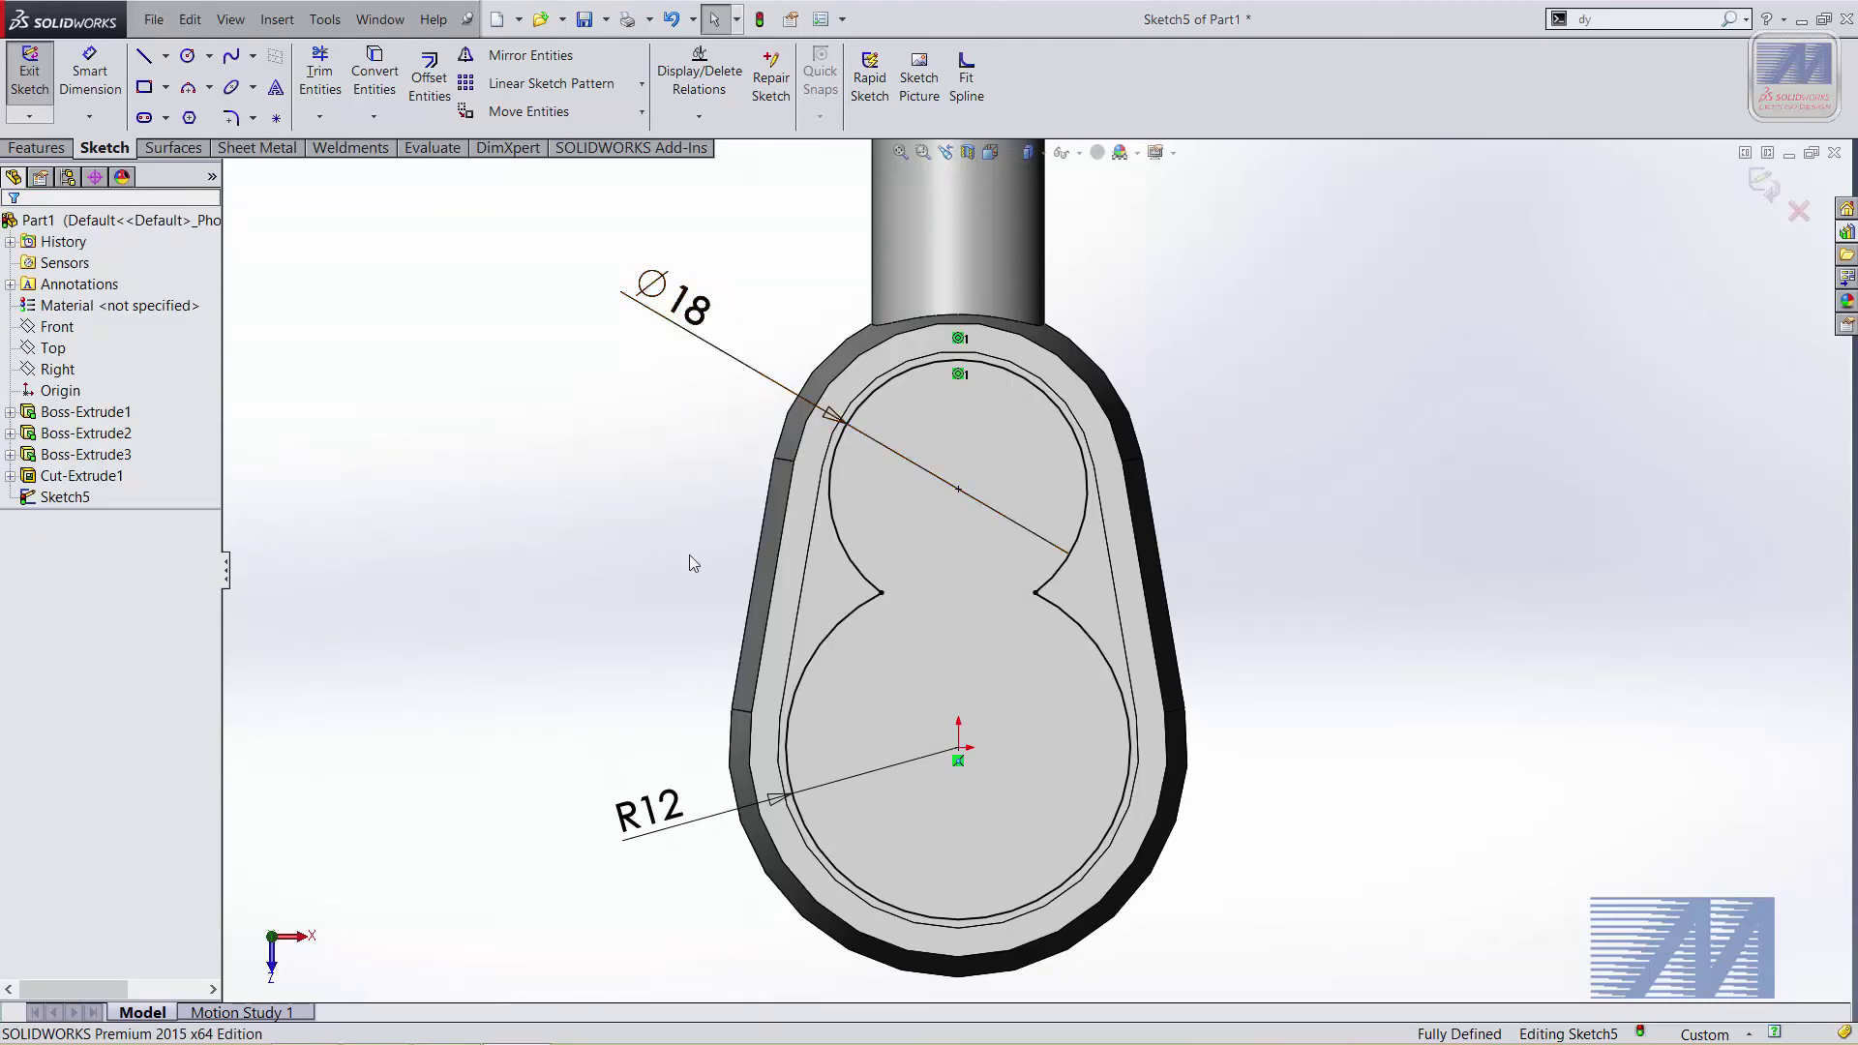
middle_click_drag(1085, 587, 1051, 578, "ctrl")
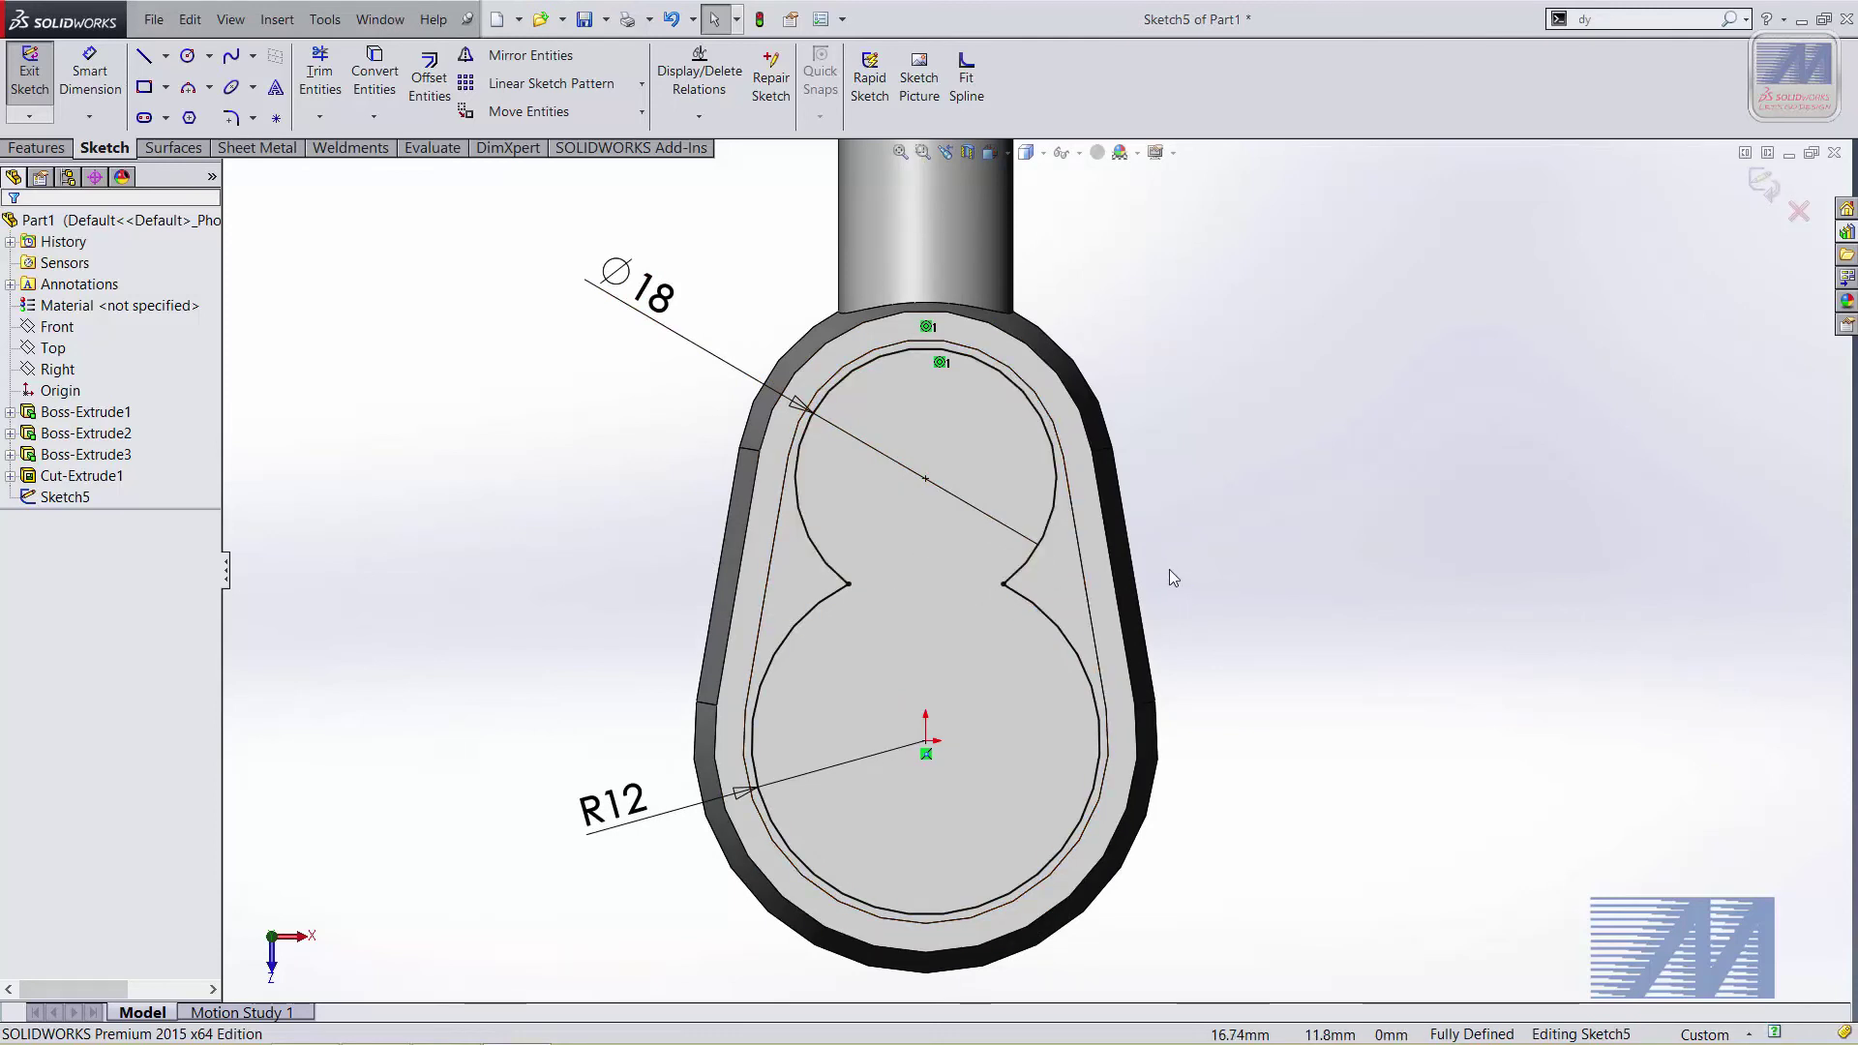
scroll(1223, 536, "up", 2)
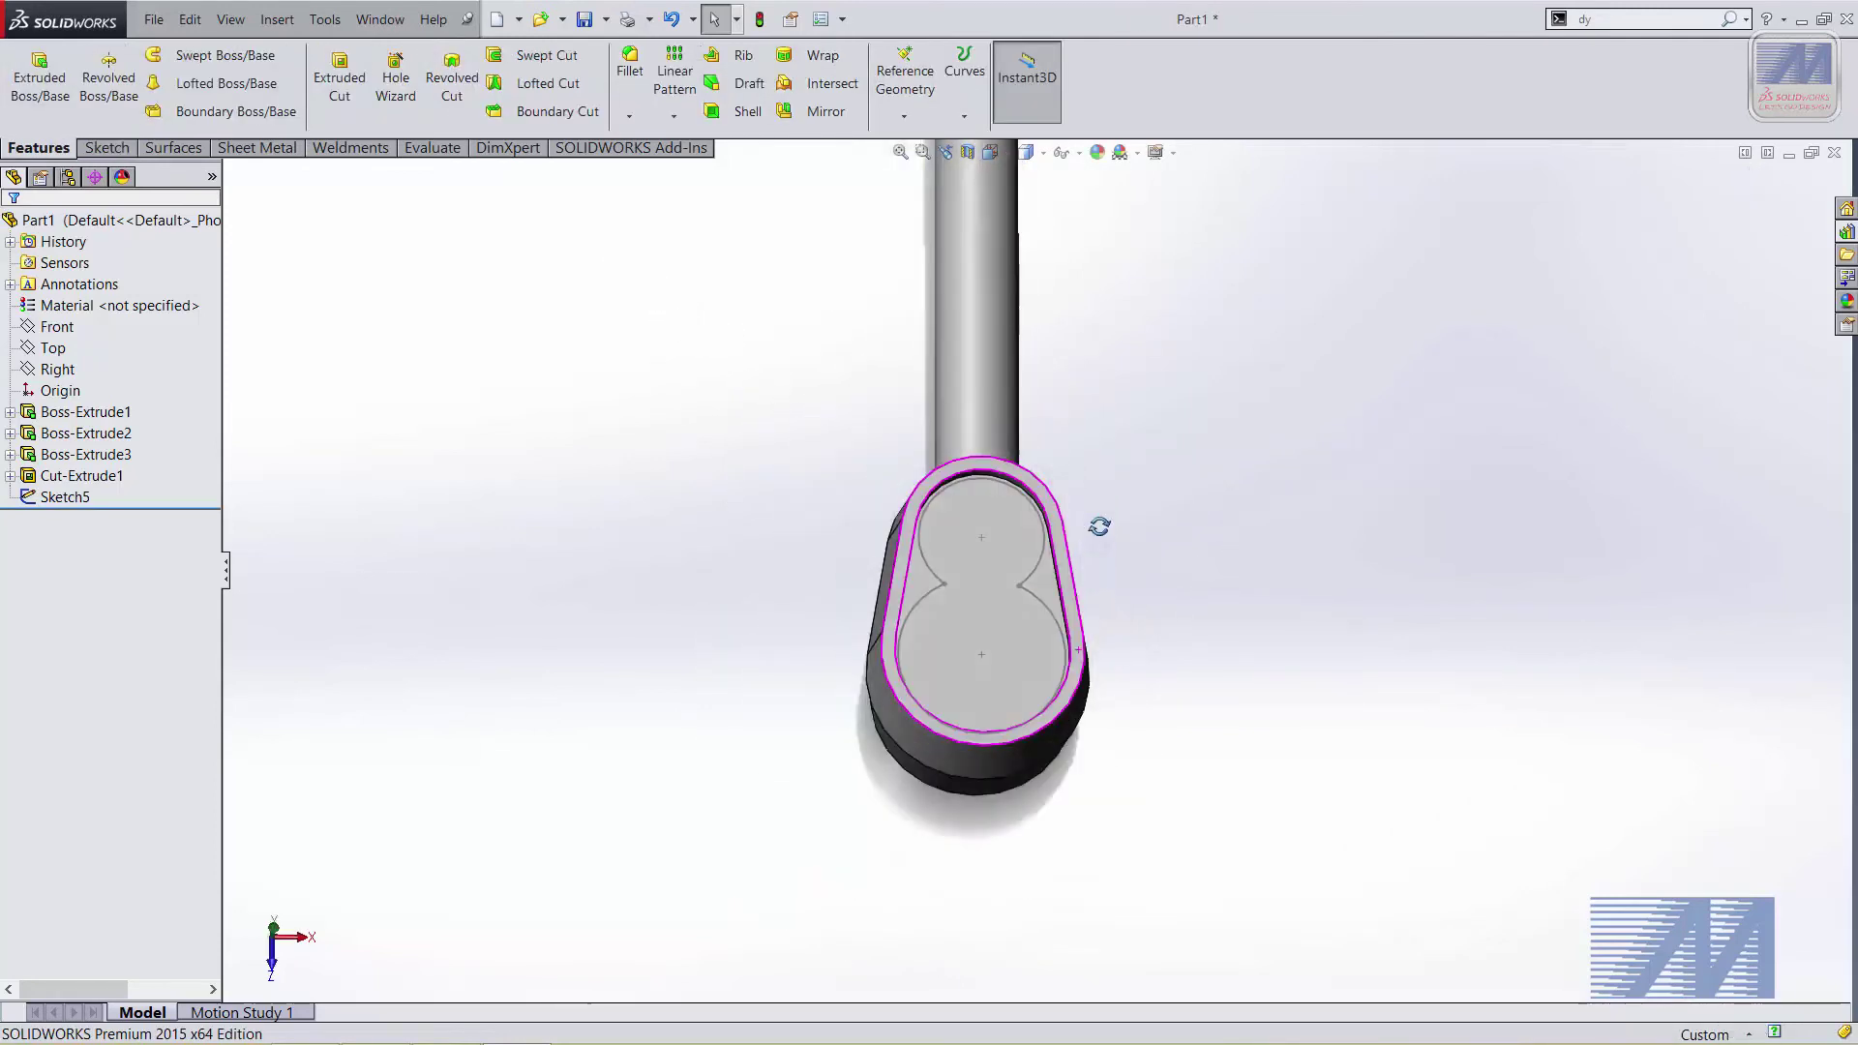
Start an Extruded Cut on the Sketch5 figure-eight contour with an Offset From Surface end condition
key("ctrl+7")
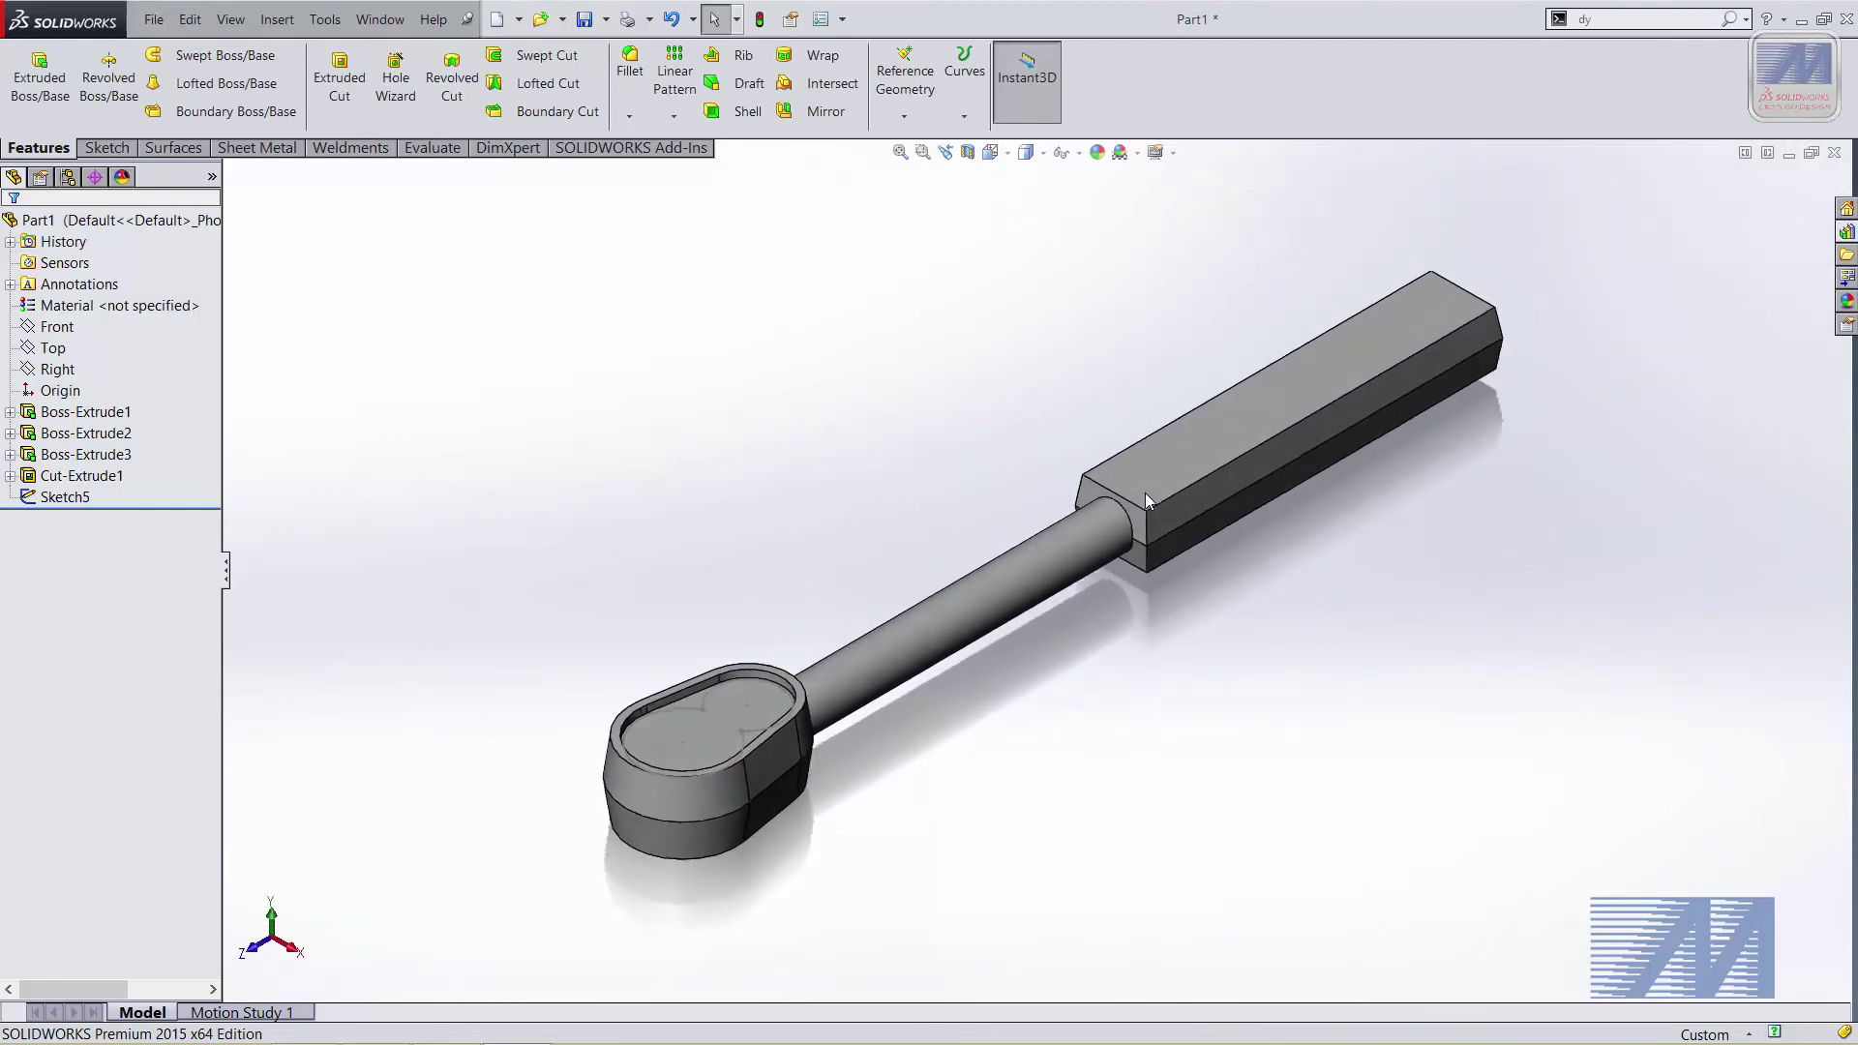
scroll(804, 751, "down", 3)
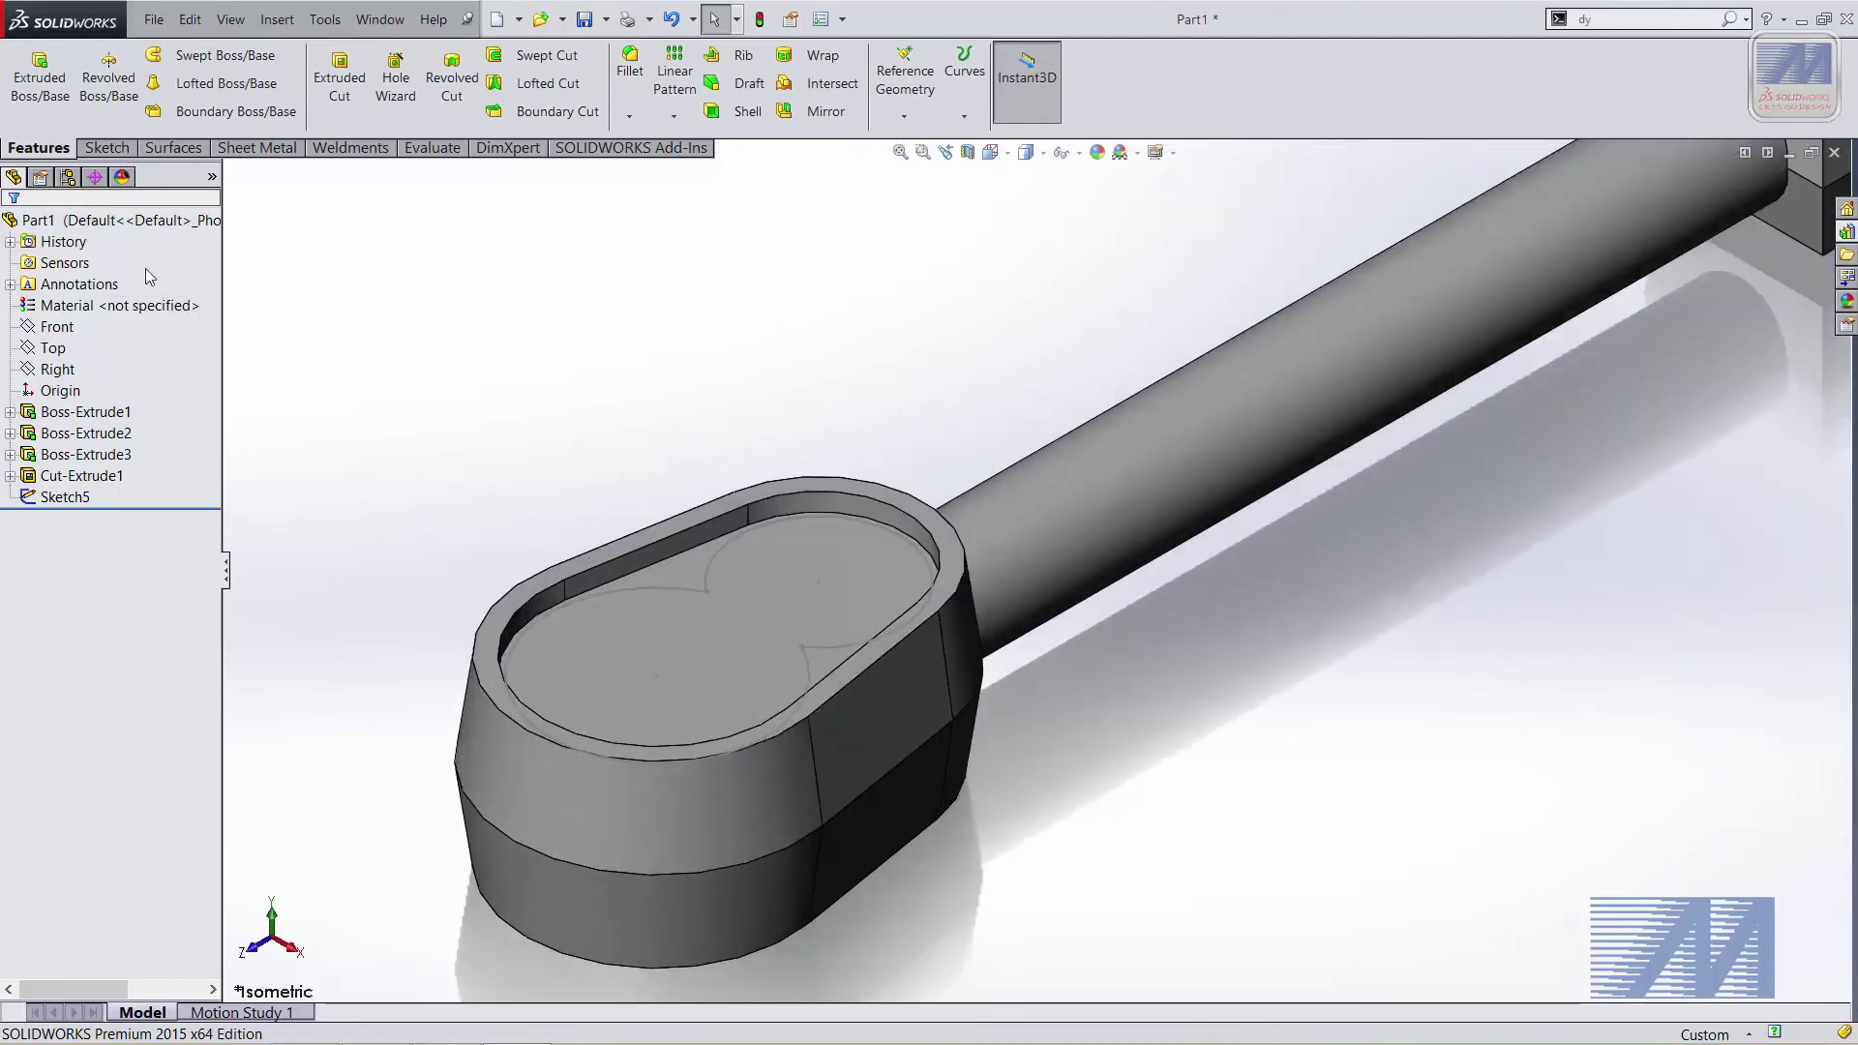
left_click(351, 89)
middle_click_drag(767, 561, 905, 469, "ctrl")
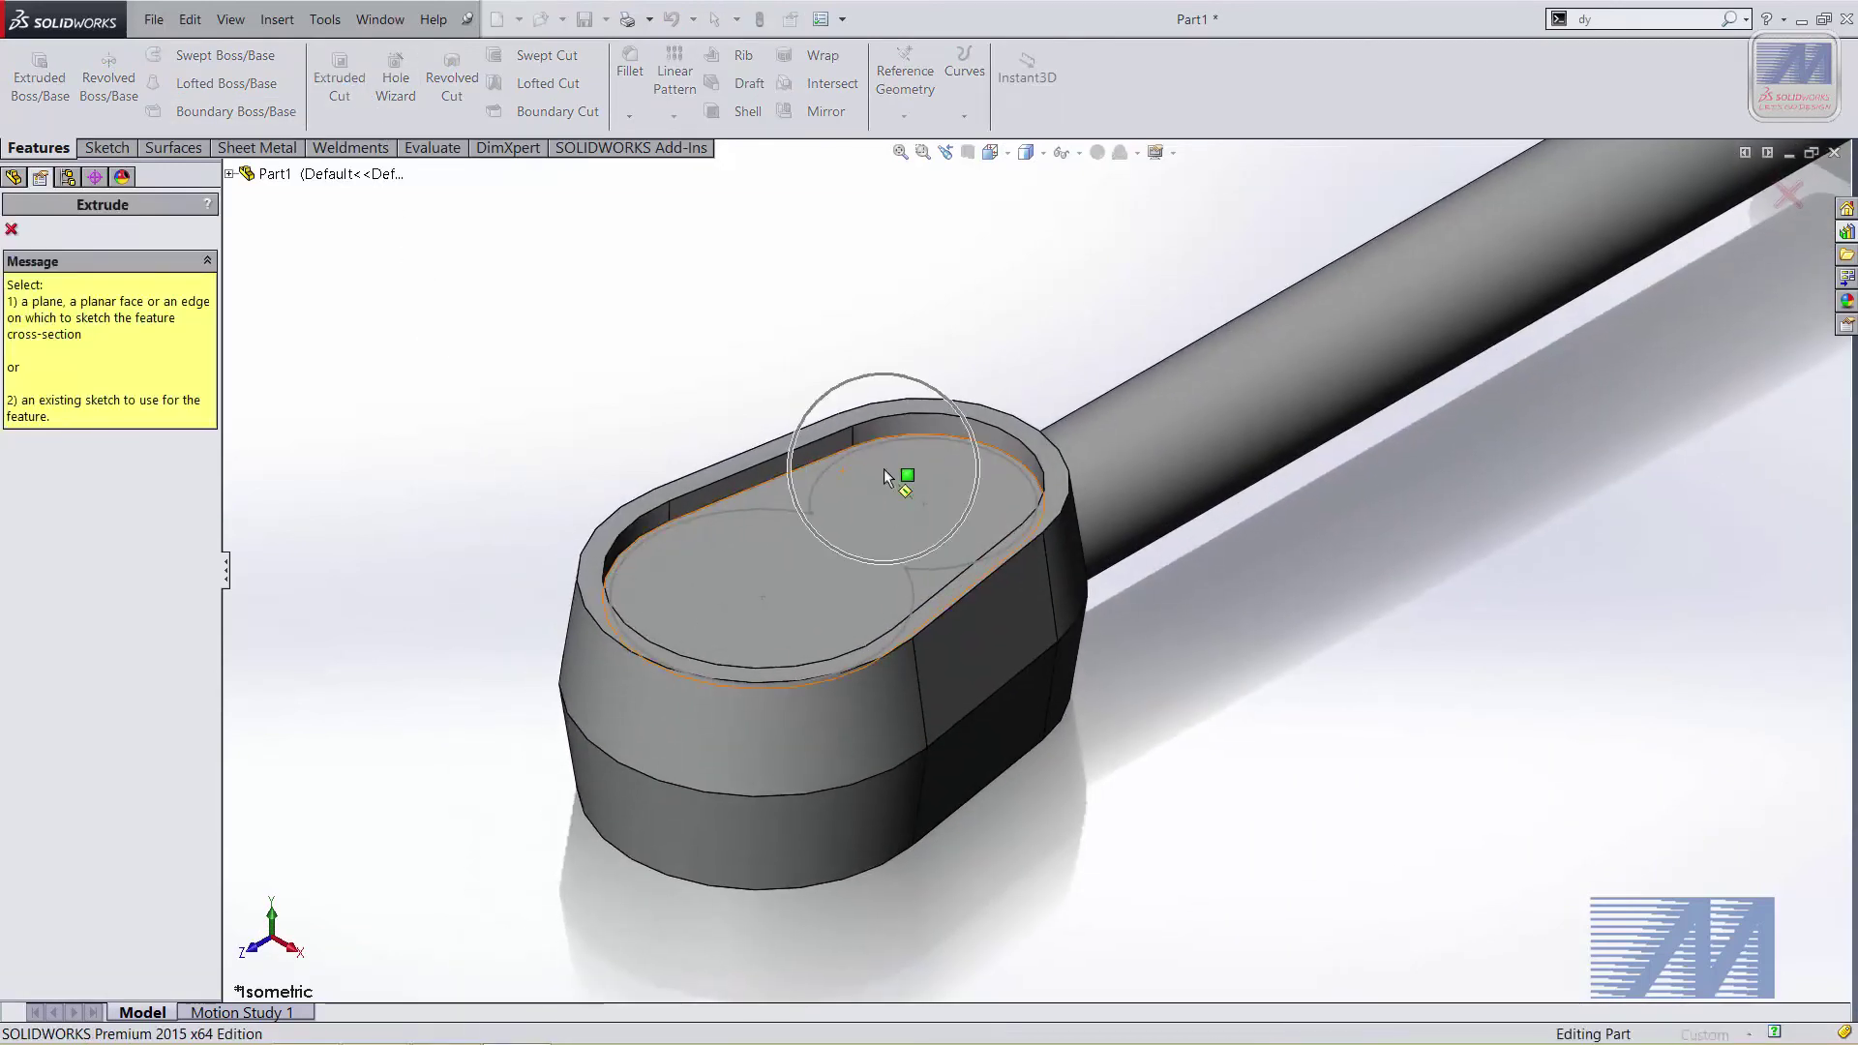
left_click(818, 494)
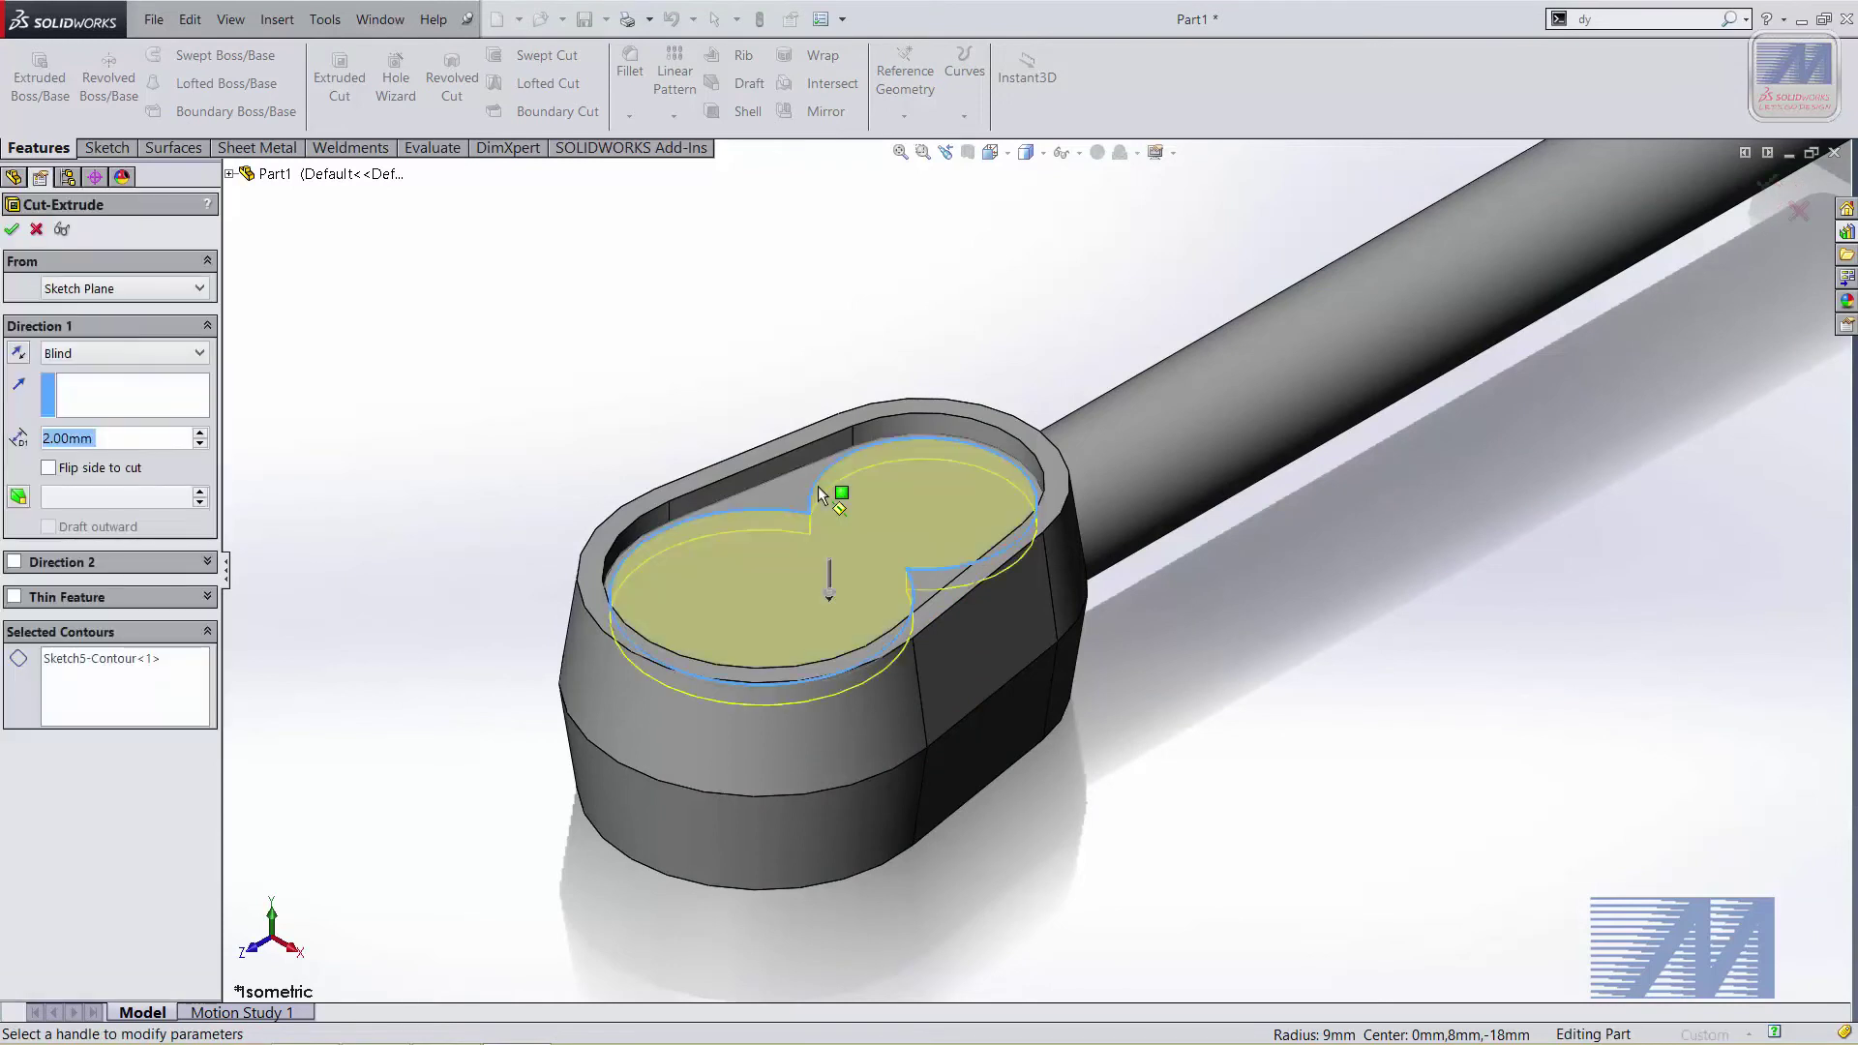
scroll(788, 519, "down", 1)
scroll(788, 519, "down", 1)
scroll(782, 437, "down", 1)
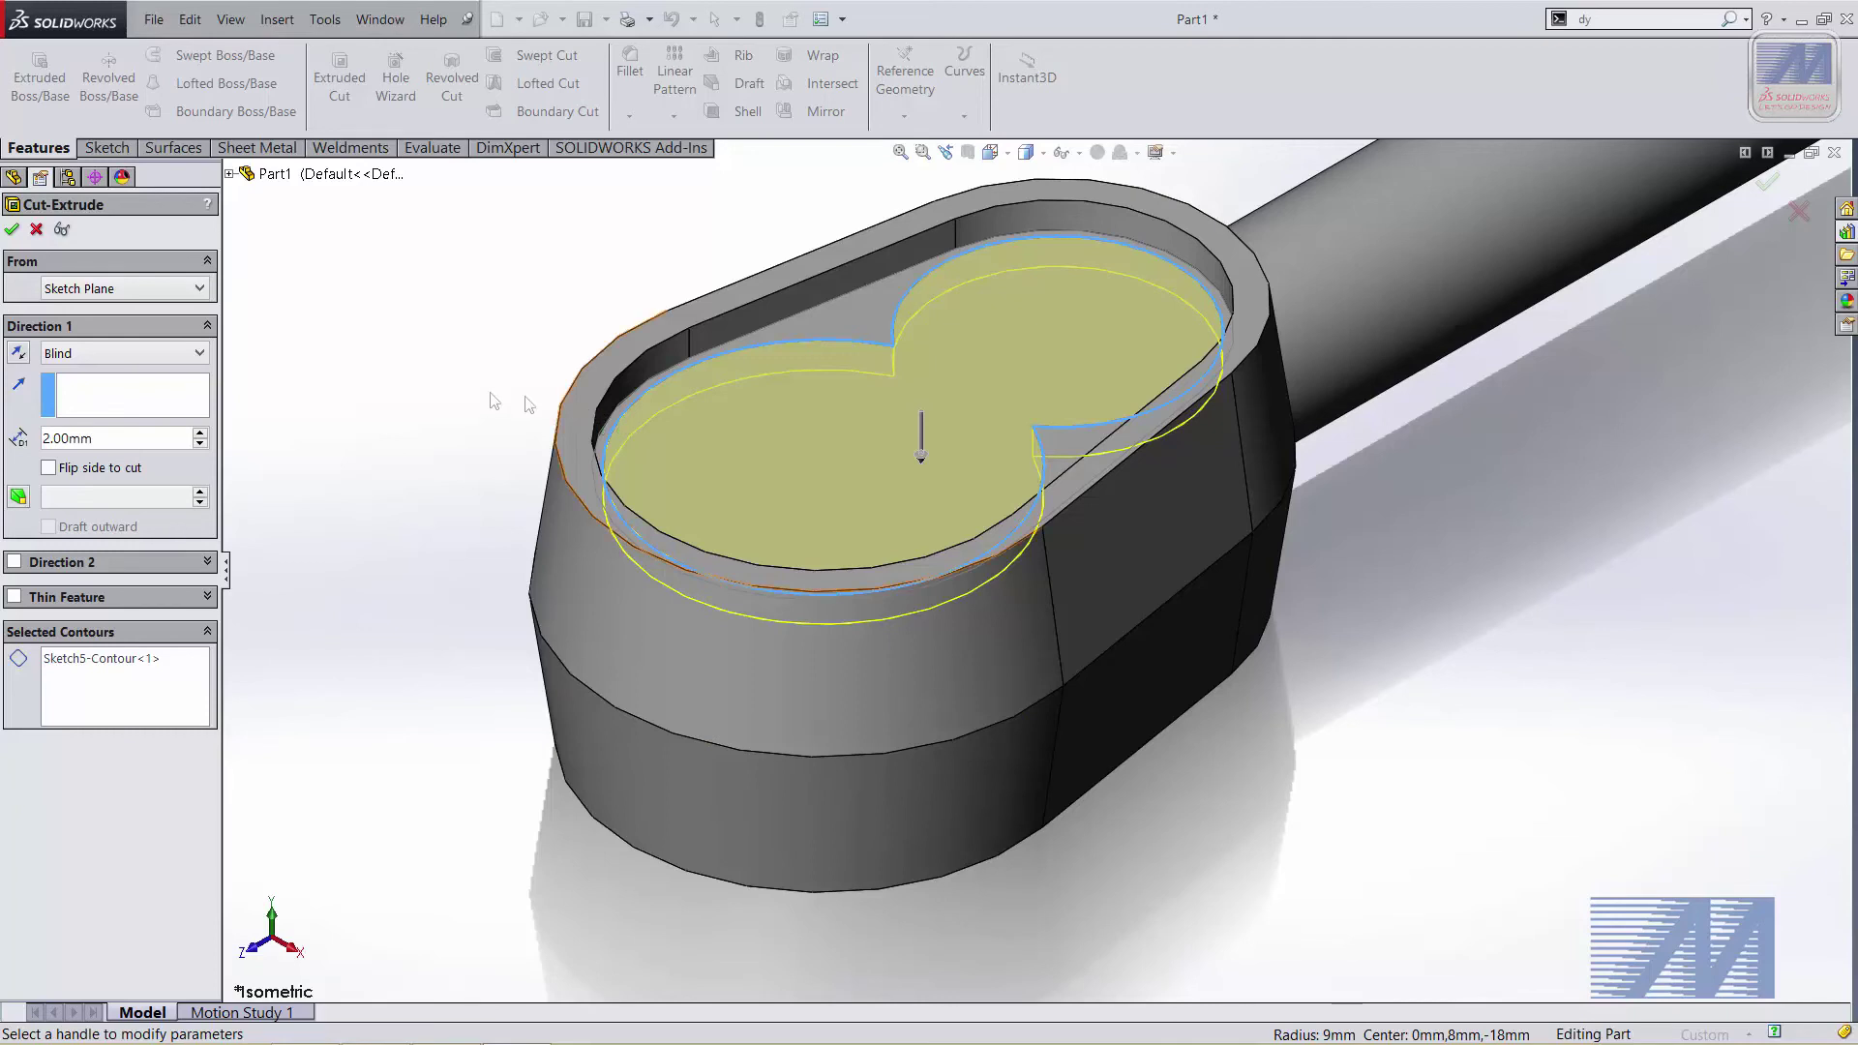
left_click(198, 353)
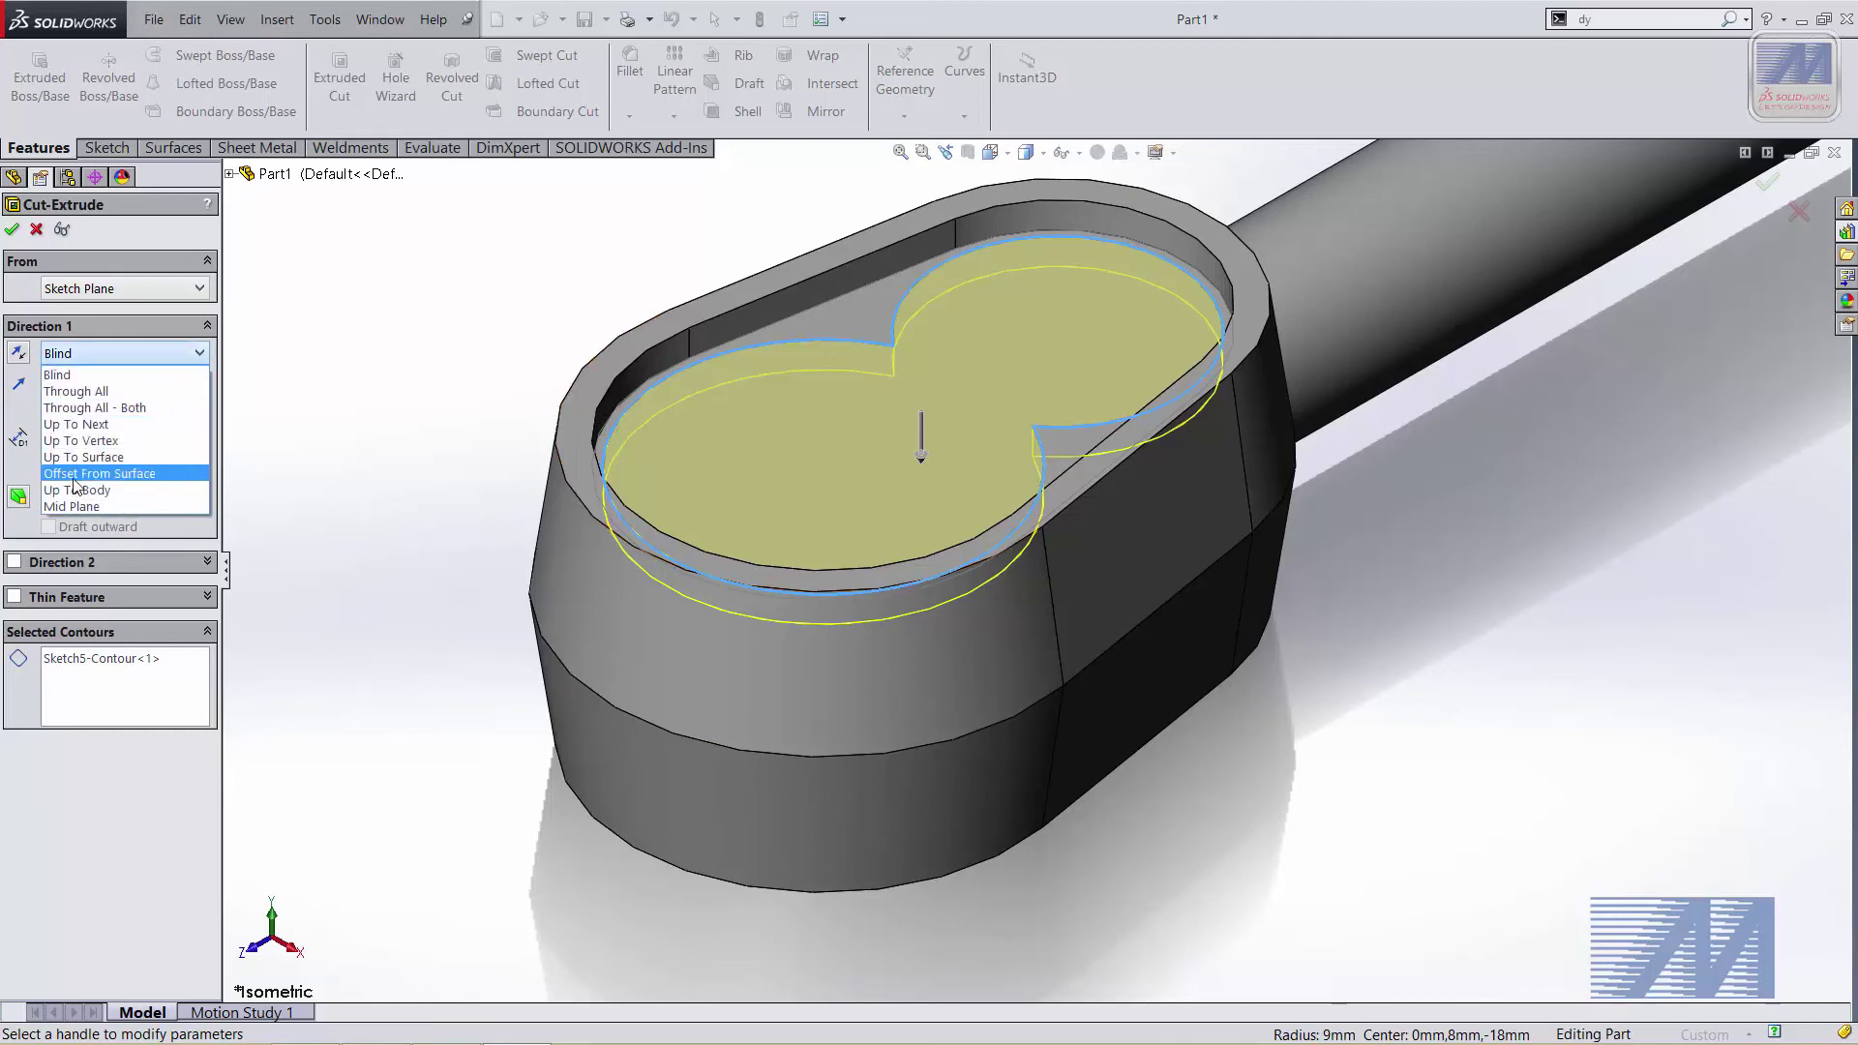
left_click(88, 474)
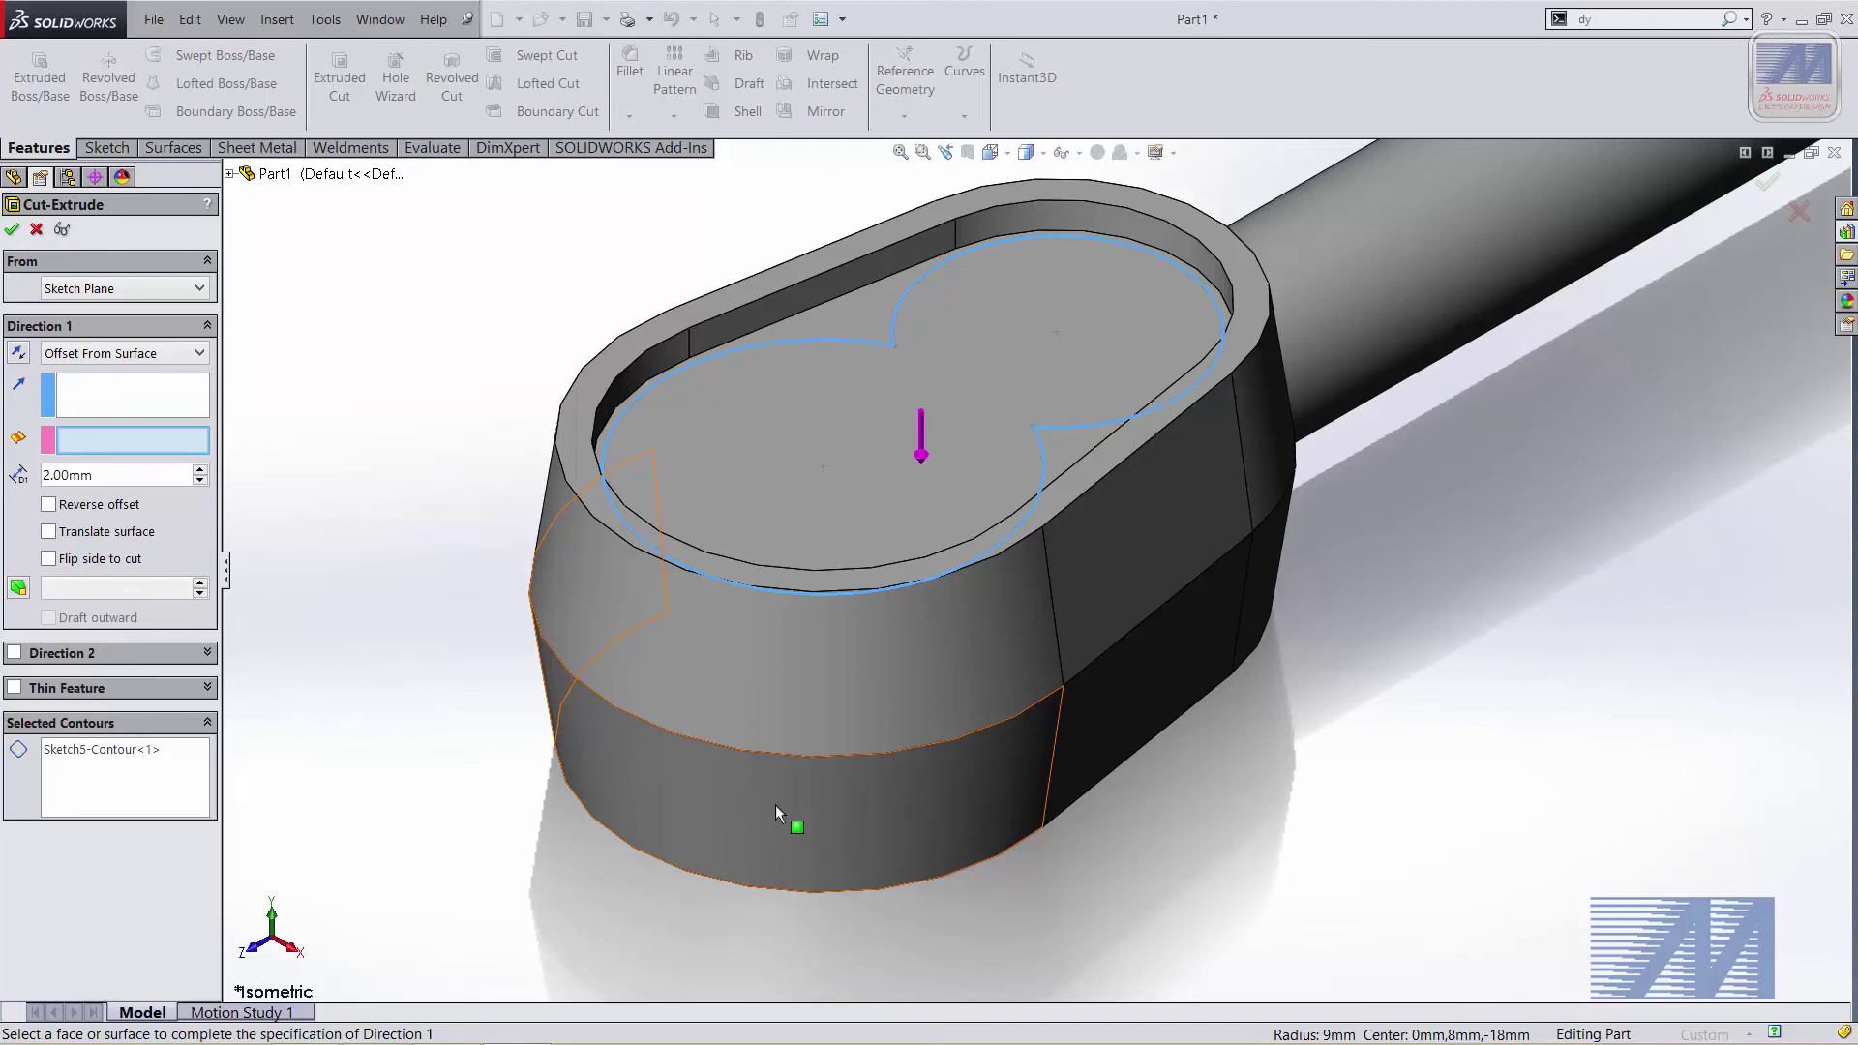
Pick the head's hidden bottom face as the offset surface via Select Other
middle_click_drag(893, 764, 934, 721, "ctrl")
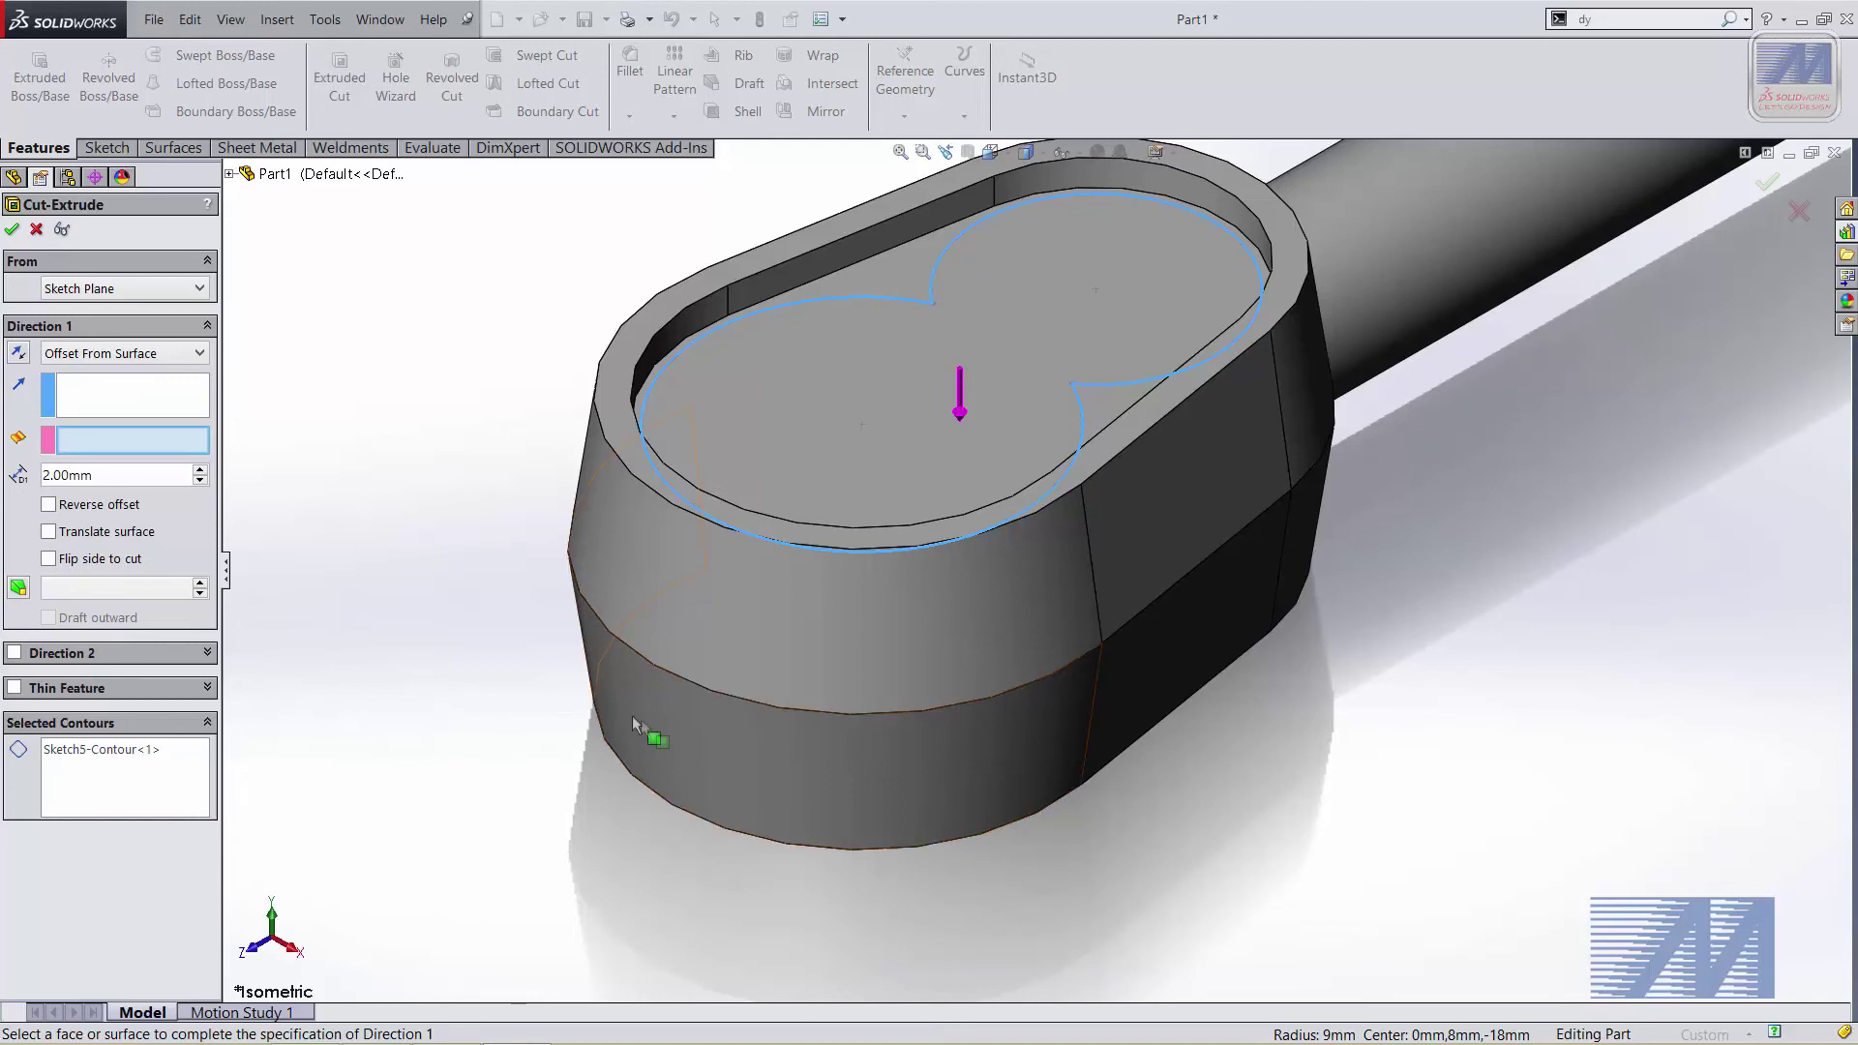
scroll(755, 740, "down", 2)
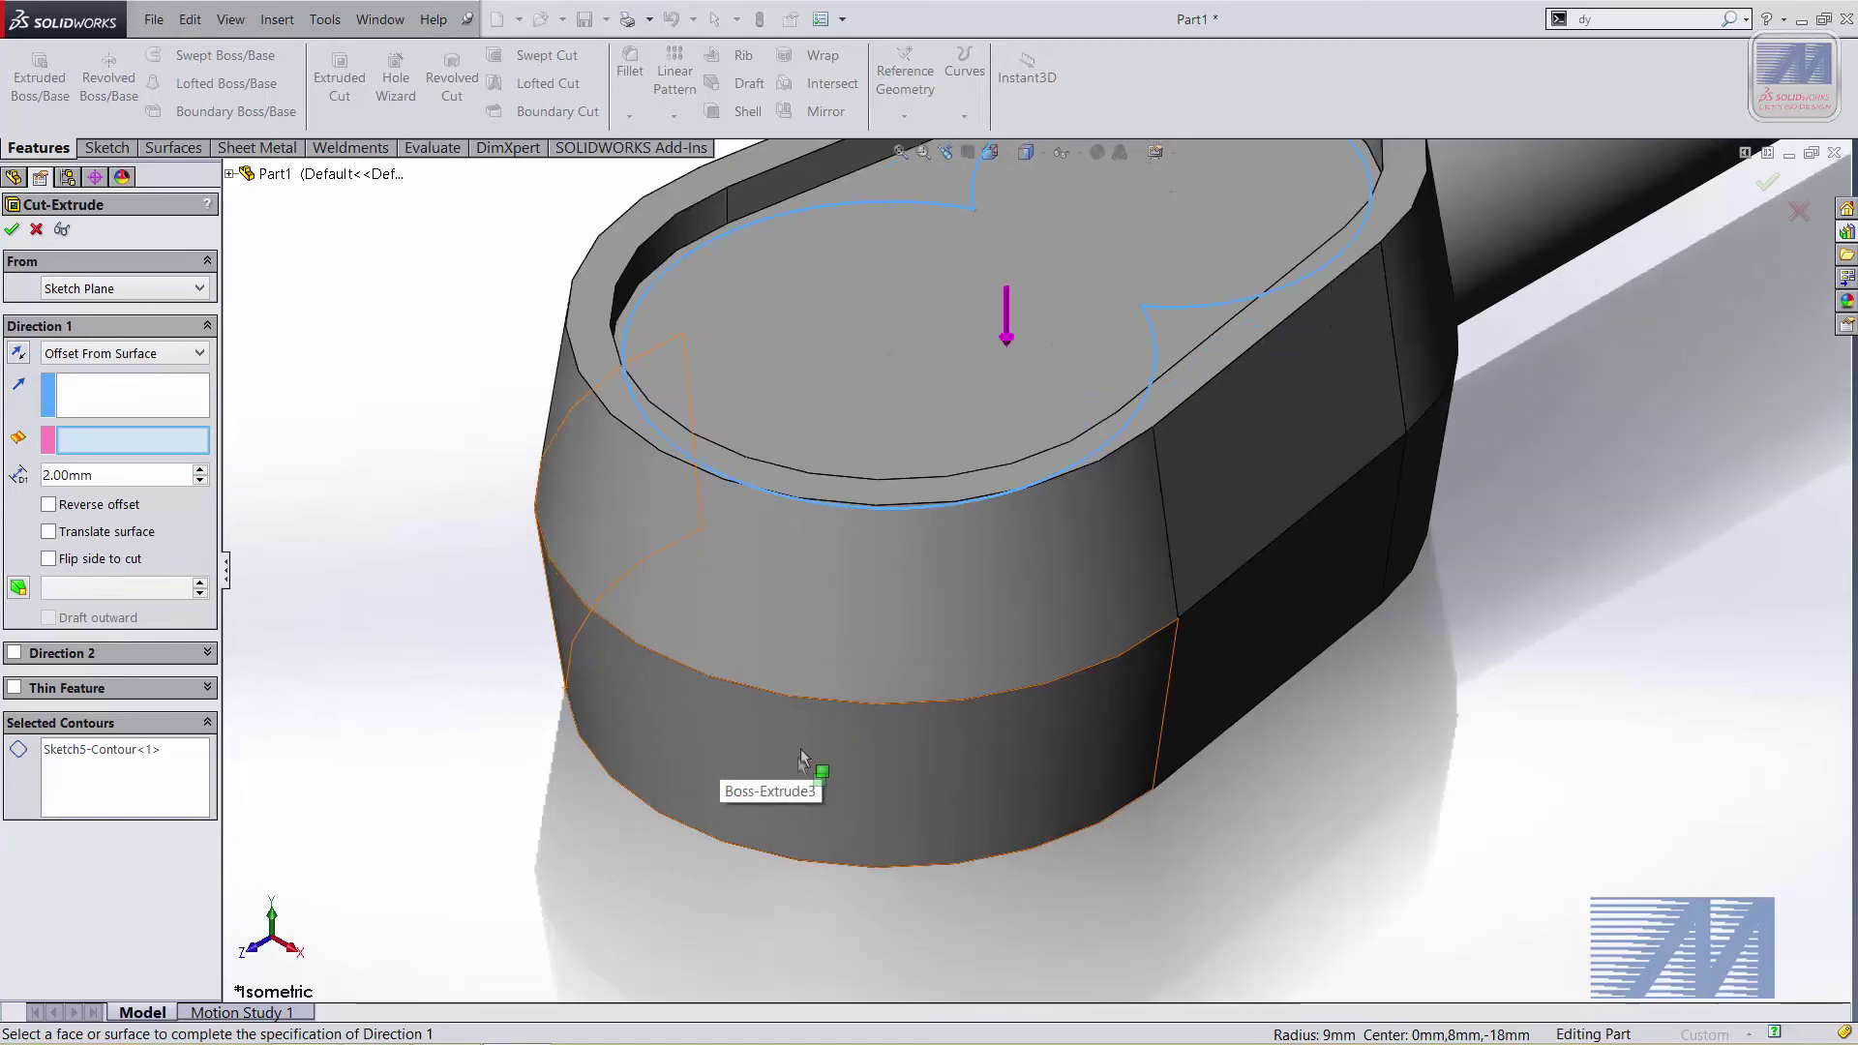
middle_click_drag(799, 755, 651, 804, "ctrl")
right_click(631, 762)
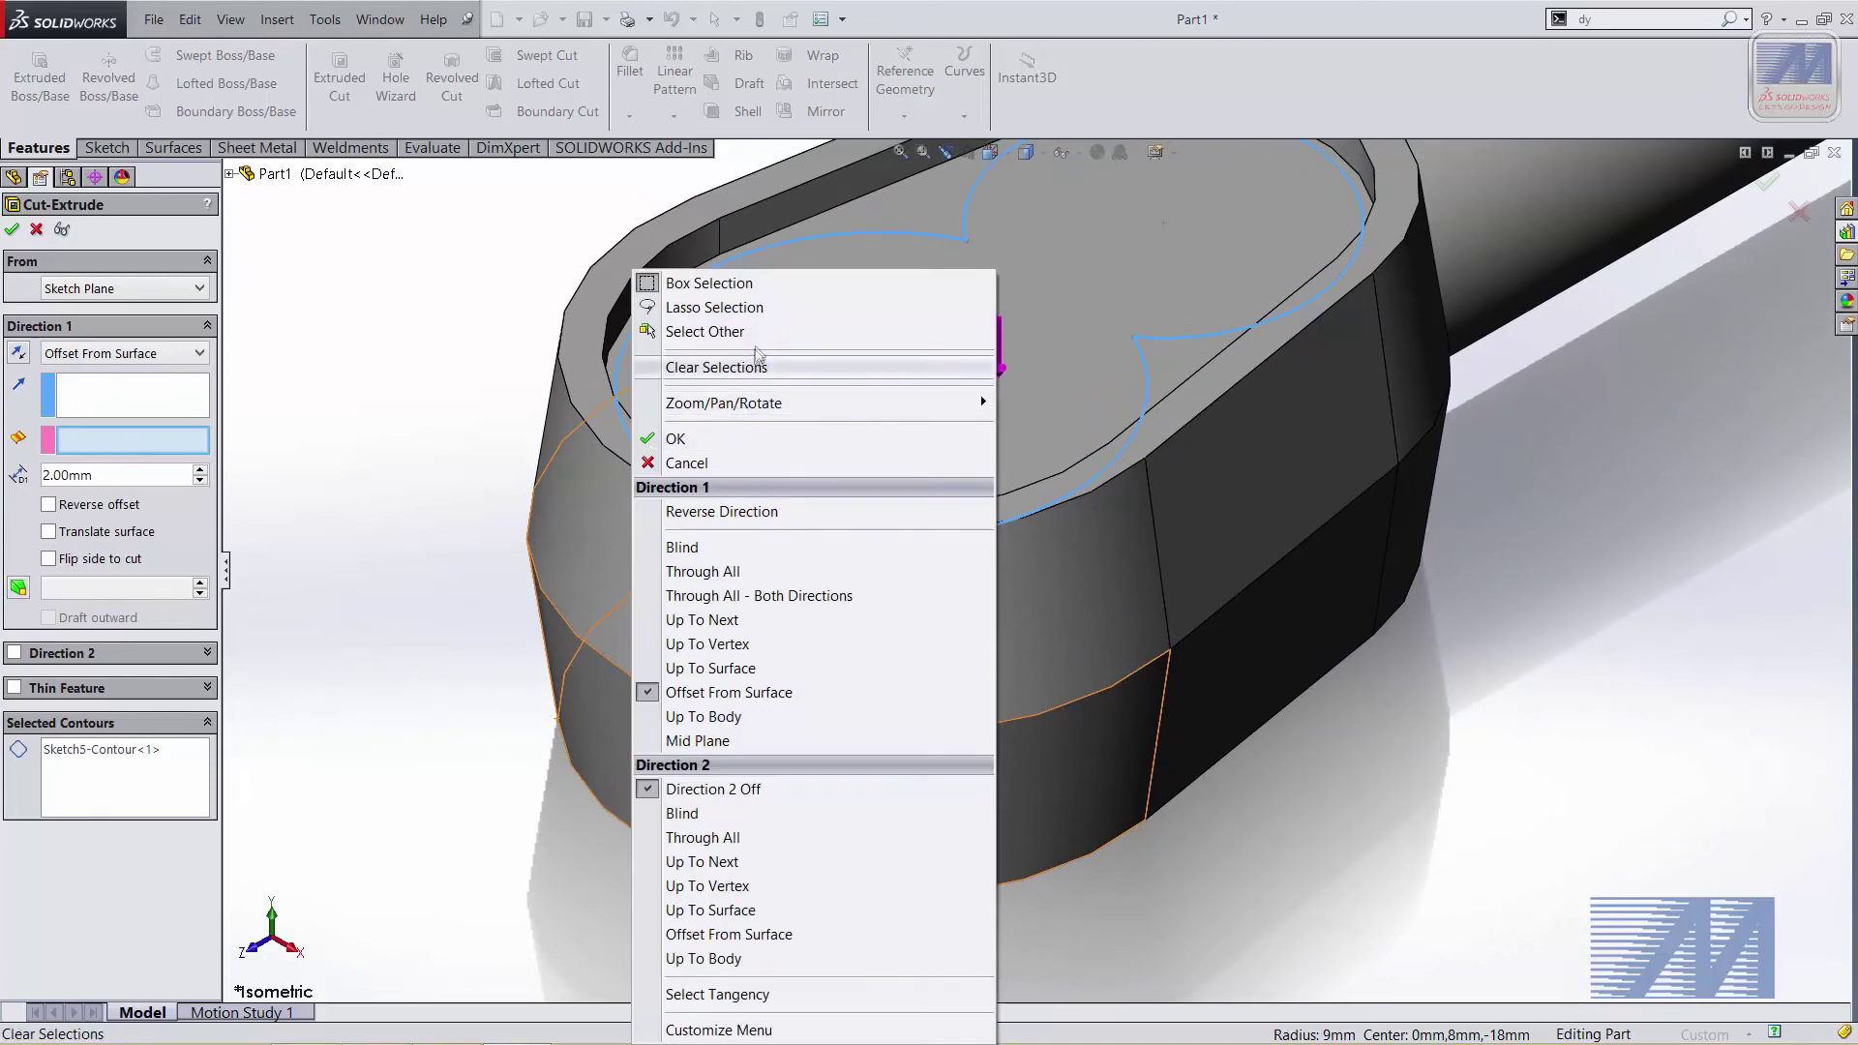
left_click(765, 333)
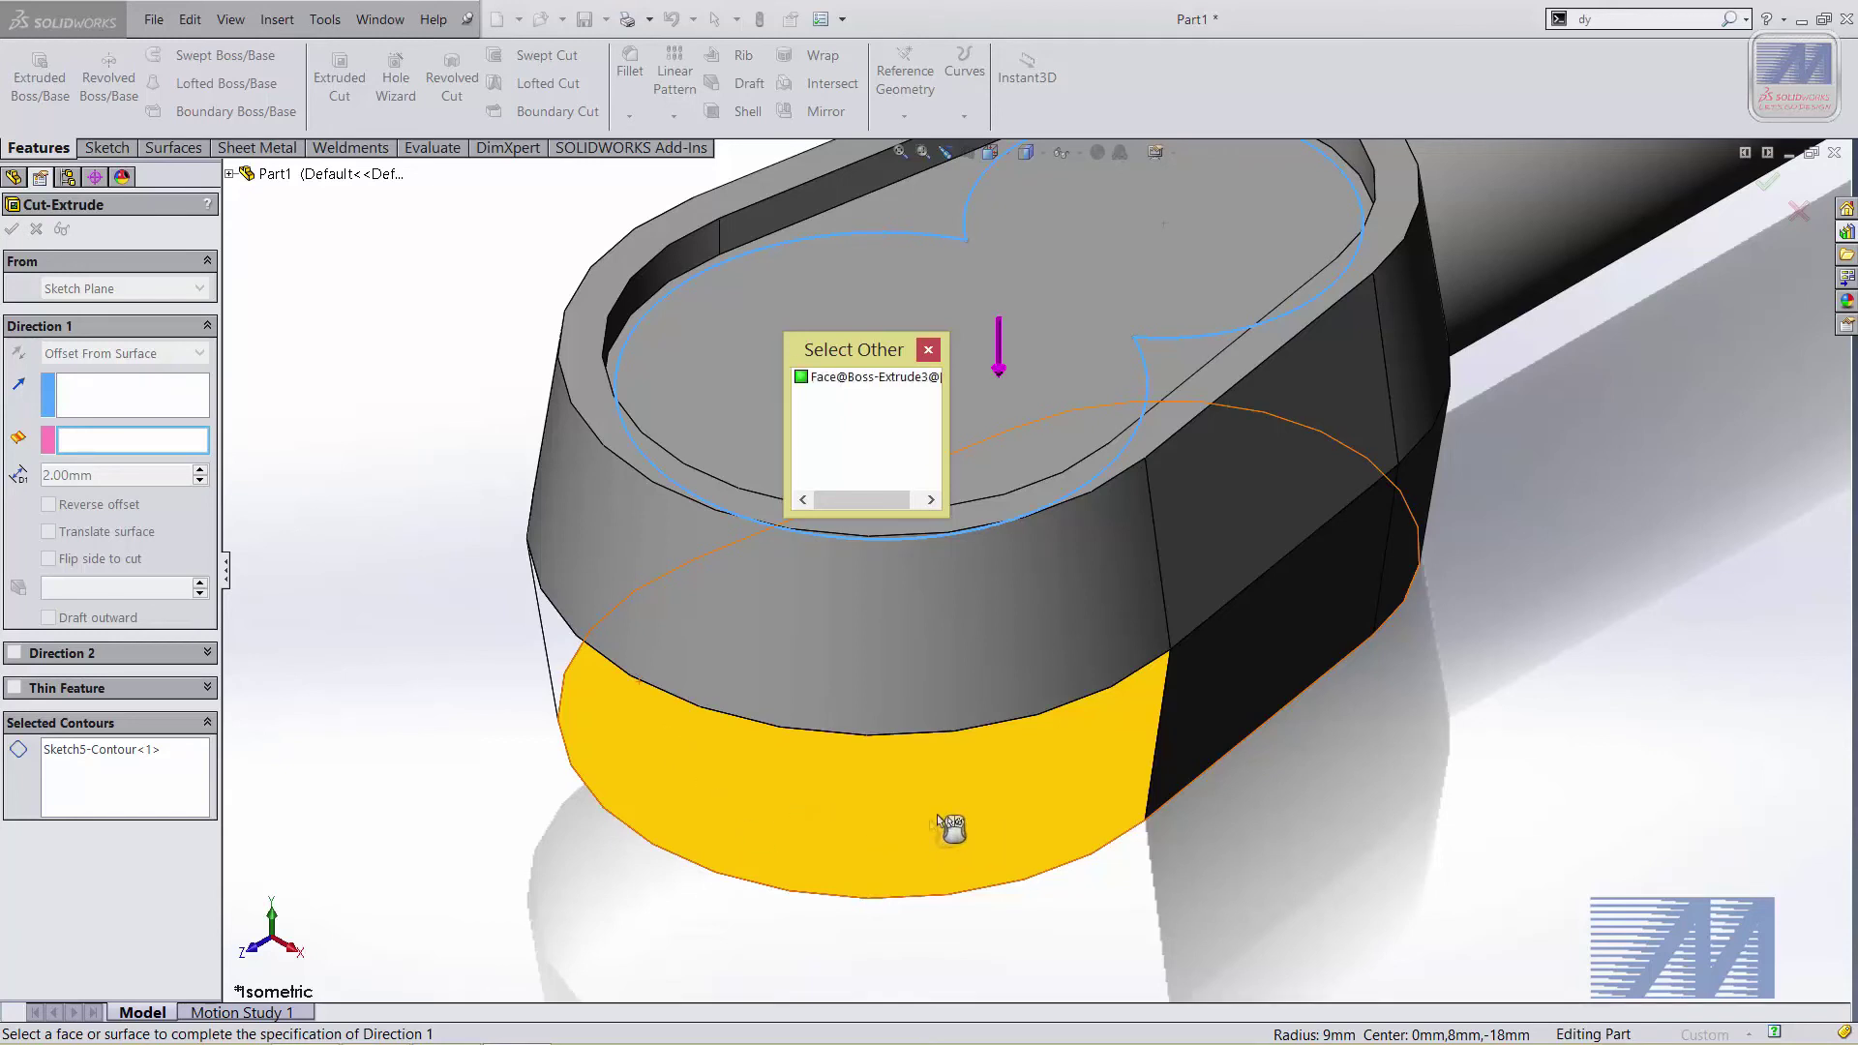
left_click(764, 765)
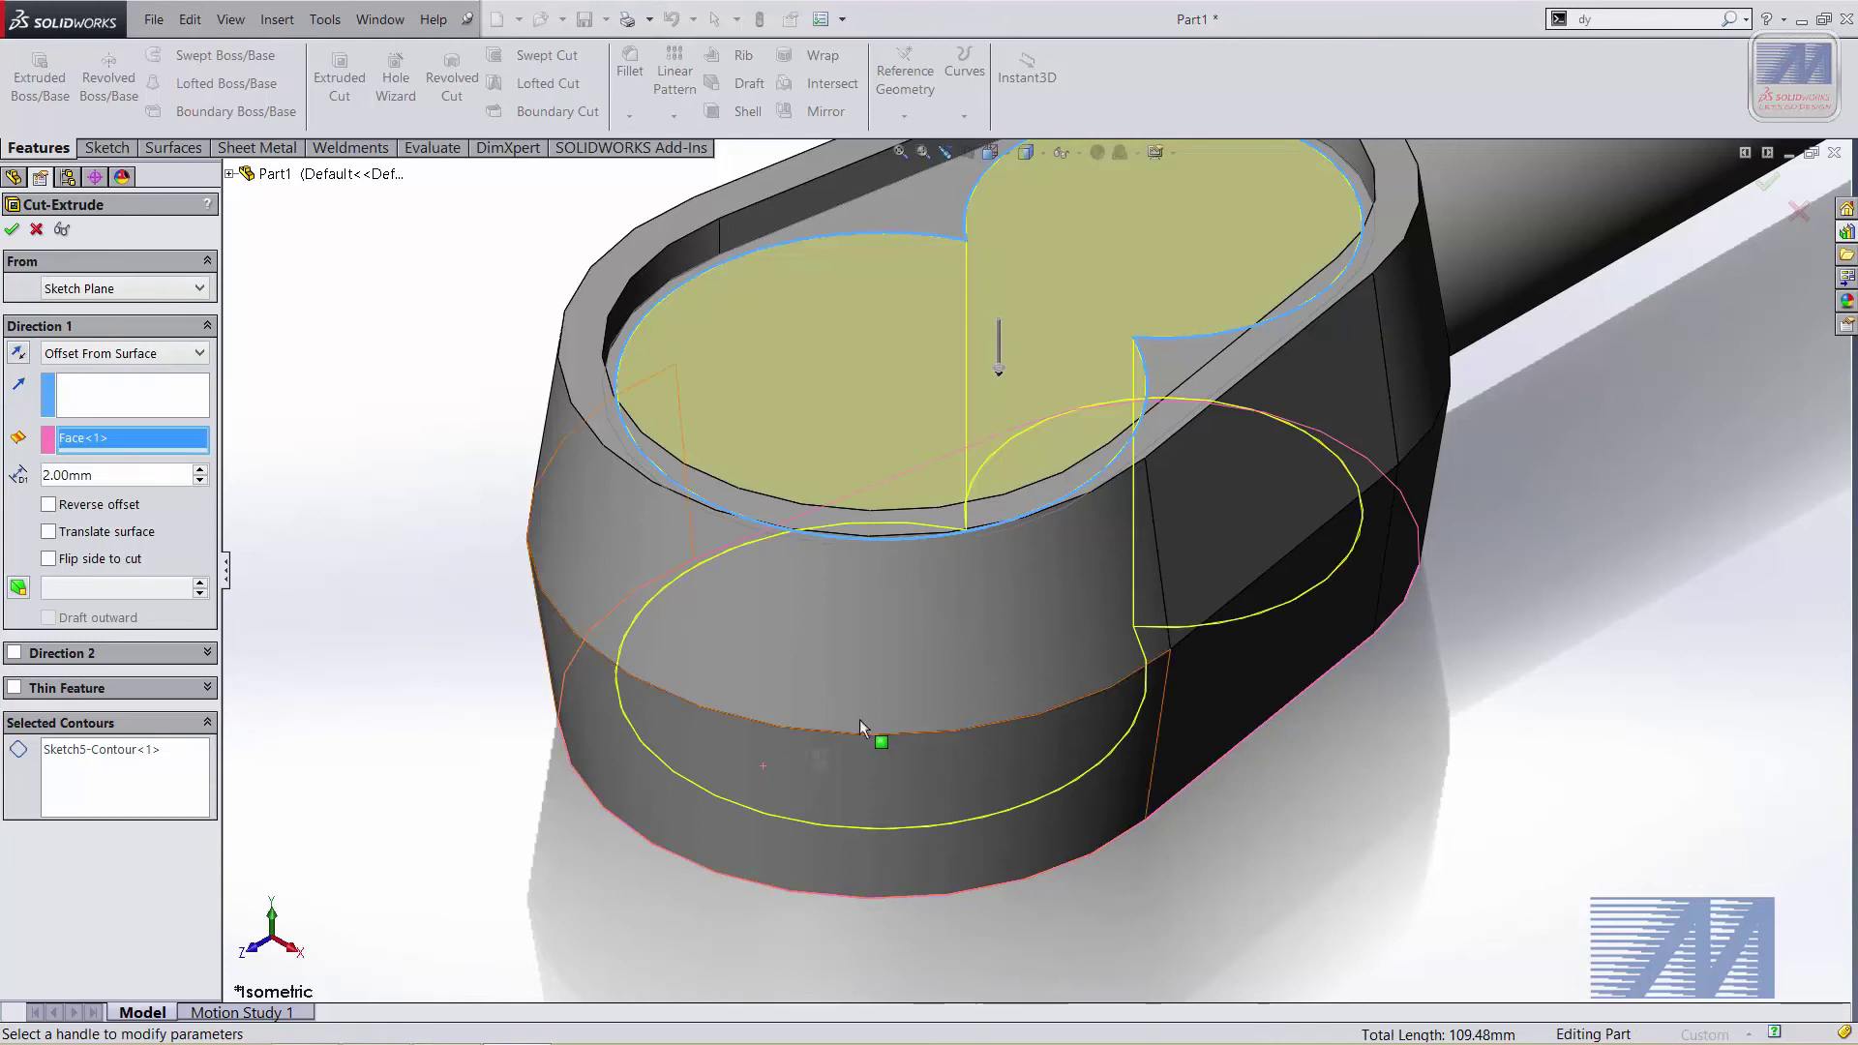
Set the offset distance to 5.00mm, check the preview, and confirm the pocket cut
scroll(859, 718, "up", 3)
scroll(1108, 275, "down", 2)
left_click_drag(115, 474, 8, 473)
type("5")
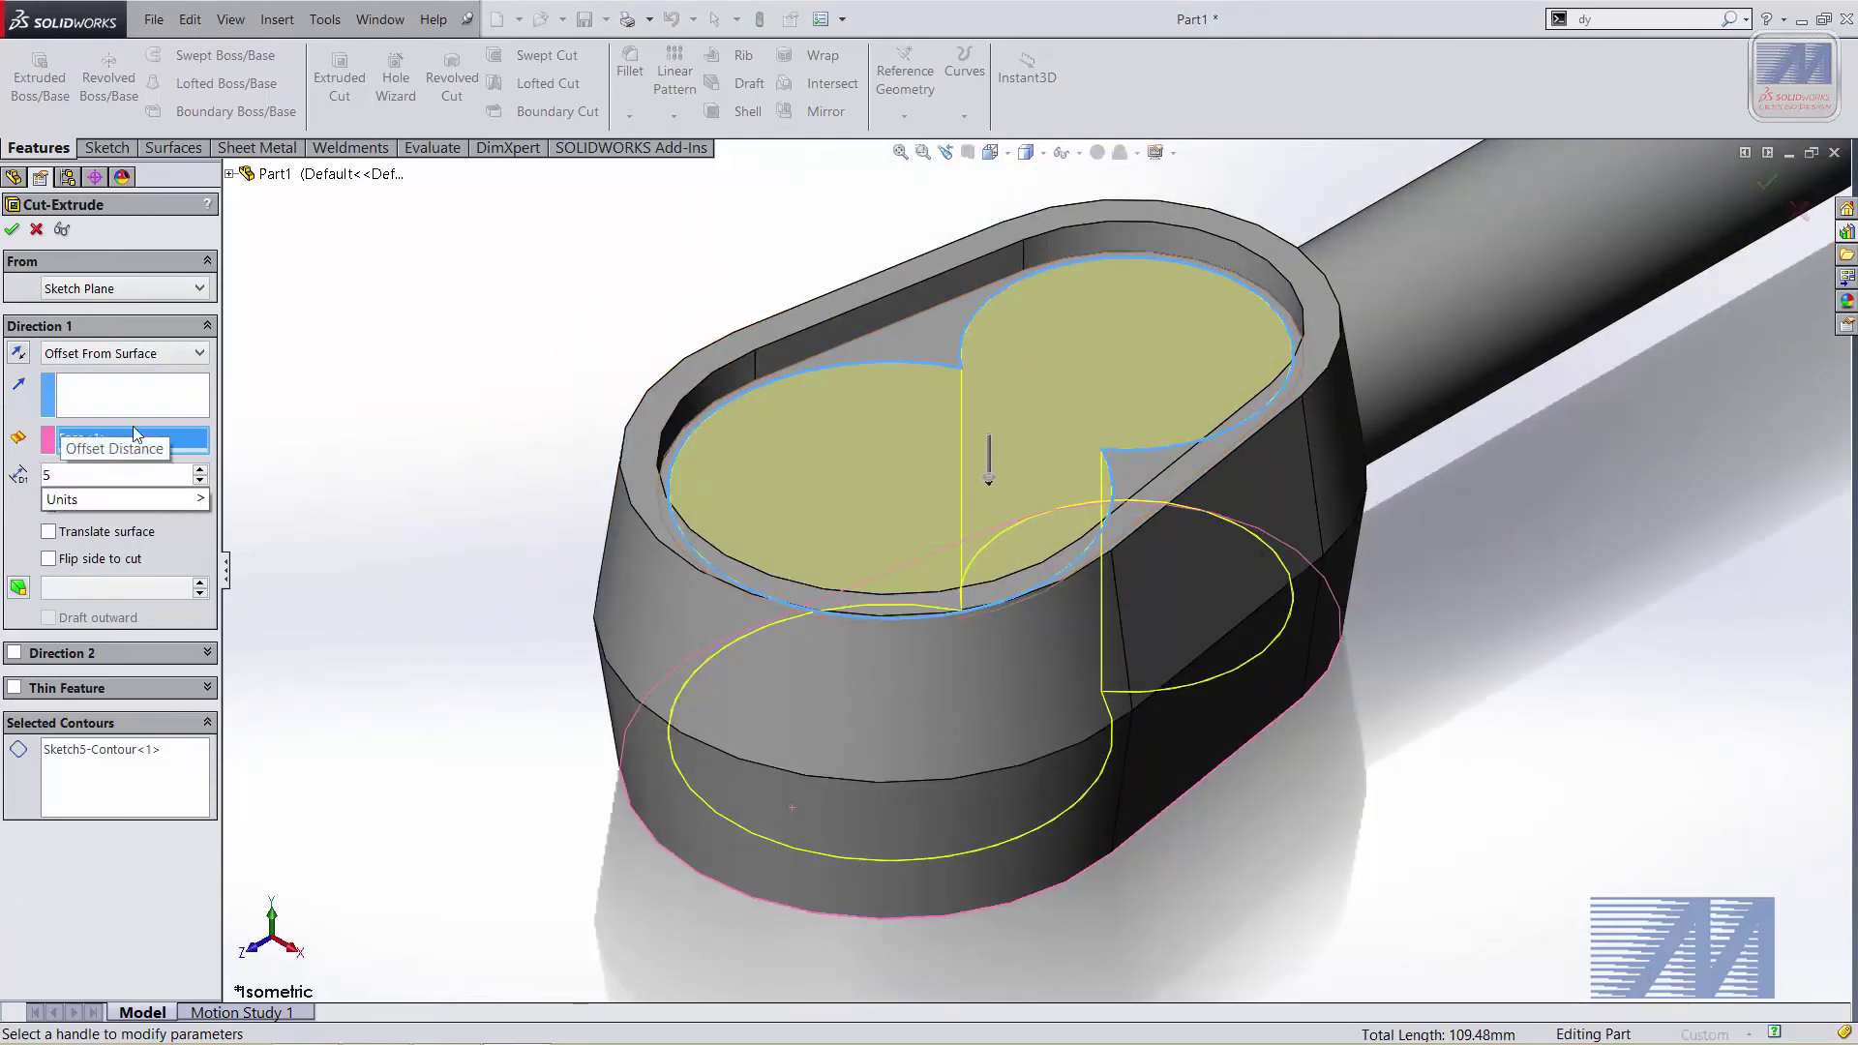
left_click(167, 407)
mouse_move(116, 474)
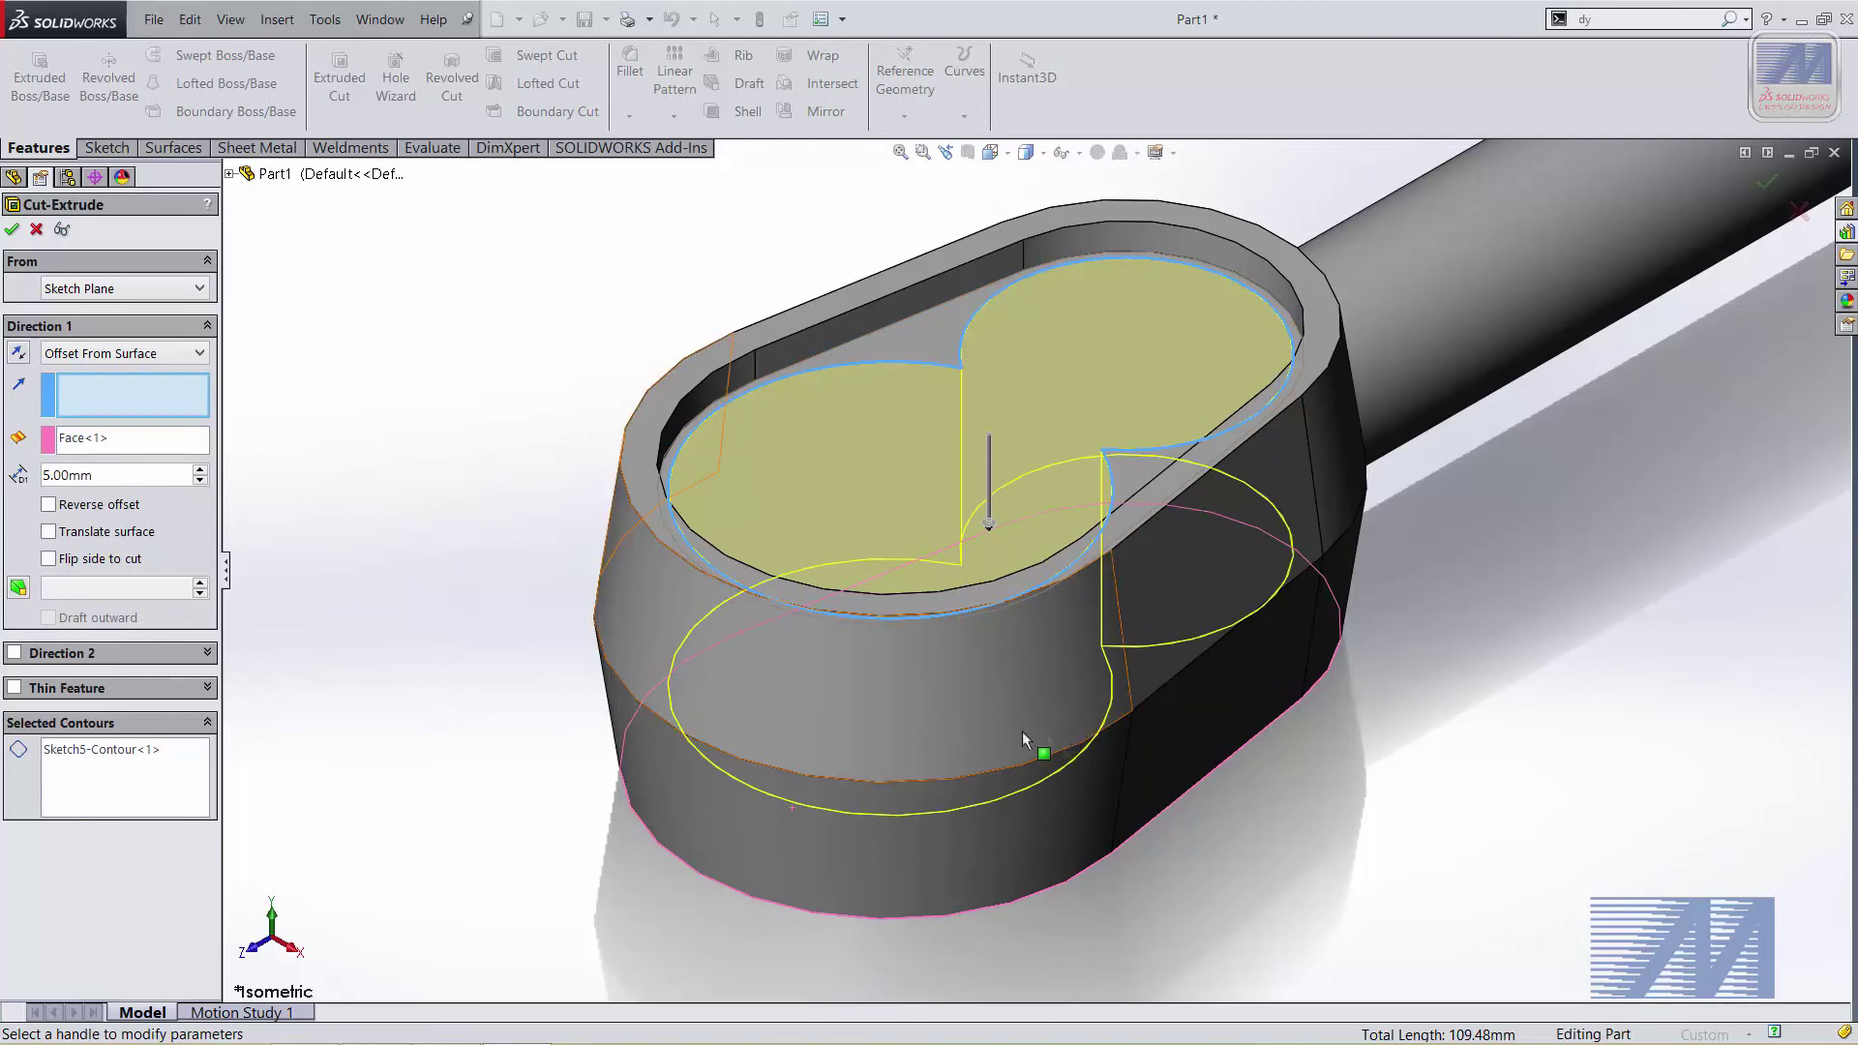
scroll(980, 729, "up", 2)
scroll(1159, 753, "down", 2)
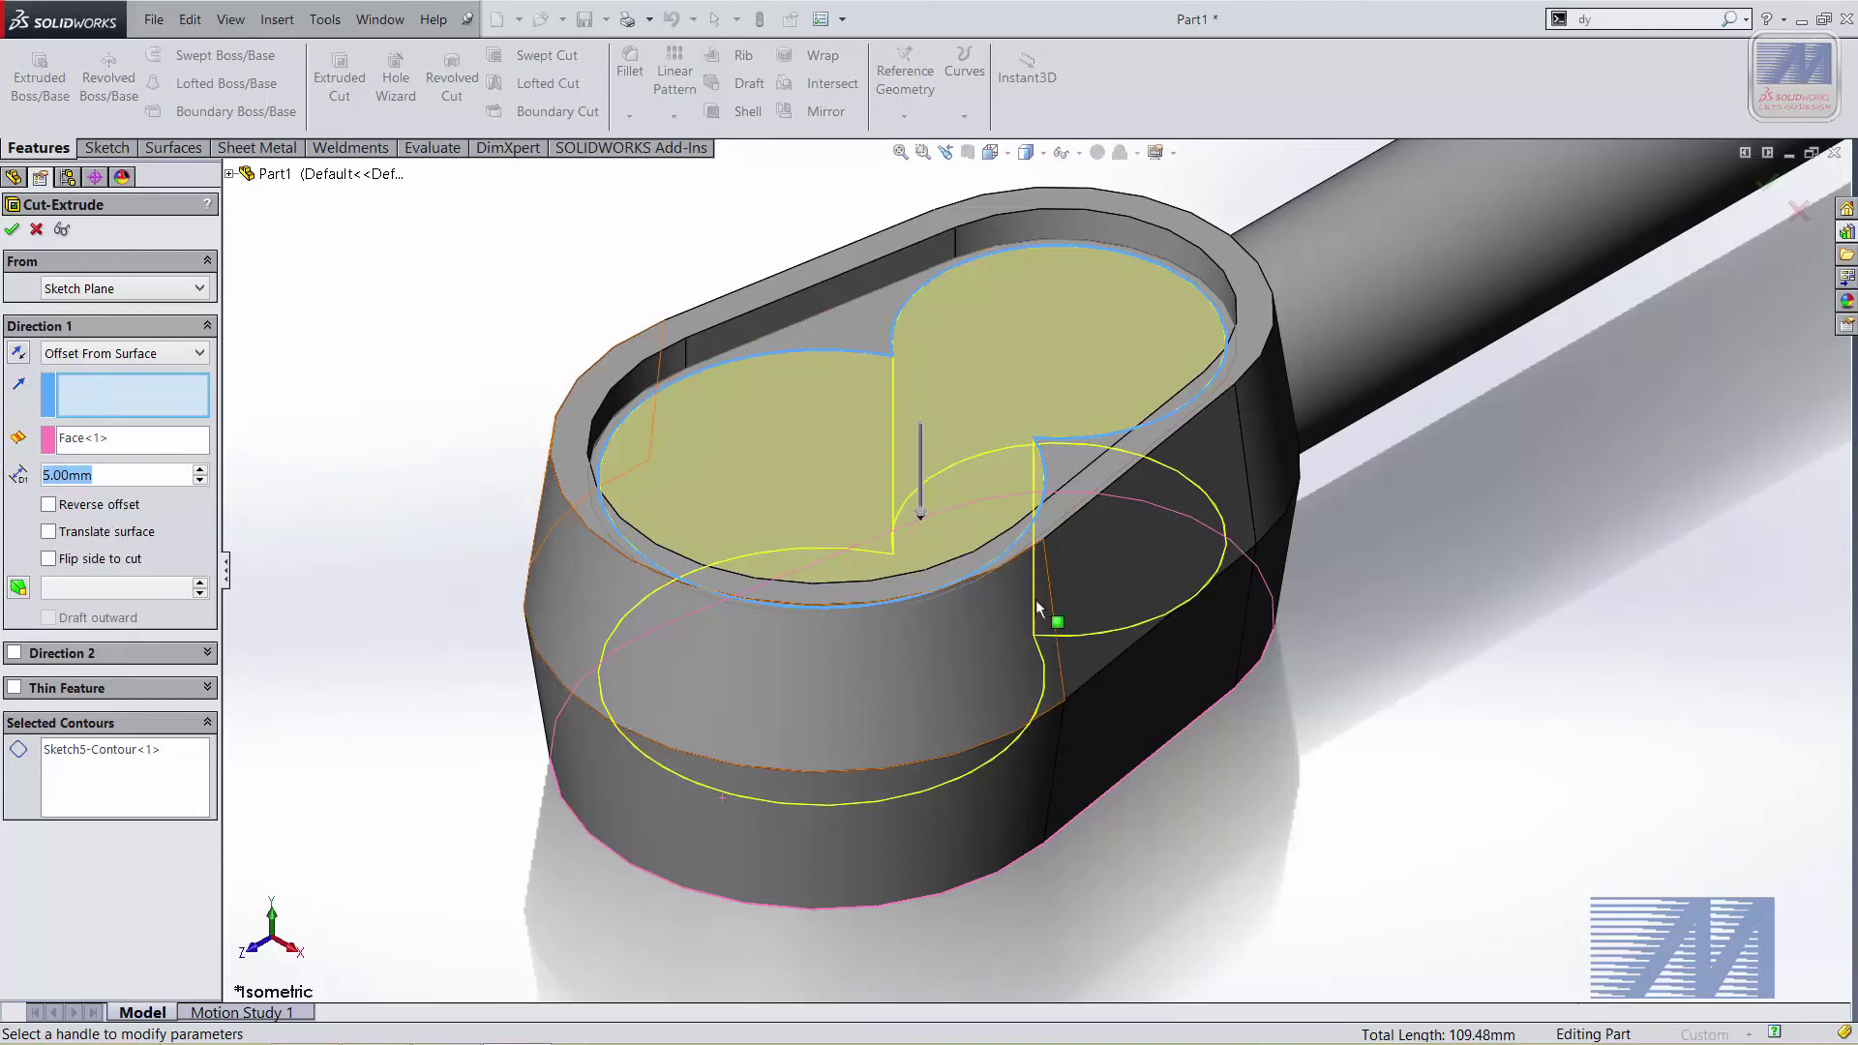
middle_click_drag(1276, 746, 1331, 735, "ctrl")
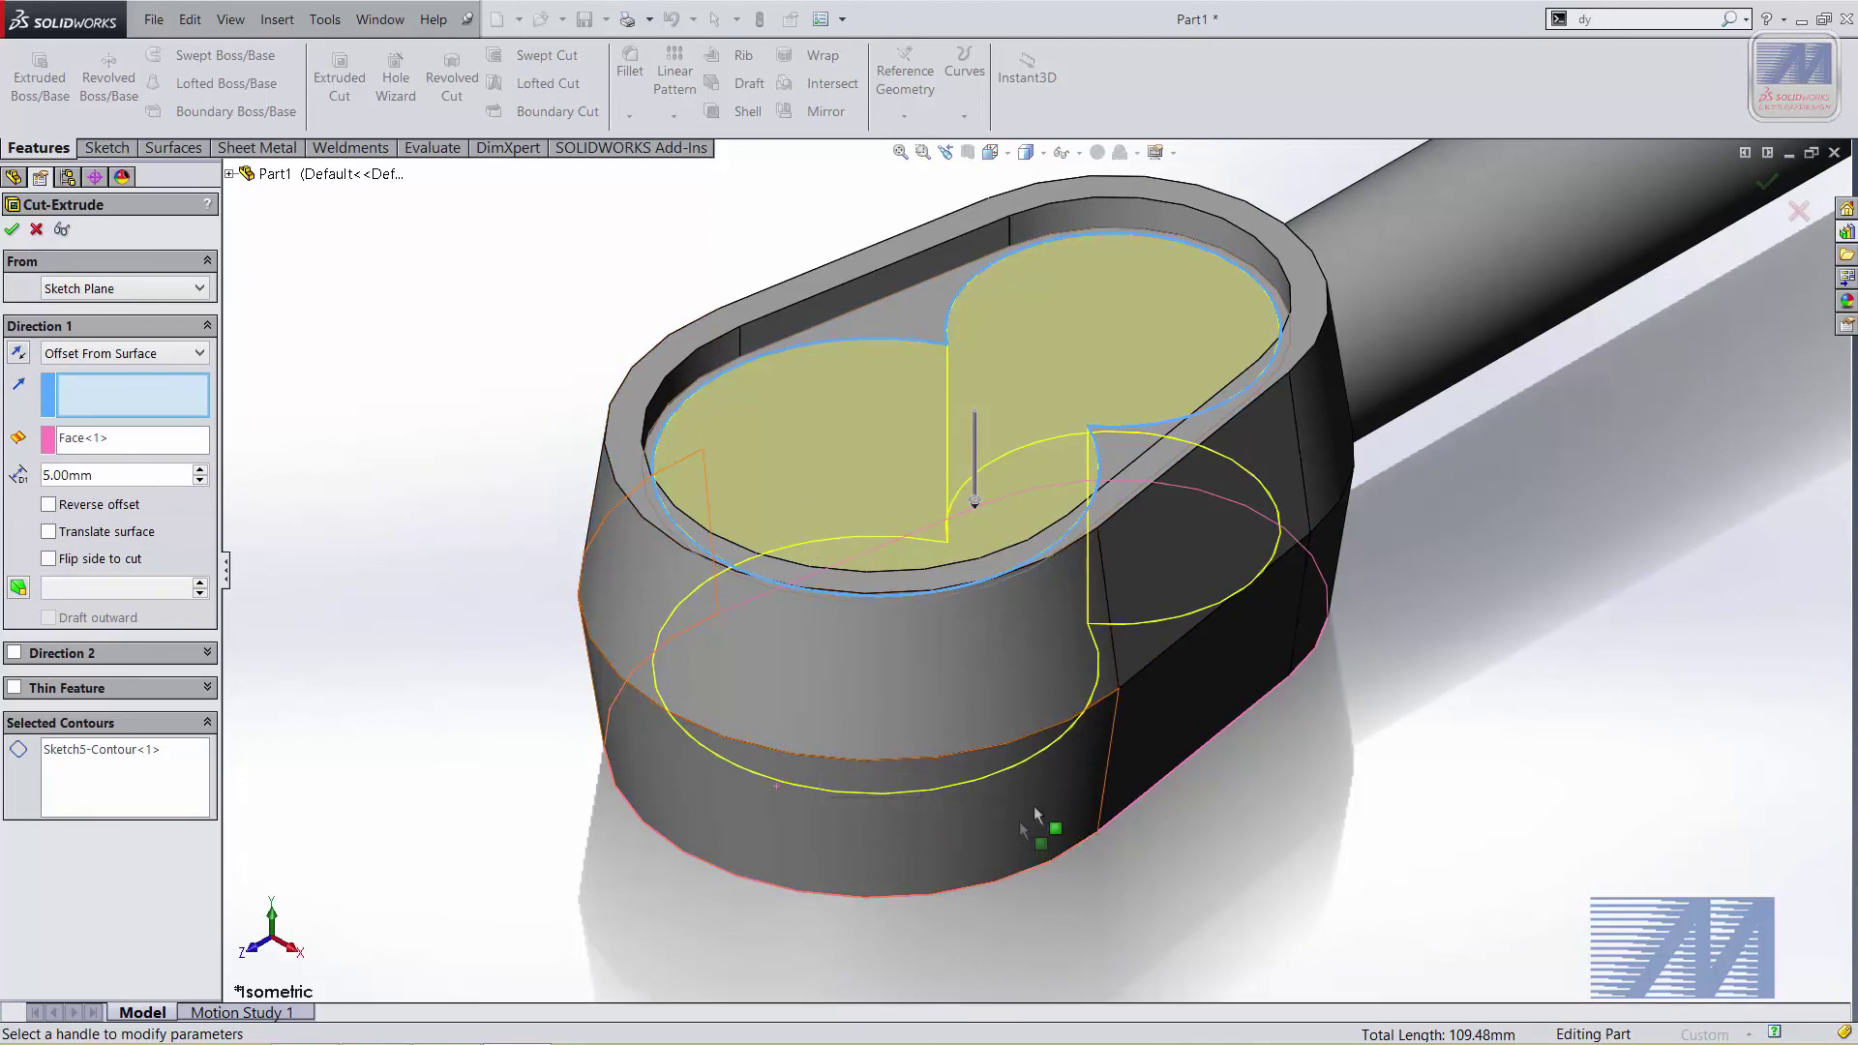
mouse_move(1033, 823)
middle_mouse_down()
mouse_move(1026, 741)
mouse_move(1140, 737)
middle_mouse_up()
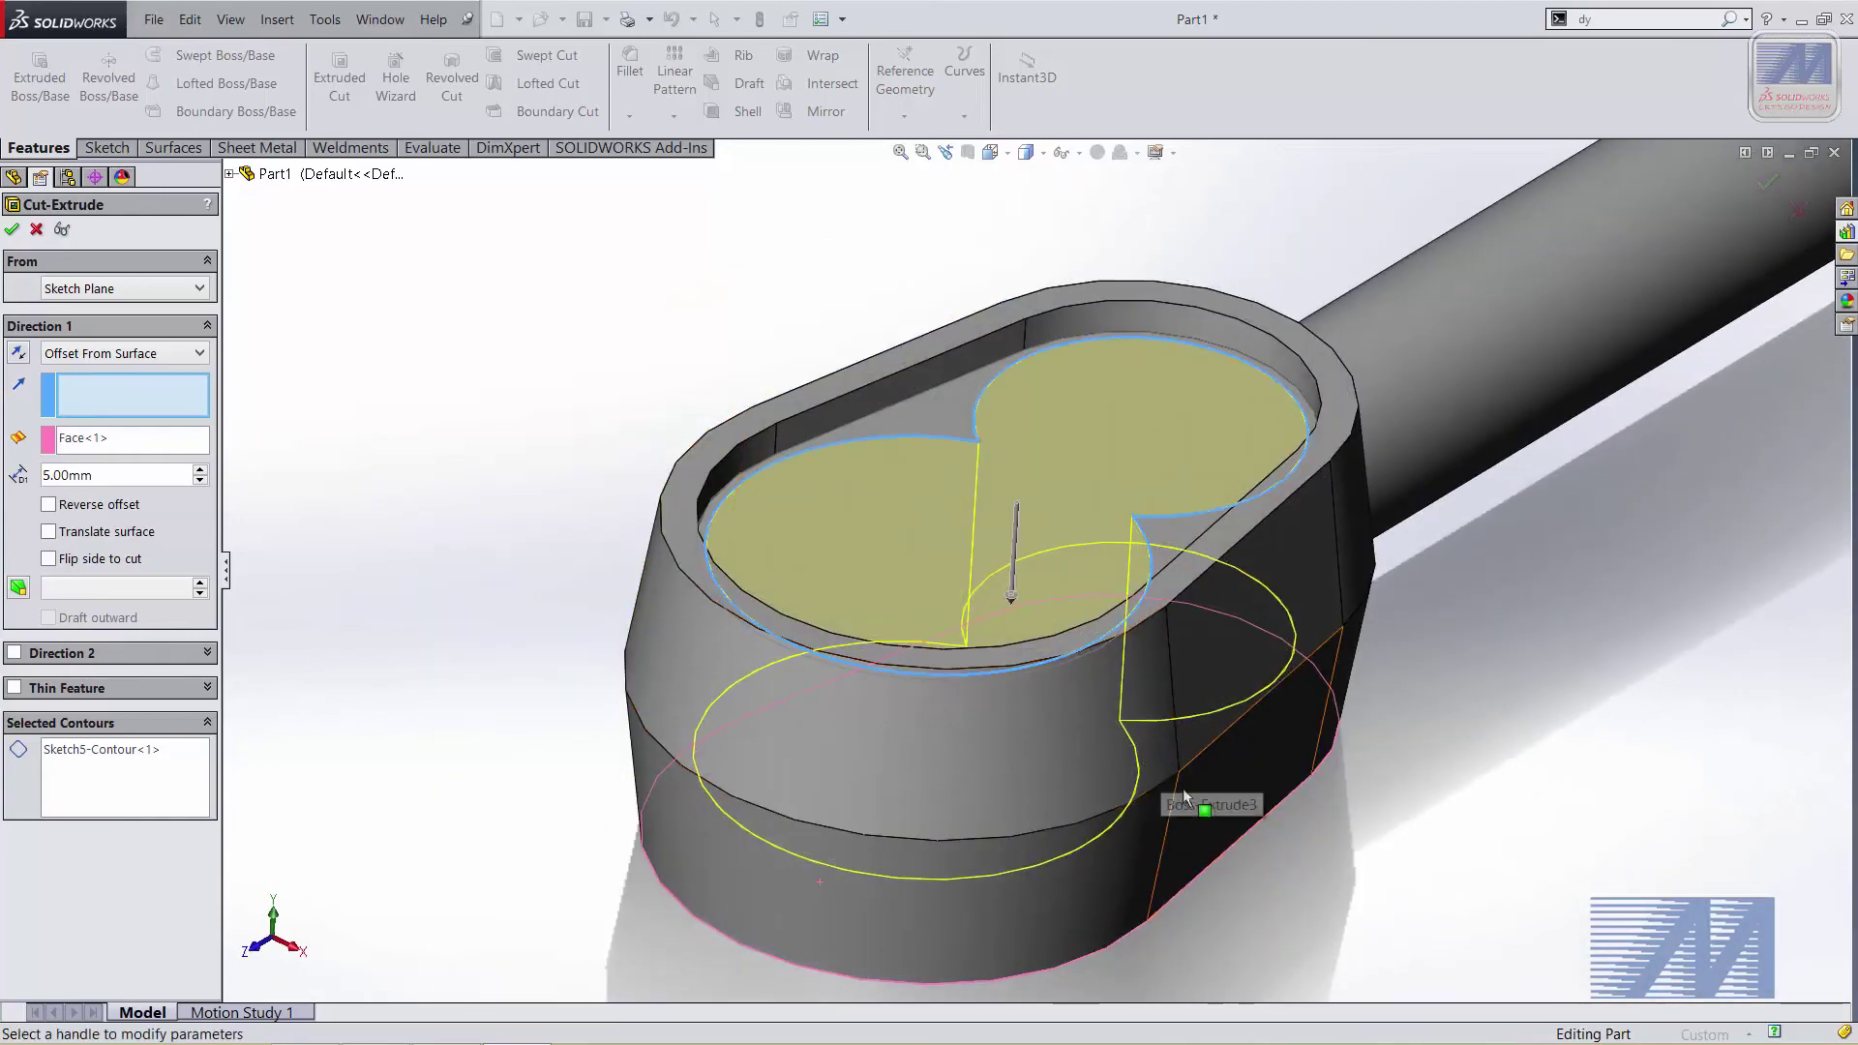
middle_click_drag(1140, 738, 1022, 645, "ctrl")
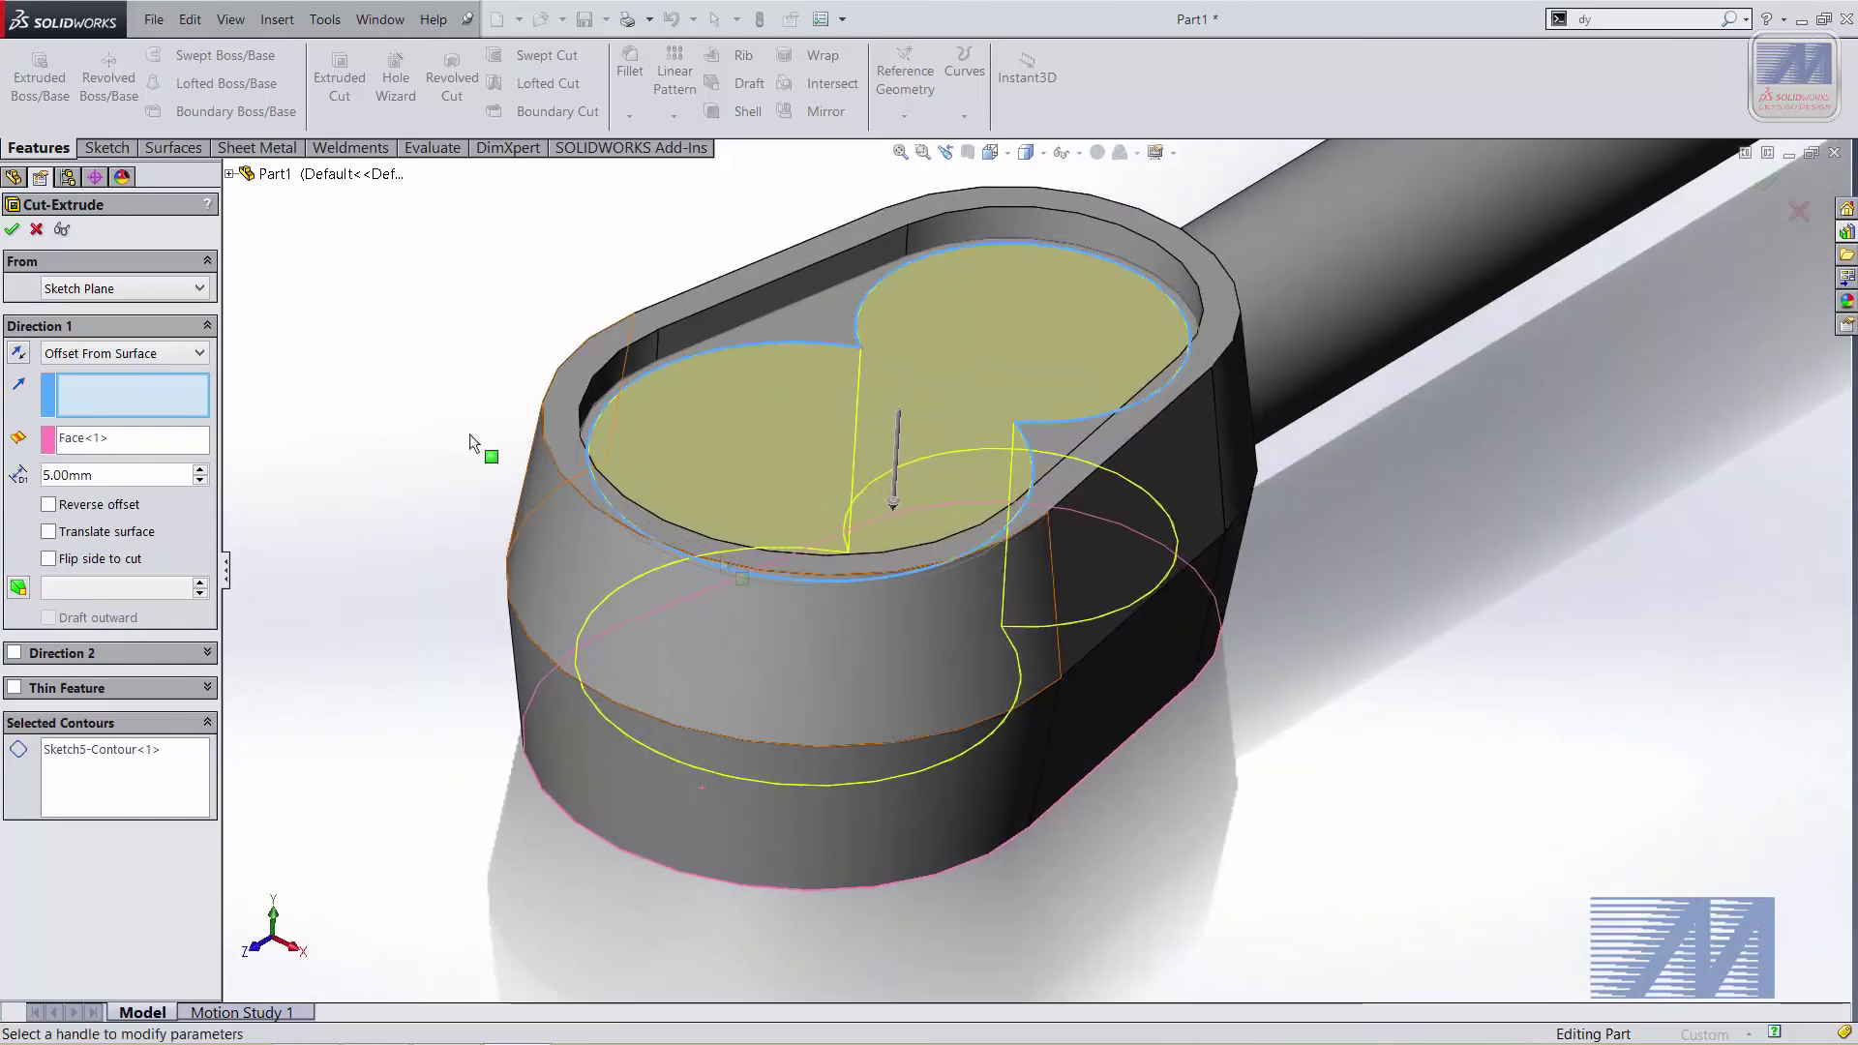
left_click(13, 232)
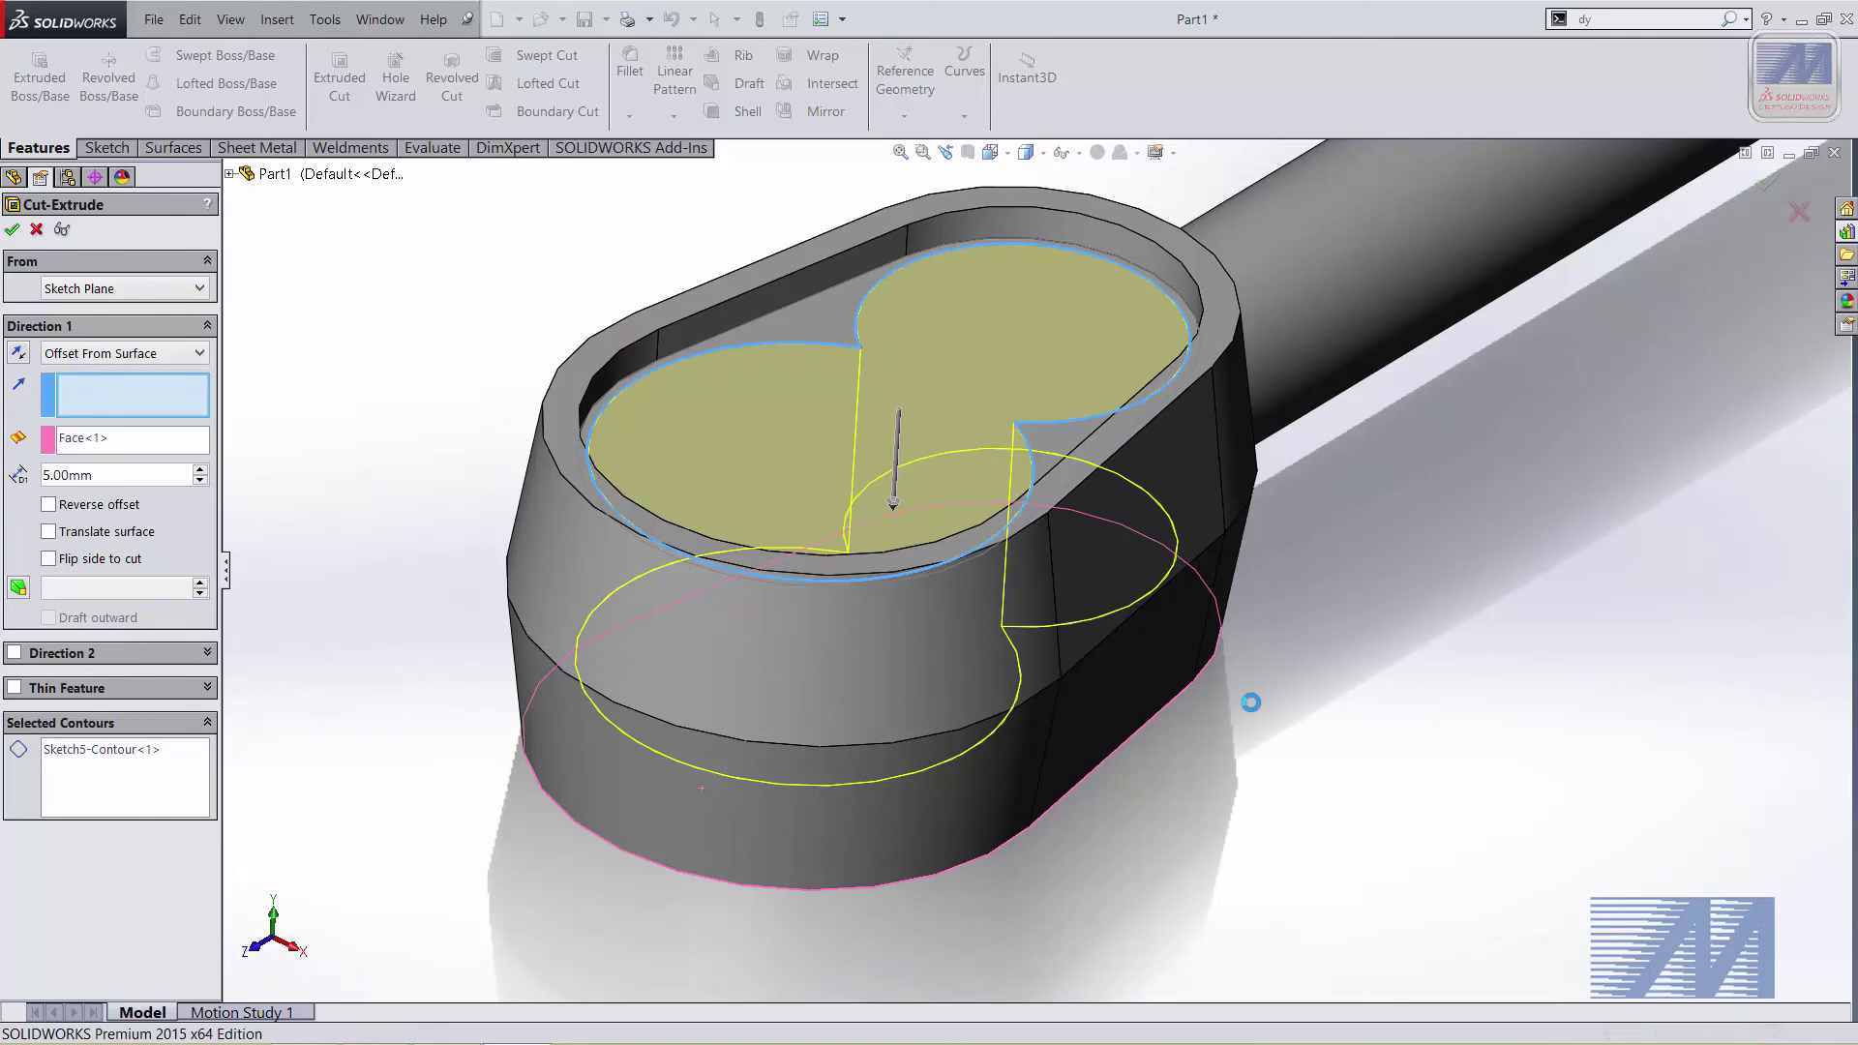
left_click(1250, 703)
scroll(1250, 703, "up", 3)
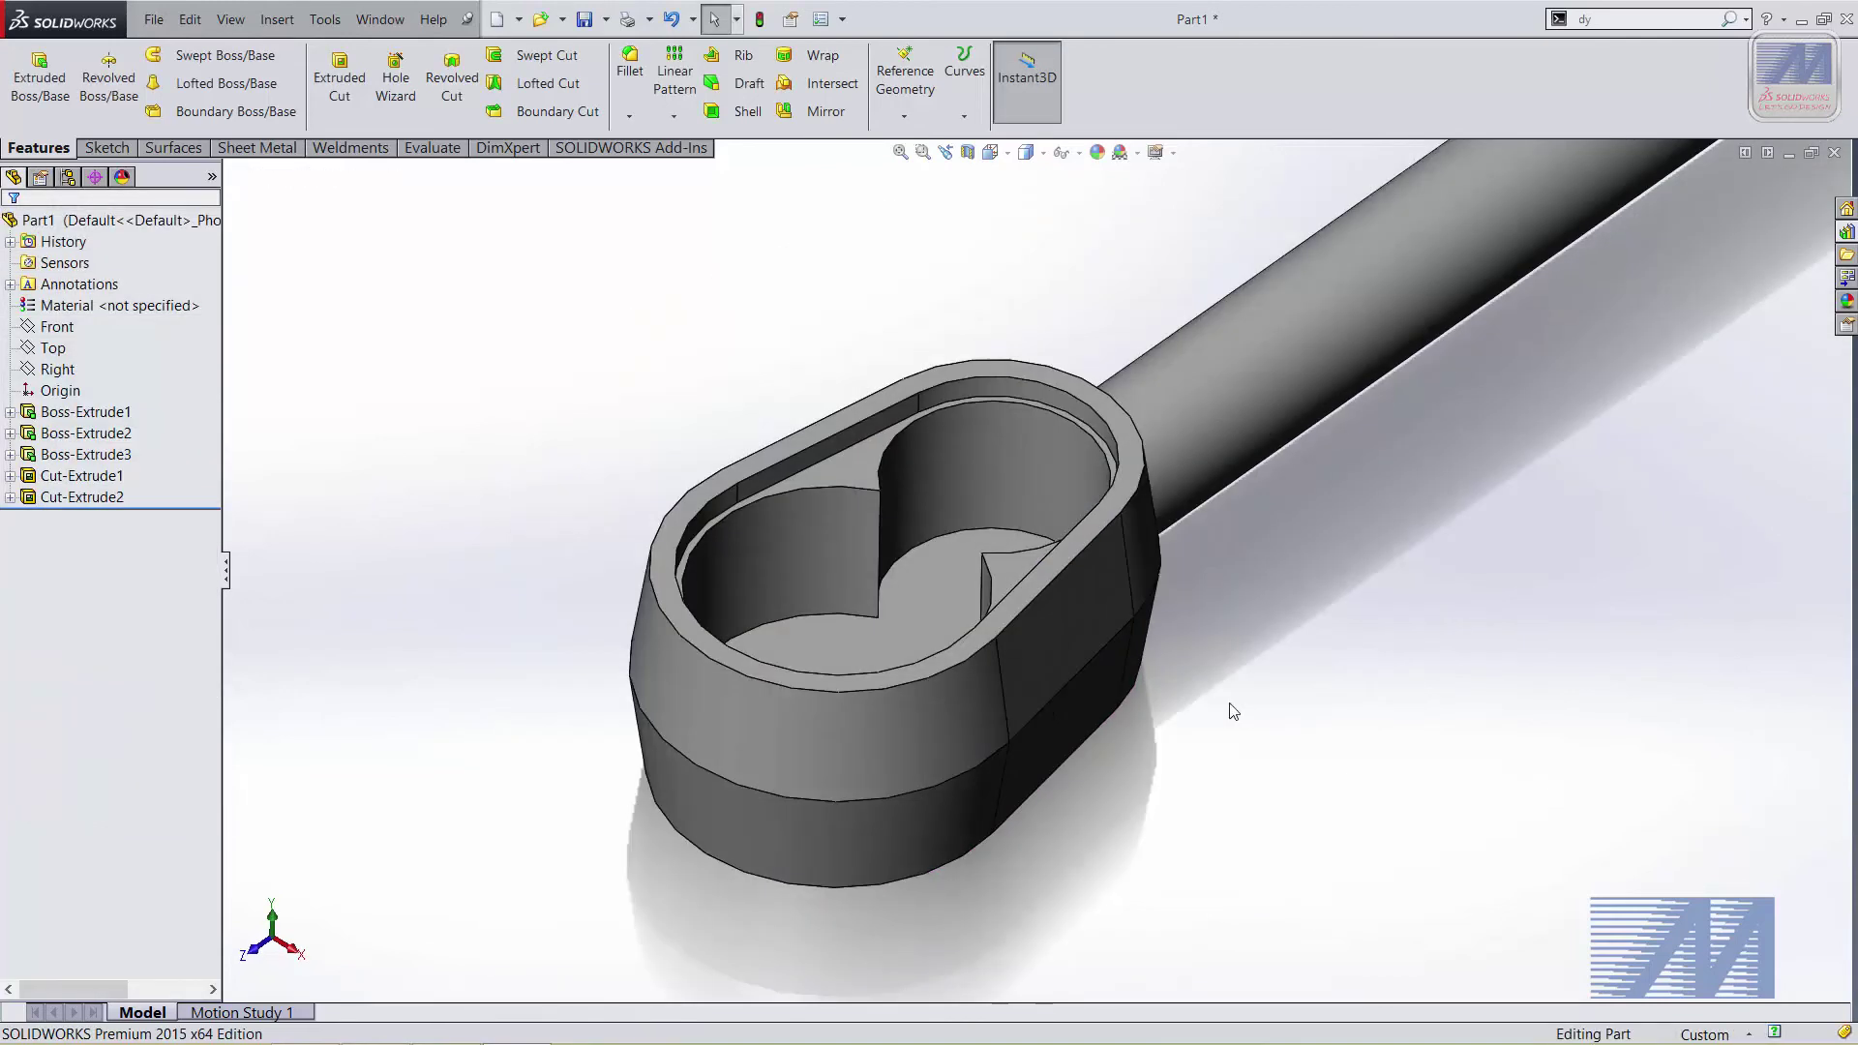
Switch to the Evaluate tools and start the Measure tool on the pocketed head
middle_click_drag(1244, 752, 1211, 753, "ctrl")
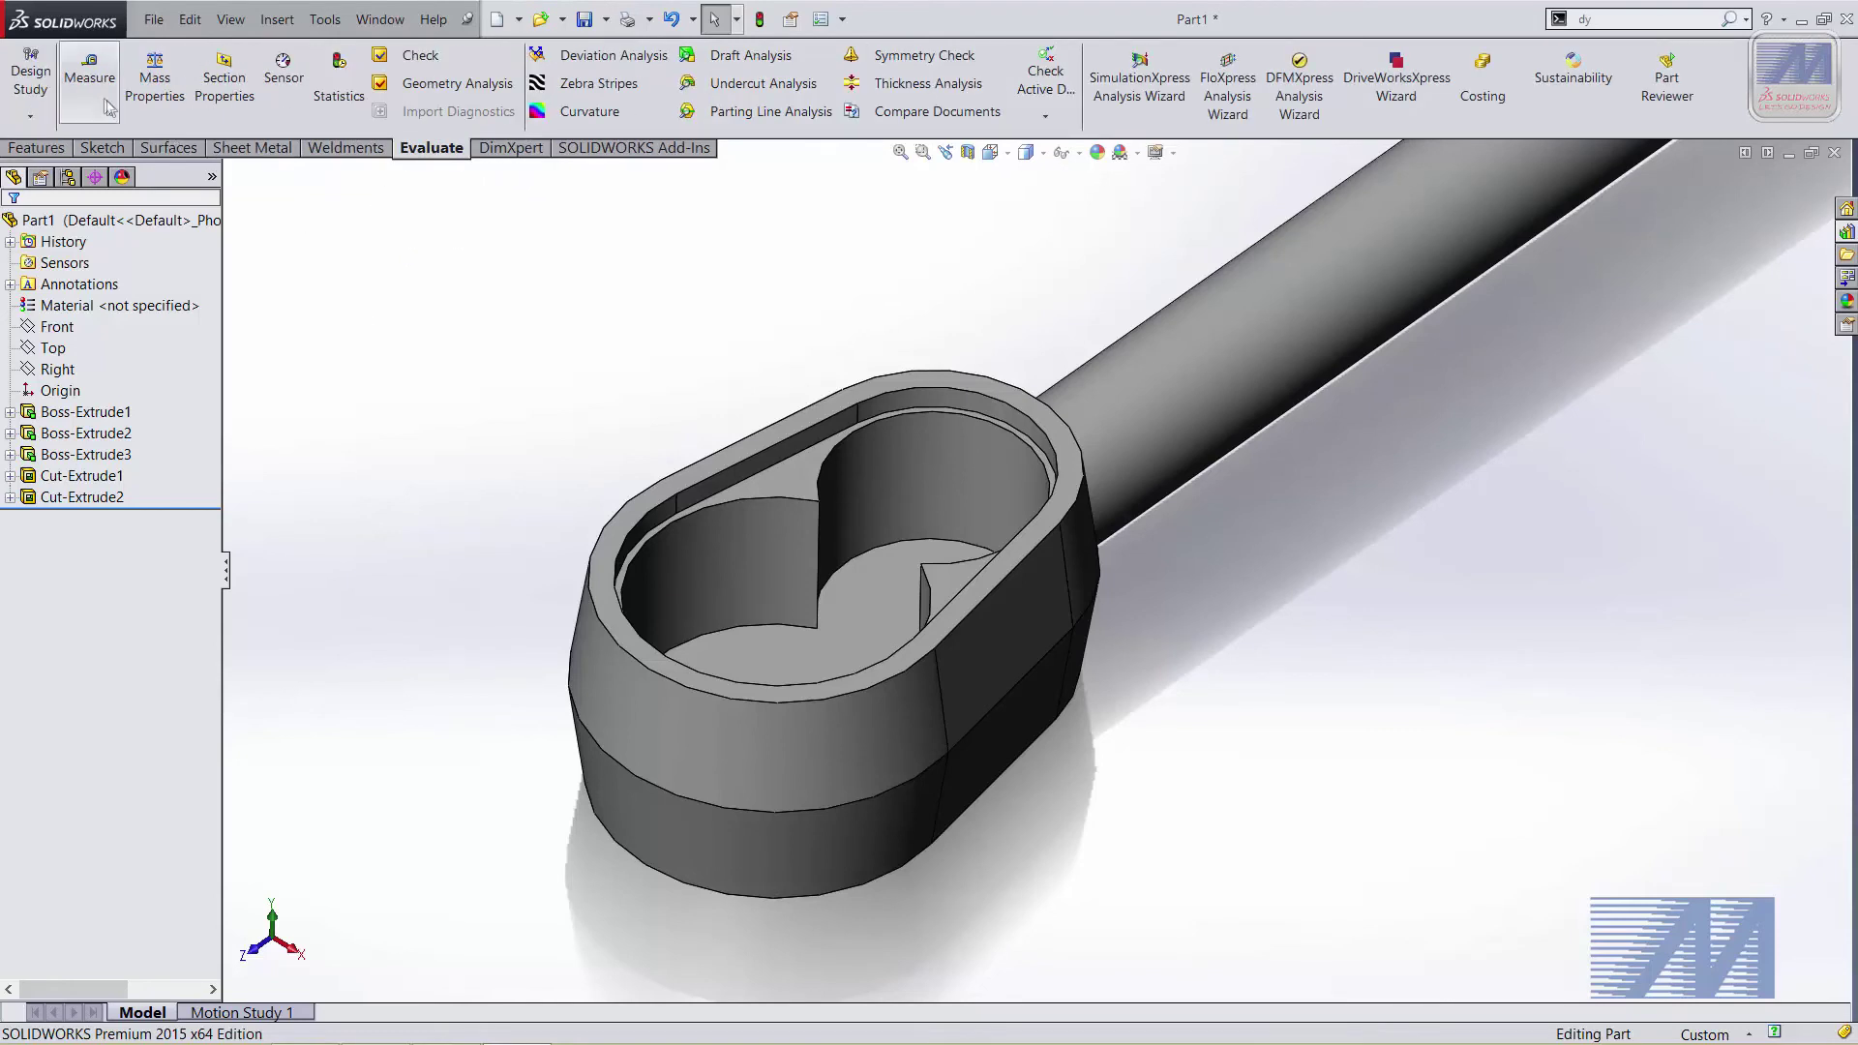
left_click(107, 101)
left_click(634, 494)
middle_click_drag(634, 493, 596, 437)
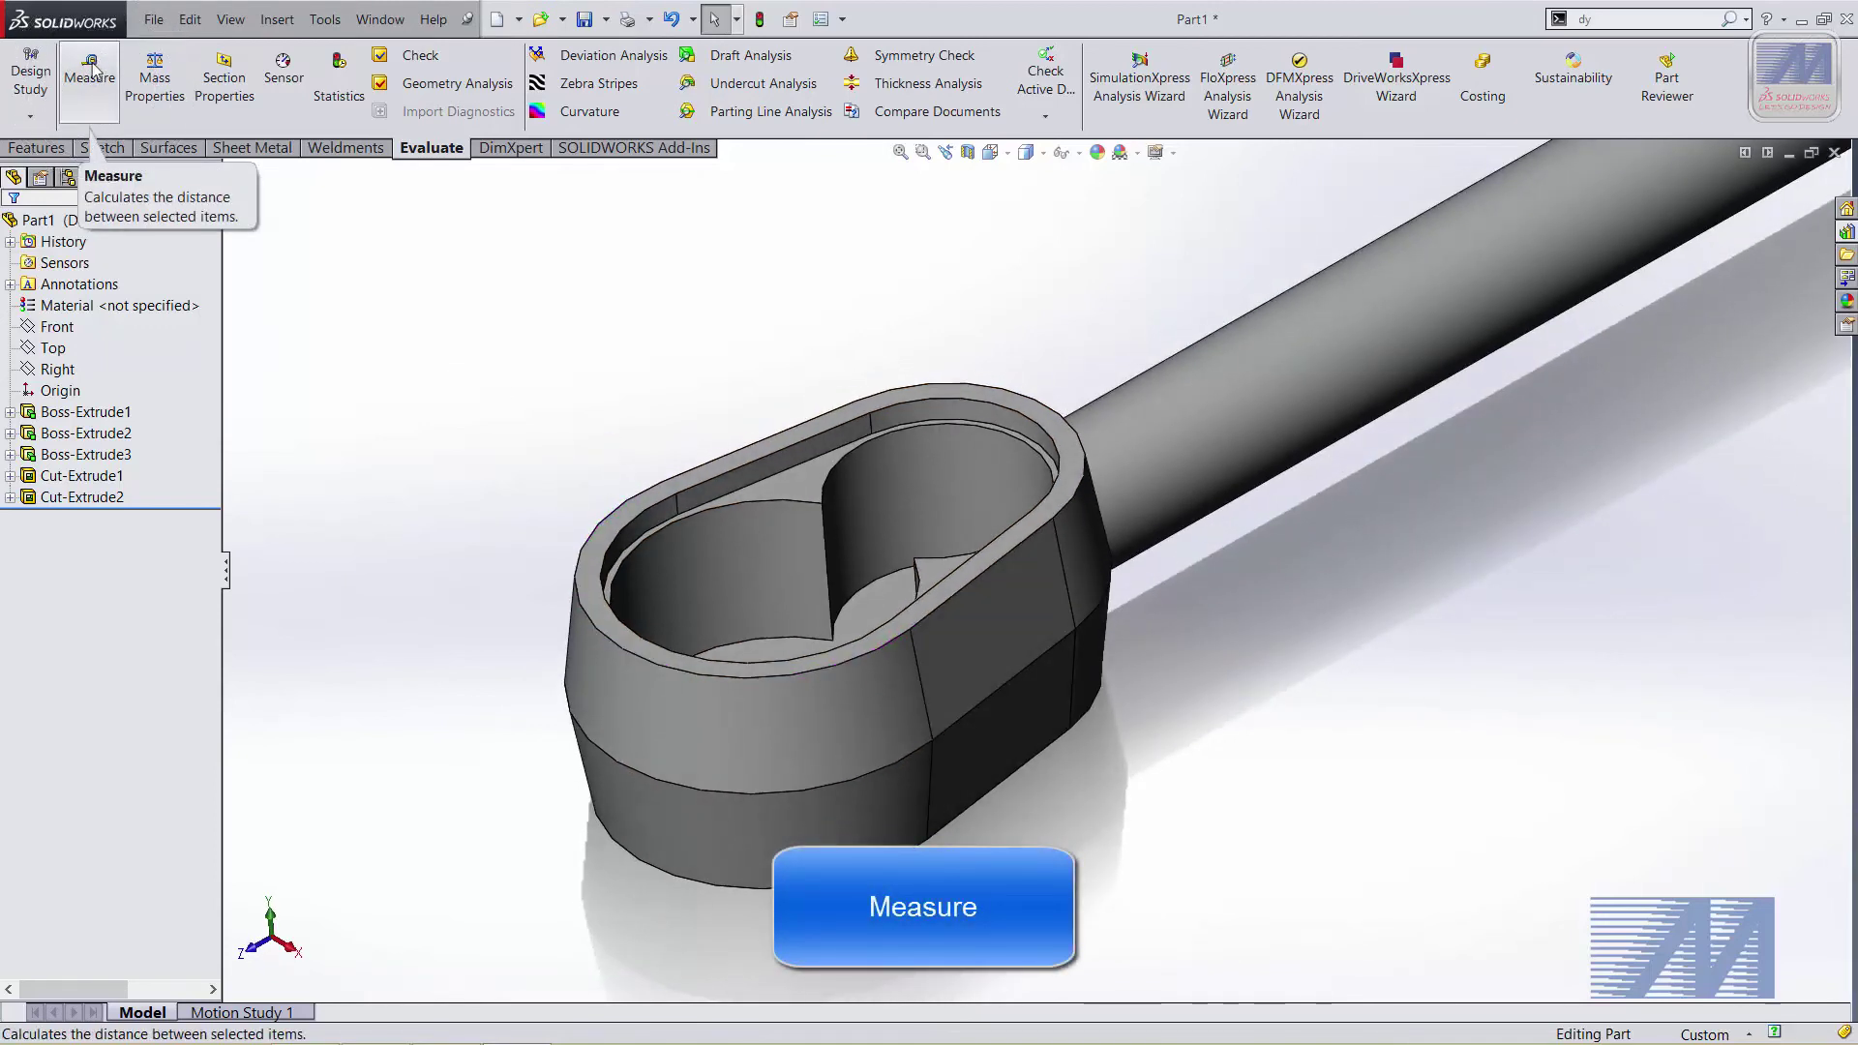
left_click(90, 73)
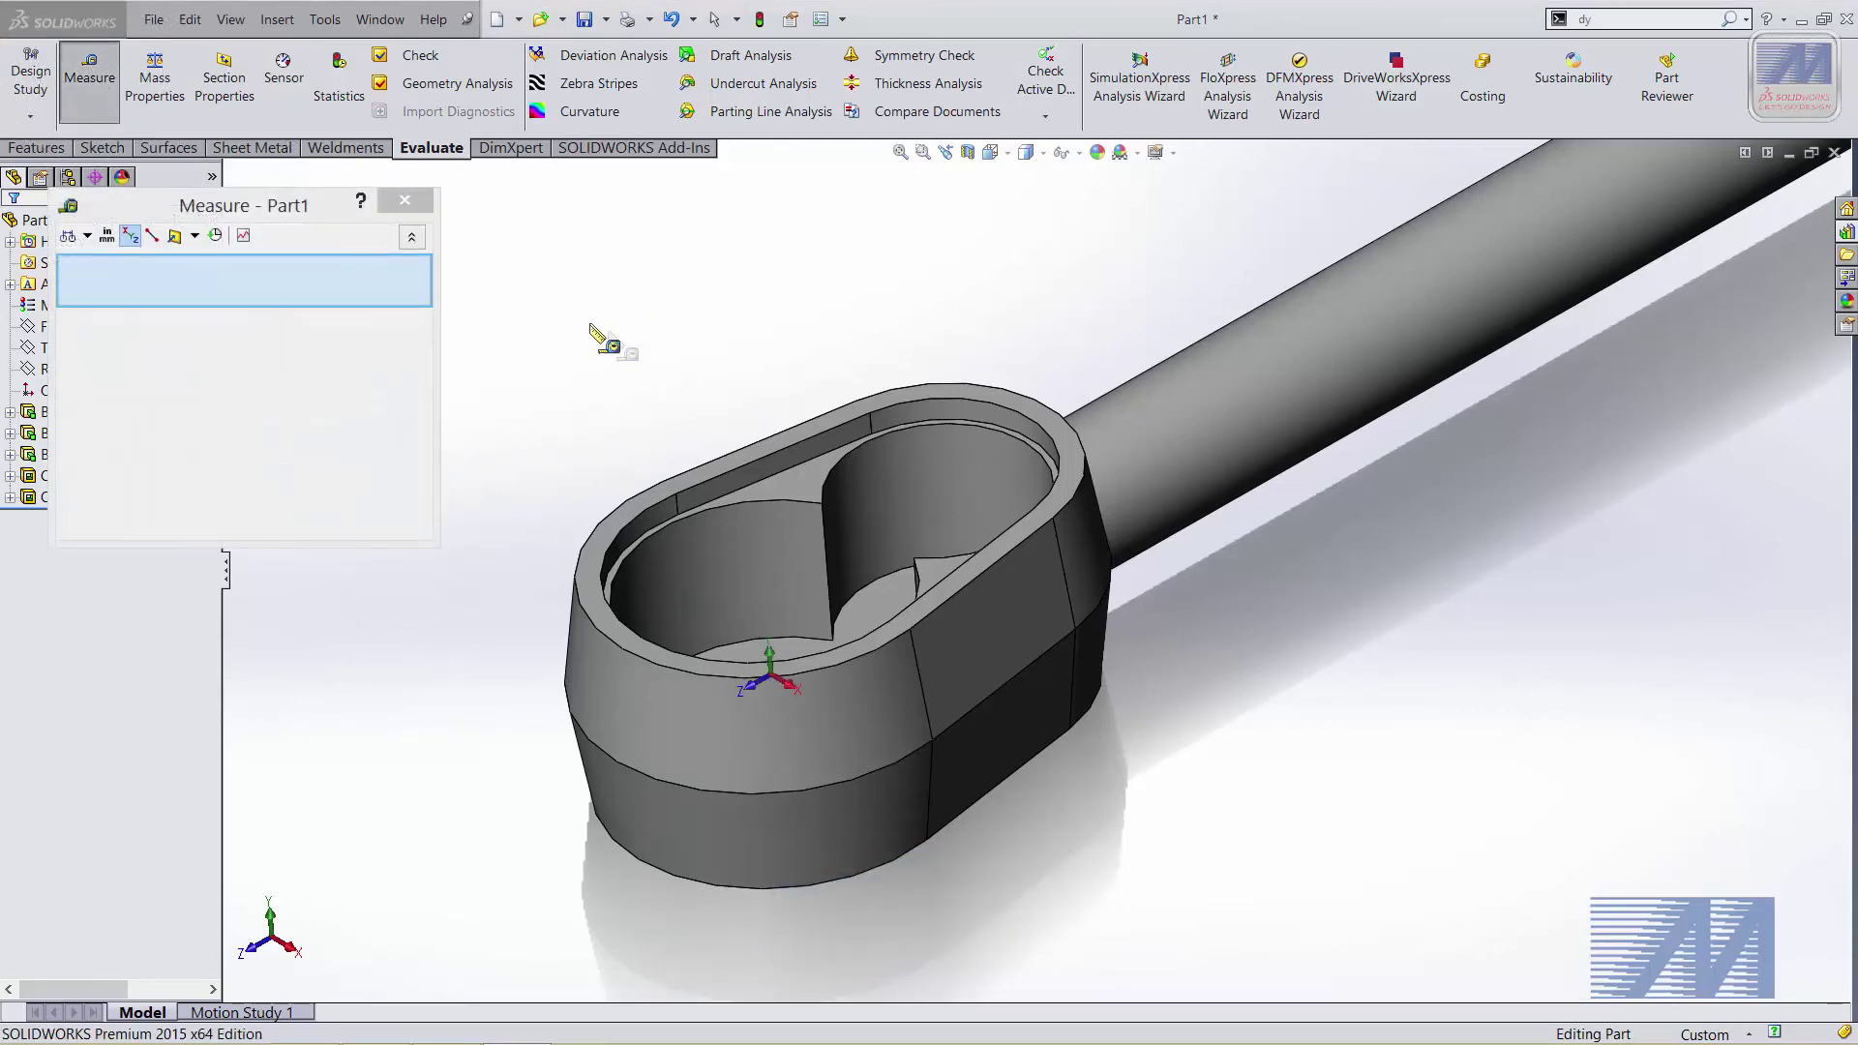
Move the Measure window aside and select the pocket's floor face
left_click_drag(306, 220, 534, 234)
middle_click_drag(1209, 803, 1311, 817)
scroll(1278, 735, "up", 3)
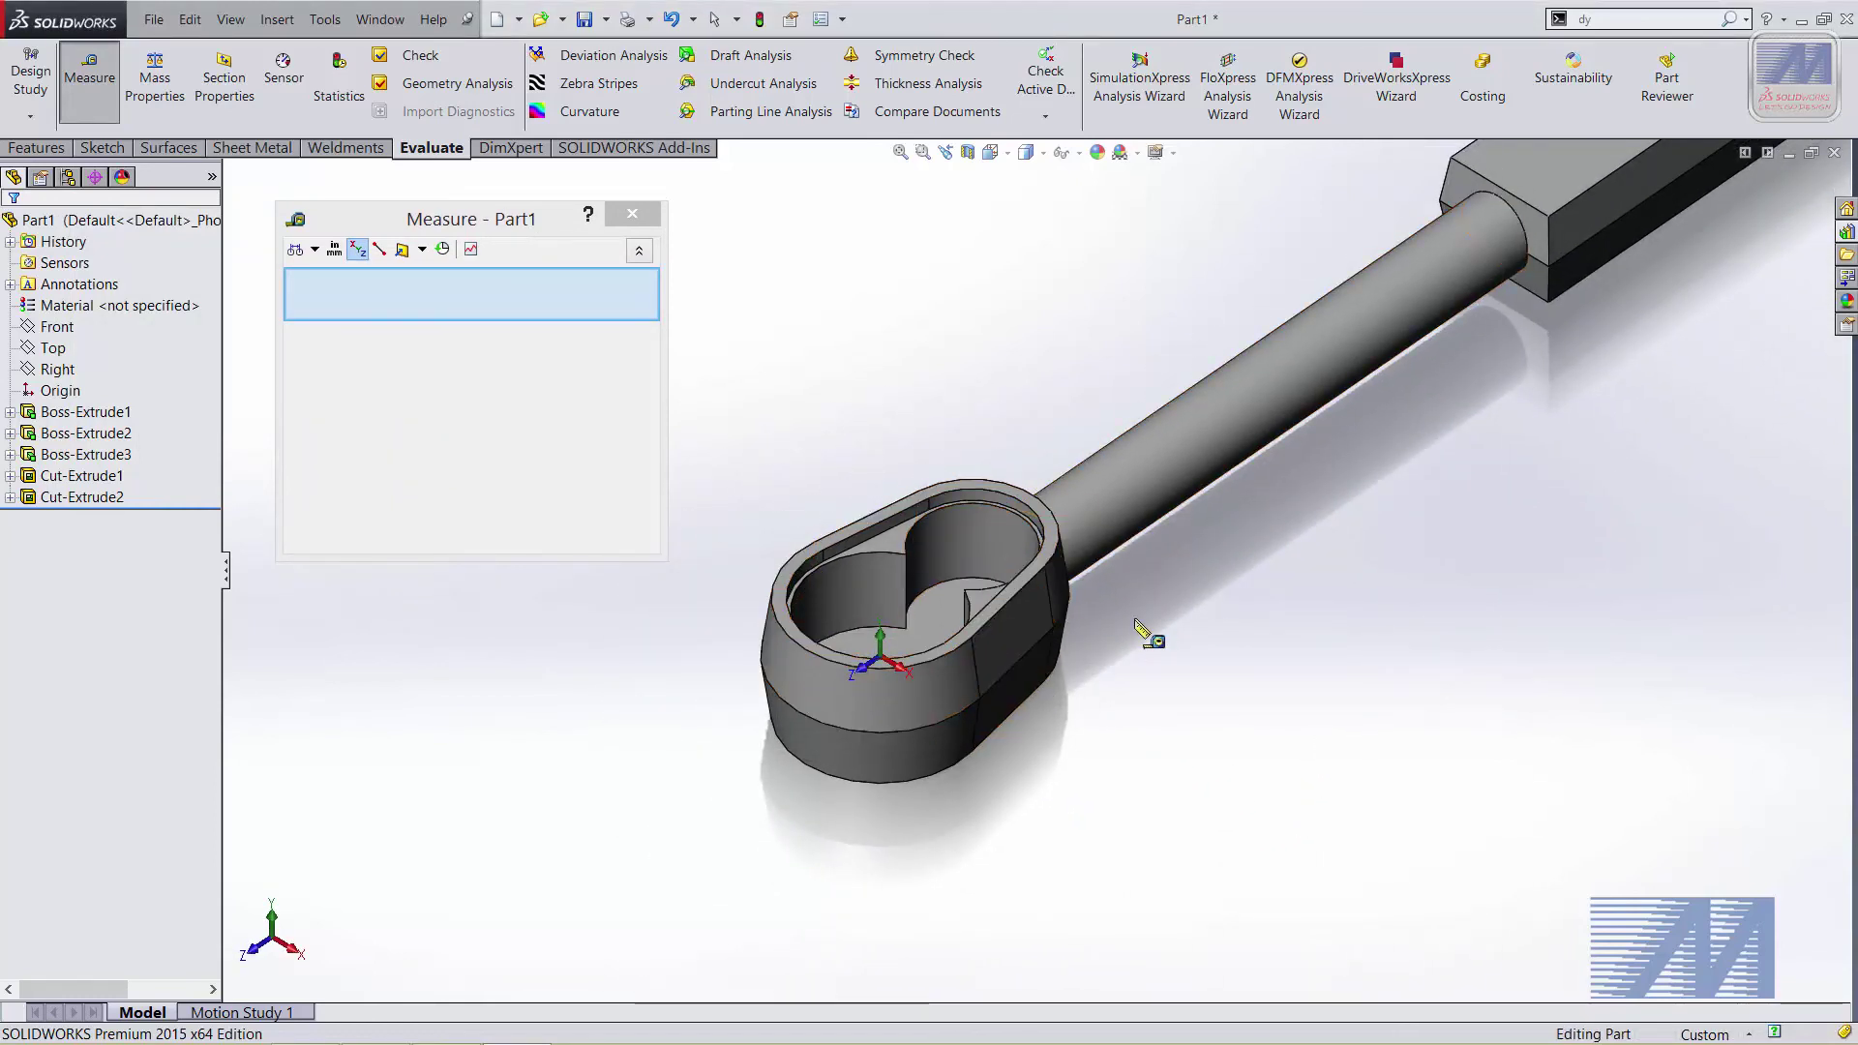
scroll(987, 602, "down", 3)
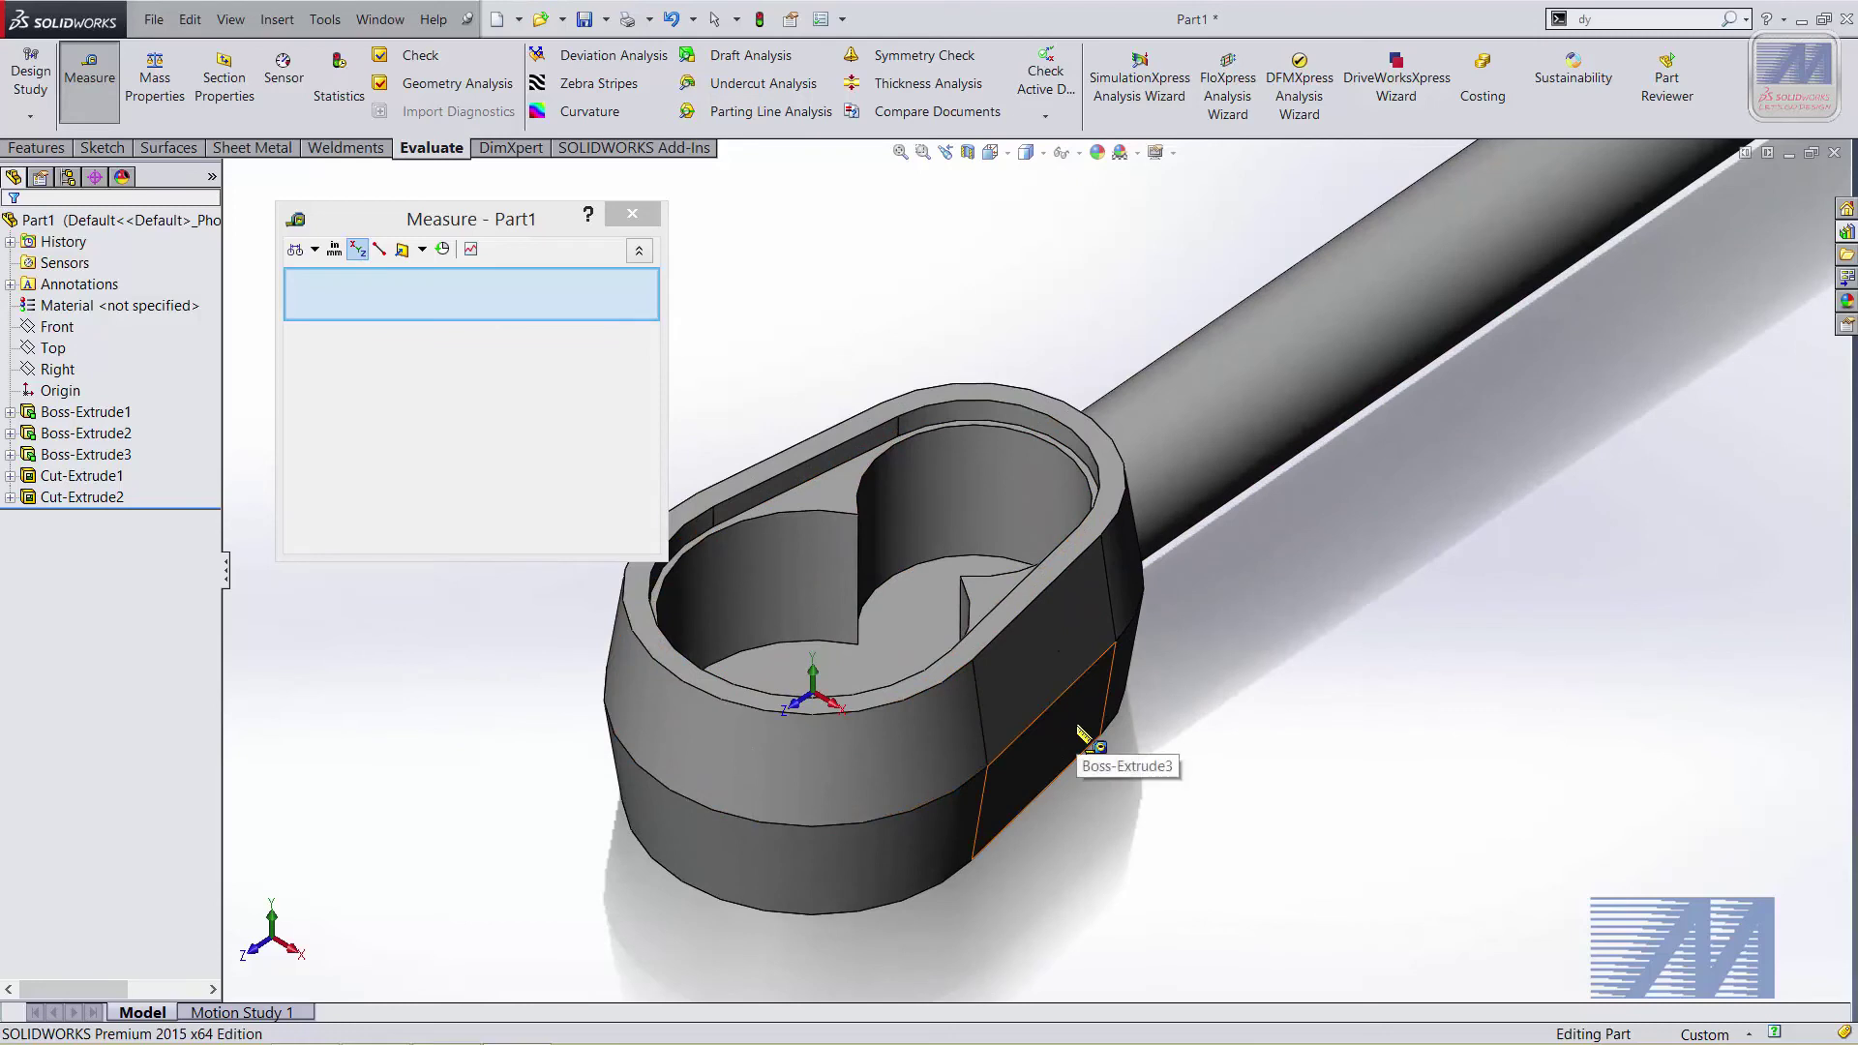
middle_click_drag(1183, 760, 1174, 689)
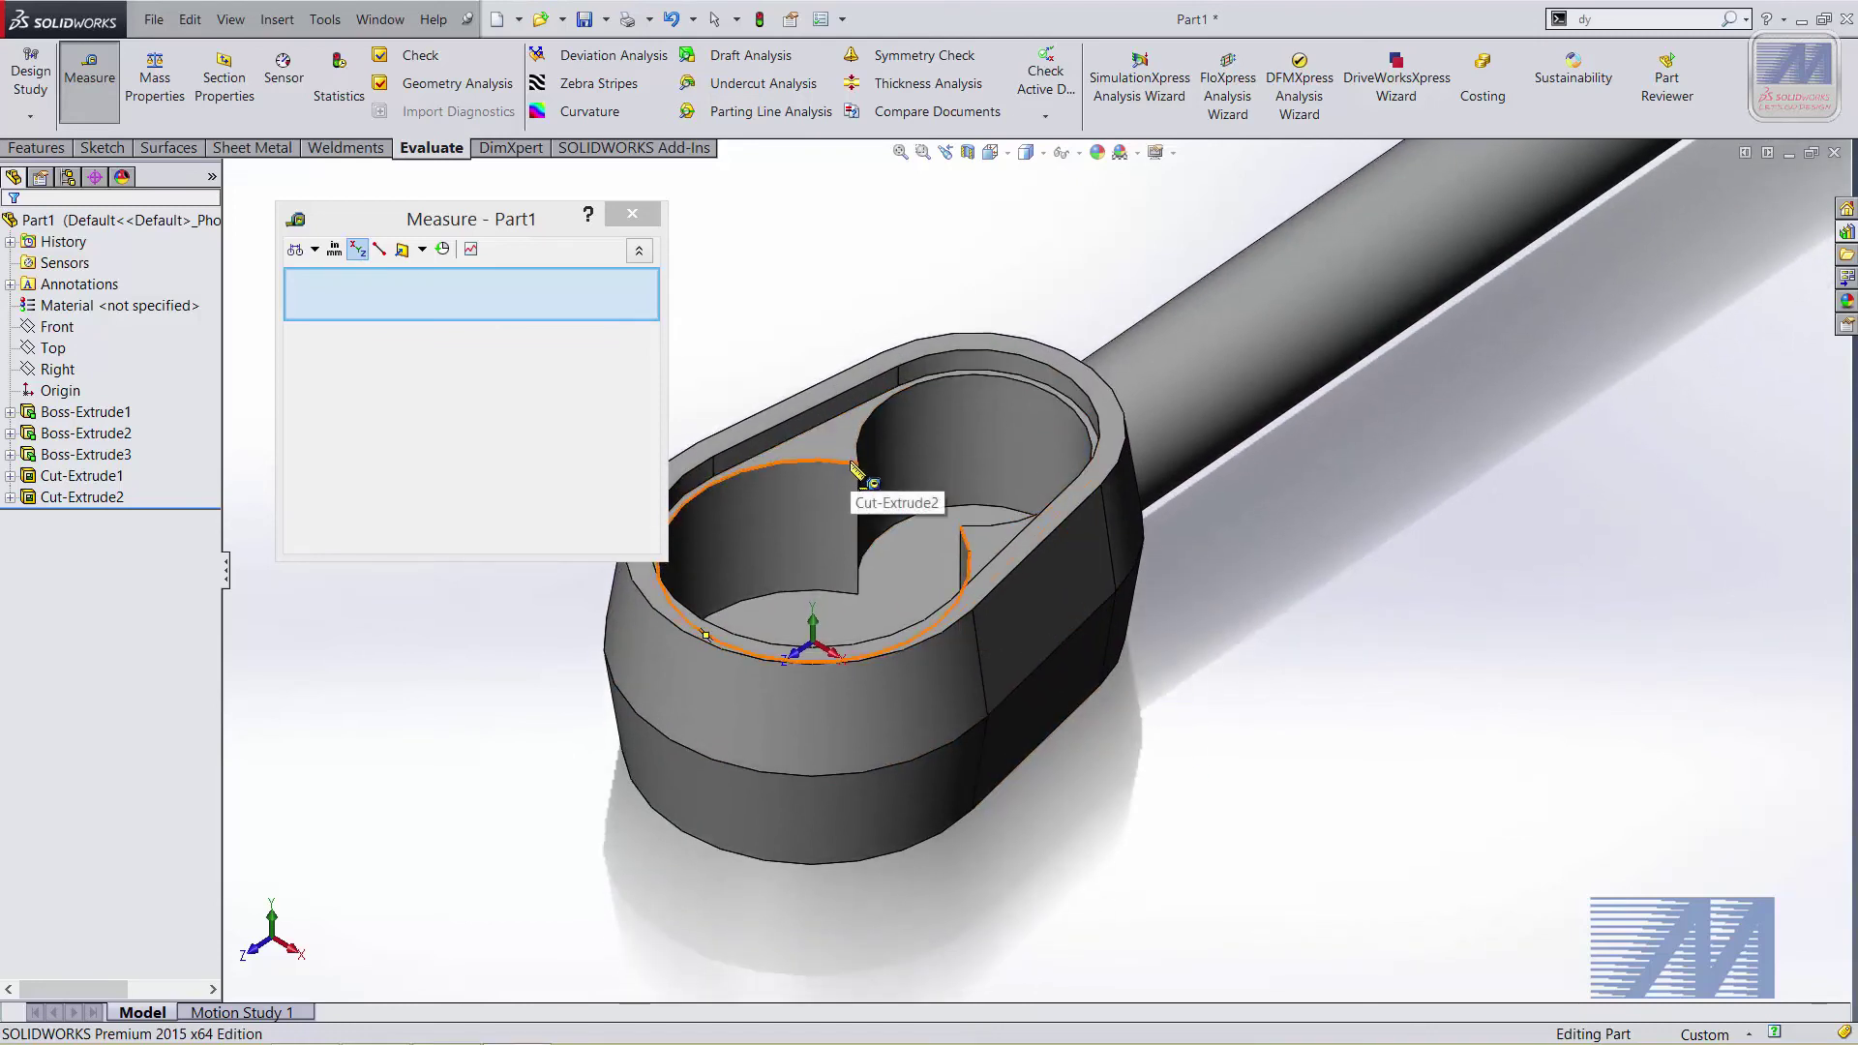
middle_click_drag(996, 786, 985, 764)
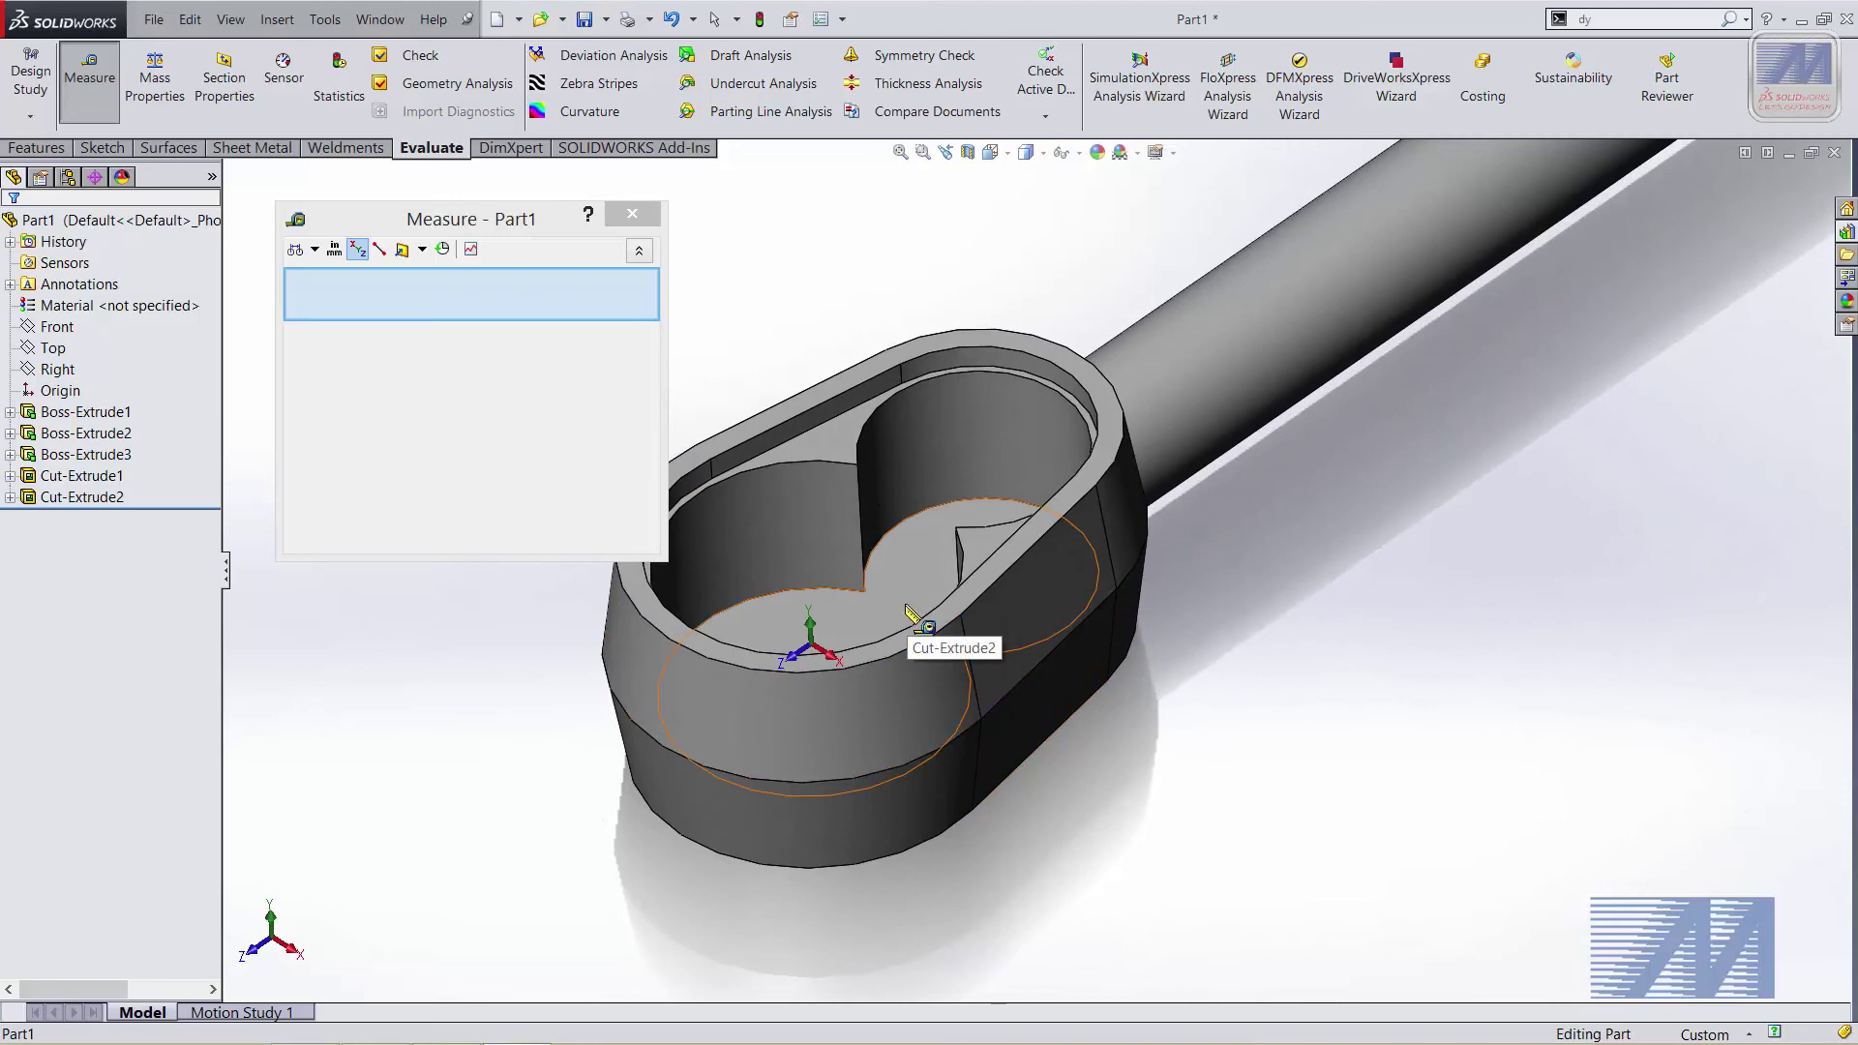
middle_click_drag(1111, 775, 1110, 811)
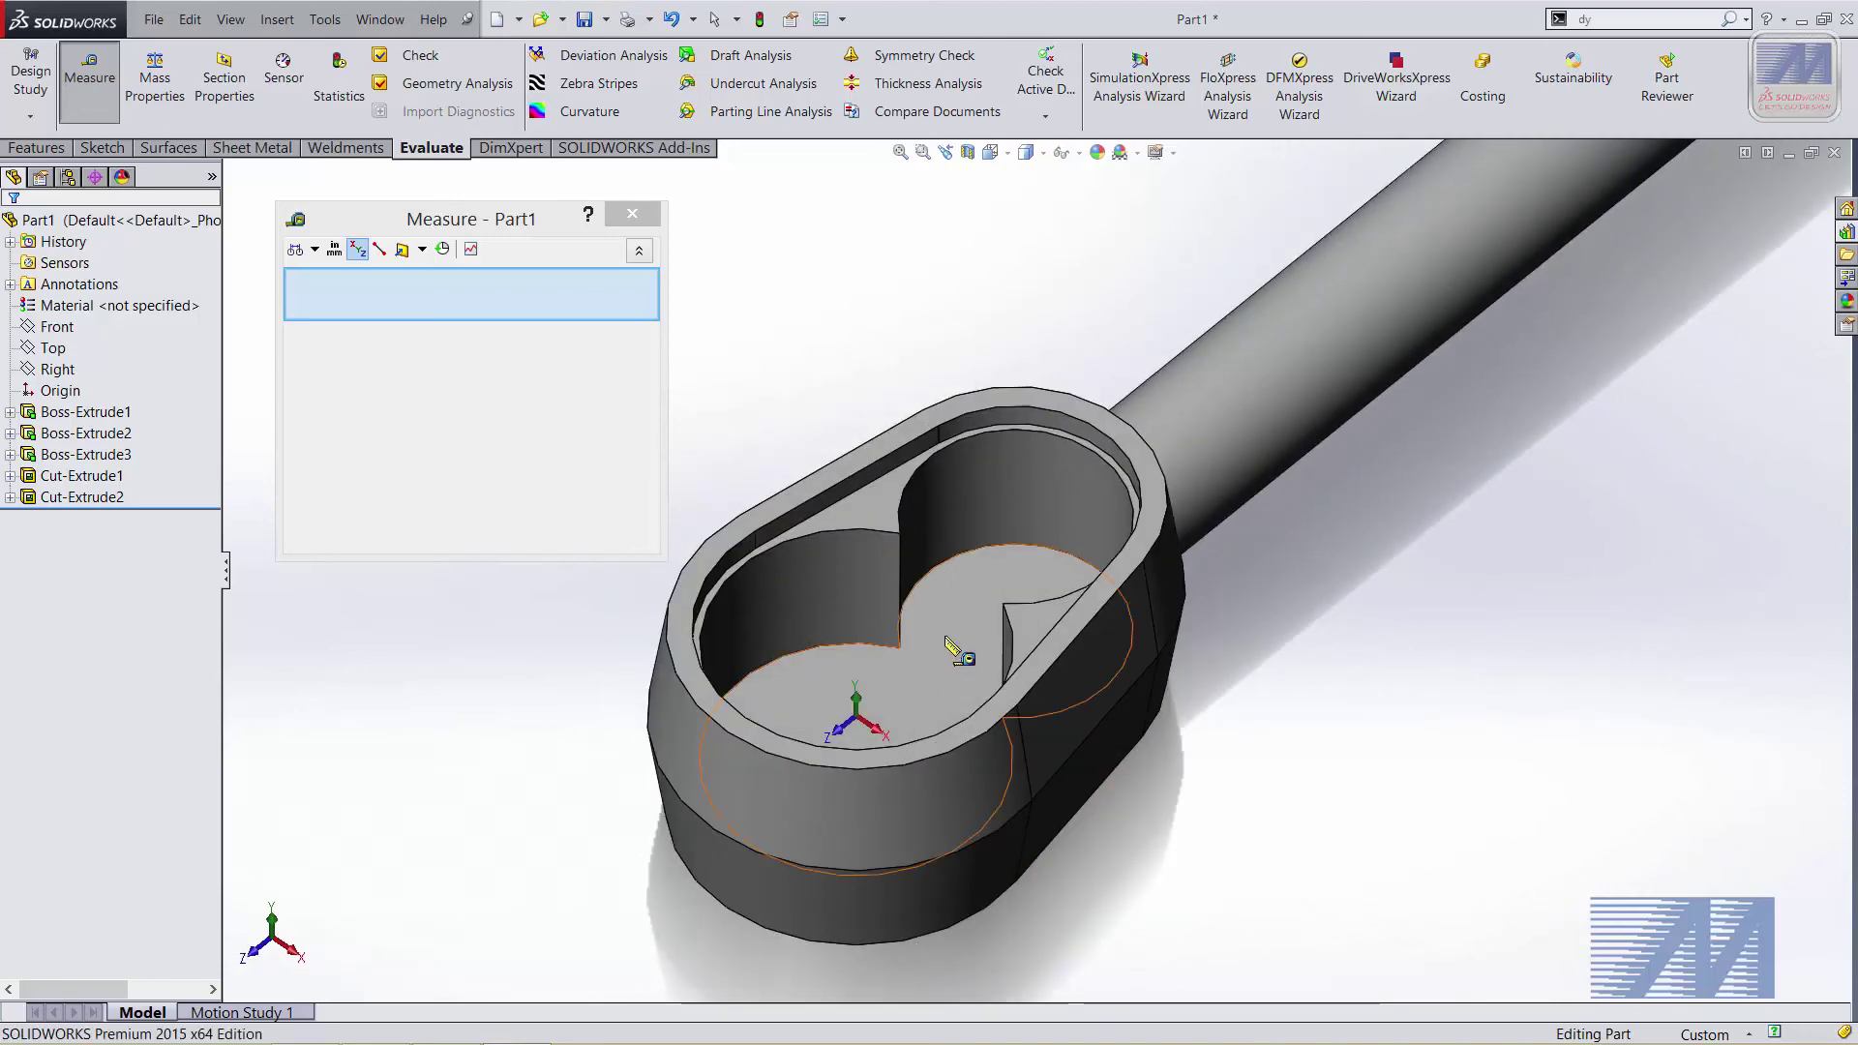
left_click(944, 635)
Add the head's bottom face to confirm the 5.00mm distance, then close Measure
scroll(961, 655, "down", 1)
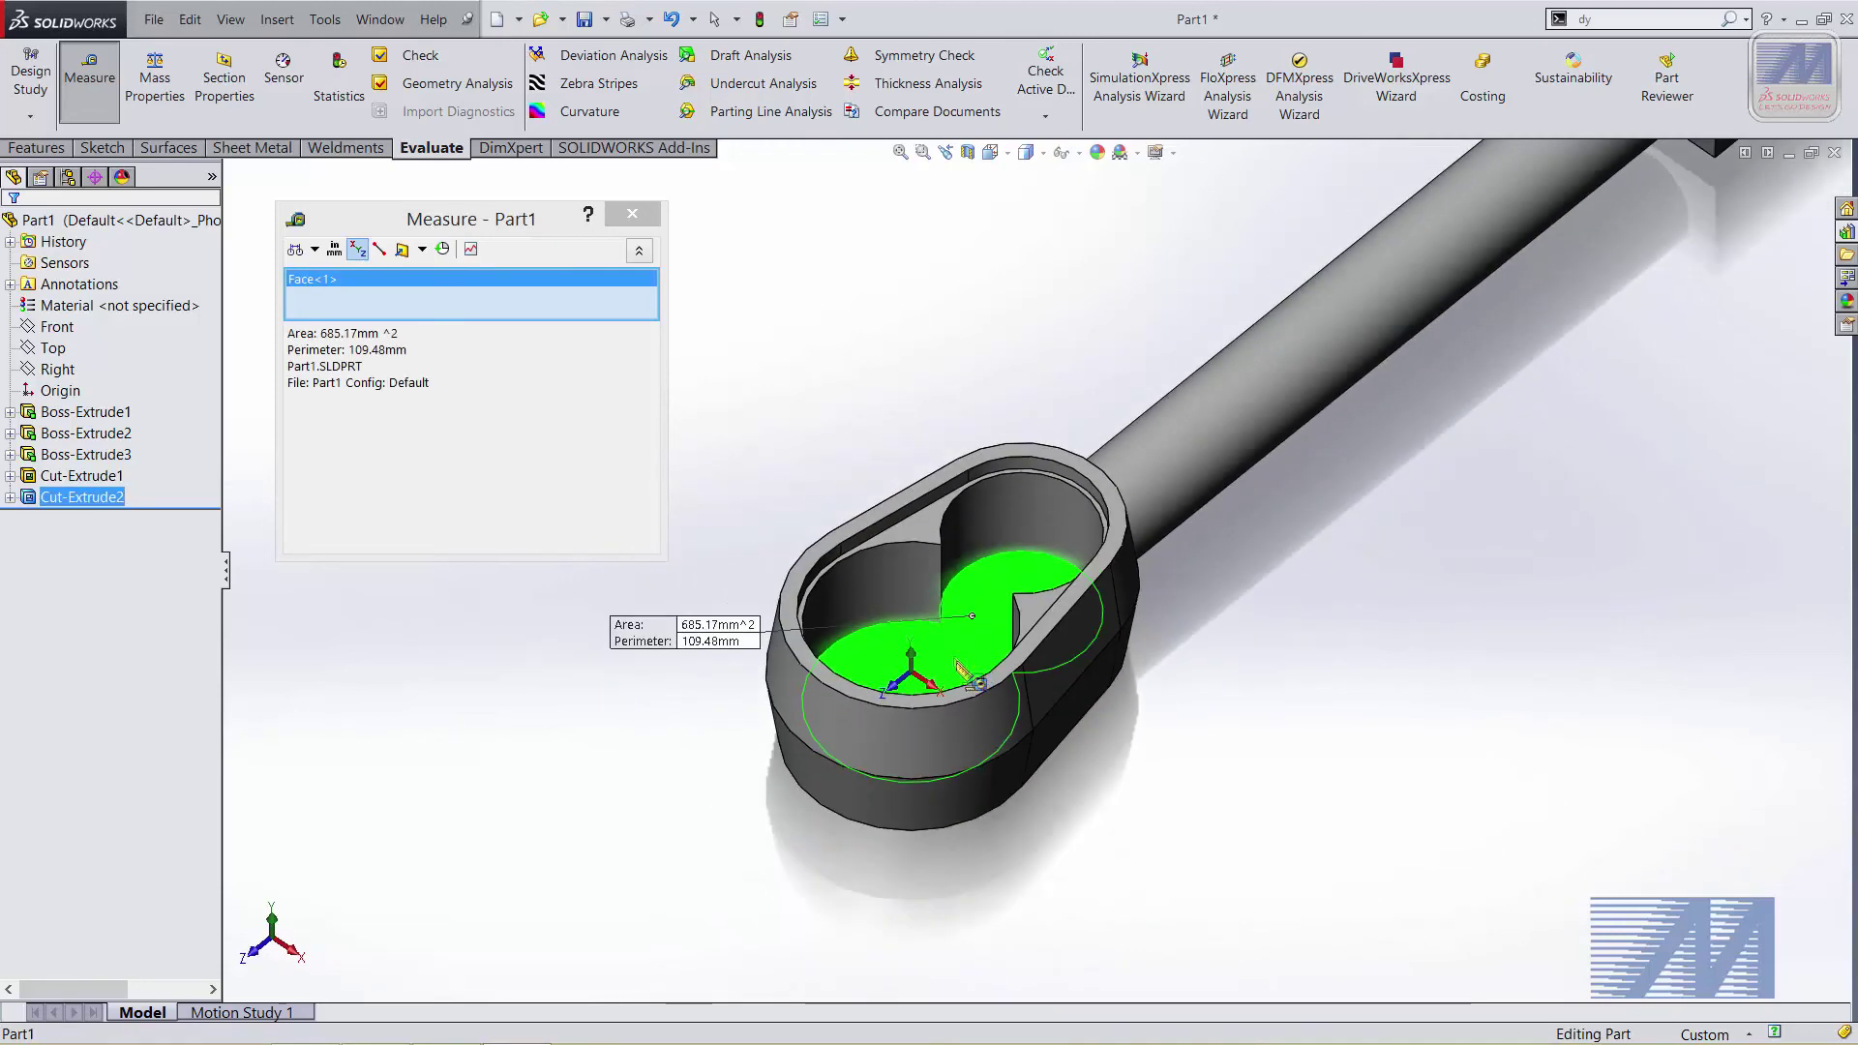
scroll(978, 668, "down", 2)
scroll(1058, 740, "down", 2)
middle_click_drag(1051, 724, 1005, 905)
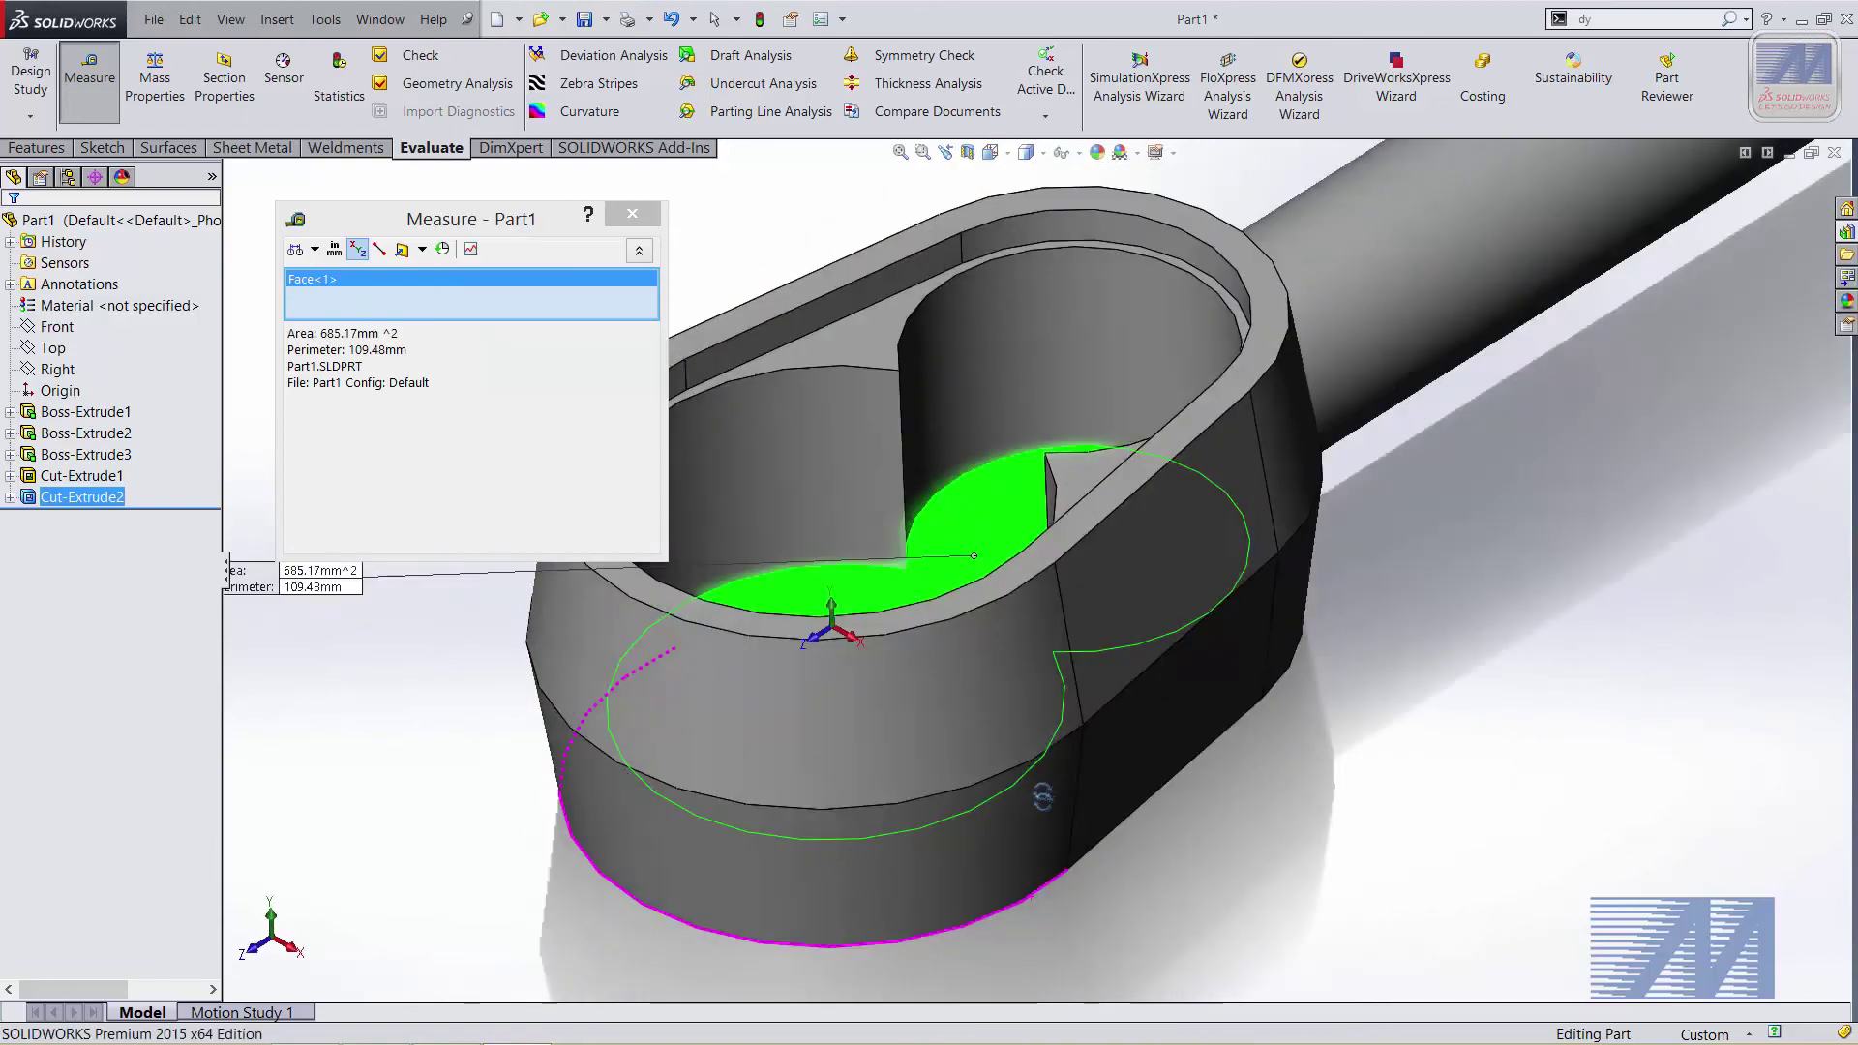
scroll(1011, 905, "up", 2)
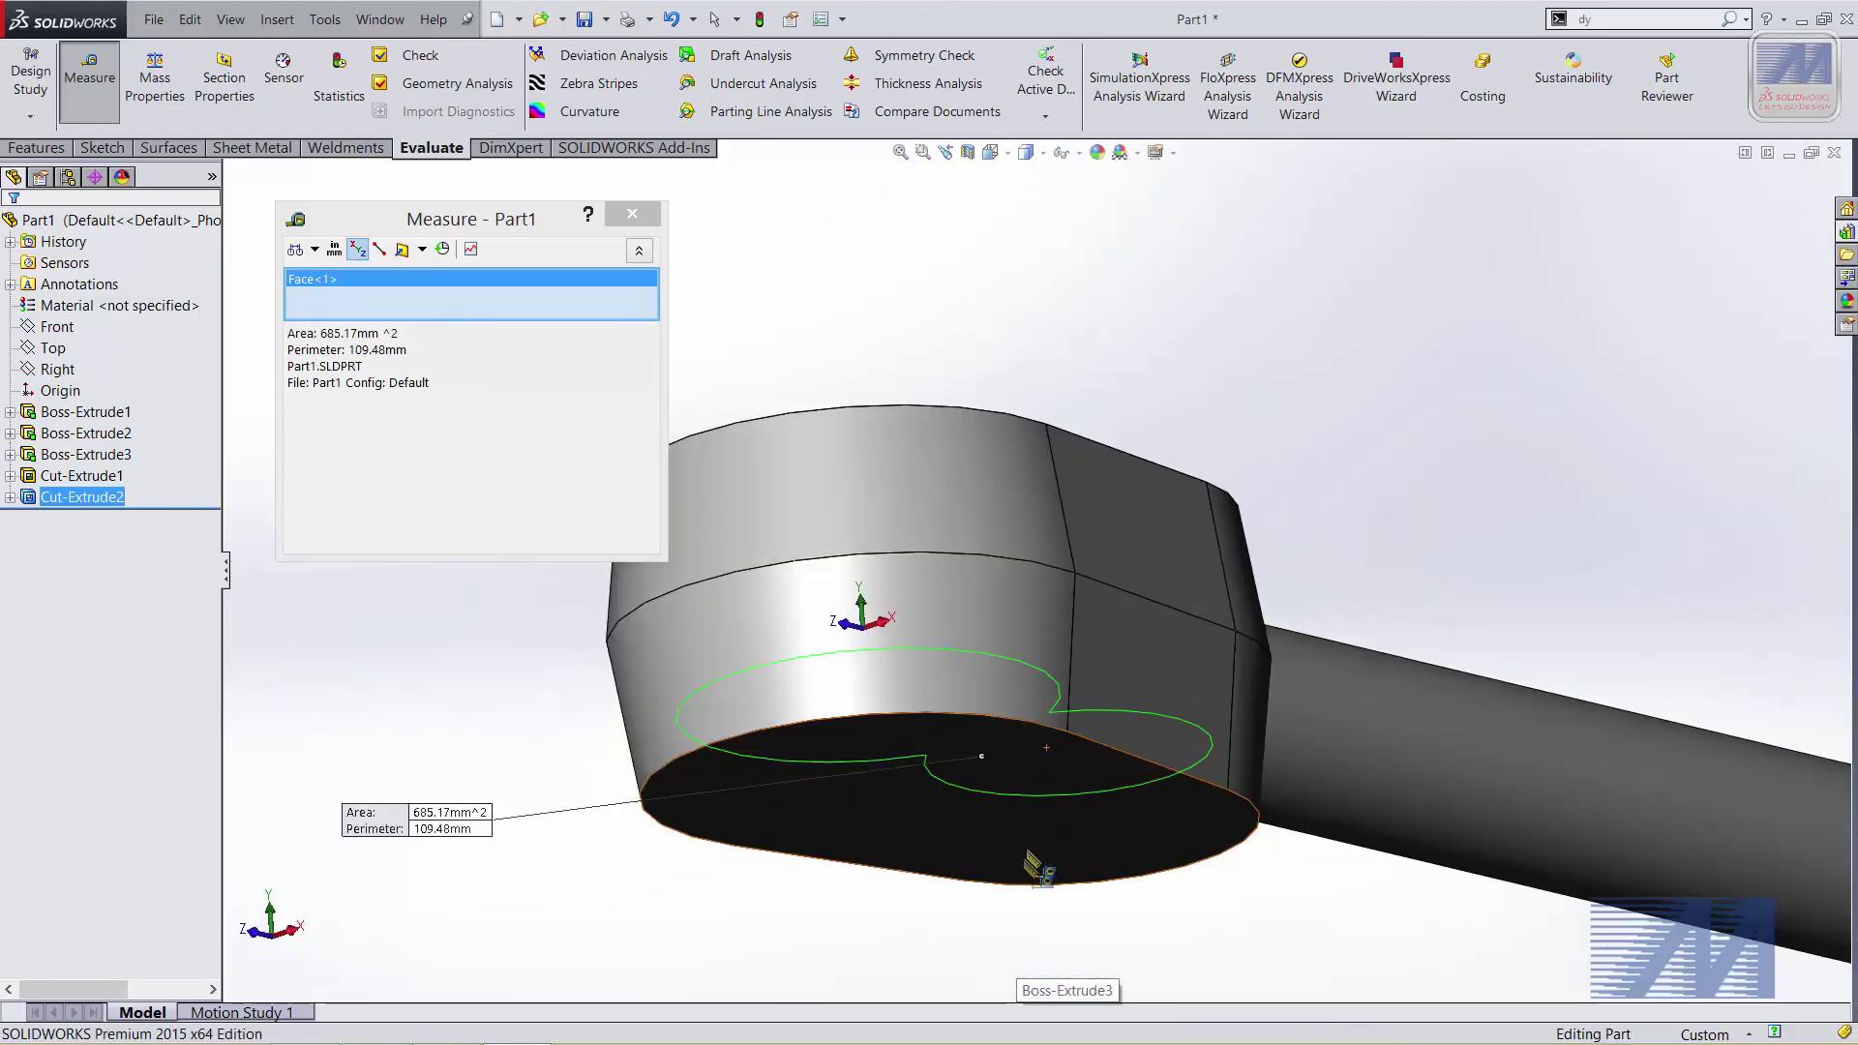
scroll(1029, 871, "up", 1)
left_click(1071, 721)
middle_click_drag(1098, 610, 1087, 767)
scroll(997, 387, "down", 2)
scroll(975, 581, "up", 1)
scroll(905, 650, "down", 3)
middle_click_drag(900, 647, 1070, 503, "ctrl")
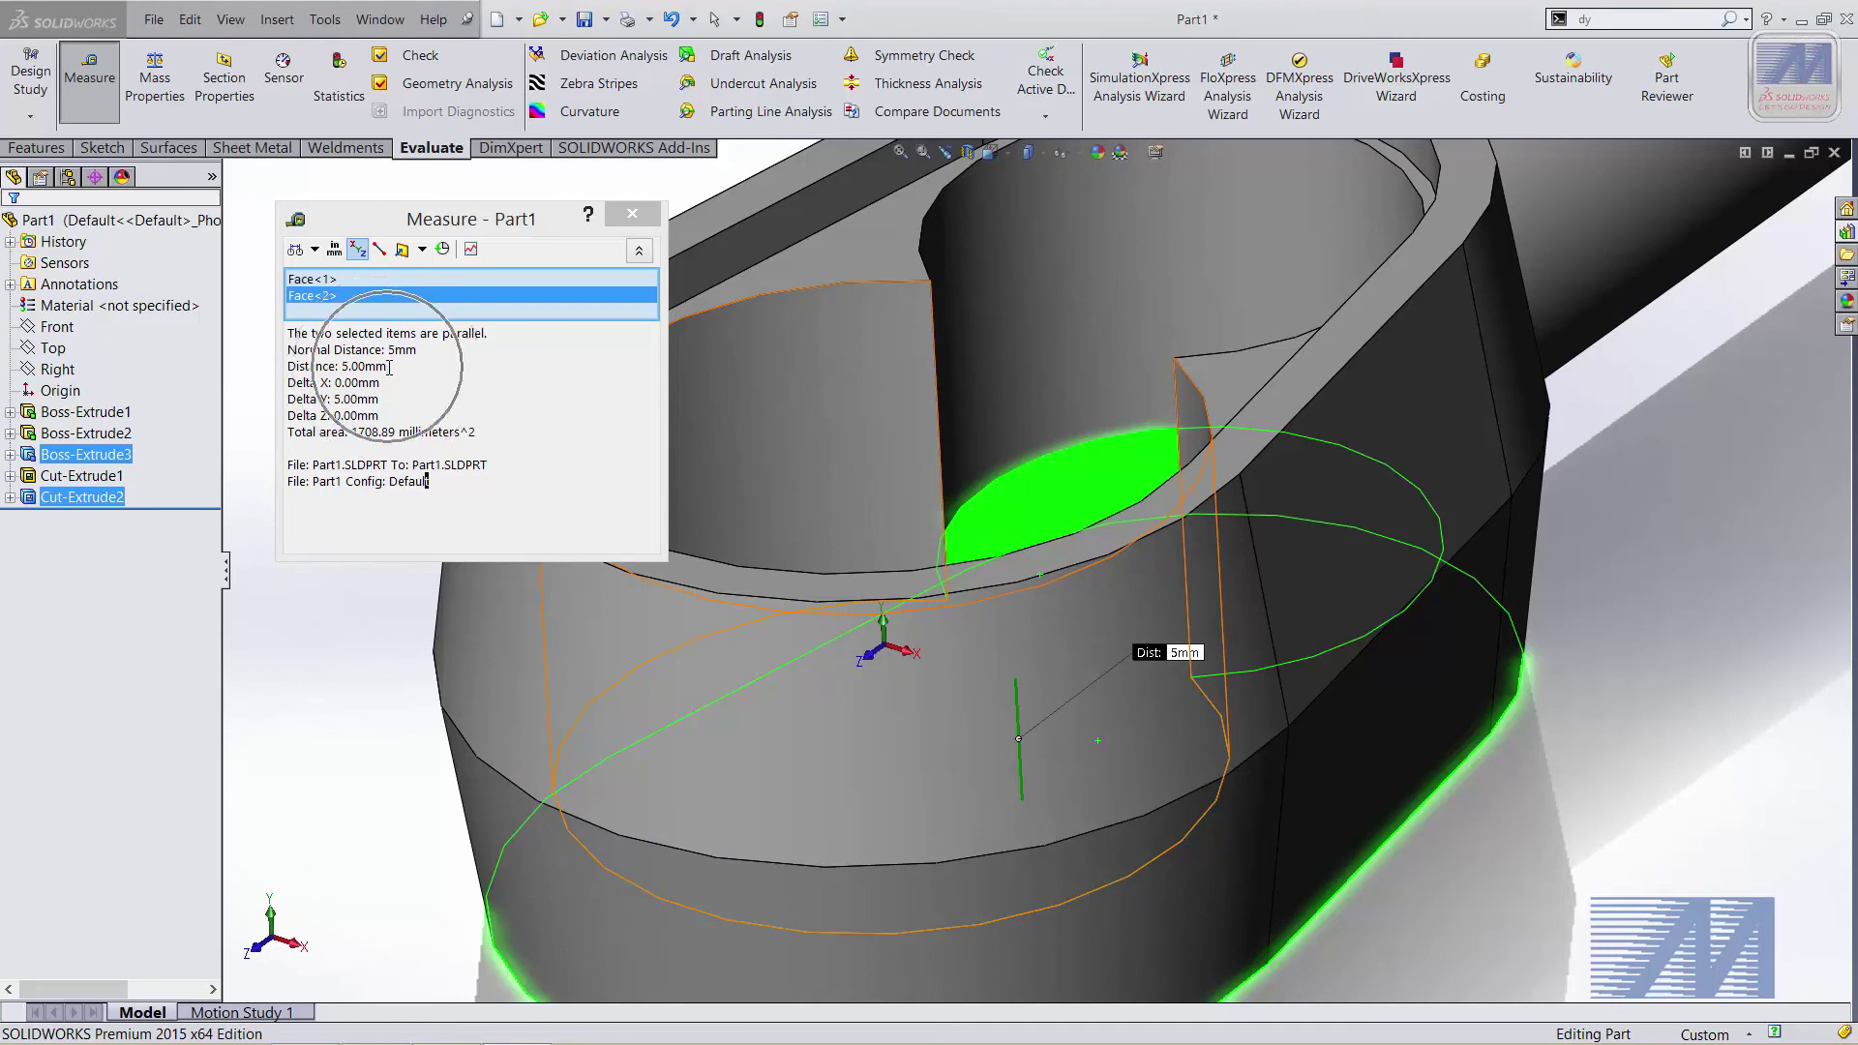
left_click(632, 212)
left_click(36, 147)
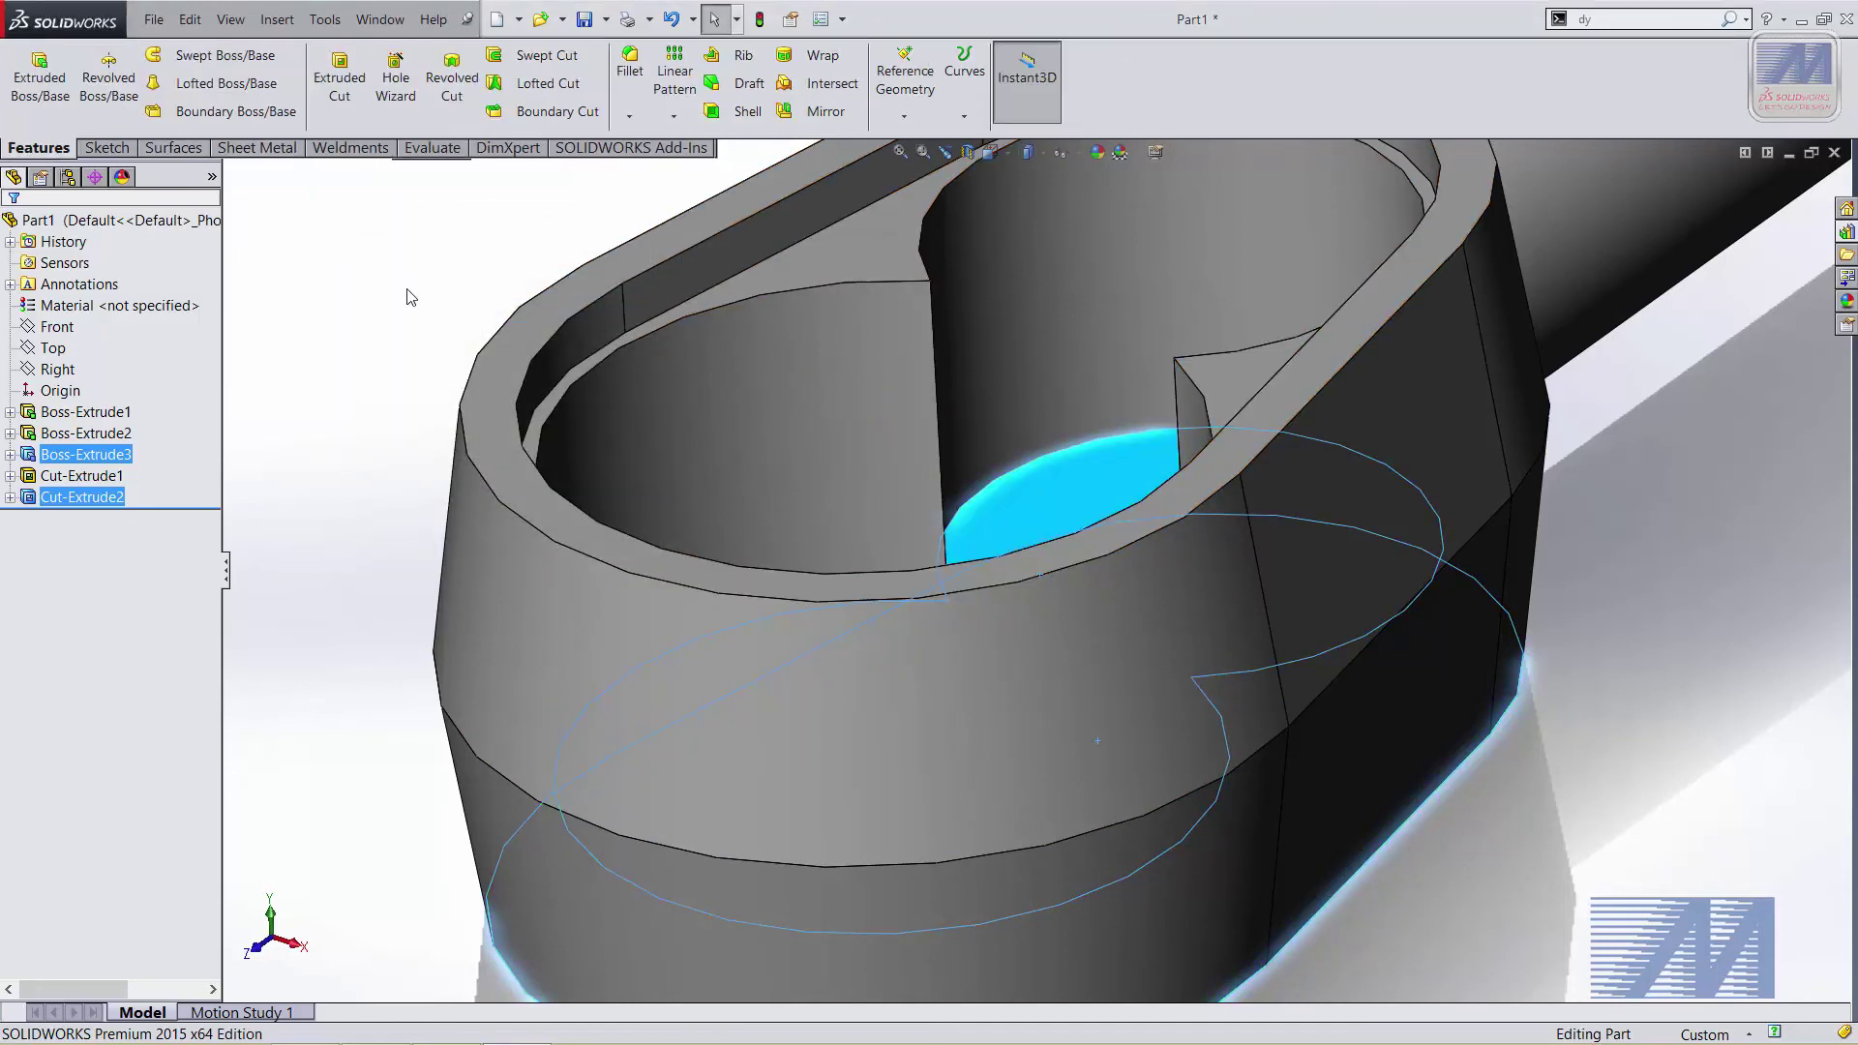
Start a Hole Wizard hole and set its type to Drill sizes
left_click(411, 297)
key("f")
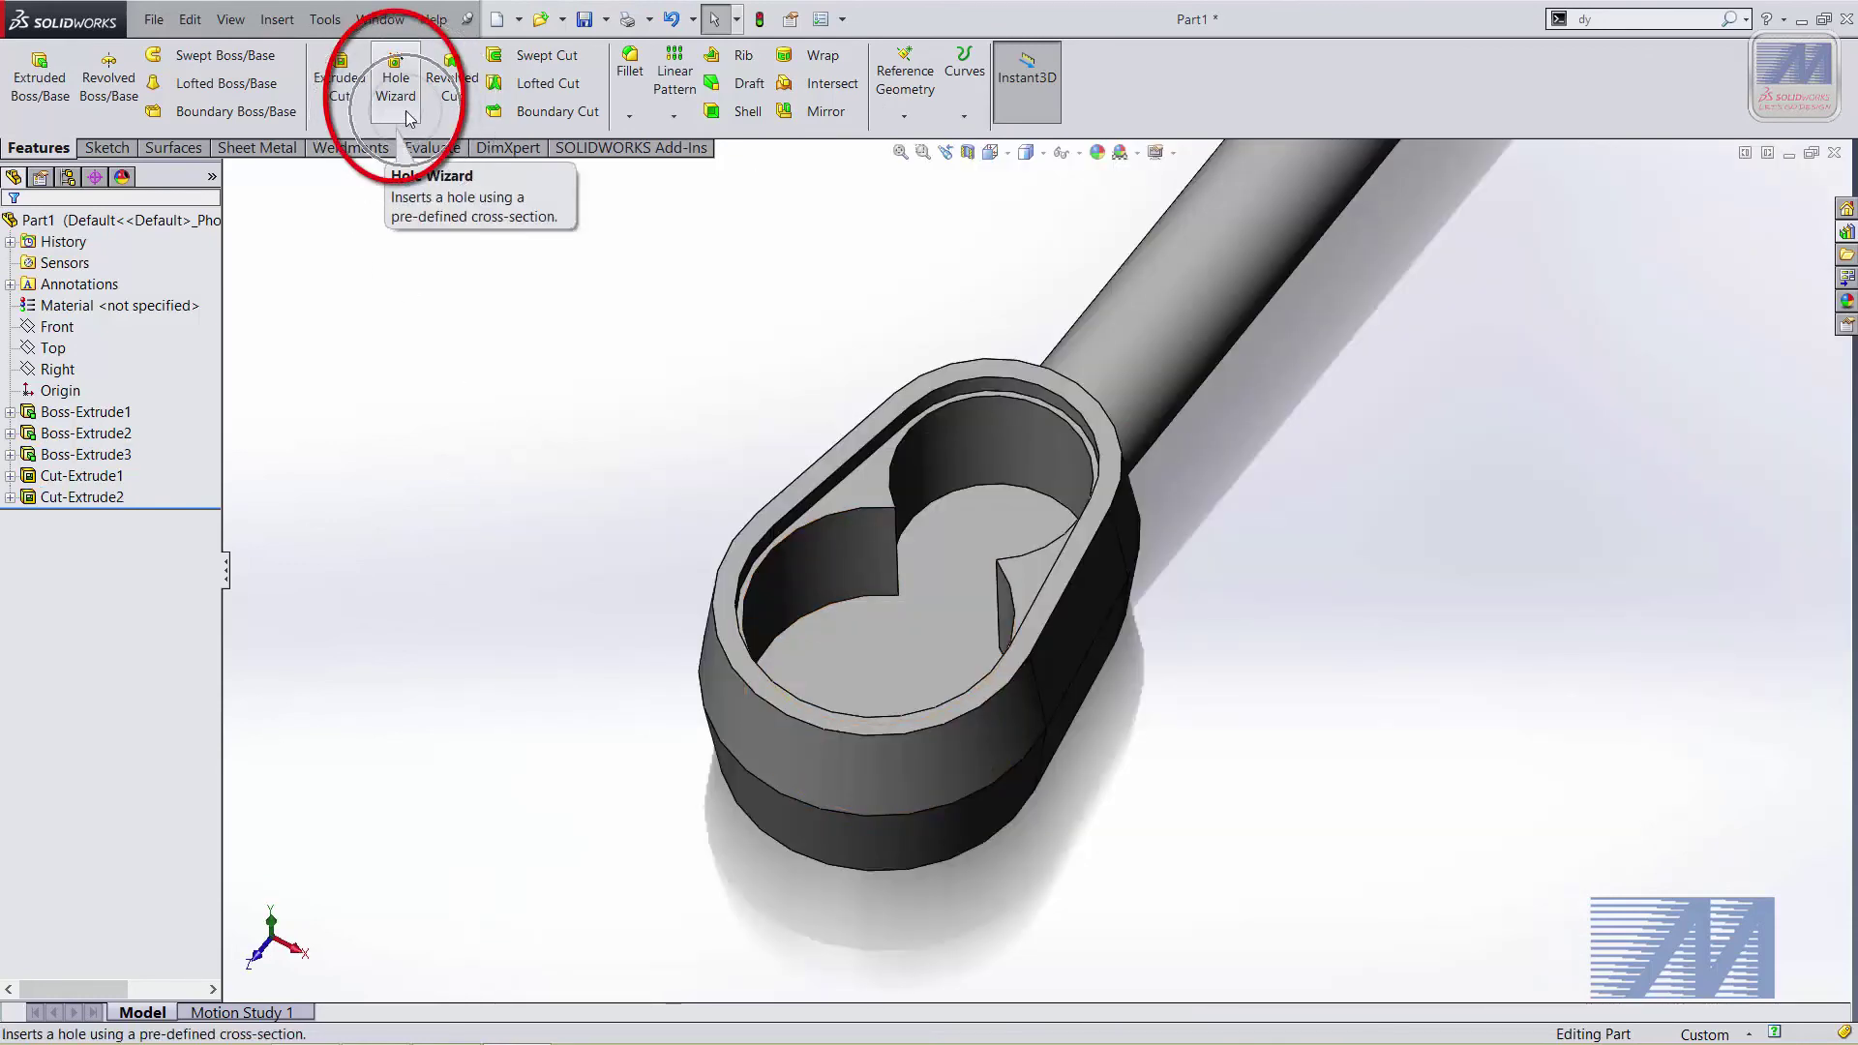
left_click(406, 114)
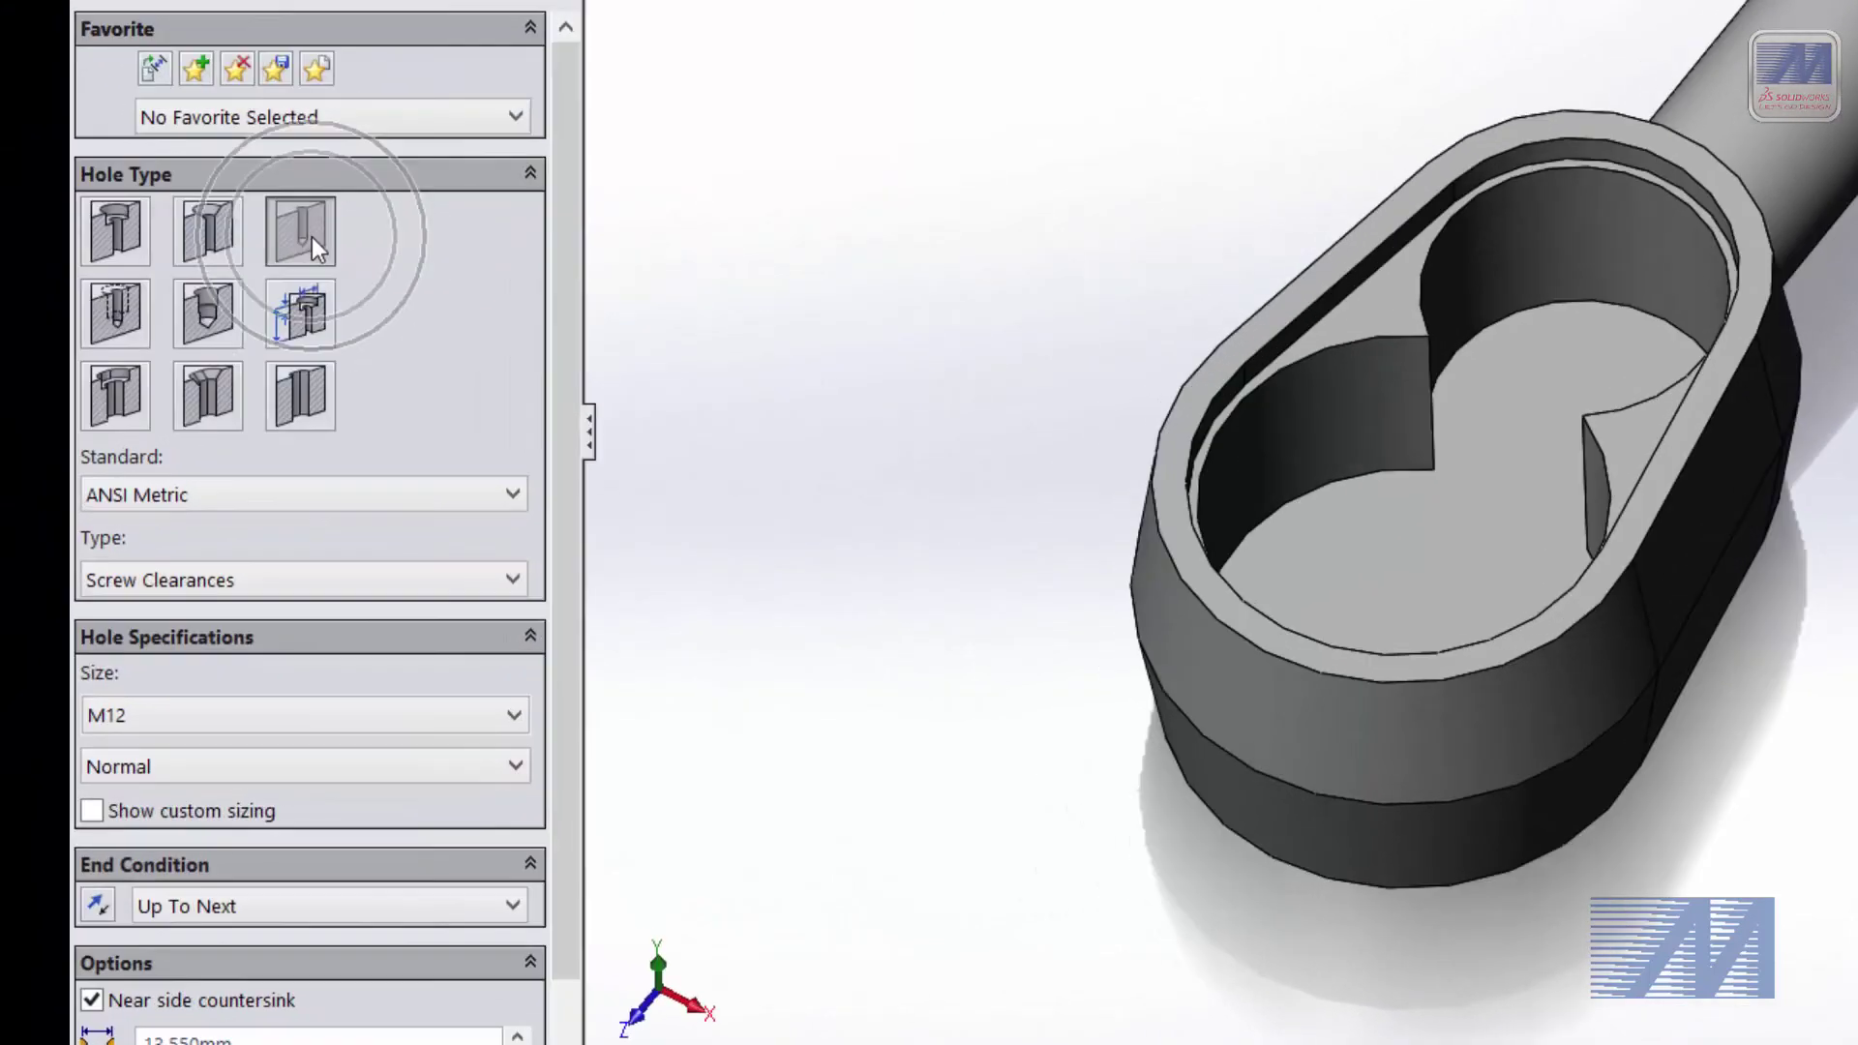
left_click(160, 451)
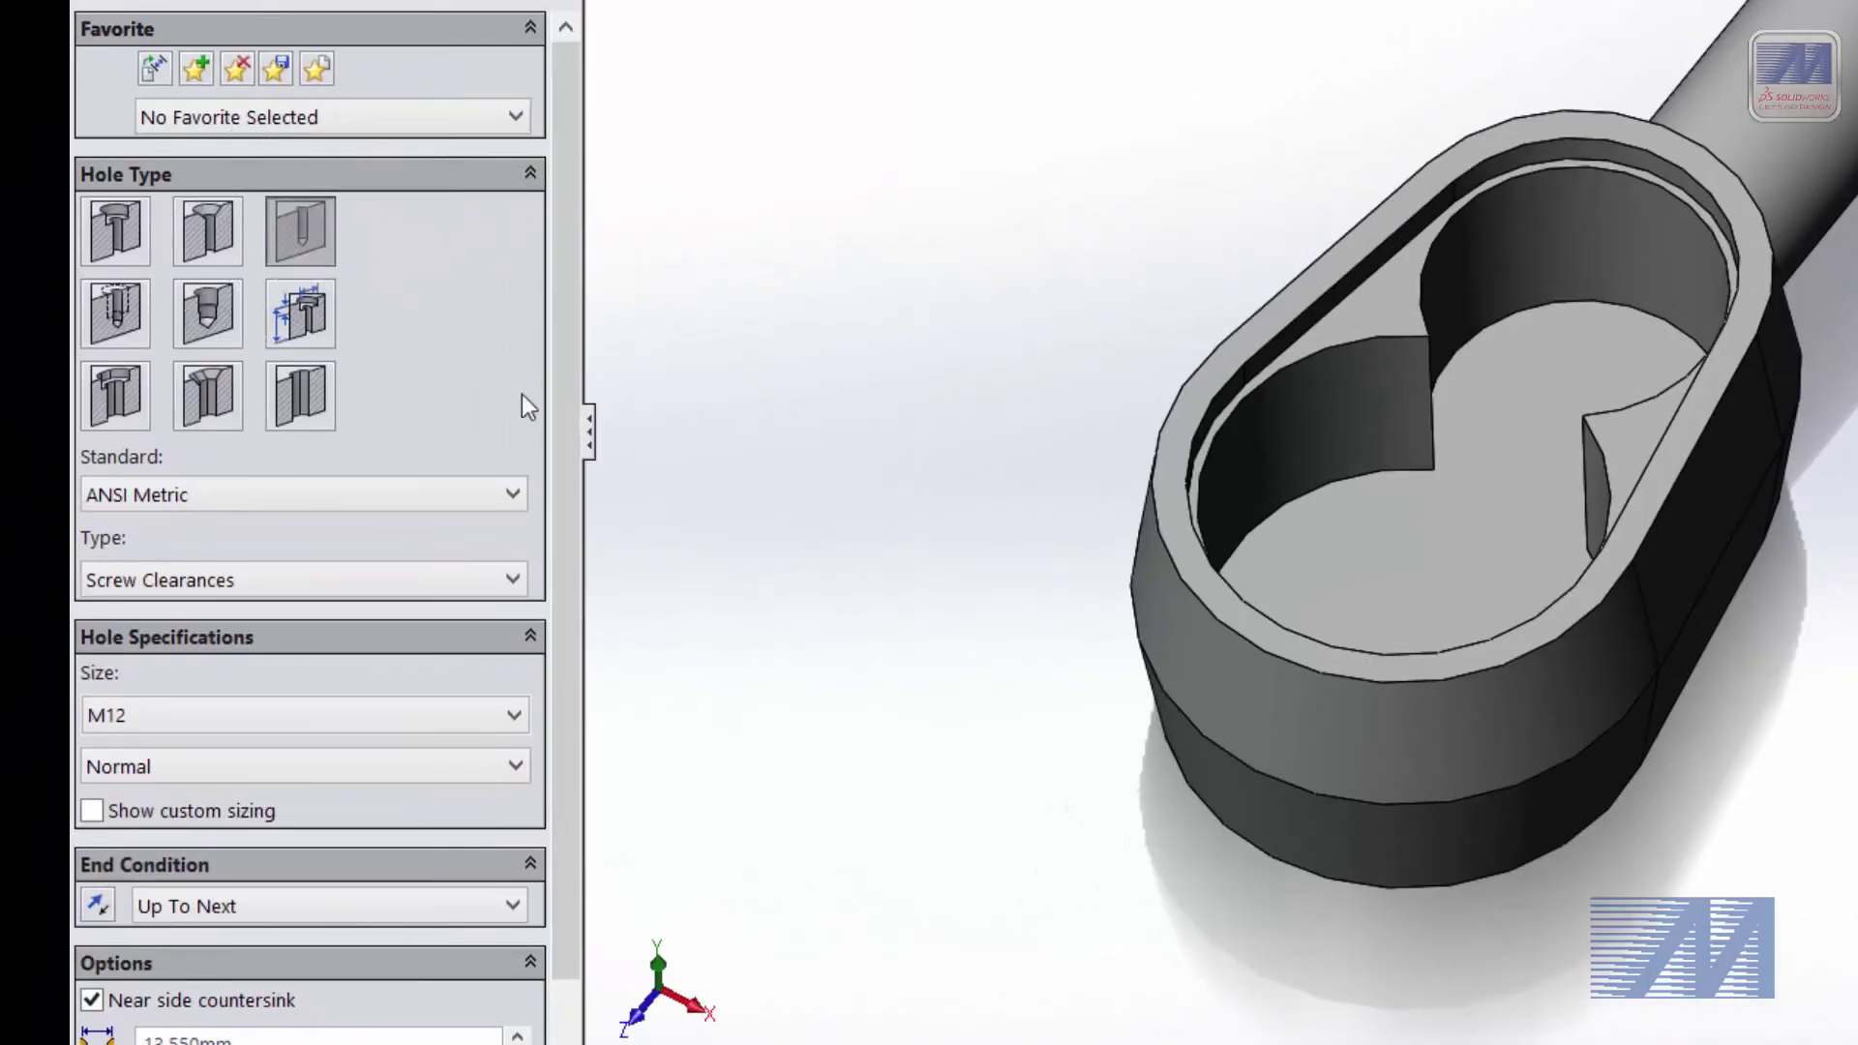
left_click(386, 585)
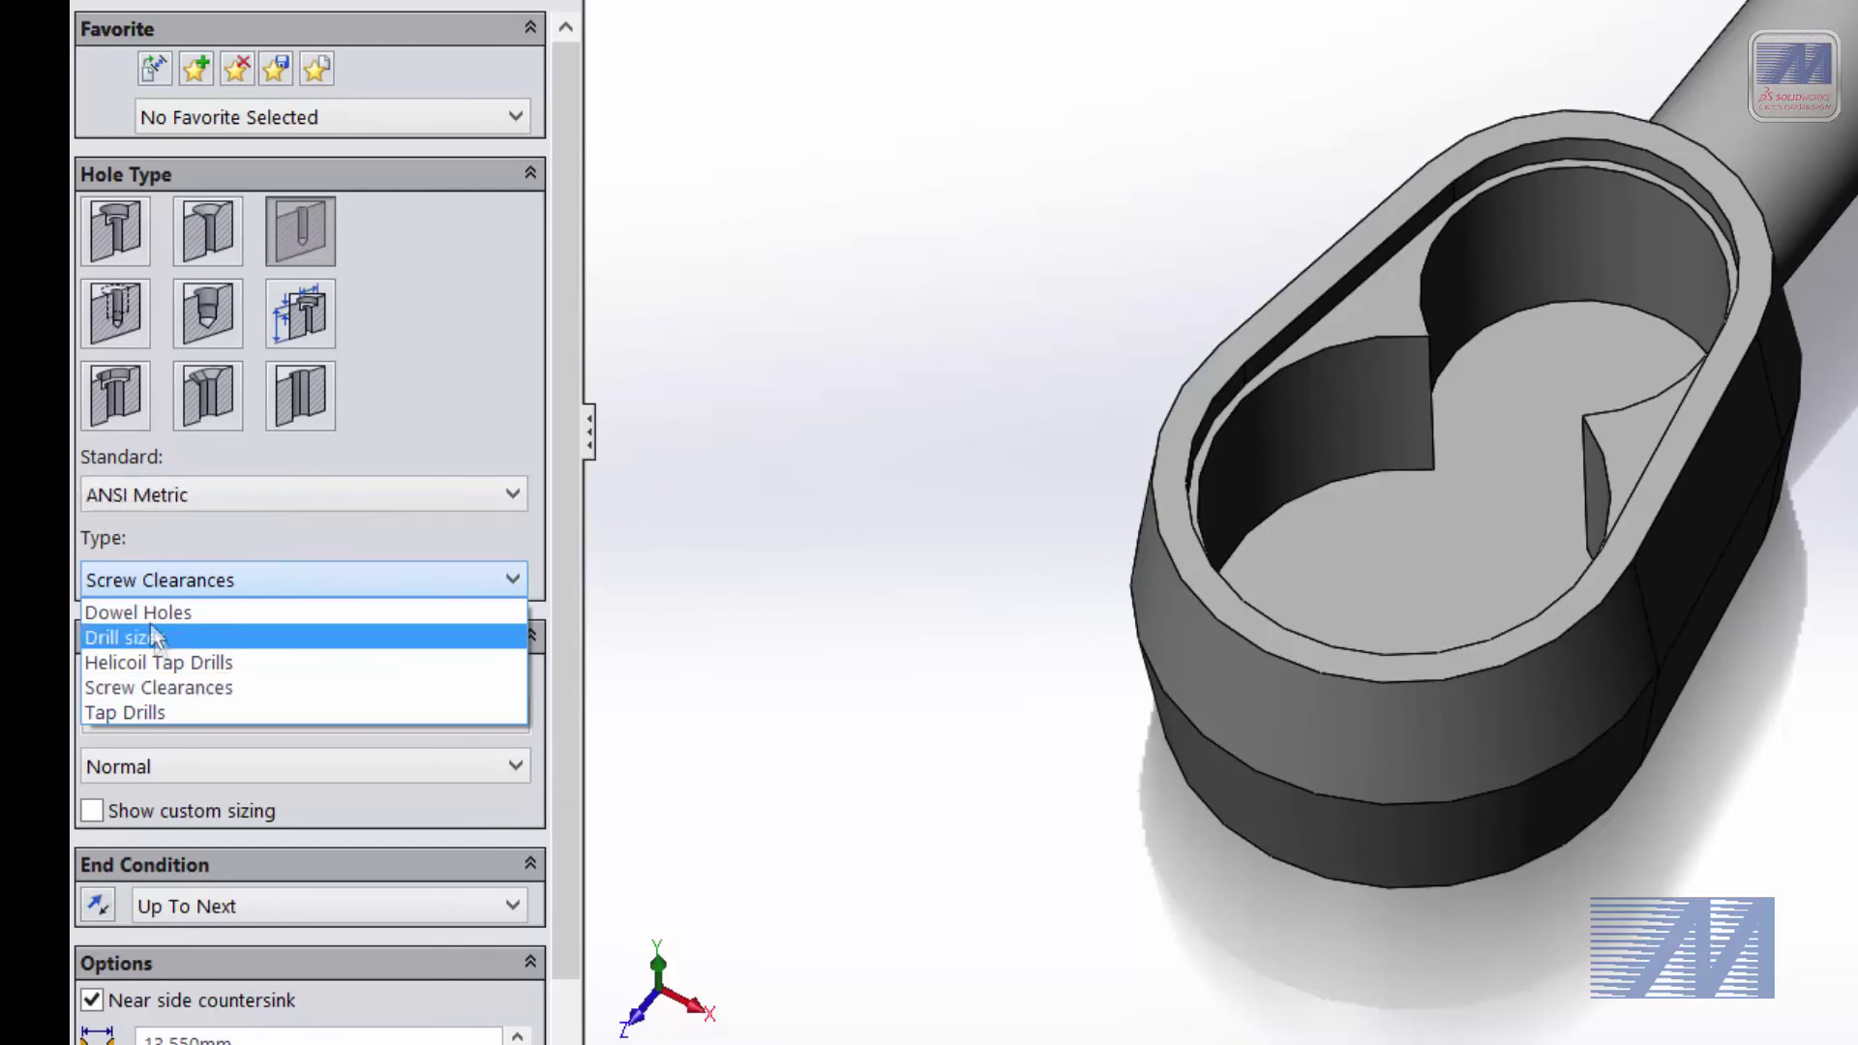
left_click(101, 580)
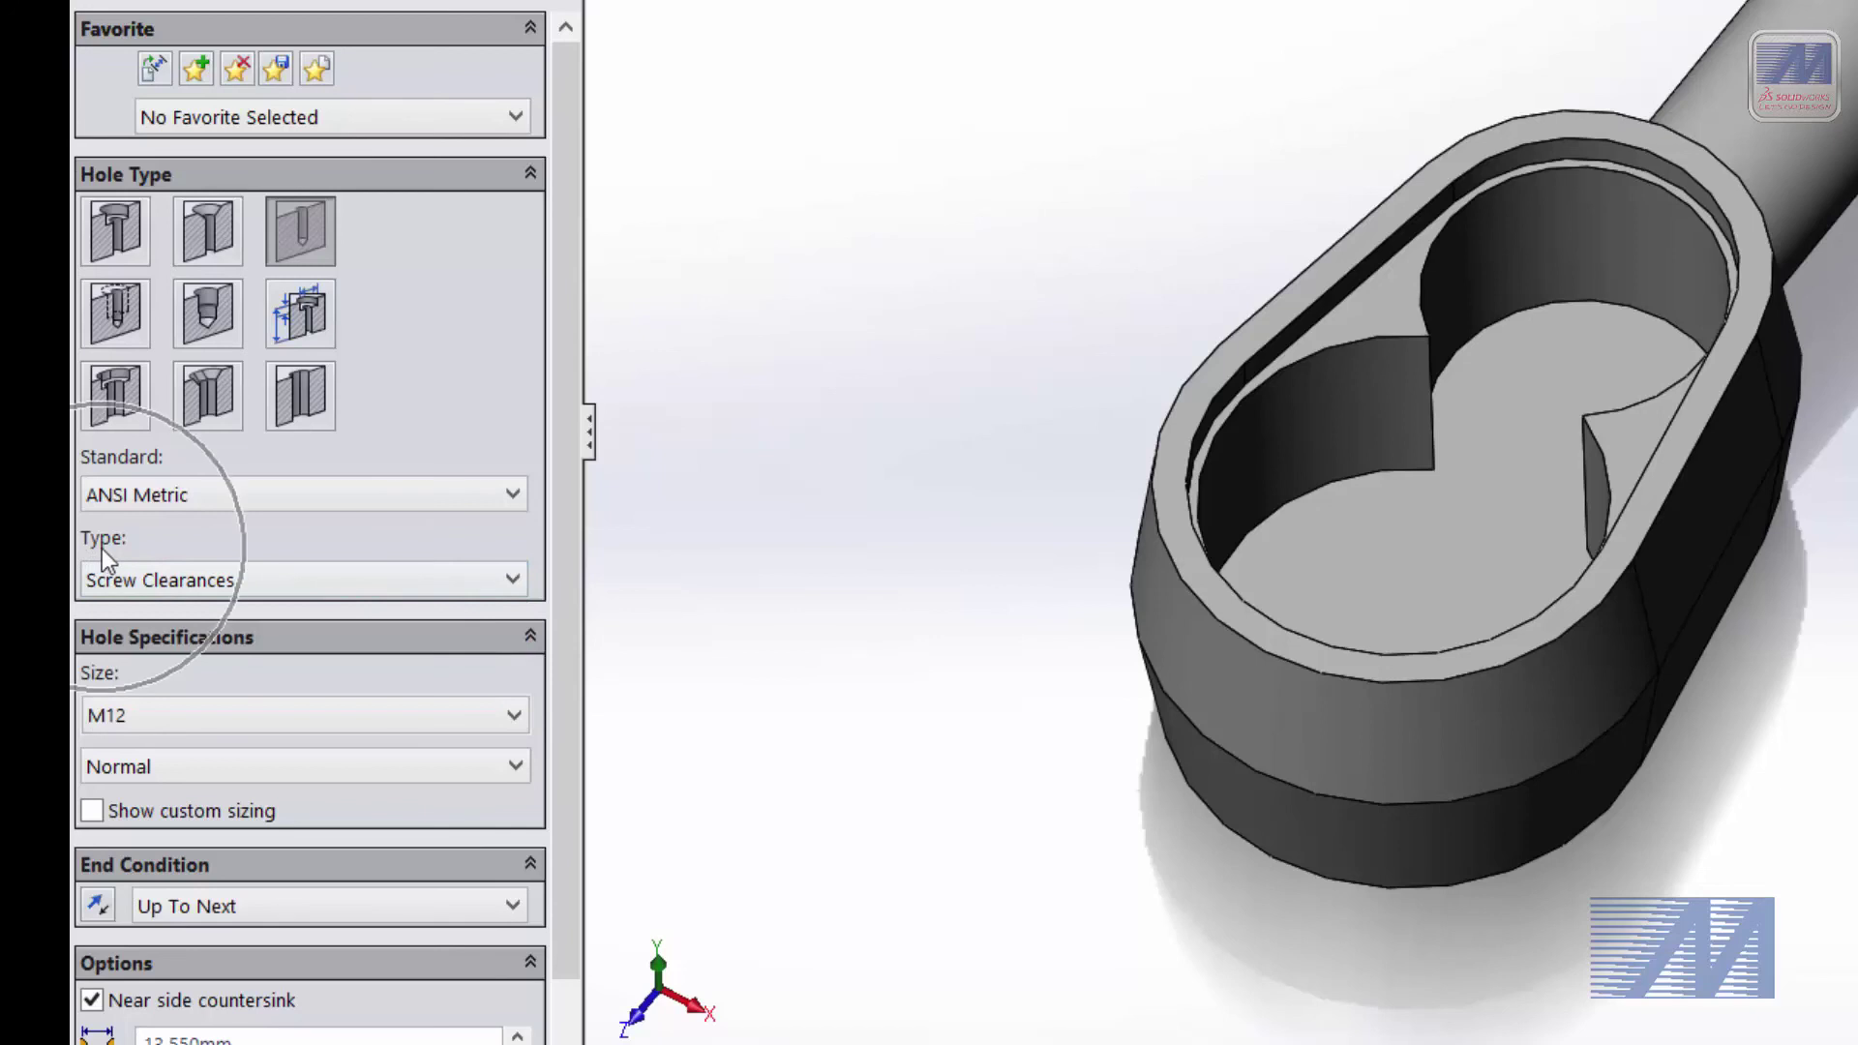
left_click(137, 586)
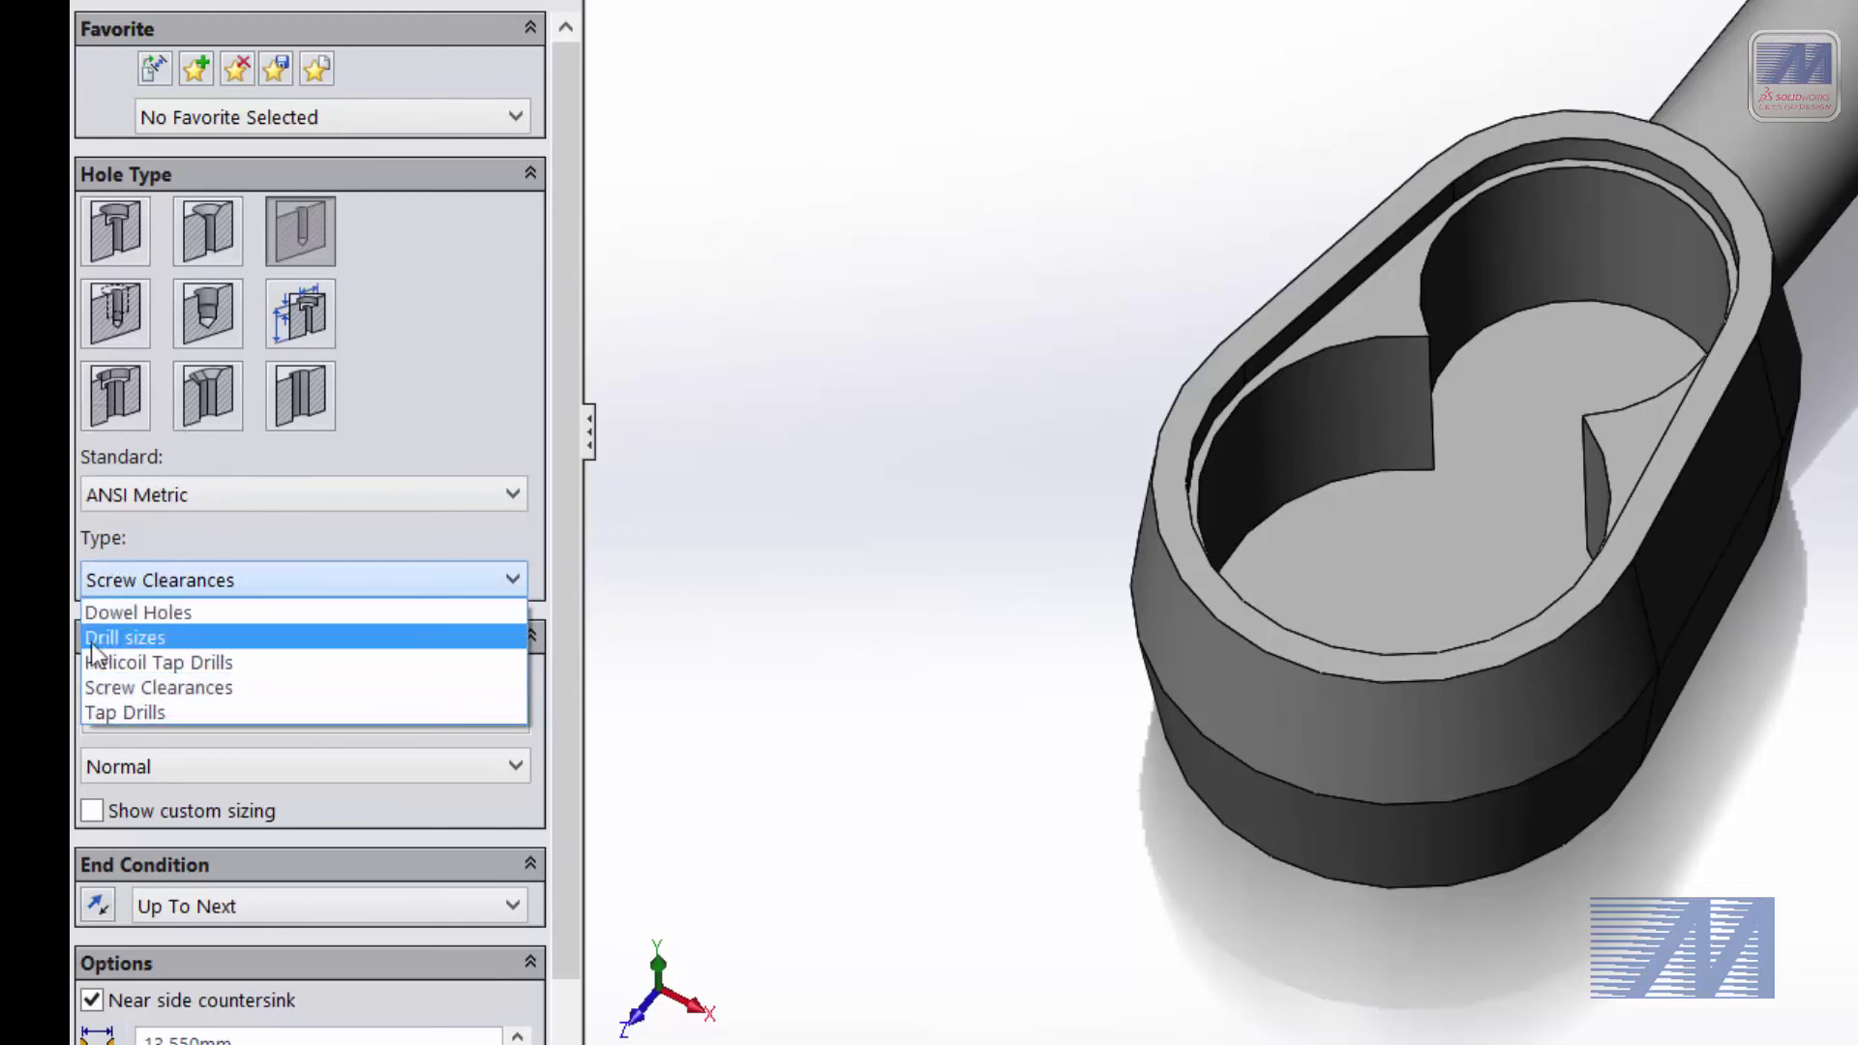
left_click(119, 637)
Set the hole size to Ø9.0 with a Through All end condition
scroll(569, 673, "down", 1)
left_click(391, 681)
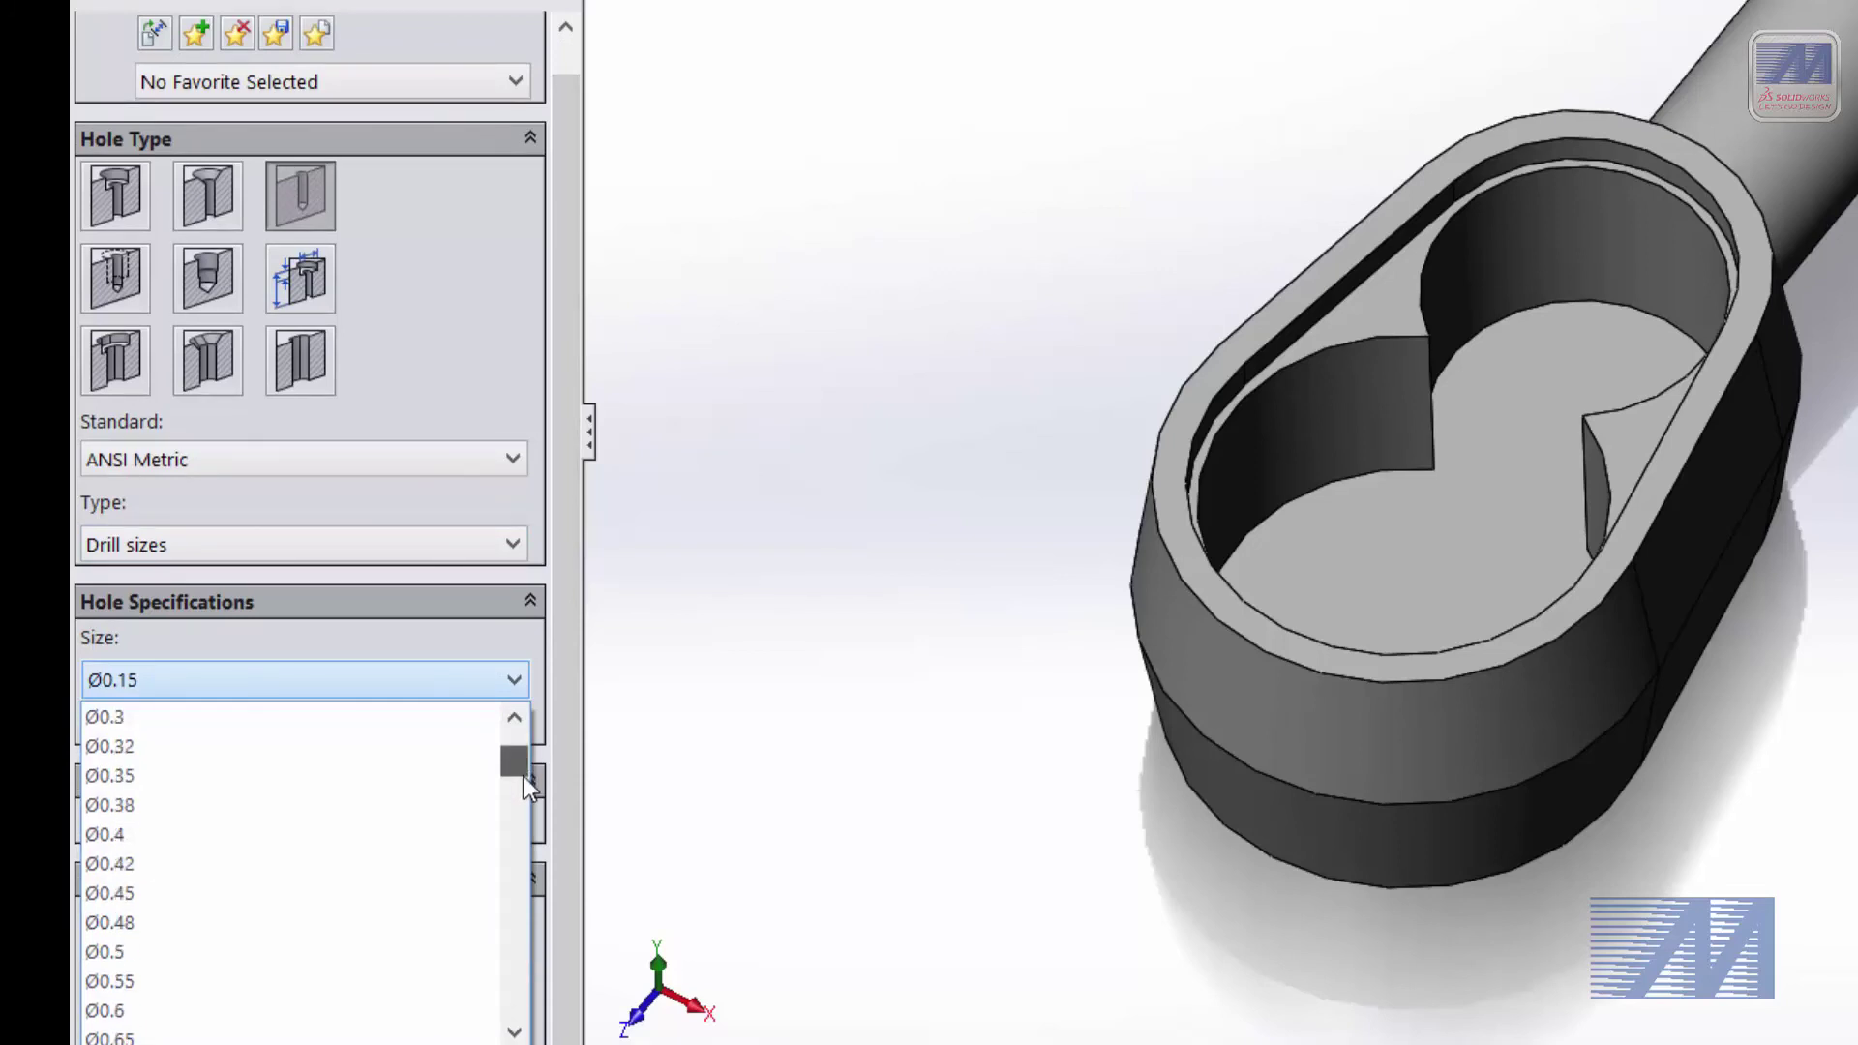
left_click_drag(519, 751, 525, 829)
left_click(503, 722)
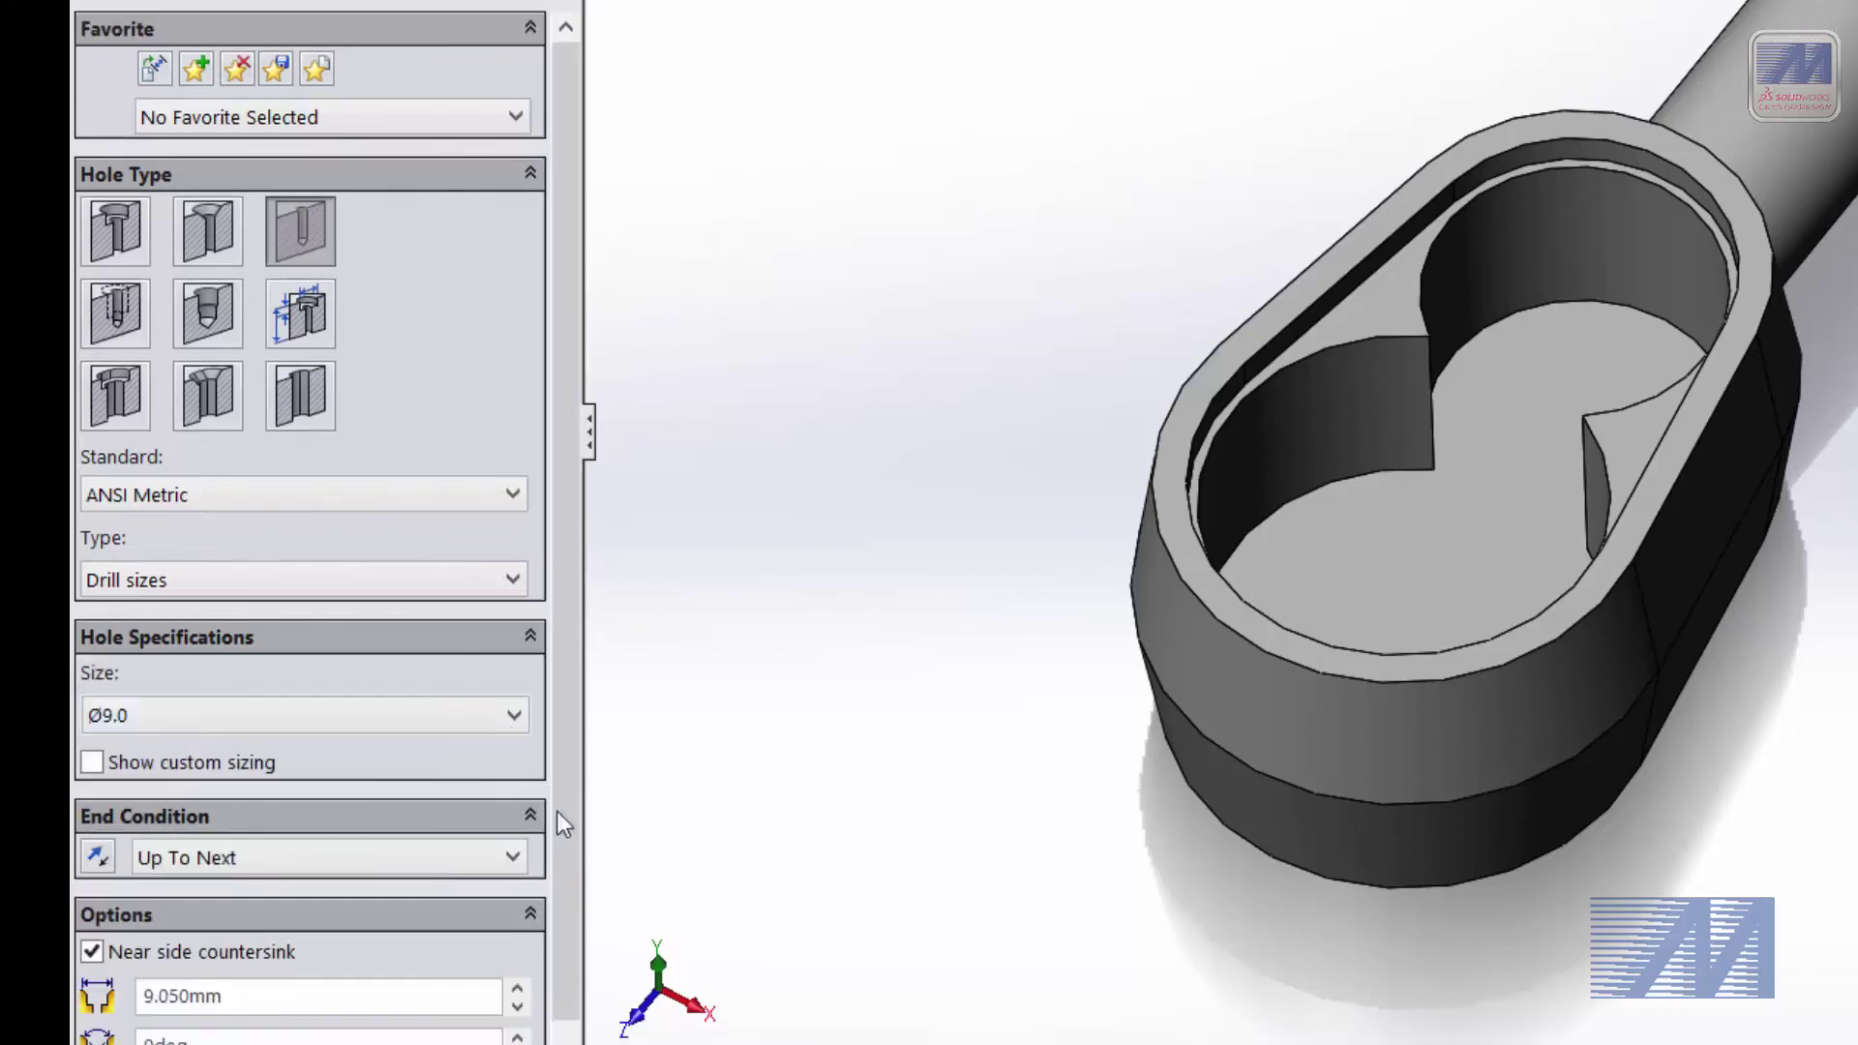
scroll(554, 823, "down", 1)
left_click(322, 822)
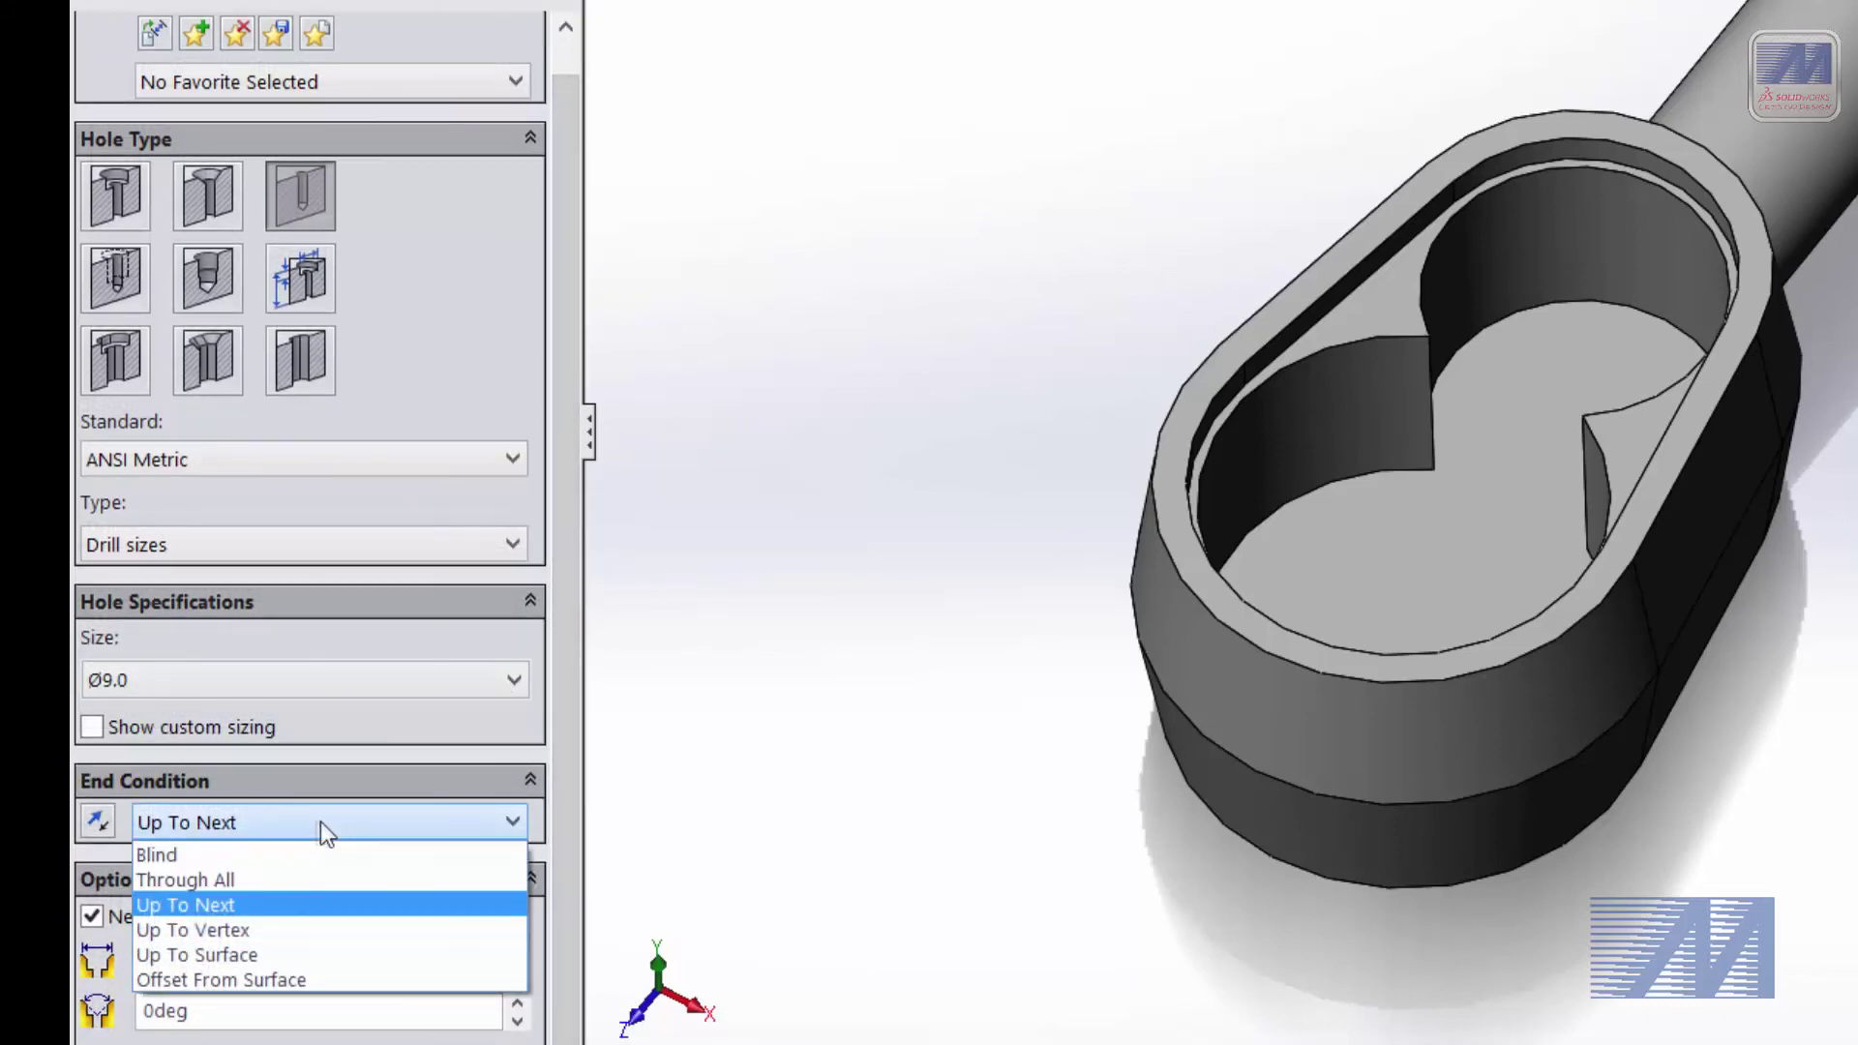
left_click(215, 887)
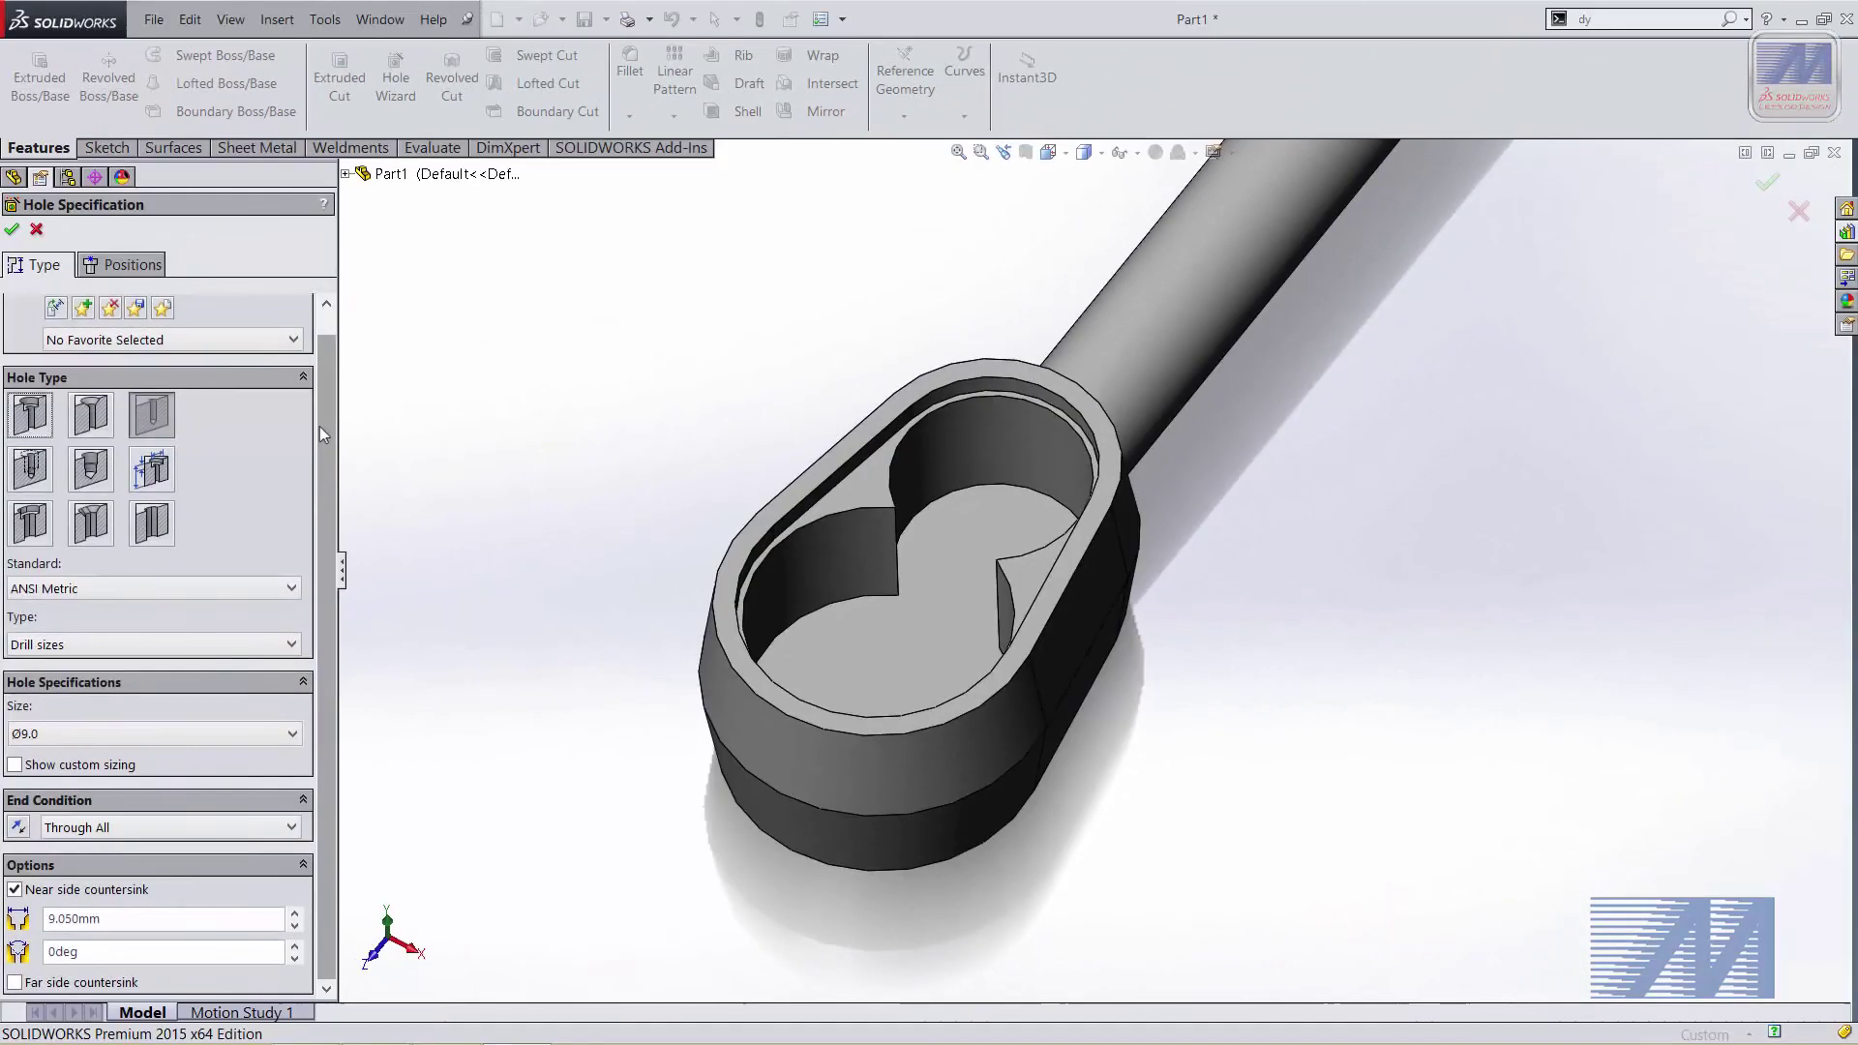
scroll(322, 434, "up", 1)
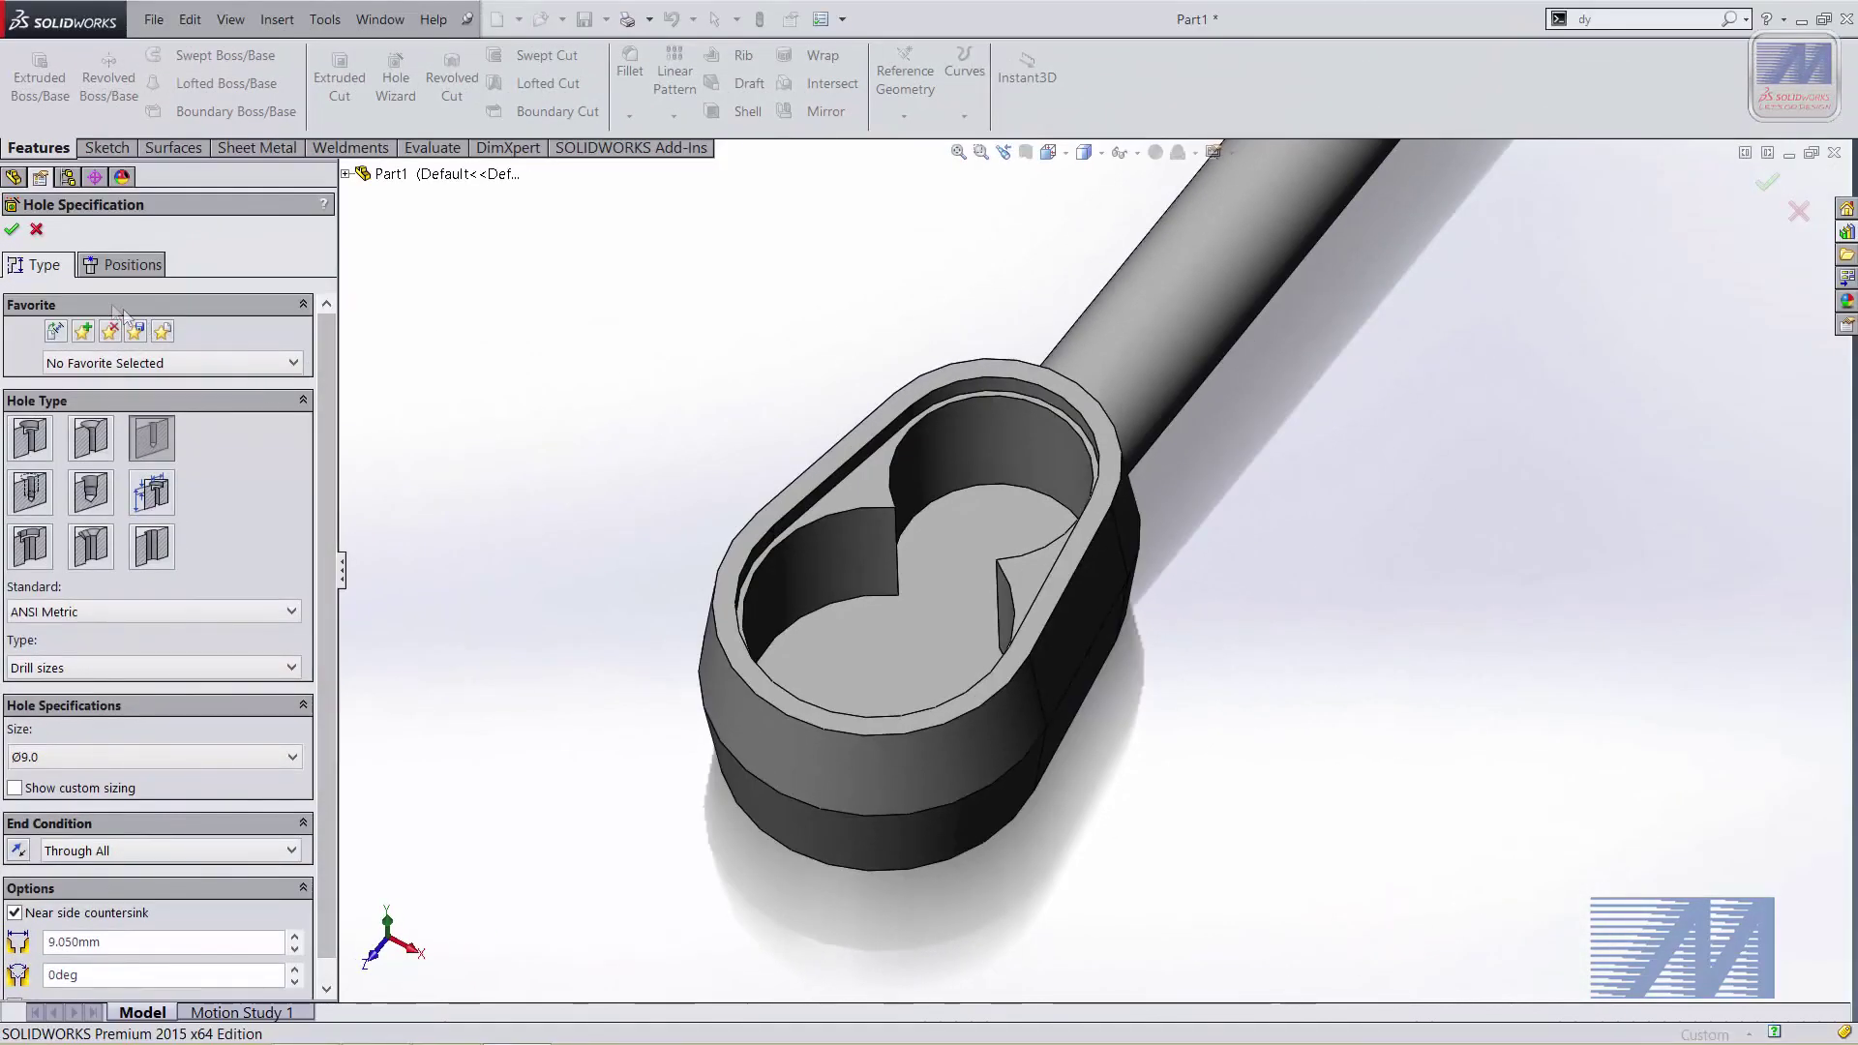
left_click(123, 267)
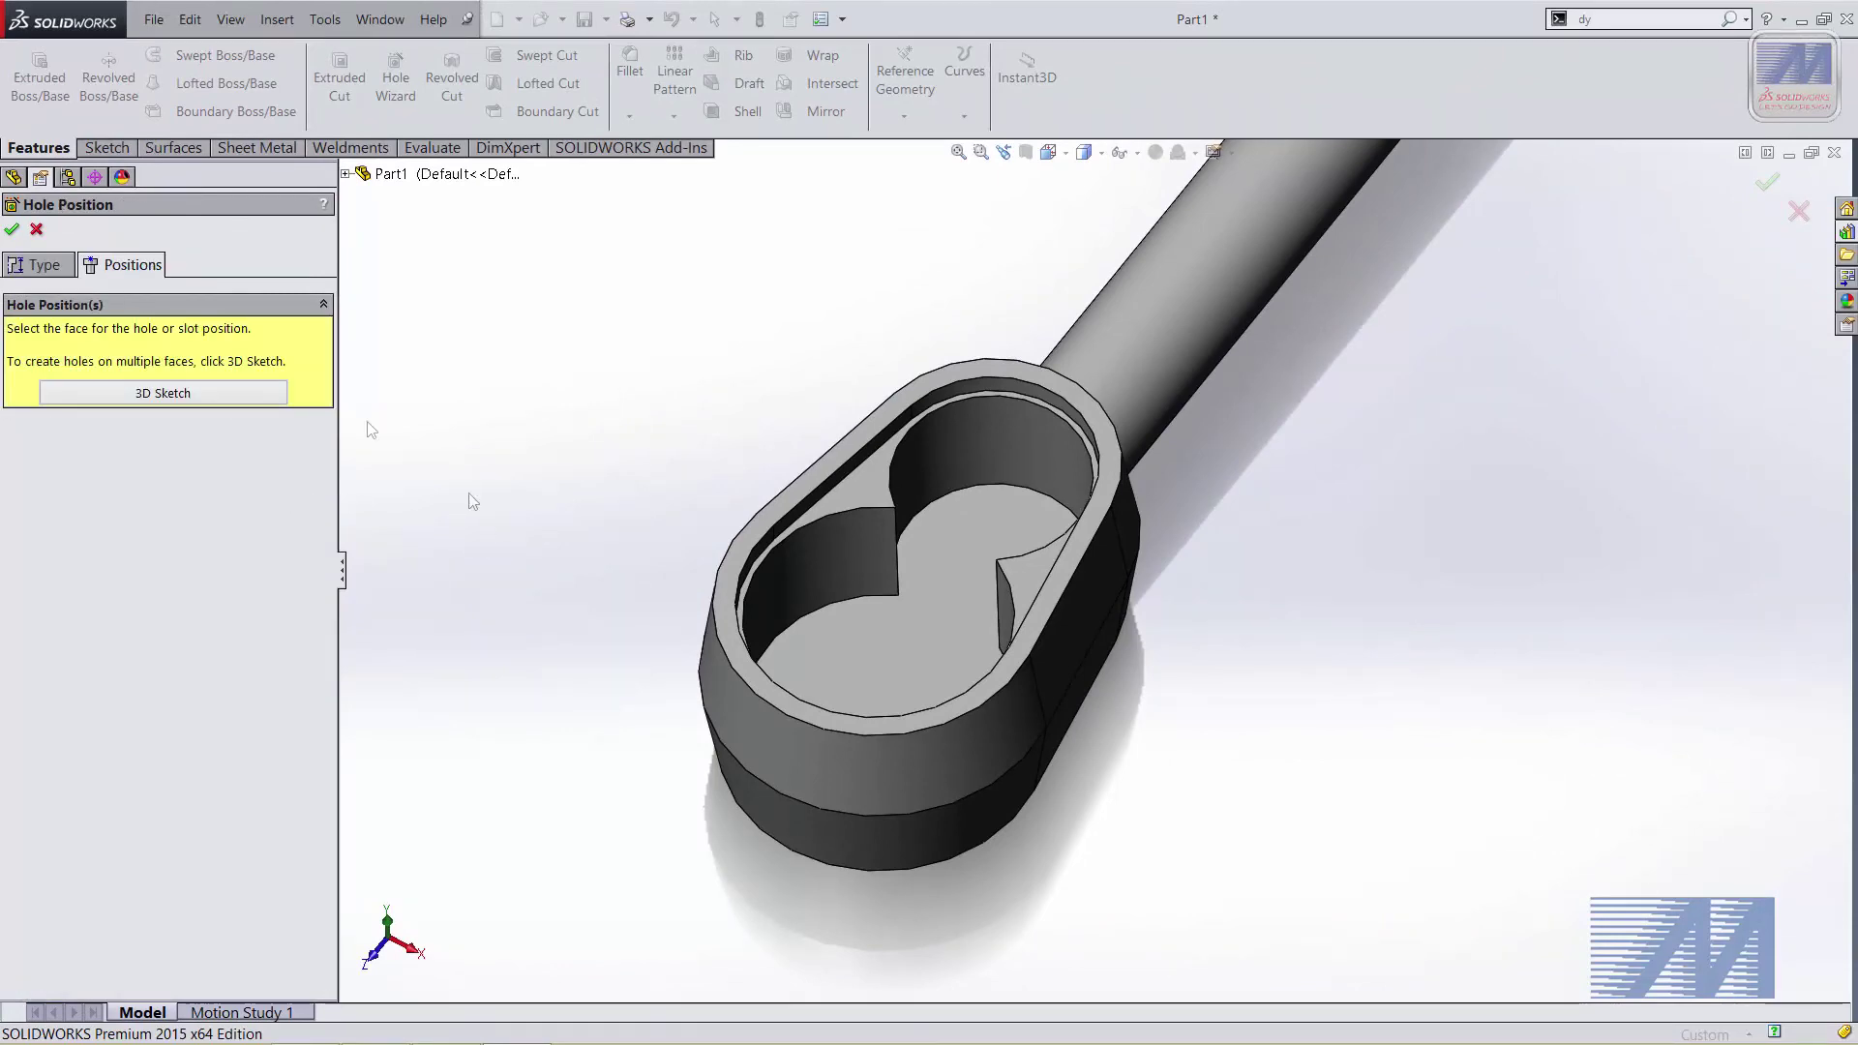
Place the Ø9.0 hole on the pocket floor at the small arc's centre
scroll(856, 622, "down", 1)
scroll(872, 635, "down", 2)
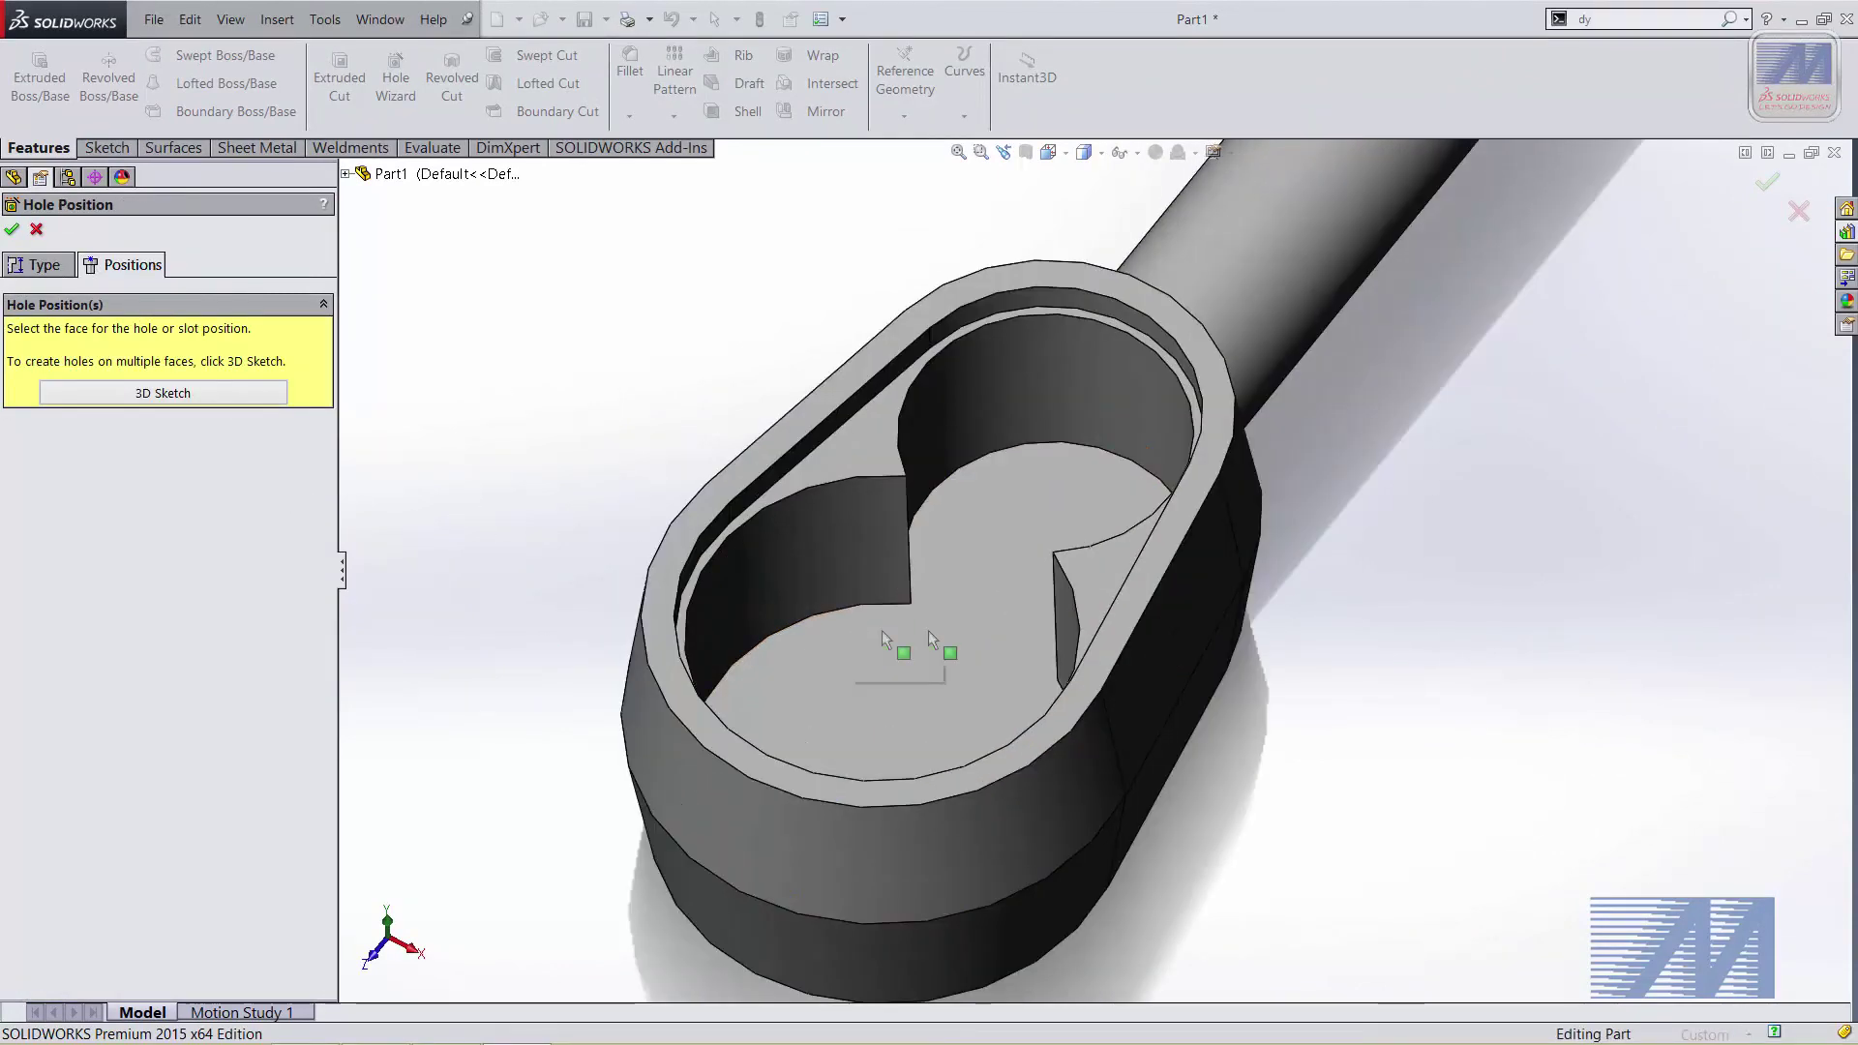
left_click(1010, 585)
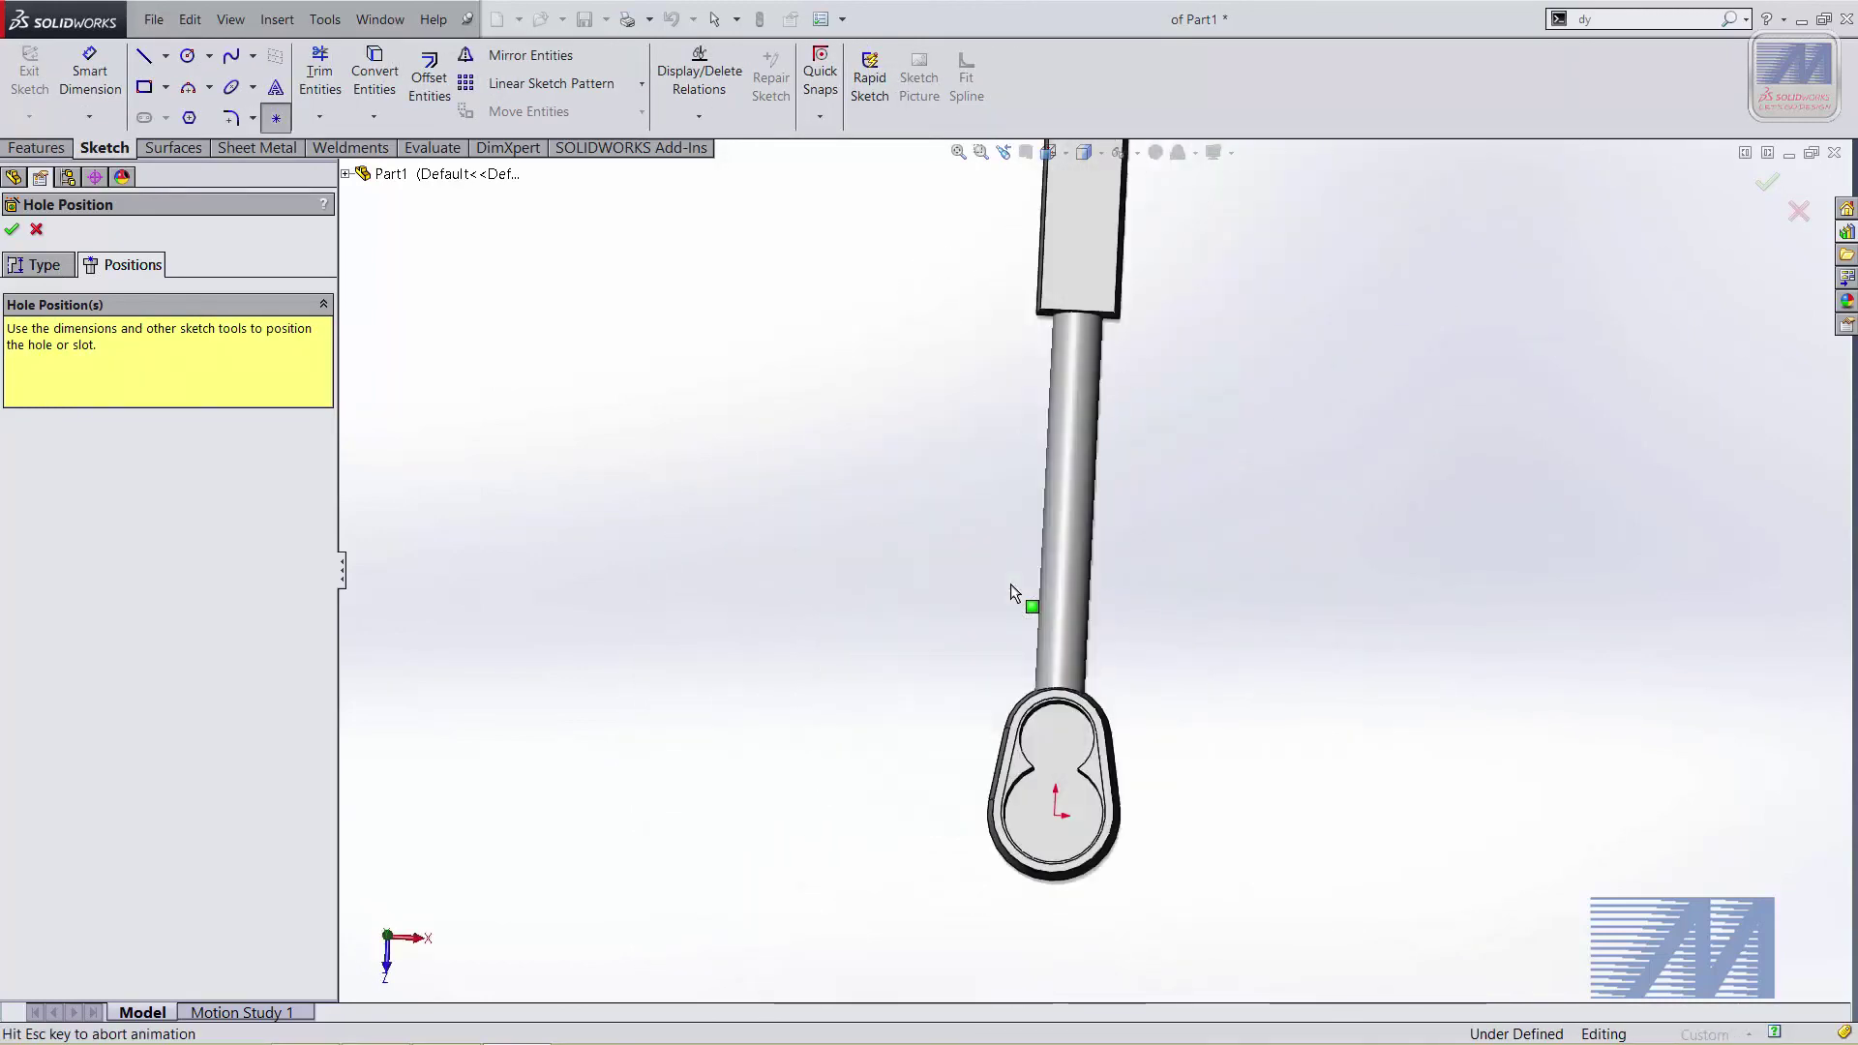
scroll(1093, 864, "down", 5)
scroll(1065, 755, "down", 2)
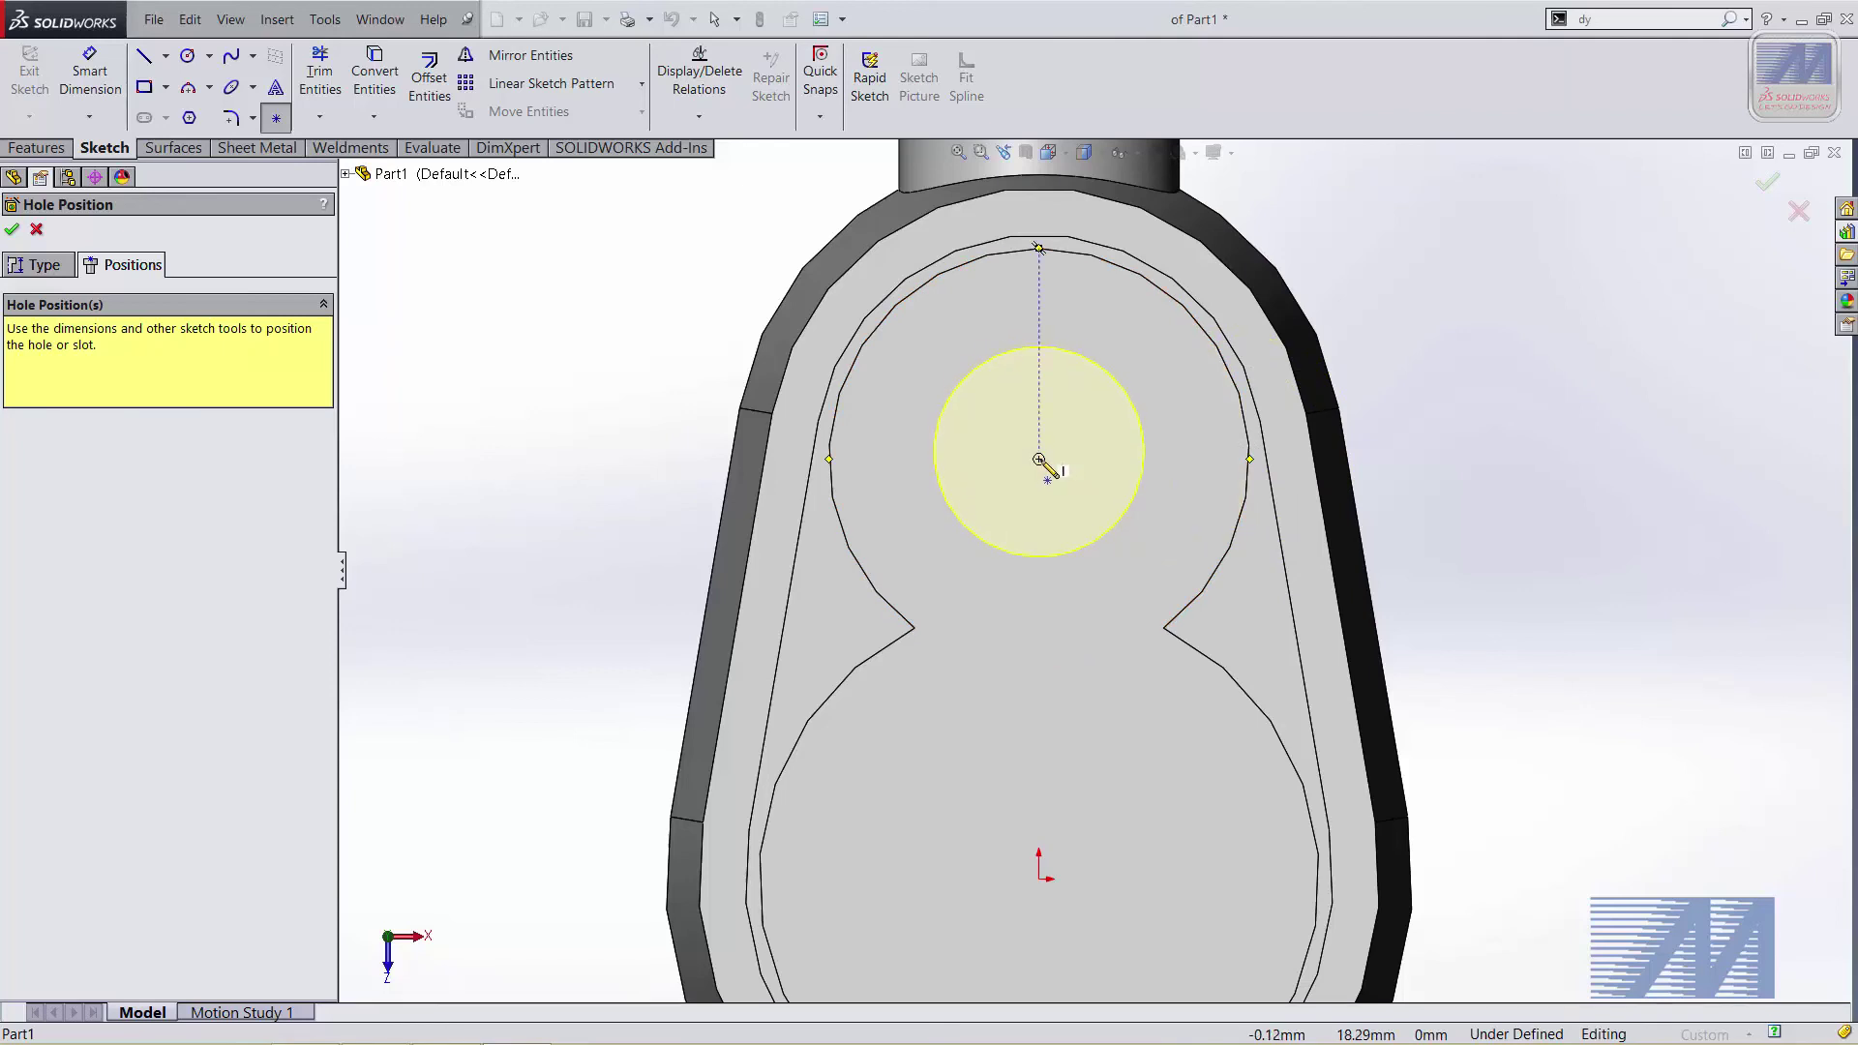
left_click(1039, 460)
scroll(1120, 593, "up", 2)
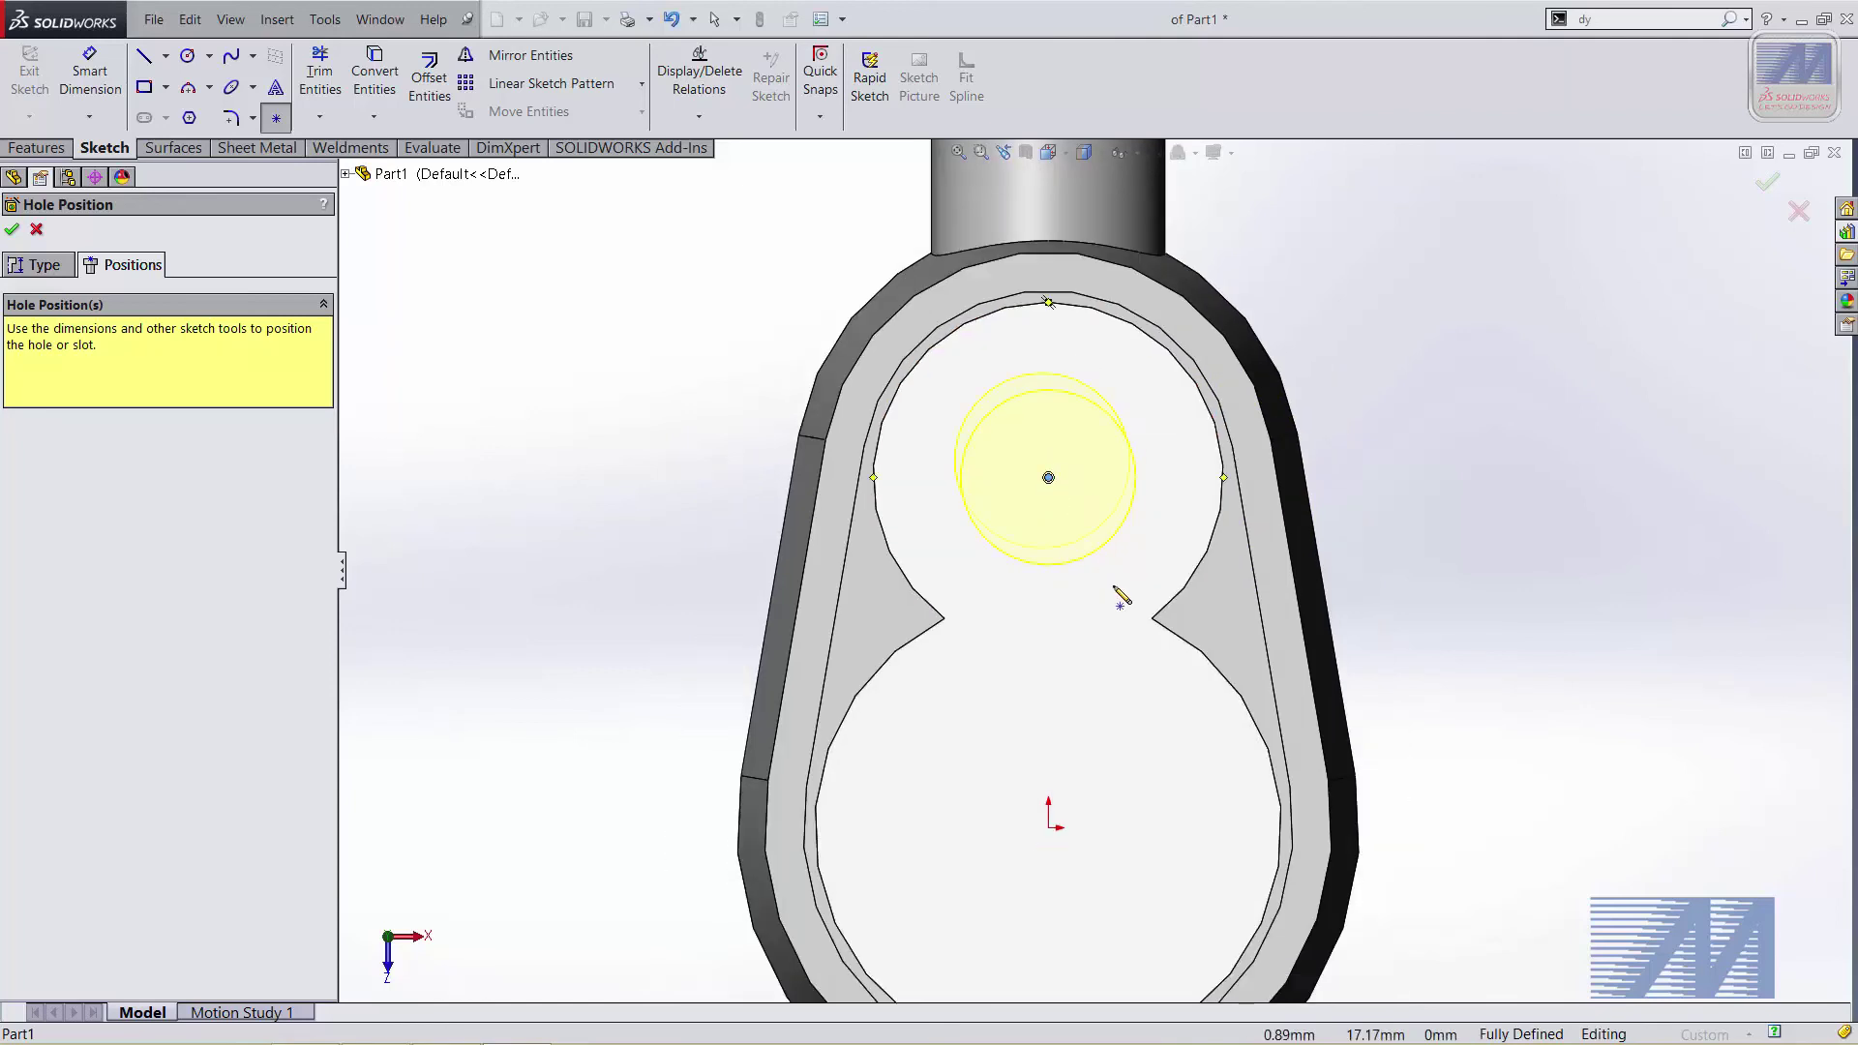
scroll(1112, 643, "up", 2)
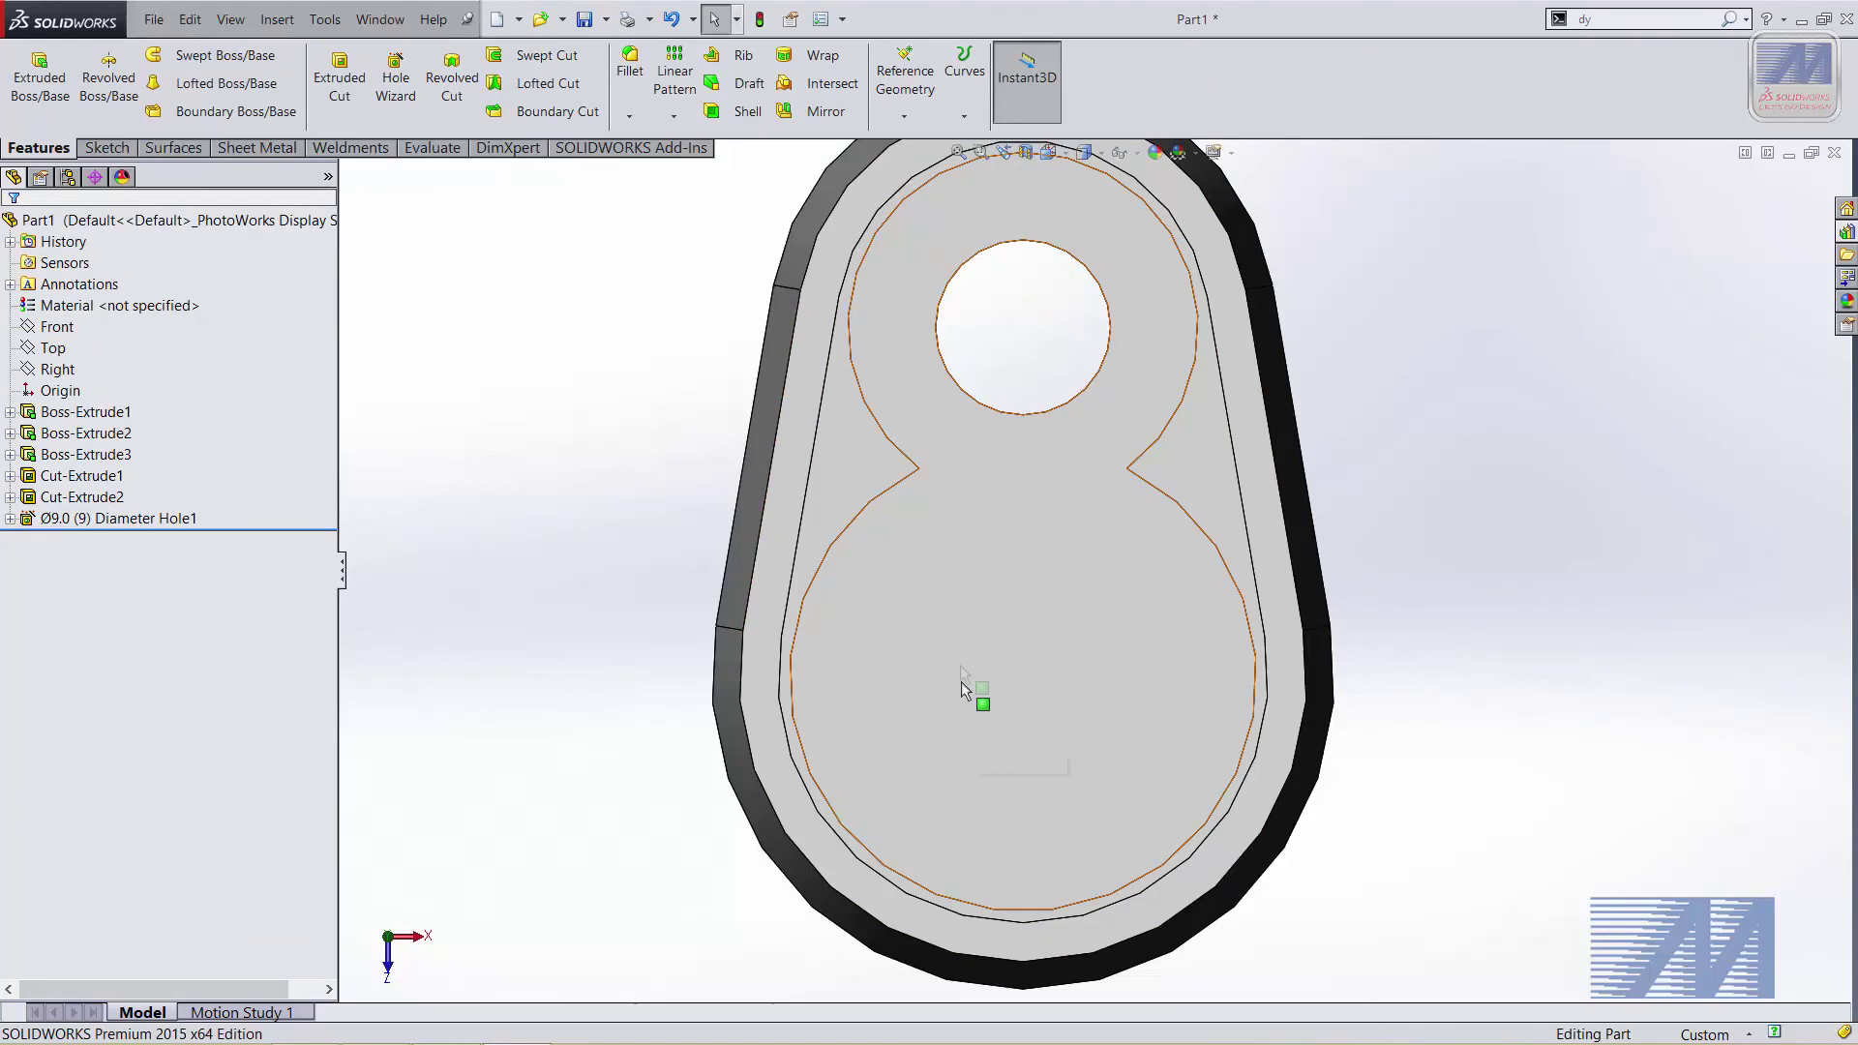
left_click(396, 92)
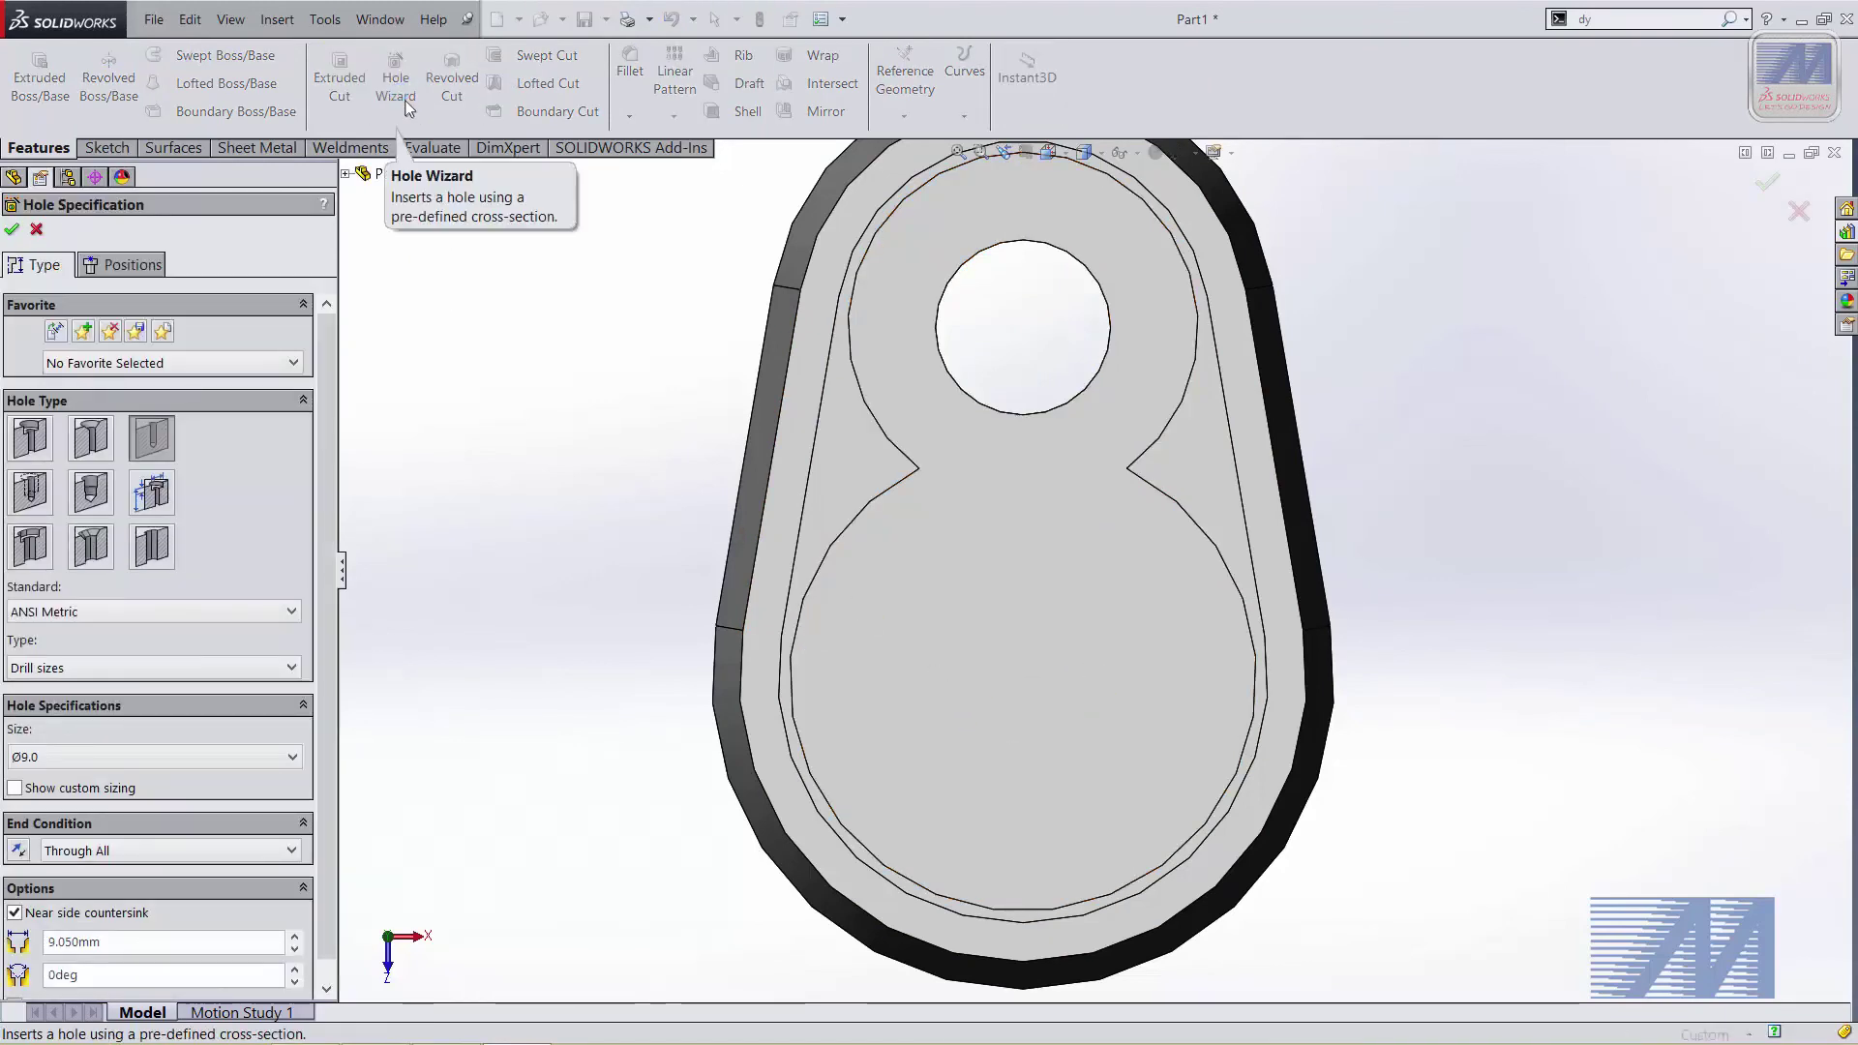
Confirm the Ø12.0 hole in the large pocket and tilt the part to check it
scroll(323, 455, "down", 1)
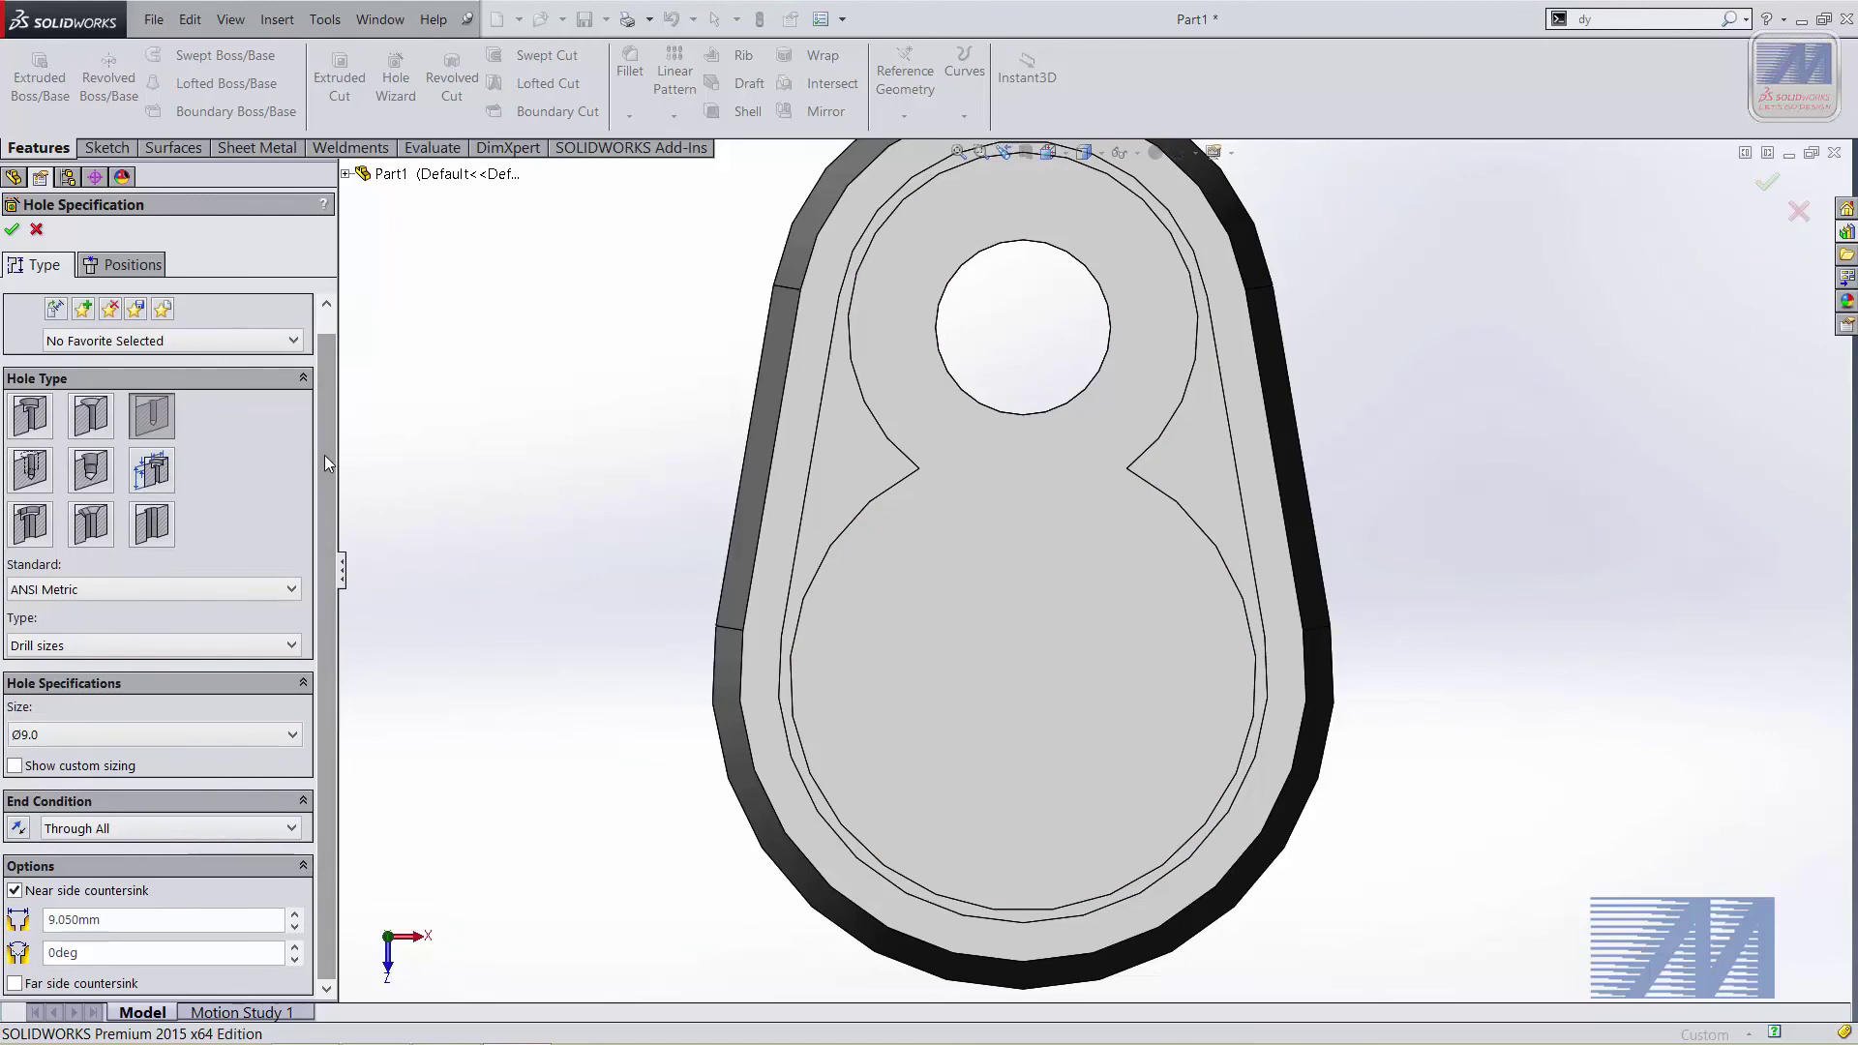
key("Return")
mouse_move(1029, 692)
middle_mouse_down()
mouse_move(953, 542)
mouse_move(978, 584)
middle_mouse_up()
left_click(978, 585)
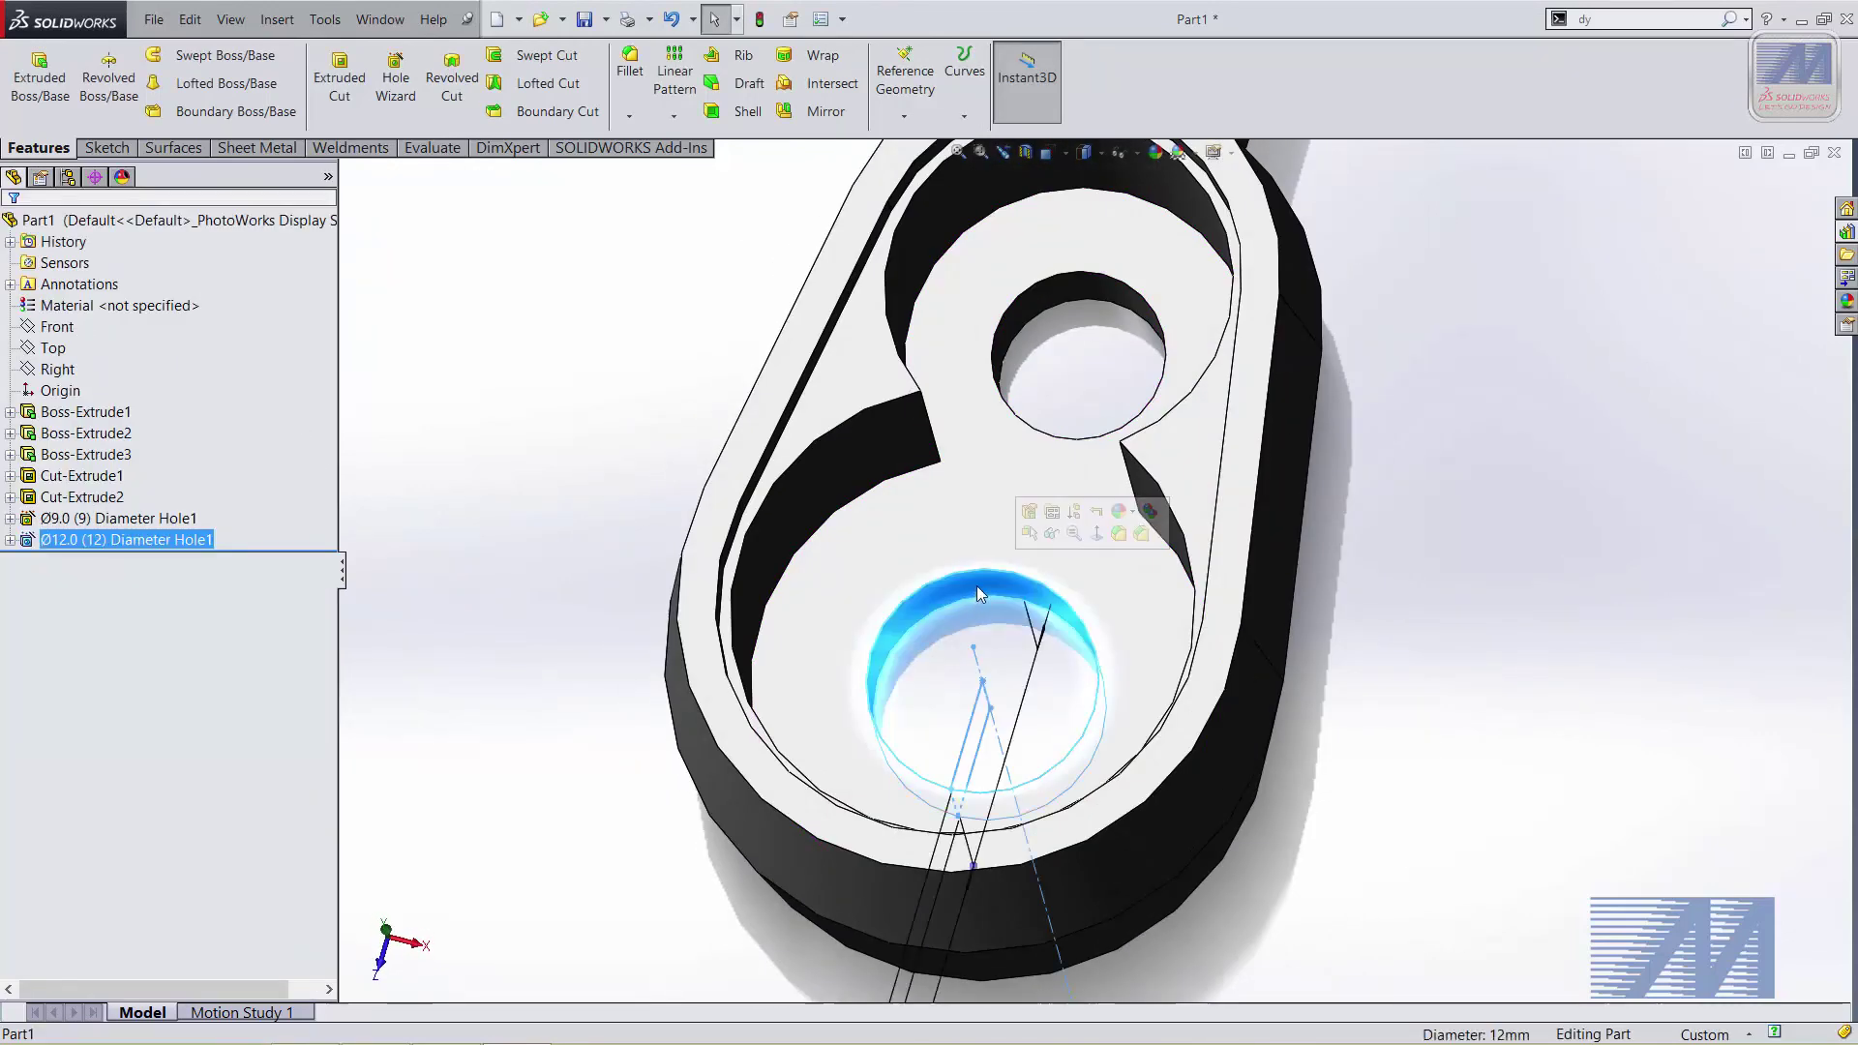
scroll(1018, 838, "up", 3)
left_click(1022, 844)
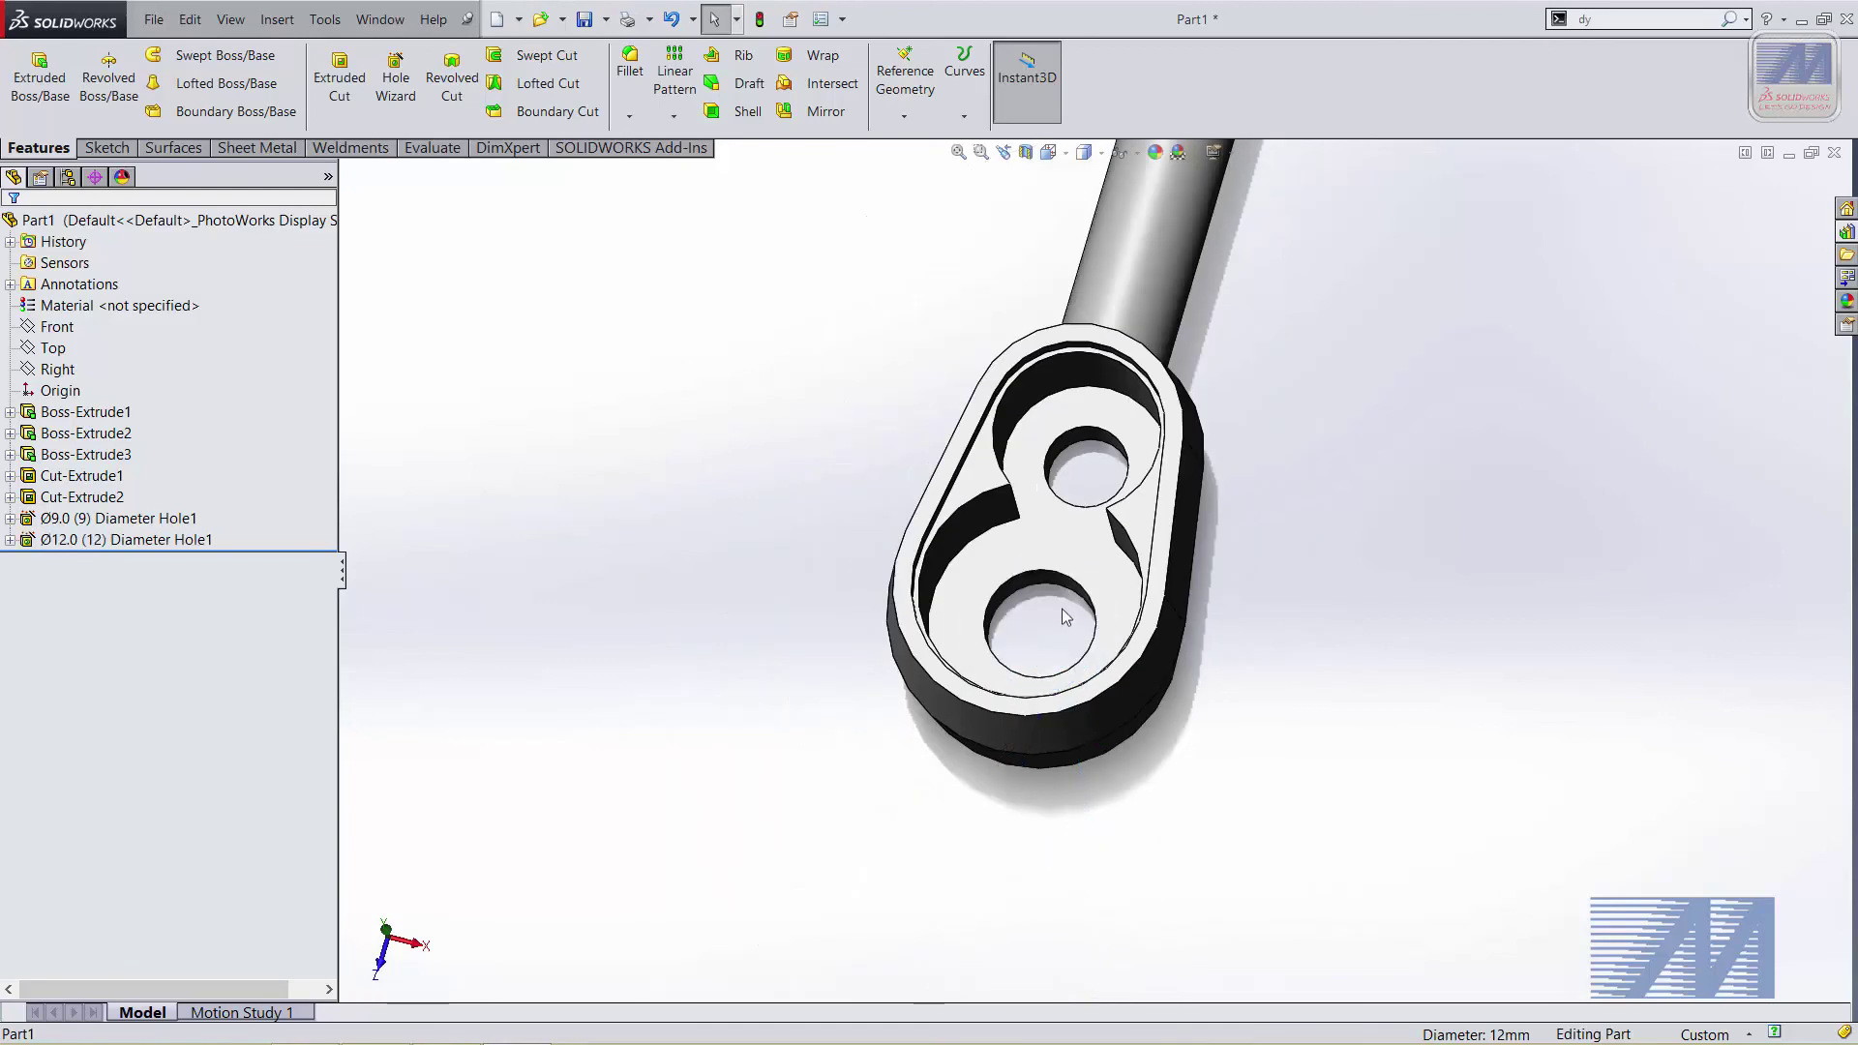
Zoom and pan the wrench to inspect both drilled holes in the head
scroll(1061, 607, "down", 1)
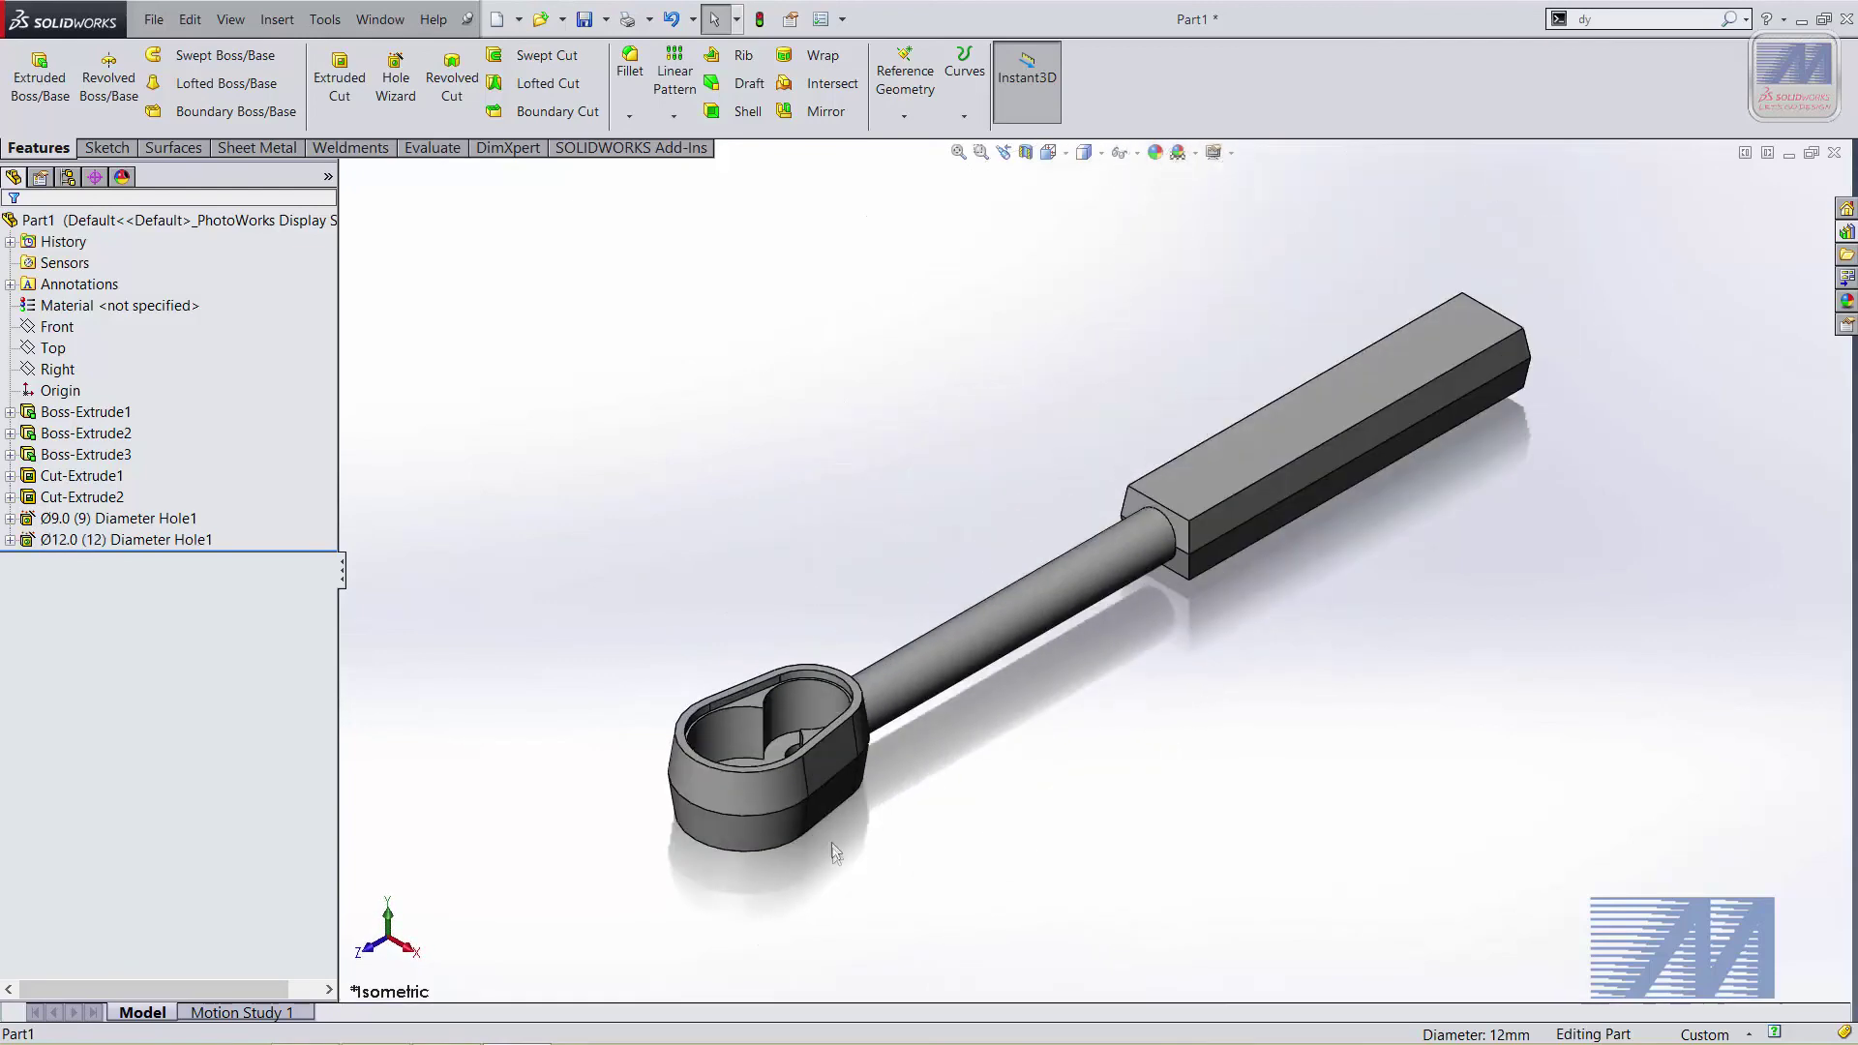
scroll(828, 633, "down", 3)
scroll(829, 633, "down", 2)
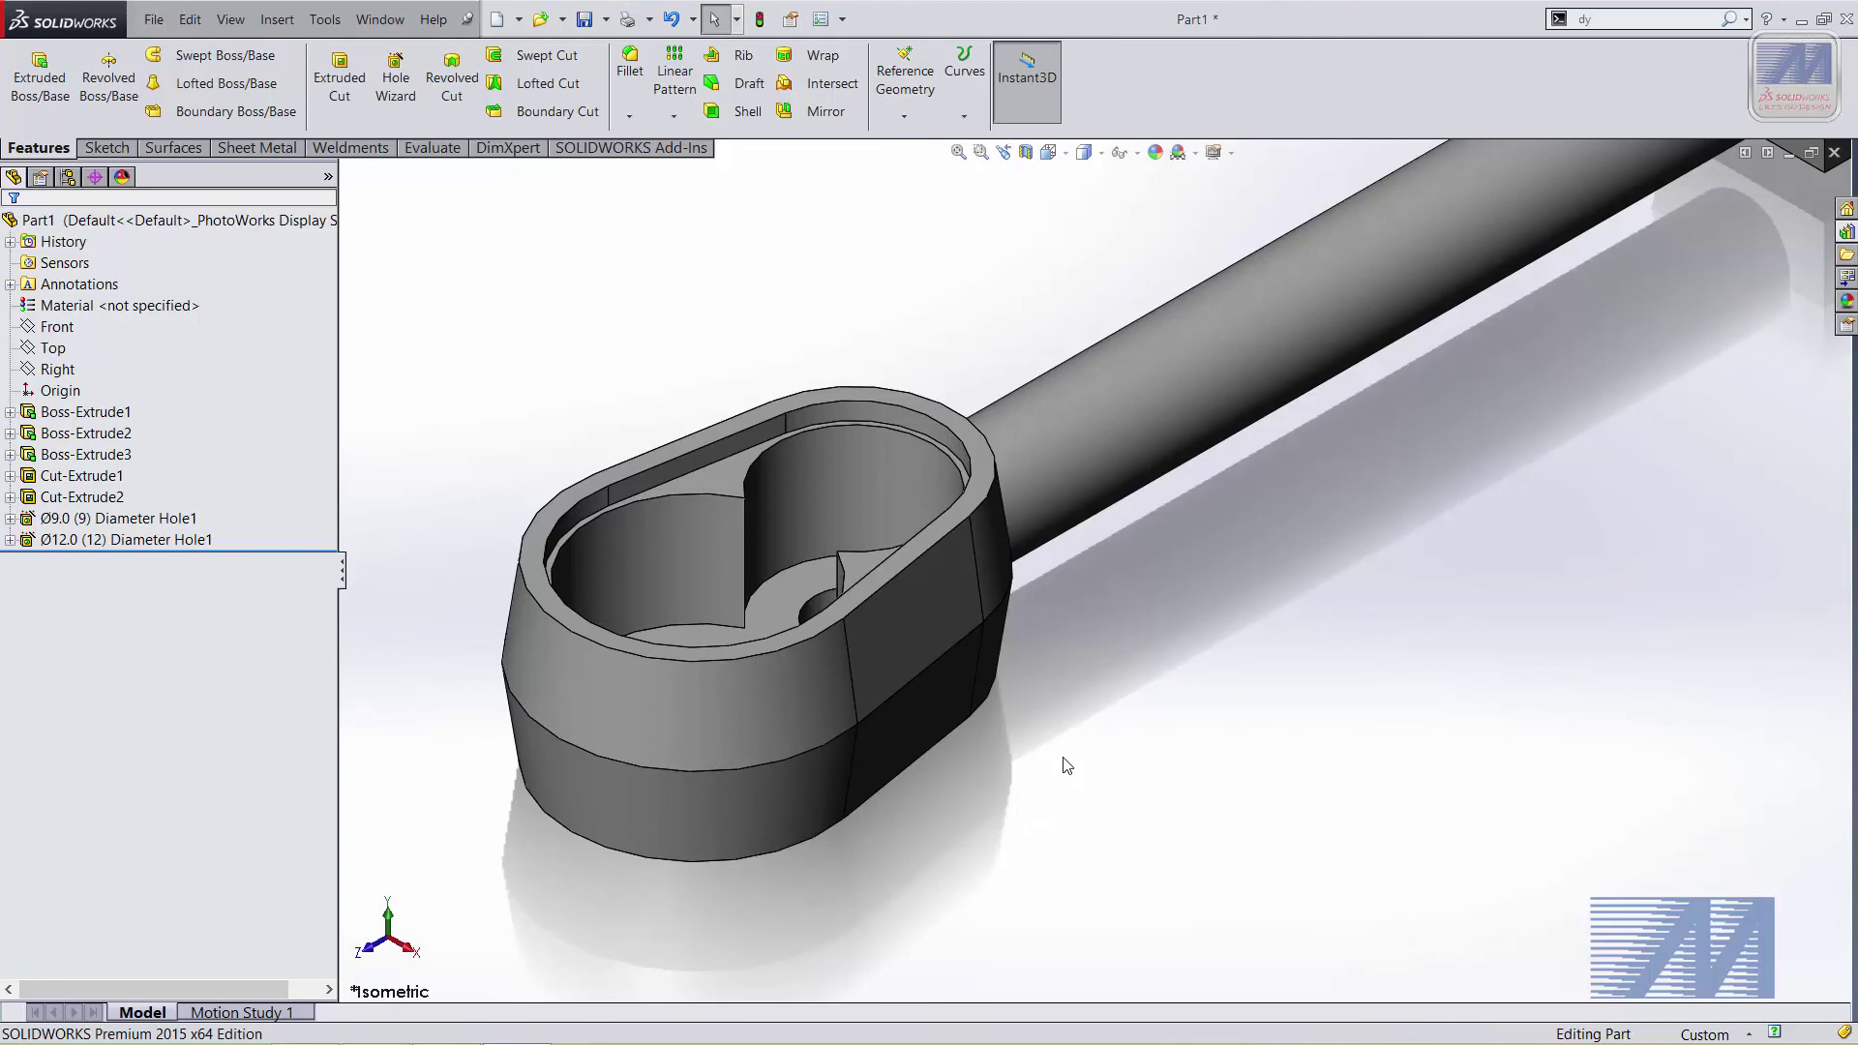
scroll(1065, 766, "up", 3)
scroll(1073, 755, "down", 1)
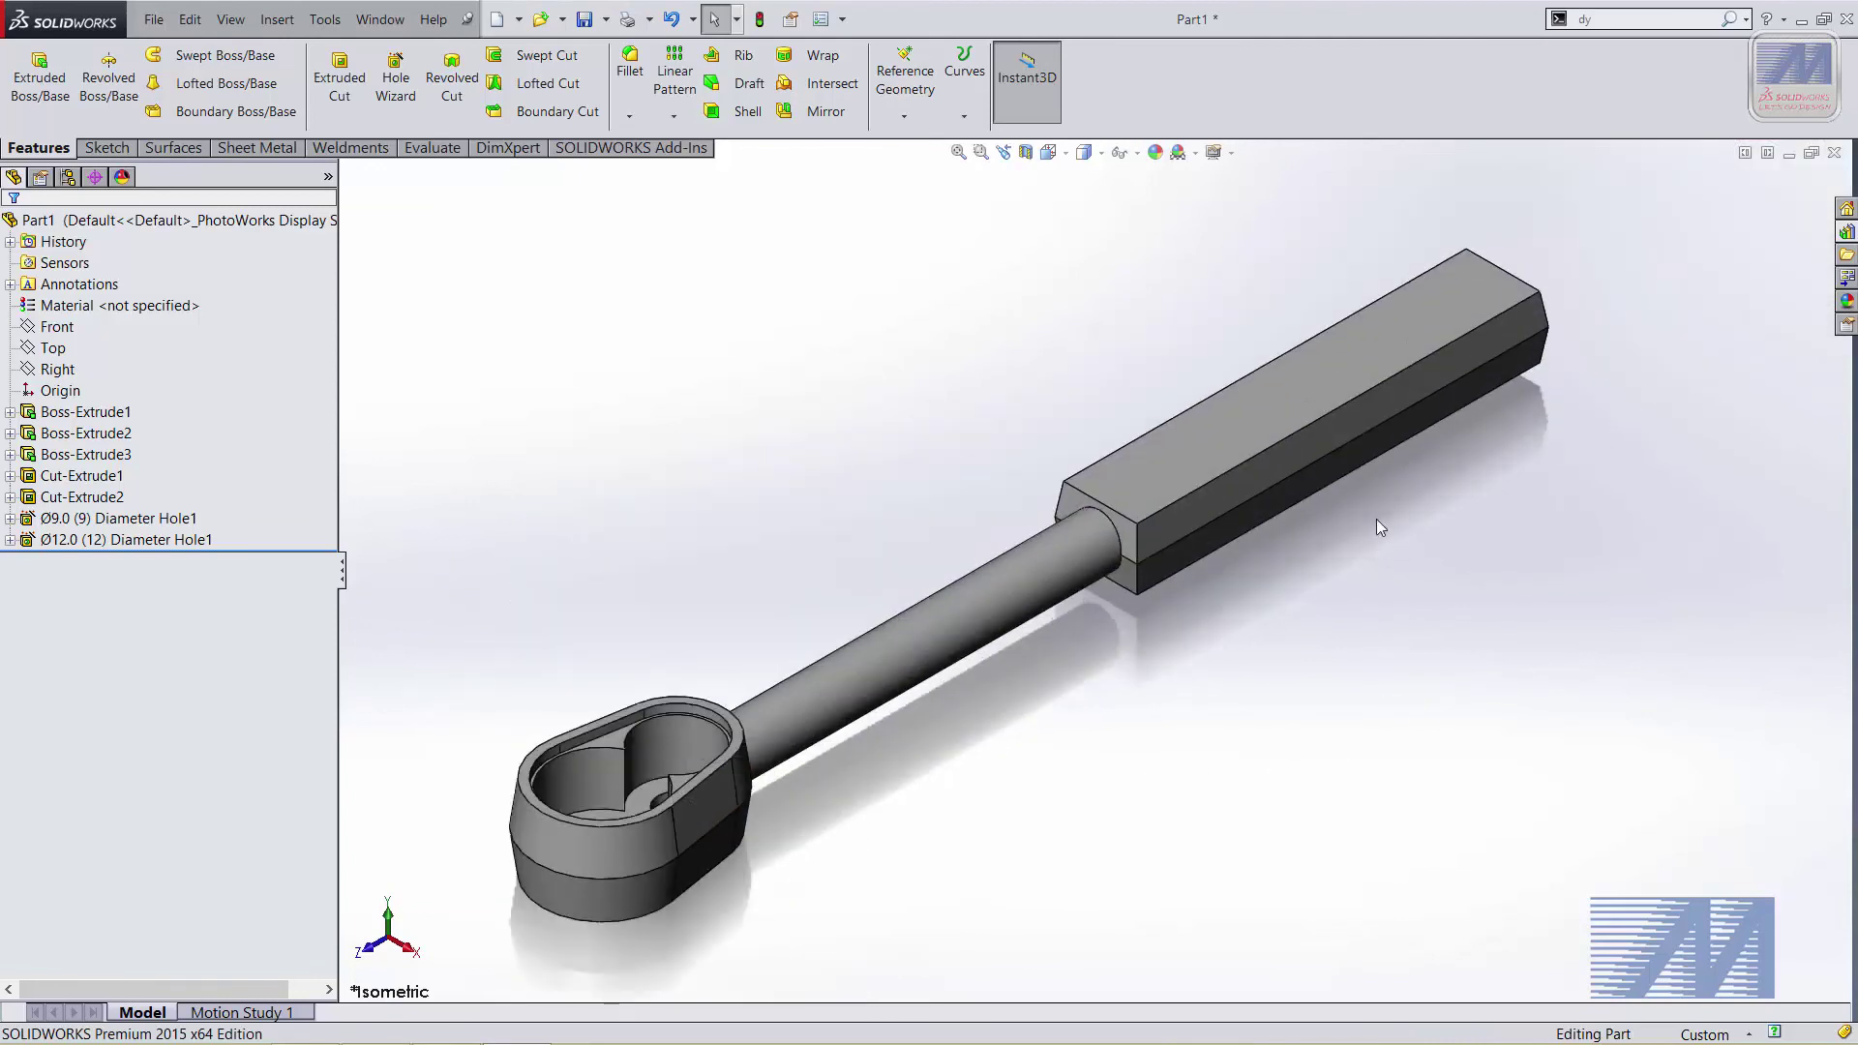
middle_click_drag(1076, 734, 1125, 695, "ctrl")
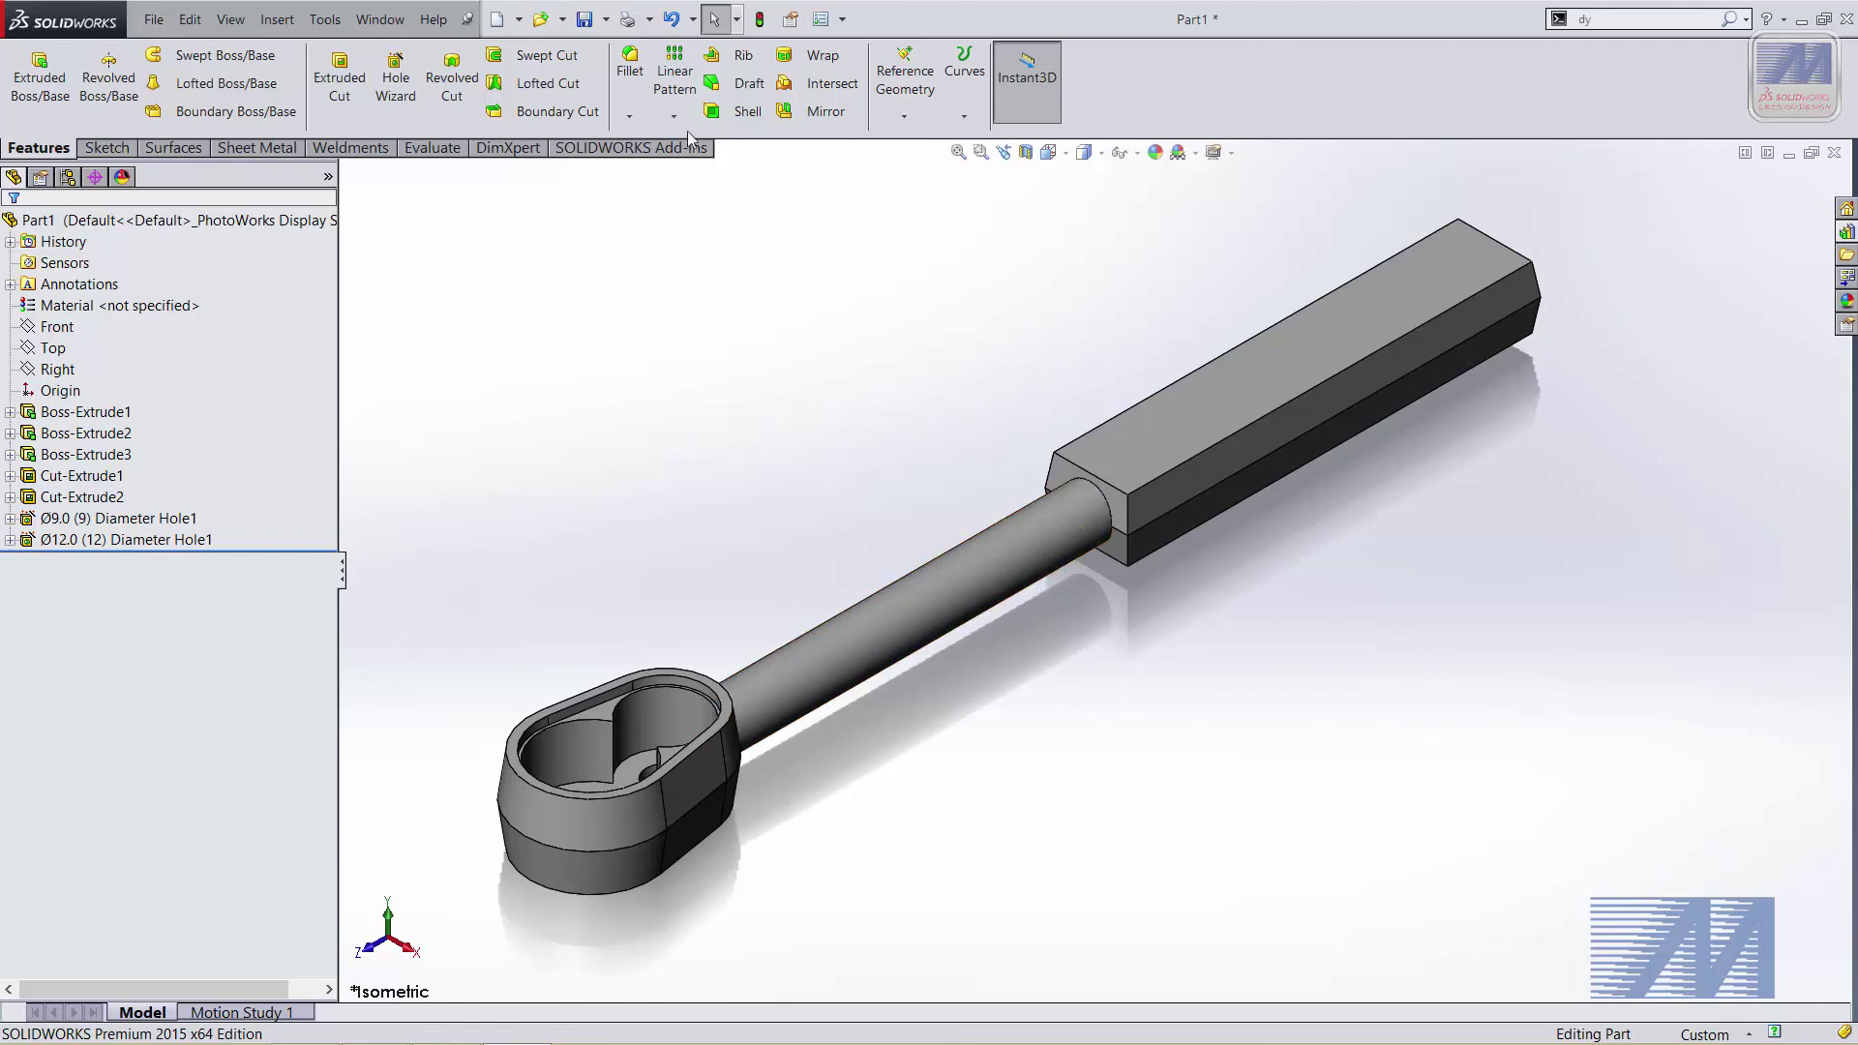
left_click(630, 66)
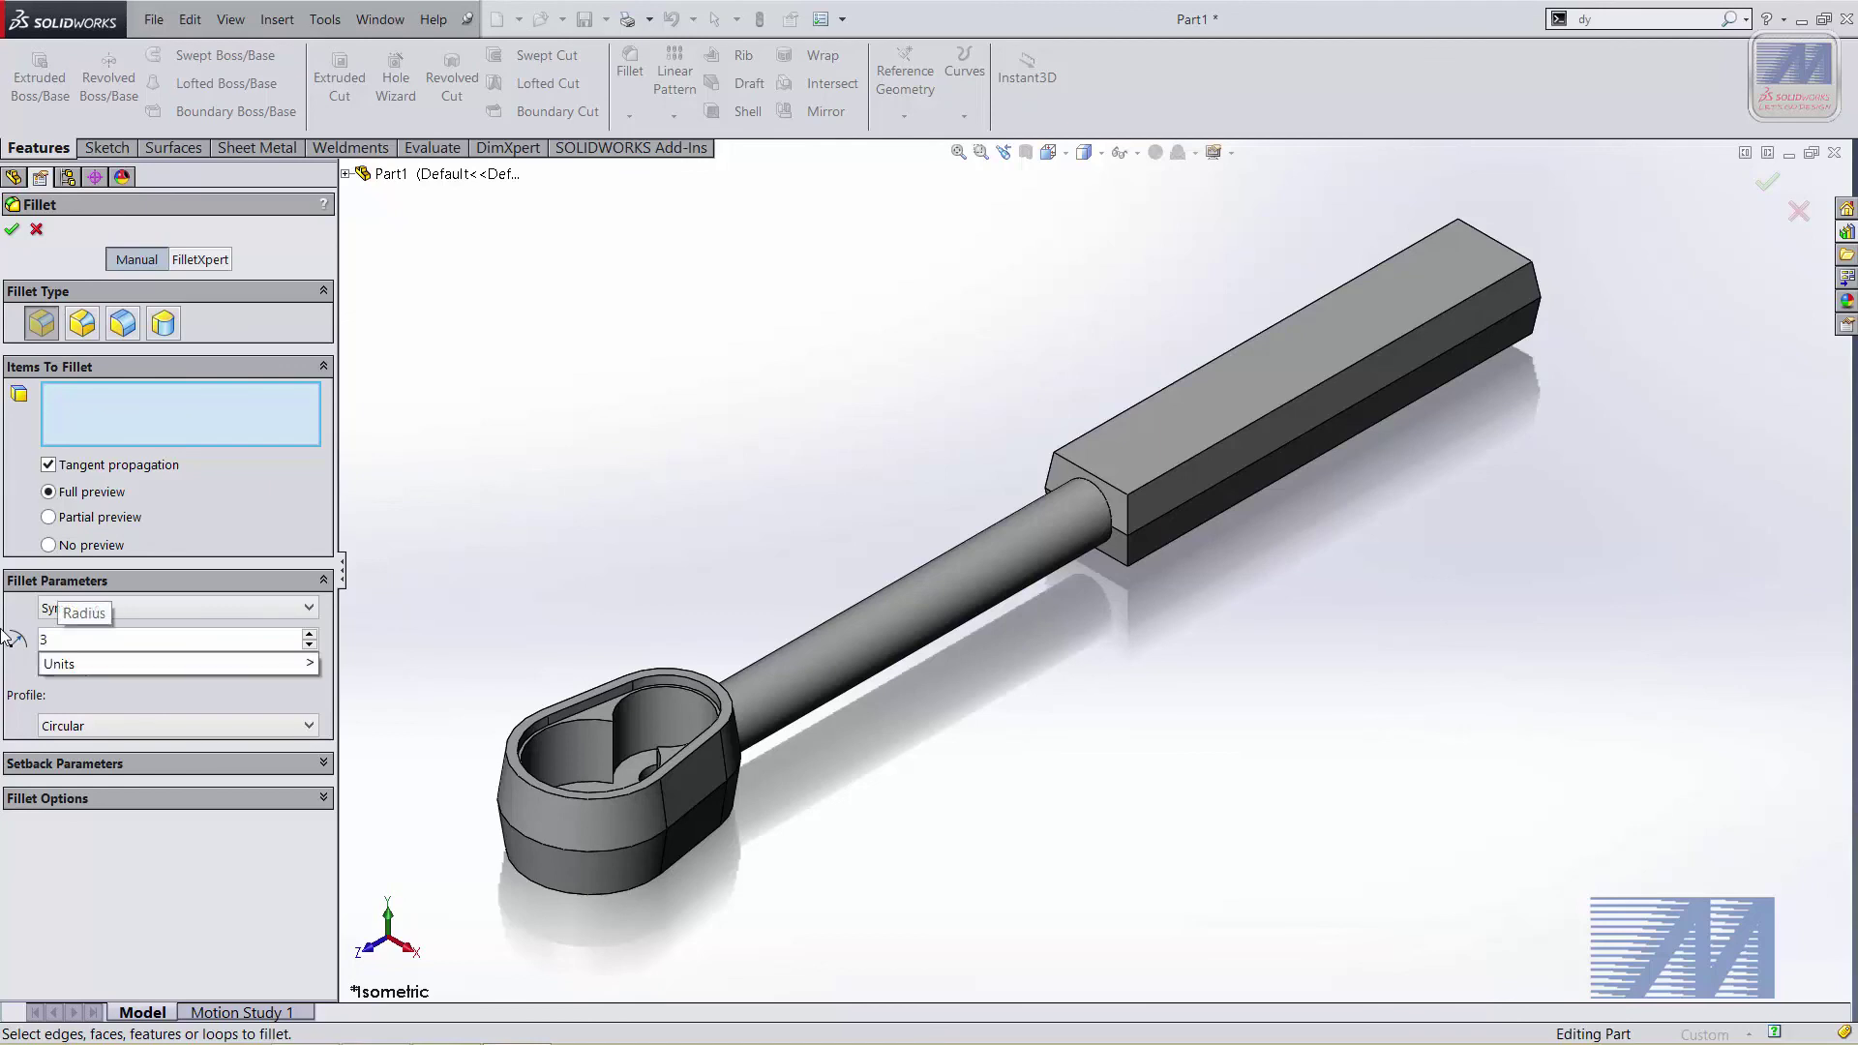
Round four lengthwise edges of the hex handle with 3 mm fillets as Fillet1
key("Return")
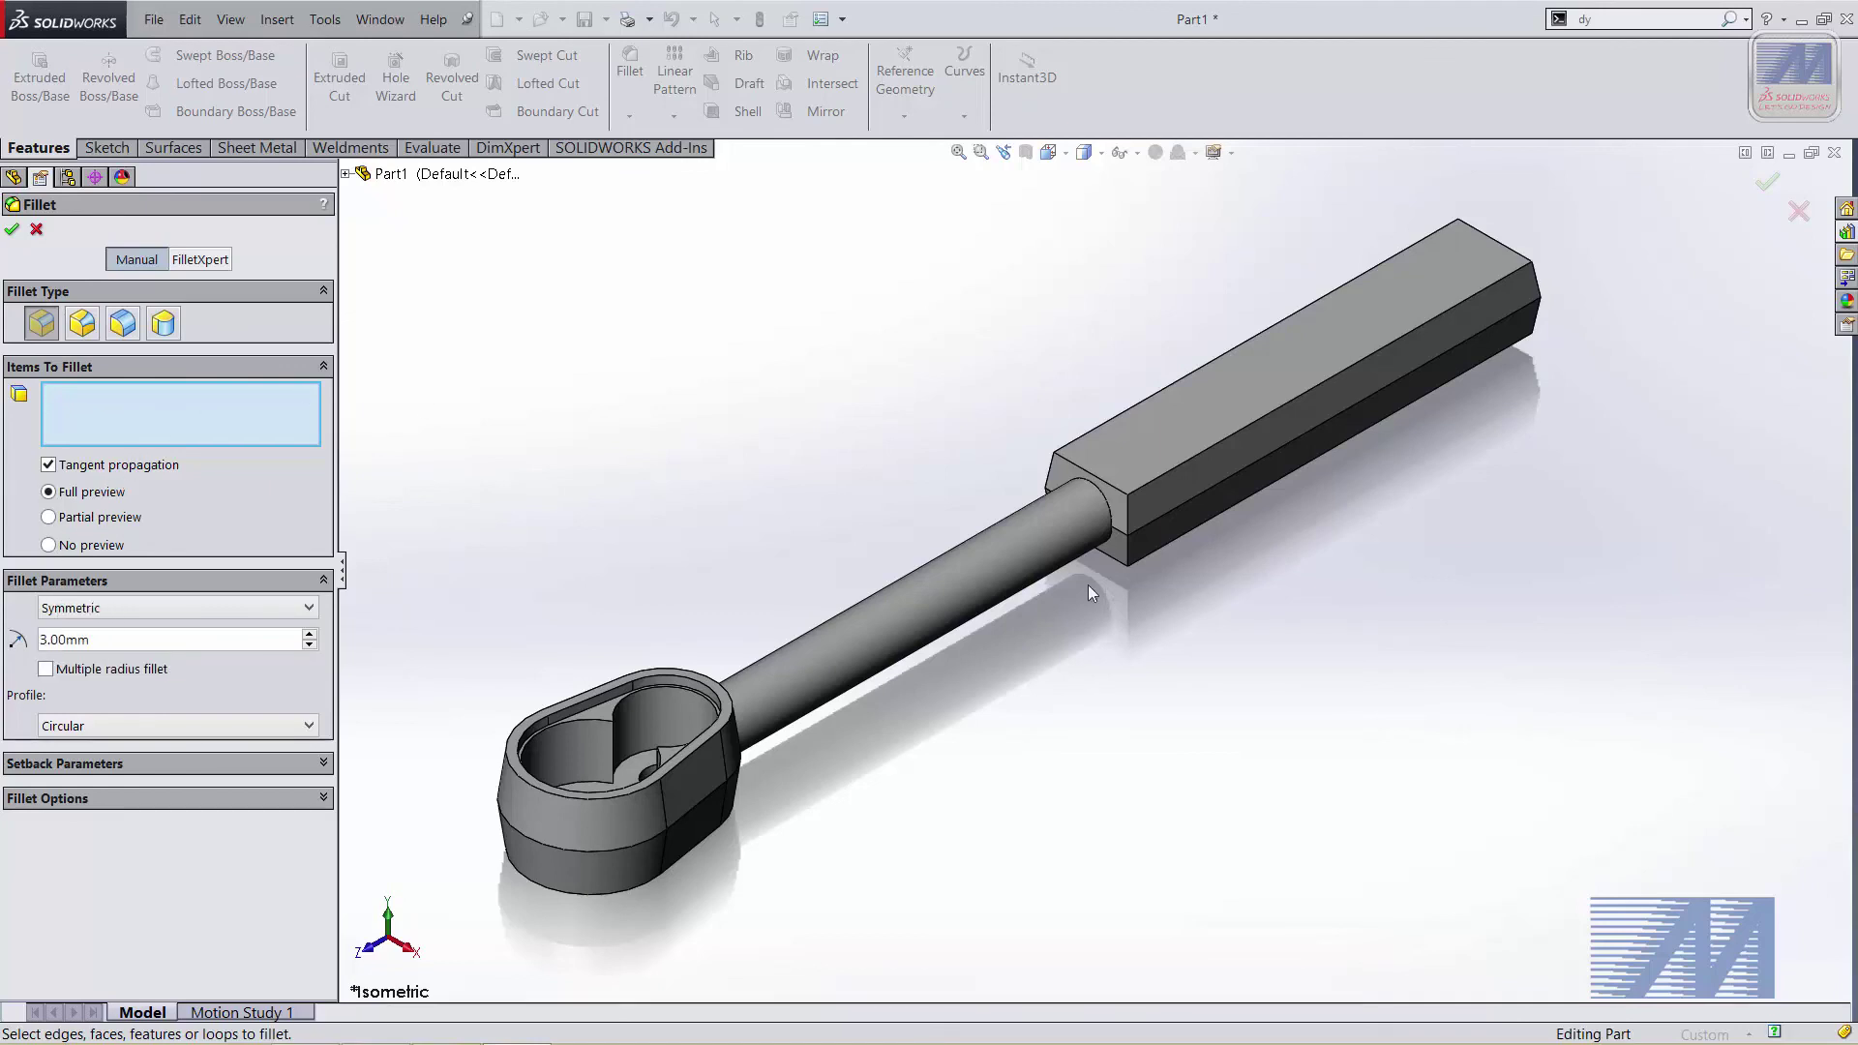
scroll(1282, 589, "down", 2)
scroll(1275, 583, "down", 3)
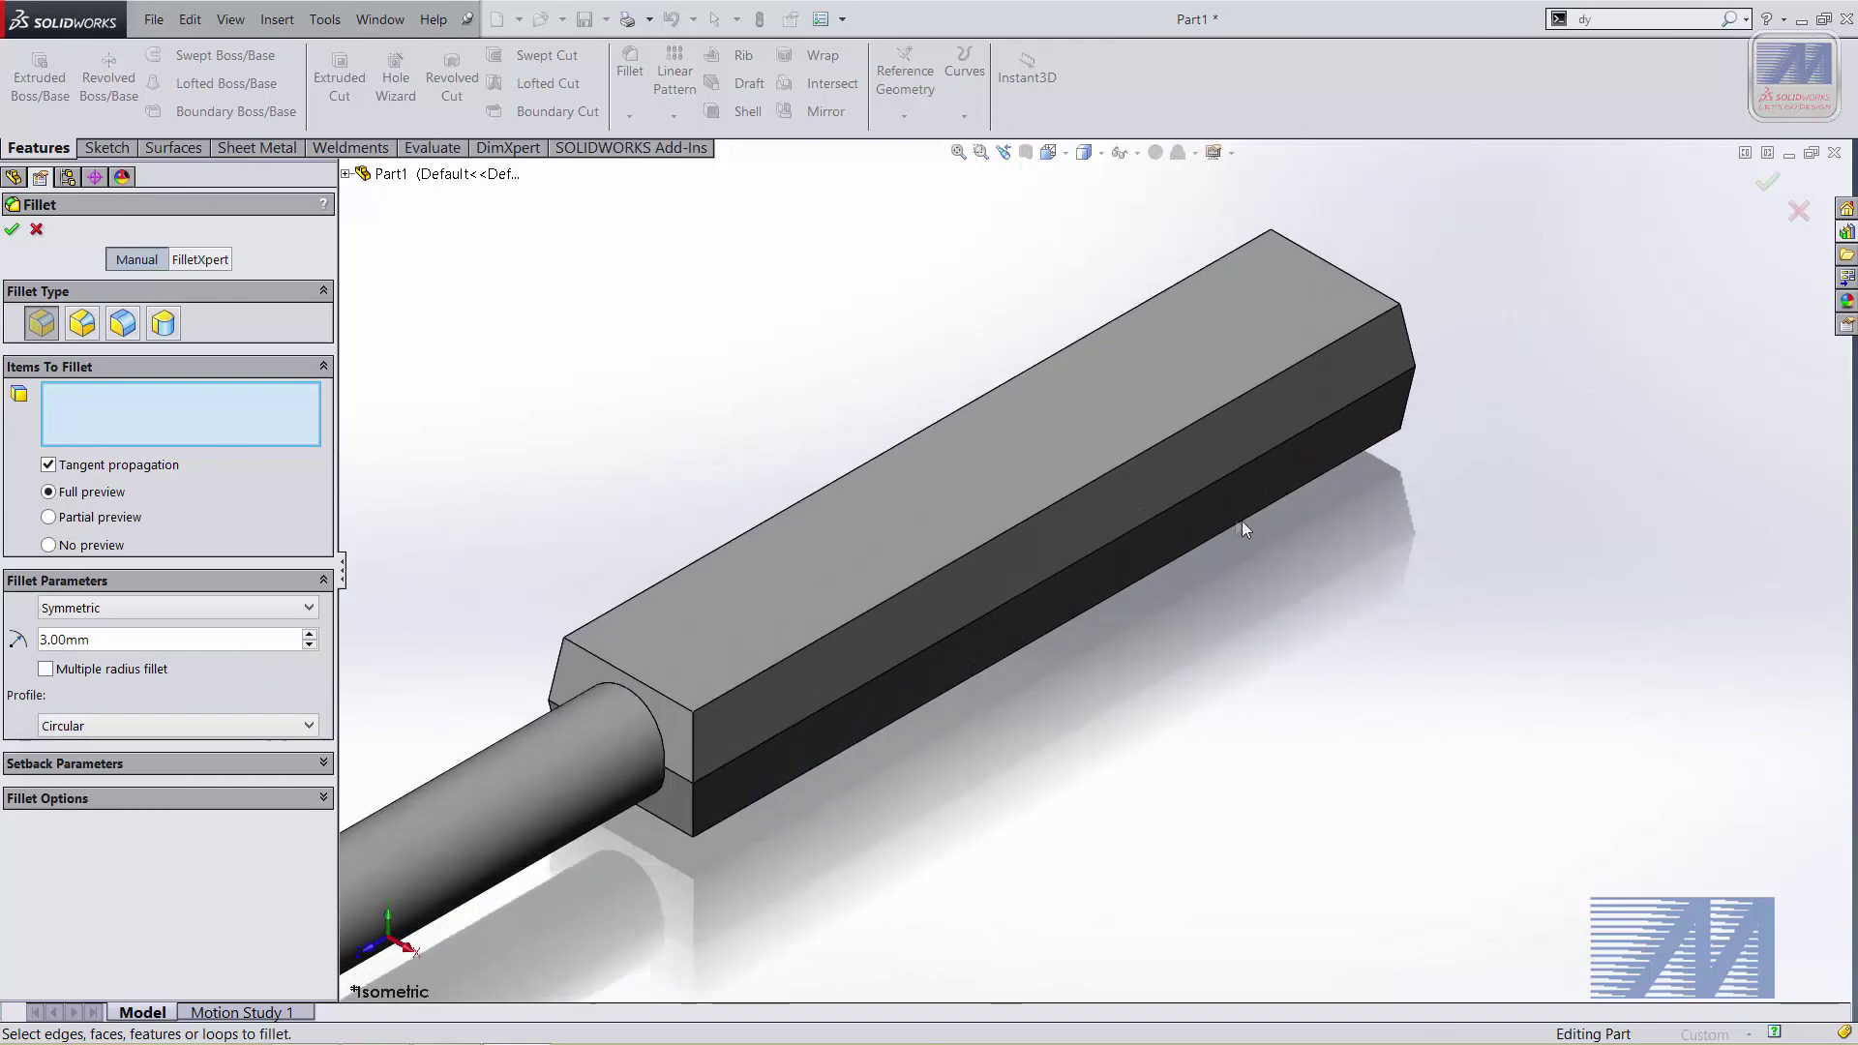
left_click(838, 636)
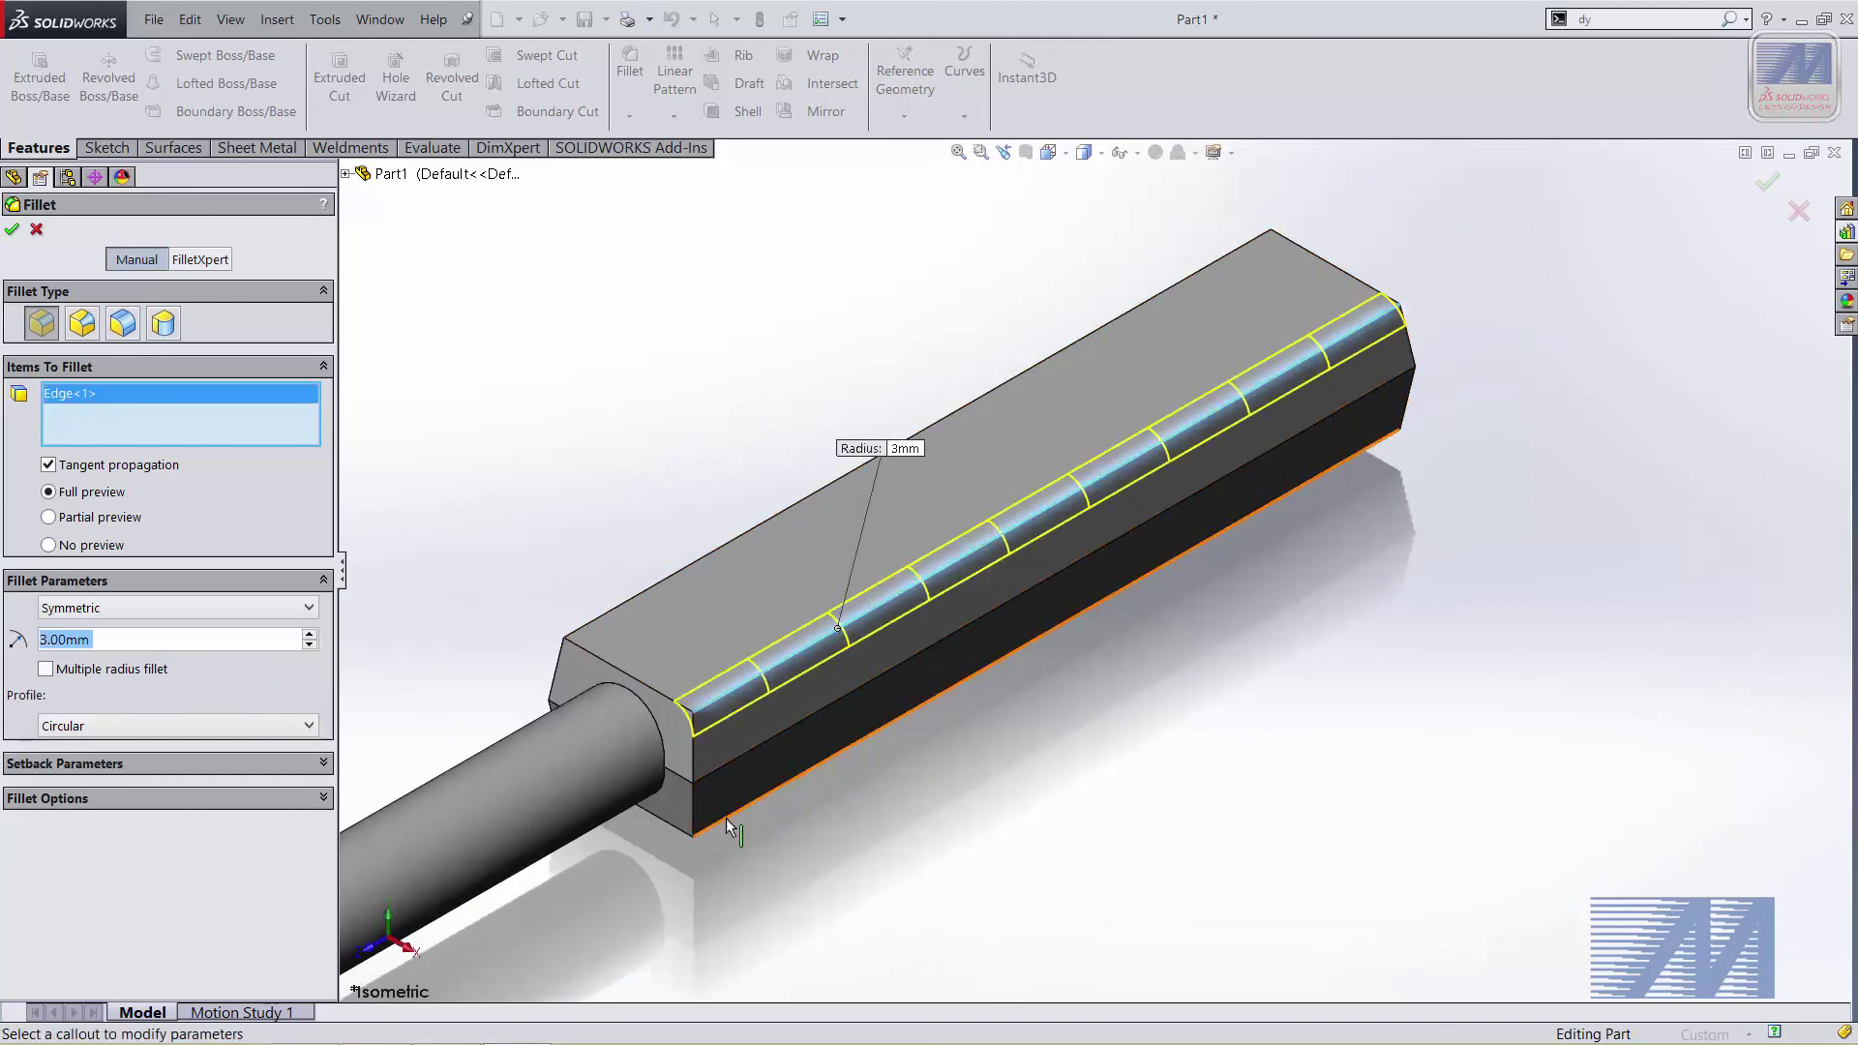
left_click(733, 813)
left_click(616, 618)
middle_click_drag(616, 617, 546, 844)
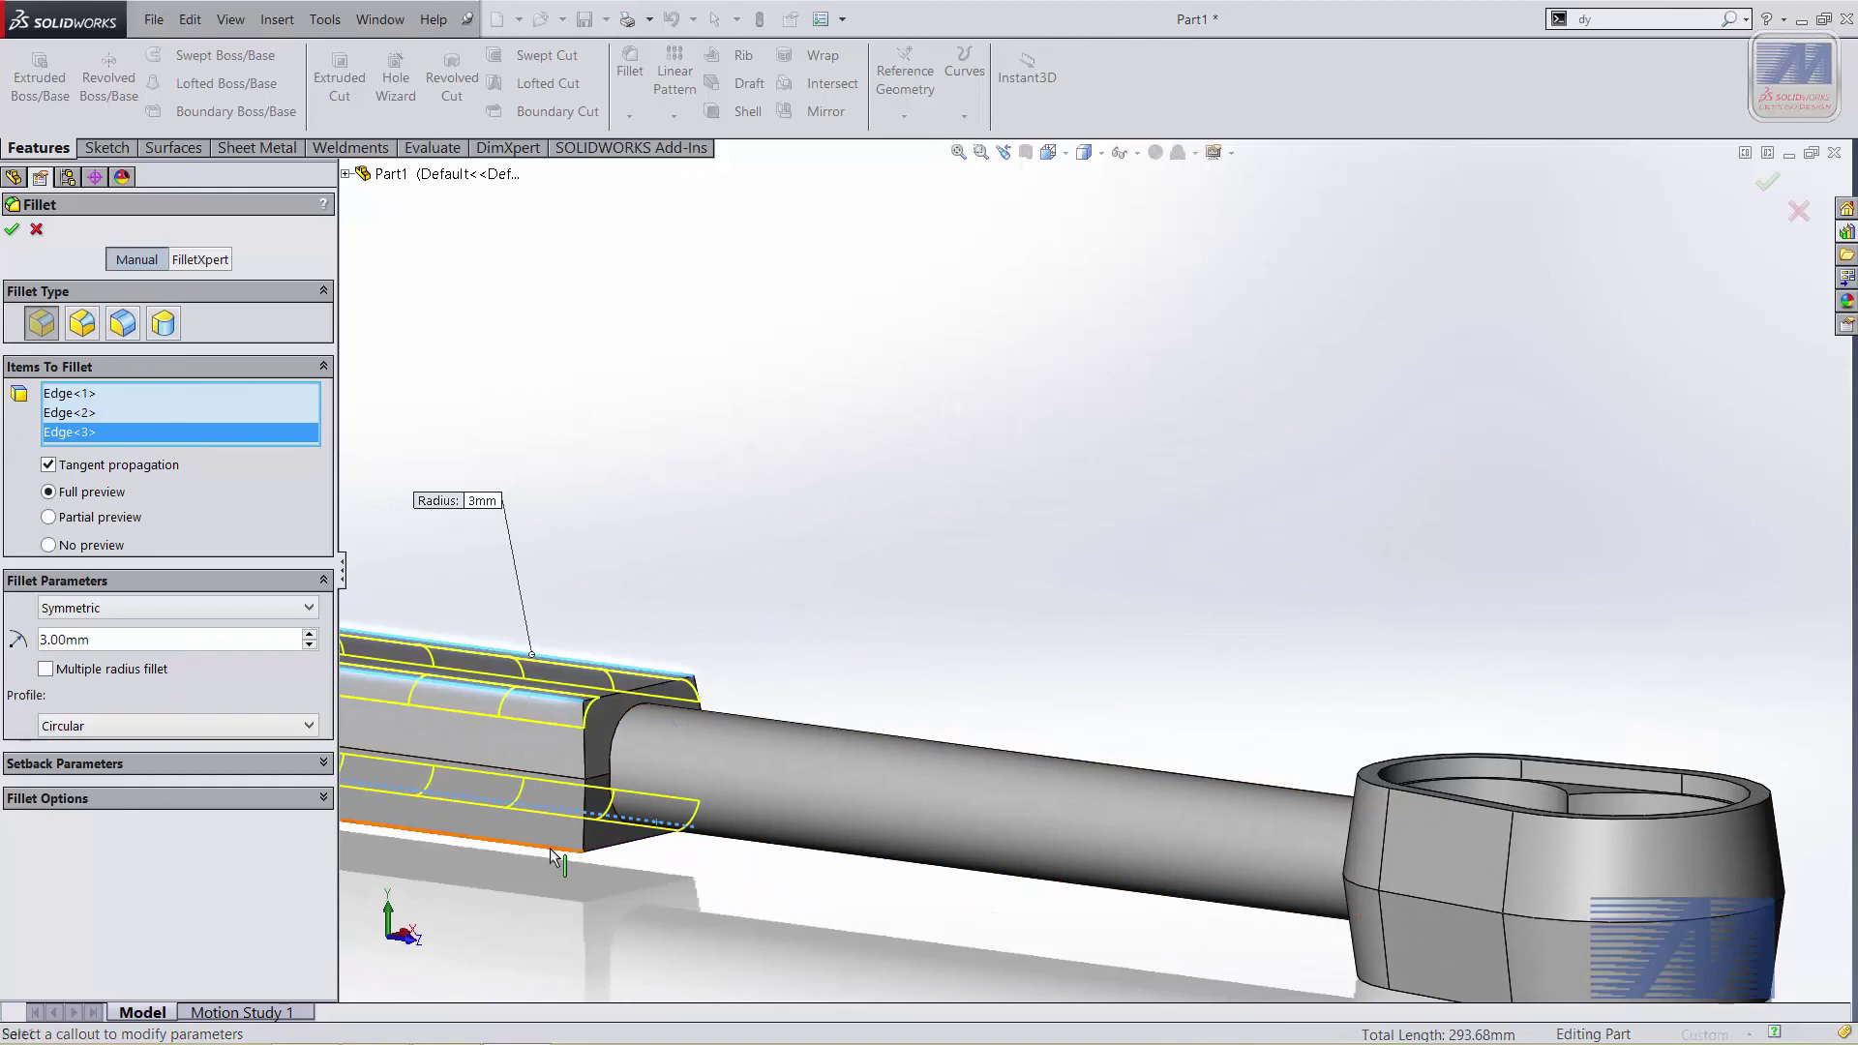
left_click(547, 851)
scroll(549, 848, "up", 2)
middle_click_drag(549, 848, 877, 874, "ctrl")
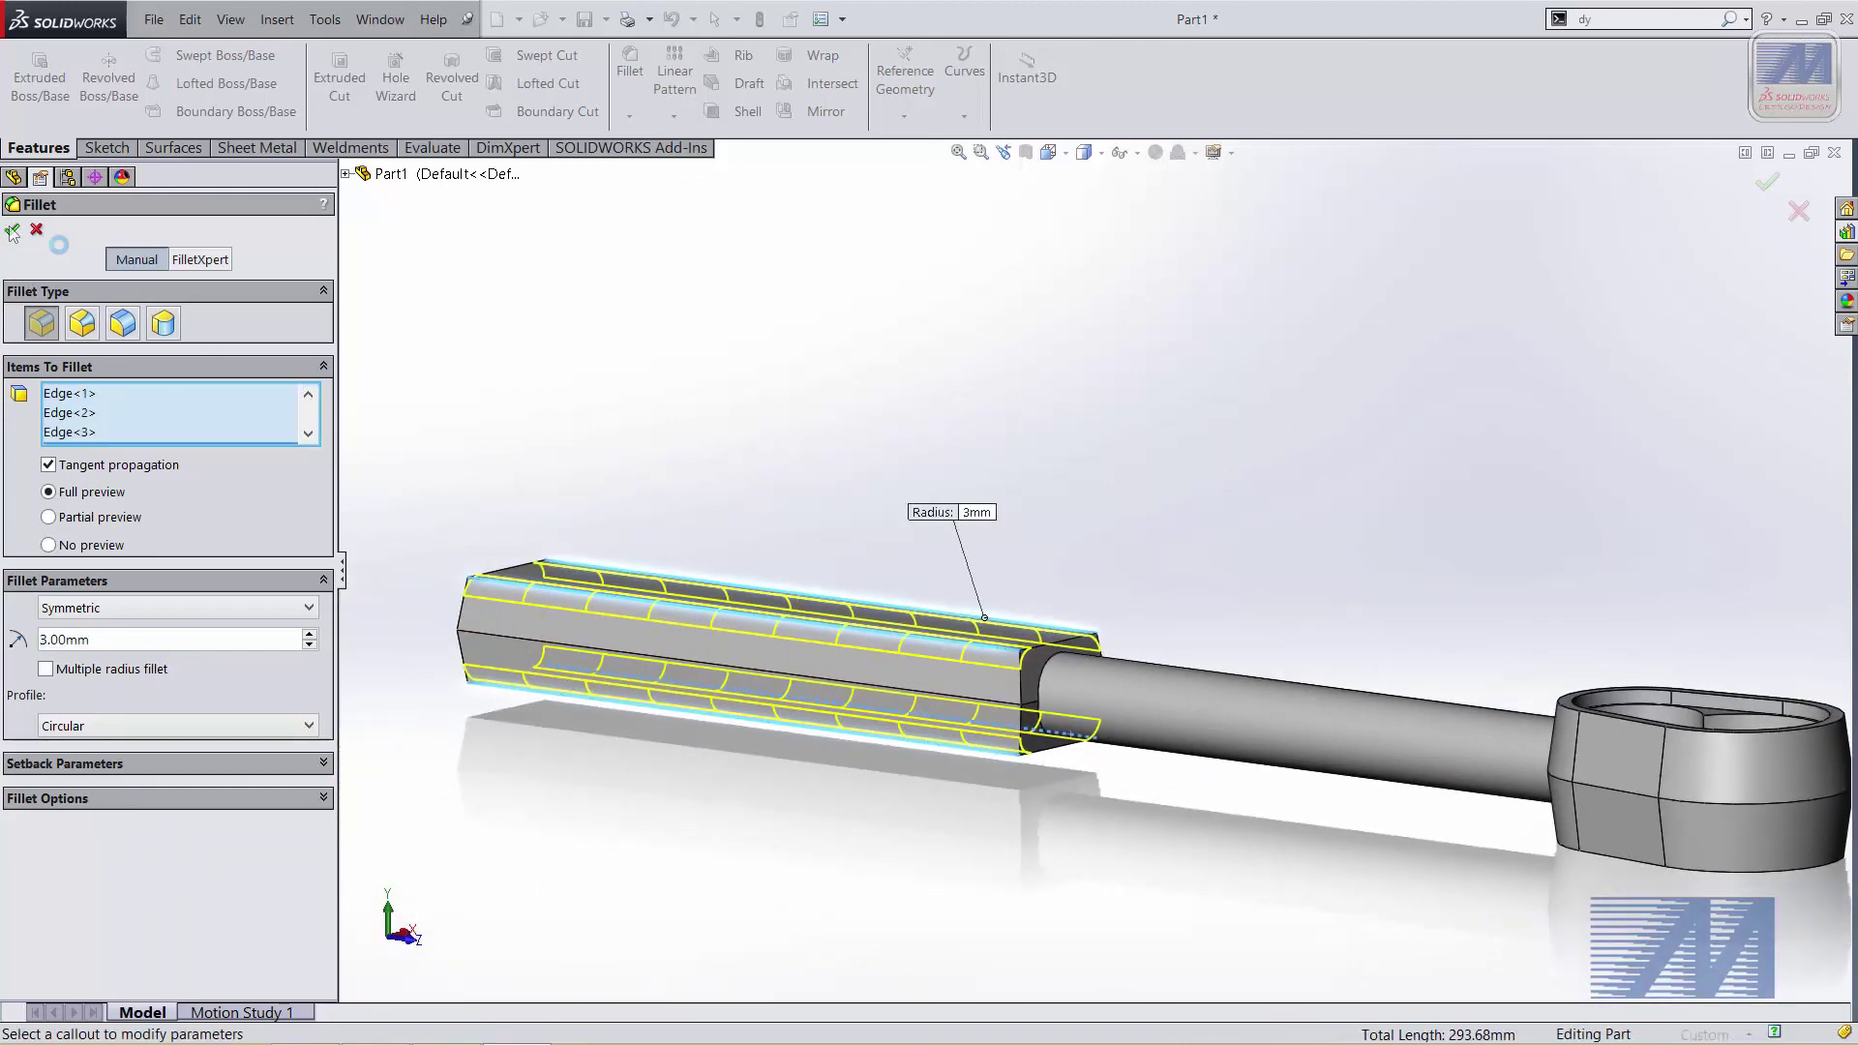
left_click(12, 230)
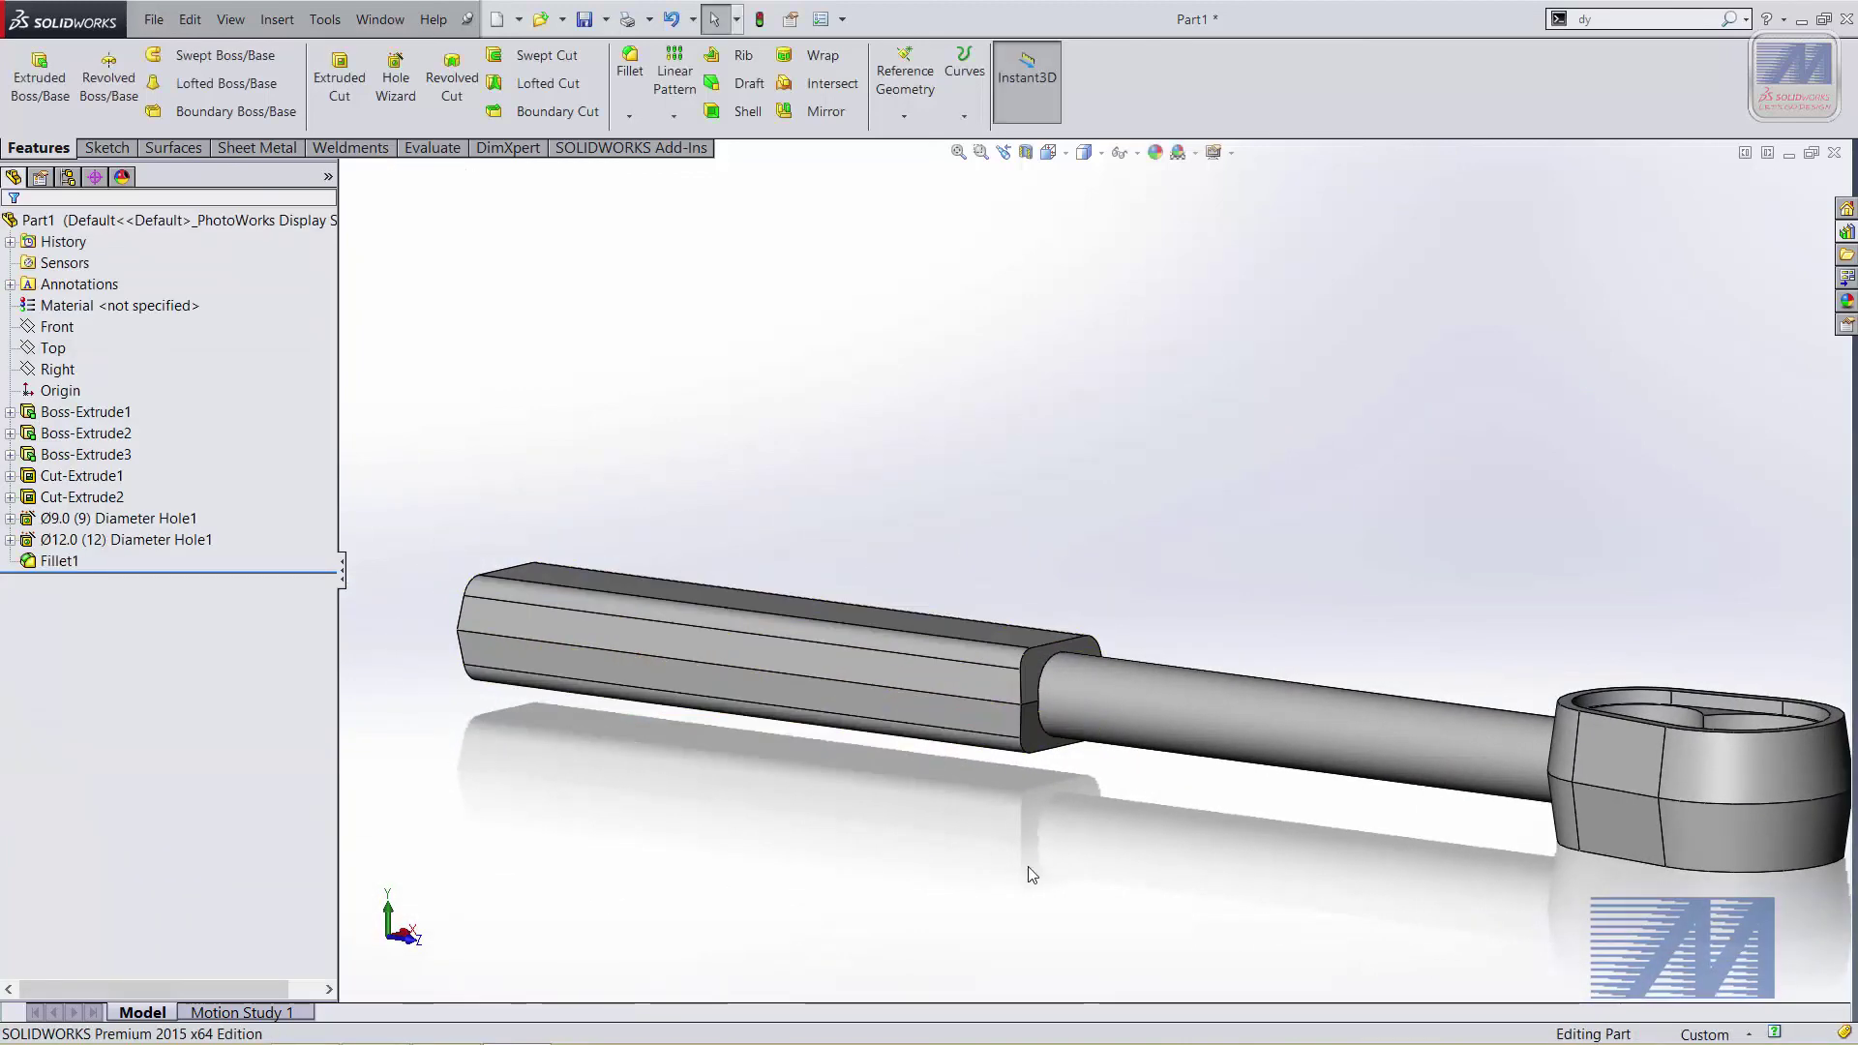
Start a 1mm fillet and pick the two edge loops where the handle meets the rod
middle_click_drag(1028, 867, 834, 463)
left_click(630, 64)
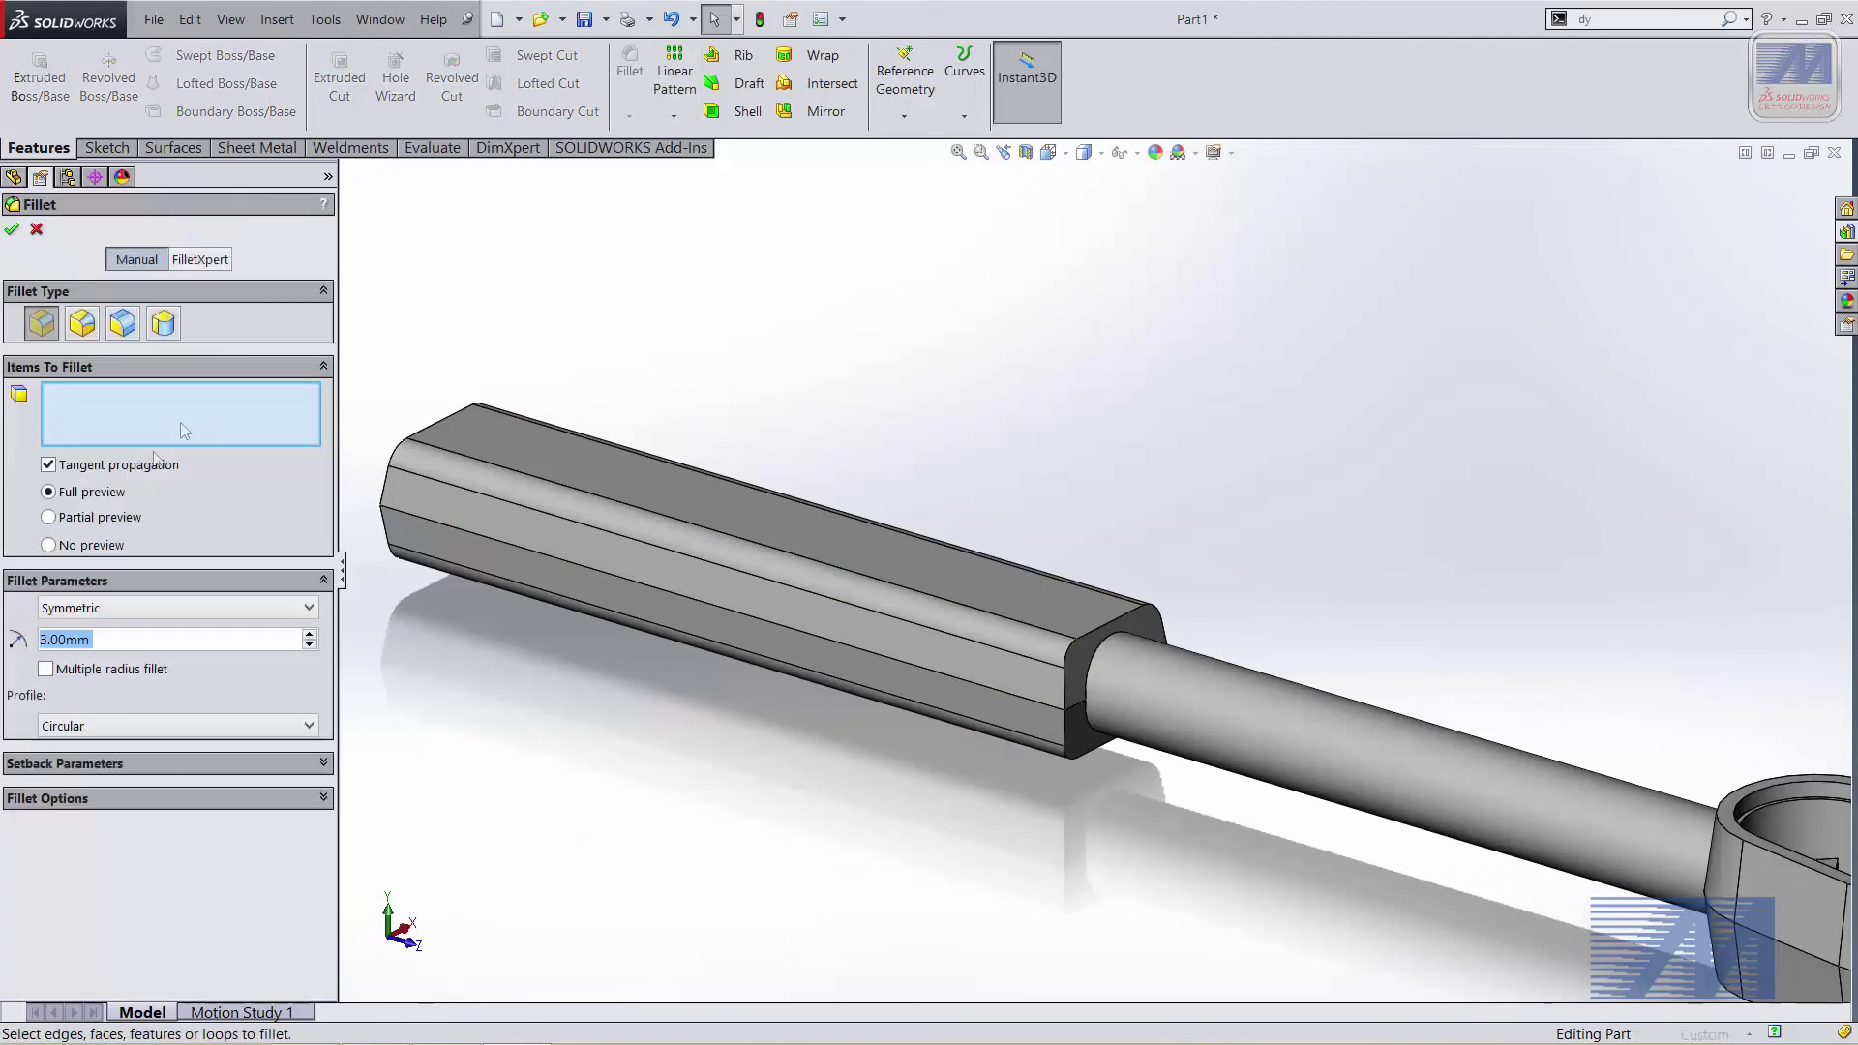
type("1")
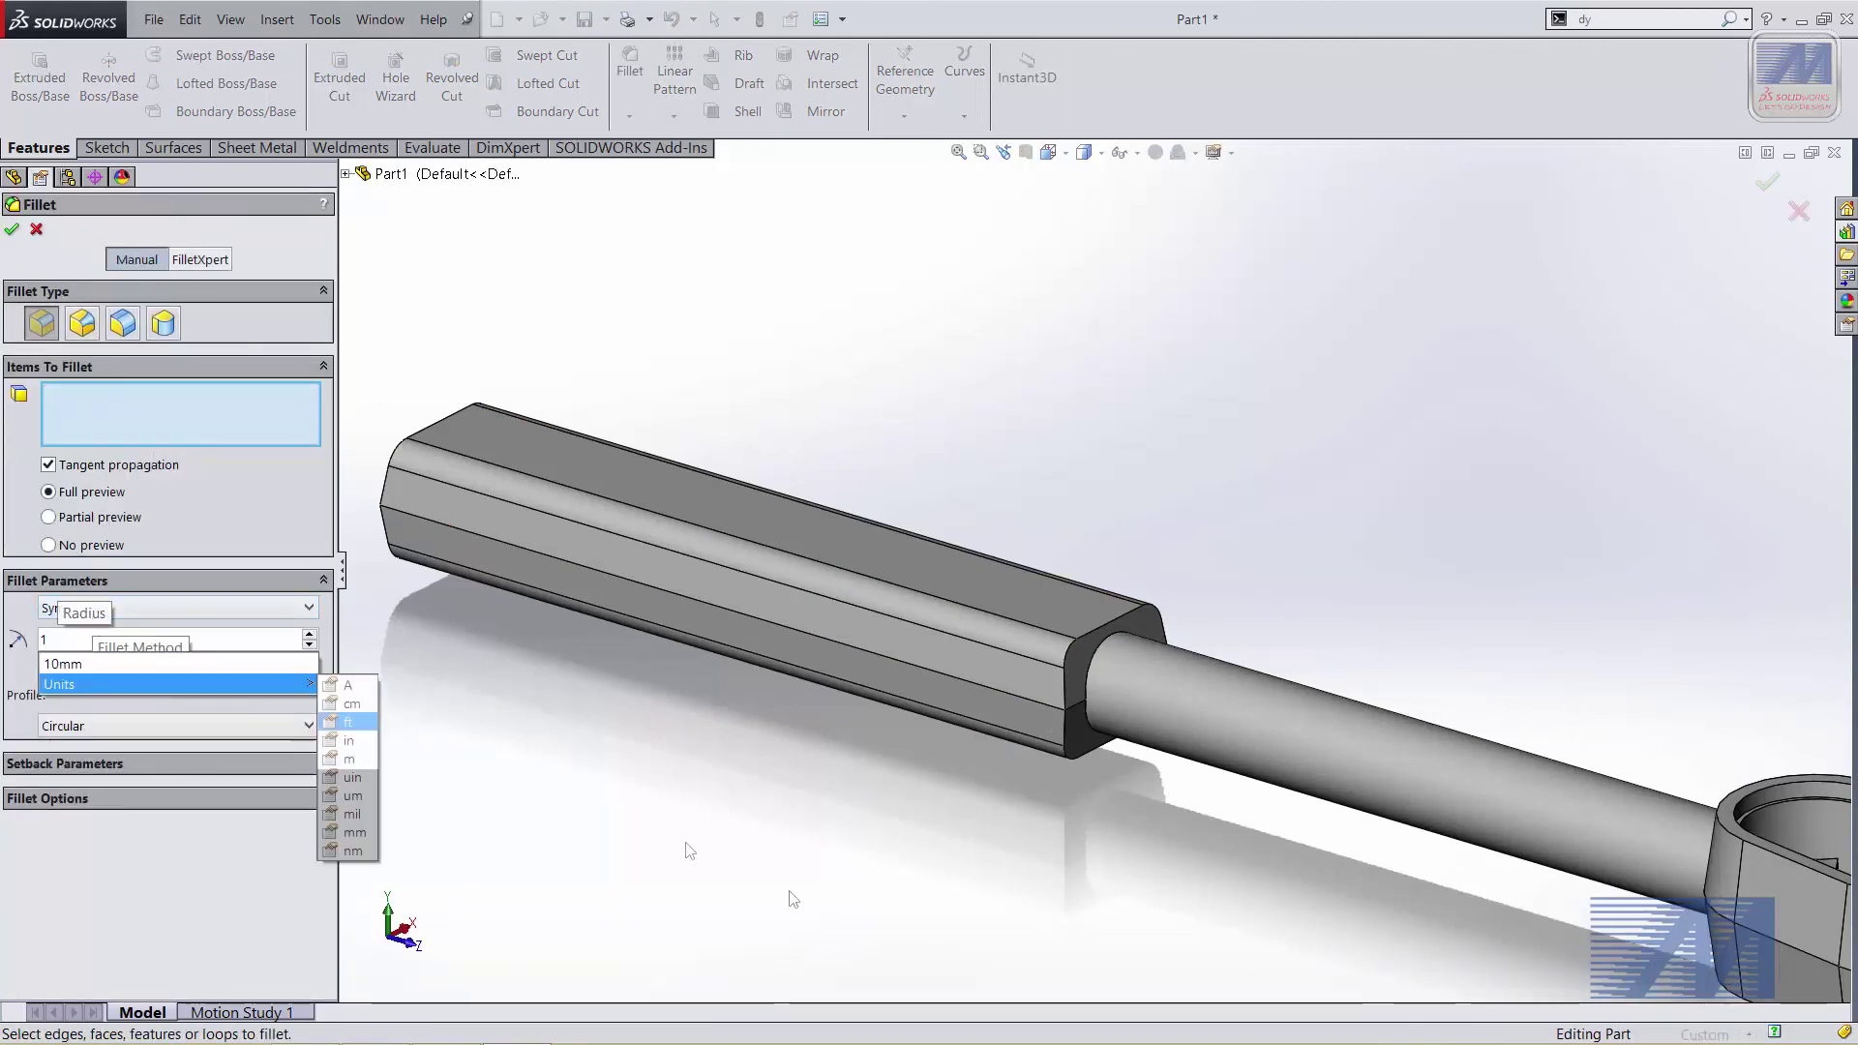
key("Return")
scroll(1101, 617, "down", 2)
left_click(1100, 618)
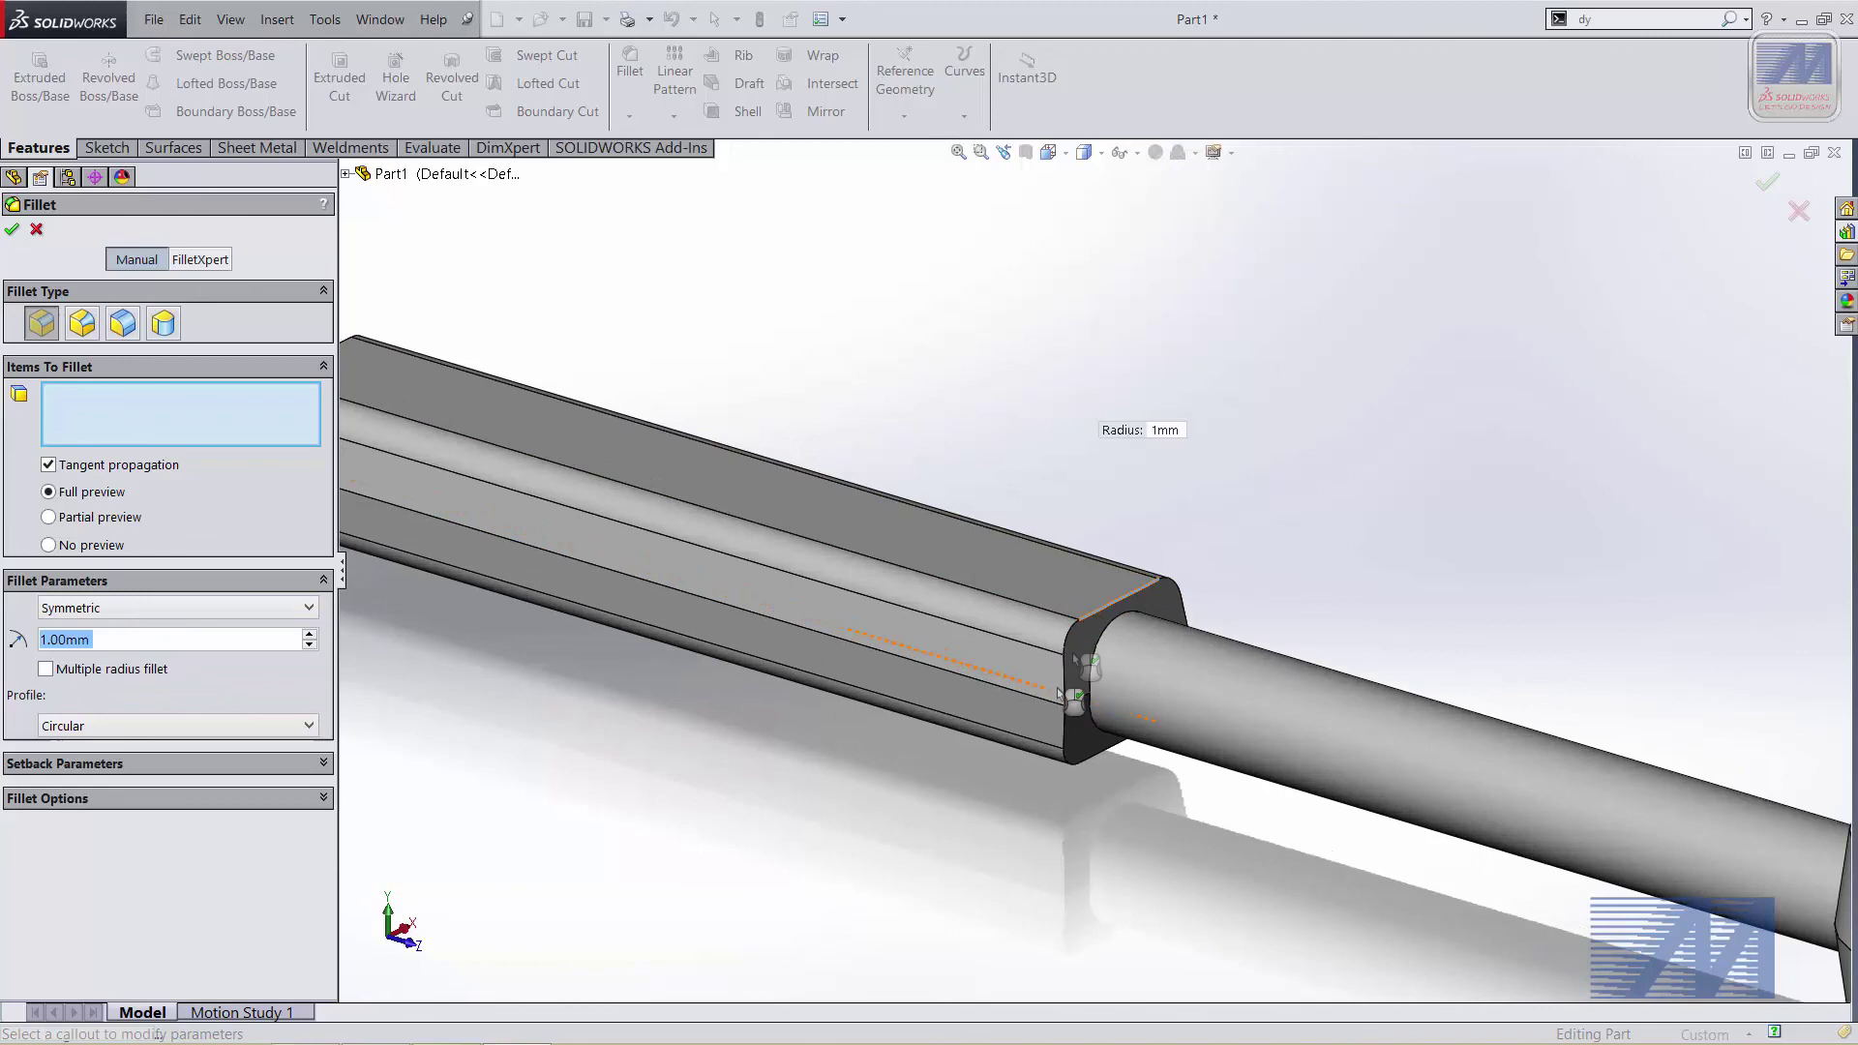
left_click(1088, 768)
Add the handle's far-end edge loop and finish the 1mm fillet as Fillet2
scroll(1088, 768, "up", 3)
scroll(788, 788, "up", 2)
mouse_move(788, 788)
middle_mouse_down()
mouse_move(983, 676)
mouse_move(956, 659)
mouse_move(929, 822)
mouse_move(765, 871)
middle_mouse_up()
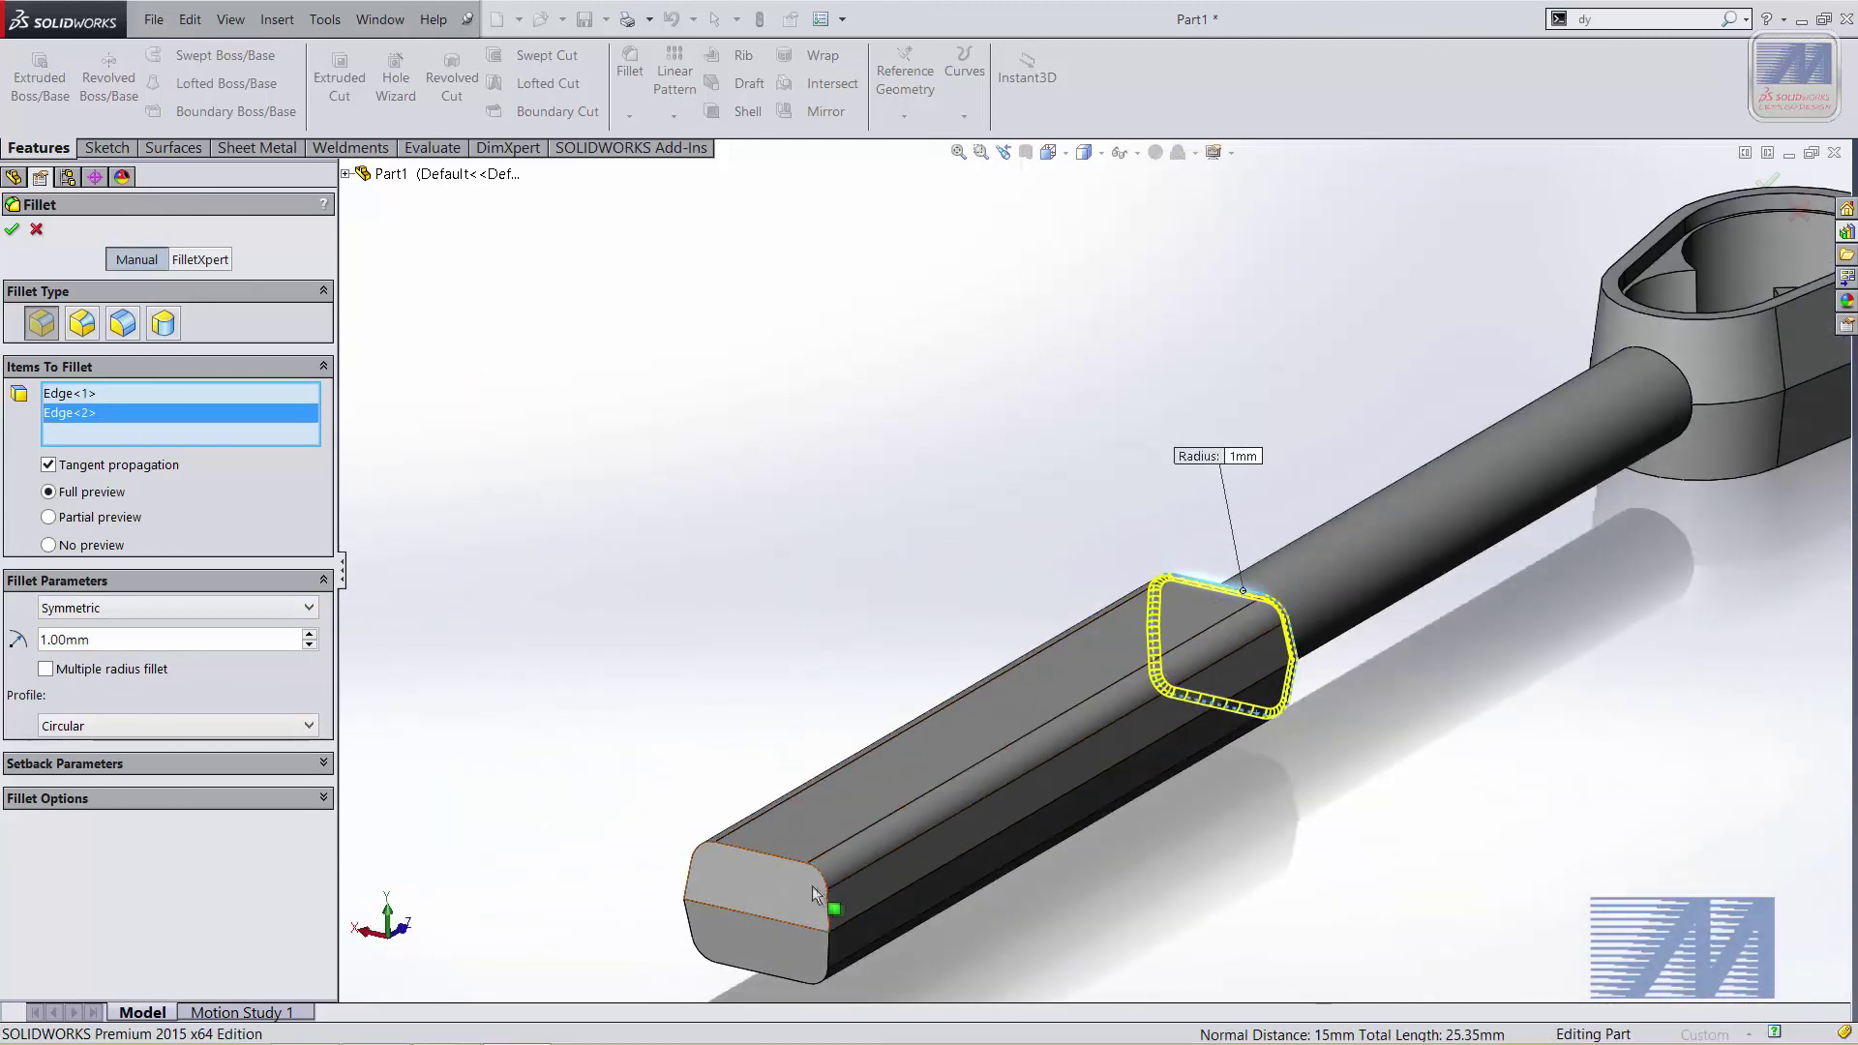
left_click(774, 856)
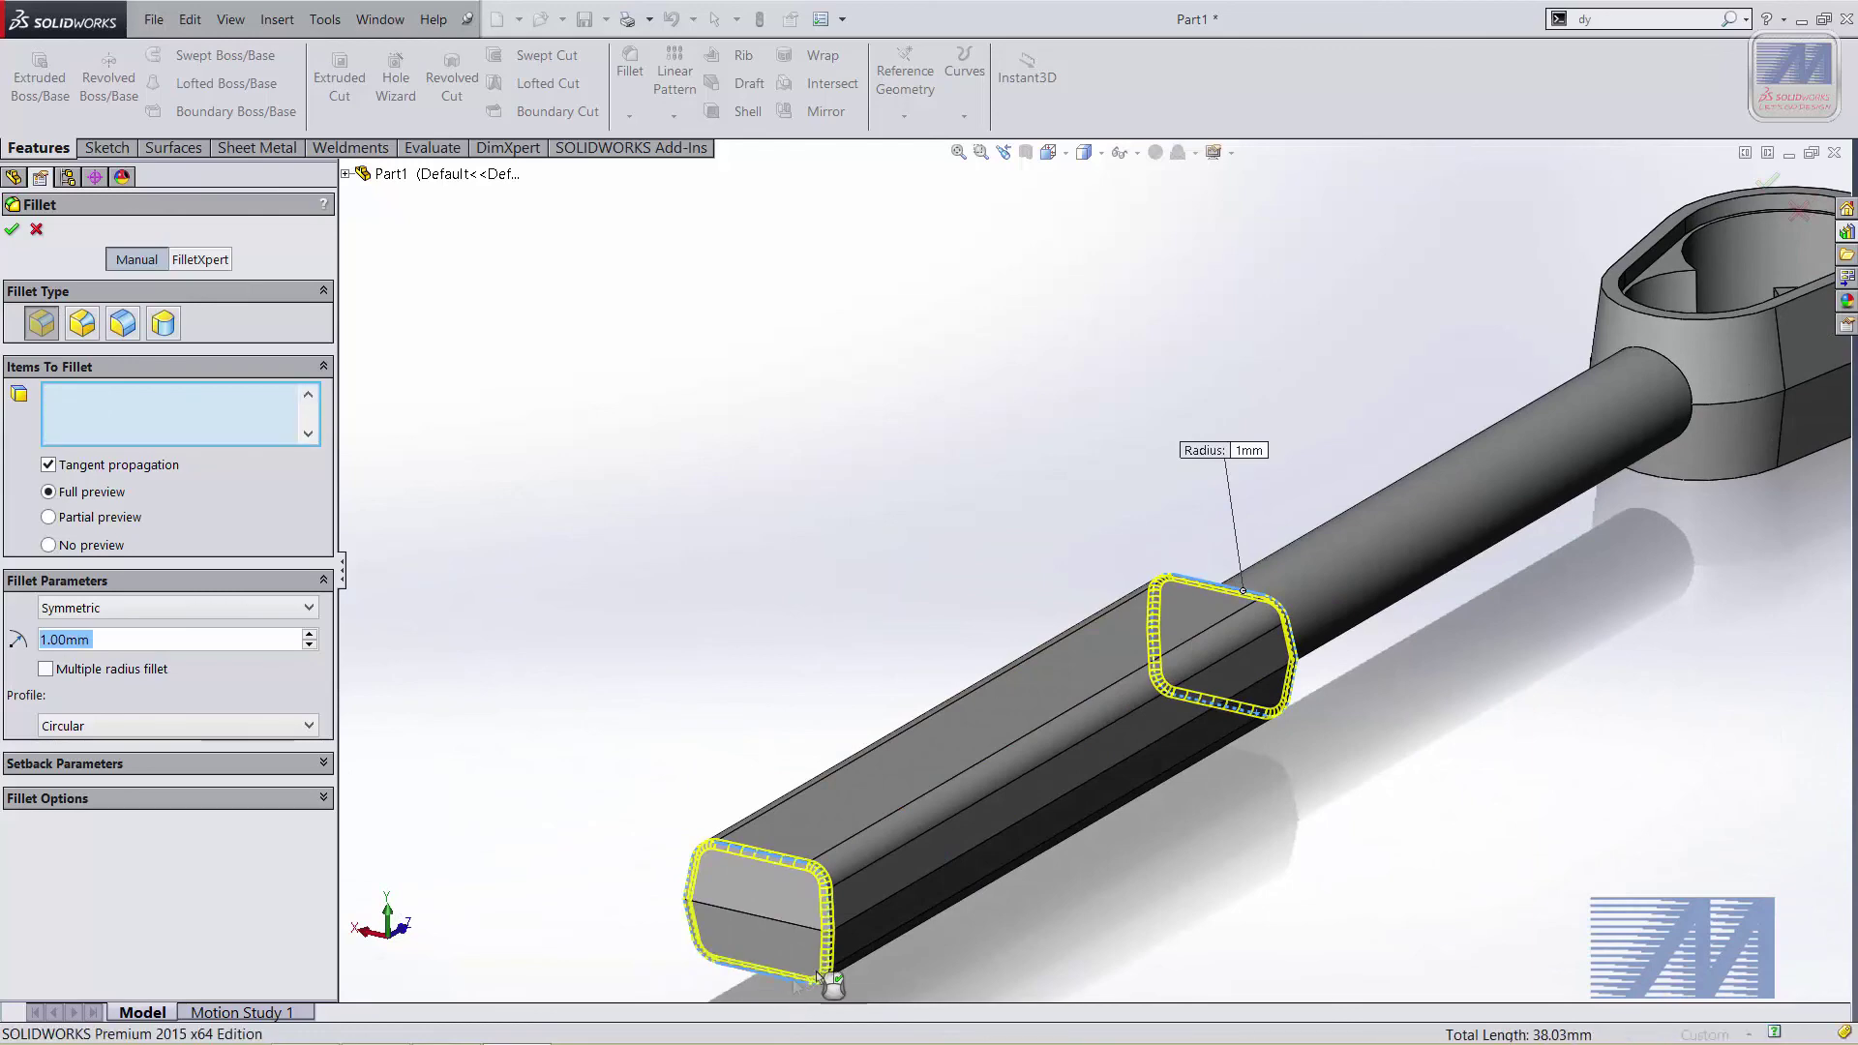
scroll(920, 856, "up", 2)
mouse_move(919, 856)
middle_mouse_down()
mouse_move(1066, 901)
mouse_move(1283, 883)
mouse_move(1216, 900)
mouse_move(1132, 862)
middle_mouse_up()
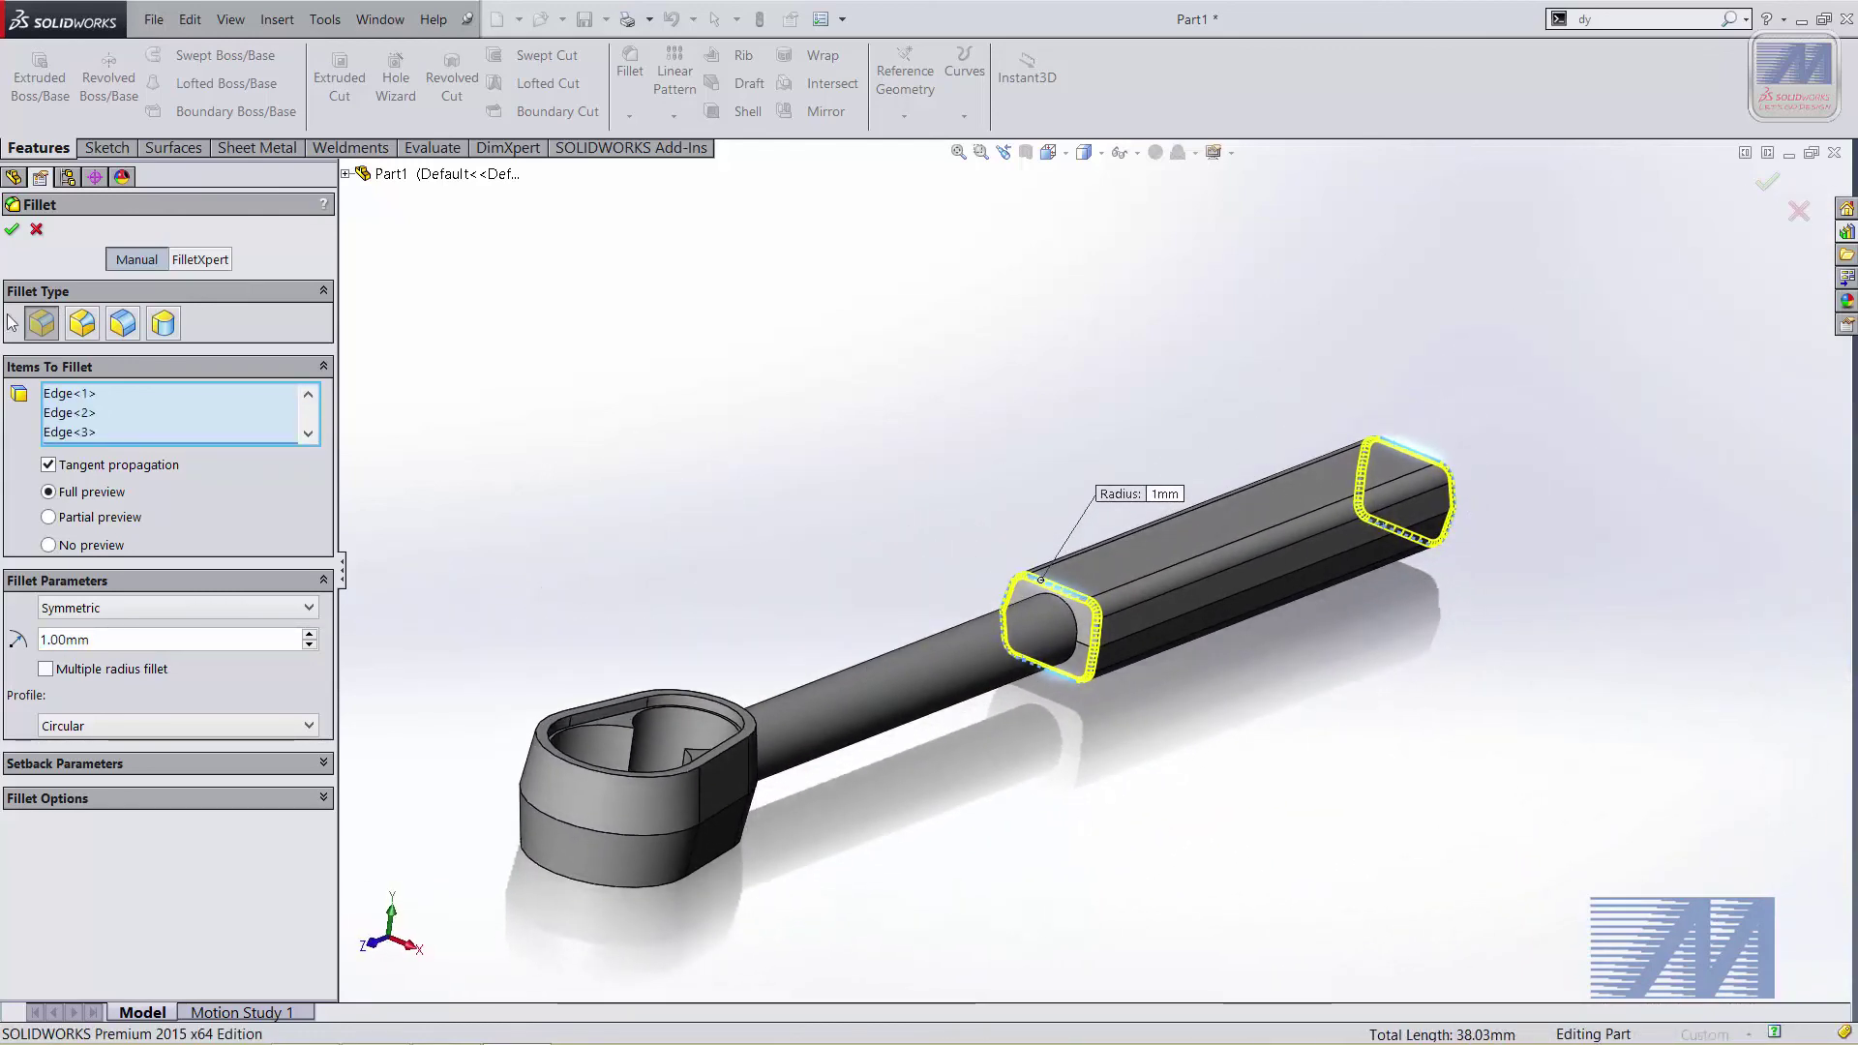
key("Return")
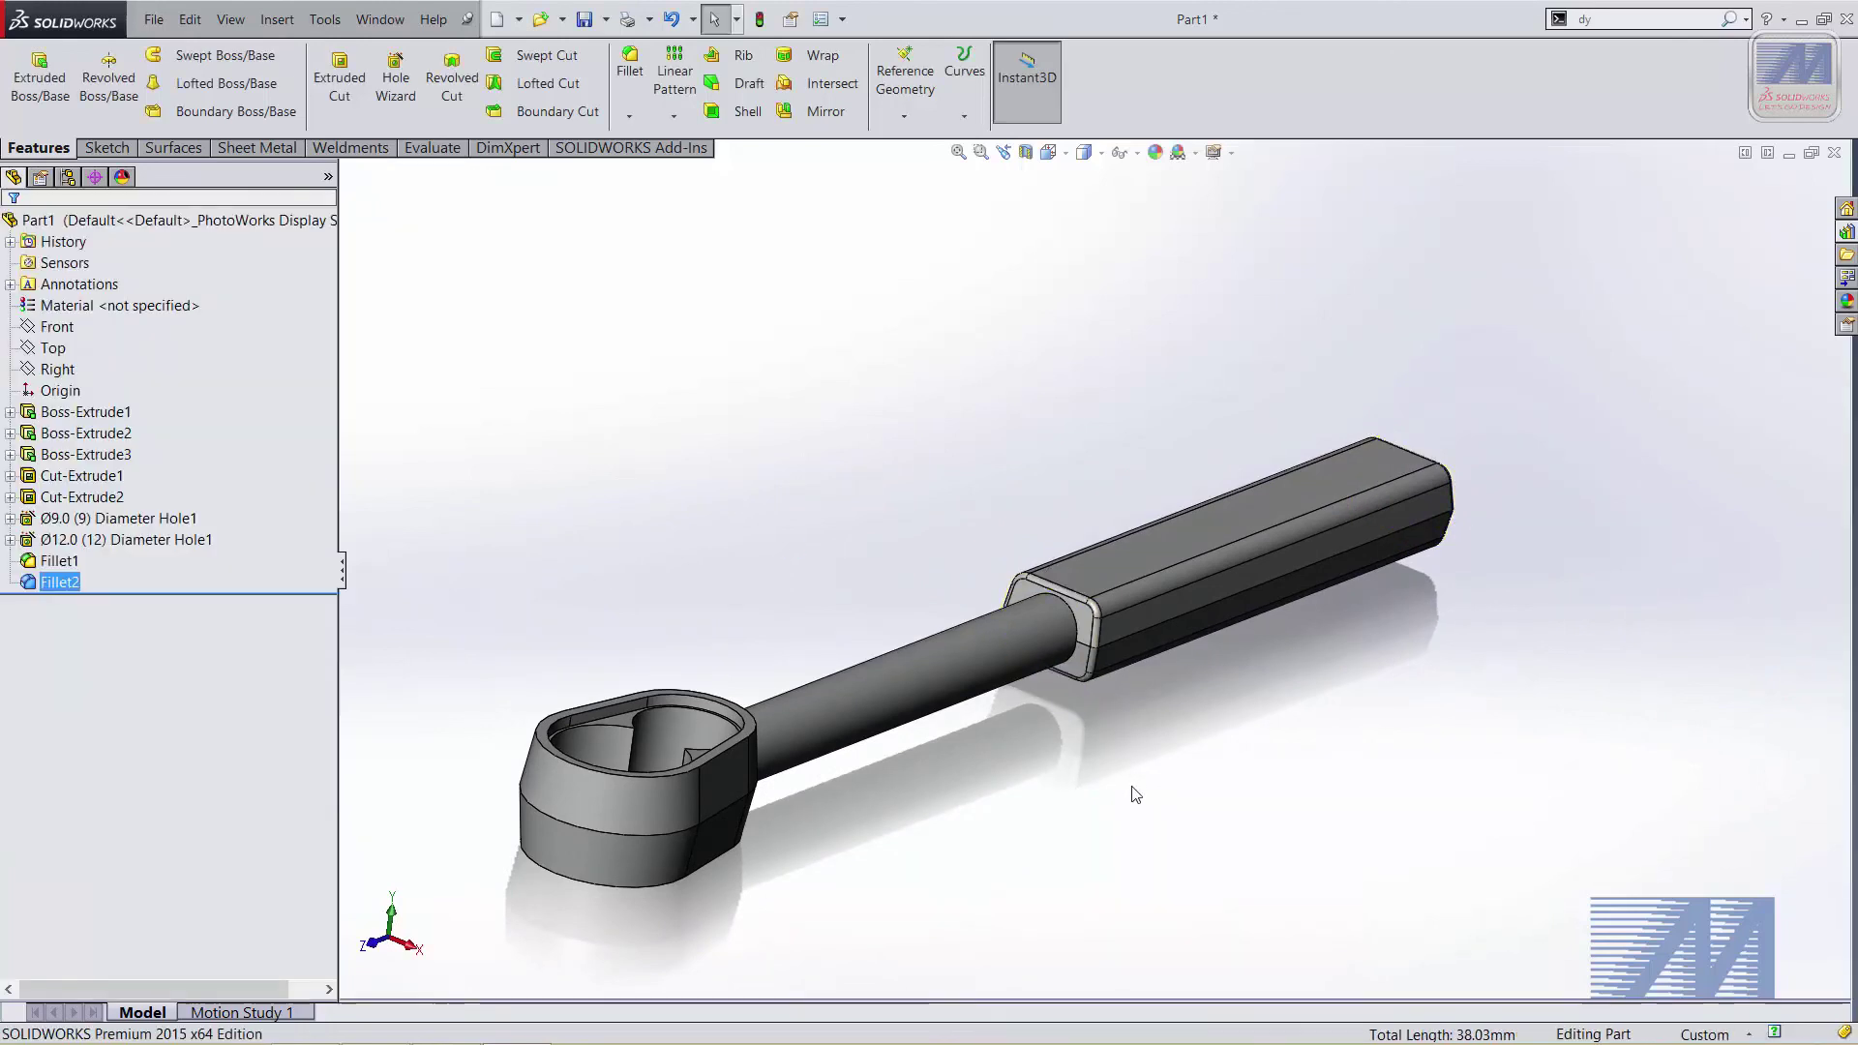
Start a new fillet with a 2mm radius
middle_click_drag(1135, 794, 1110, 728)
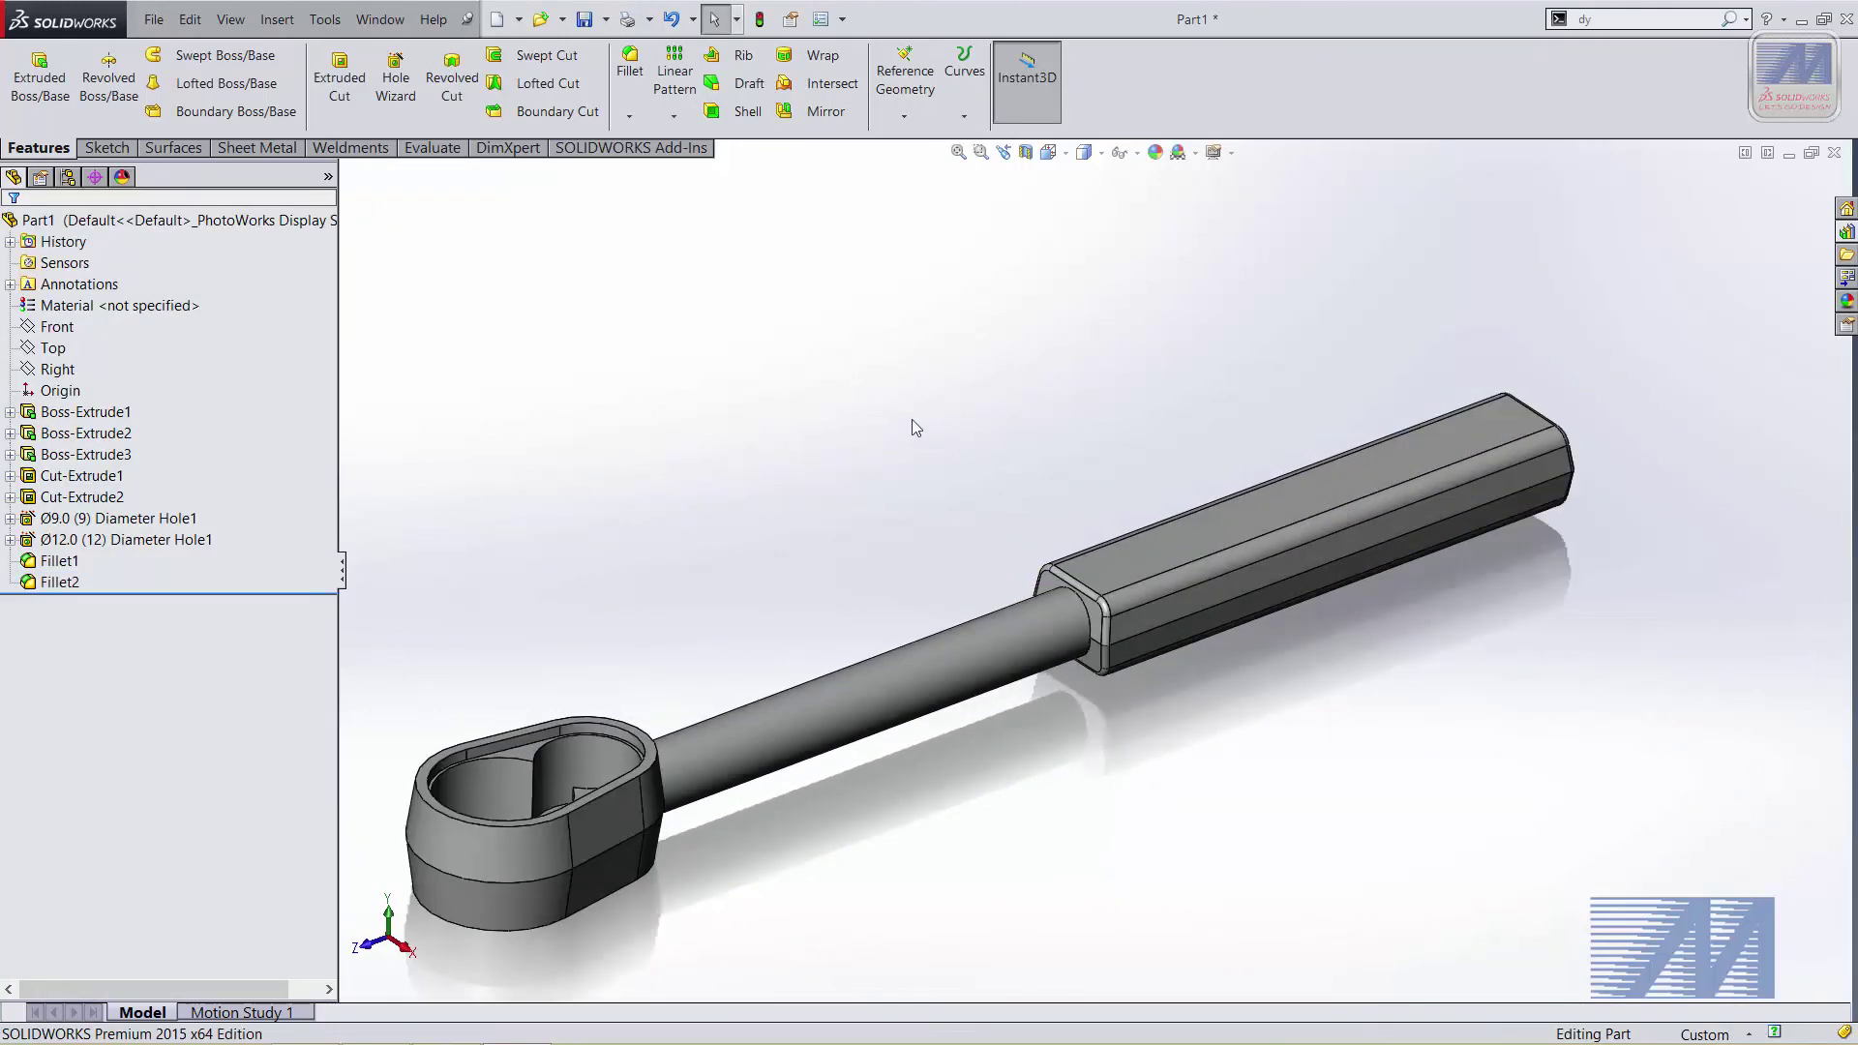
left_click(629, 66)
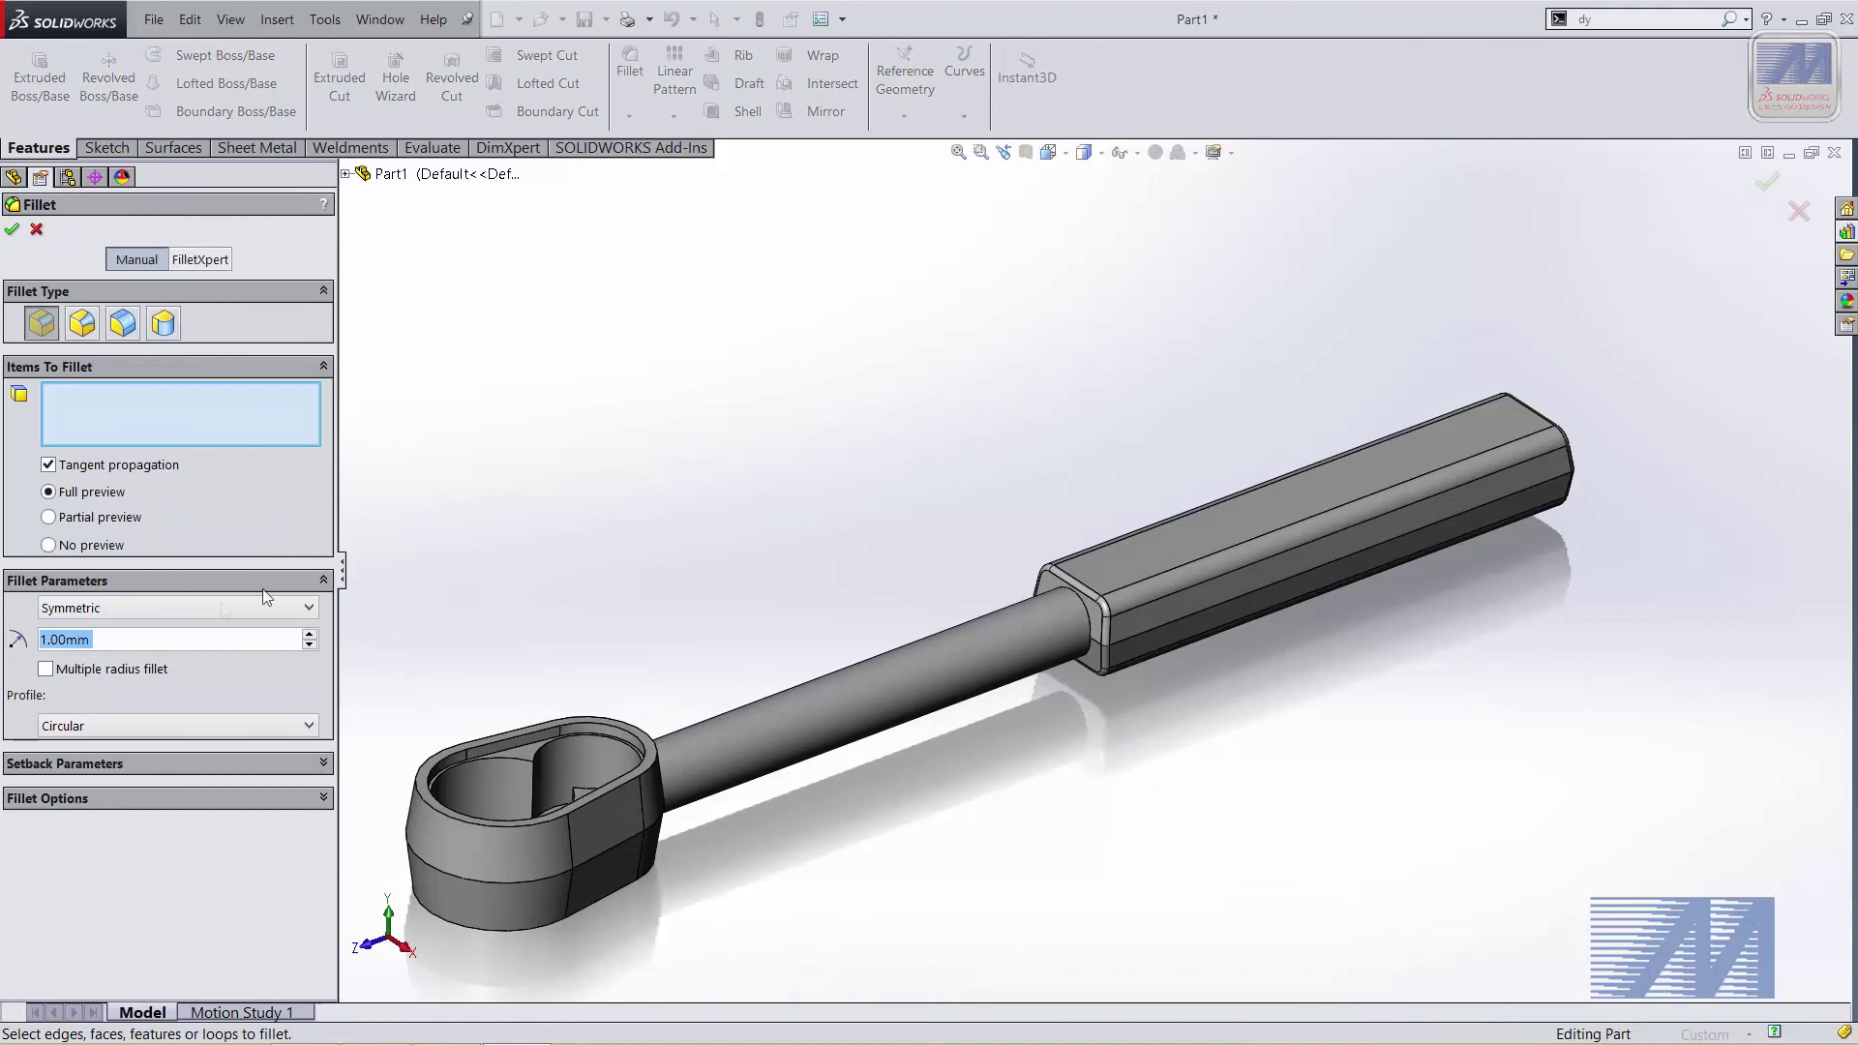
type("2")
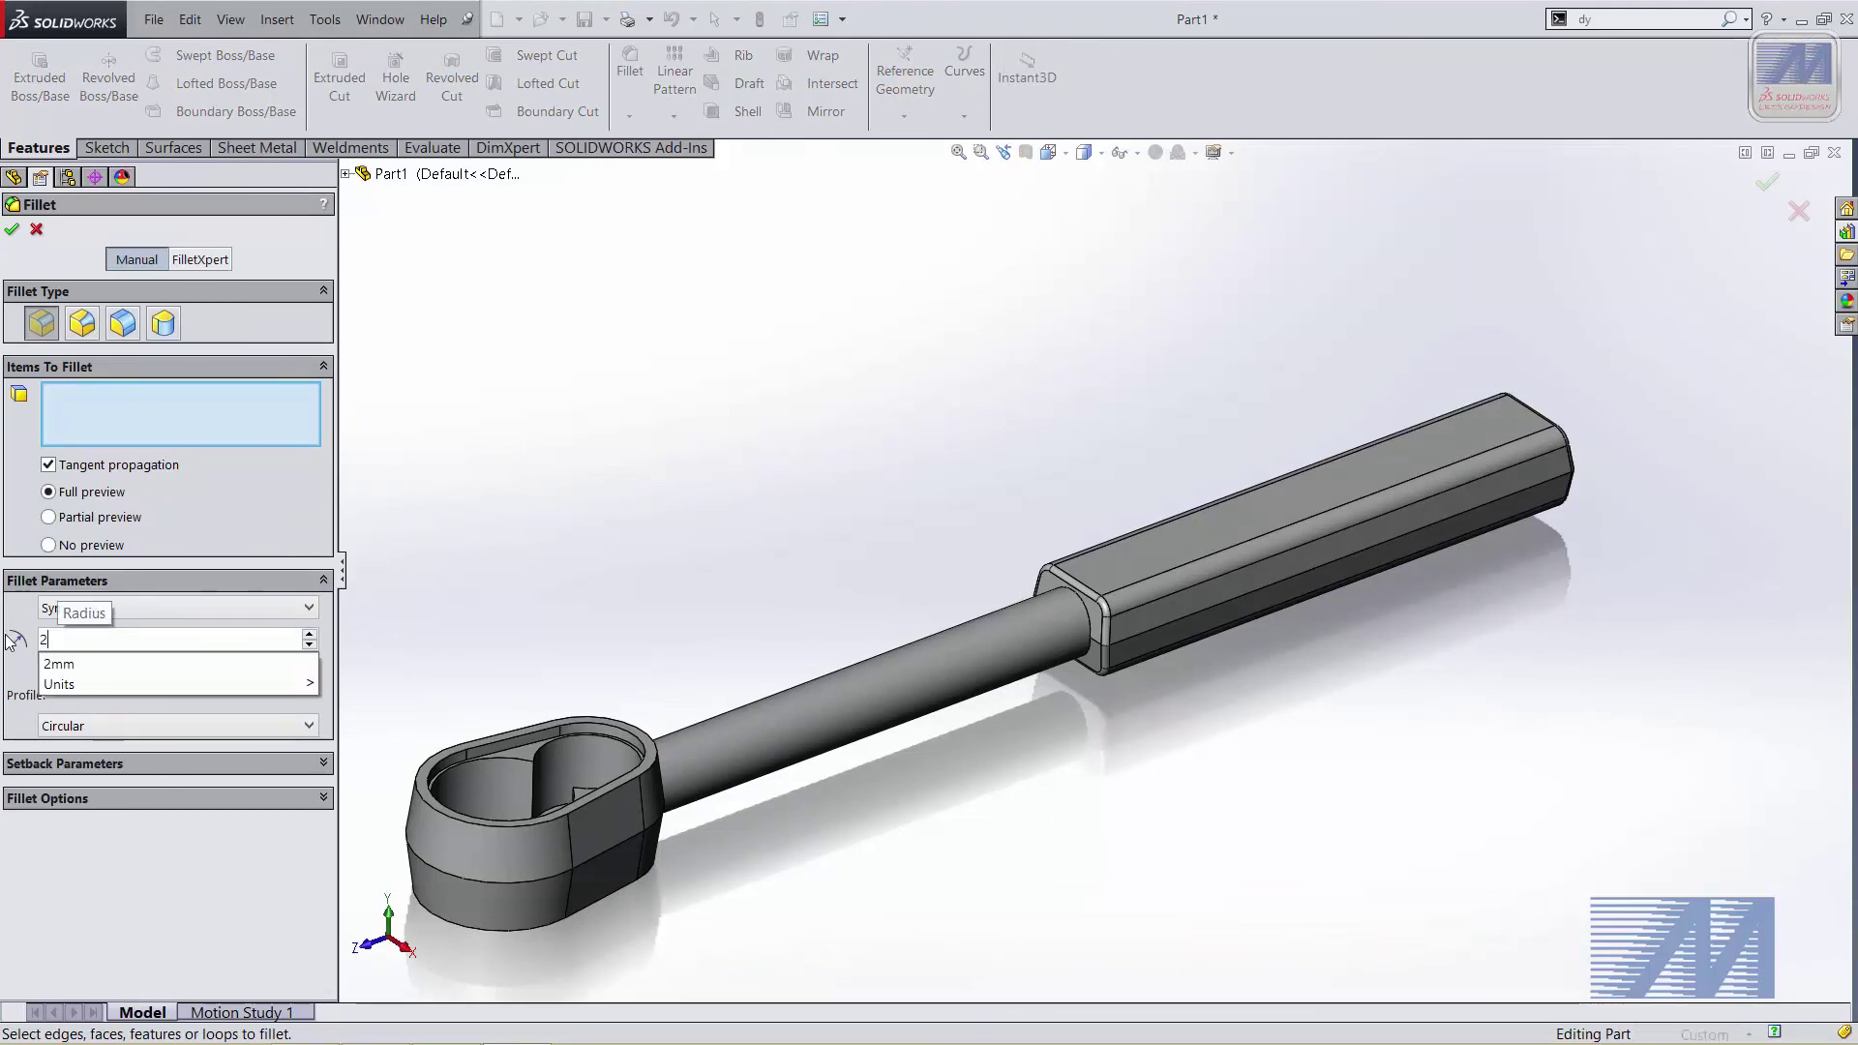
key("Return")
scroll(871, 639, "down", 2)
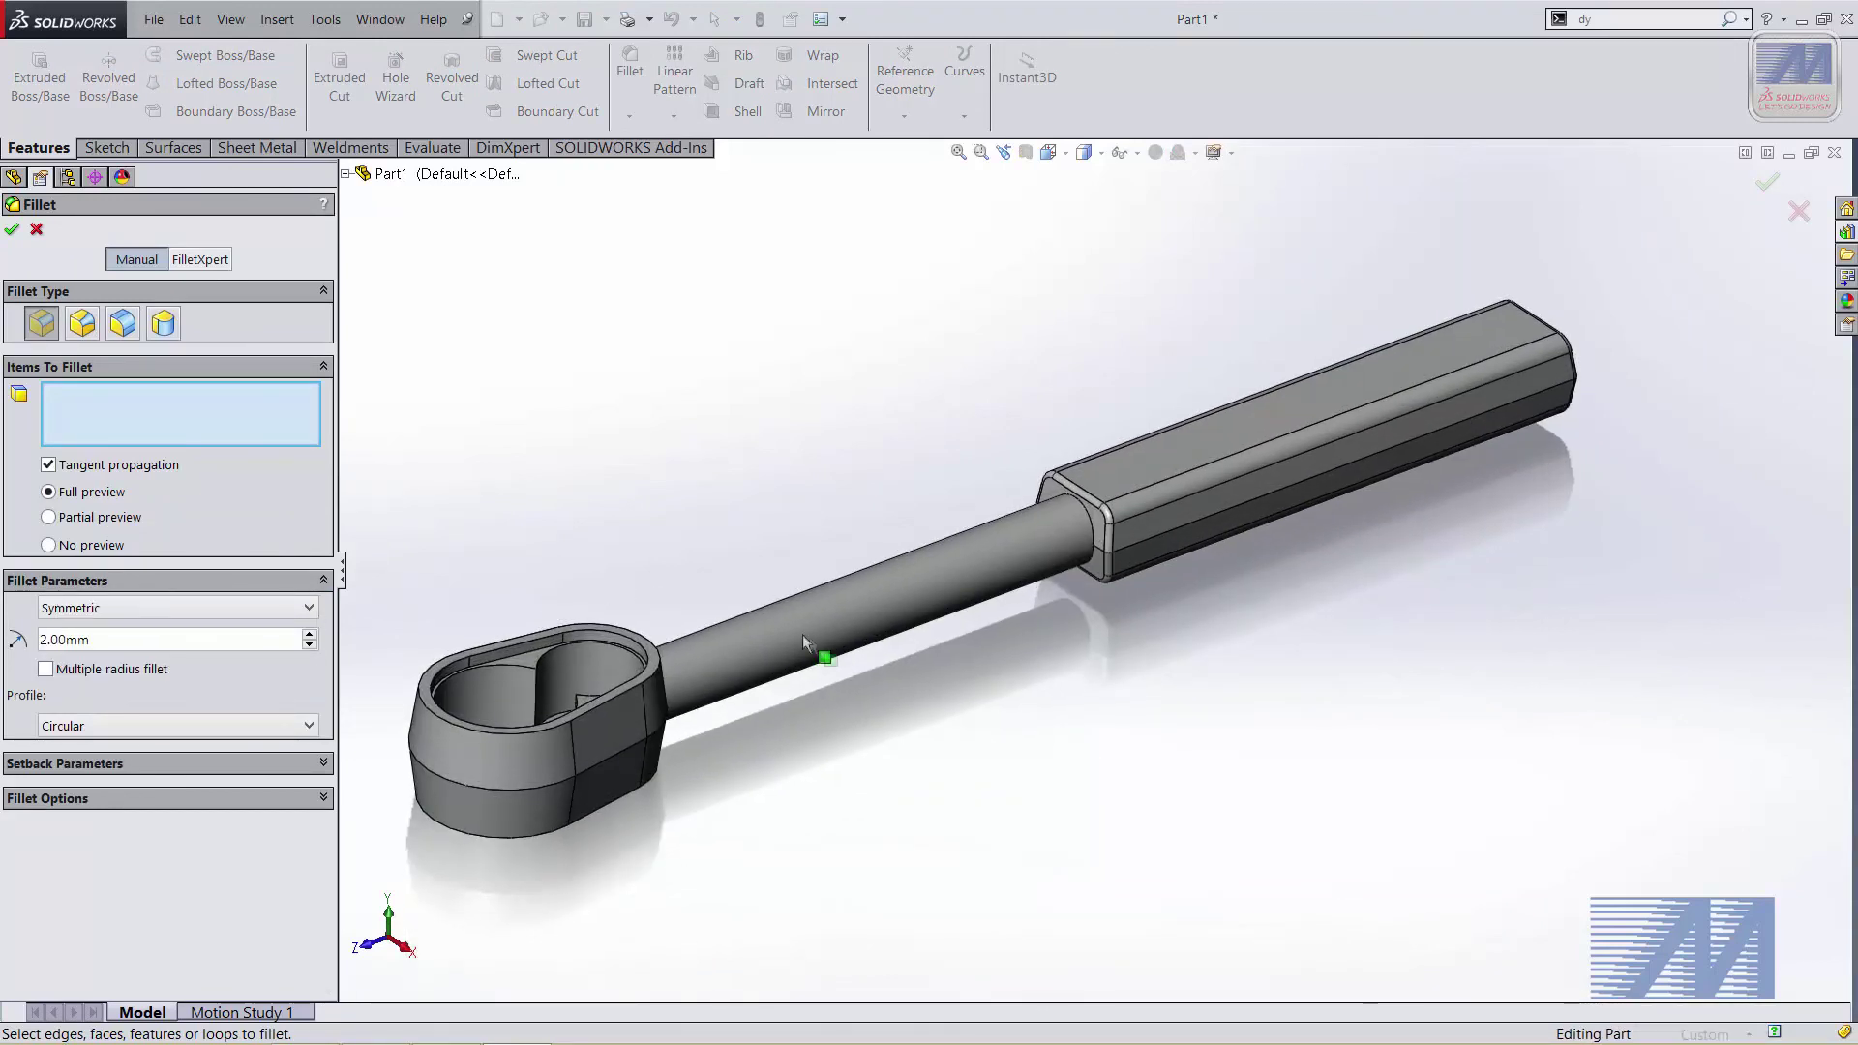
scroll(933, 660, "down", 2)
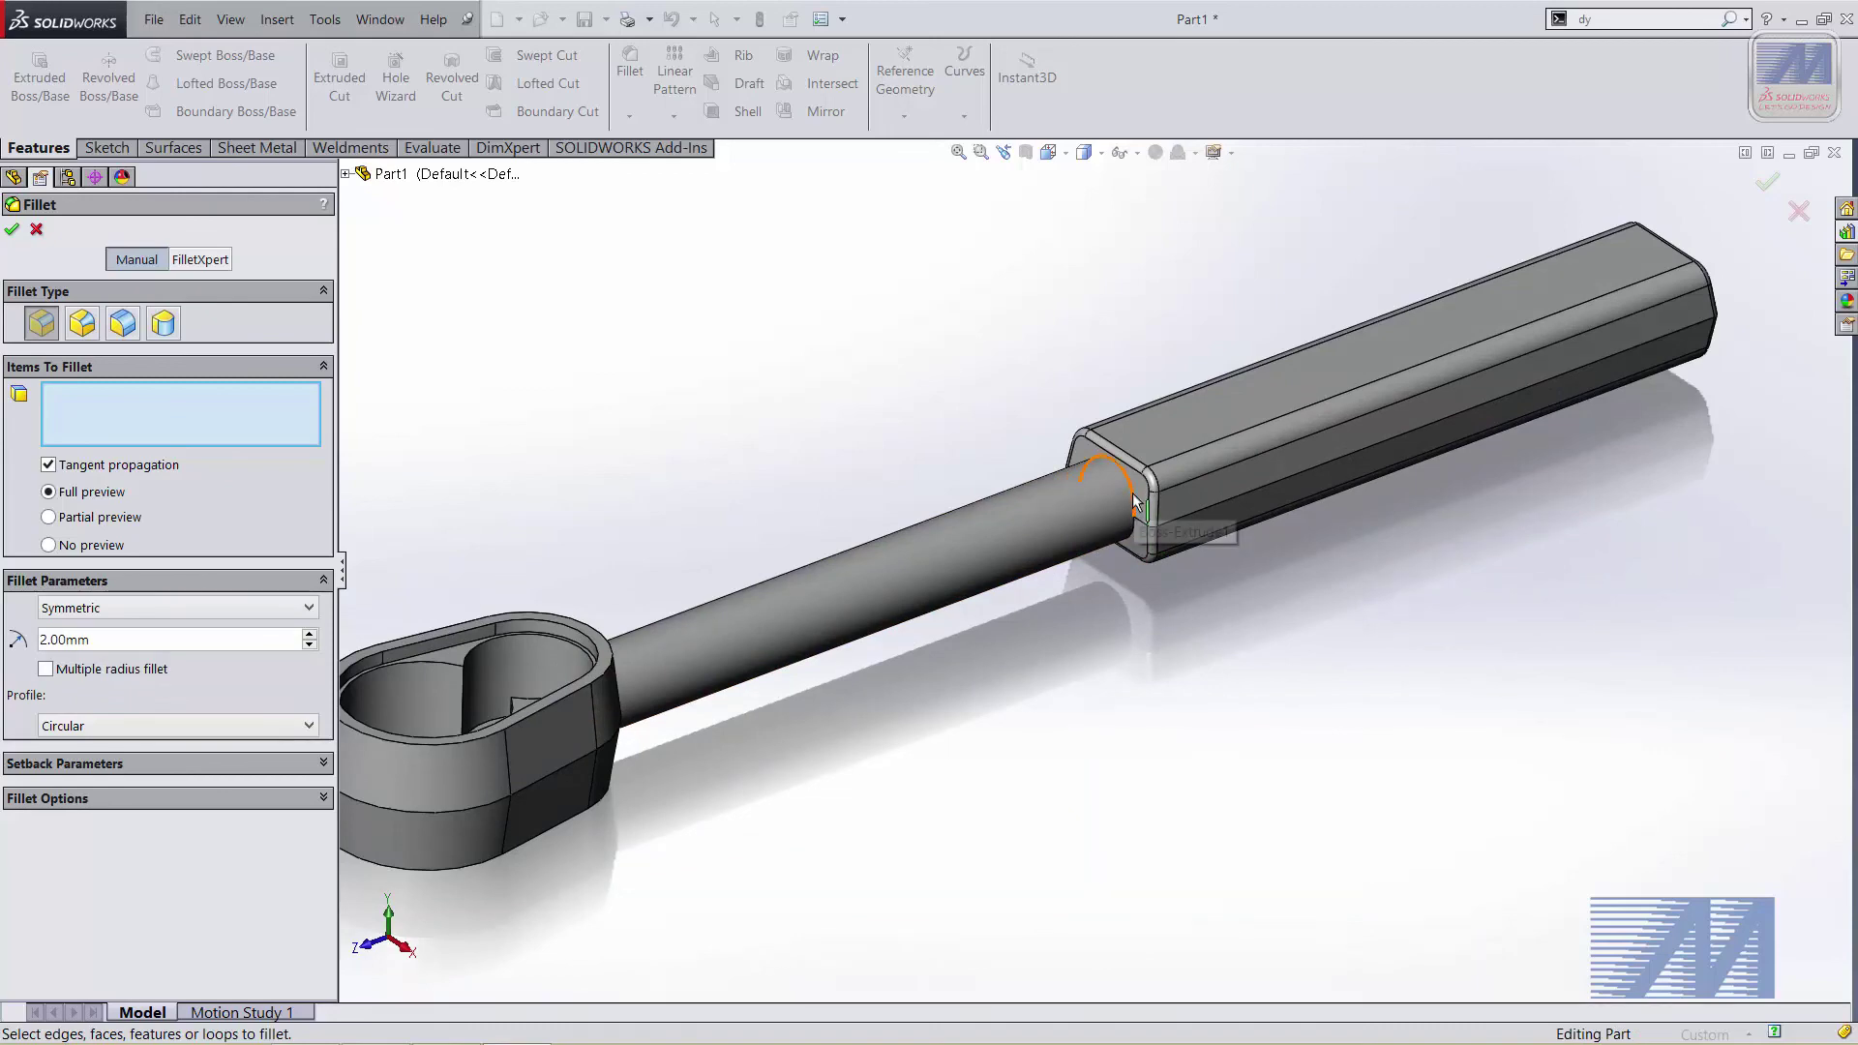
Select the rod's cylindrical face and accept the 2mm fillet at both rod ends
mouse_move(1055, 635)
middle_mouse_down()
mouse_move(1101, 524)
mouse_move(639, 726)
mouse_move(601, 488)
middle_mouse_up()
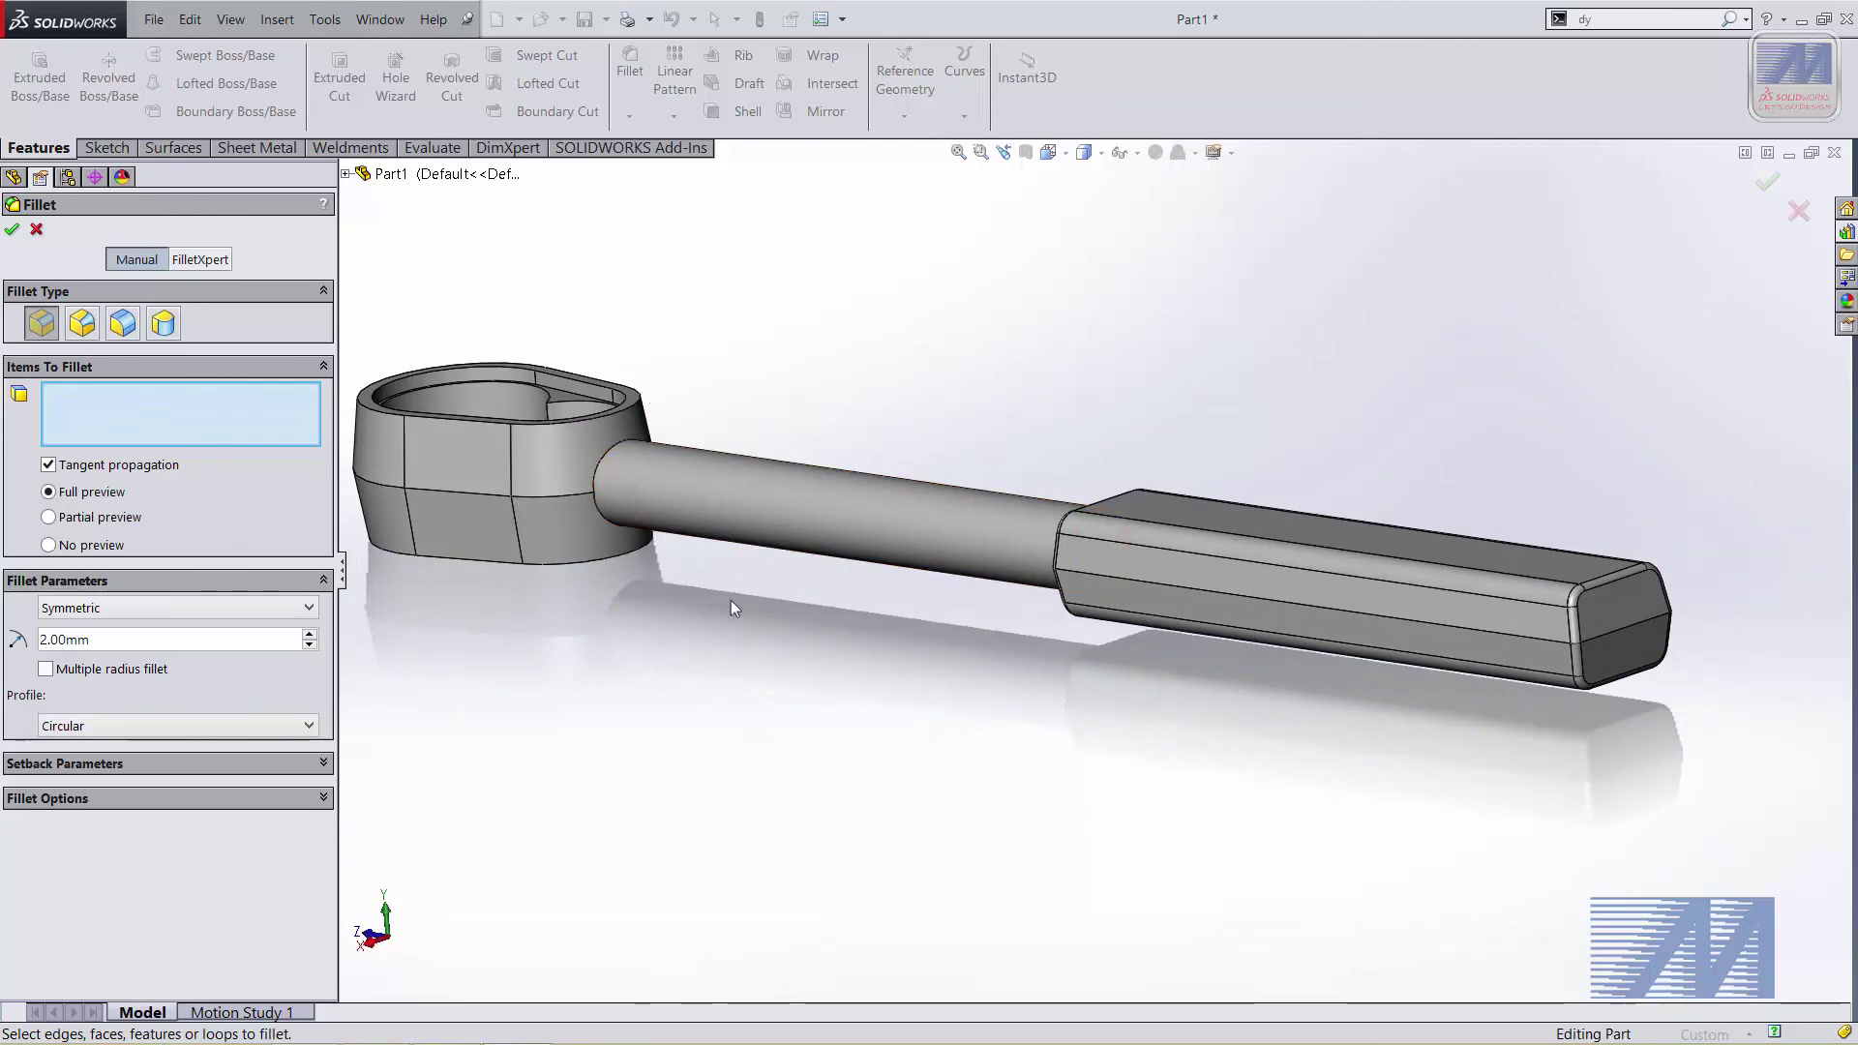
scroll(732, 608, "down", 3)
mouse_move(732, 607)
middle_mouse_down()
mouse_move(598, 622)
mouse_move(818, 709)
mouse_move(867, 751)
middle_mouse_up()
middle_click_drag(1003, 736, 1011, 715)
left_click(904, 575)
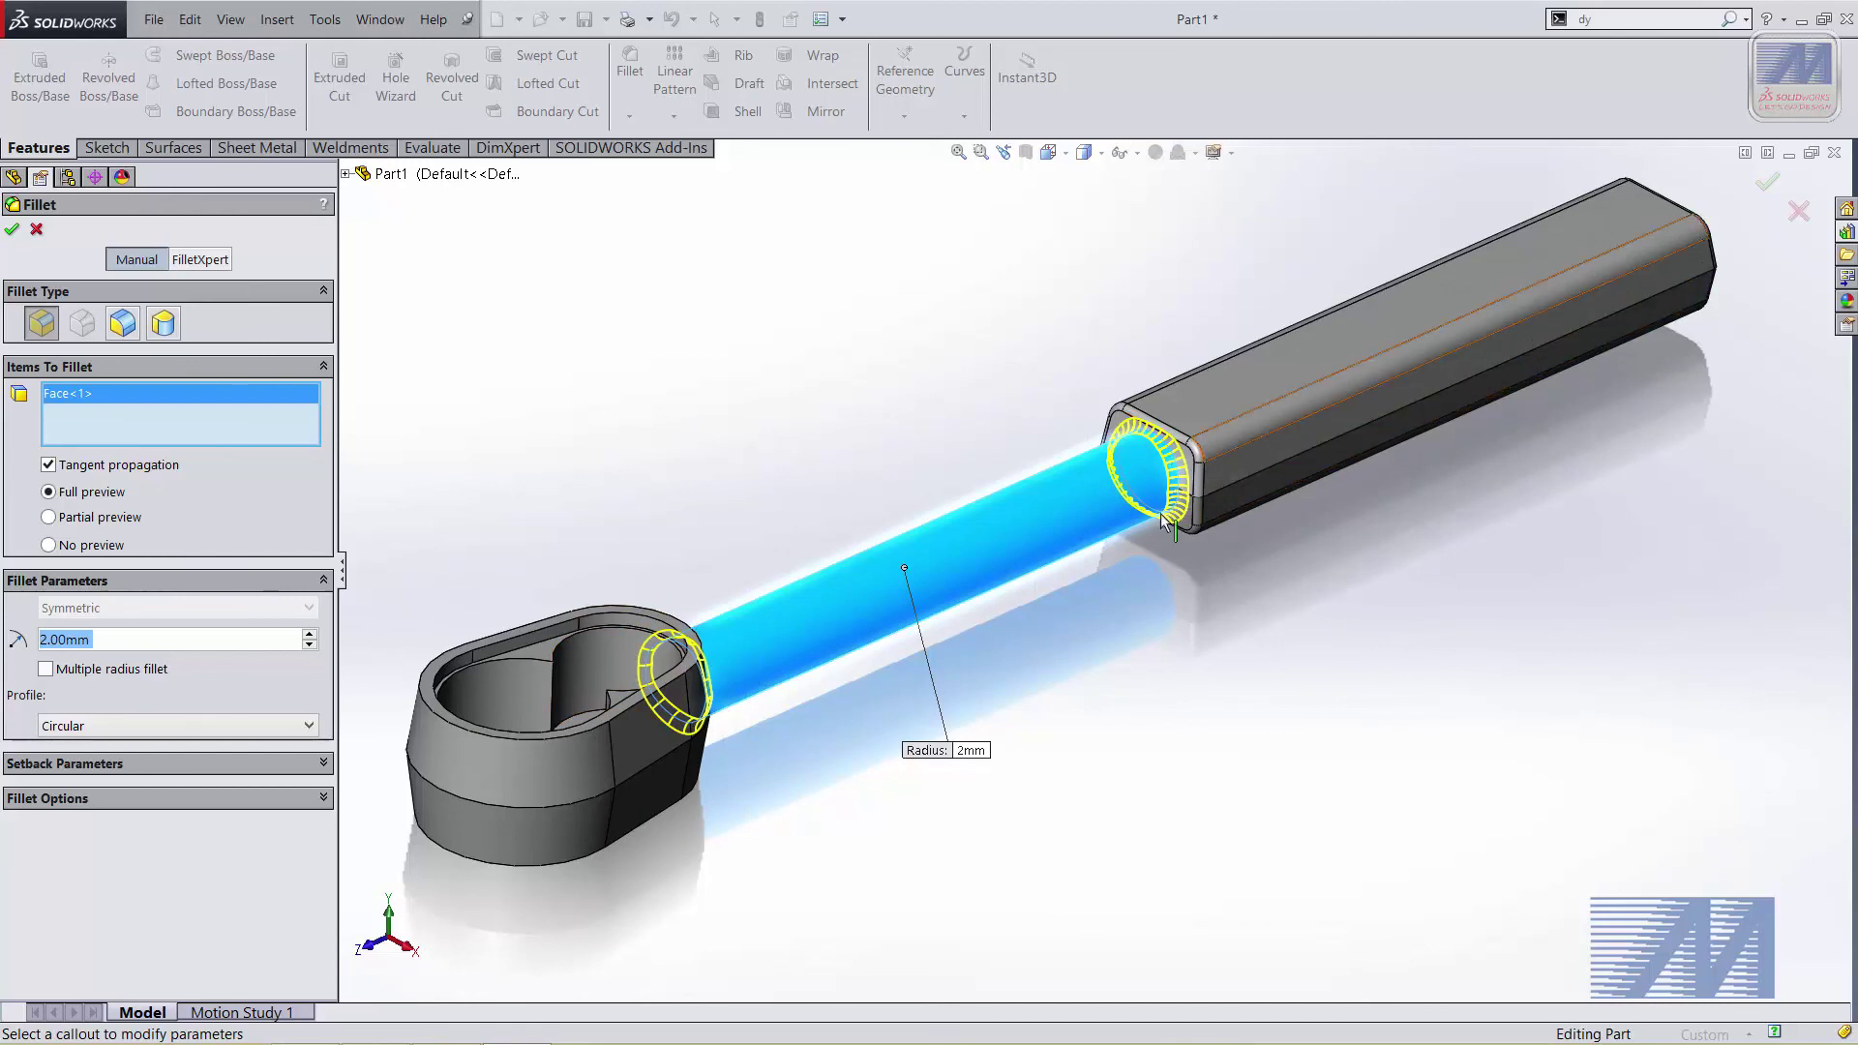
middle_click_drag(1138, 639, 1105, 631, "ctrl")
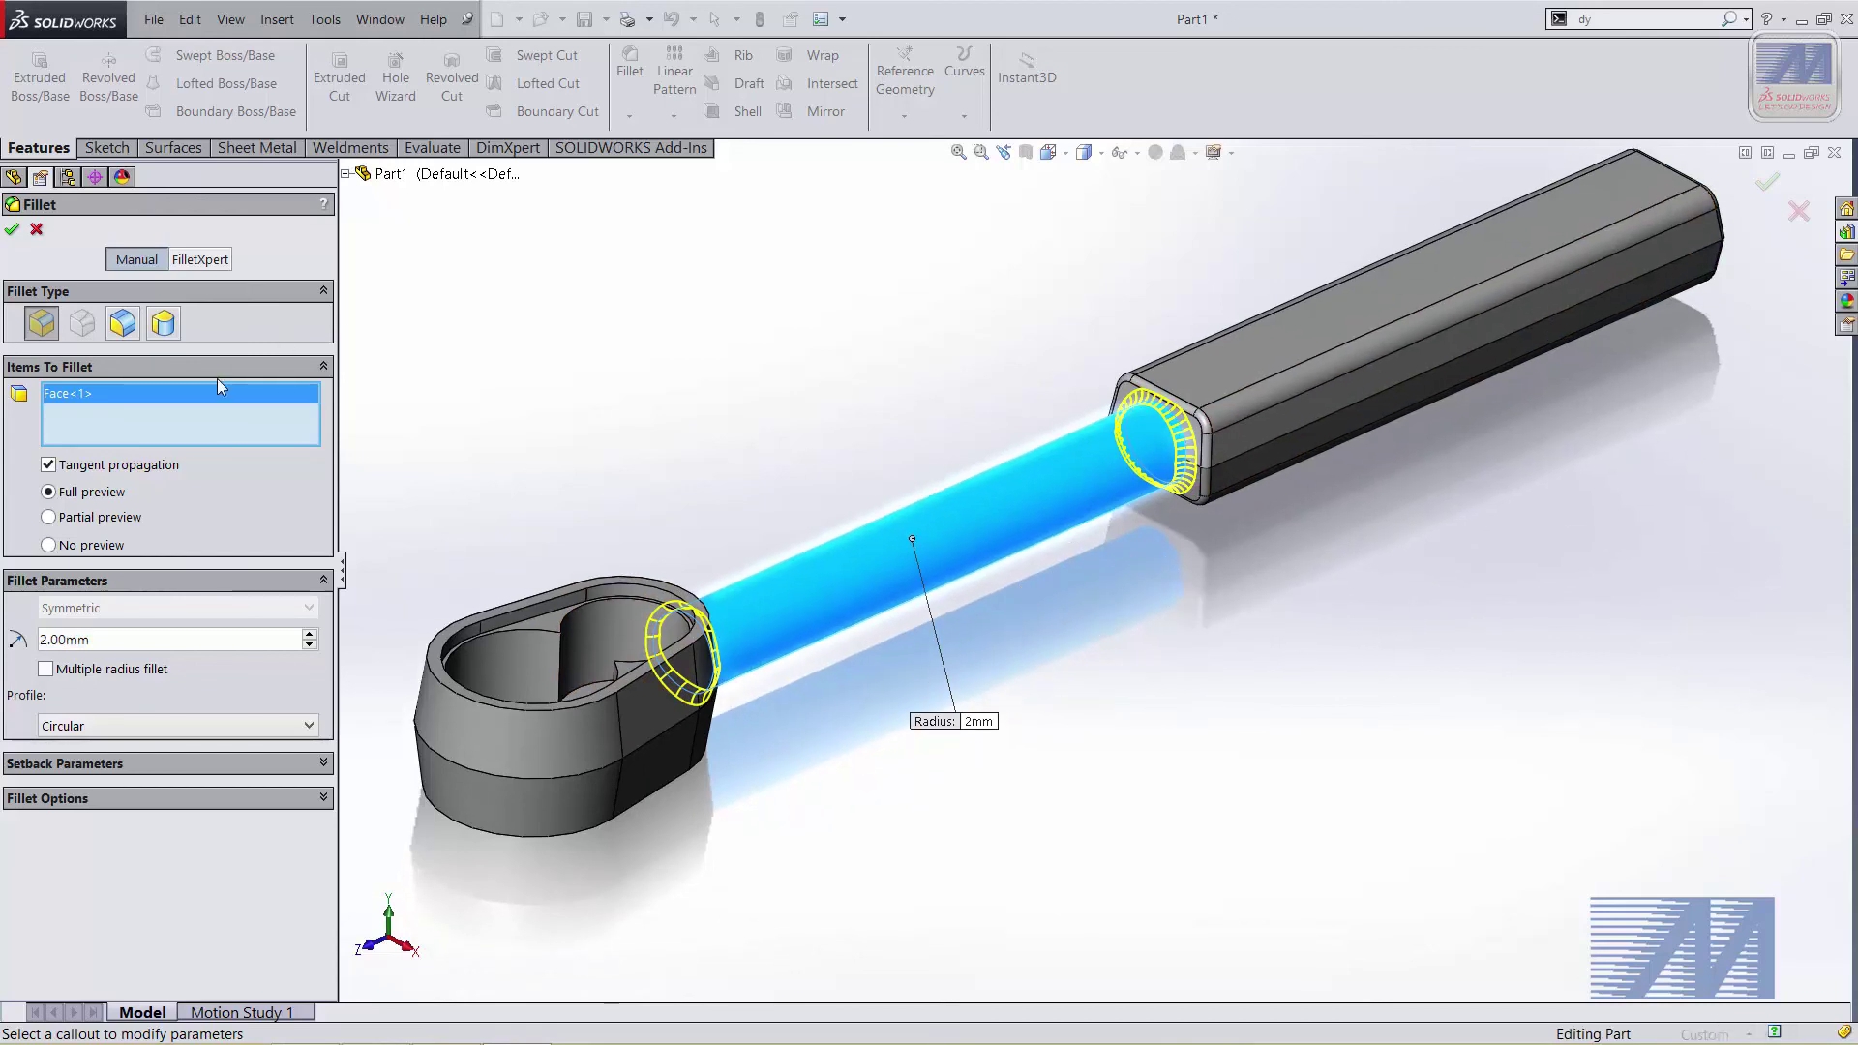
right_click(1124, 610)
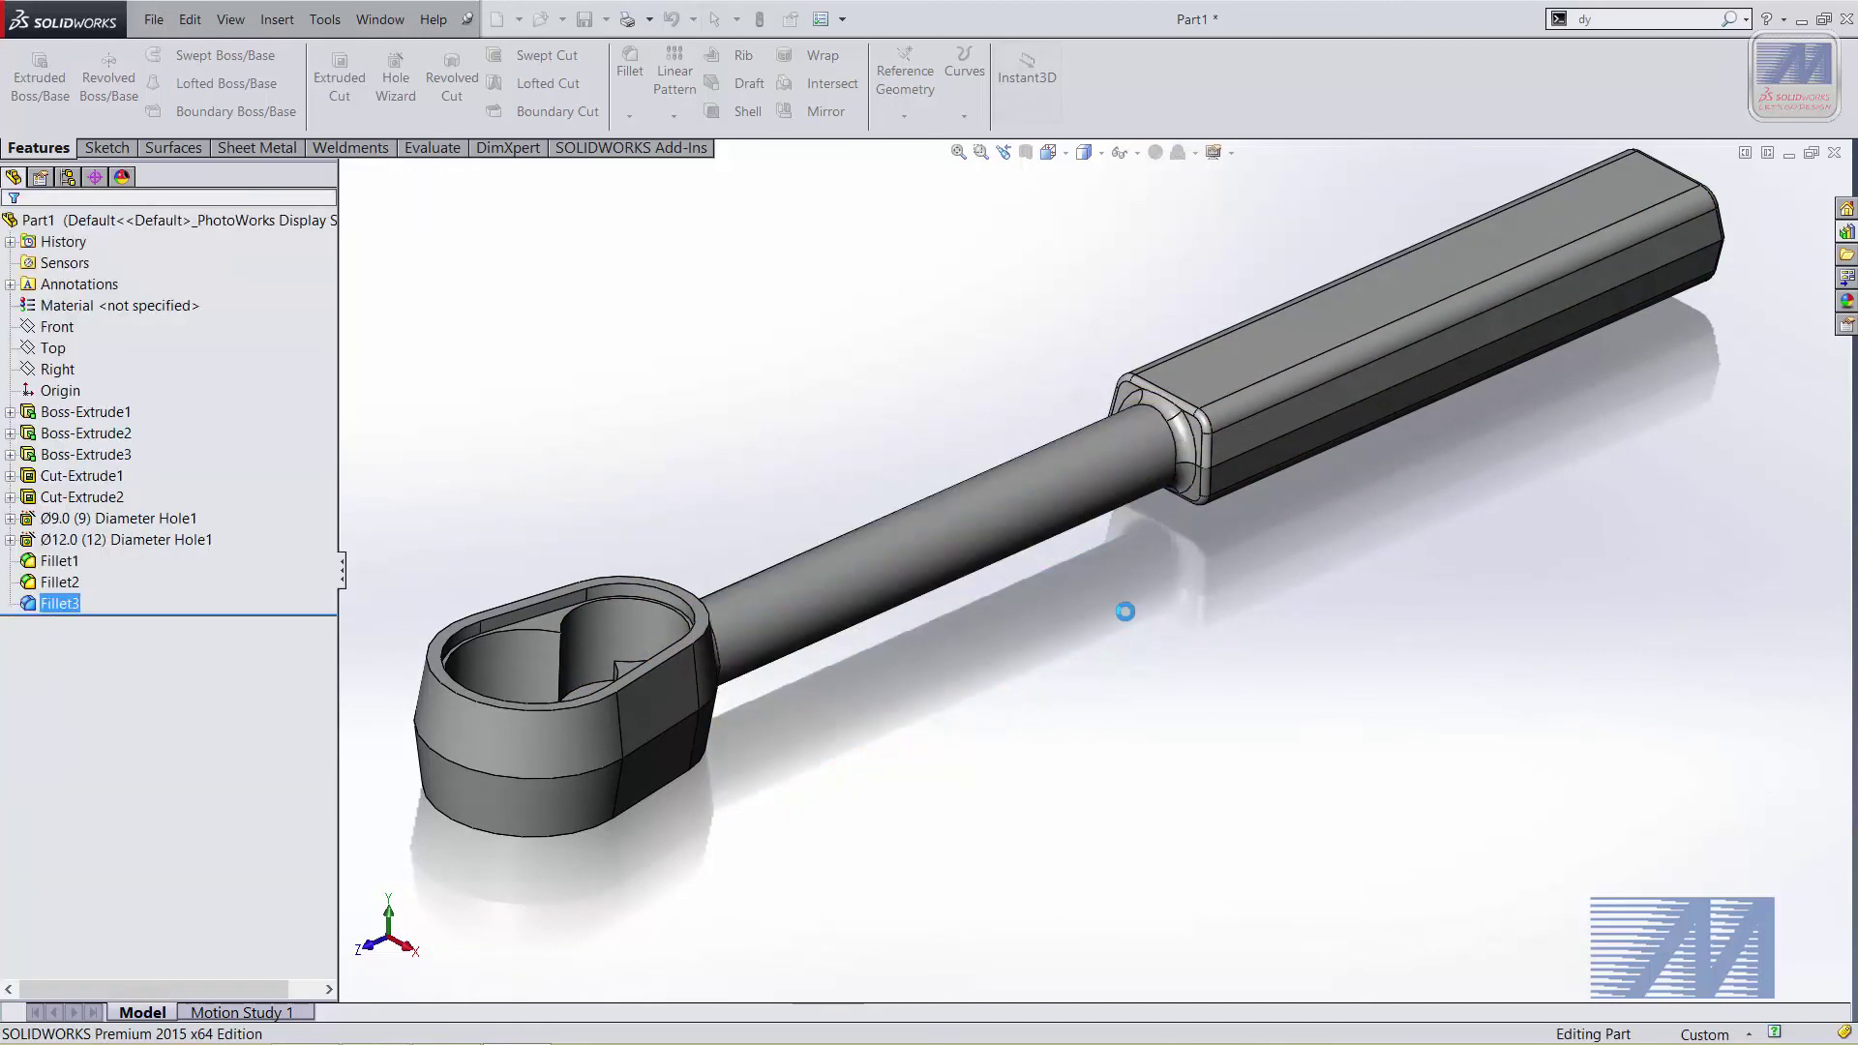
Bring the wrench head into view and start a 1mm fillet
mouse_move(1113, 618)
middle_mouse_down()
mouse_move(891, 627)
mouse_move(951, 427)
middle_mouse_up()
scroll(929, 455, "down", 2)
scroll(871, 542, "down", 3)
scroll(797, 627, "down", 3)
scroll(797, 619, "down", 2)
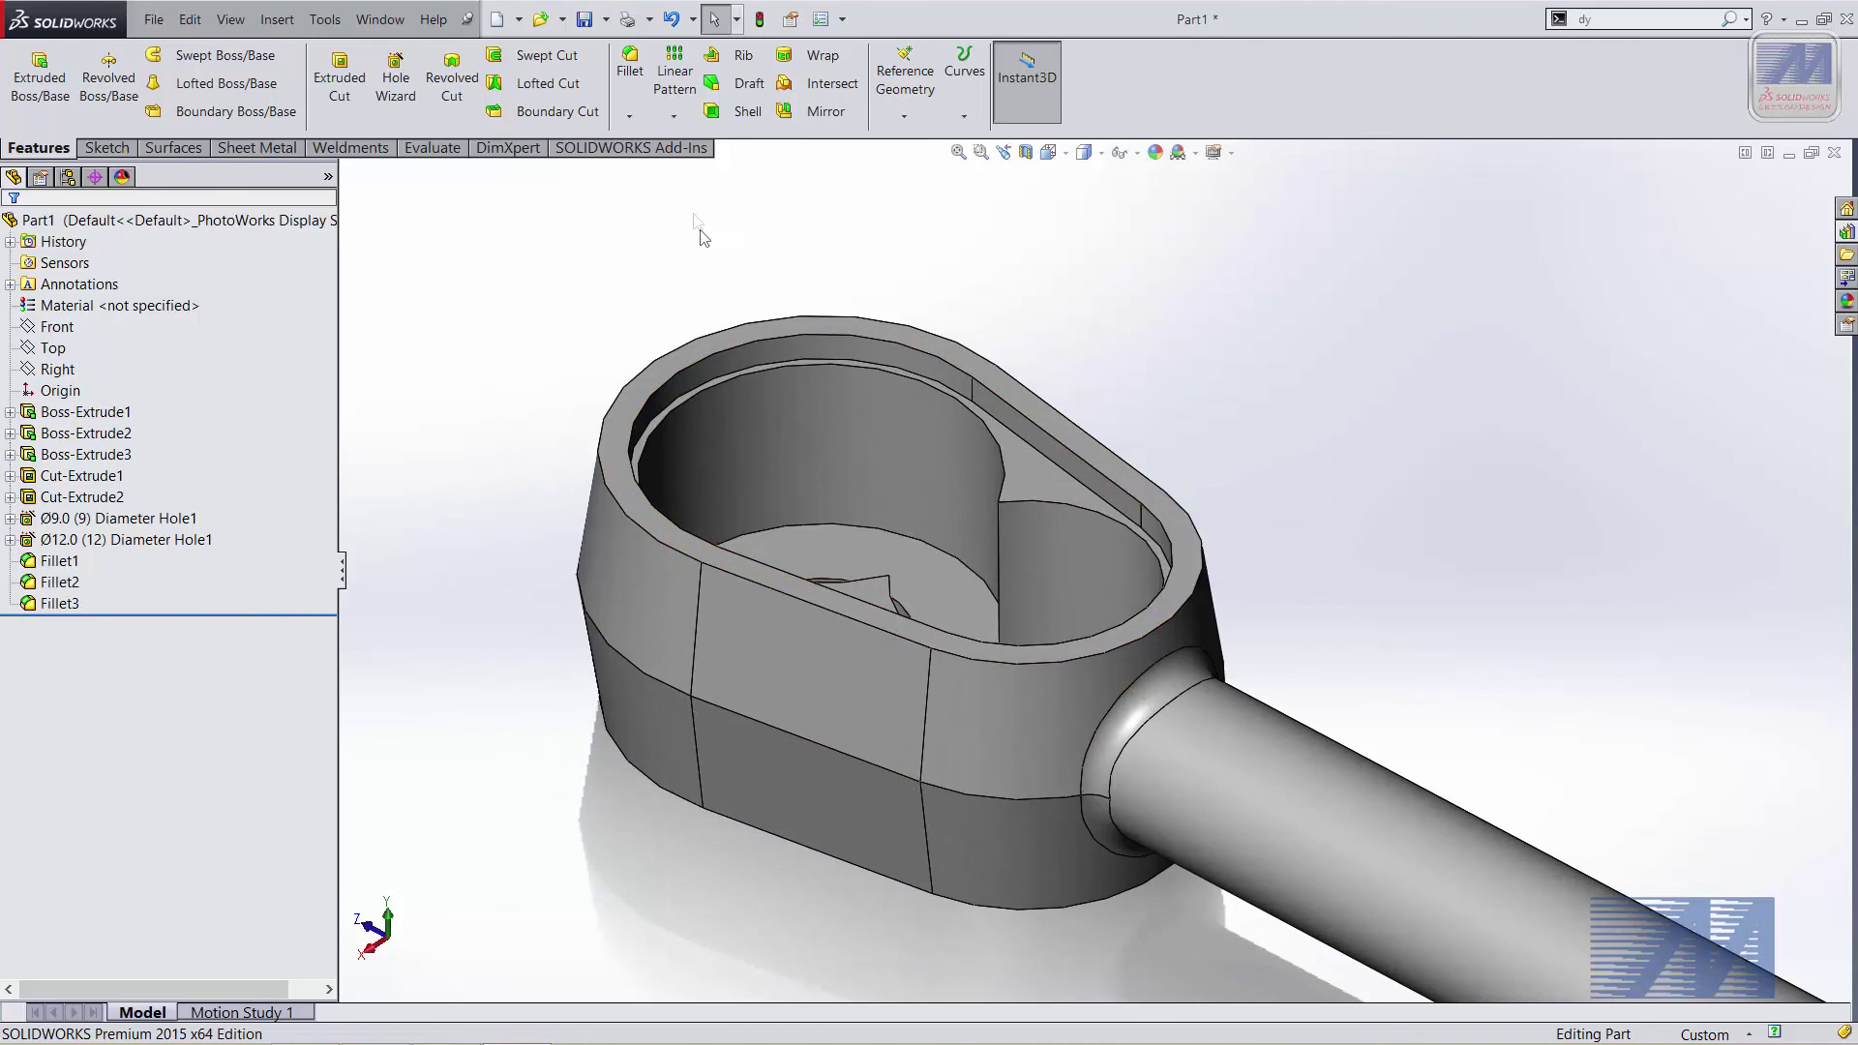
left_click(639, 78)
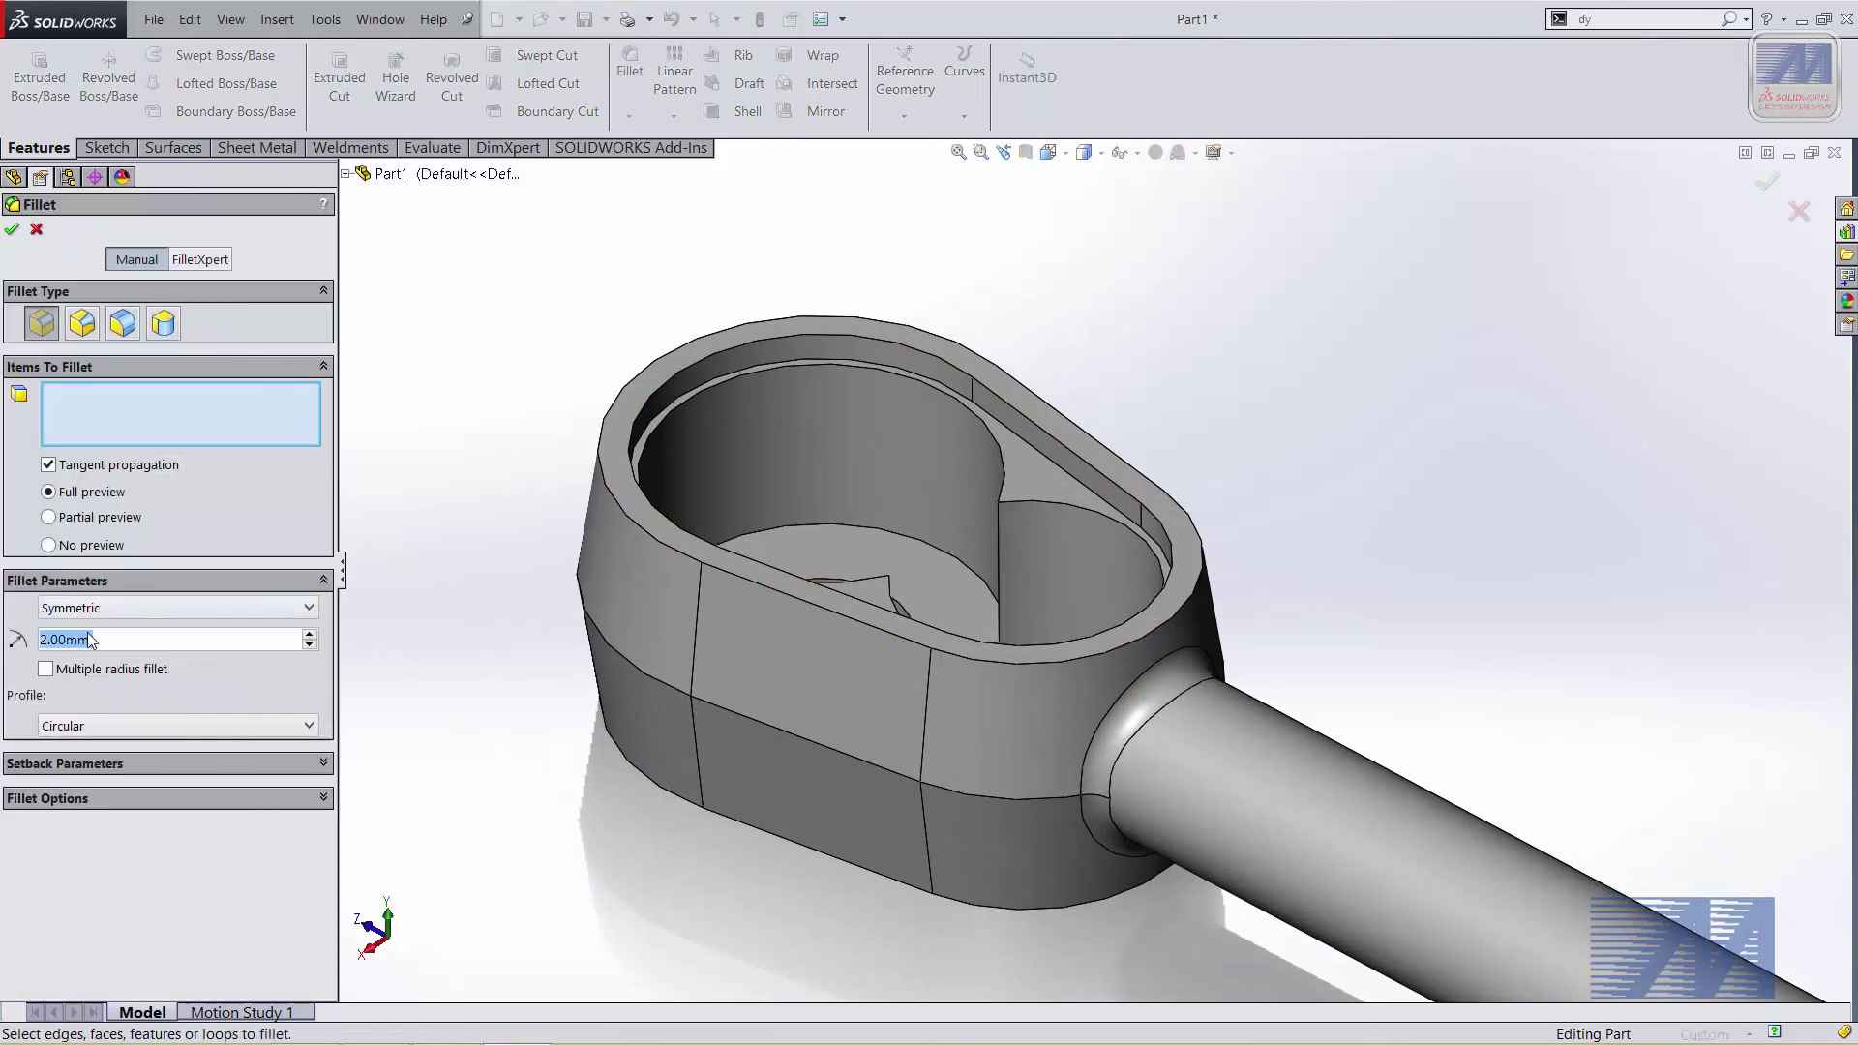
type("1")
key("Return")
Fillet the head's top rim and bottom edge loop, then return to isometric view
left_click(757, 592)
left_click(675, 801)
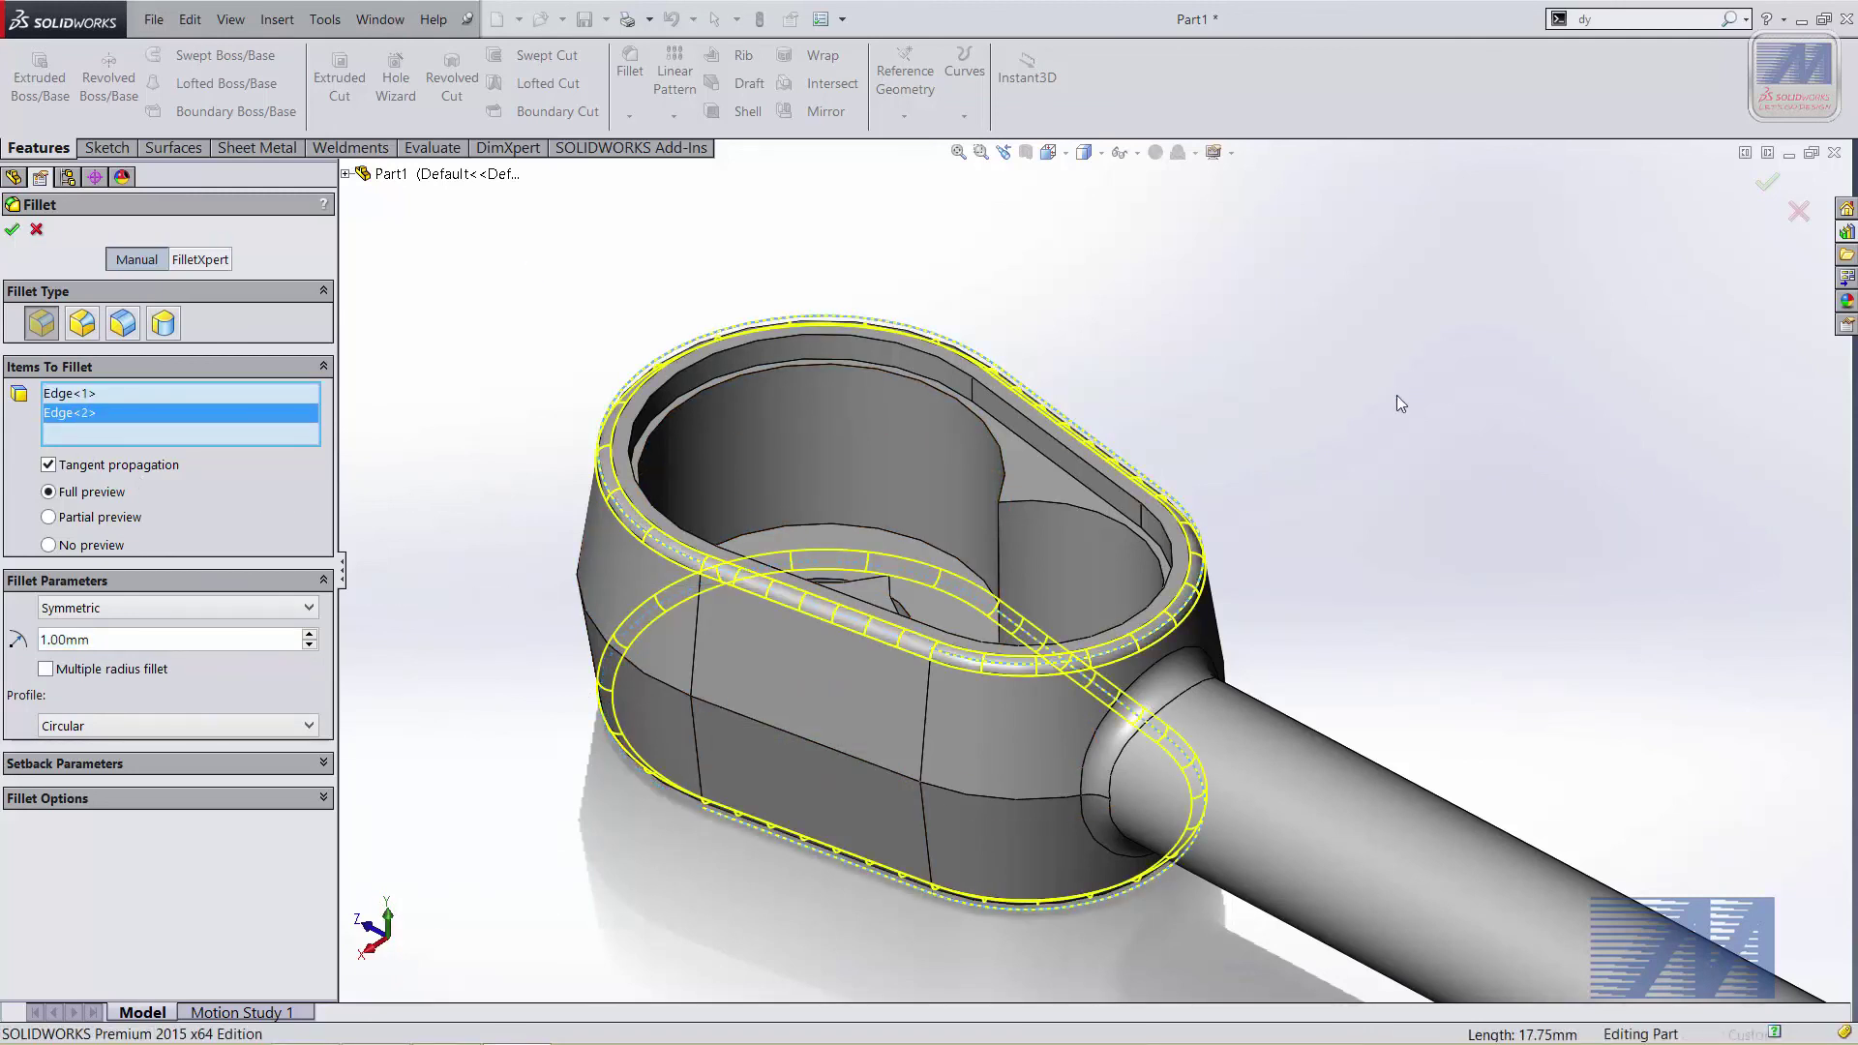
key("f")
key("ctrl+7")
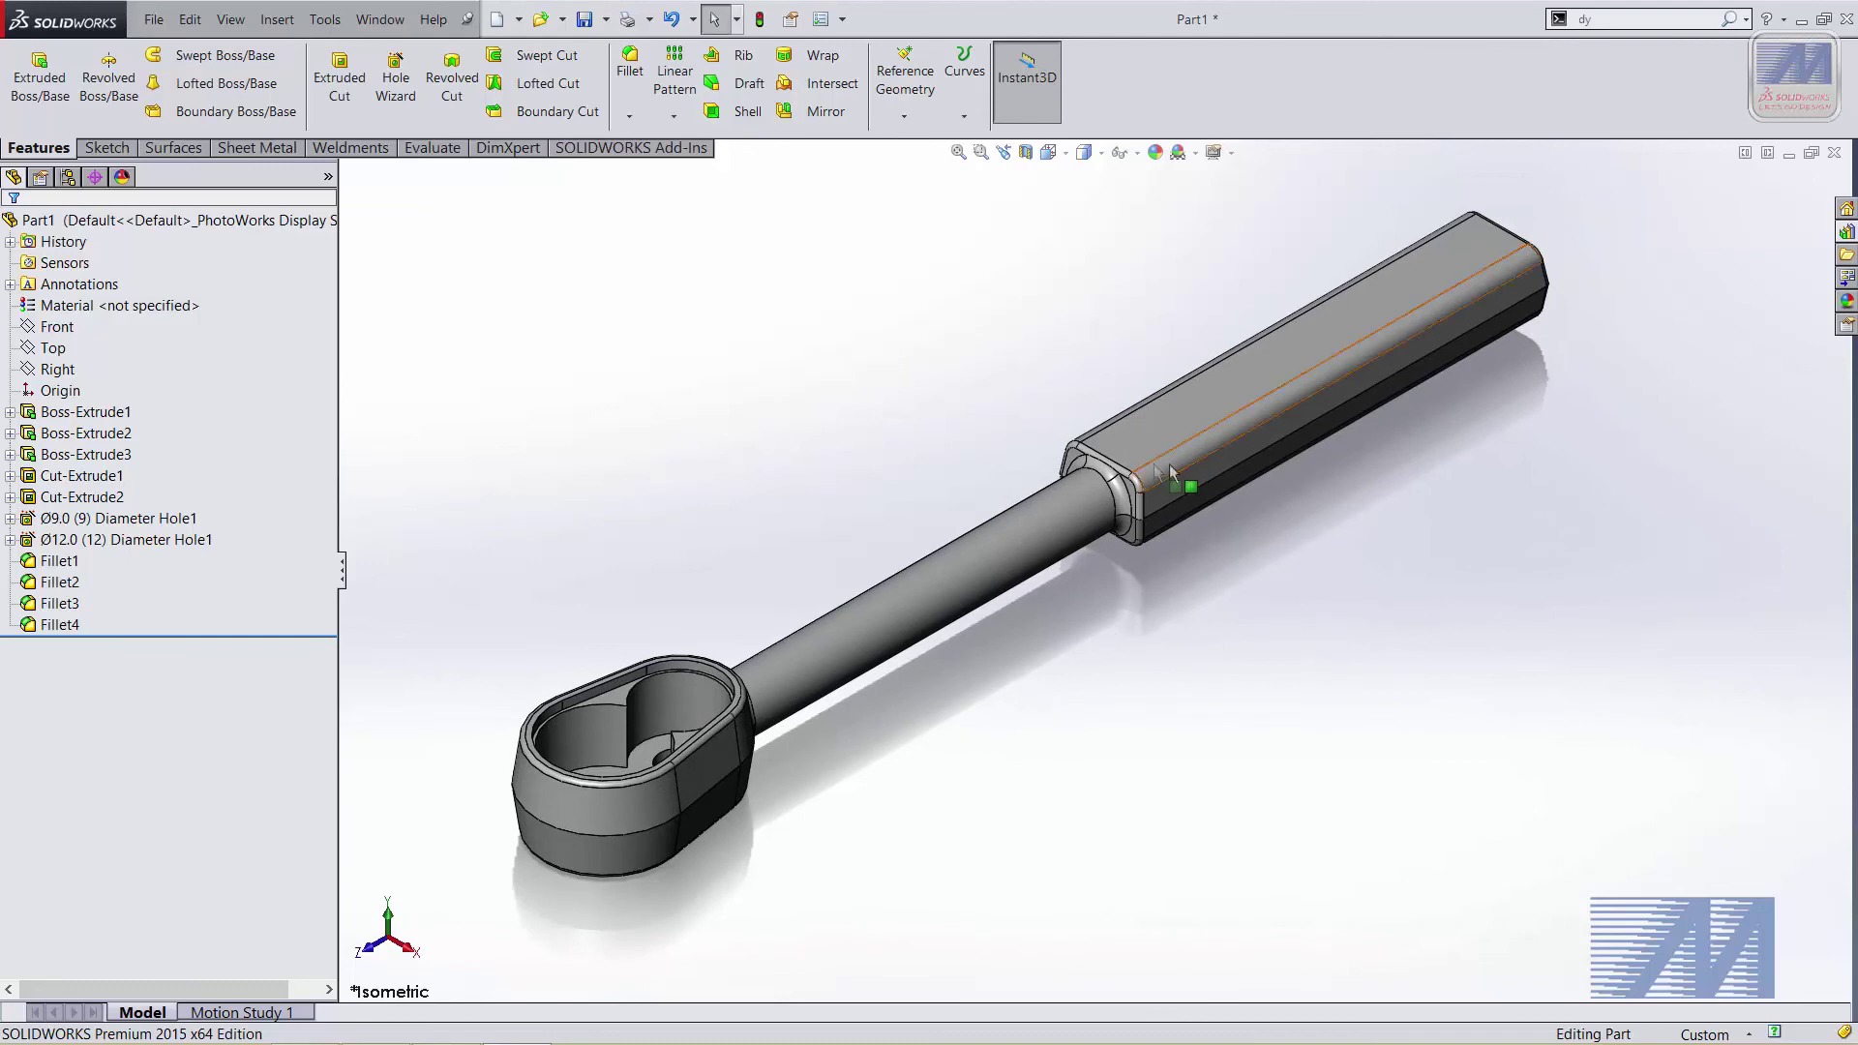
Apply a brushed nickel Metal appearance to the whole wrench part
scroll(1251, 566, "up", 2)
mouse_move(785, 774)
middle_mouse_down()
mouse_move(949, 614)
mouse_move(863, 631)
mouse_move(981, 687)
mouse_move(924, 721)
mouse_move(1079, 642)
mouse_move(967, 643)
middle_mouse_up()
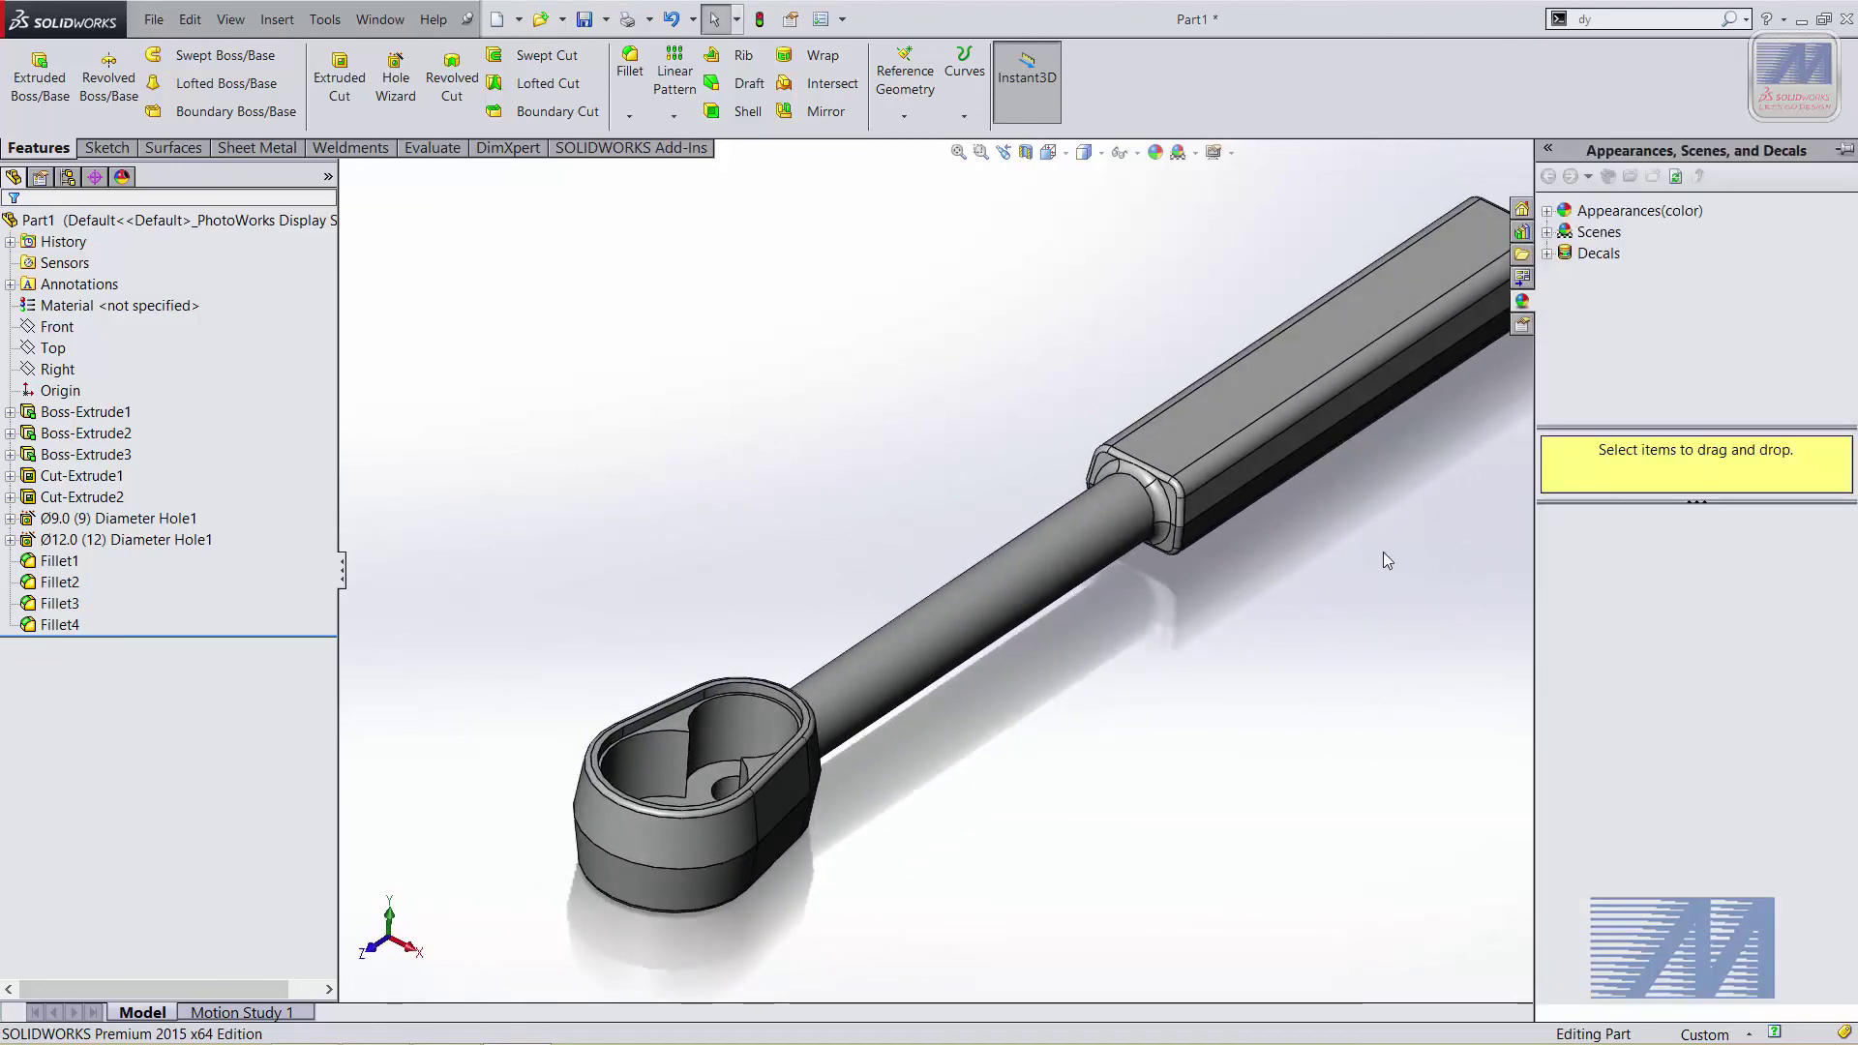
left_click(1548, 211)
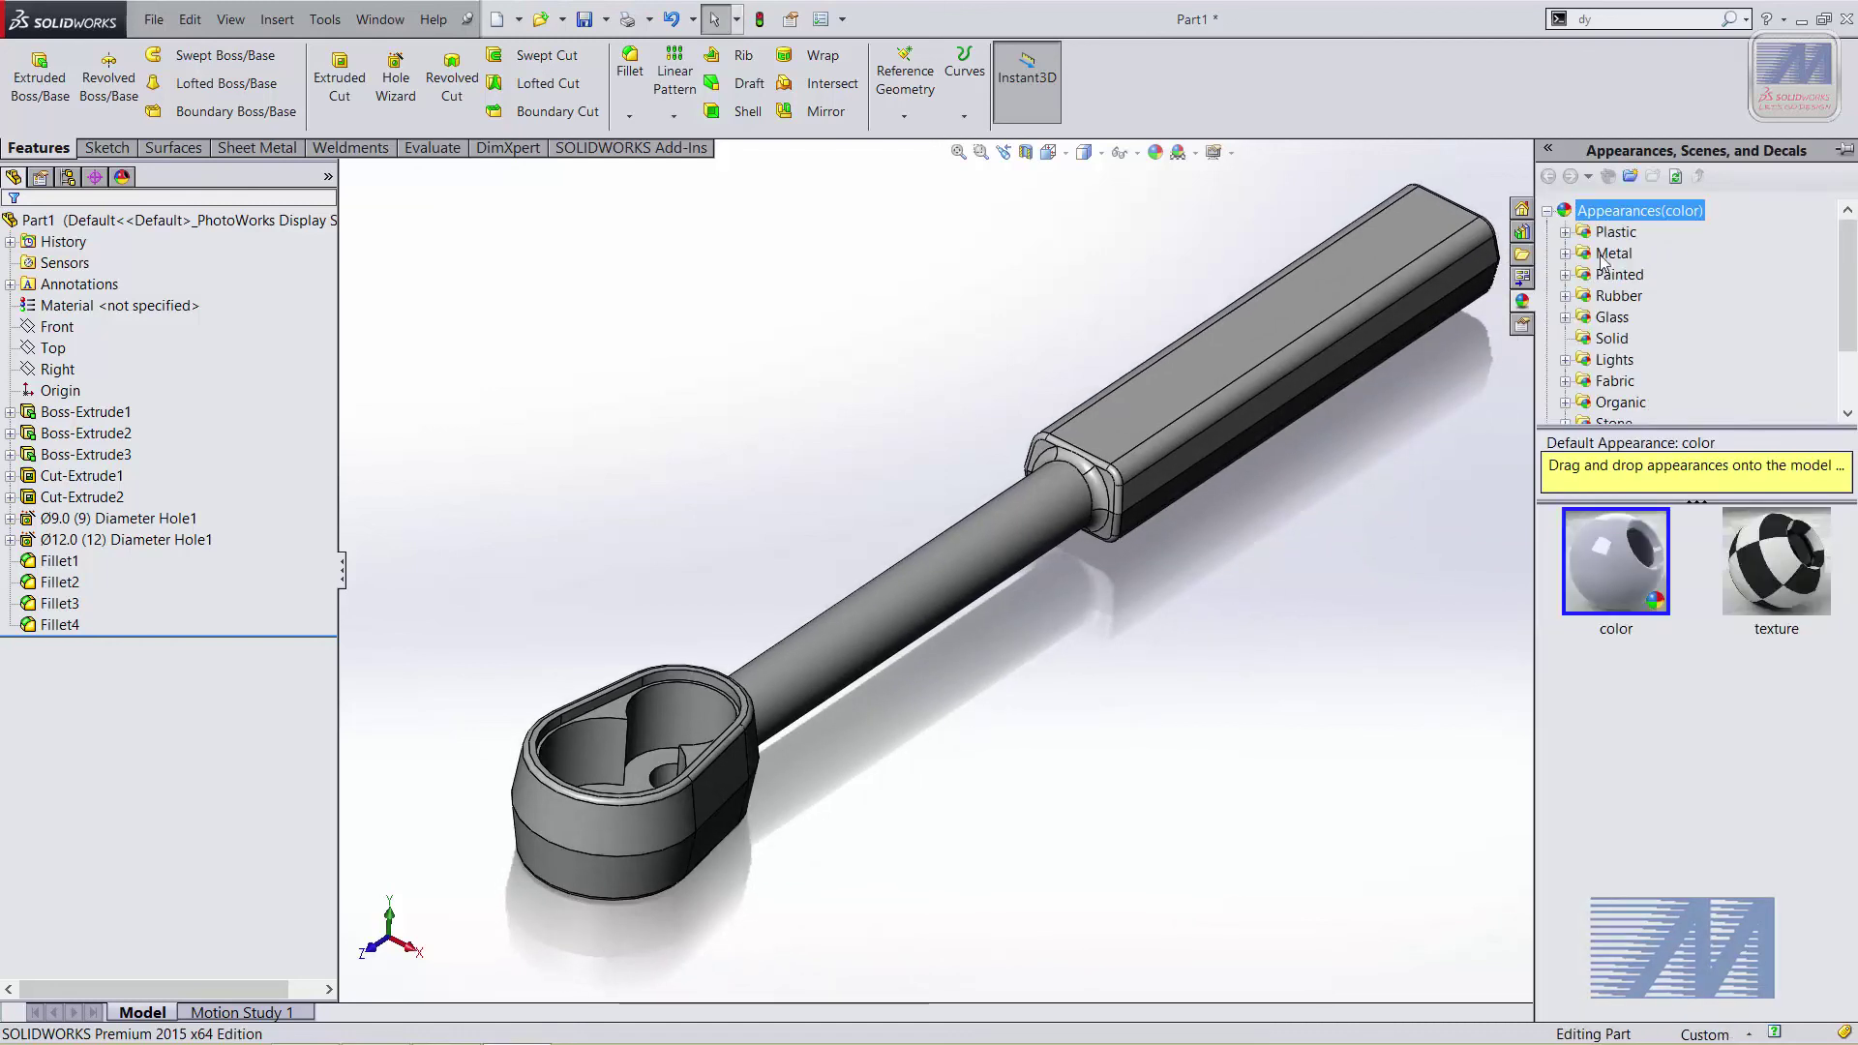
left_click(1602, 256)
left_click(1565, 253)
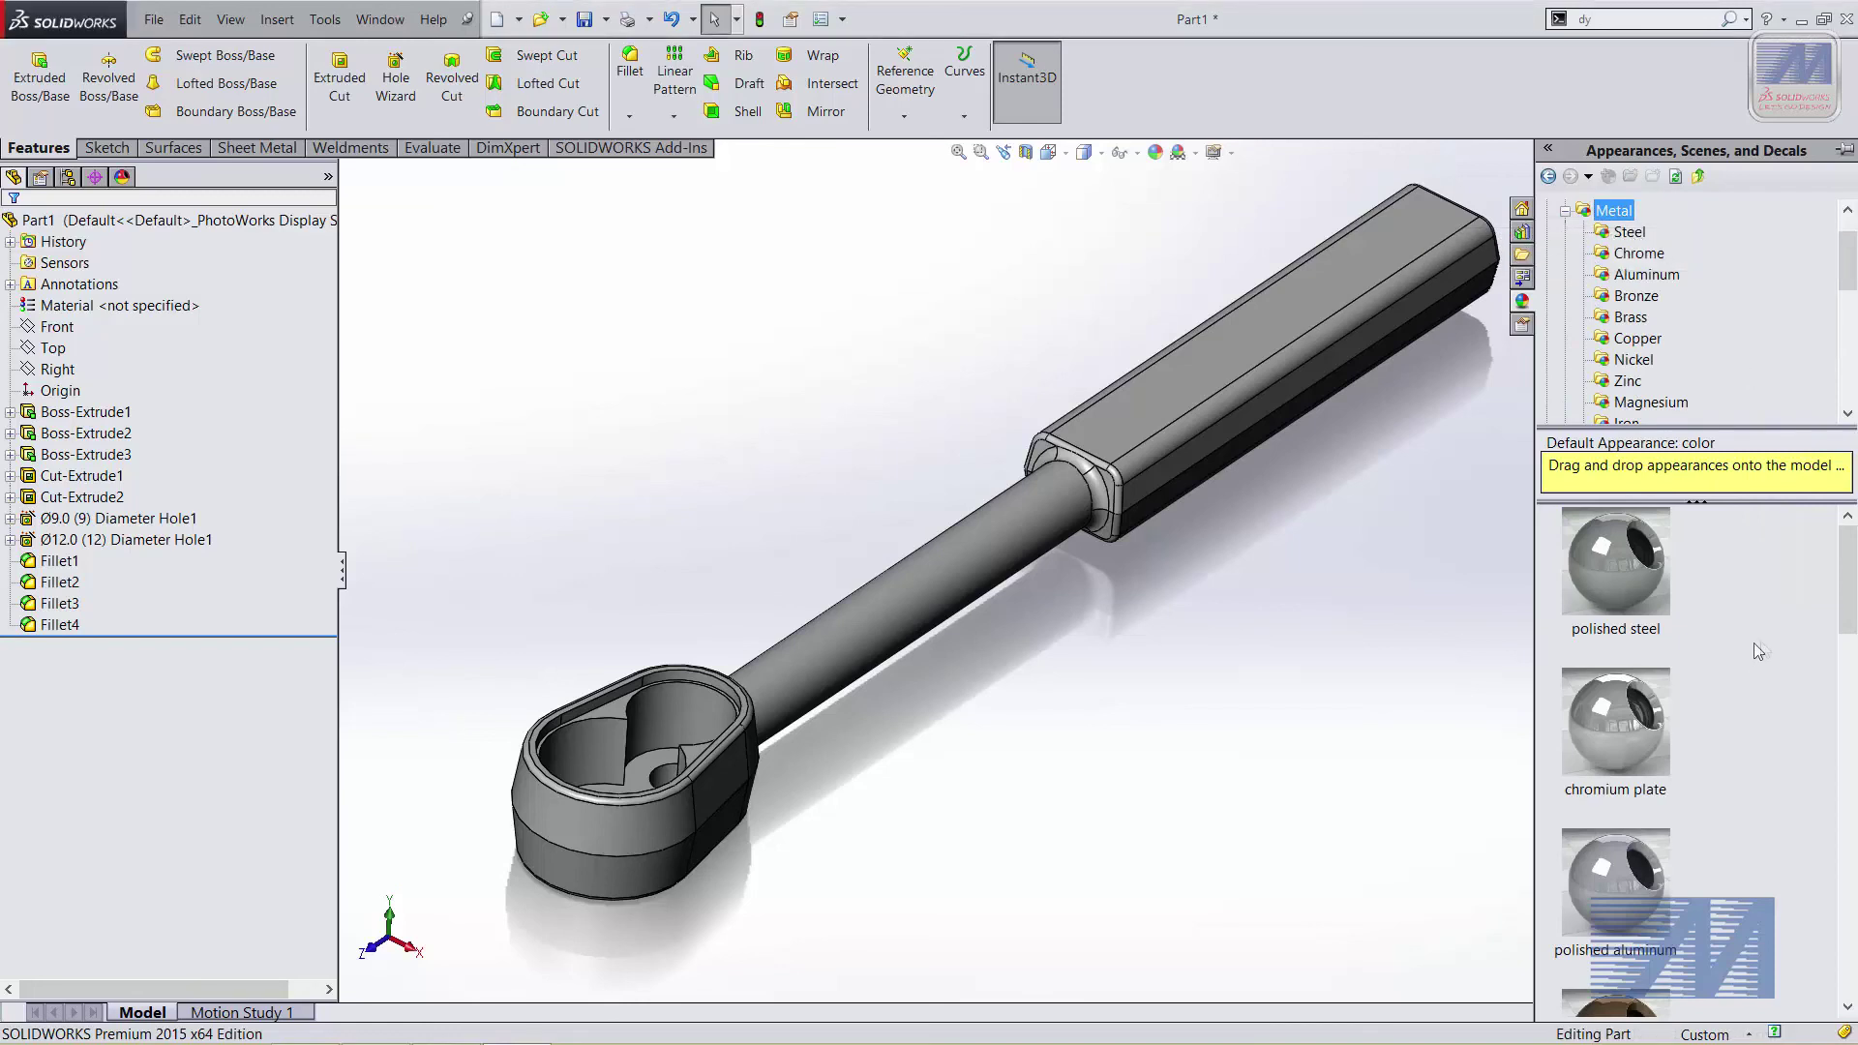
mouse_move(1849, 599)
left_mouse_down()
mouse_move(1851, 789)
mouse_move(1849, 746)
left_mouse_up()
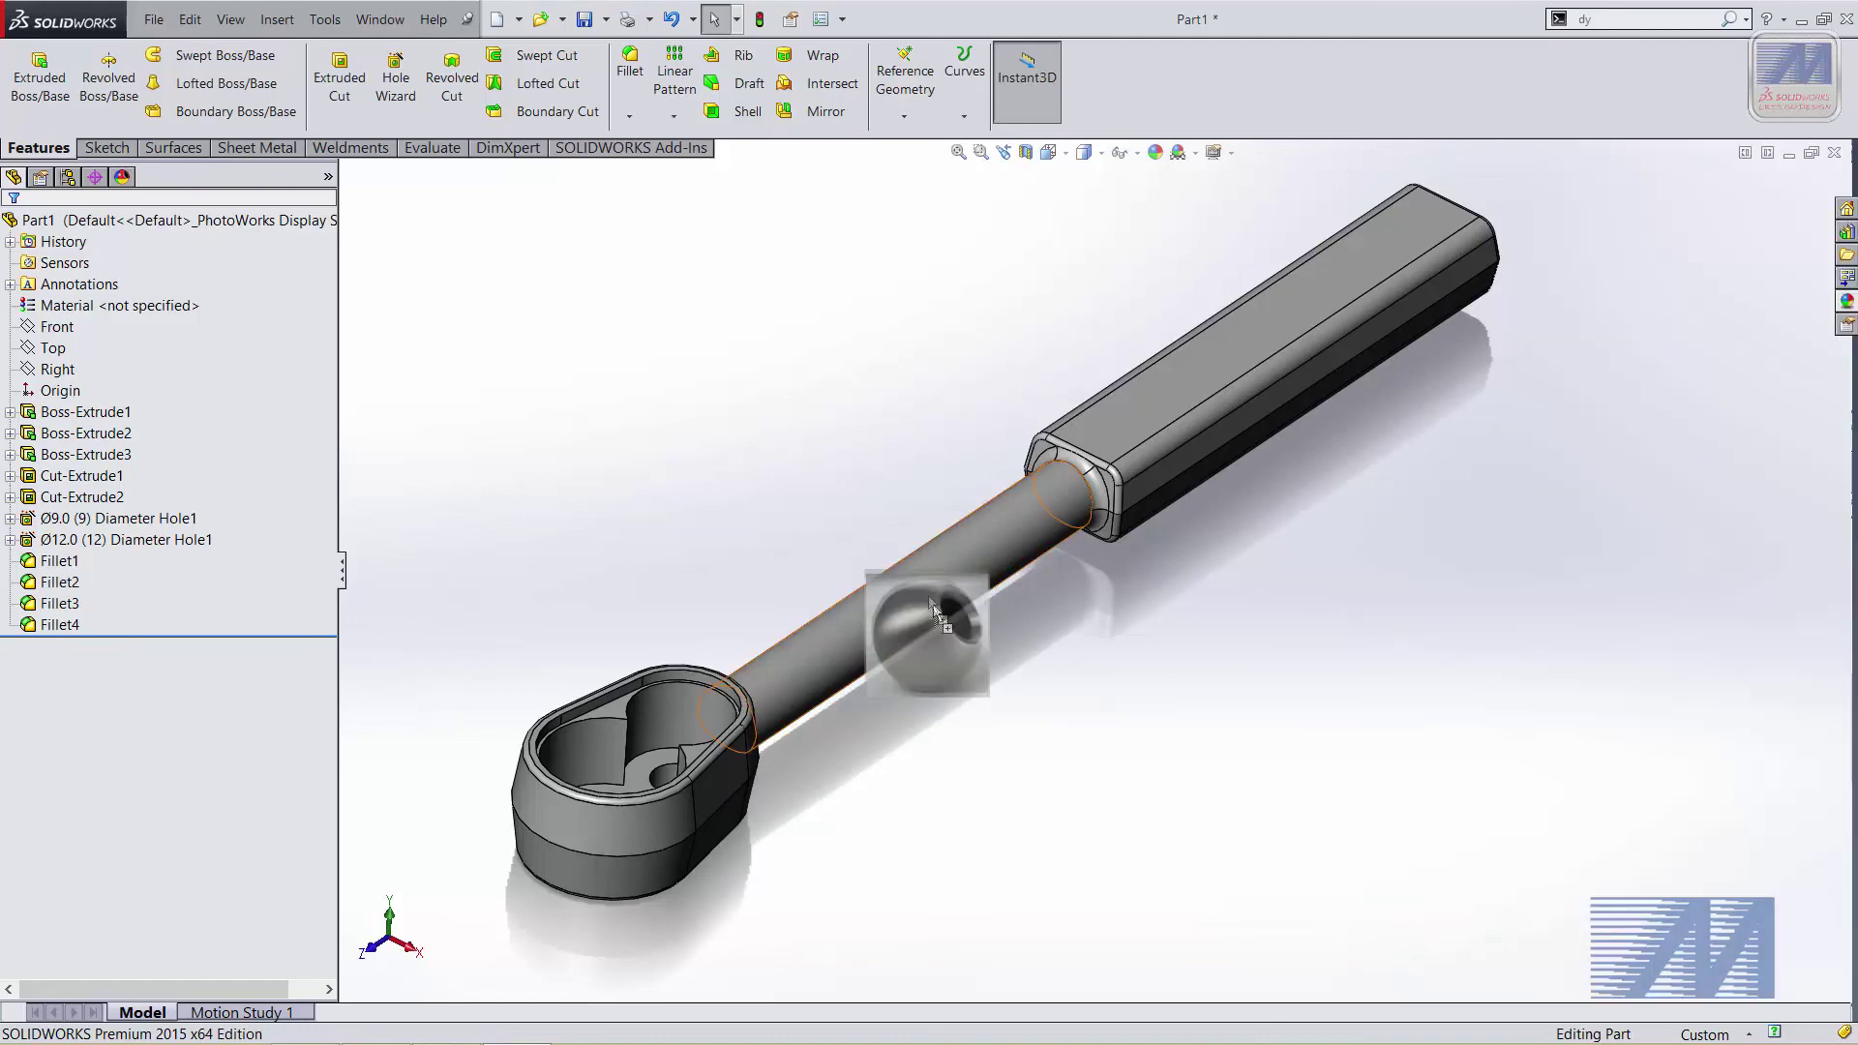
left_click_drag(1608, 816, 920, 584)
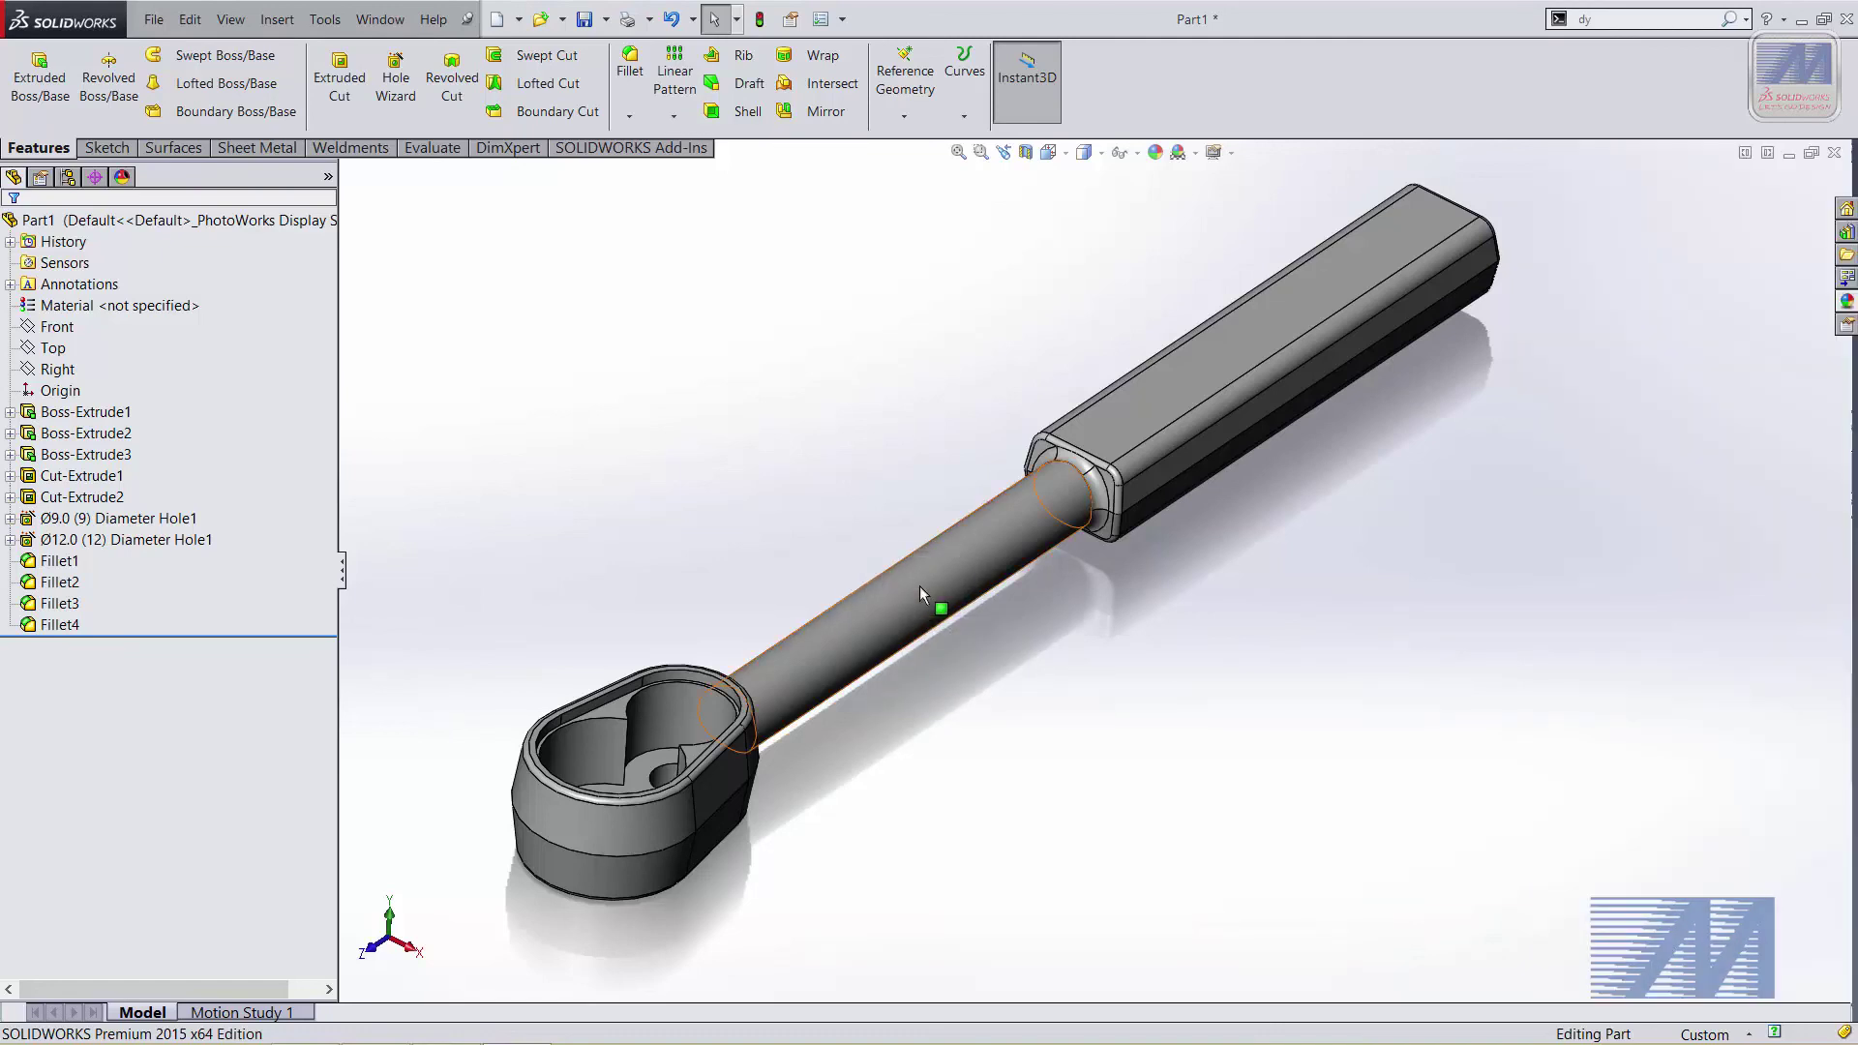
left_click(1846, 301)
left_click_drag(1622, 809, 910, 588)
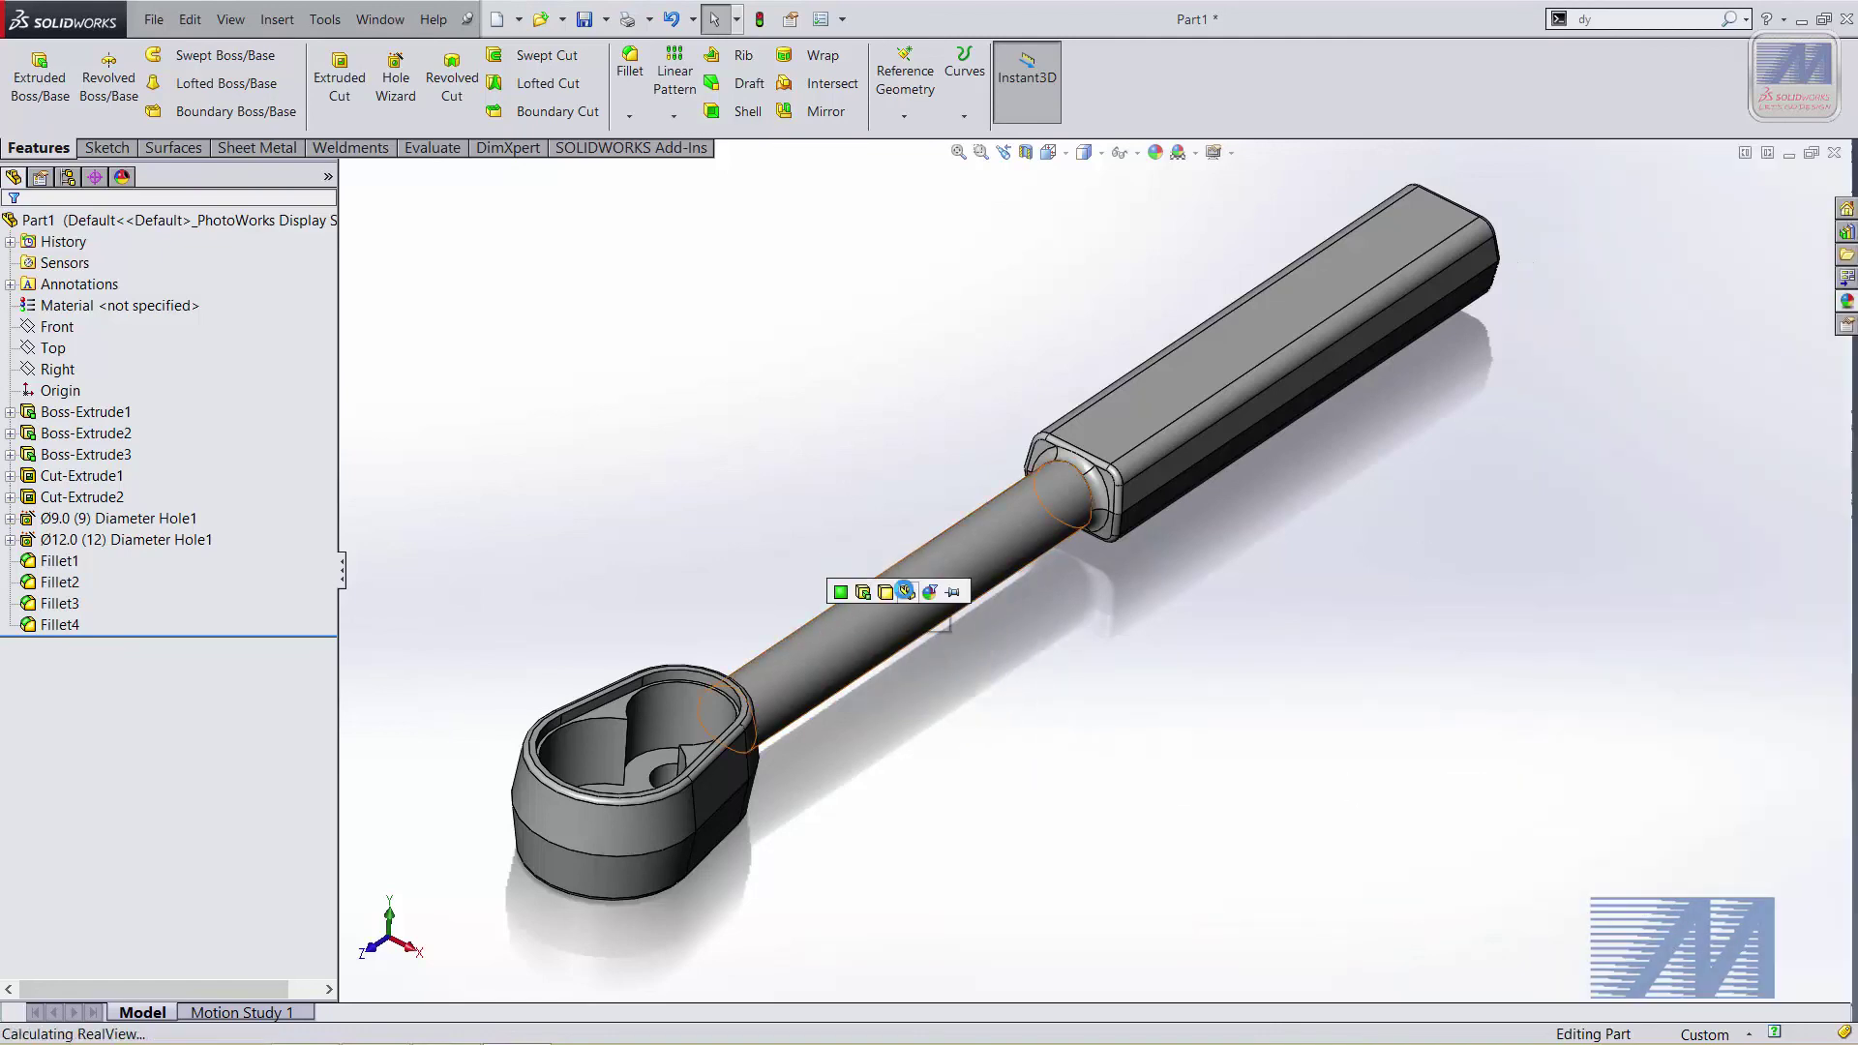
left_click(937, 473)
Set the display style to Shaded without edges
middle_click_drag(920, 755, 1078, 684)
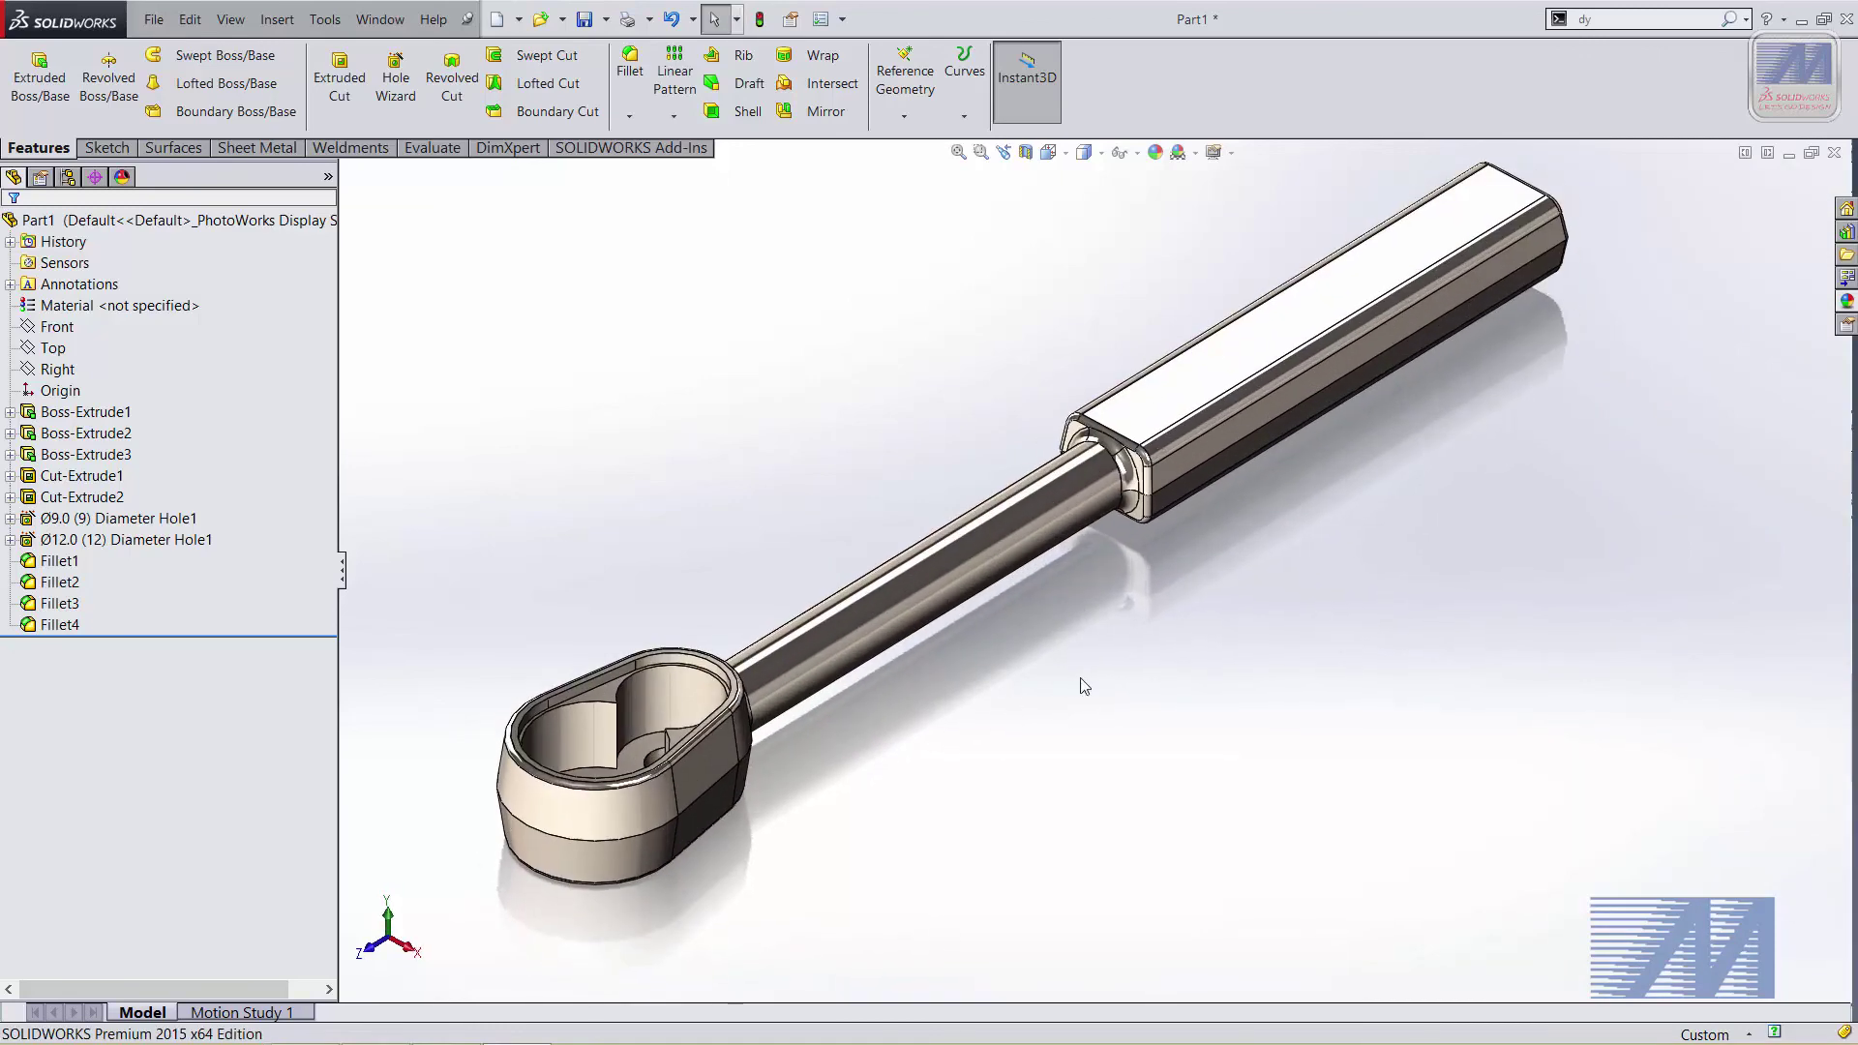
left_click(1085, 153)
left_click(1094, 223)
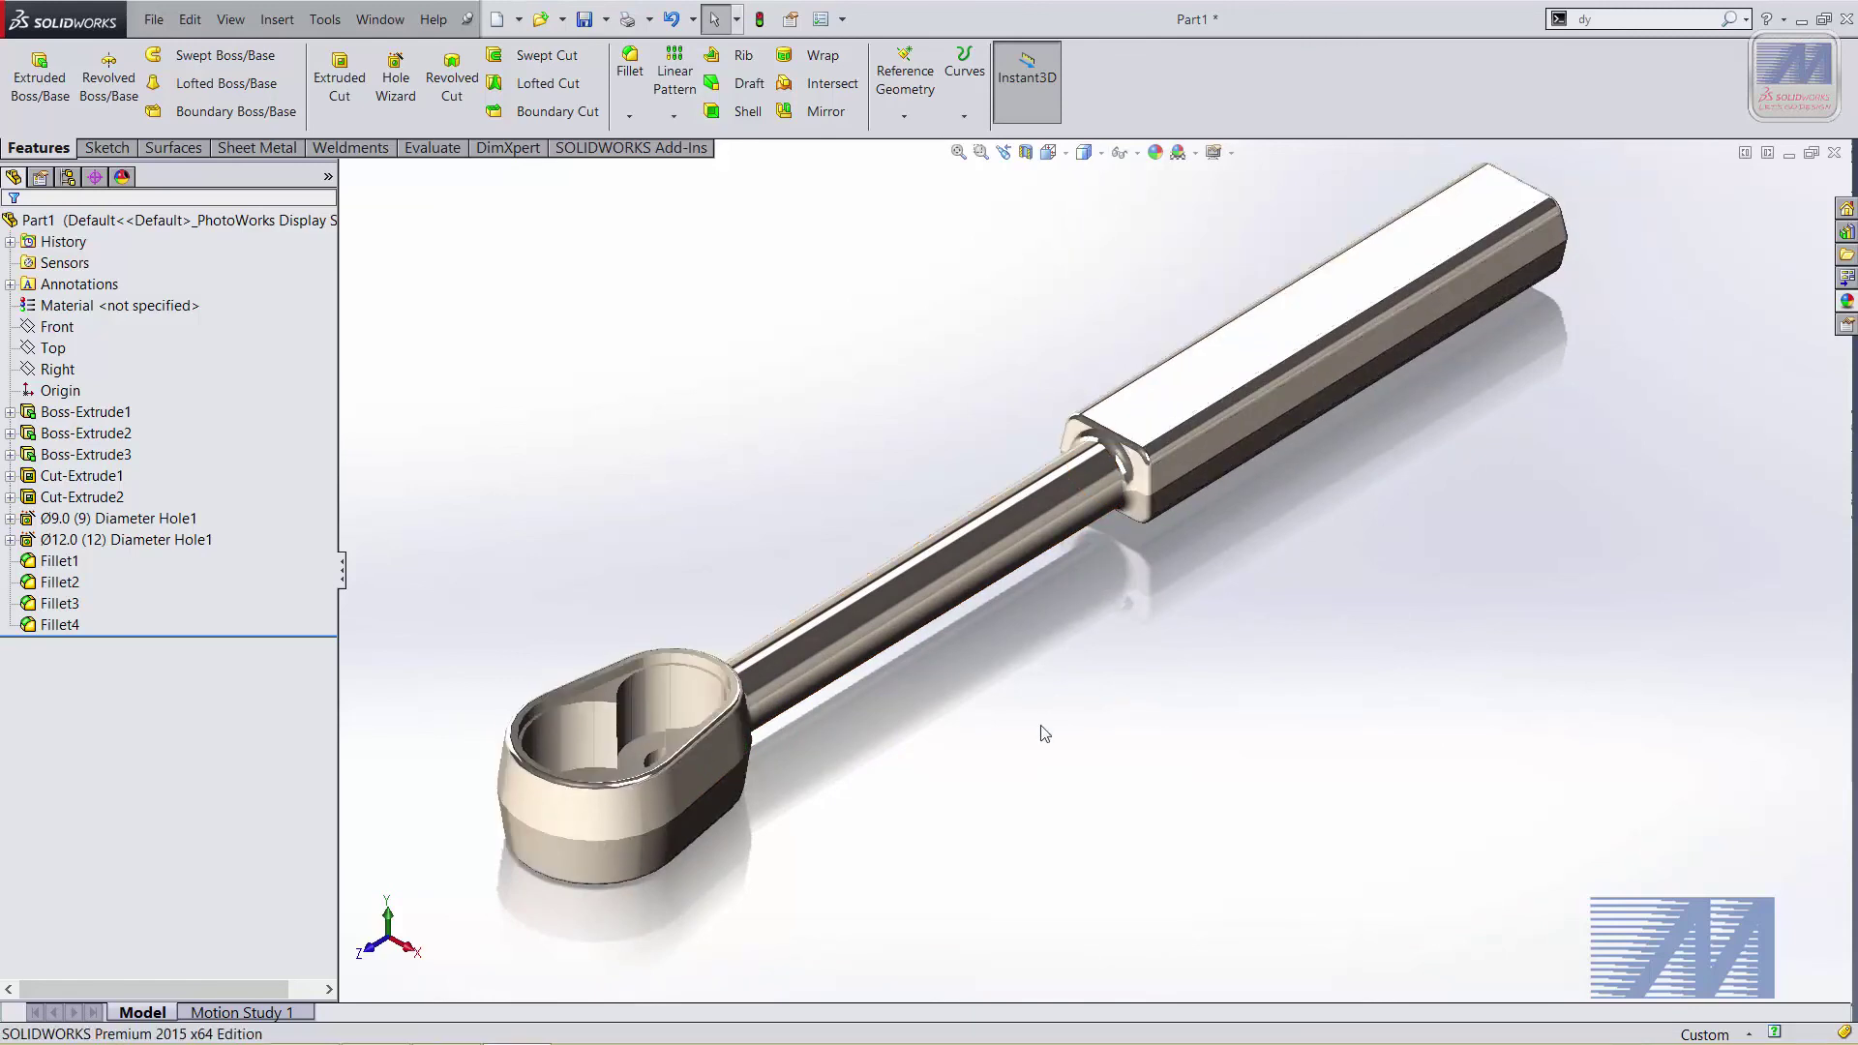
middle_click_drag(1062, 712, 1123, 674)
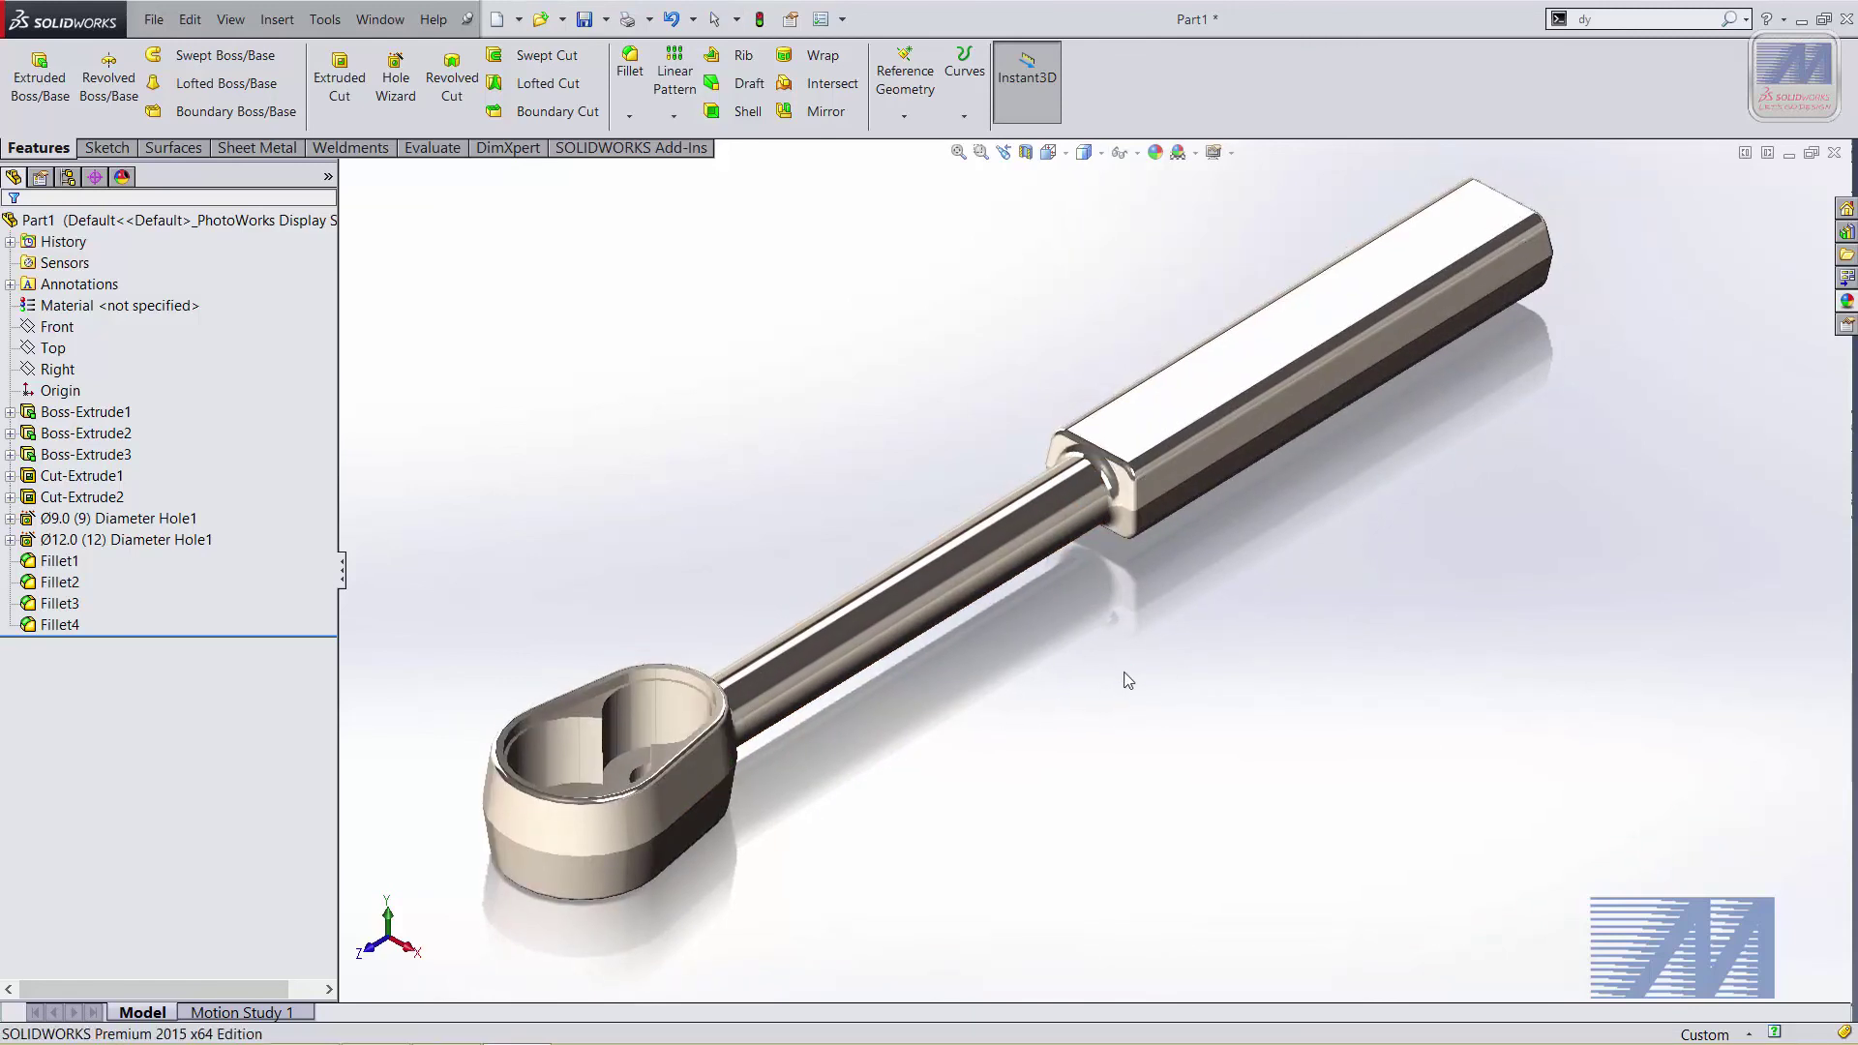